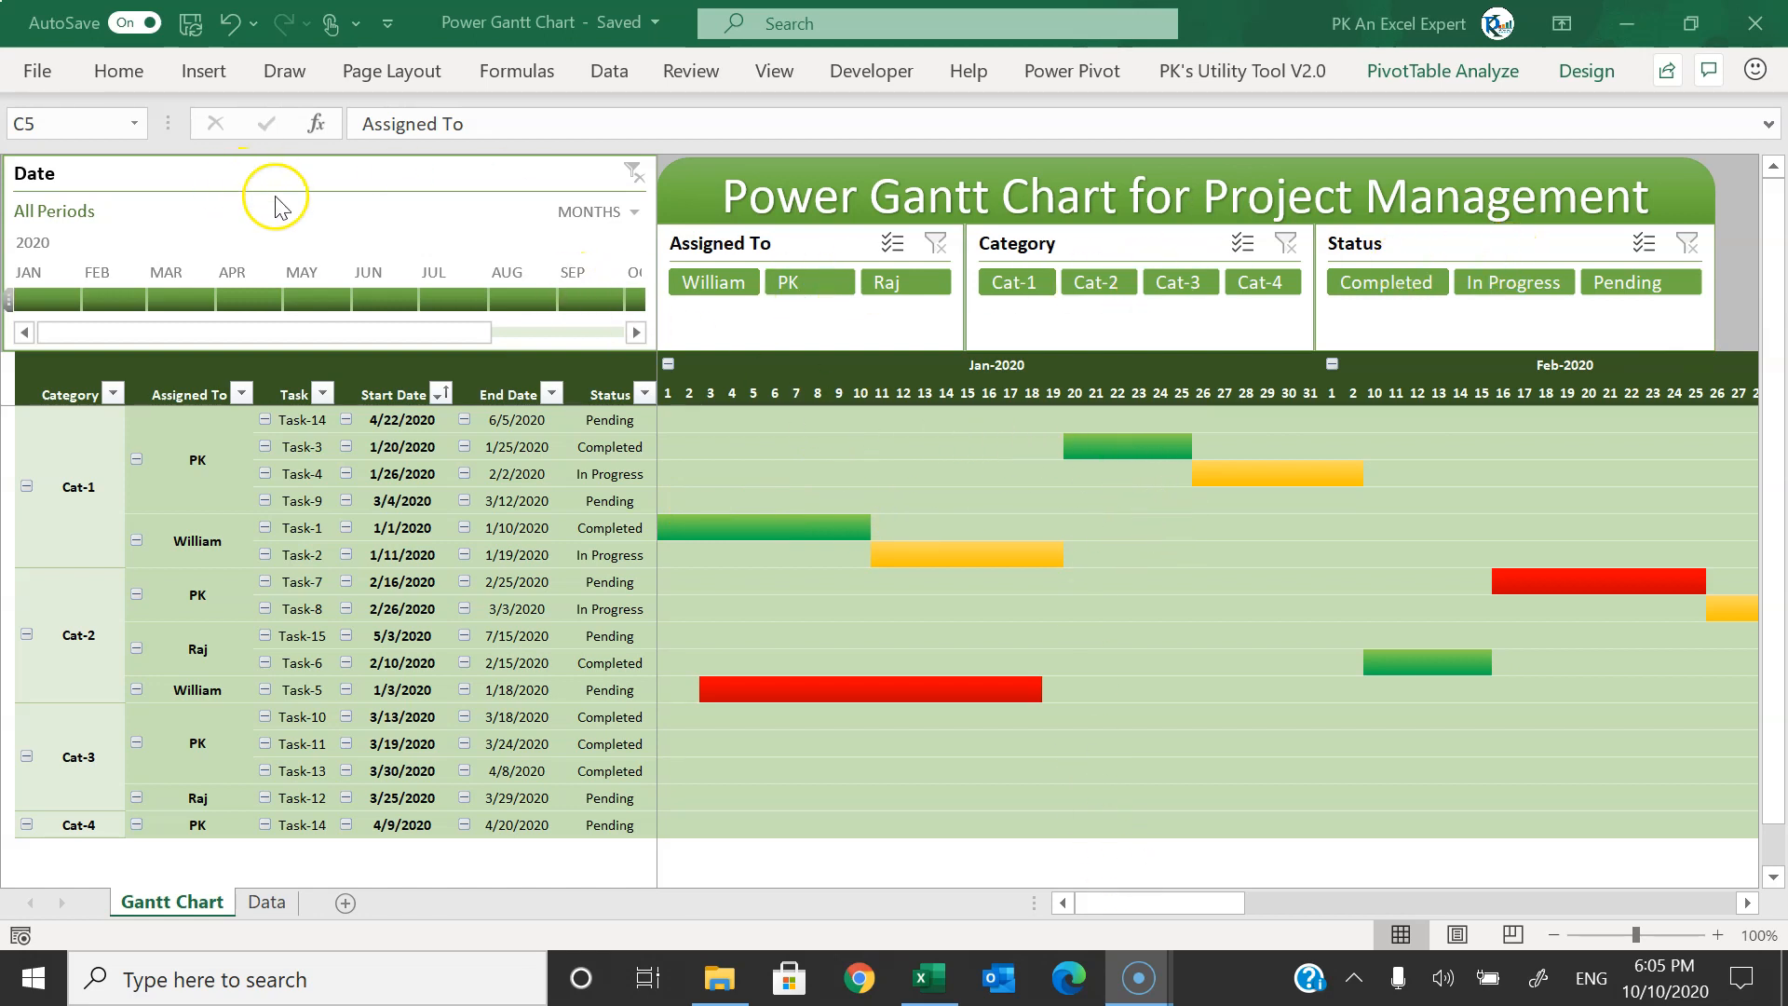
- Examine the Gantt chart's day headers, status column and coloured task bars, including Task-2's bar from 11 to 19 January
left_click(689, 392)
mouse_move(1137, 924)
left_mouse_down()
mouse_move(1444, 920)
mouse_move(1146, 910)
left_mouse_up()
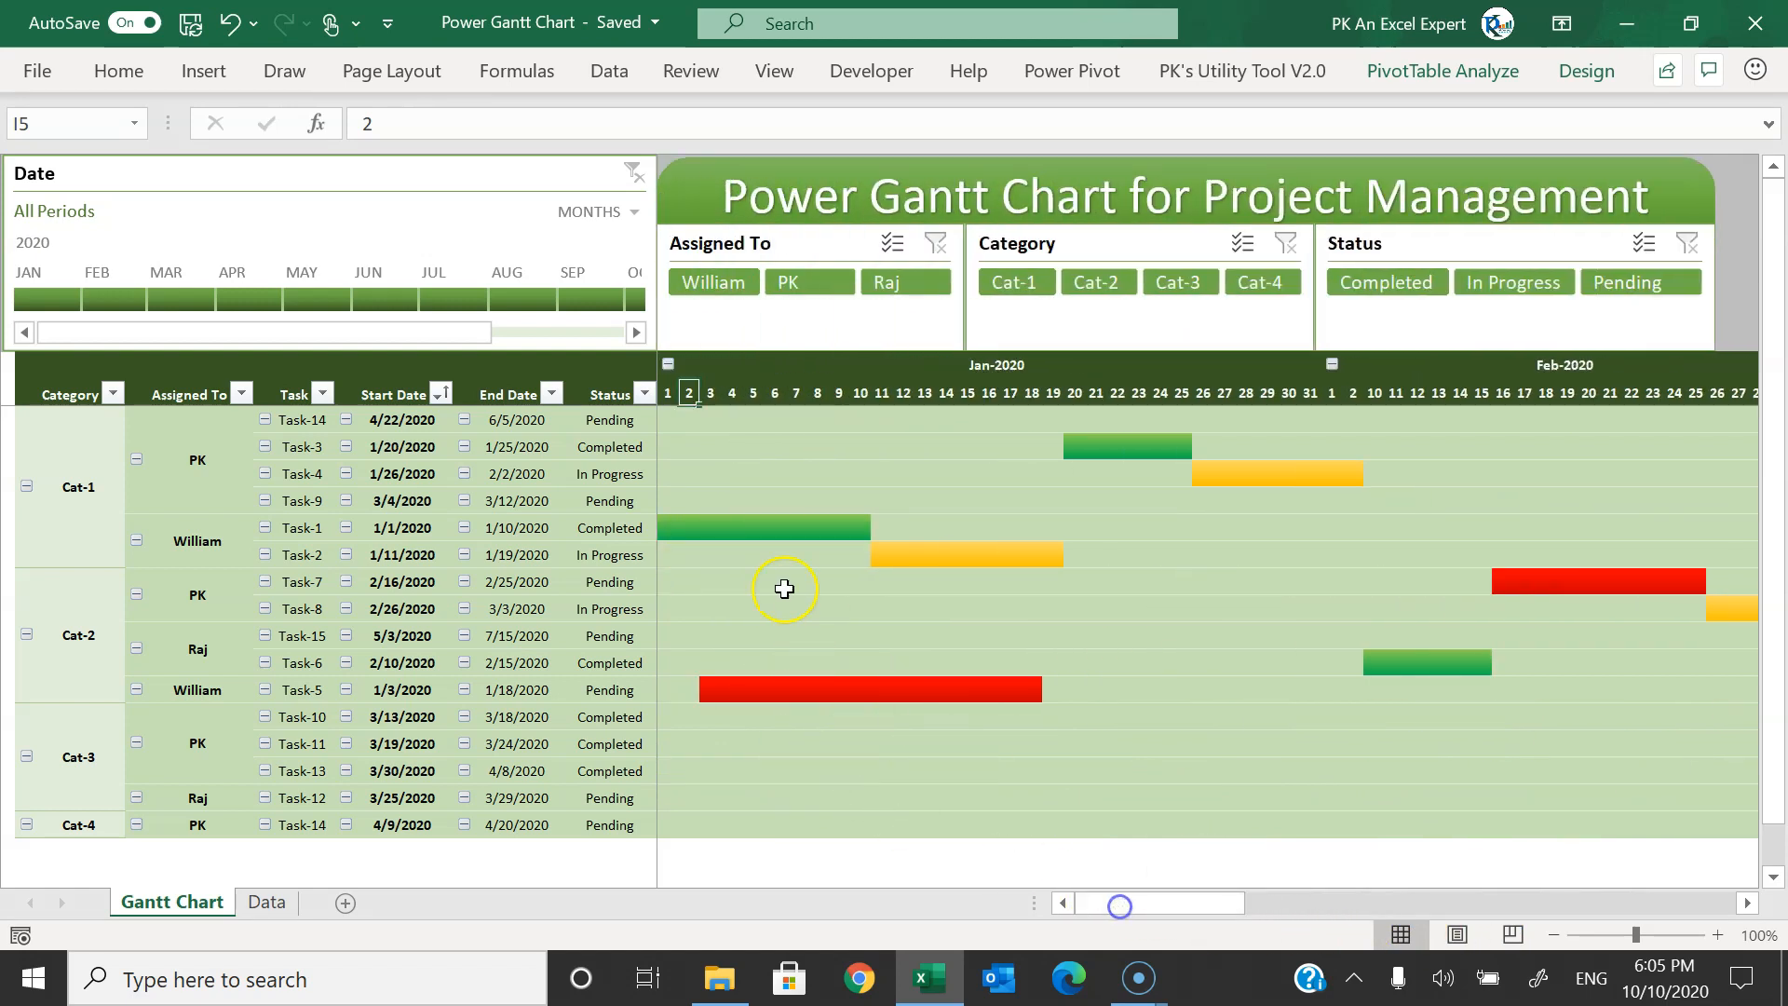
left_click(607, 421)
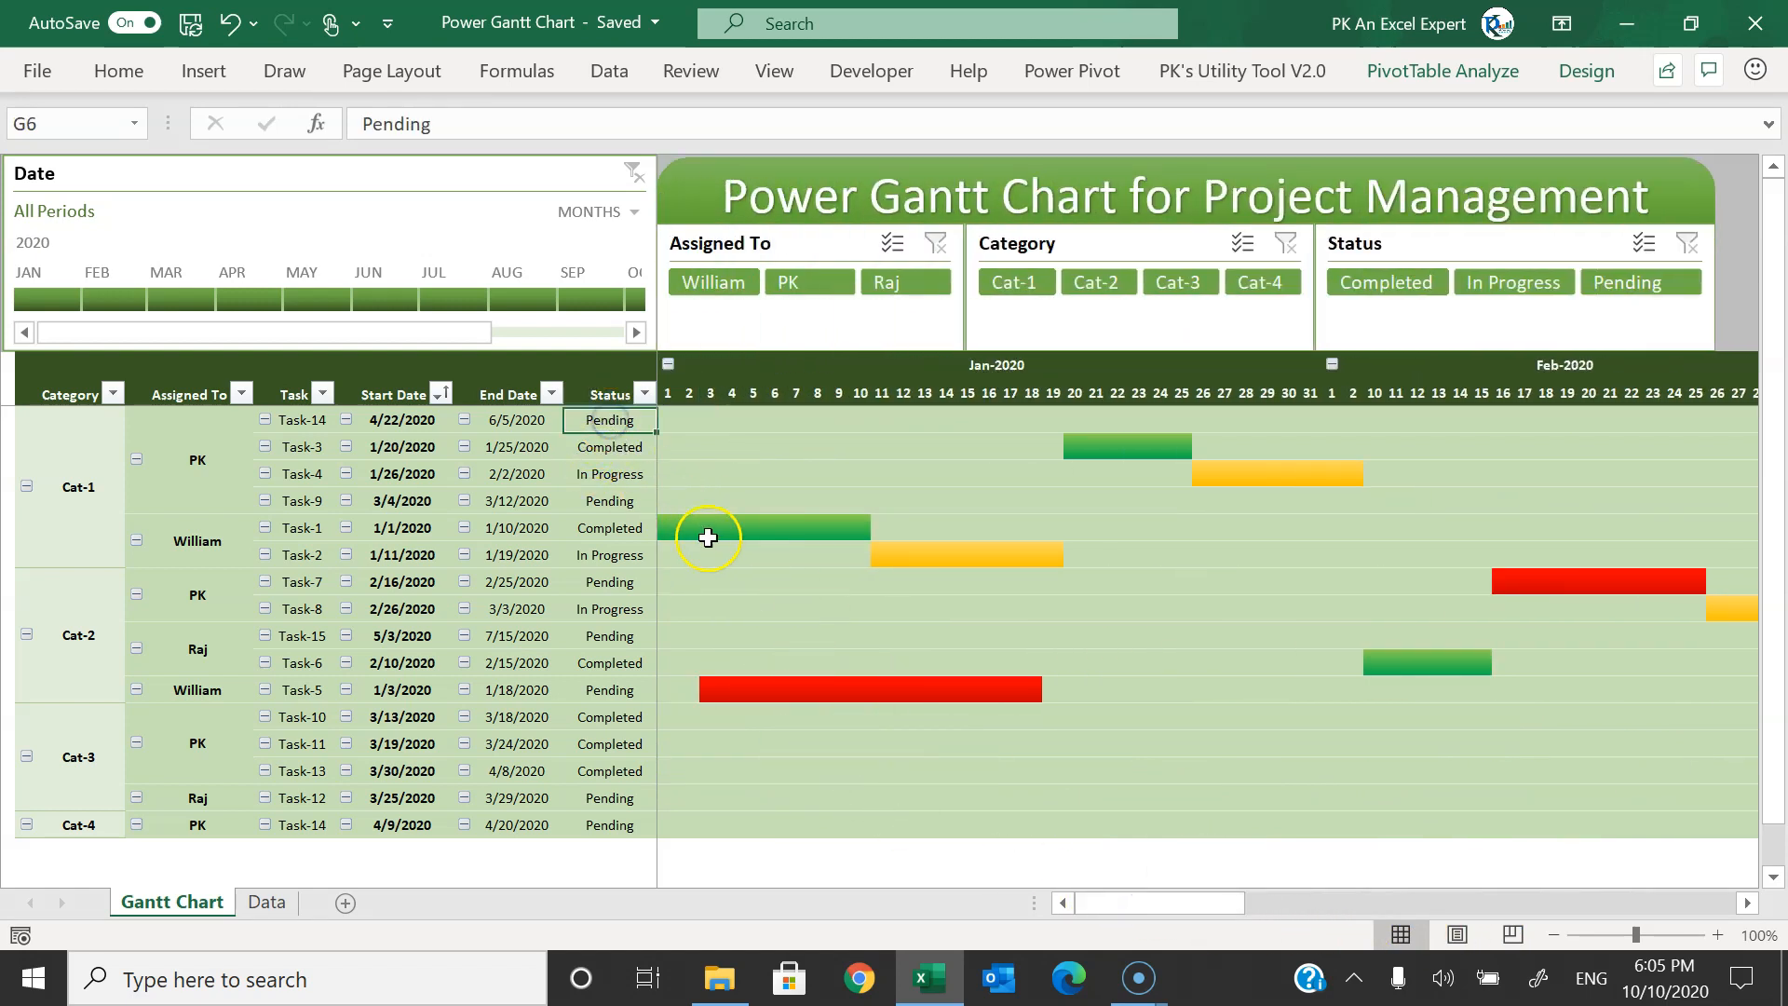
left_click_drag(730, 695, 1028, 680)
left_click_drag(672, 529, 1051, 556)
left_click(888, 561)
key("ctrl+shift+Right")
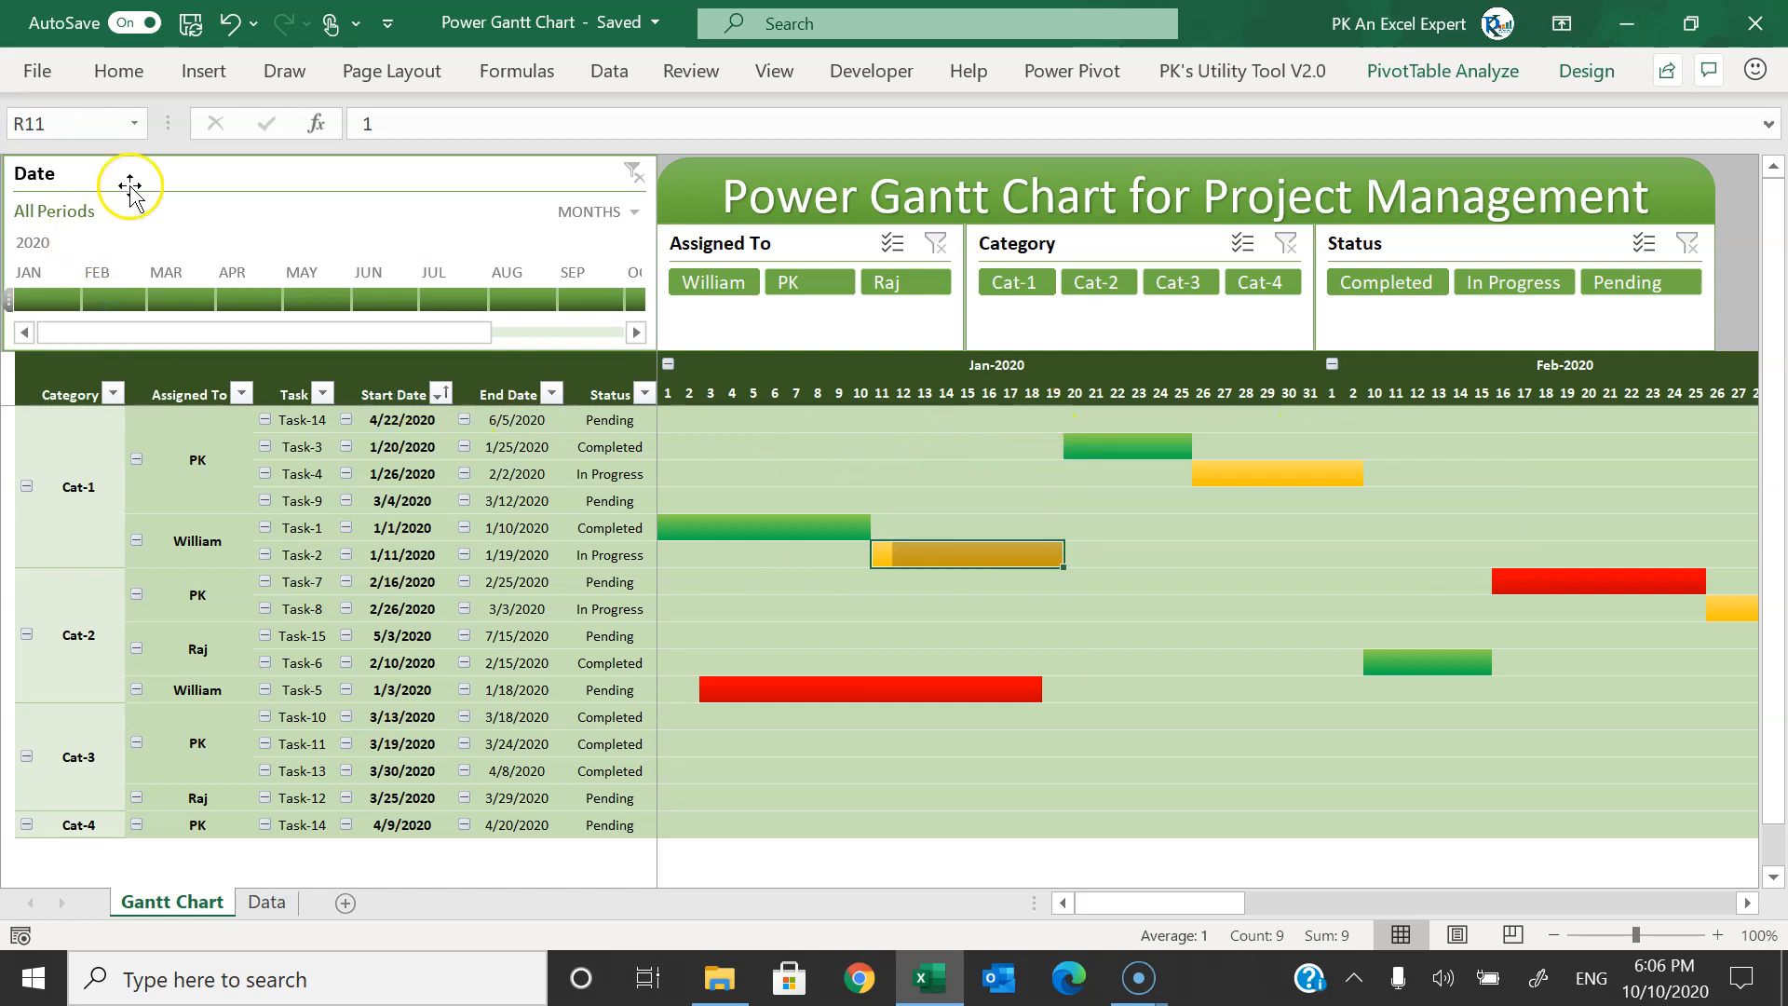
- Filter the chart's timeline in turn to January, February, March, April and March–April 2020, and clear the date filter
left_click(51, 299)
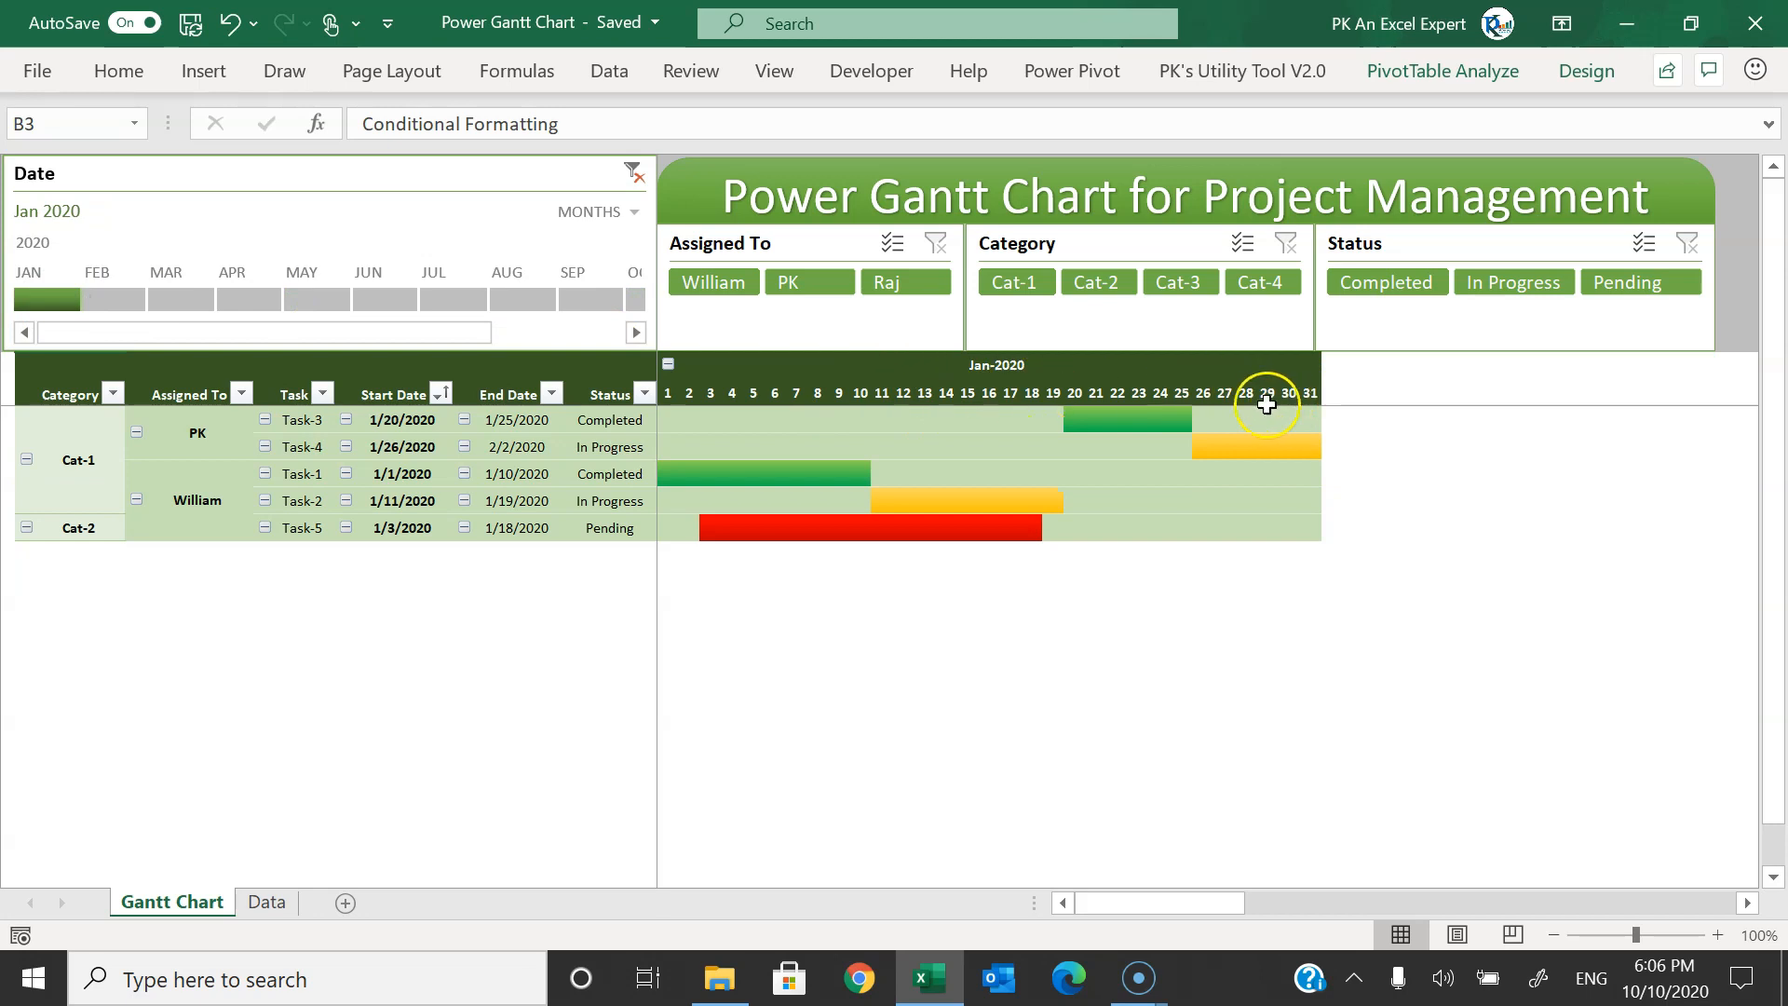
left_click(112, 300)
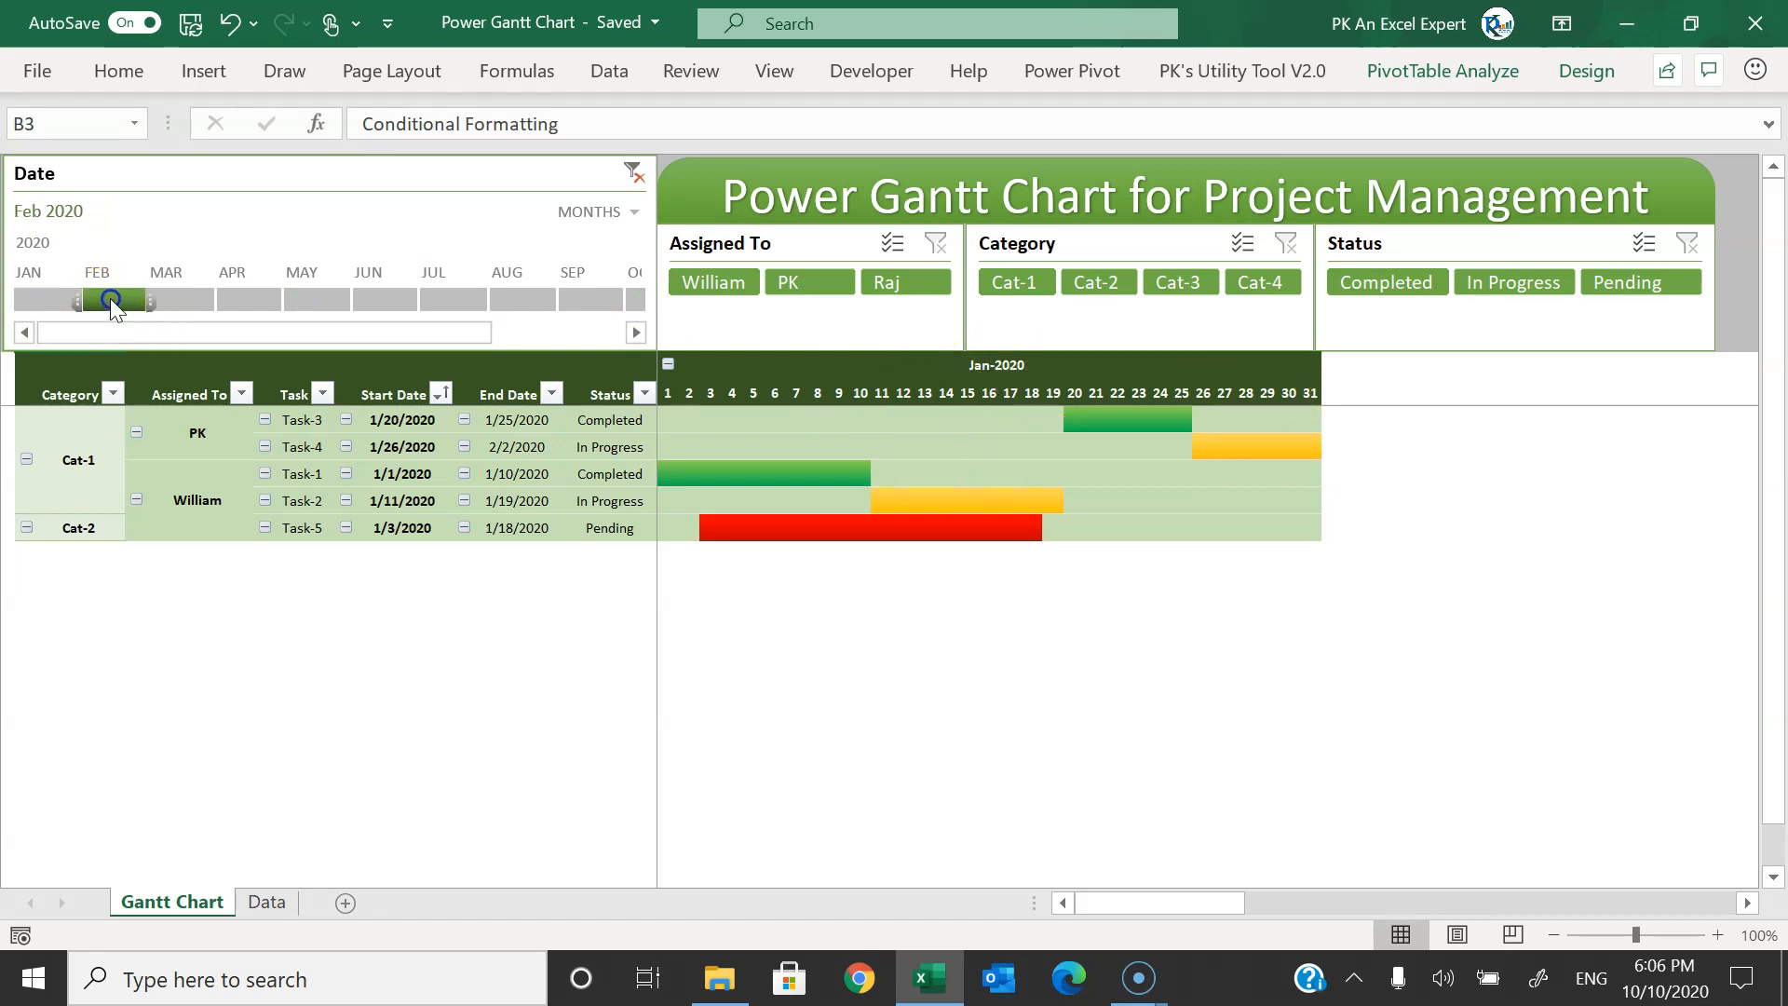
left_click(179, 300)
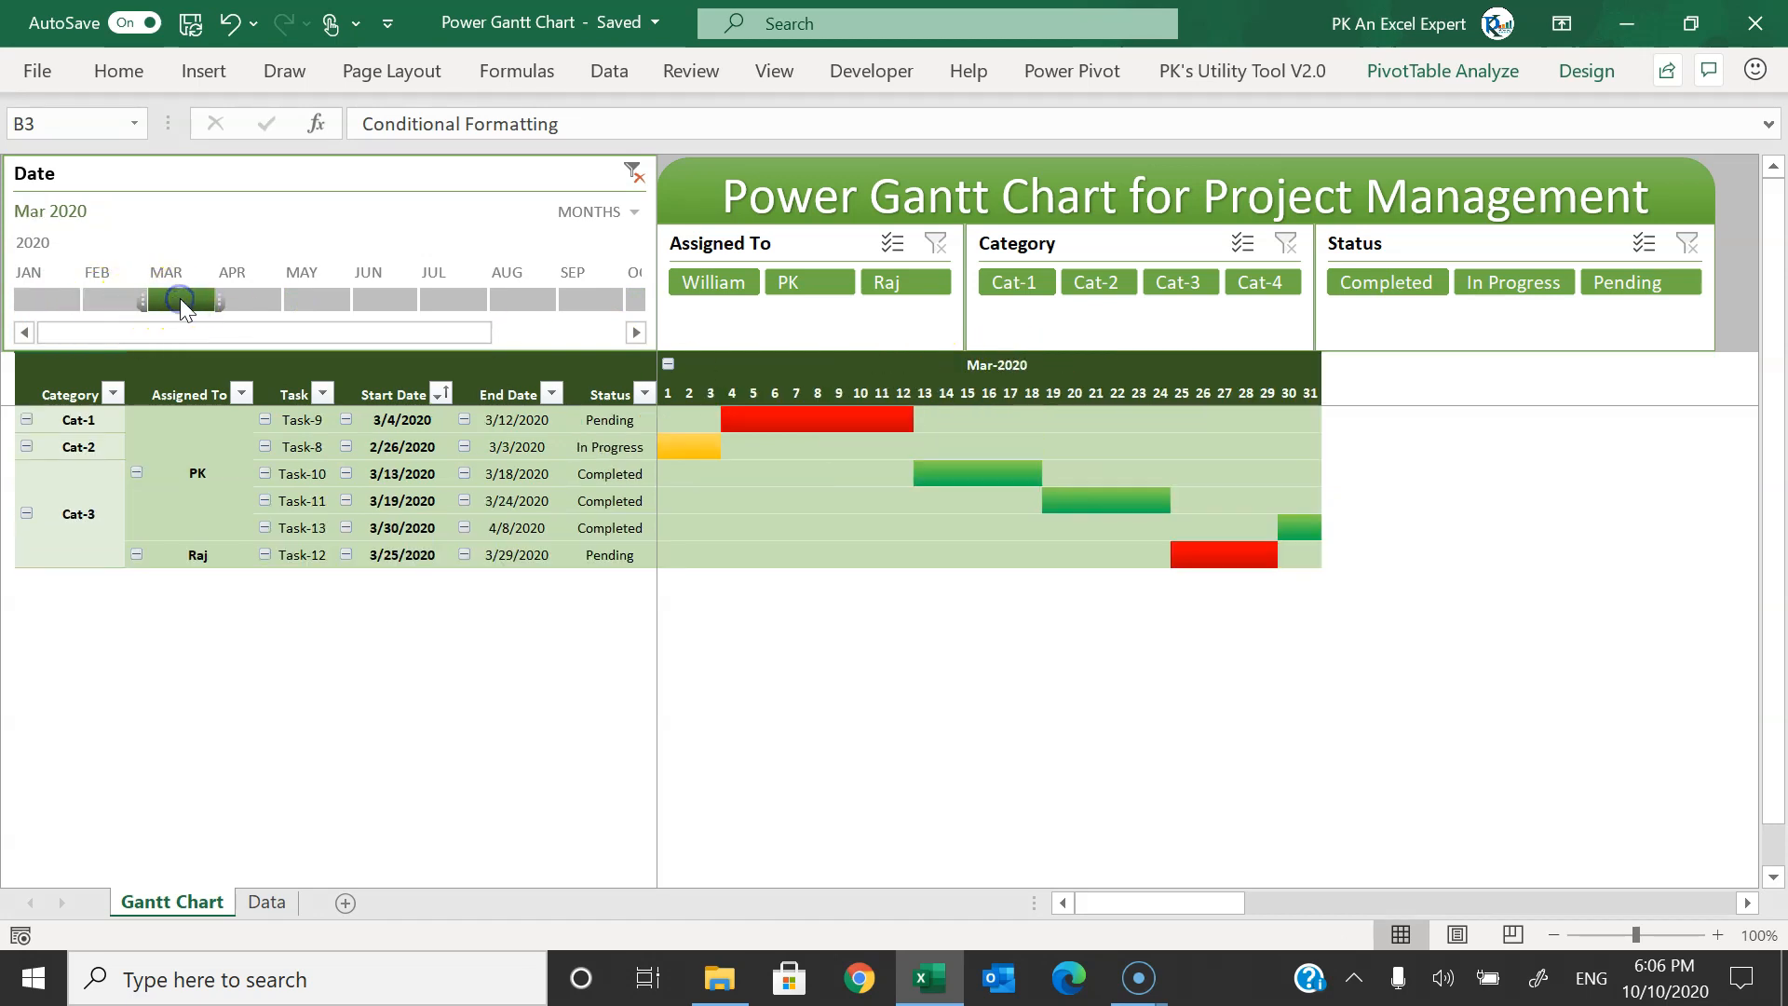
left_click(248, 300)
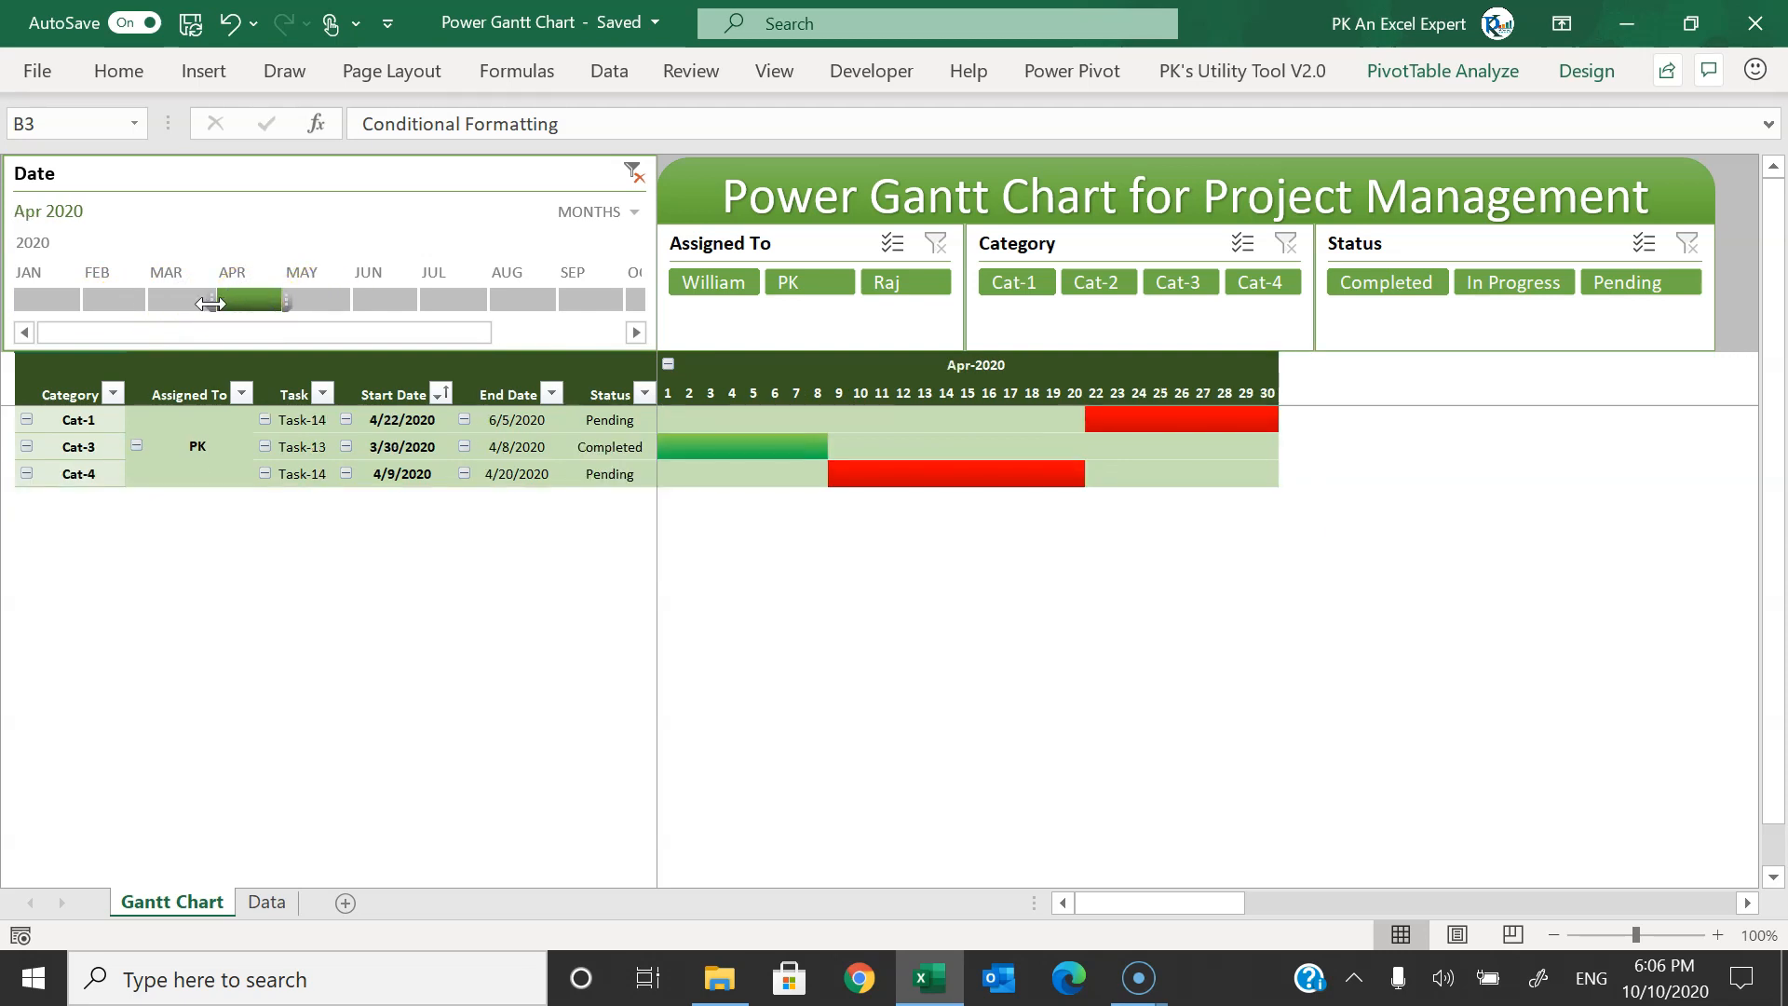
left_click_drag(210, 303, 165, 304)
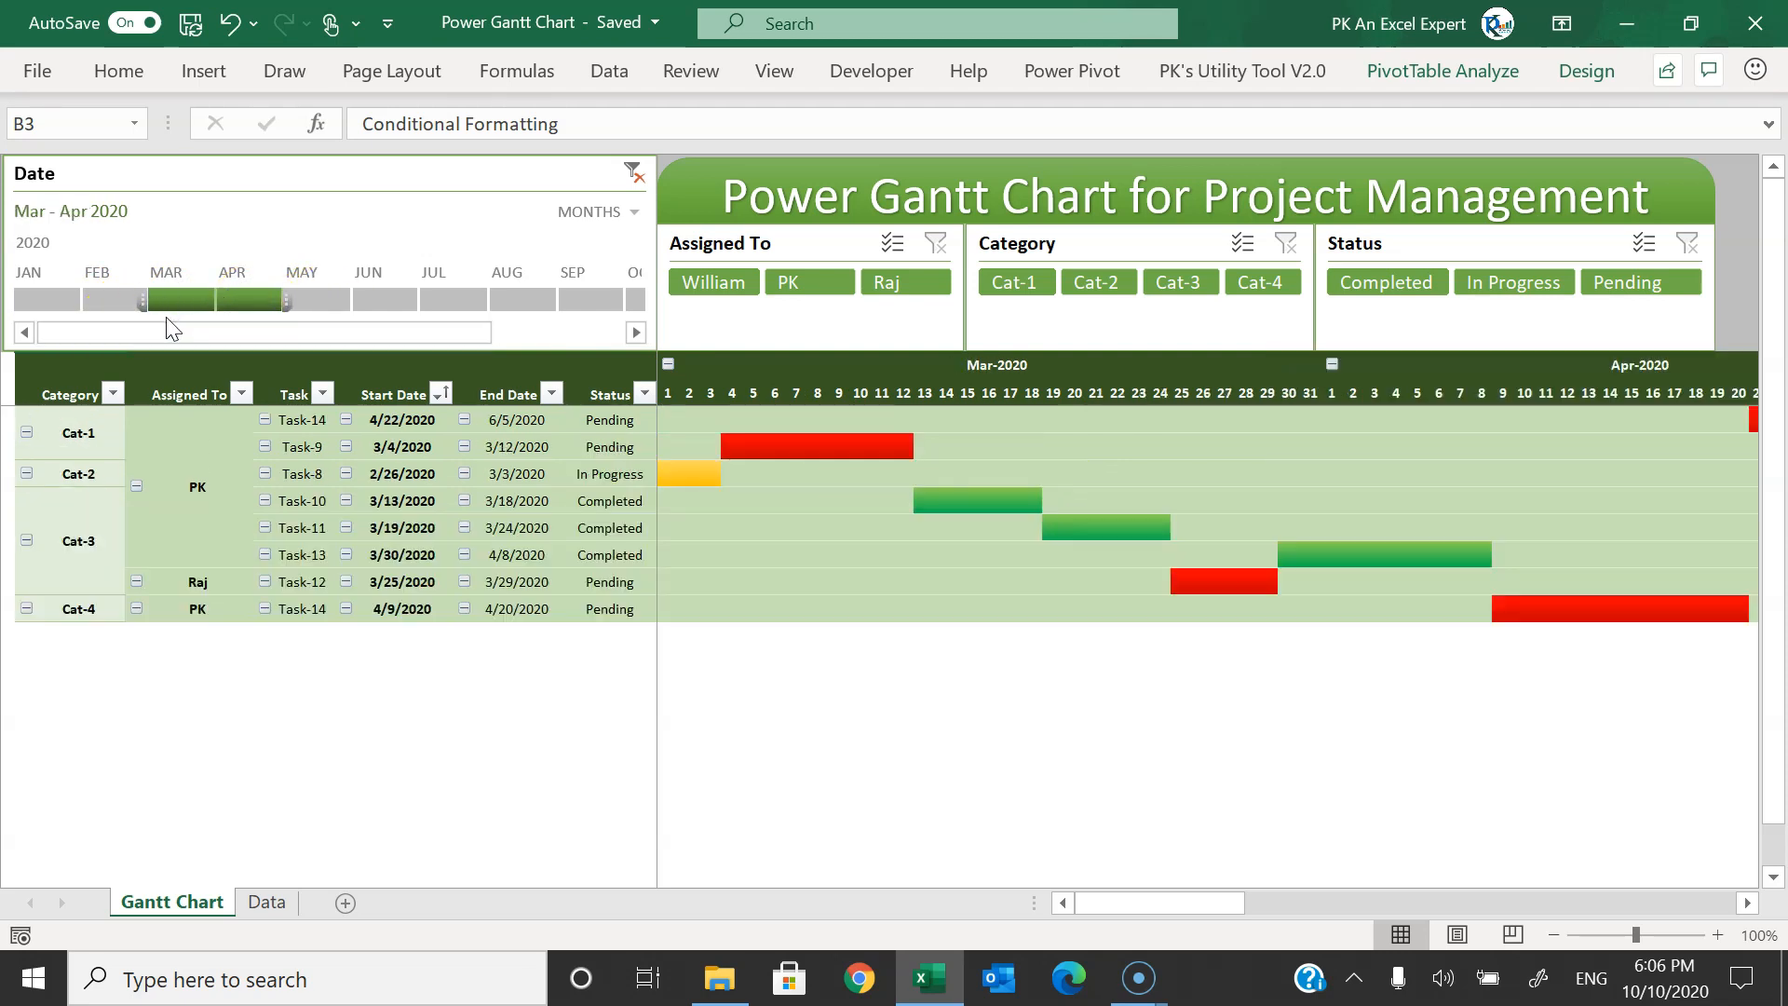
left_click_drag(1169, 903, 1045, 897)
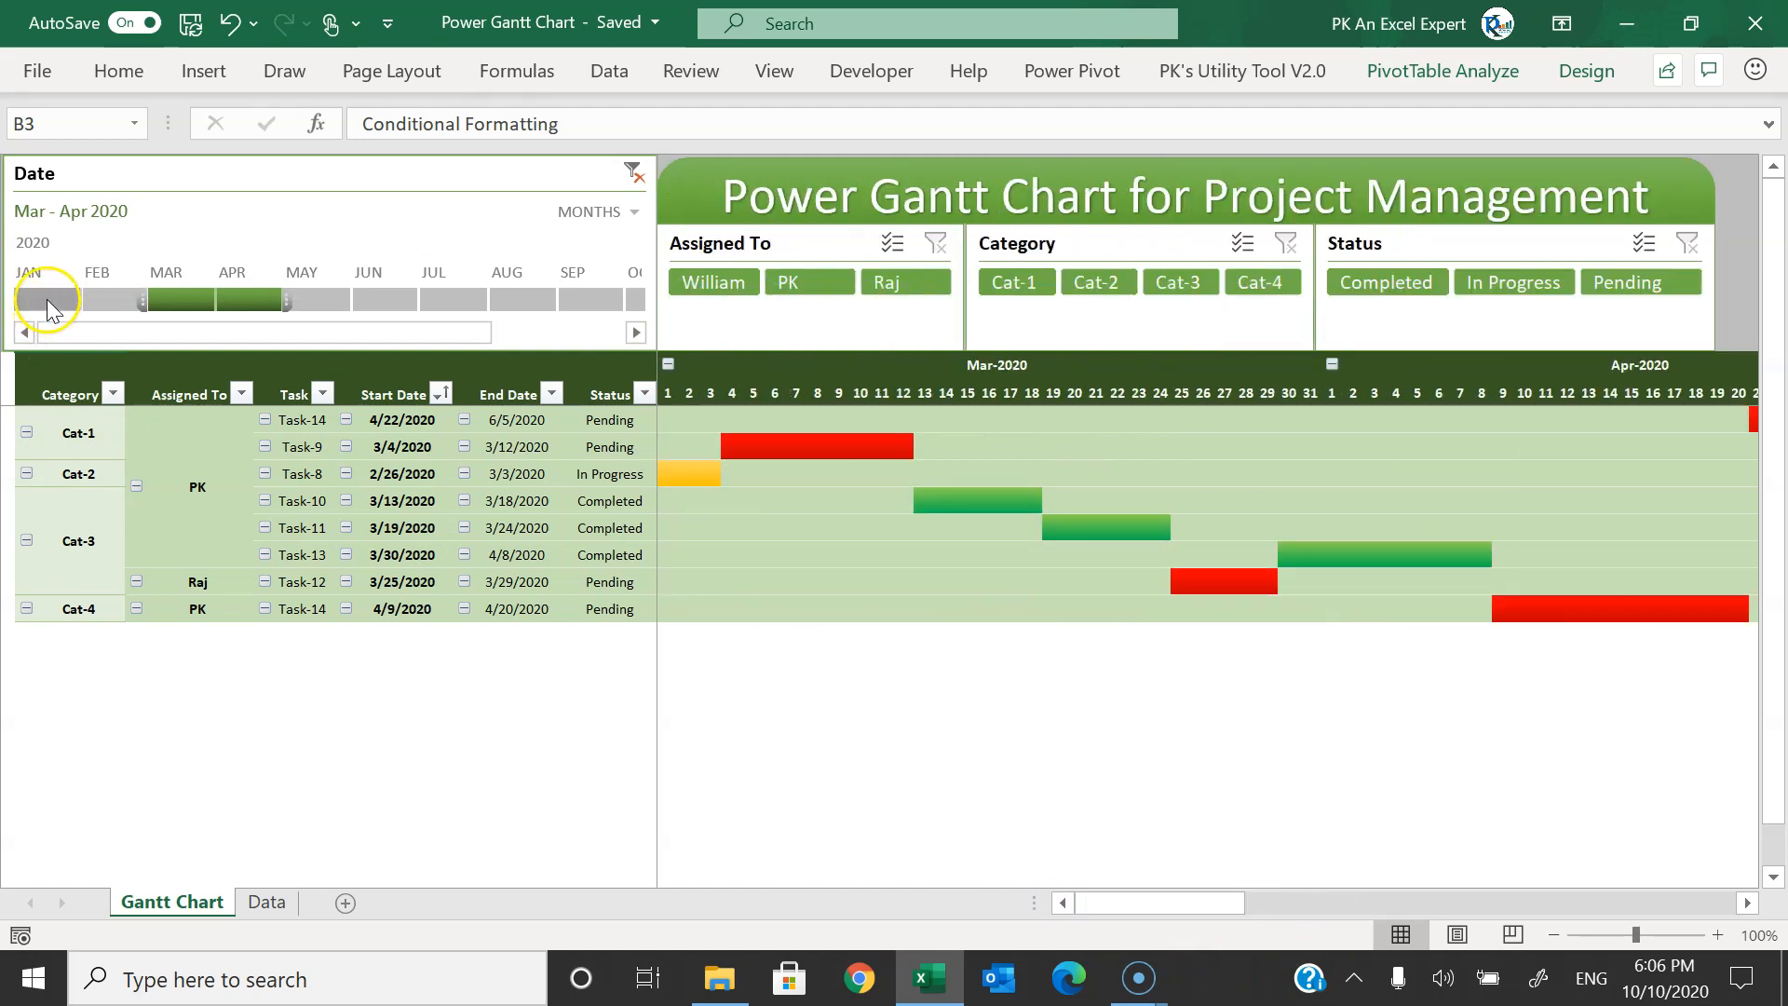
left_click(634, 174)
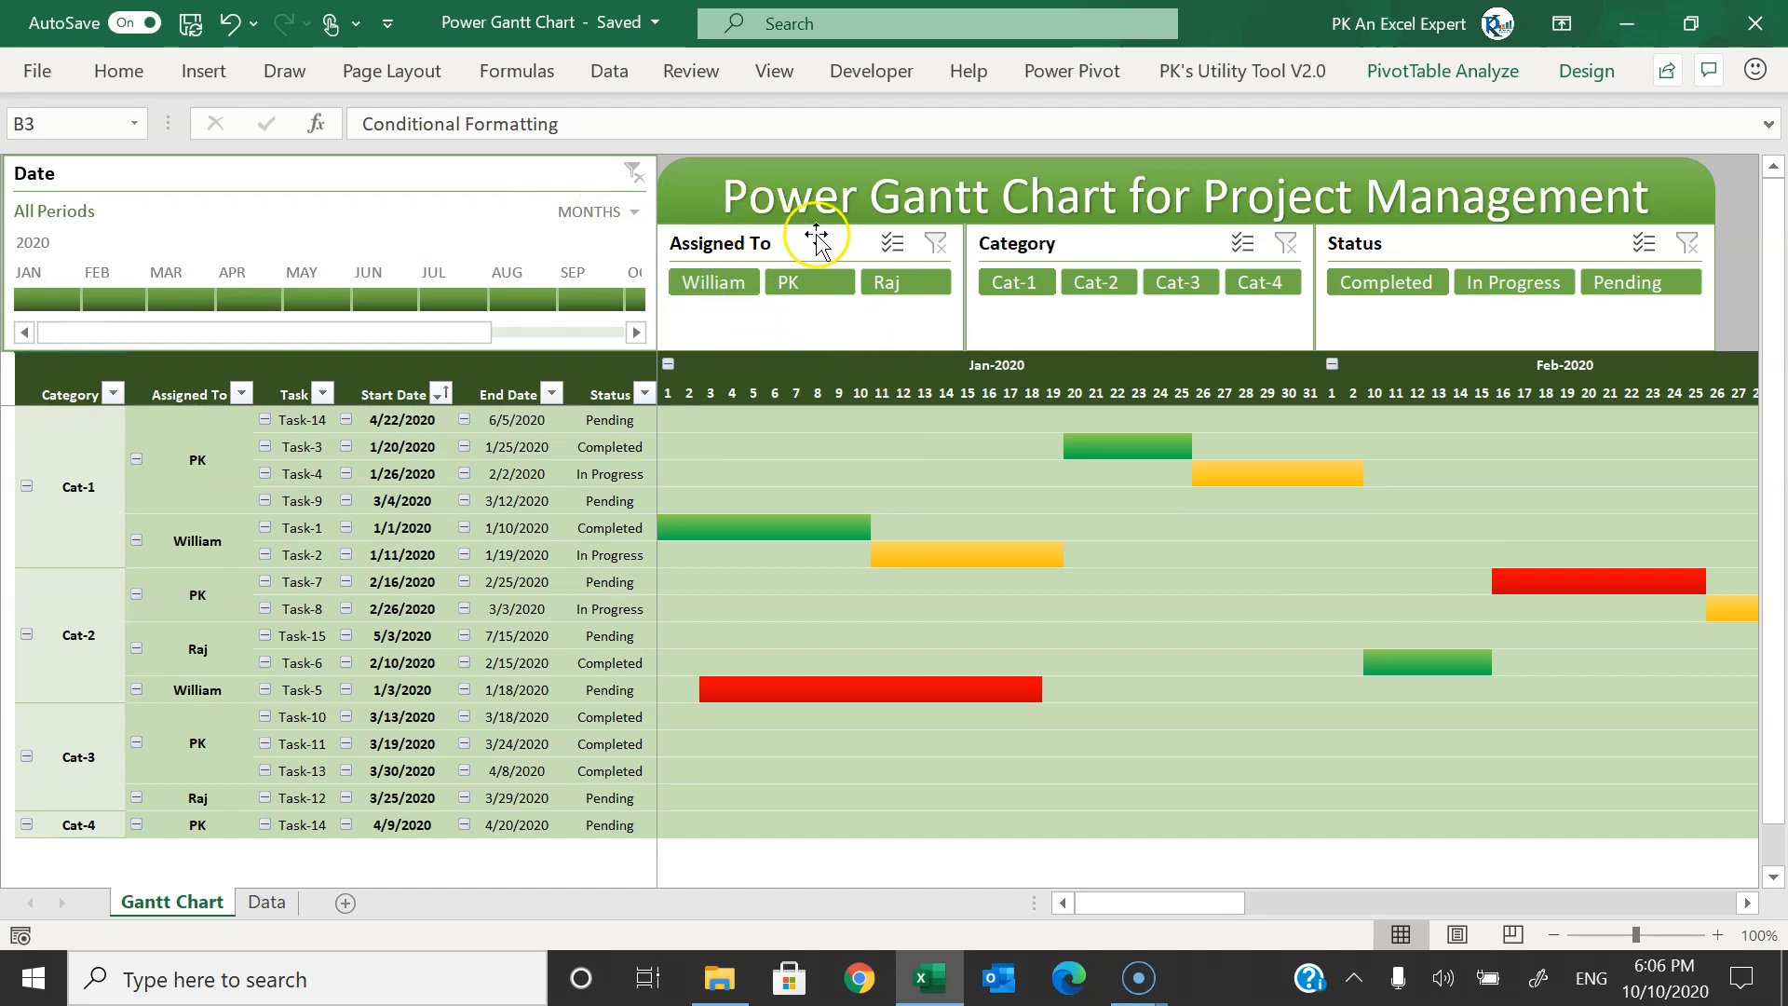
- Filter the Gantt chart by each of the three assignees in turn and clear the Assigned To filter
left_click(713, 284)
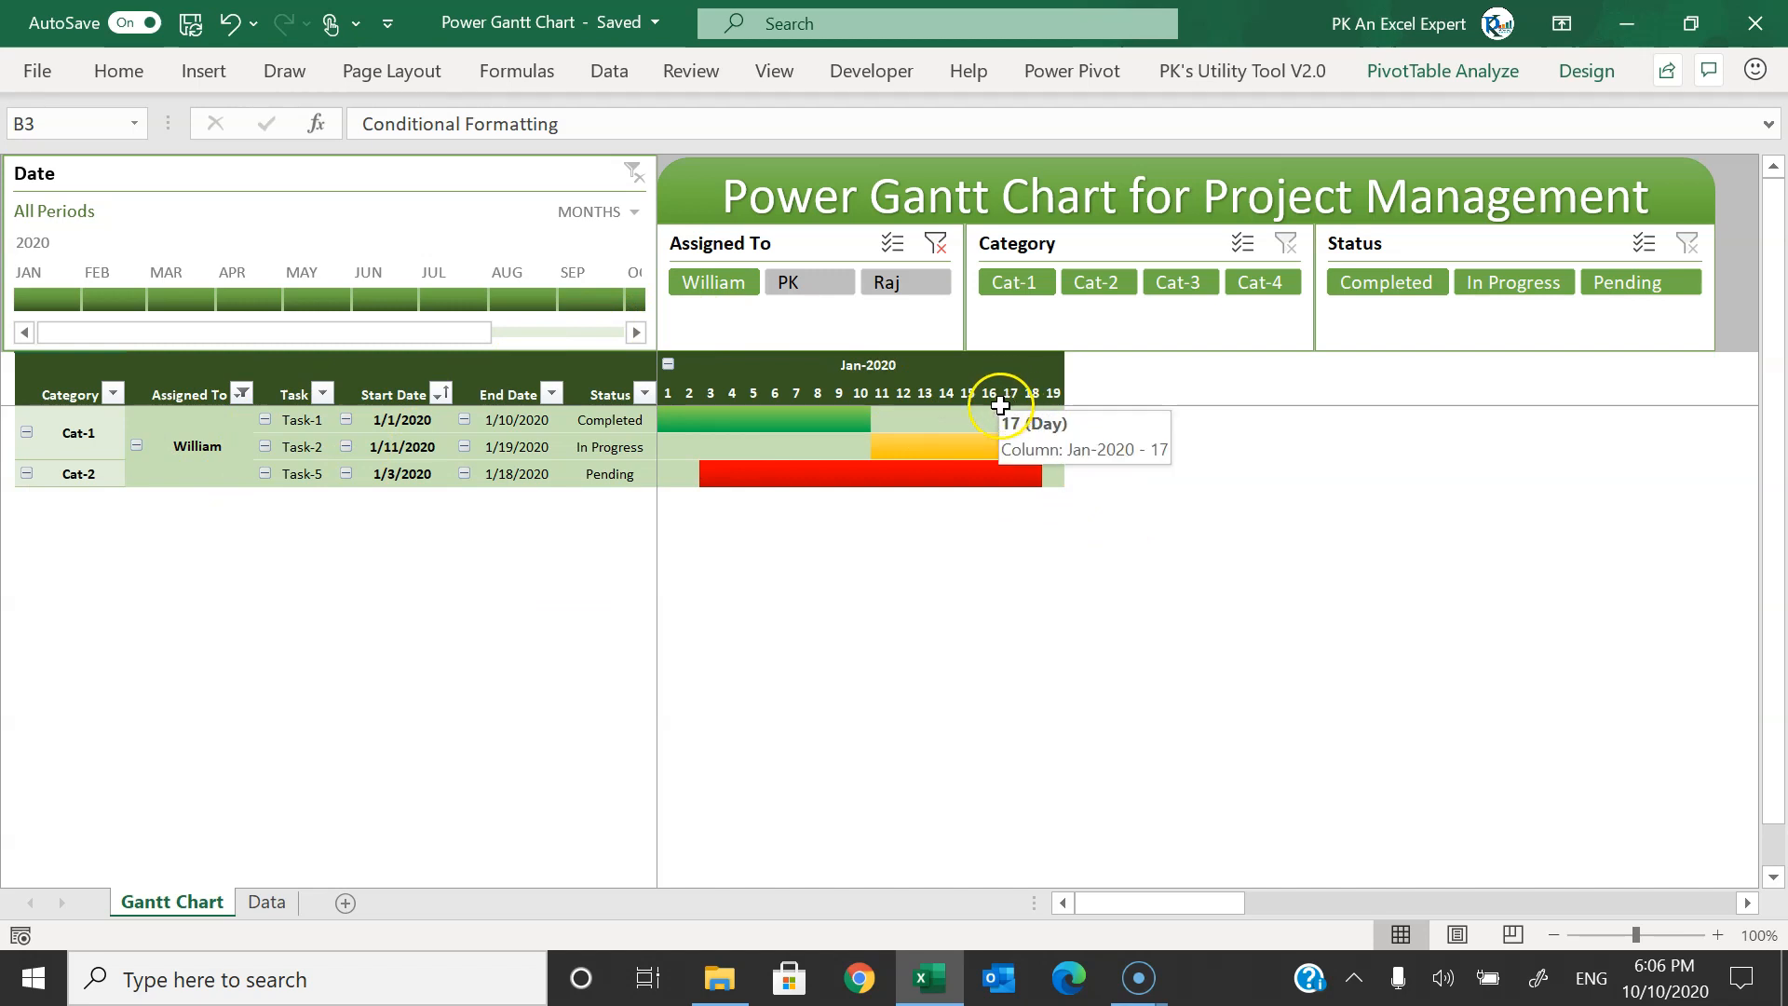
left_click(806, 285)
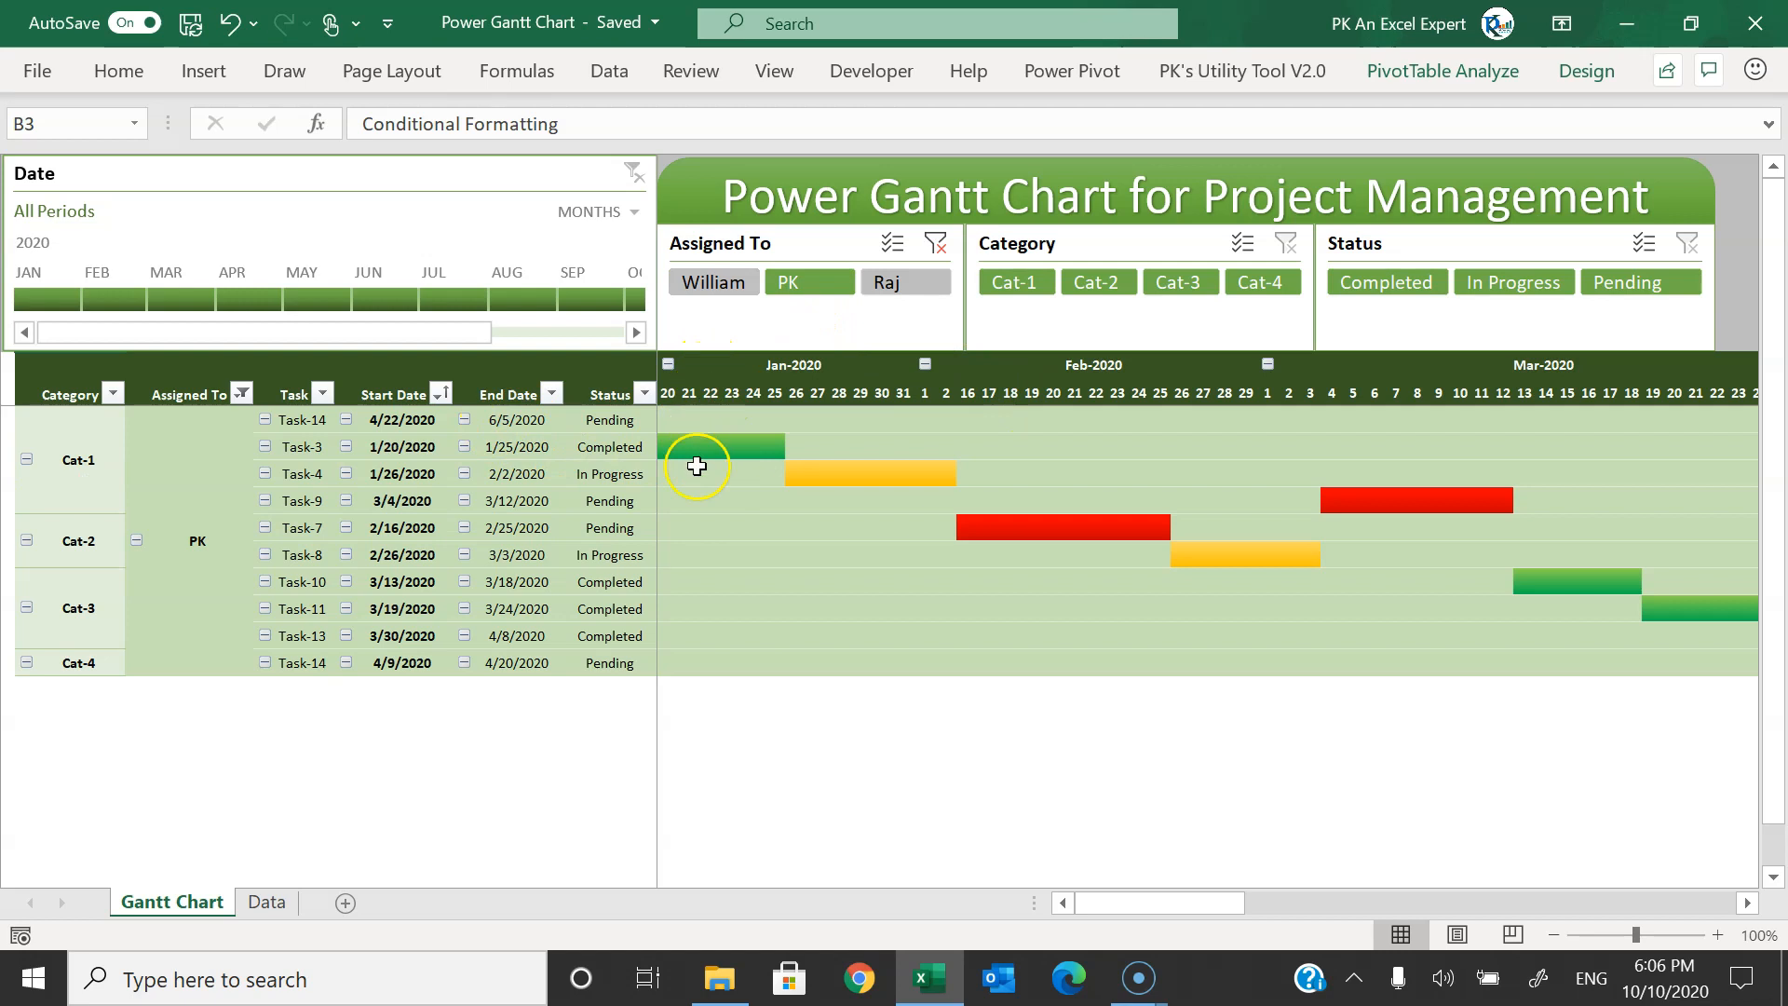
mouse_move(1159, 902)
left_mouse_down()
mouse_move(1375, 927)
mouse_move(1125, 902)
left_mouse_up()
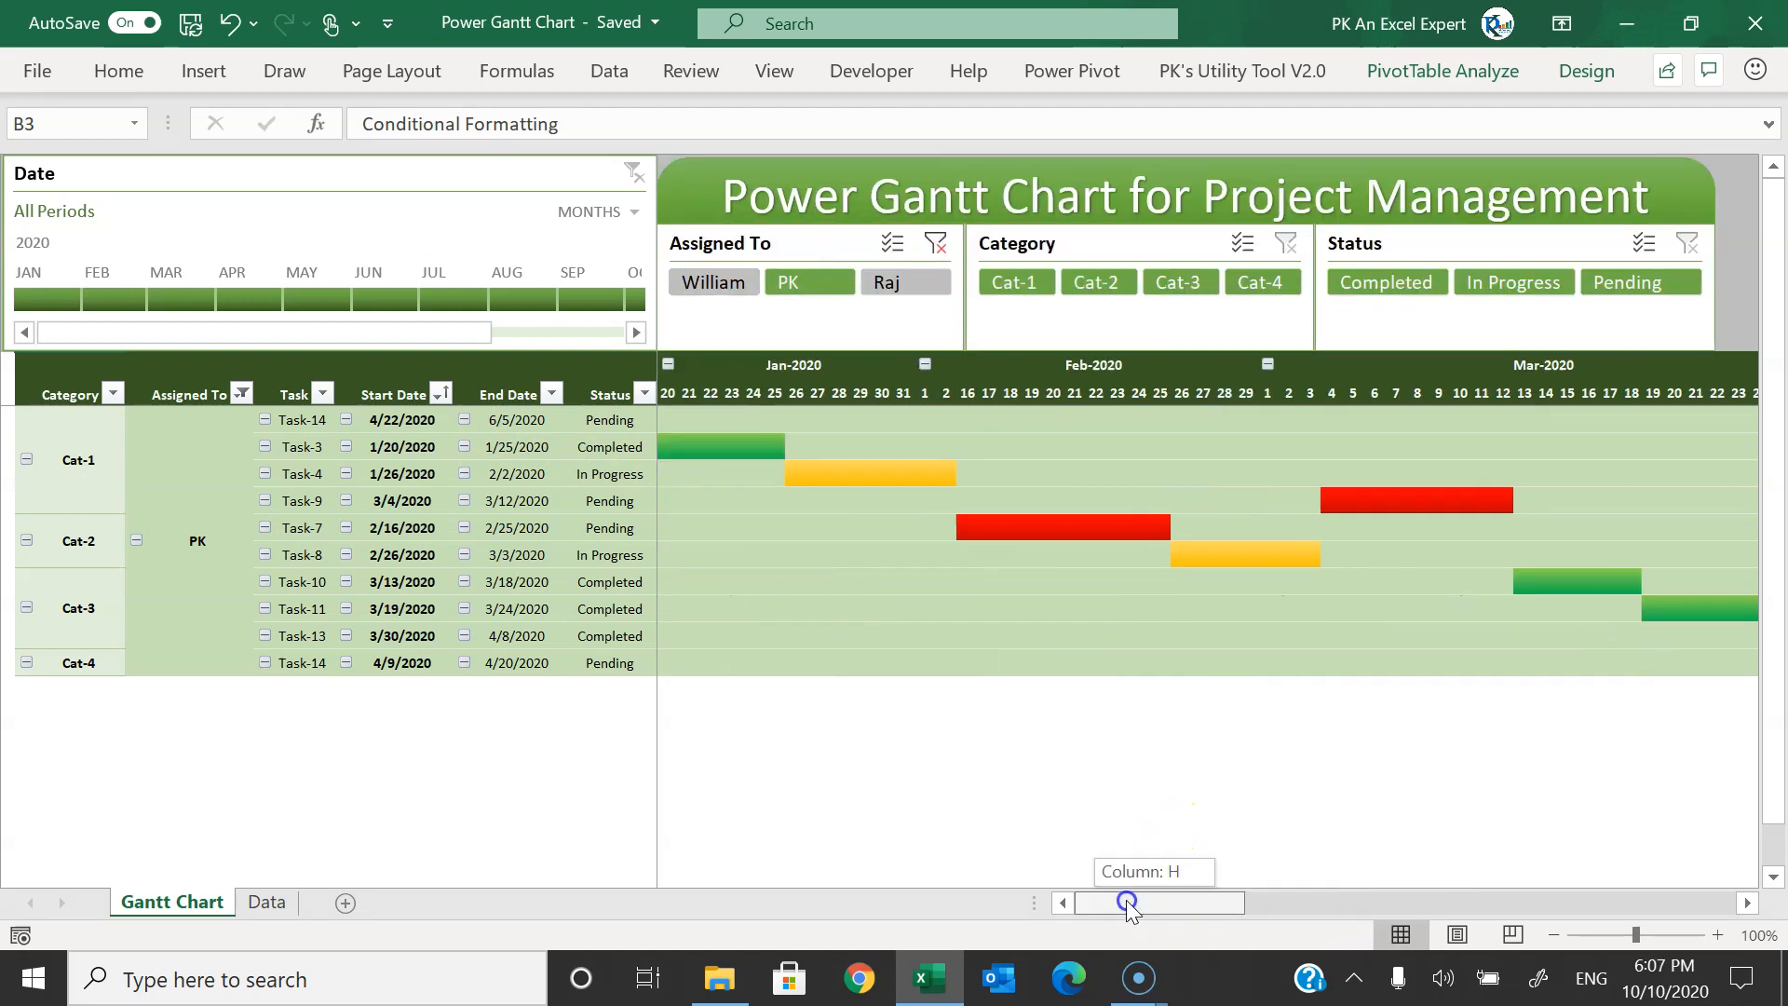
left_click(891, 285)
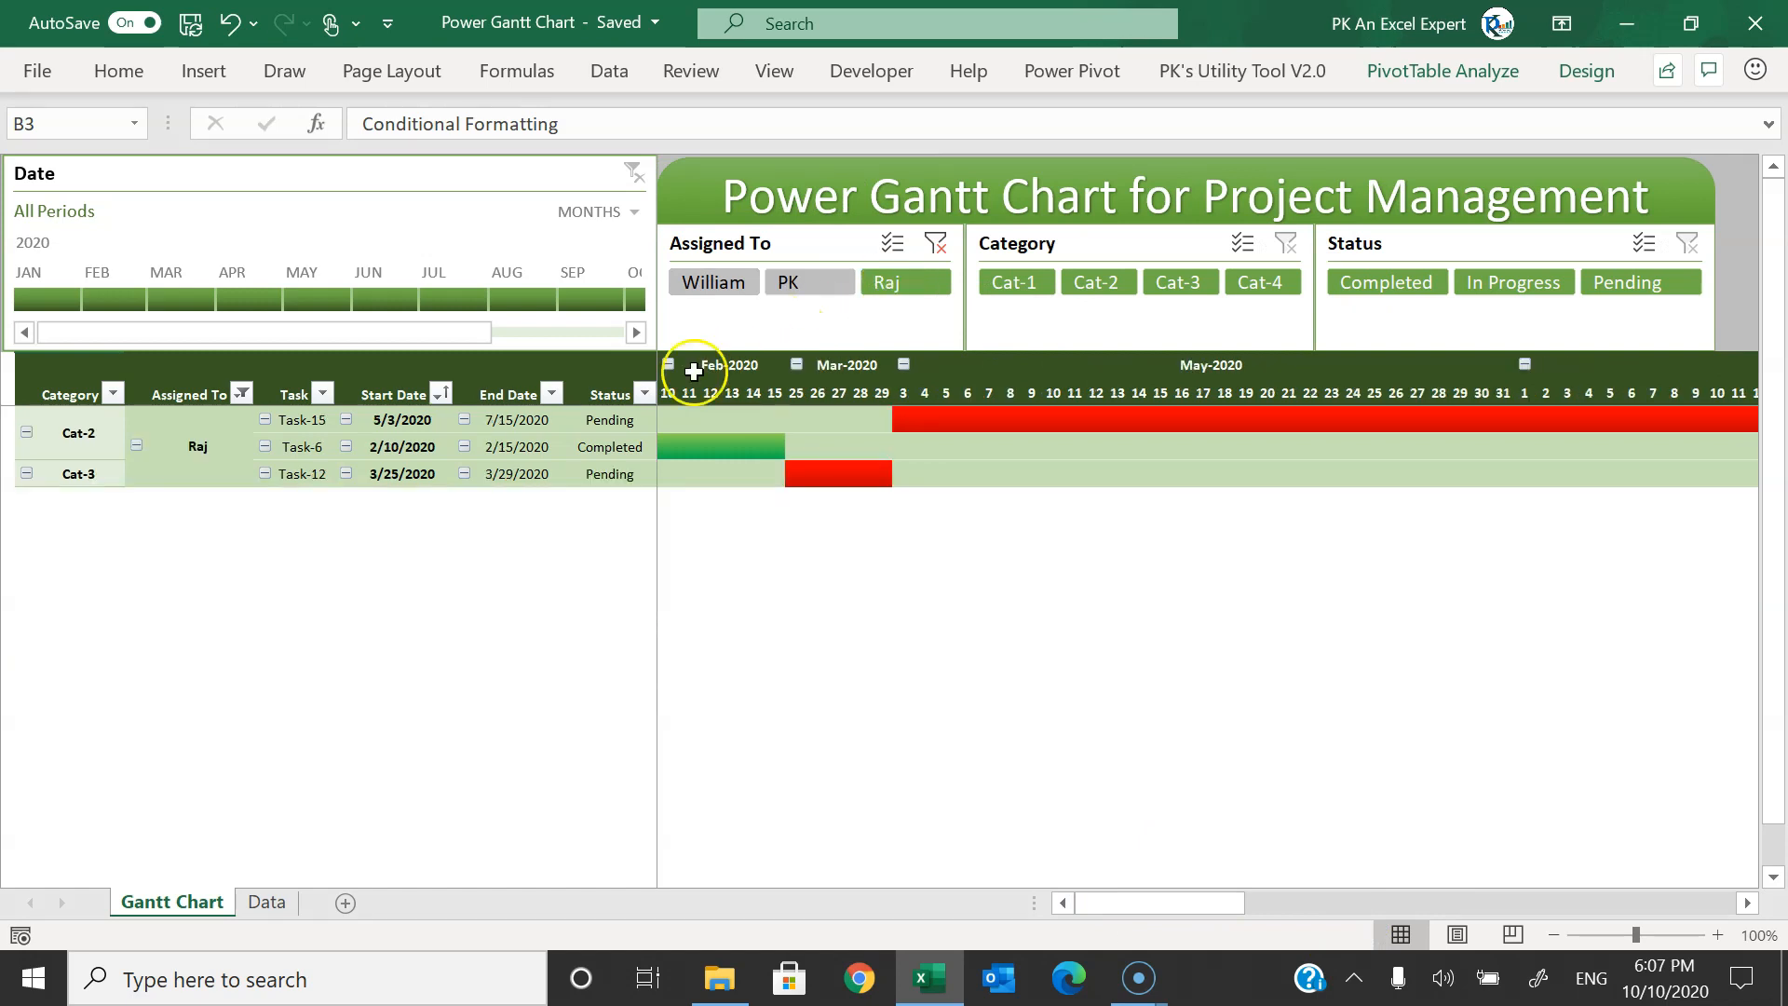
left_click_drag(1164, 908, 1024, 868)
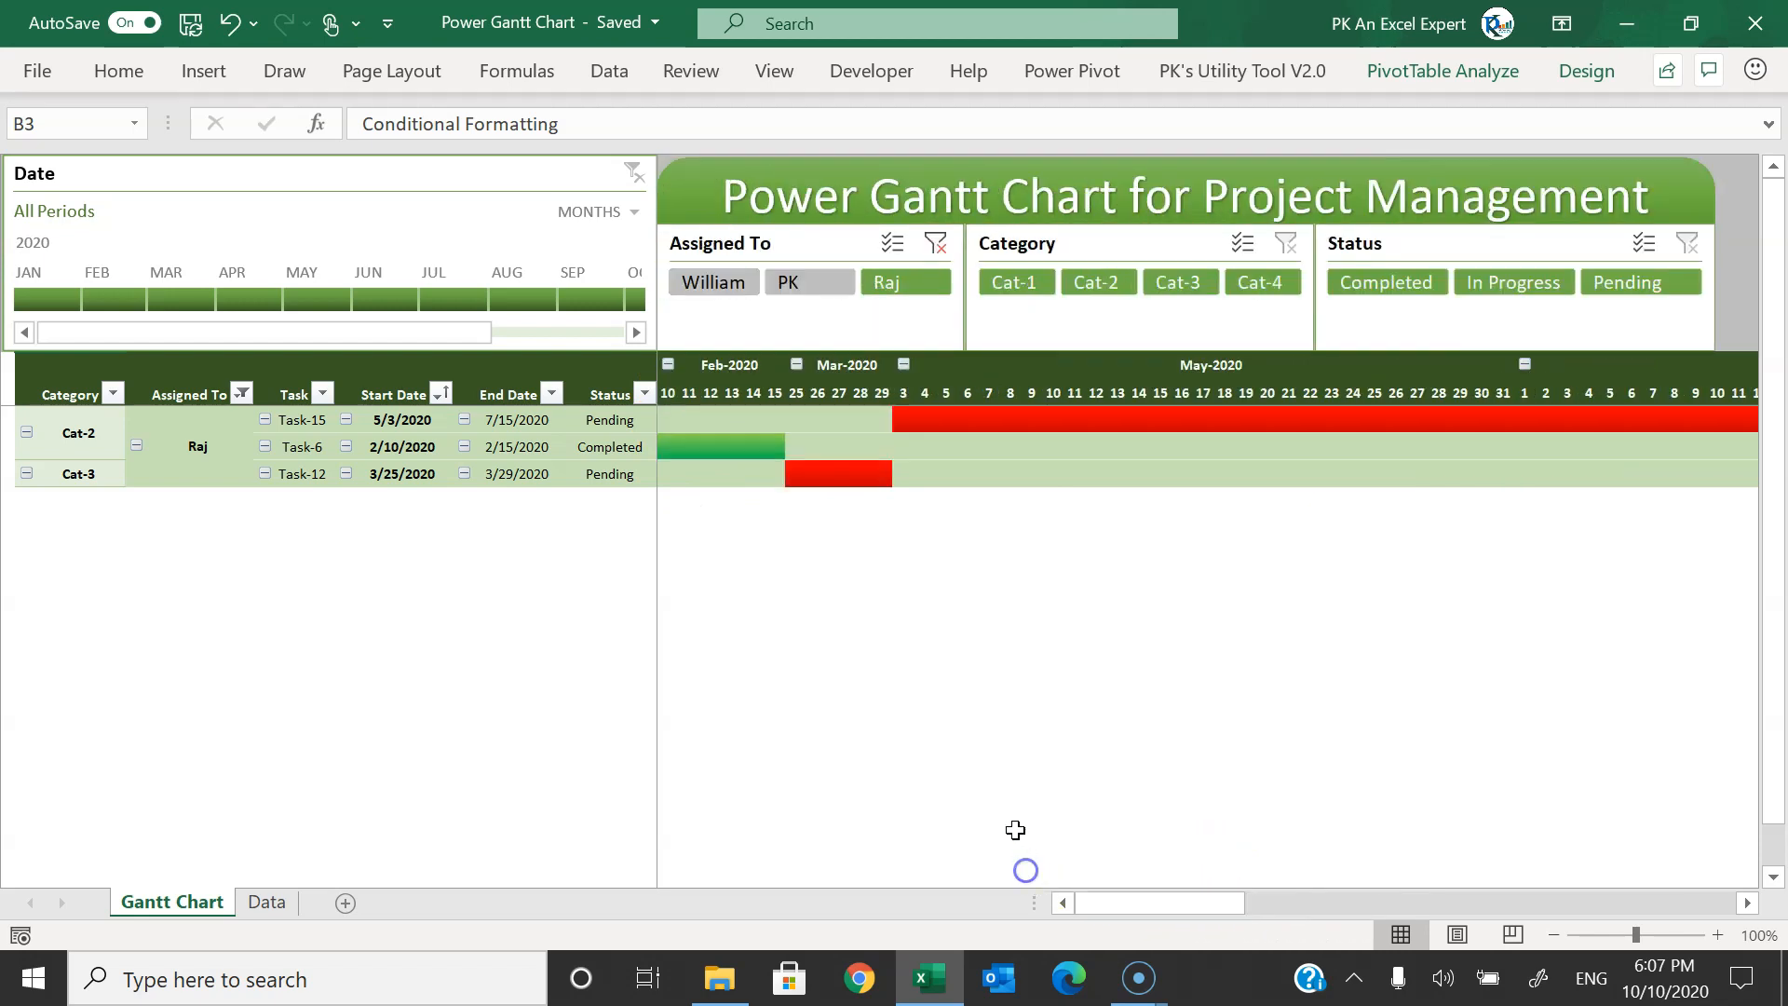
left_click(935, 243)
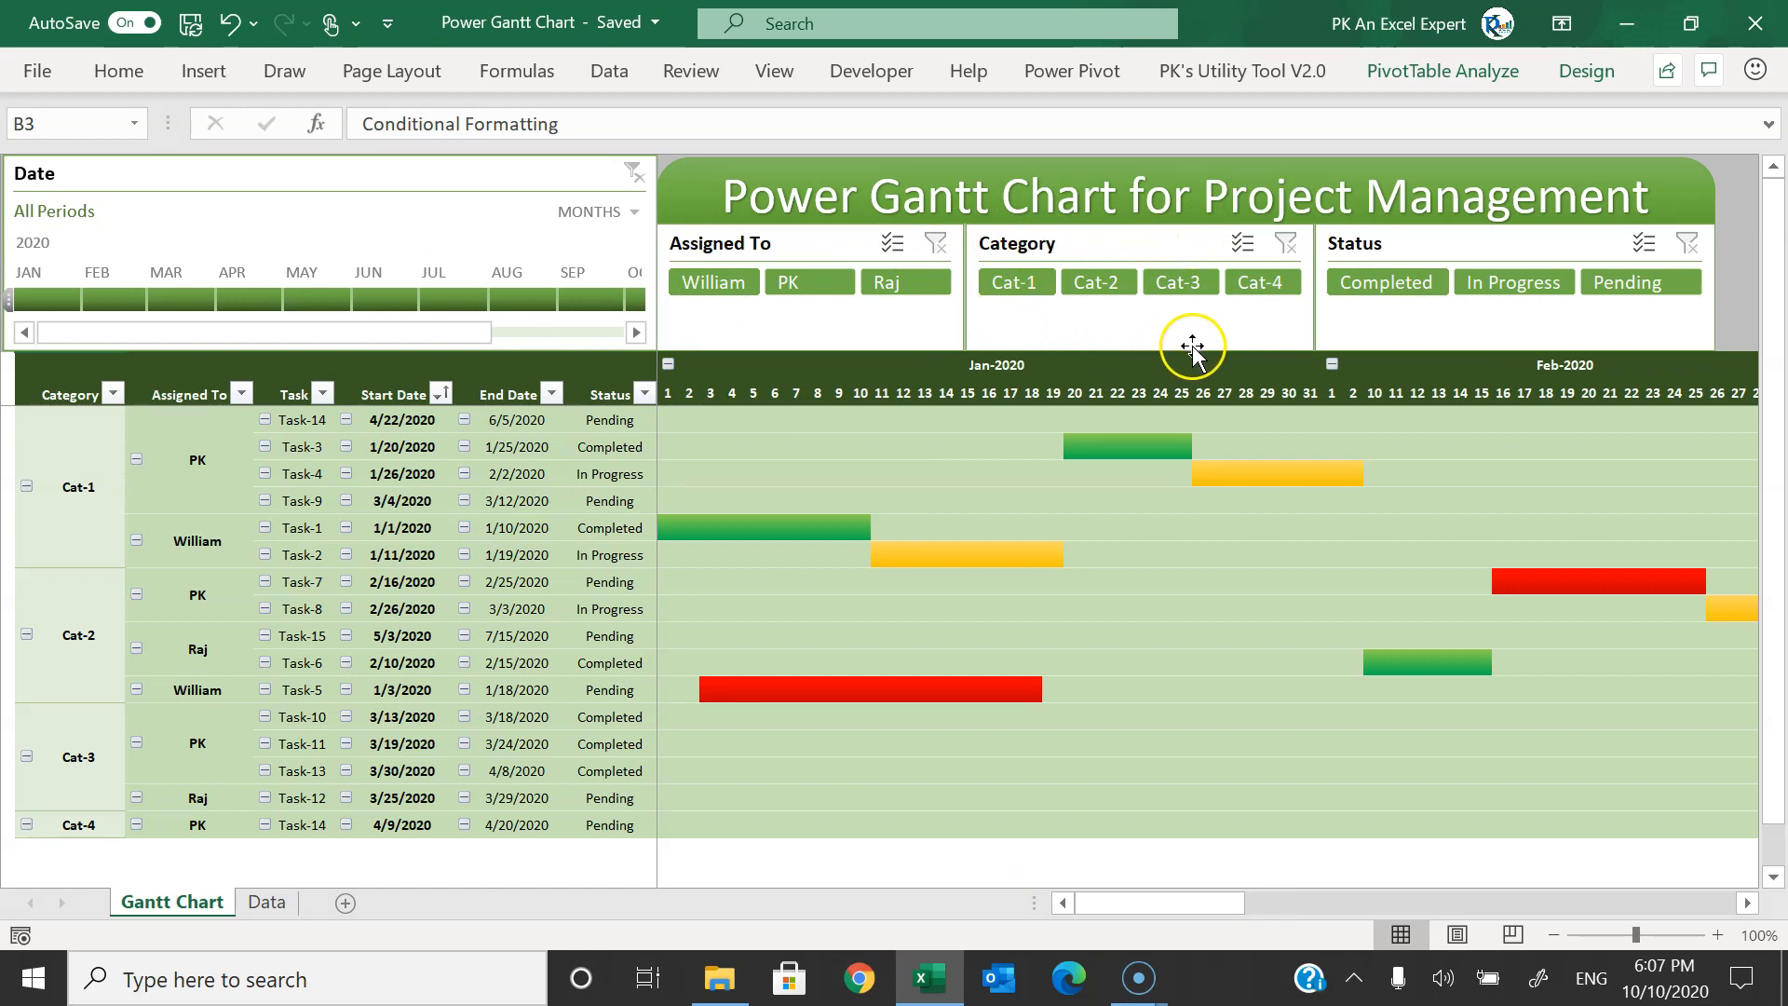
- Filter the Gantt chart by categories Cat-3, Cat-4, Cat-2 and Cat-1 in turn and clear the Category filter
left_click(1180, 284)
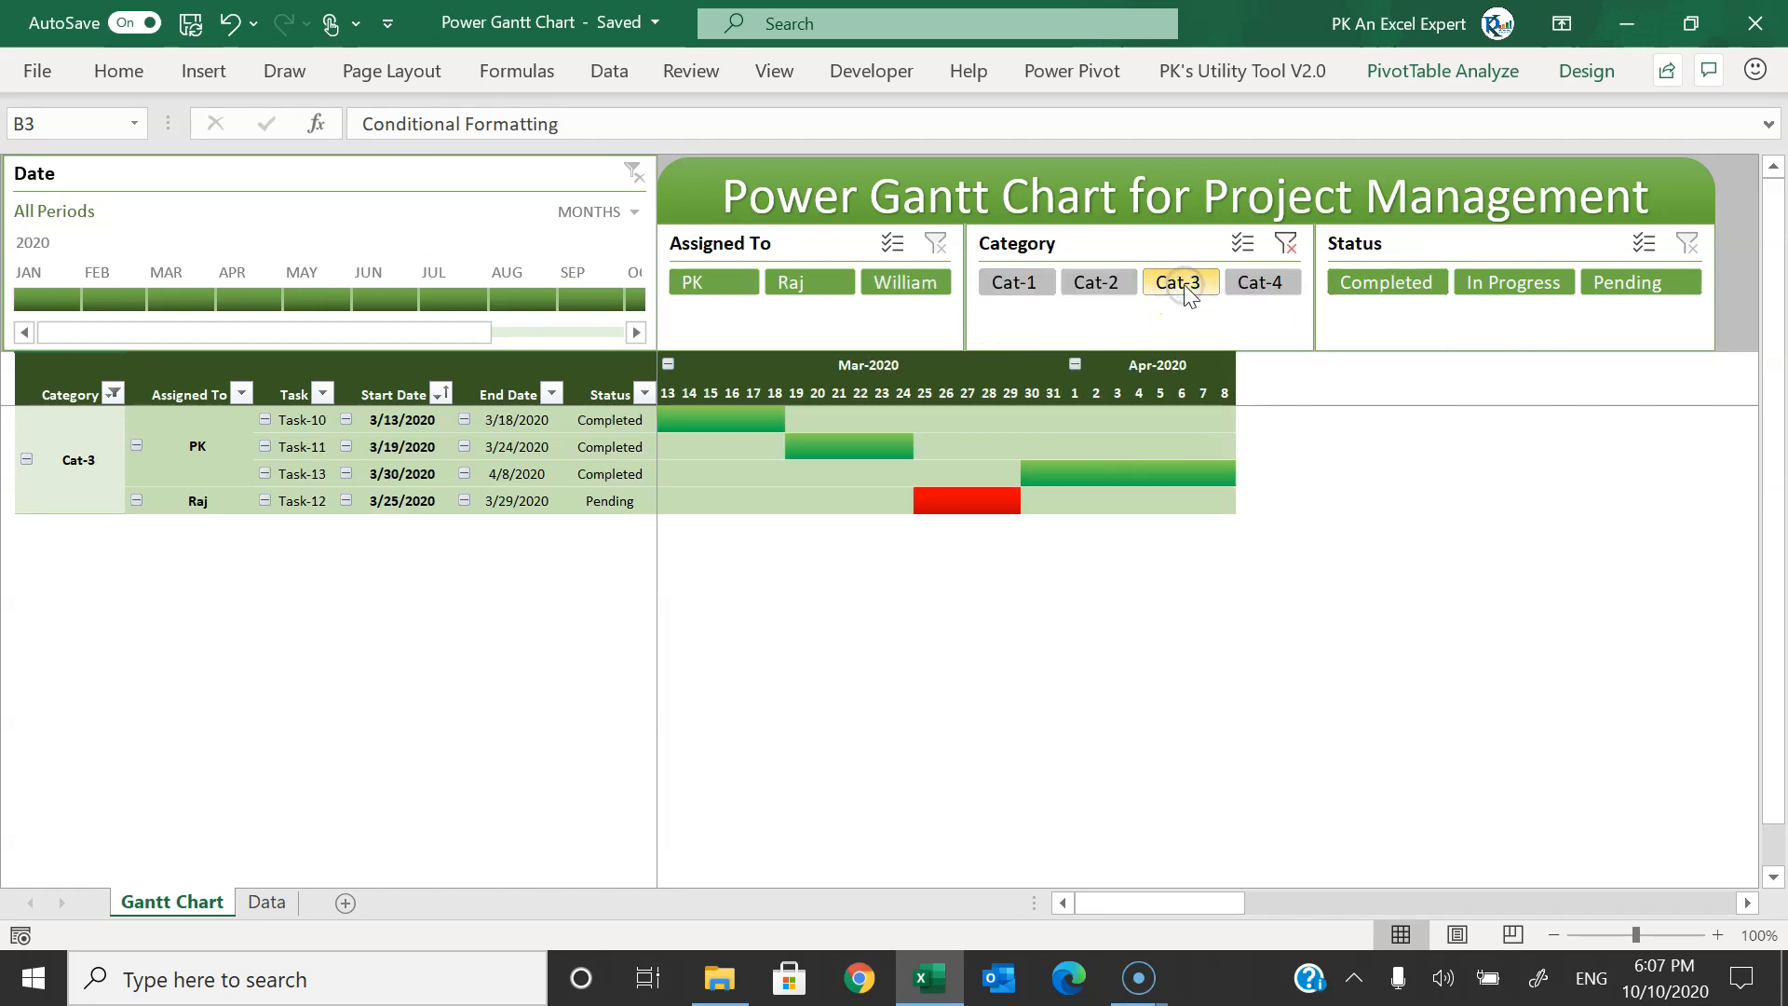
left_click(501, 446)
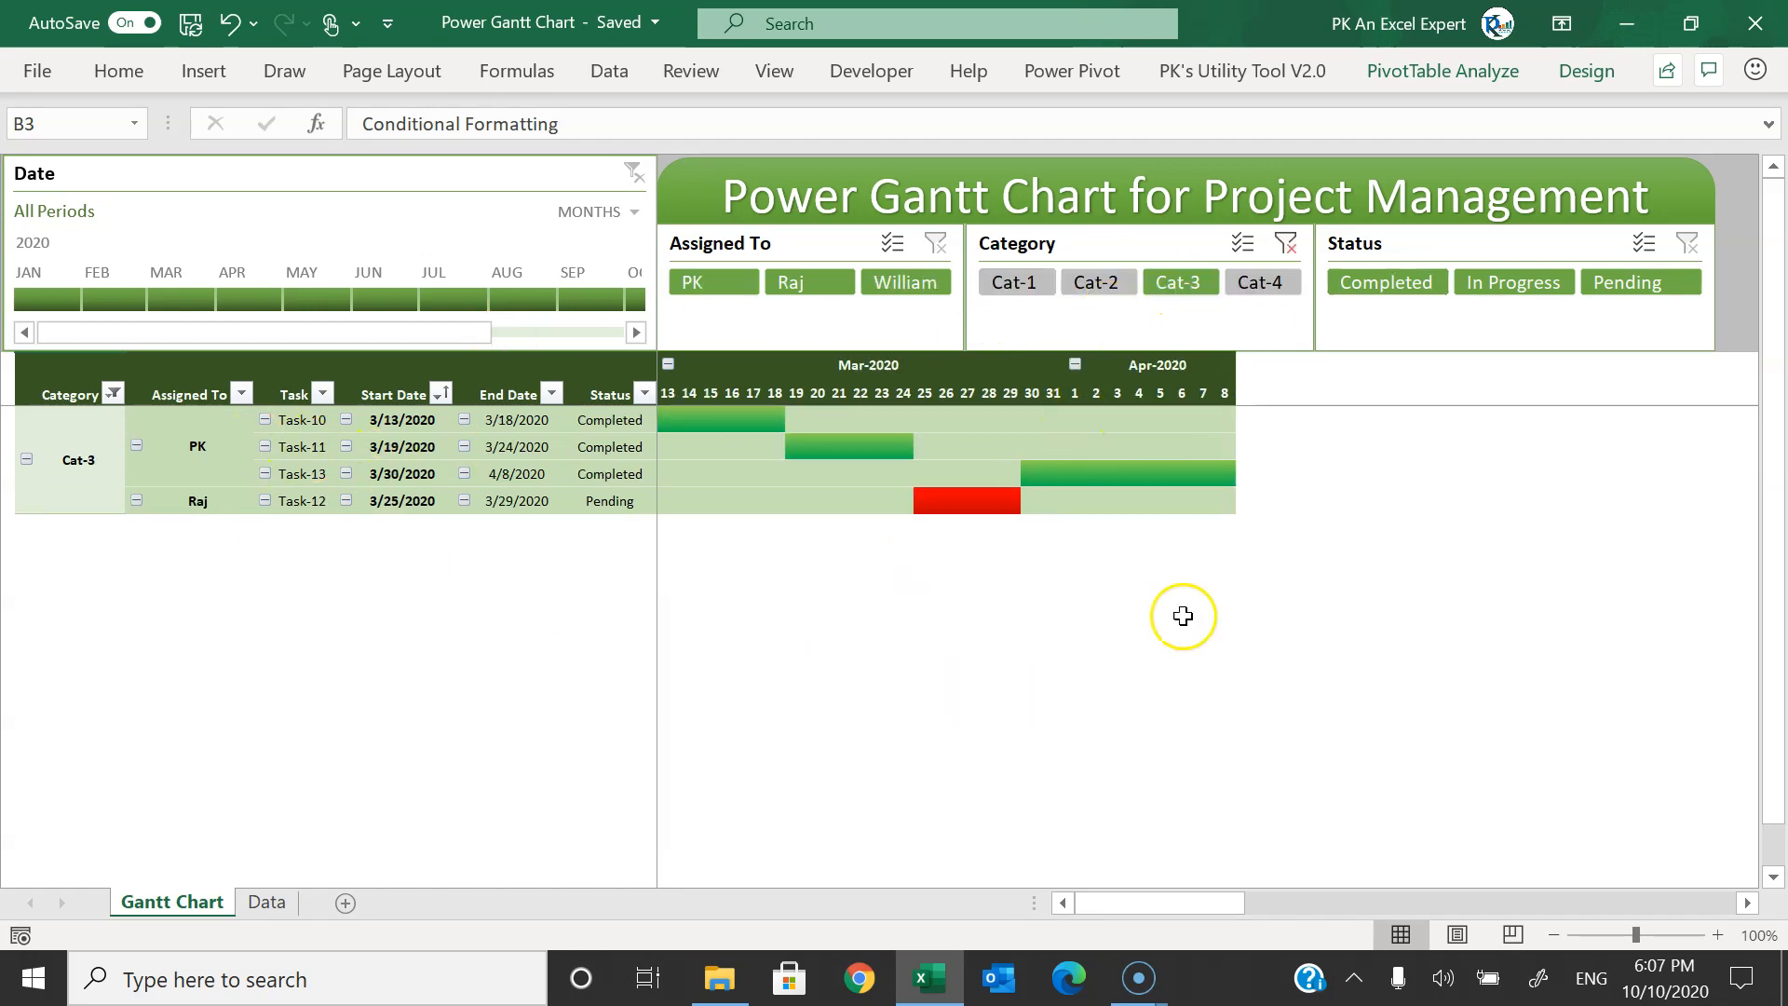
left_click(1257, 283)
left_click(1181, 285)
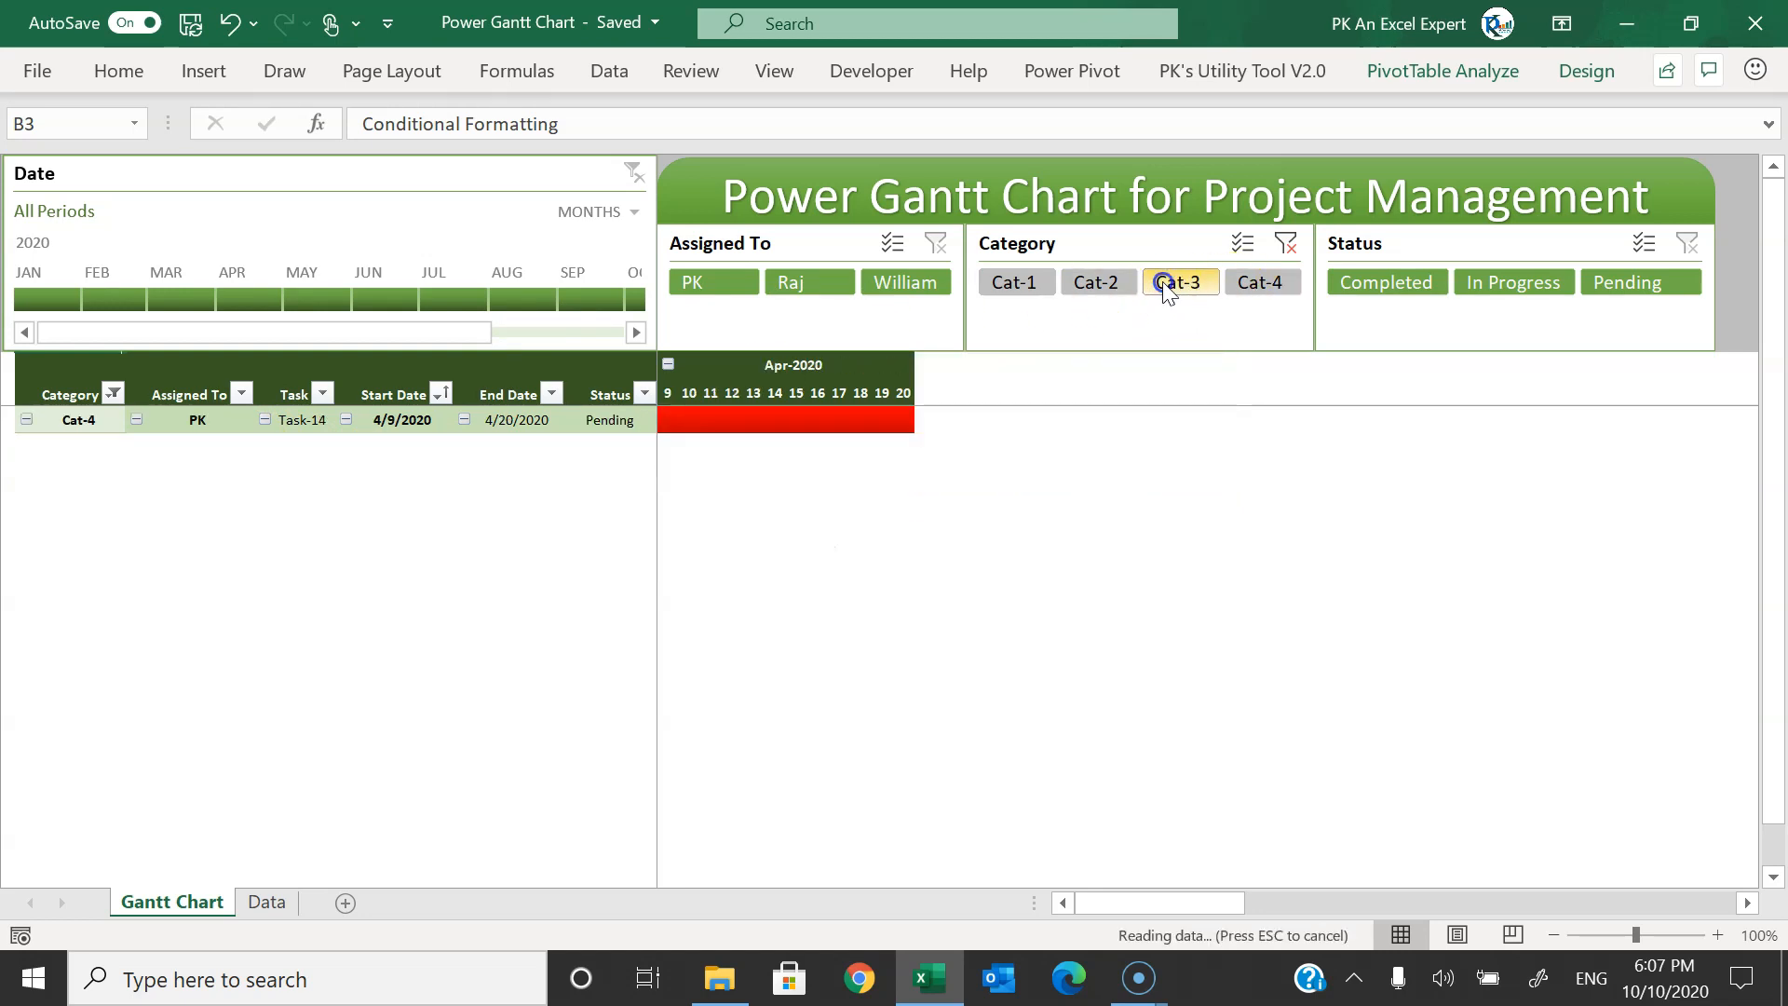
left_click(1085, 280)
left_click(1015, 283)
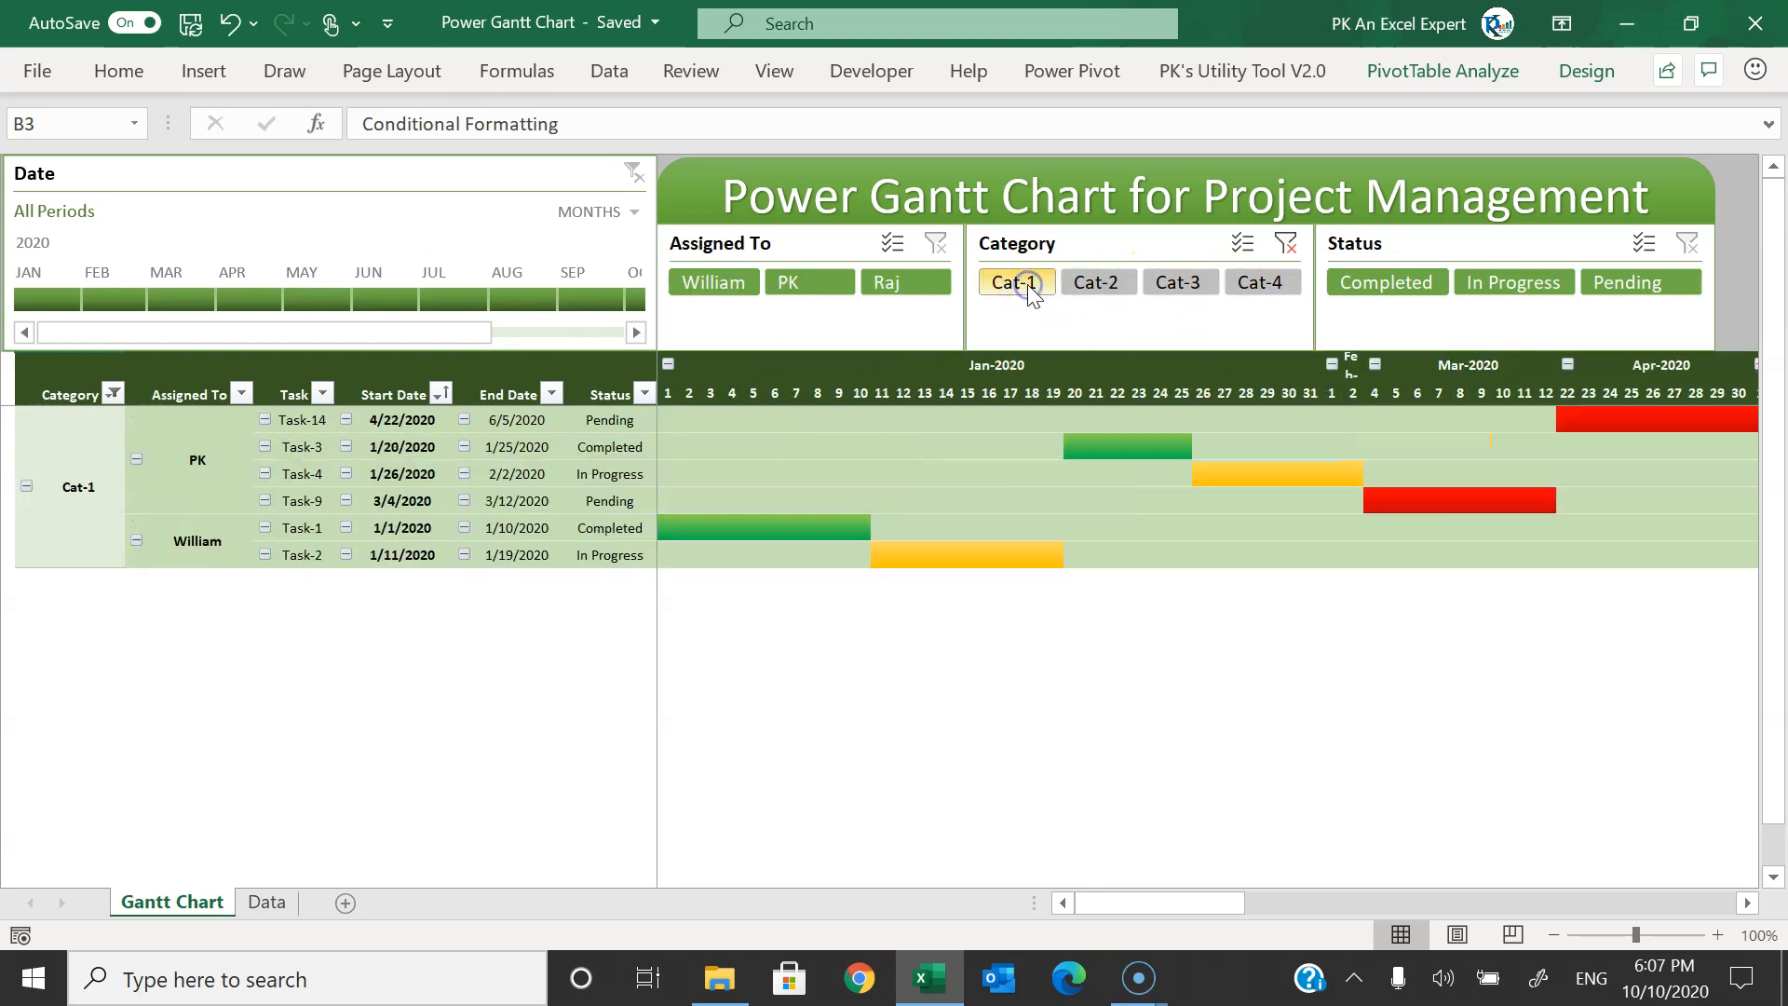
left_click(1284, 245)
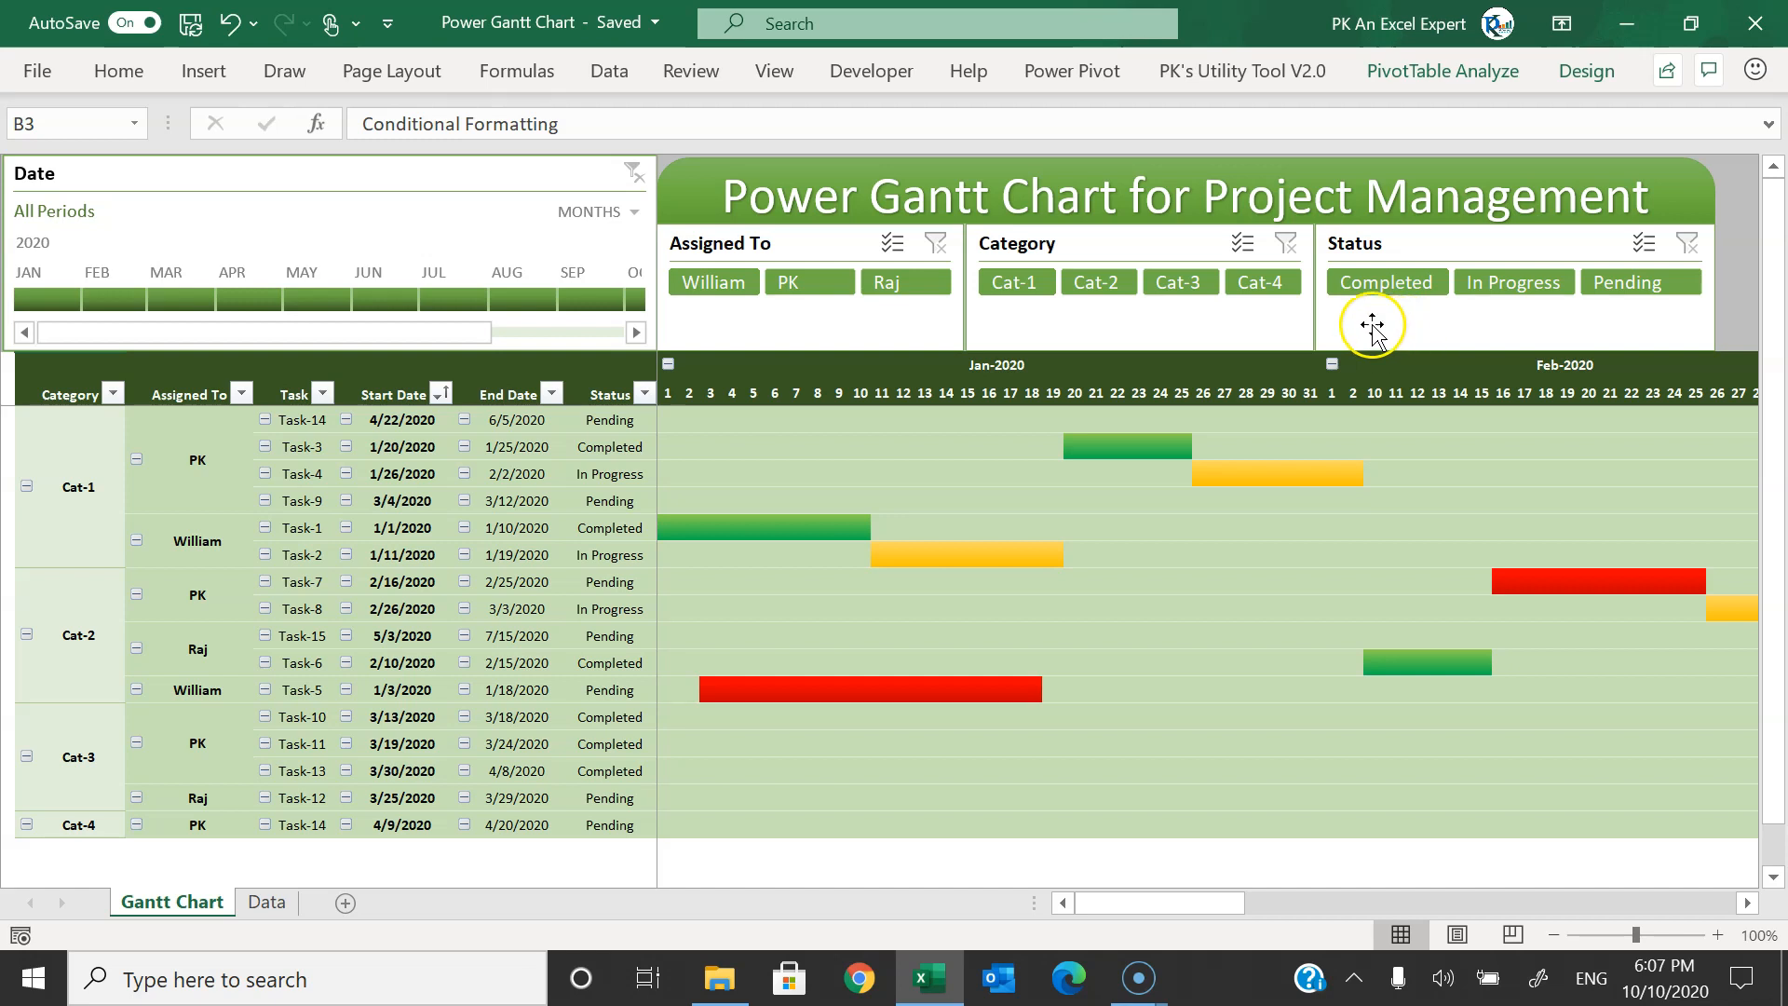
- Filter the Gantt chart by the Completed, In Progress and Pending statuses in turn and clear the Status filter
left_click(1394, 285)
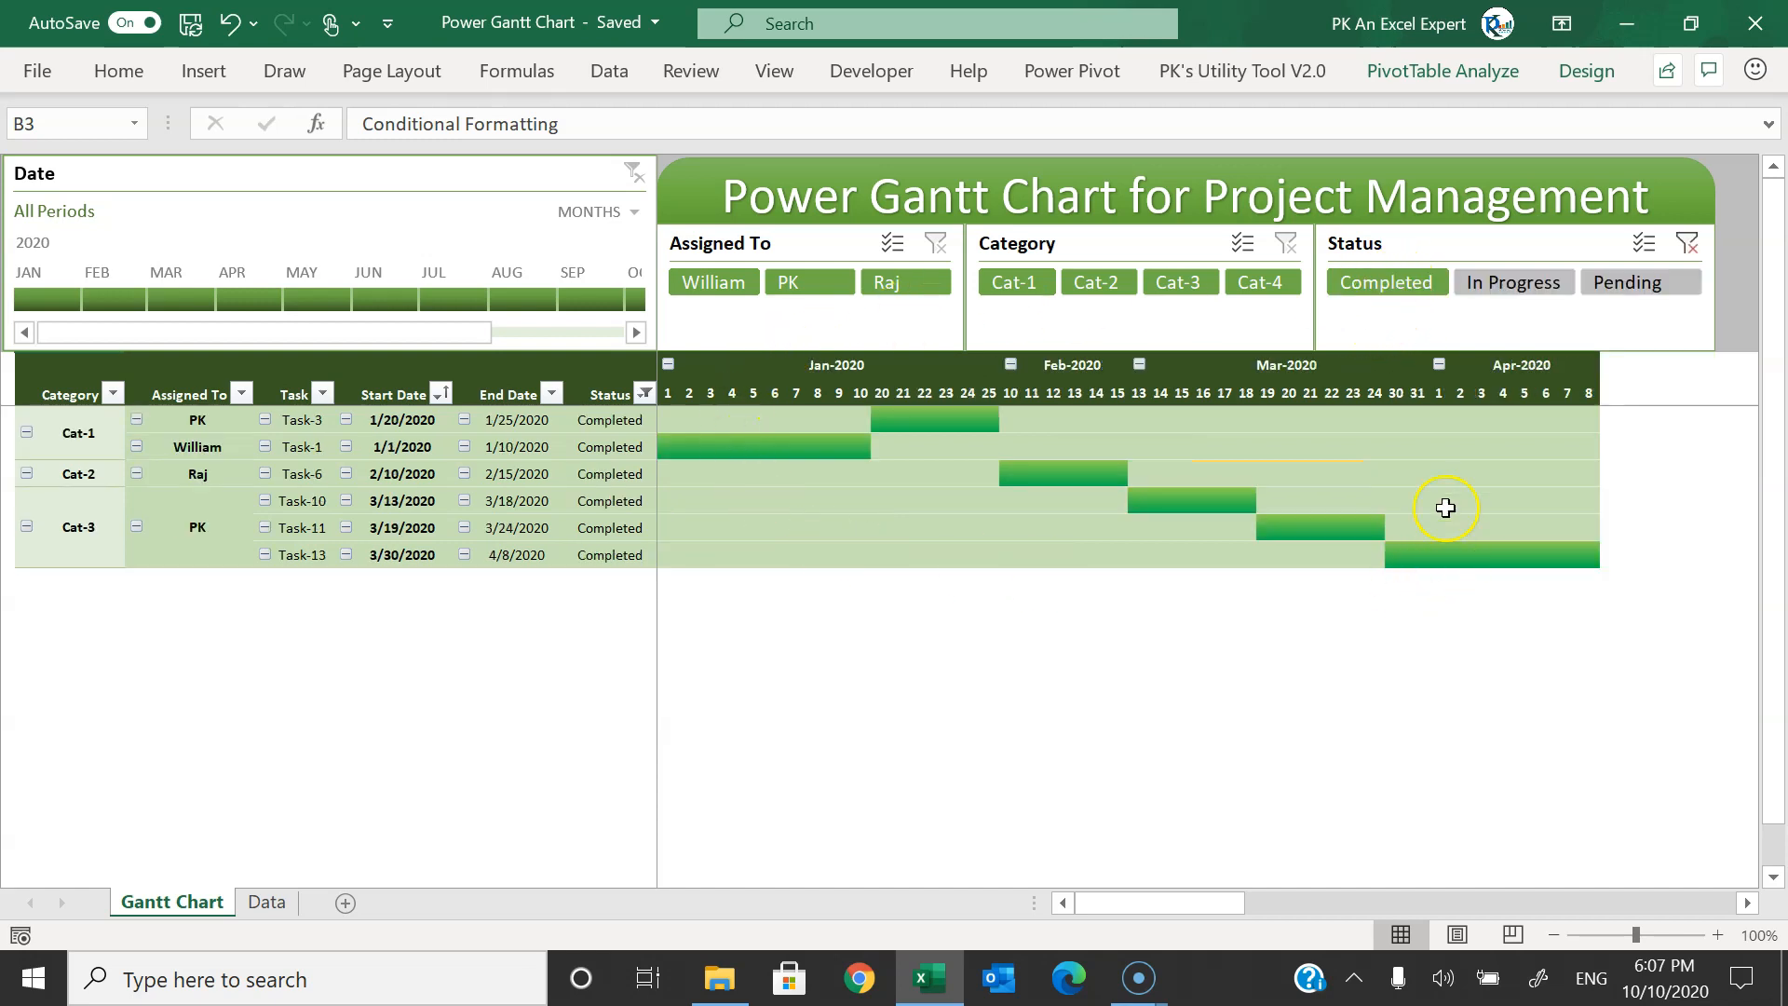
left_click(1529, 289)
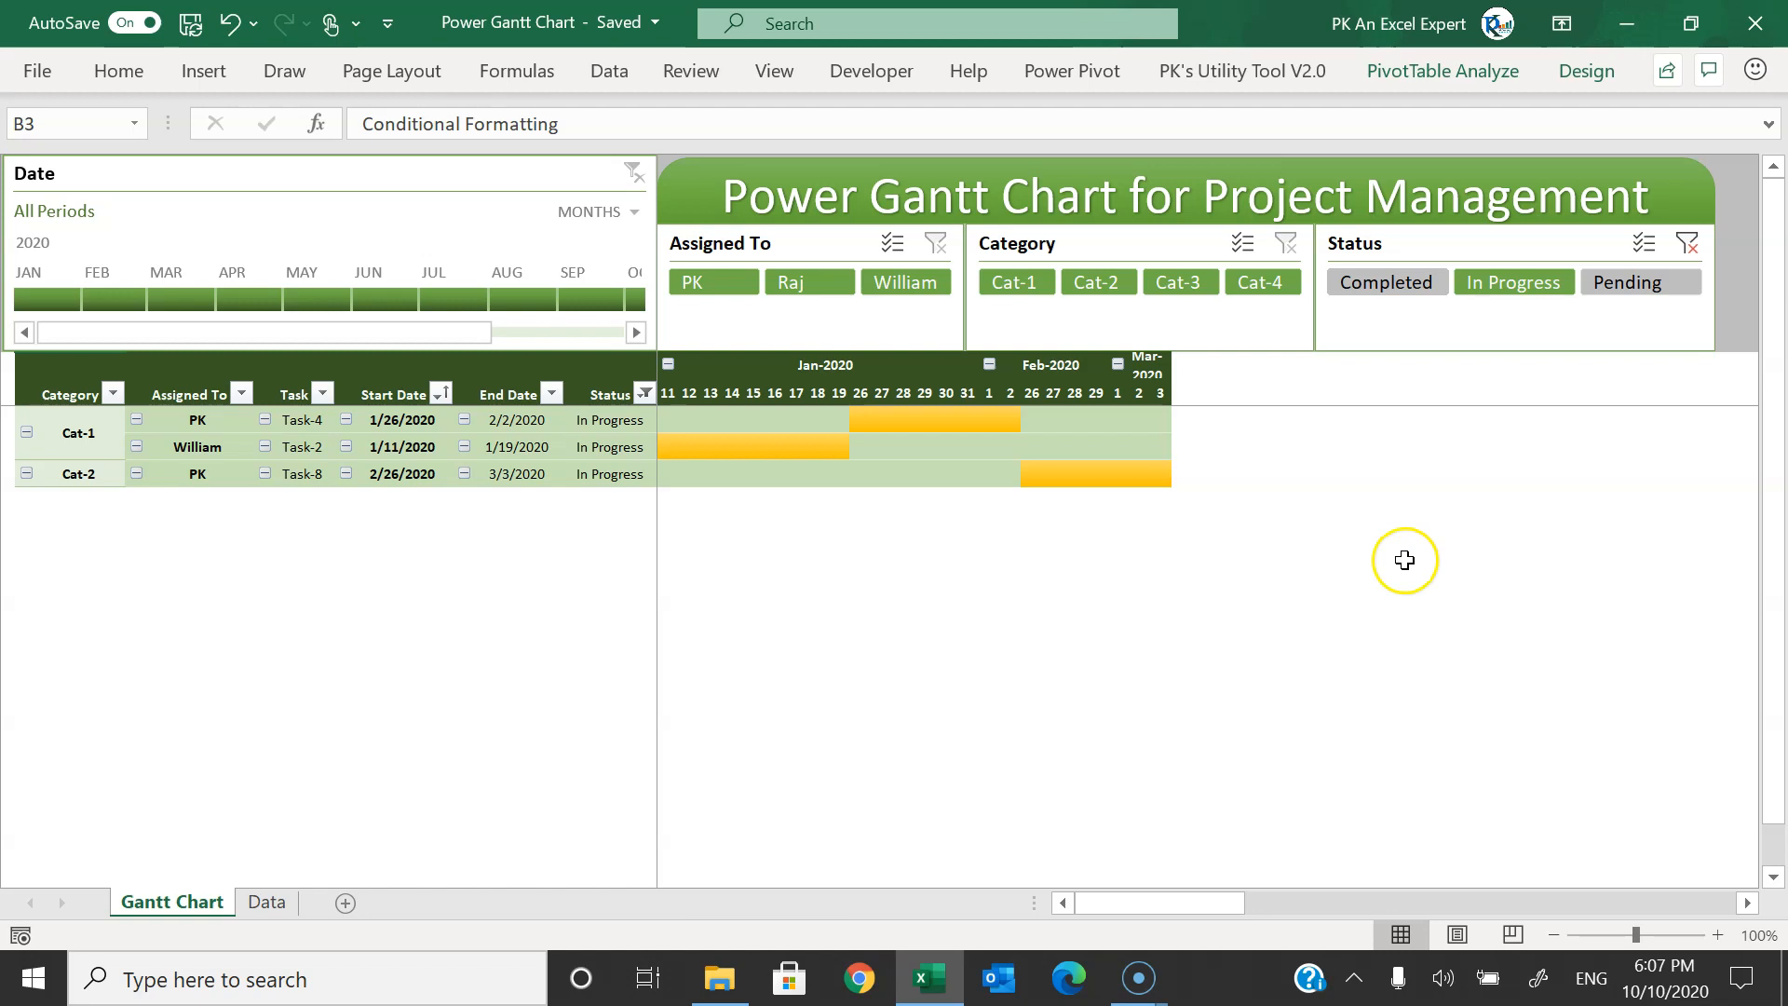
left_click(1637, 293)
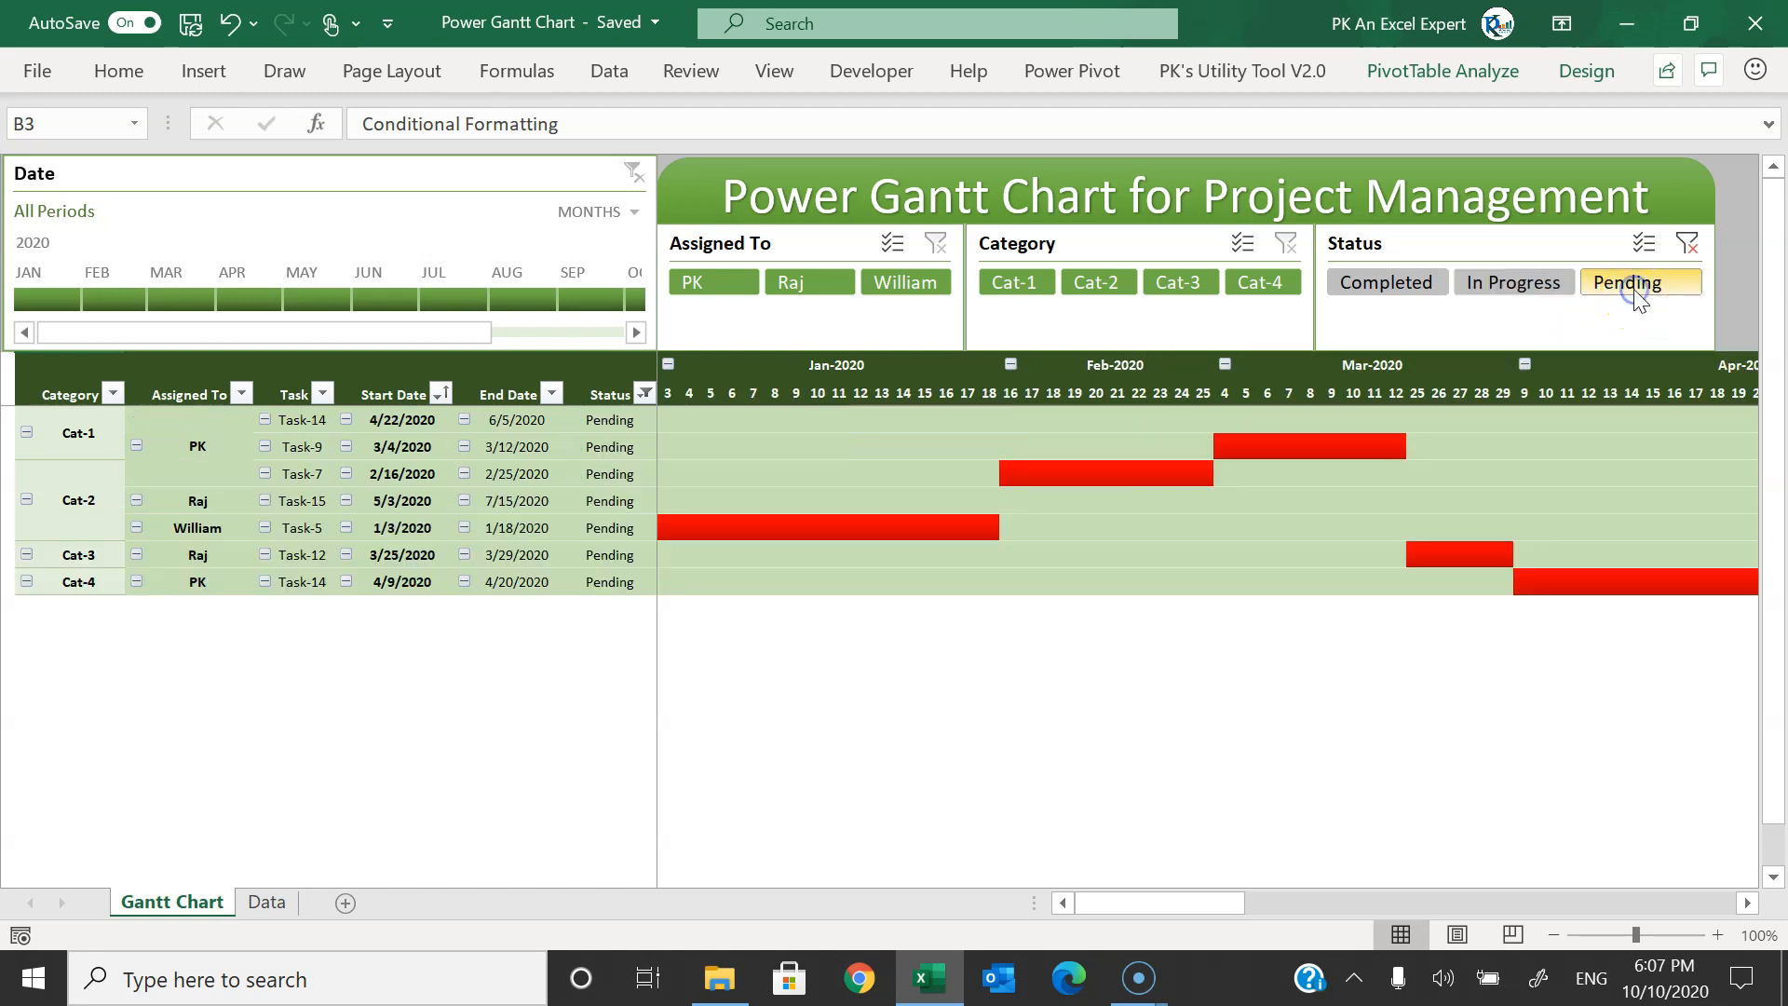
left_click_drag(1238, 906, 1059, 908)
left_click(1686, 242)
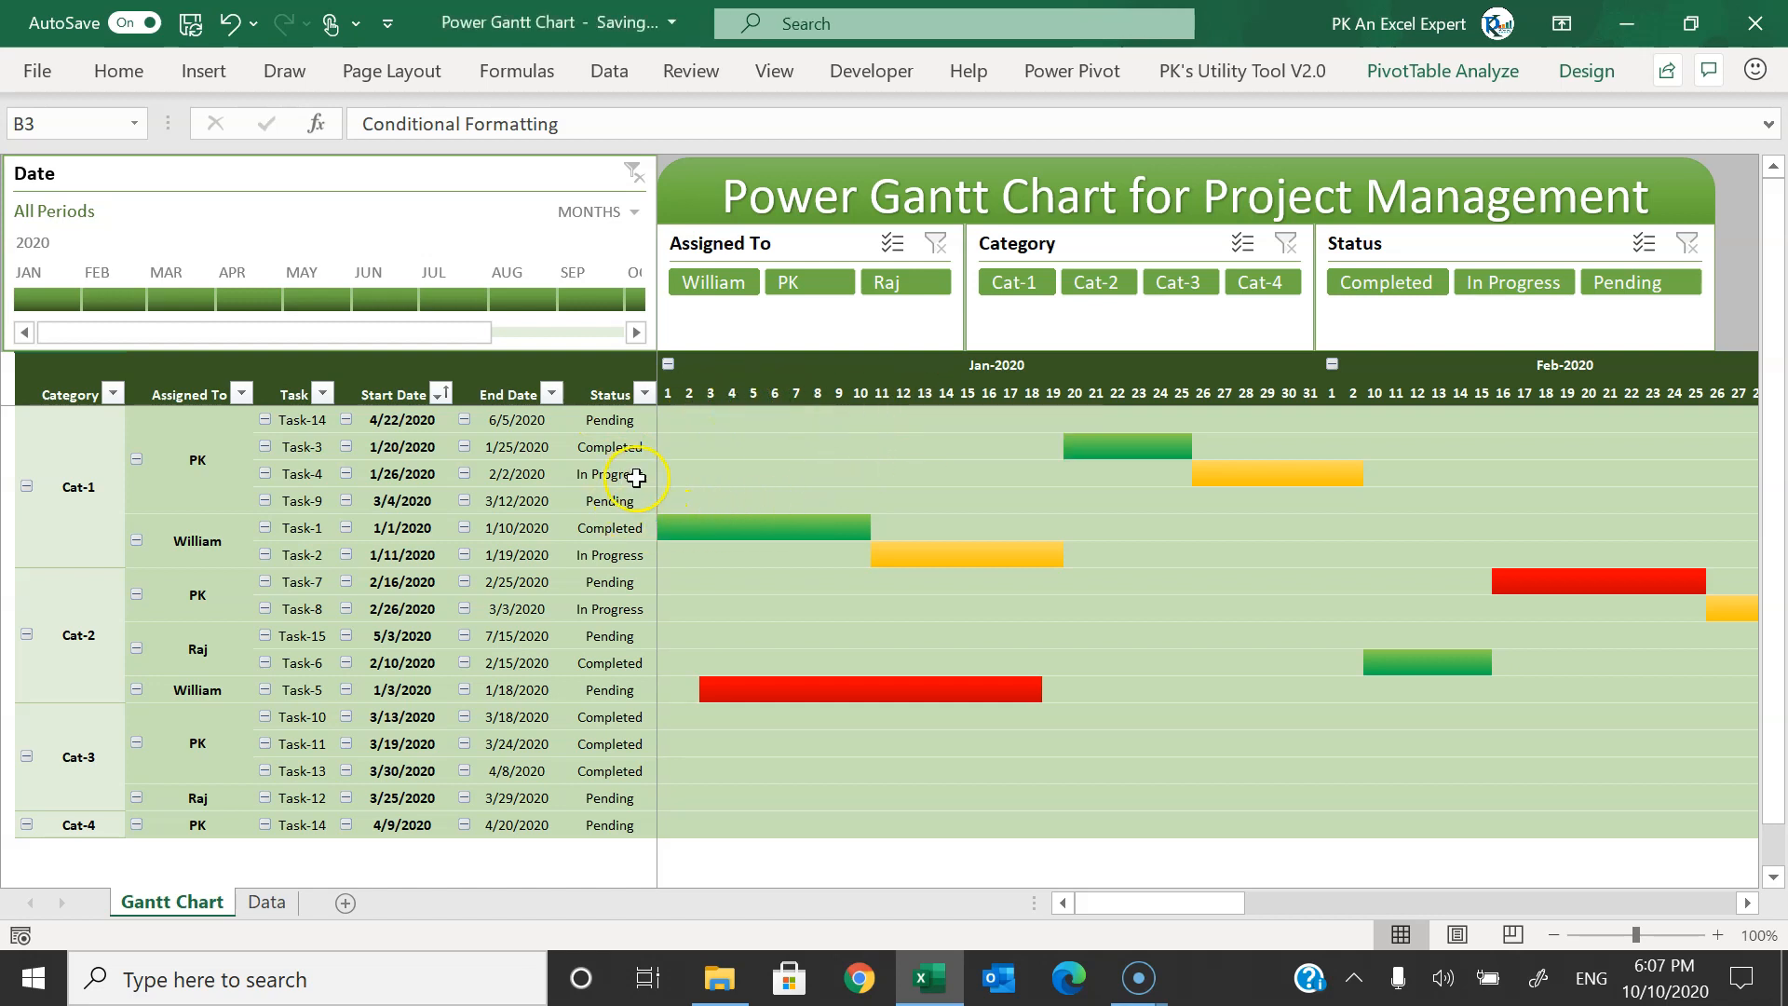
- Add a new row below Task-15 in the Data sheet's table with task Task-16 and category Cat-5
left_click(267, 903)
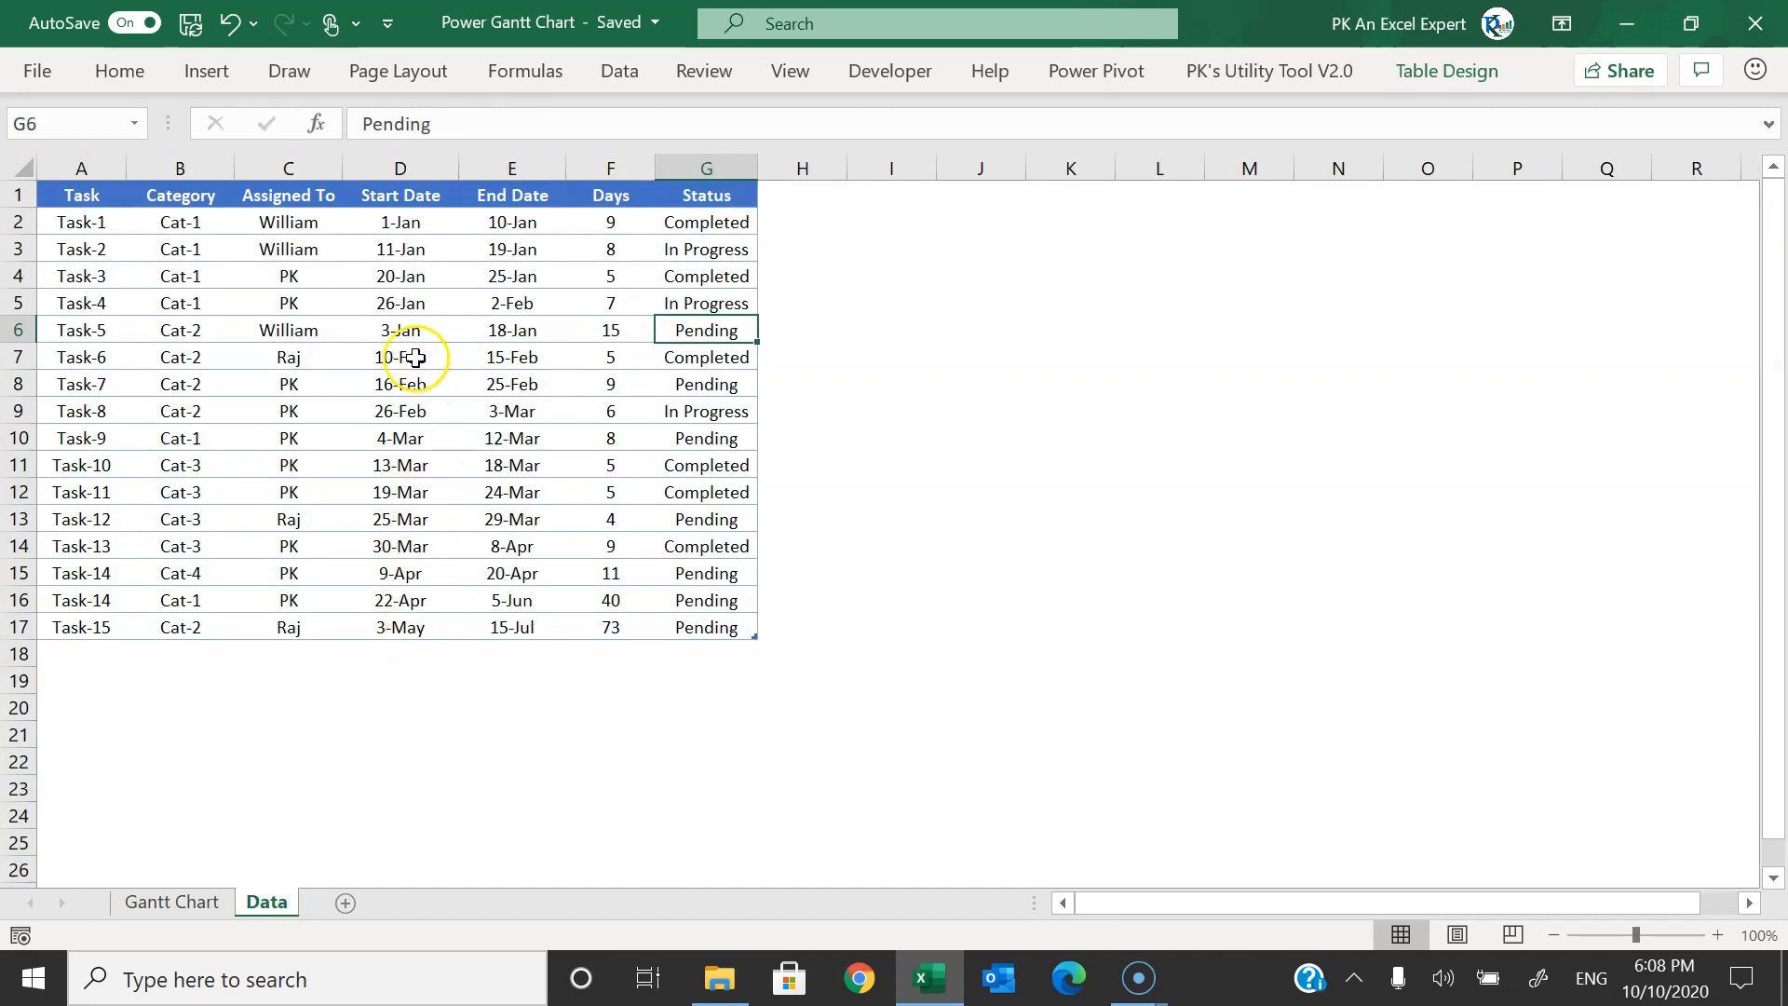
left_click(403, 226)
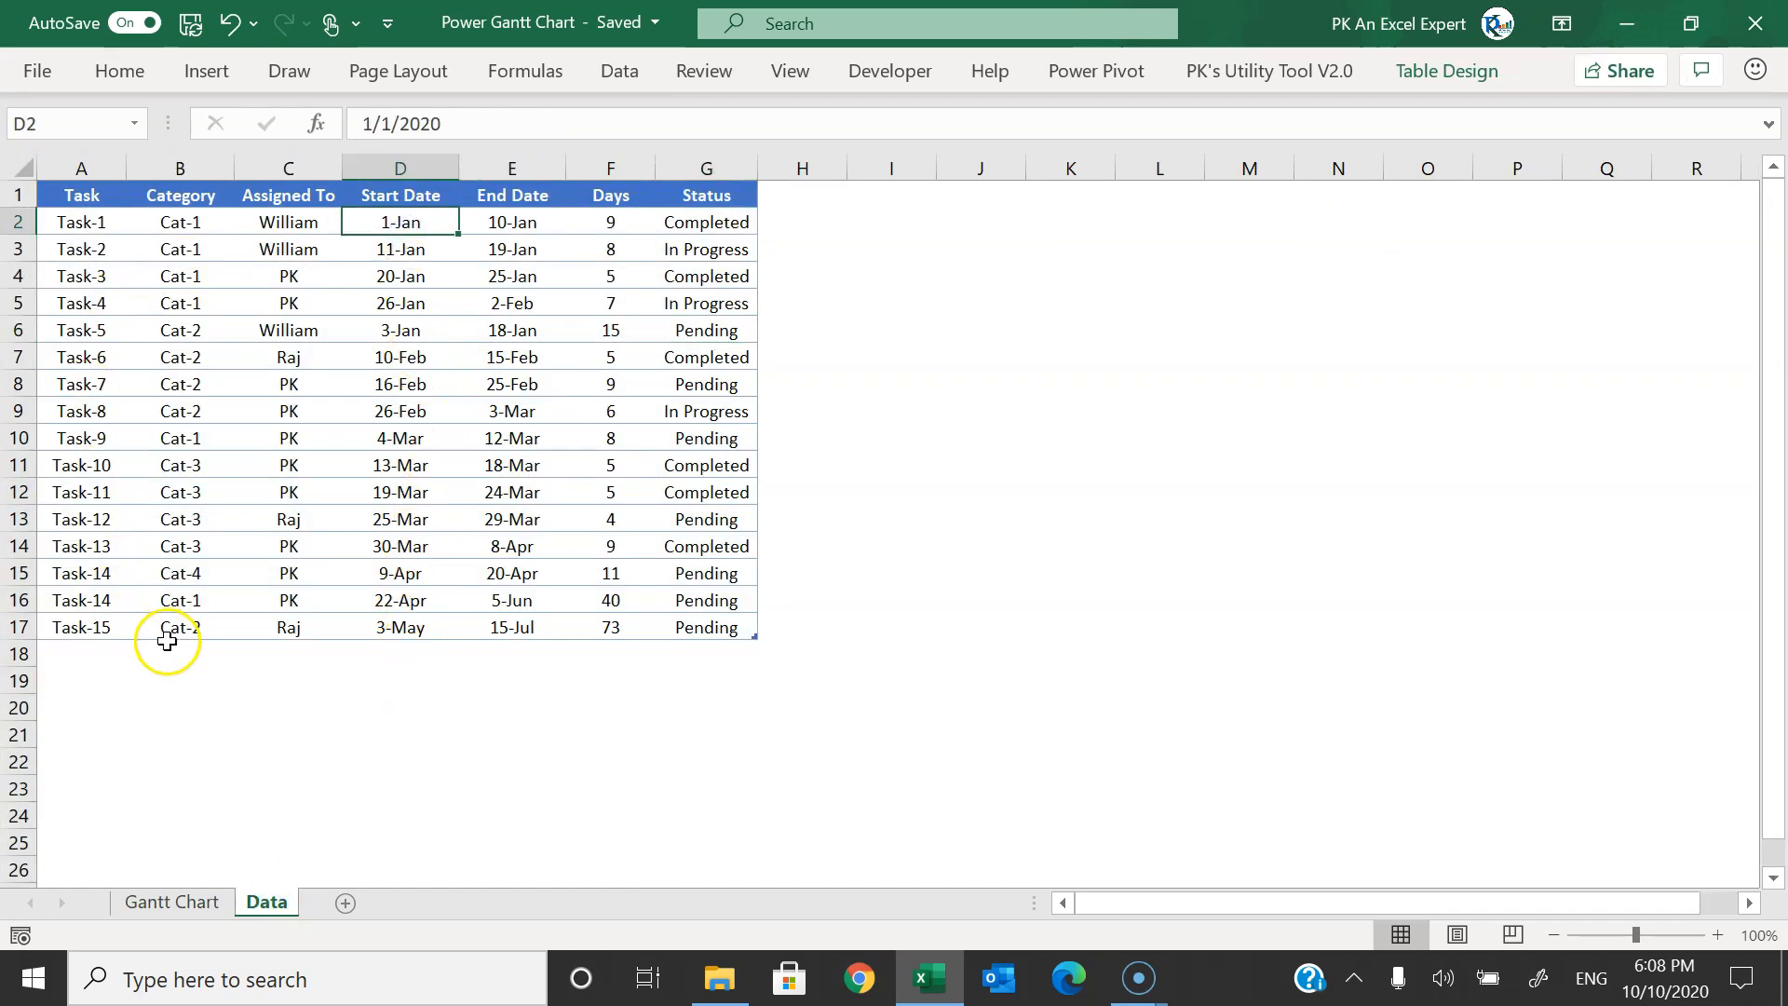
left_click(88, 651)
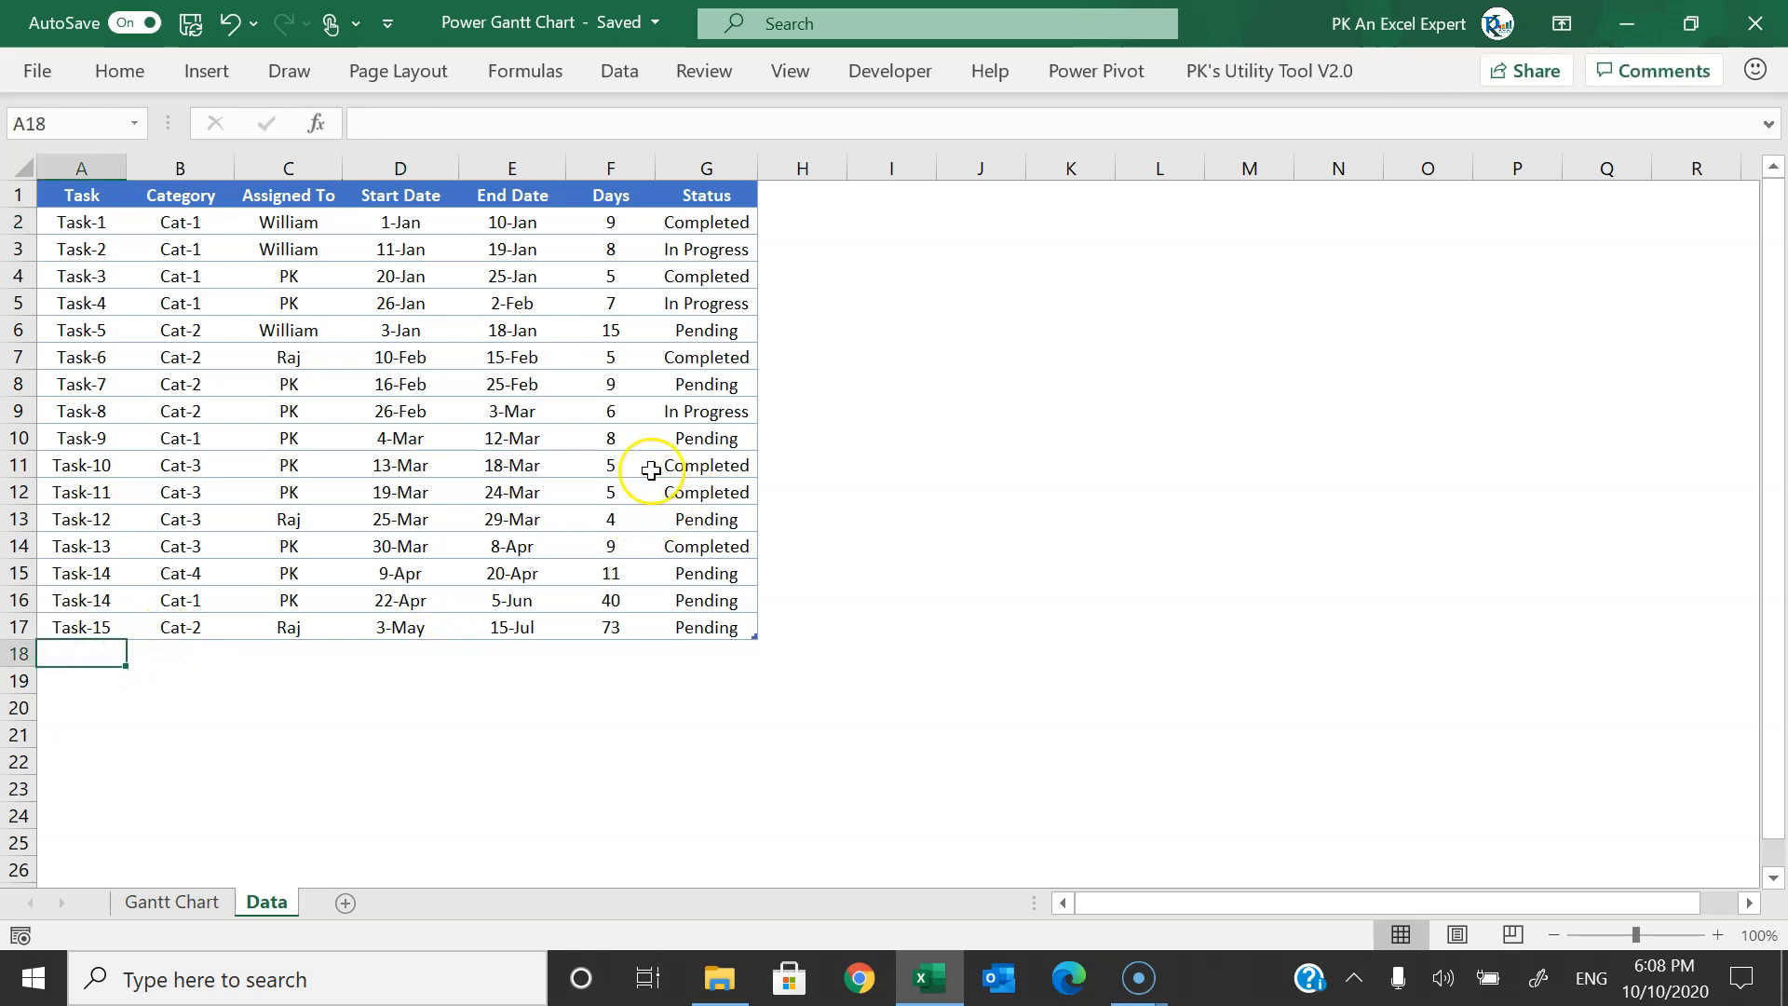
type("Task-16")
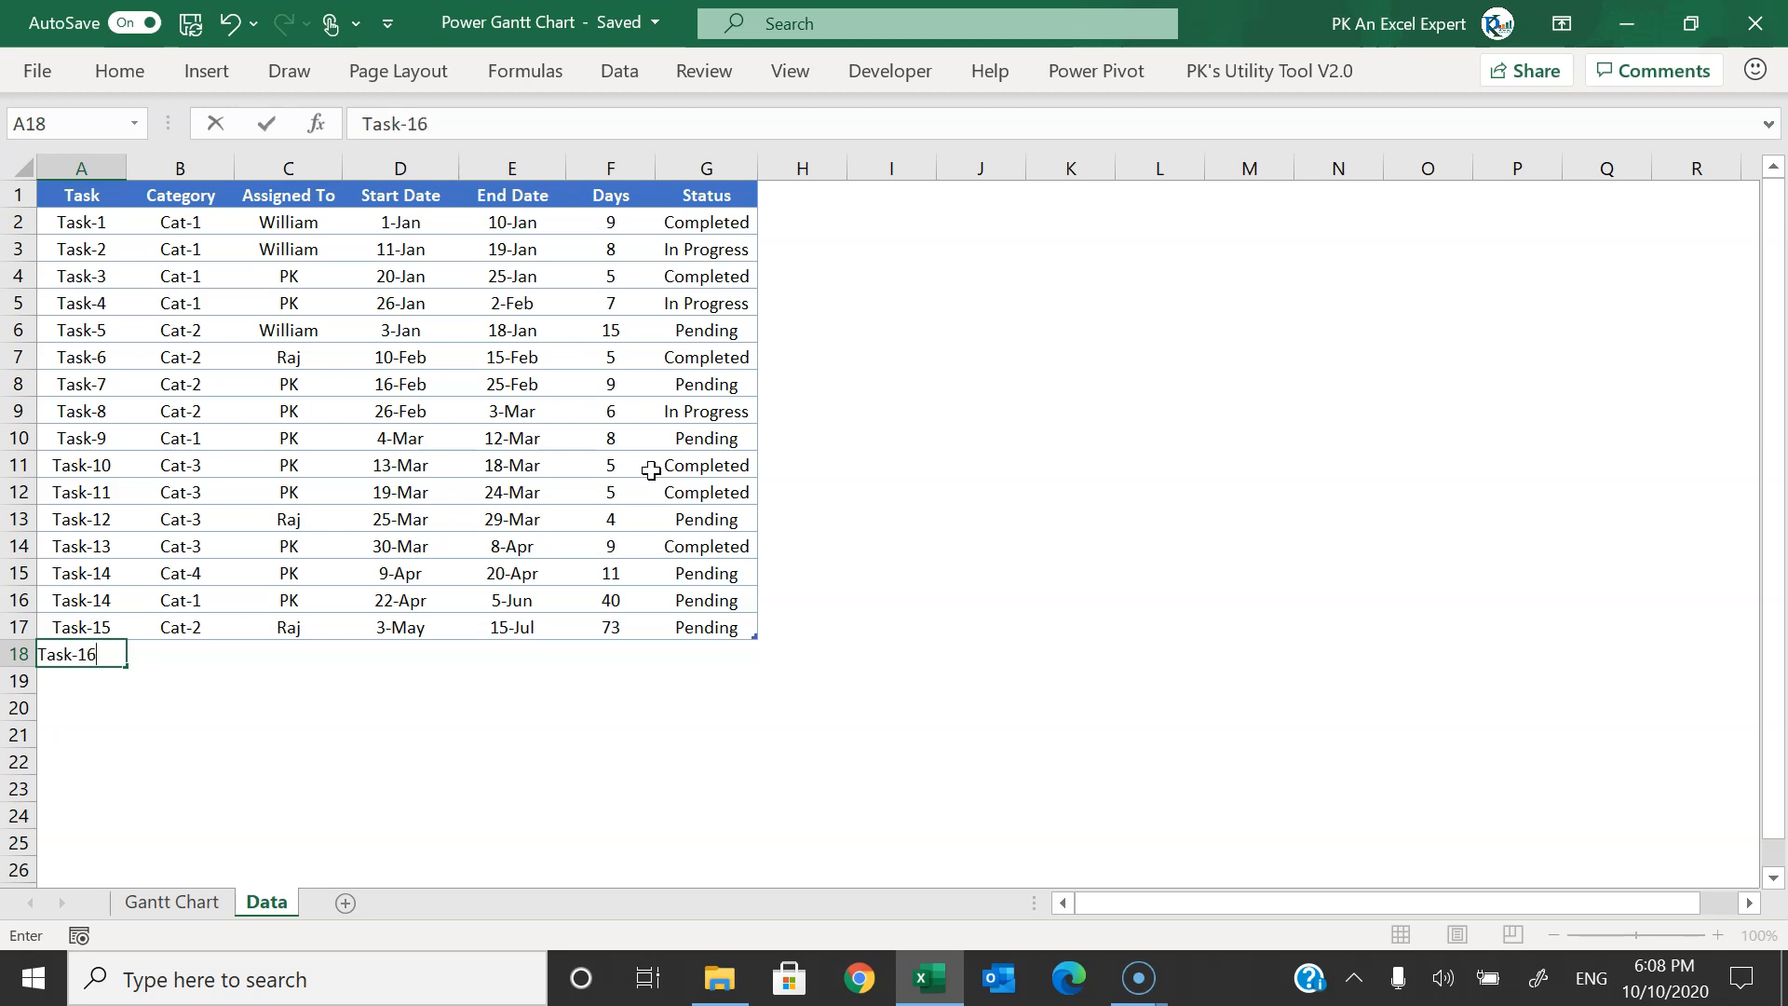
key("Tab")
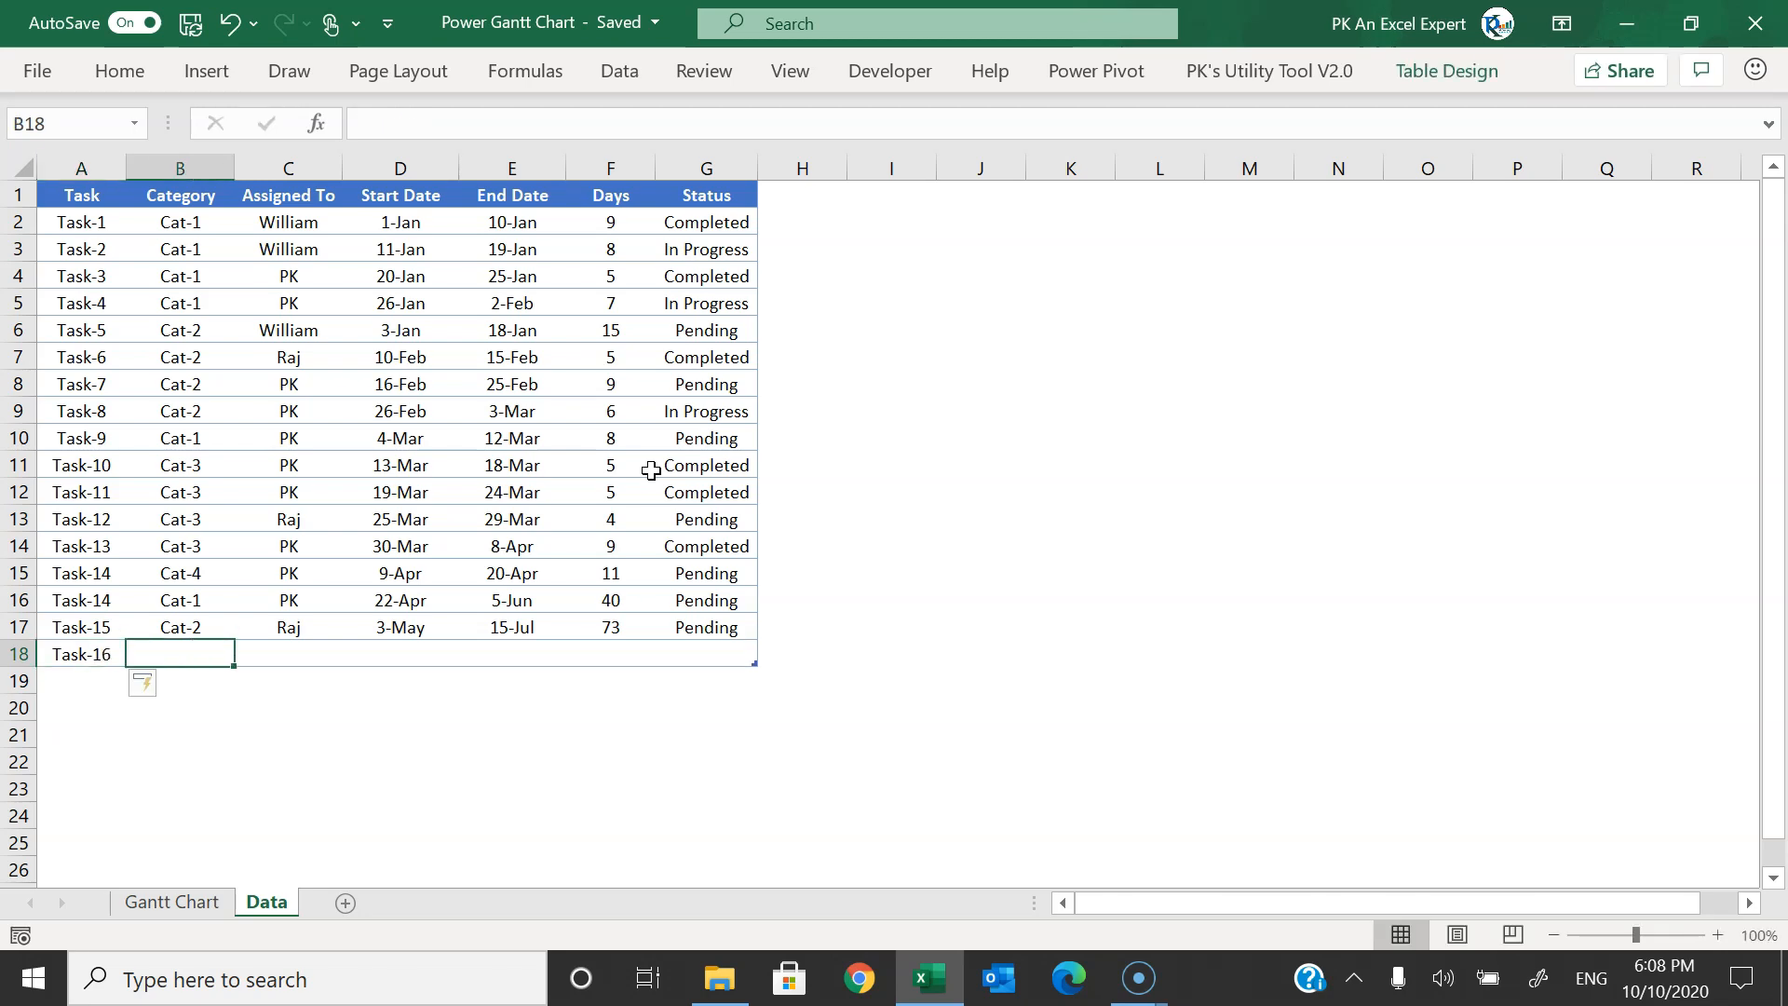
type("Cat-5")
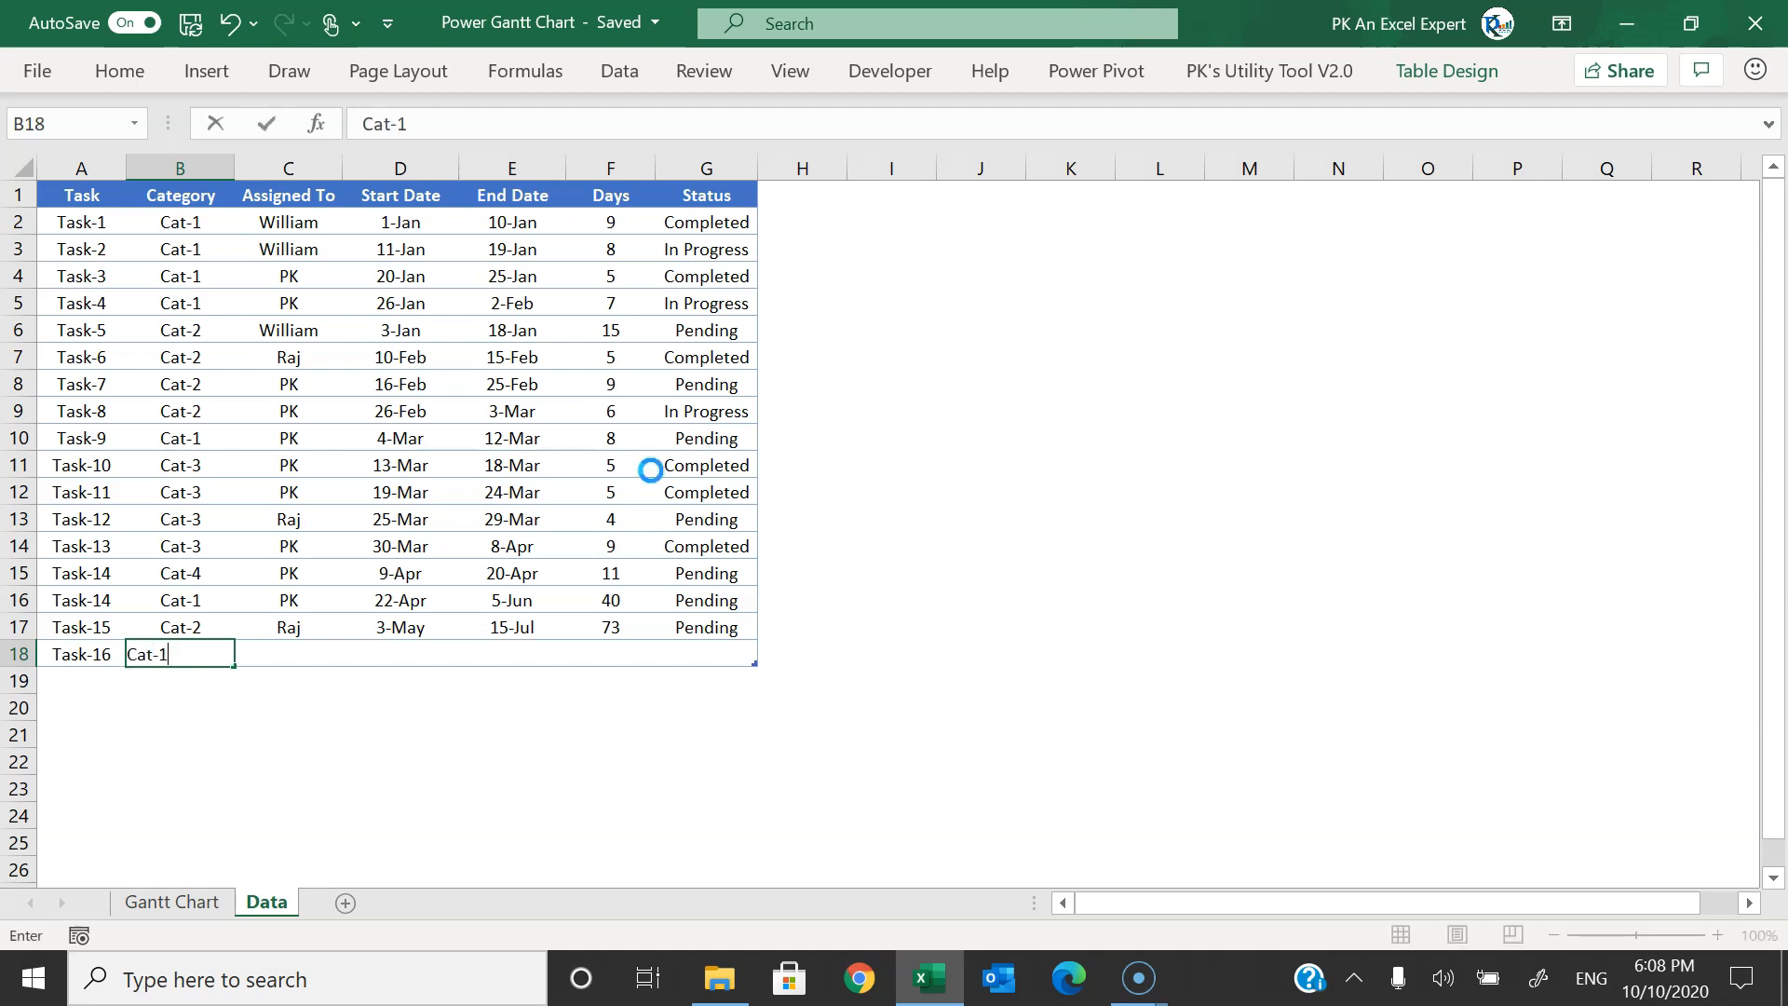
key("Tab")
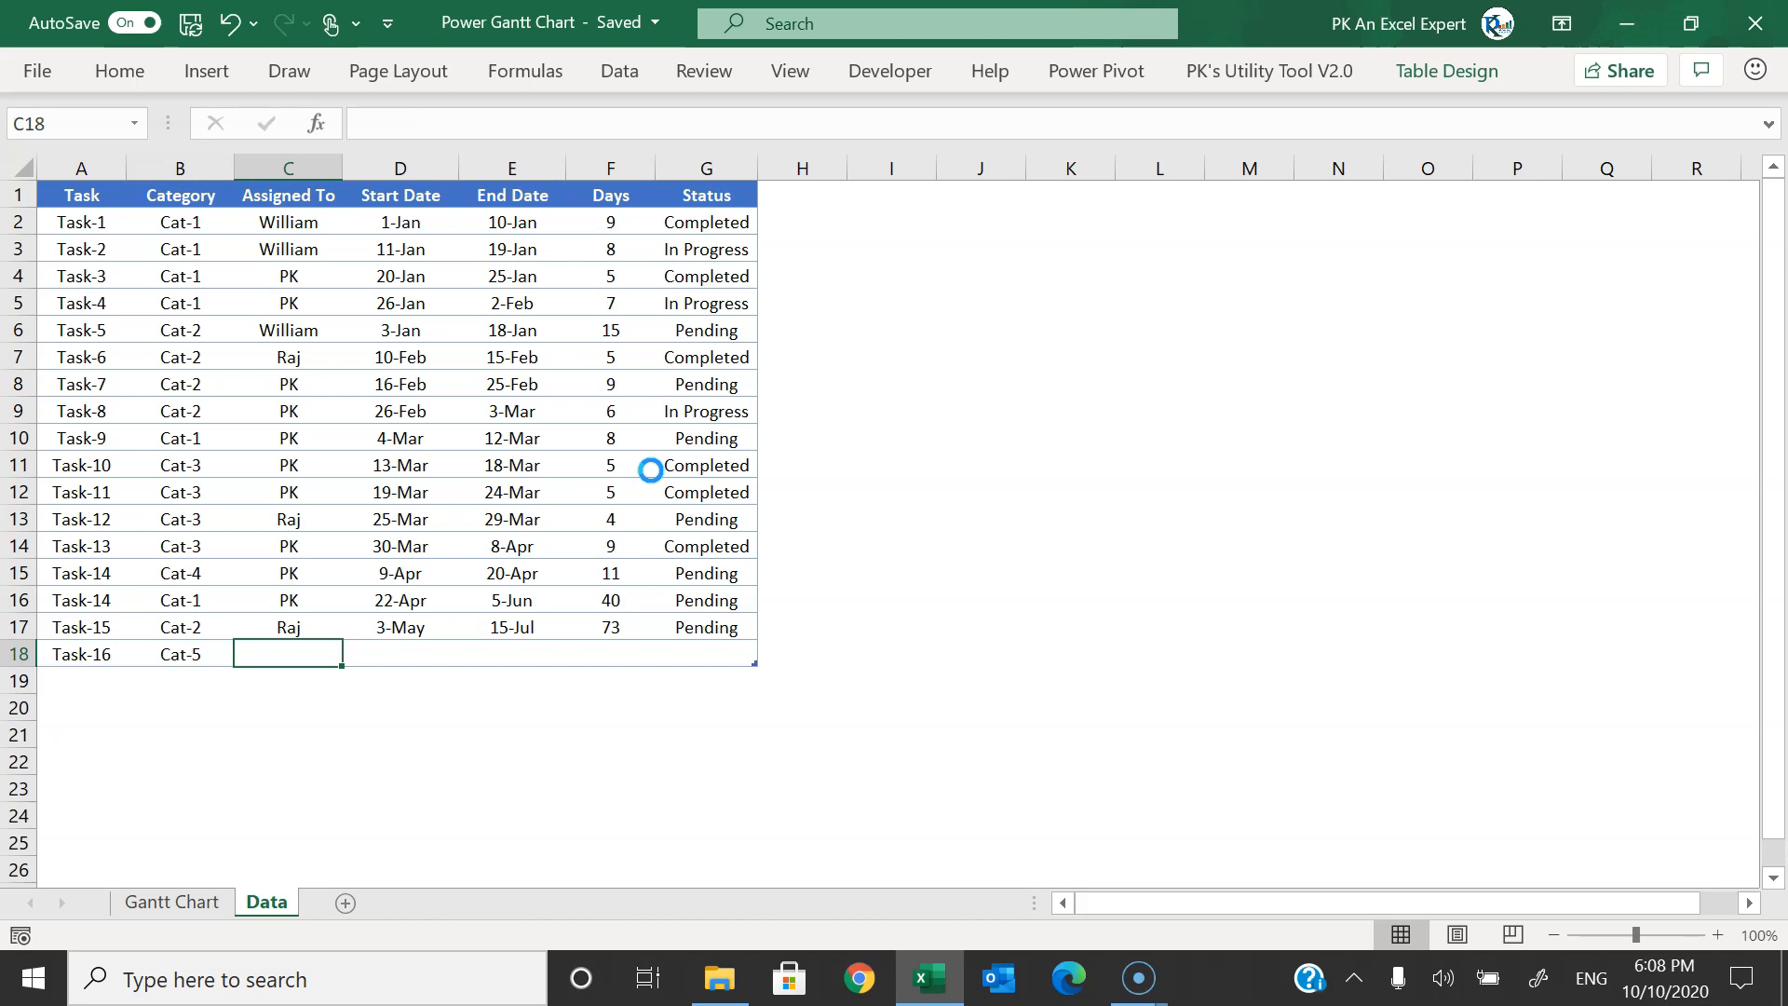
- Give Task-16 the same assignee as Task-15, a start date of 5 January and an end date of 10 January
key("Tab")
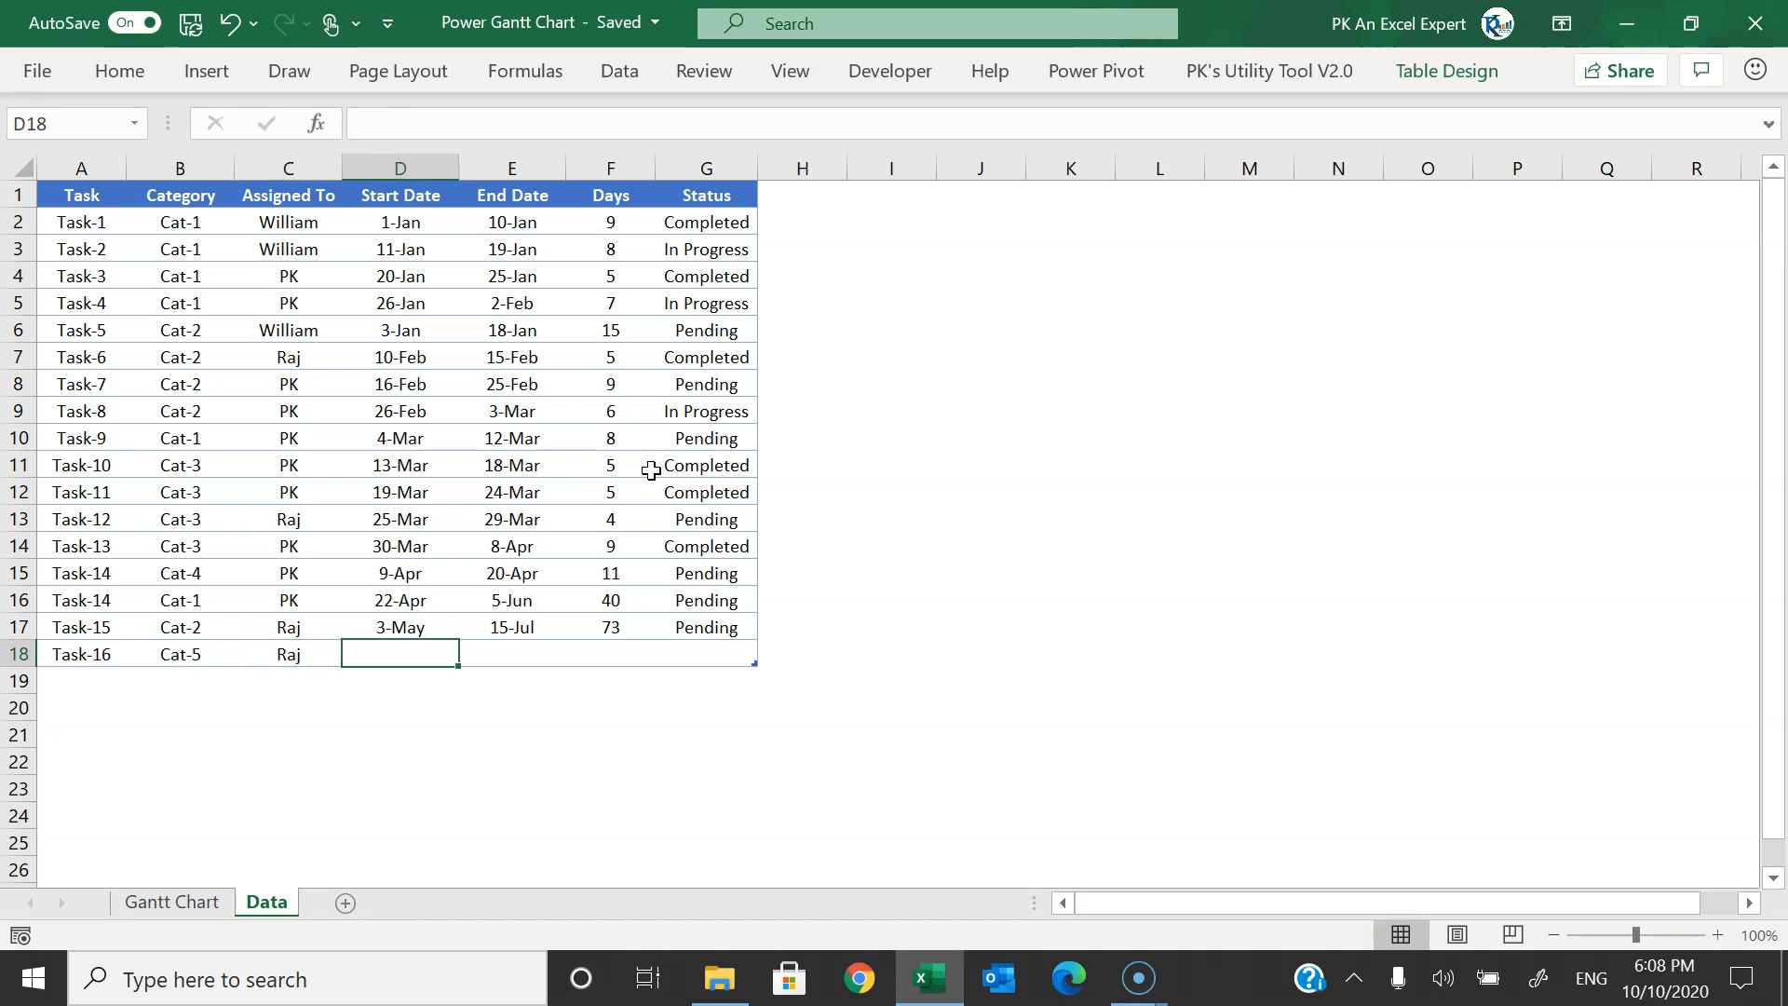
key("shift+Right")
key("Right")
key("Right")
key("Left")
key("Left")
type("5J")
key("Tab")
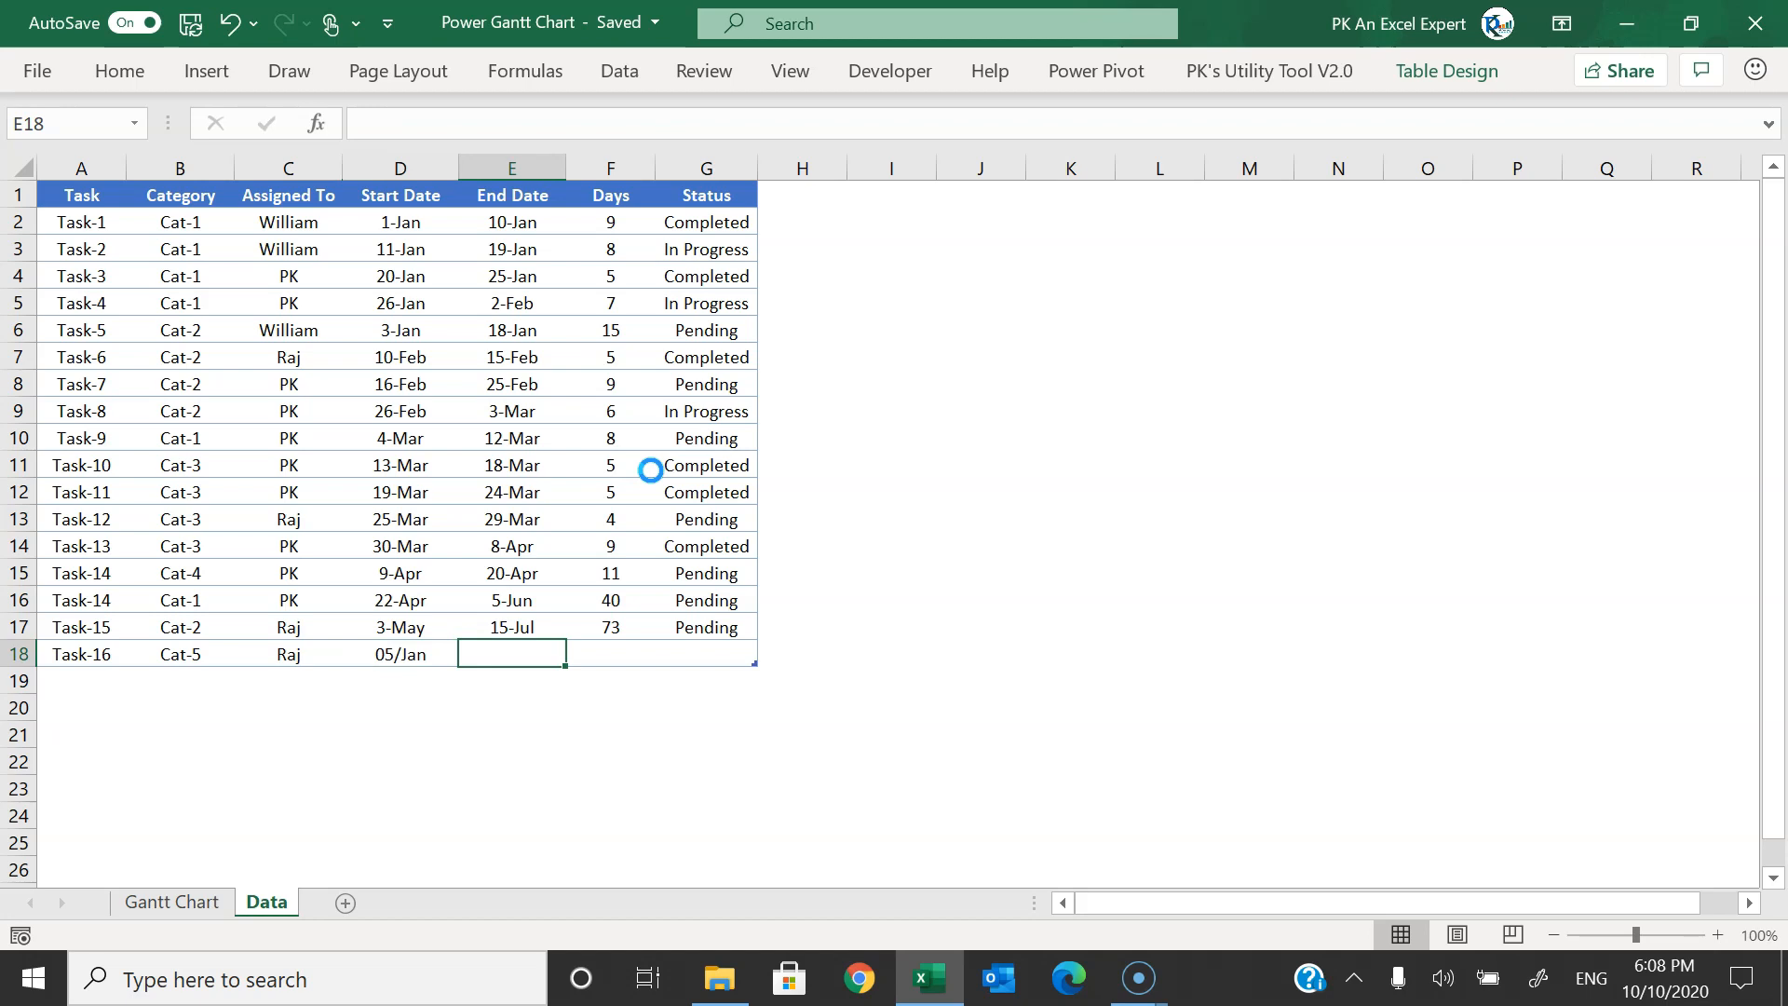
type("10jan")
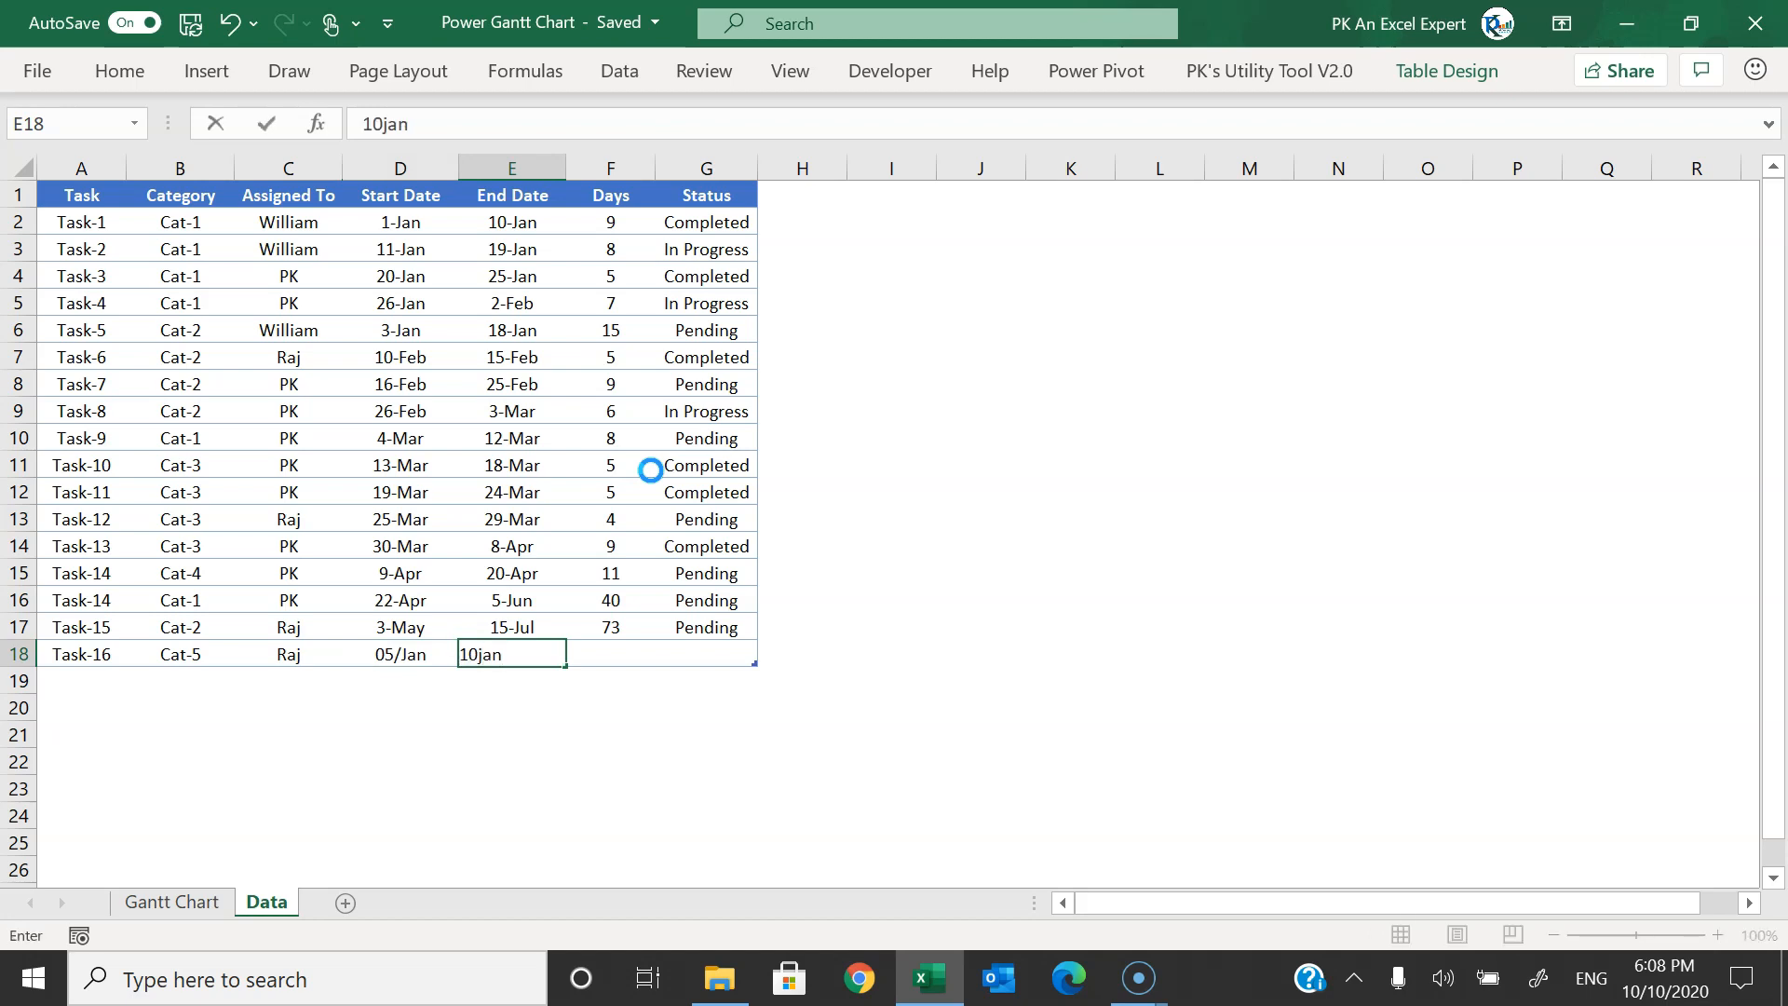
key("Tab")
- Calculate Task-16's Days as End Date minus Start Date and fill its Status with Pending from the row above
type("=")
key("Left")
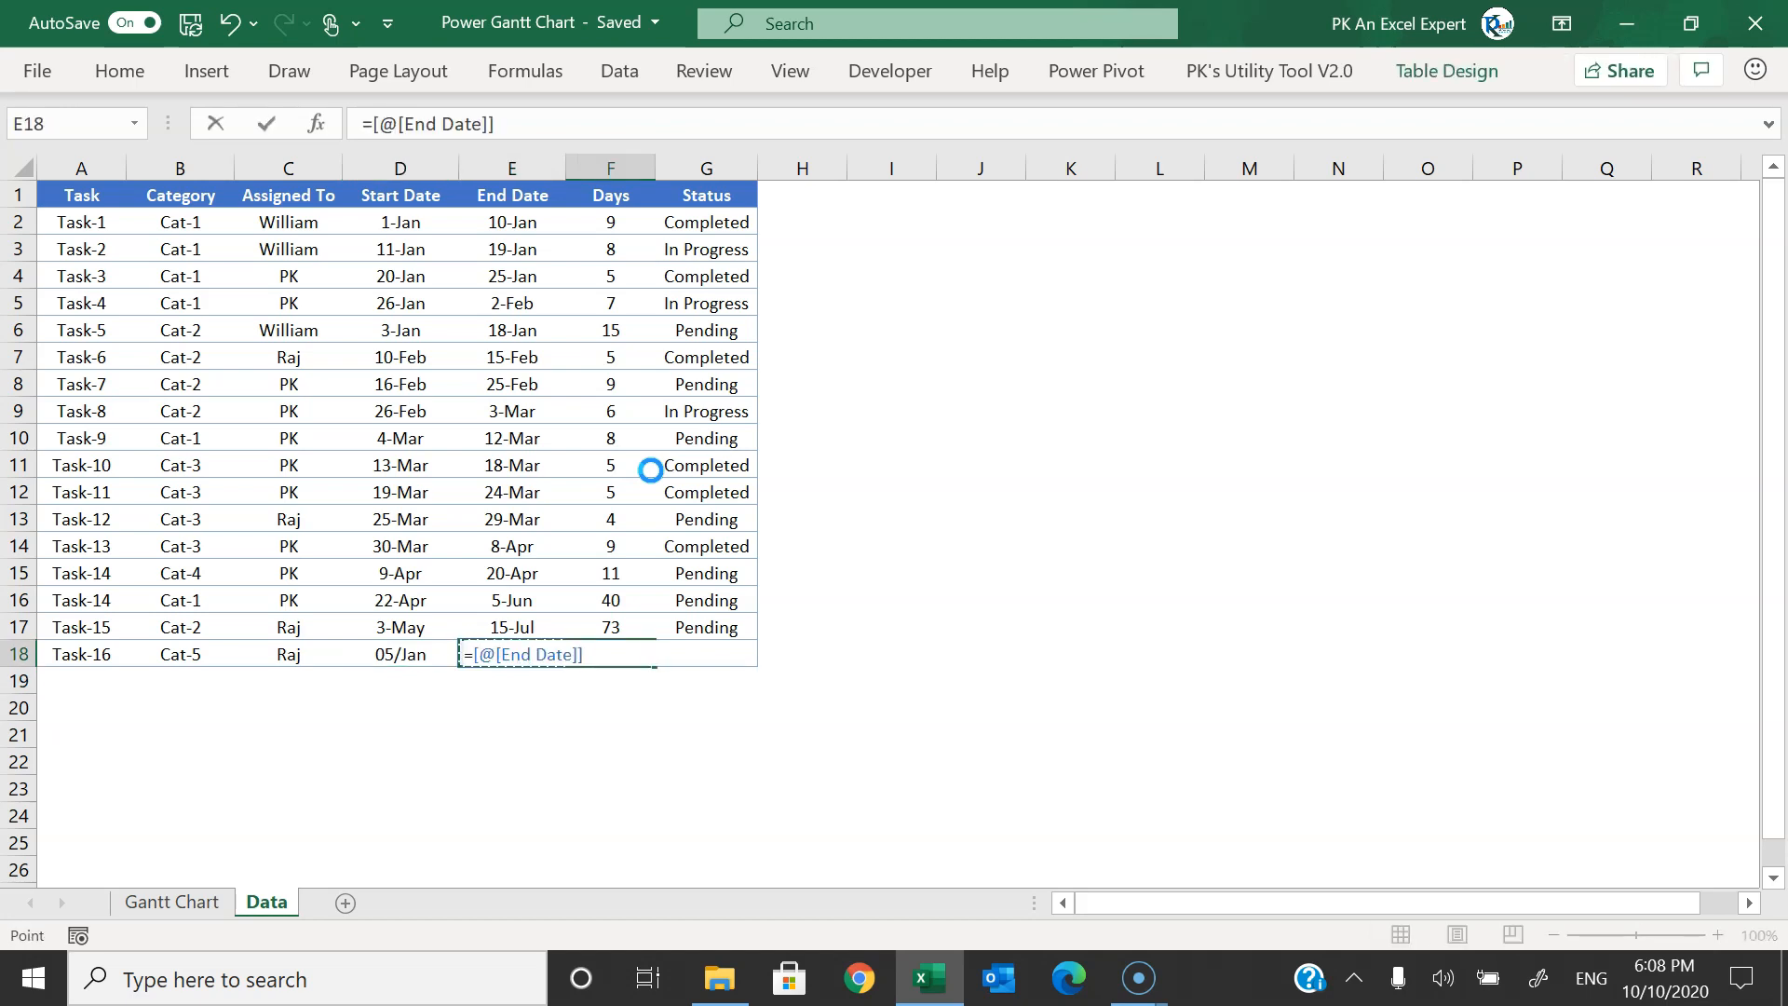
type("-")
key("Left")
key("Left")
key("Tab")
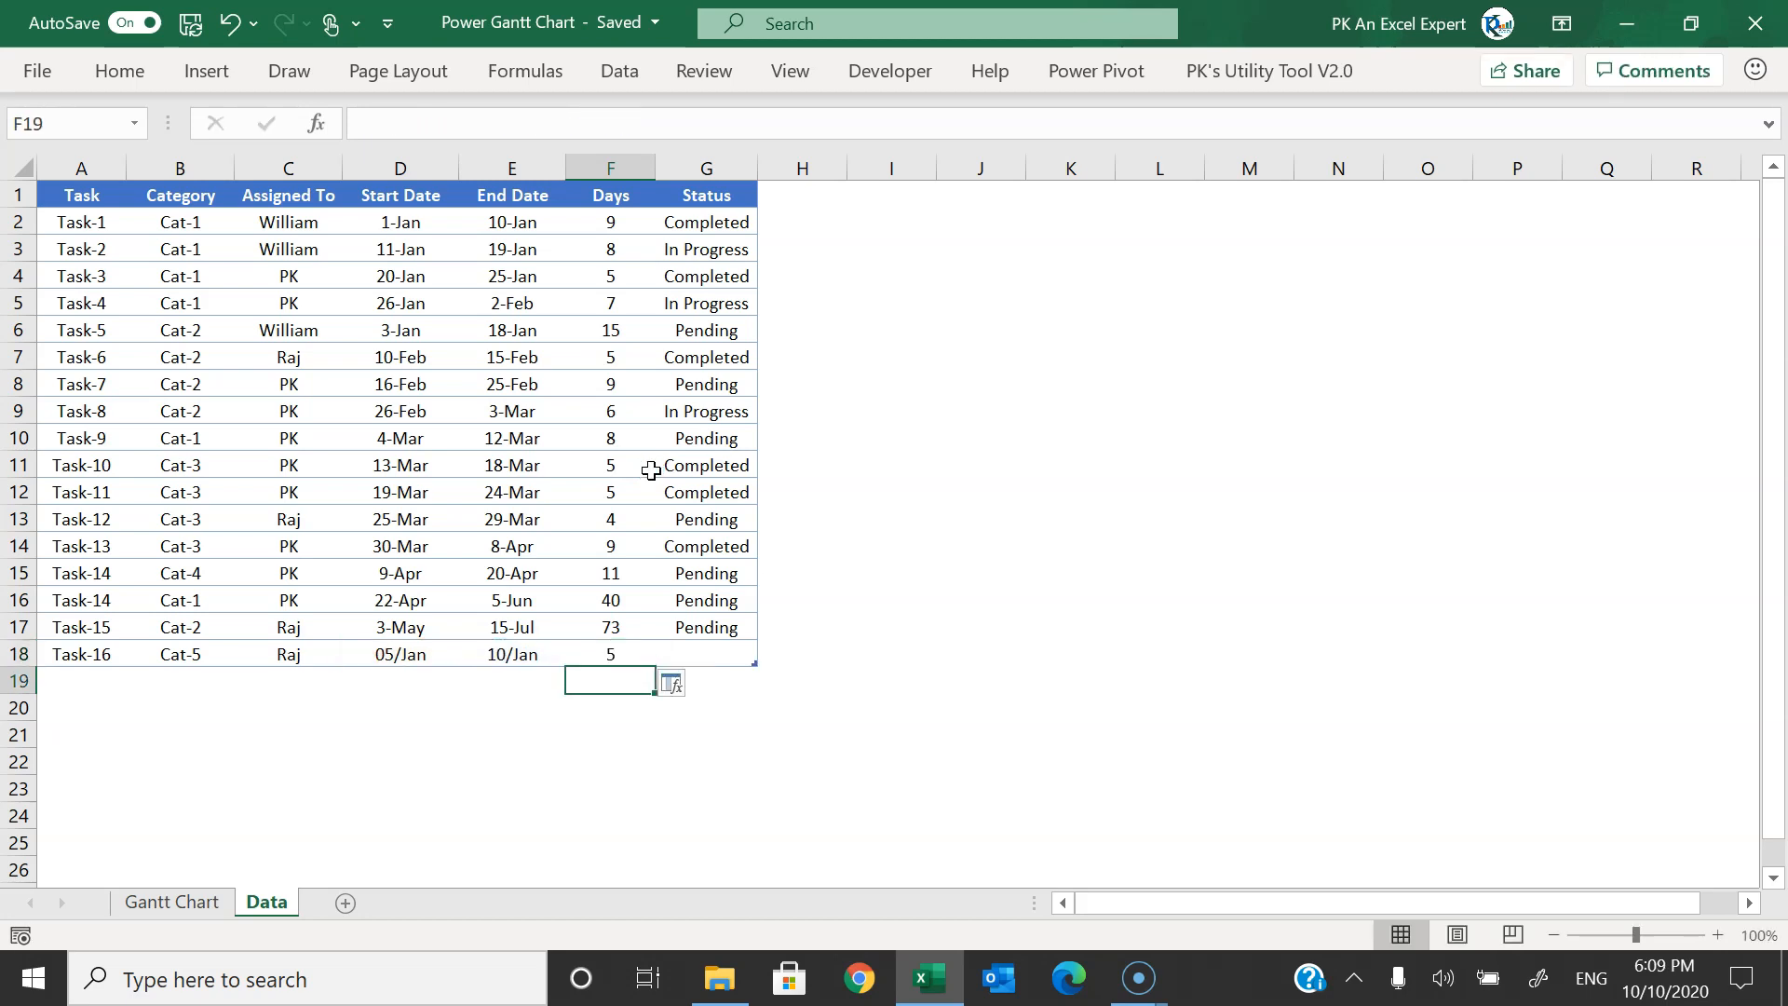
key("Up")
key("Down")
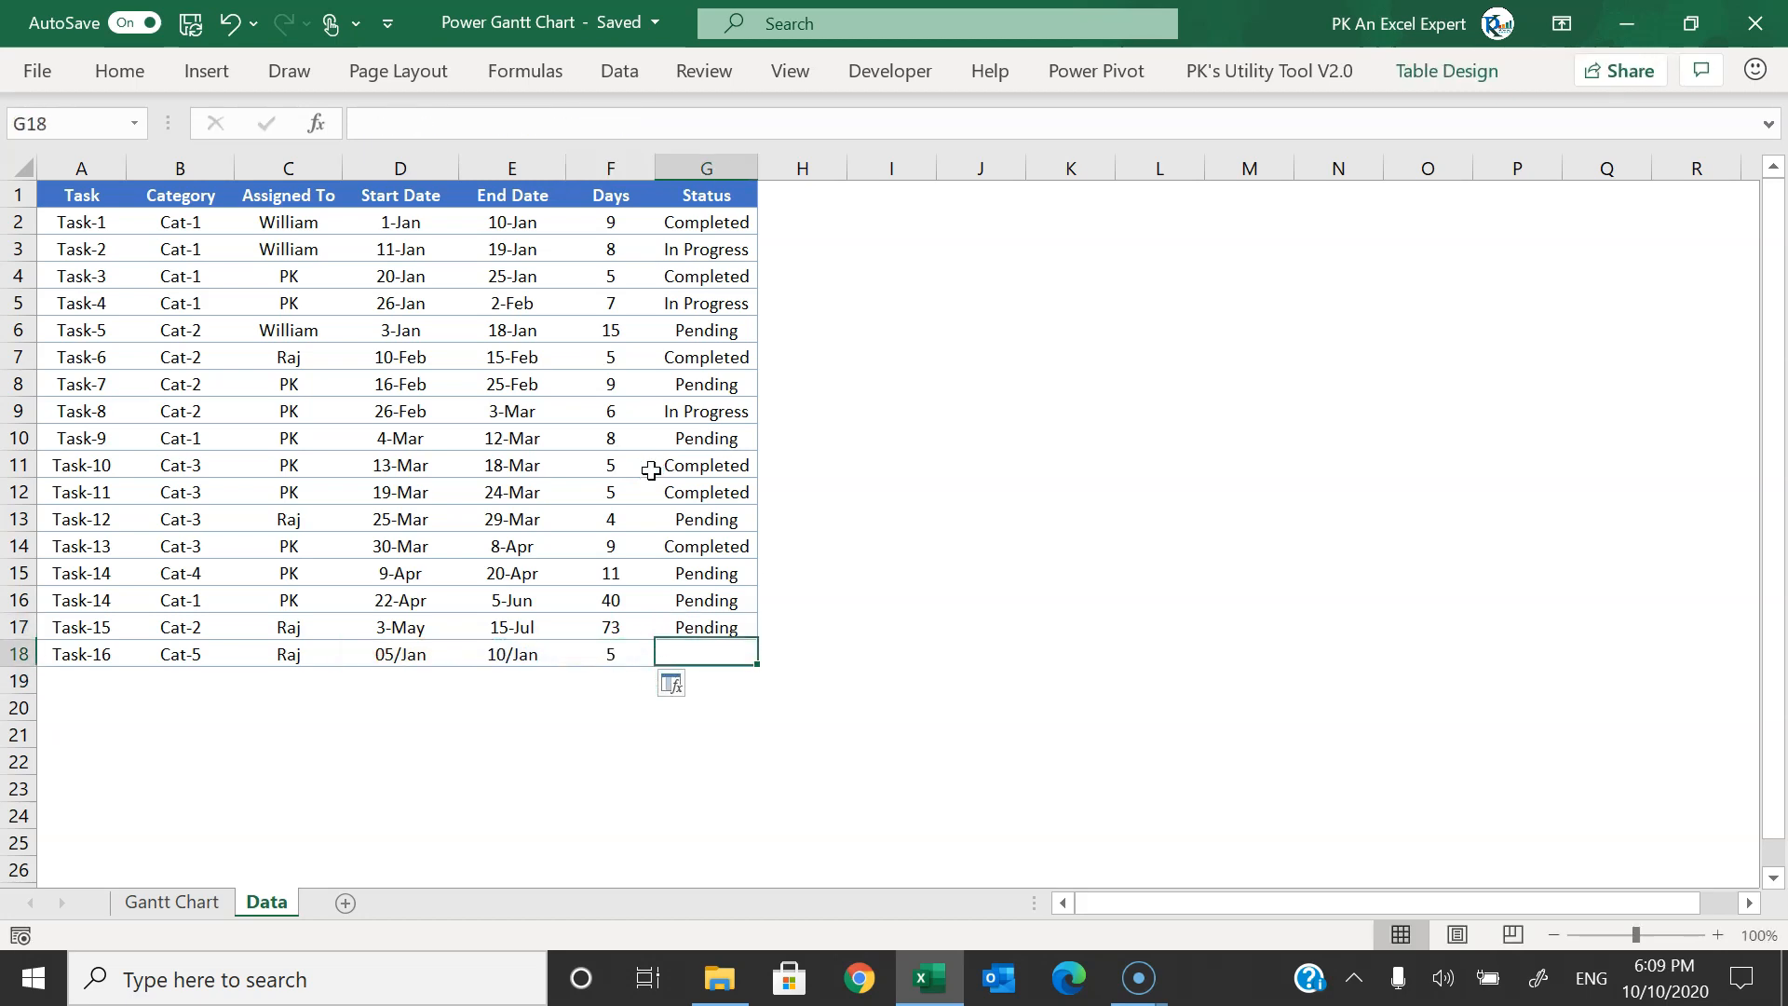
key("ctrl+d")
- Copy only the formatting of Task-15's start and end dates onto Task-16's two date cells
key("Left")
key("Left")
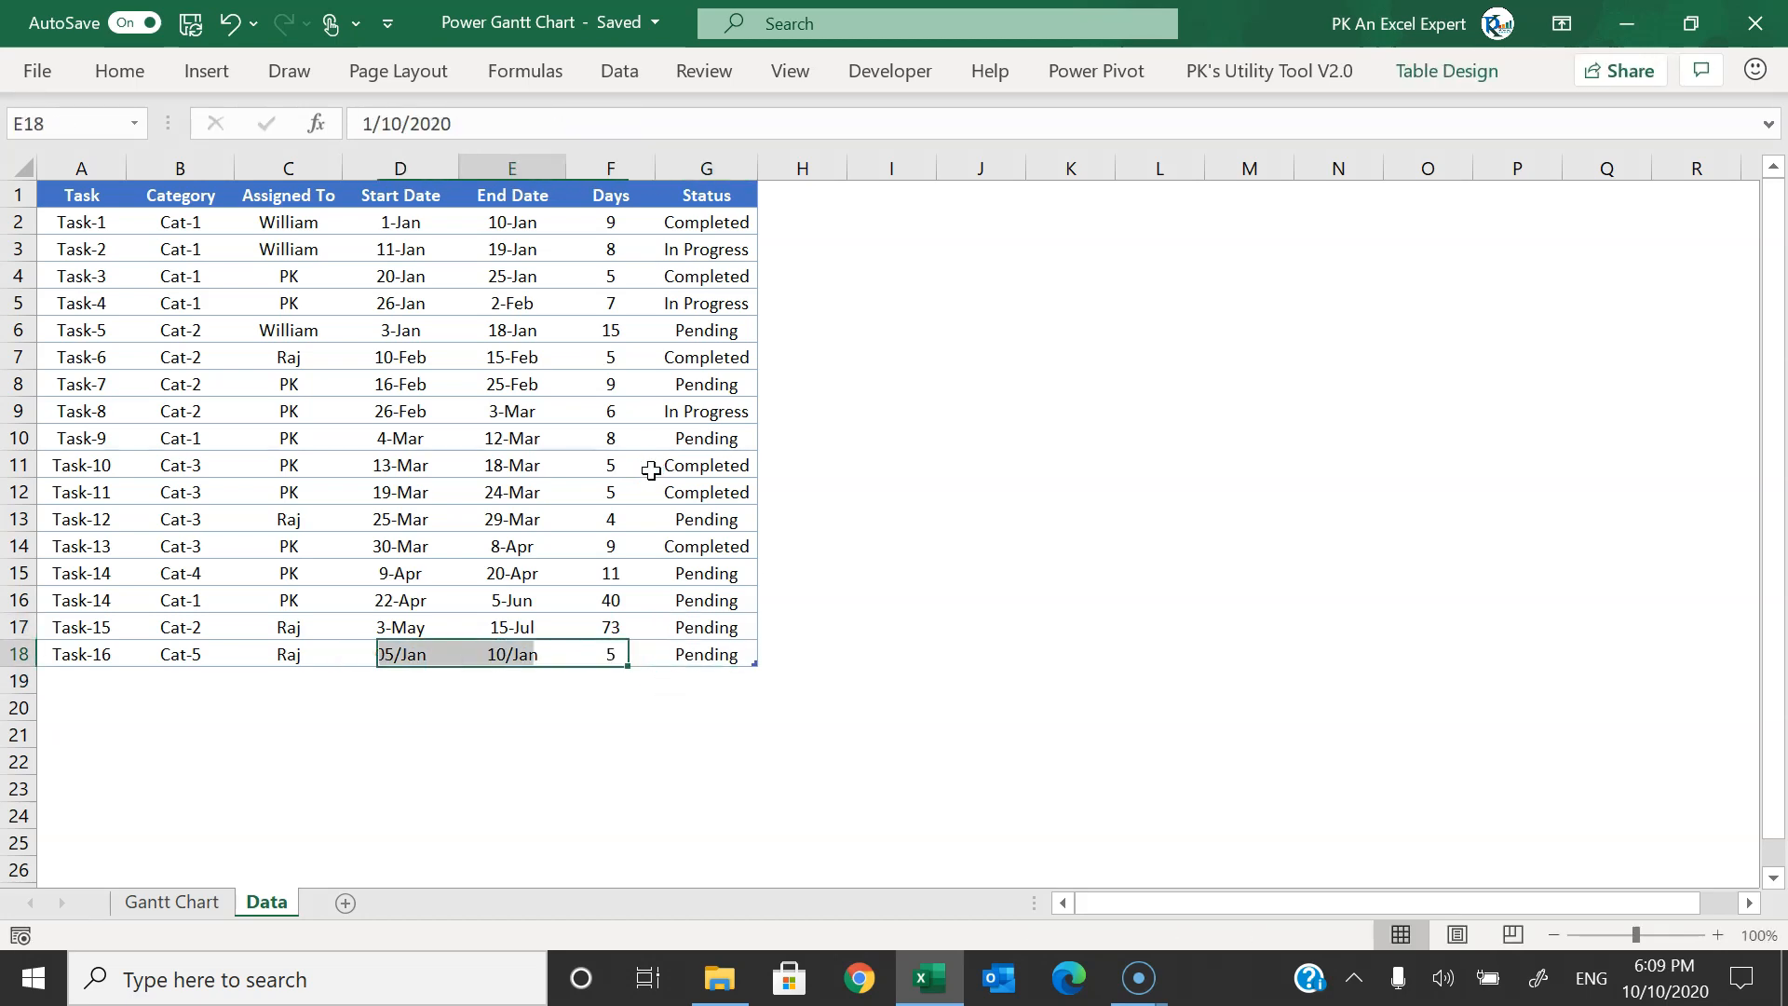
key("Up")
key("Left")
key("shift+Right")
key("ctrl+c")
key("Down")
key("alt+e")
key("s")
key("t")
key("Return")
key("Escape")
key("Right")
key("Right")
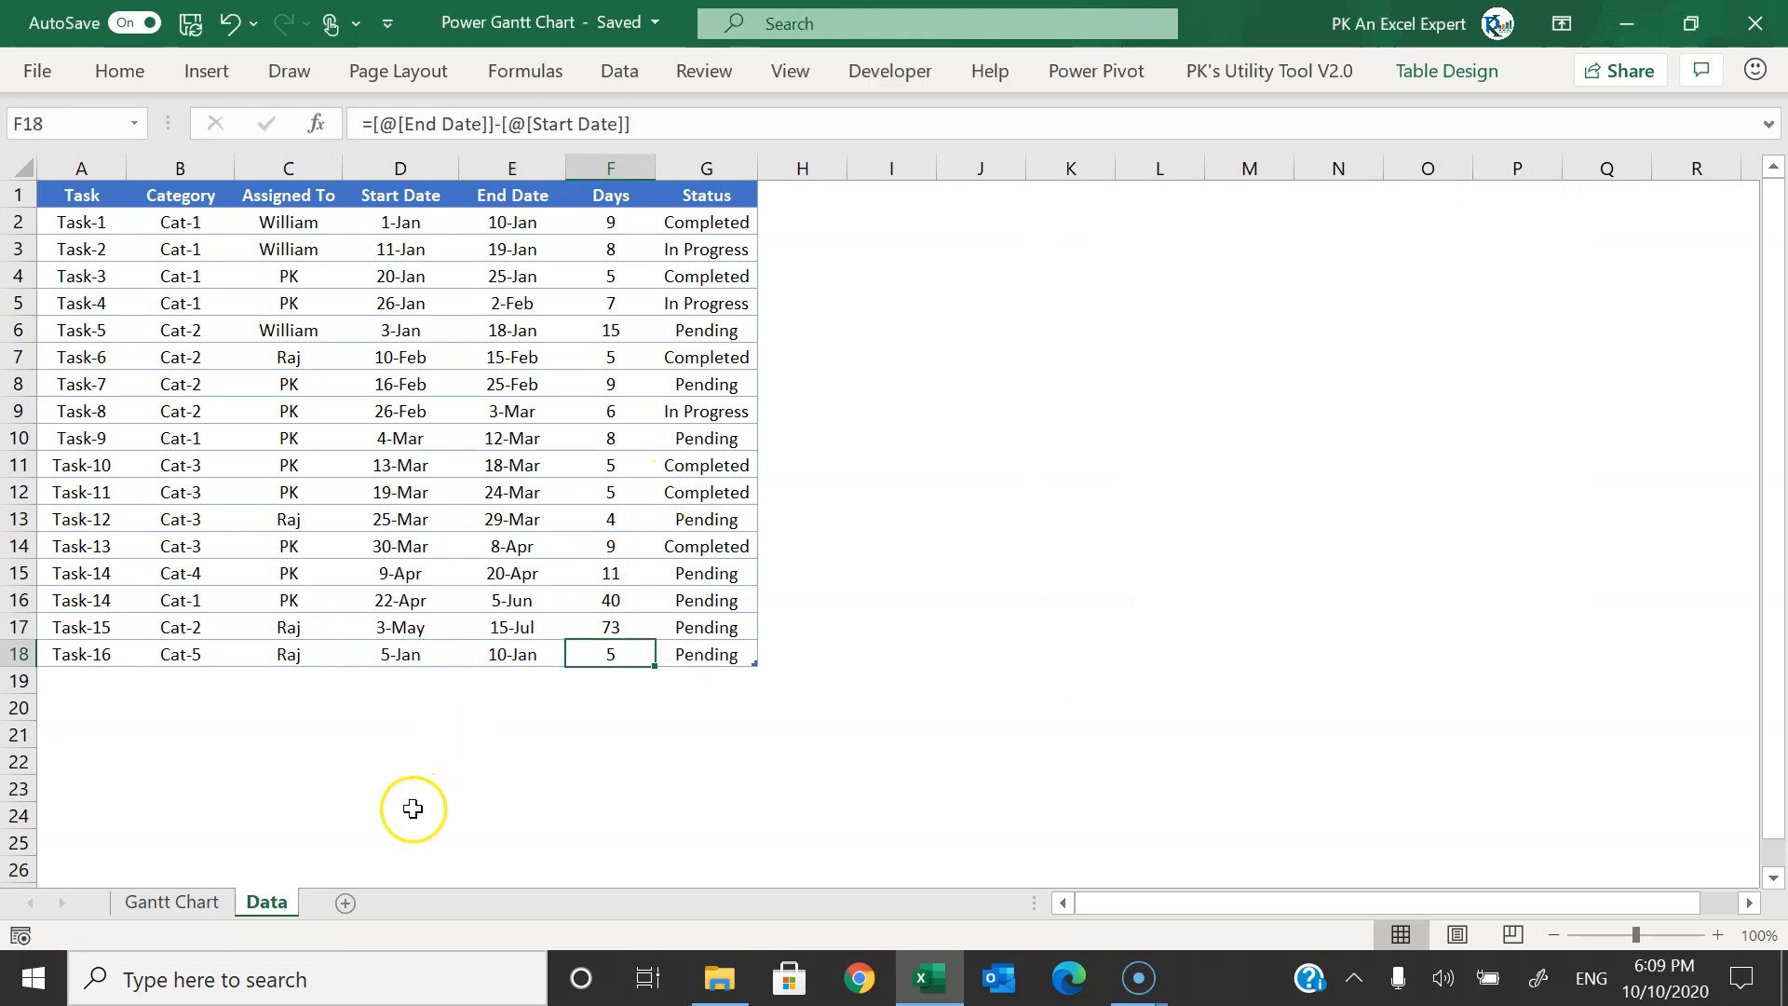
- Refresh the PivotTable on the Gantt Chart sheet so it includes the new Task-16 row
left_click(198, 902)
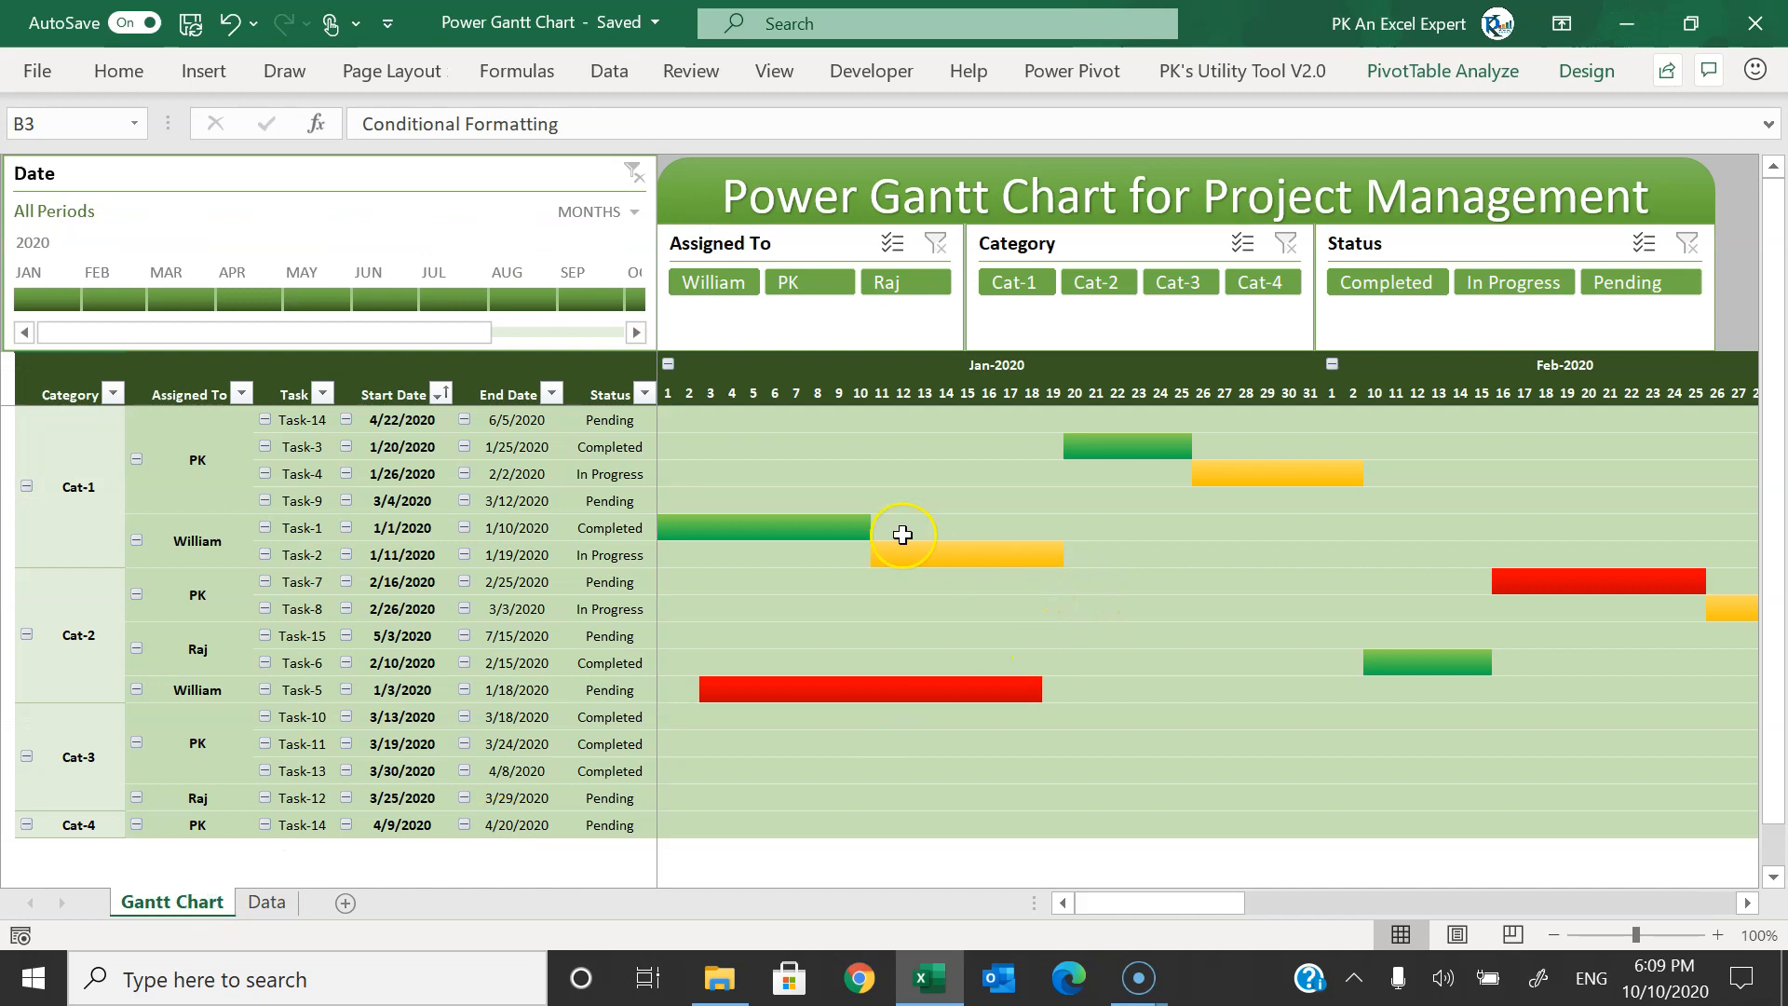
right_click(754, 473)
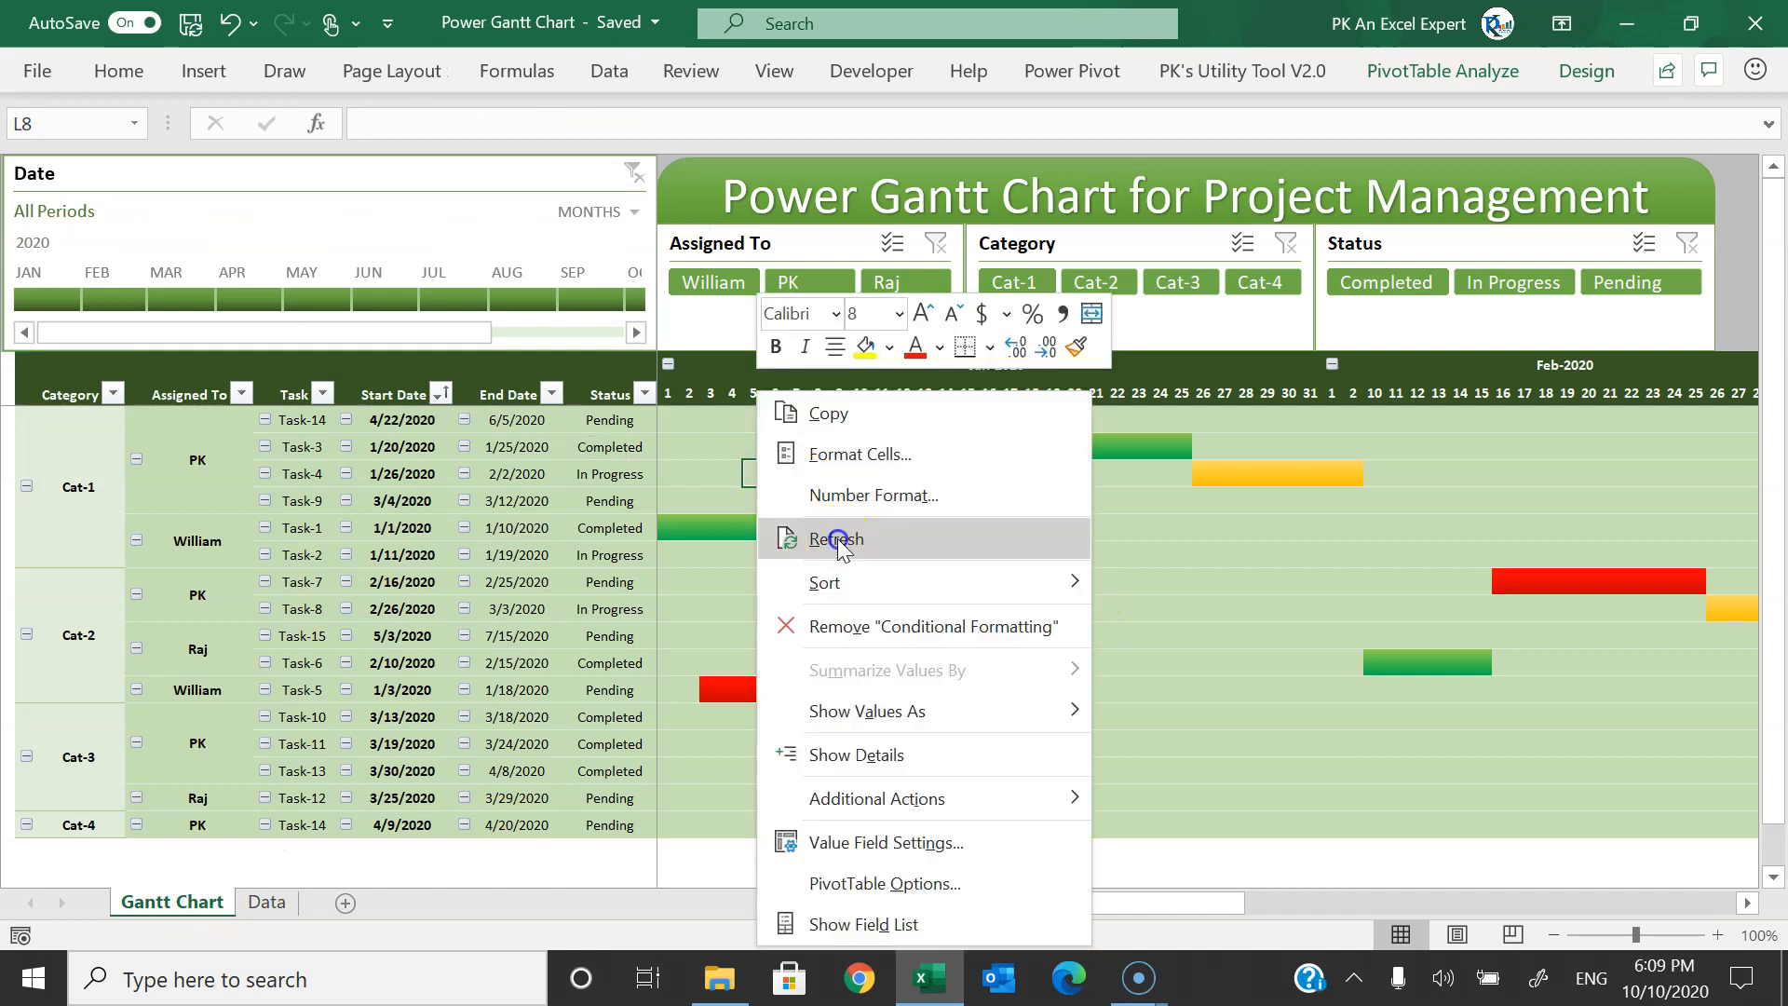
left_click(836, 537)
- Examine Task-16's category, assignee, dates and status in the Gantt chart, and the start and end of its bar
left_click(79, 852)
left_click(203, 852)
left_click(319, 853)
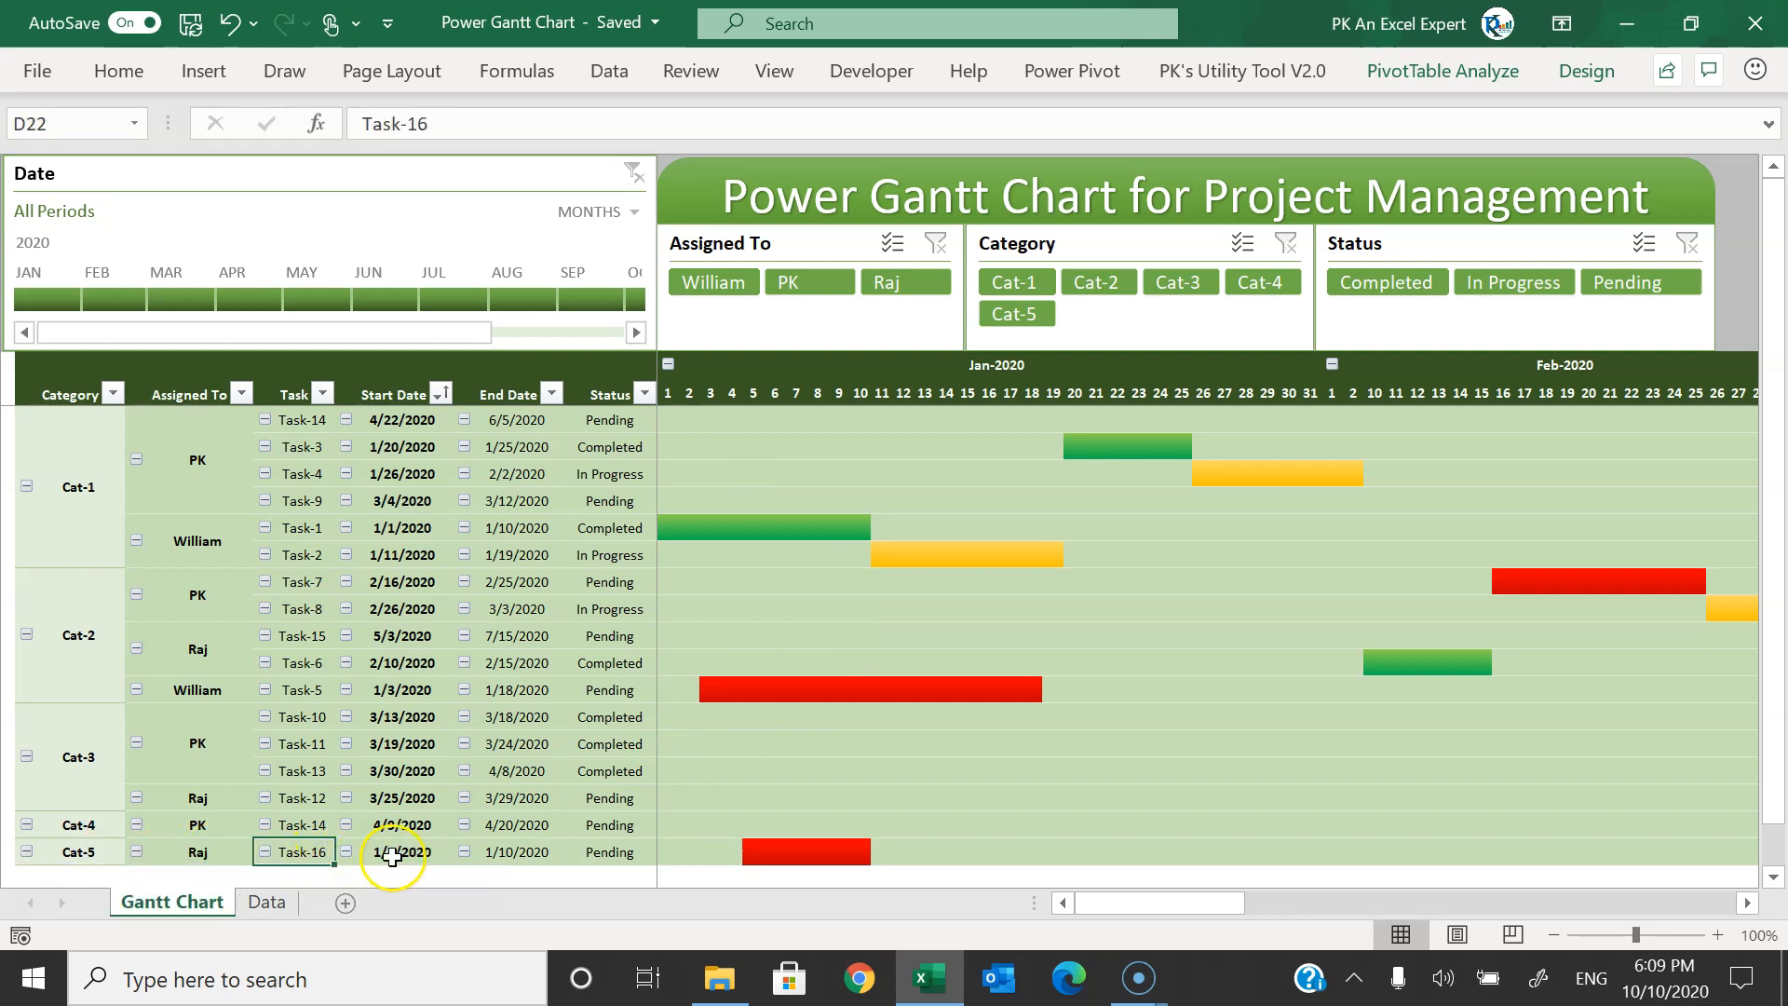
left_click(190, 855)
left_click(419, 851)
left_click(516, 851)
left_click(603, 851)
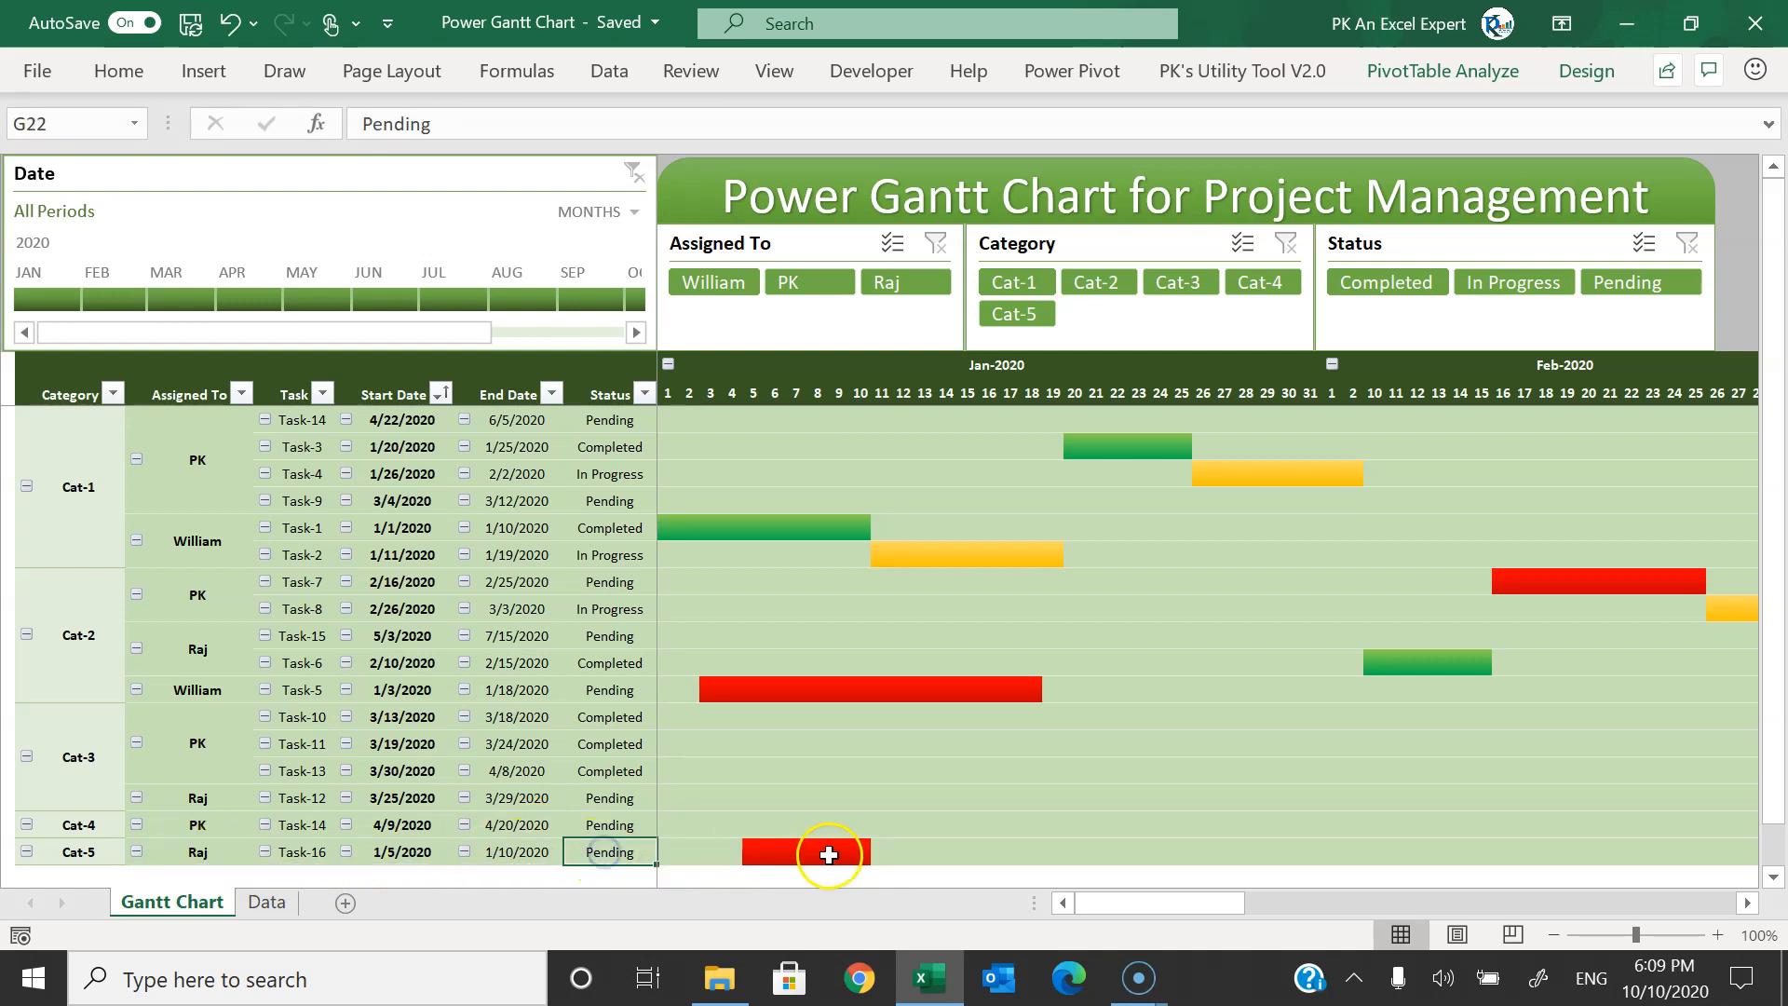
left_click_drag(748, 848, 862, 858)
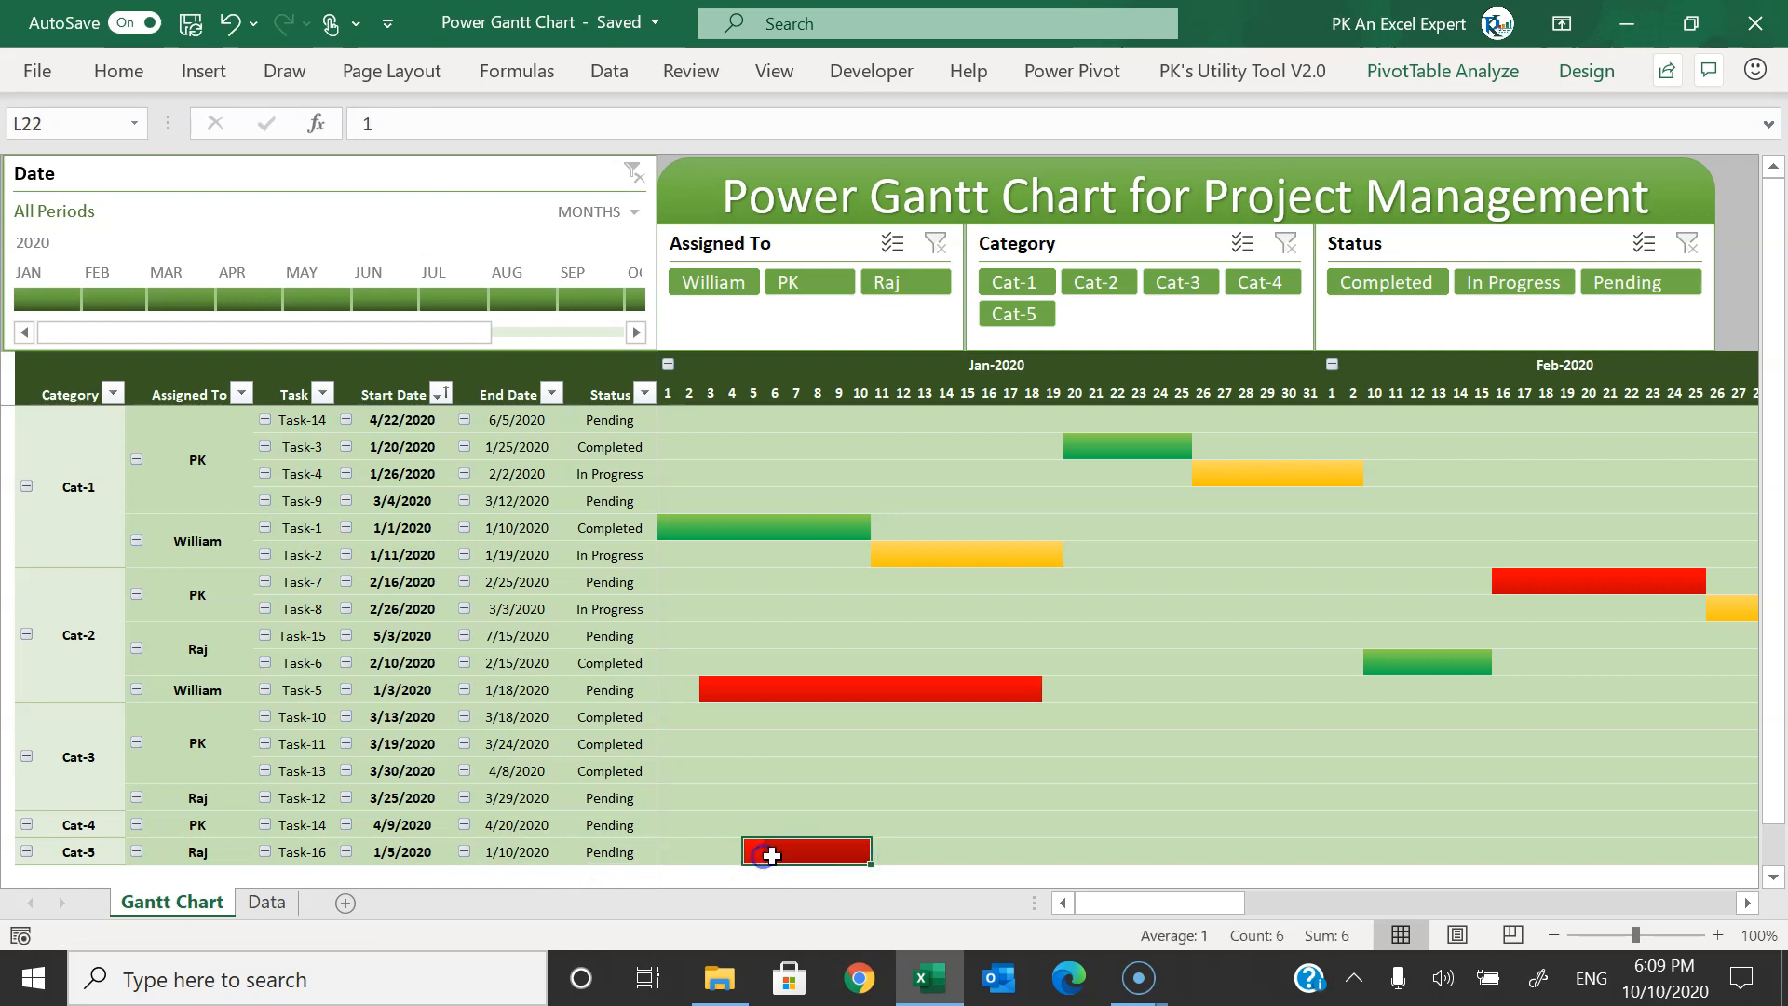
left_click(880, 851)
left_click(751, 855)
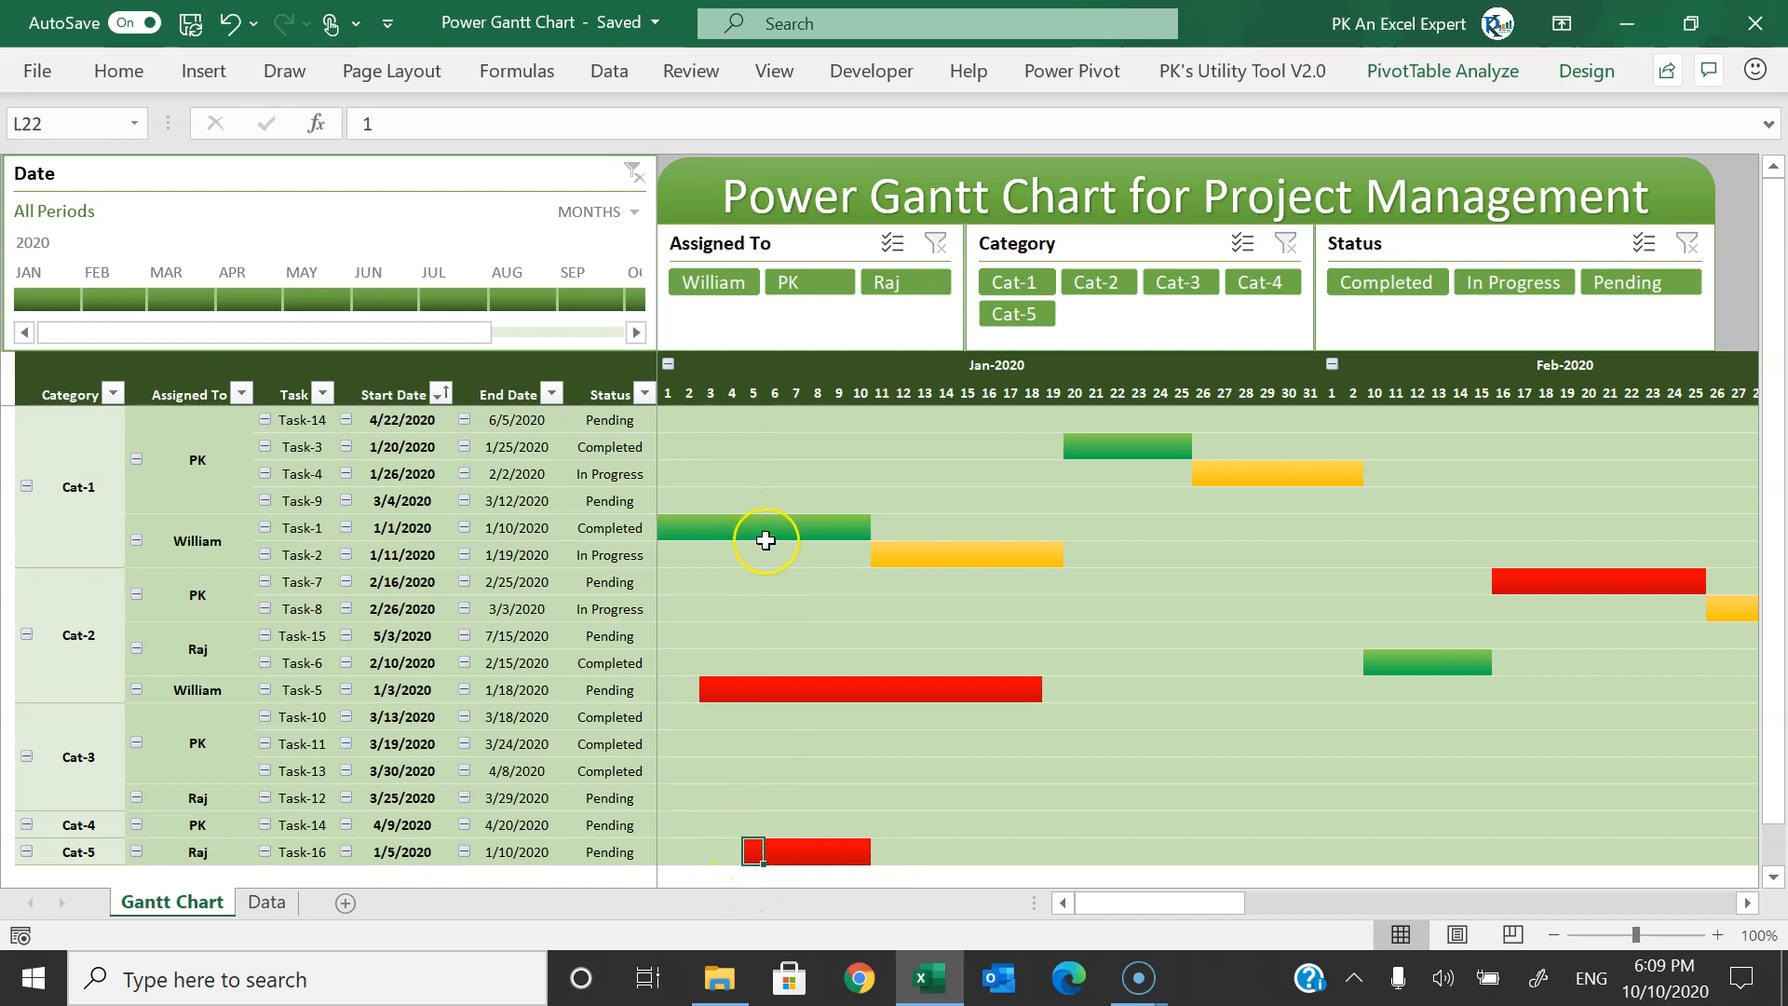
left_click(867, 858)
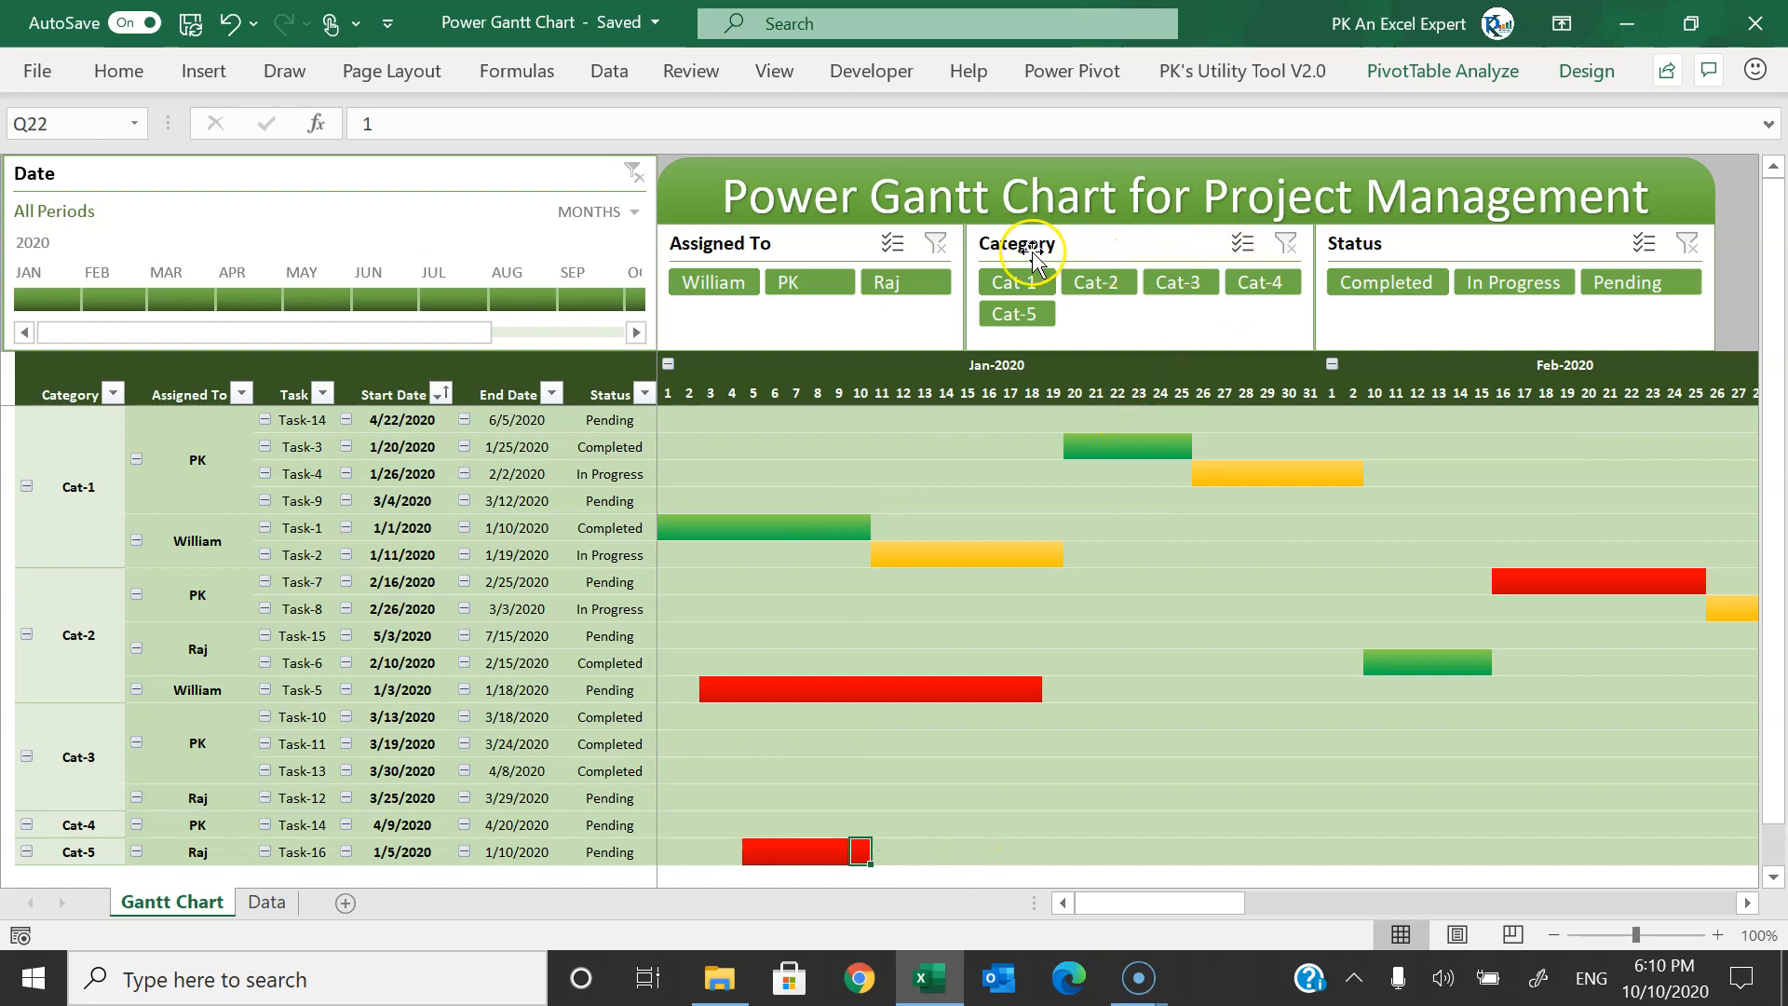
- Filter the Gantt chart by Cat-5, clear that filter, and filter by Task-16's assignee to inspect its row and bar
left_click(1013, 335)
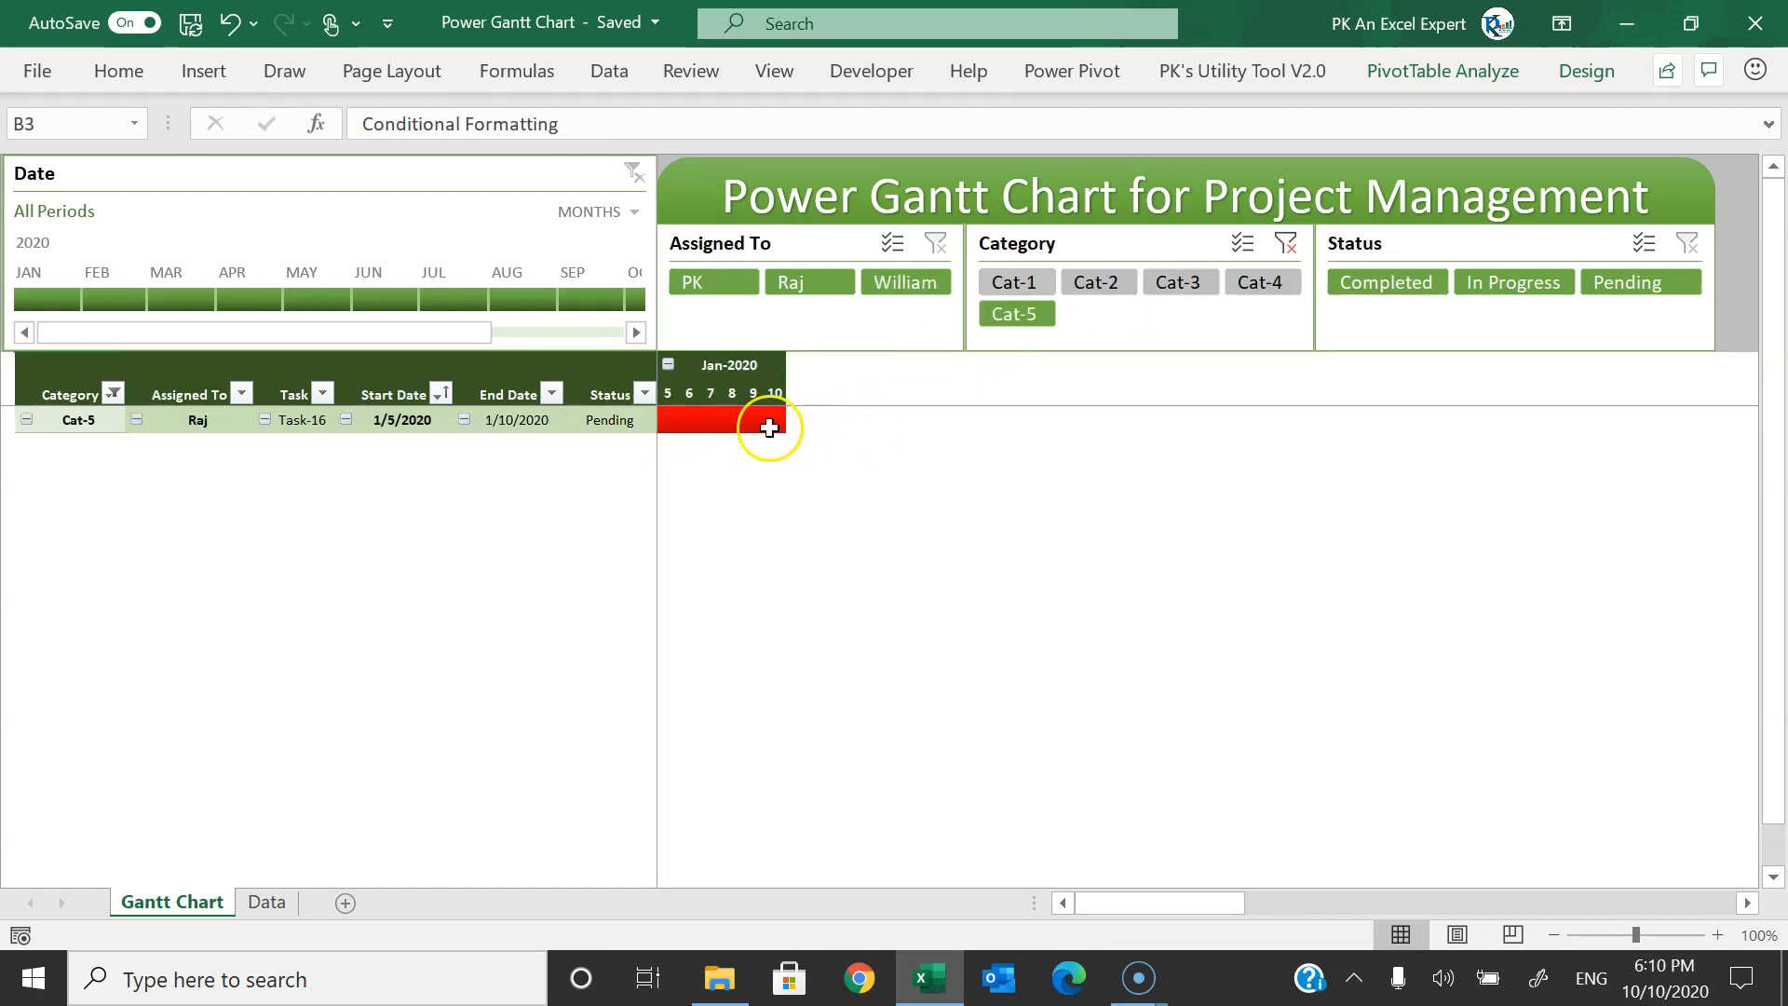
left_click(1285, 245)
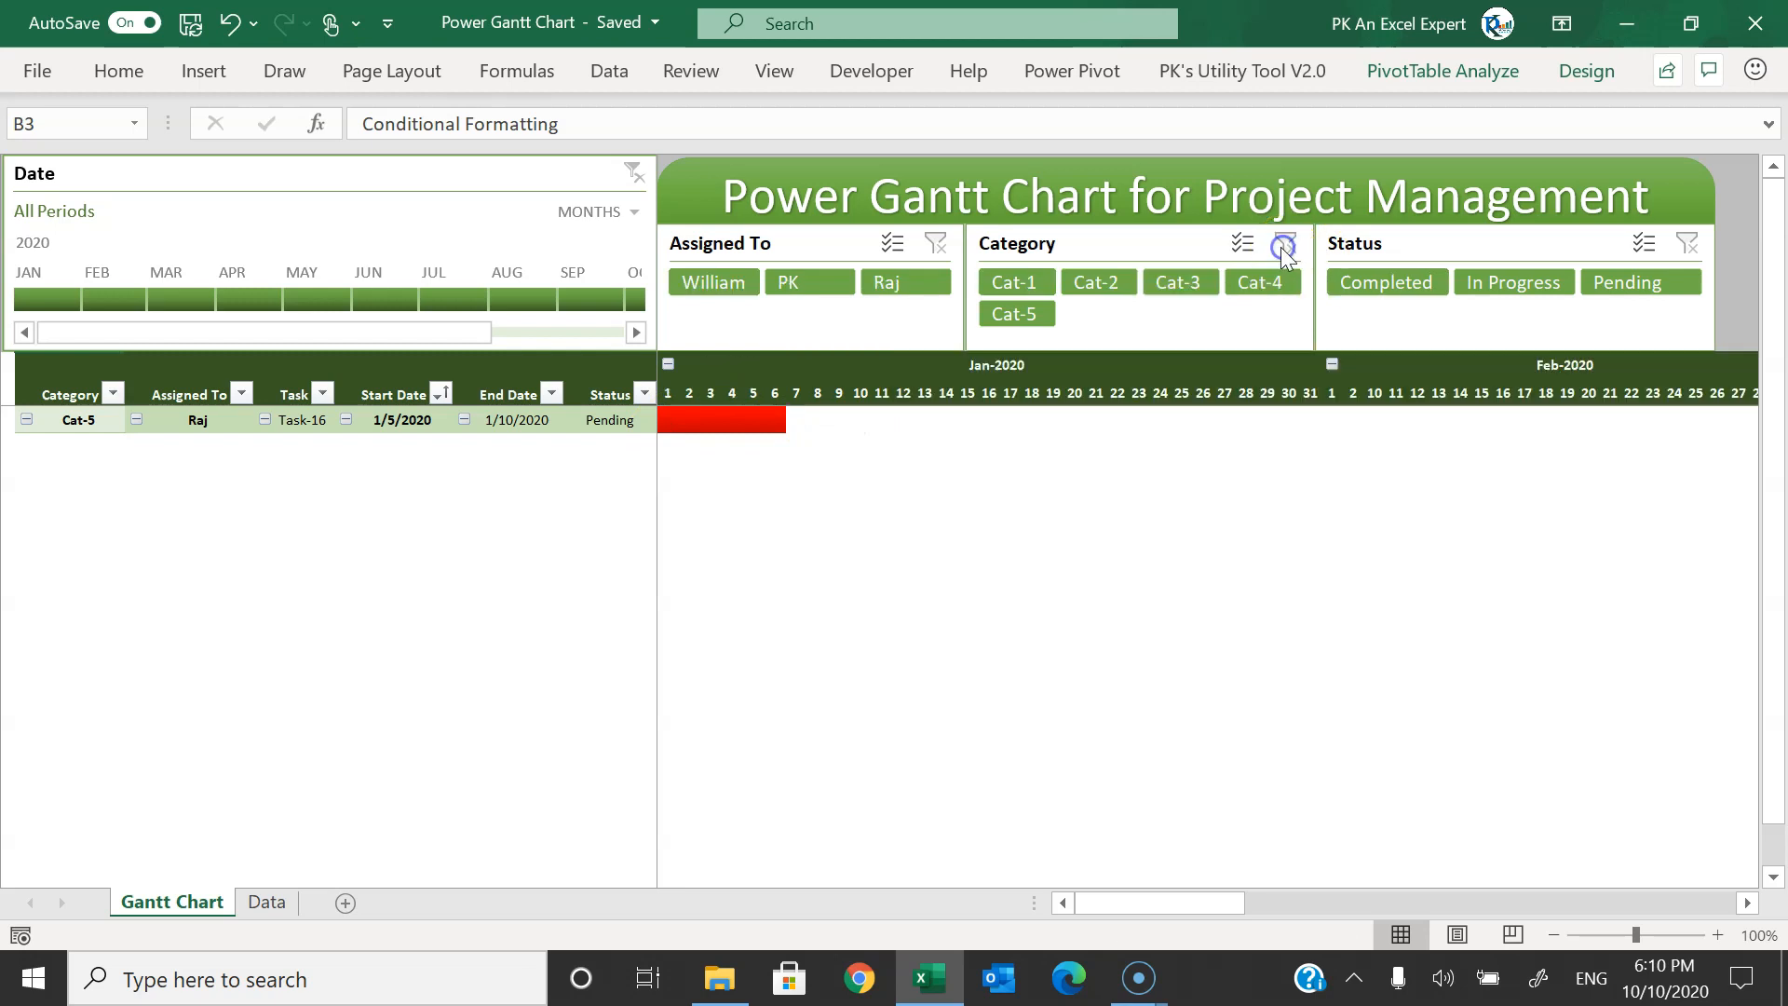
left_click(903, 283)
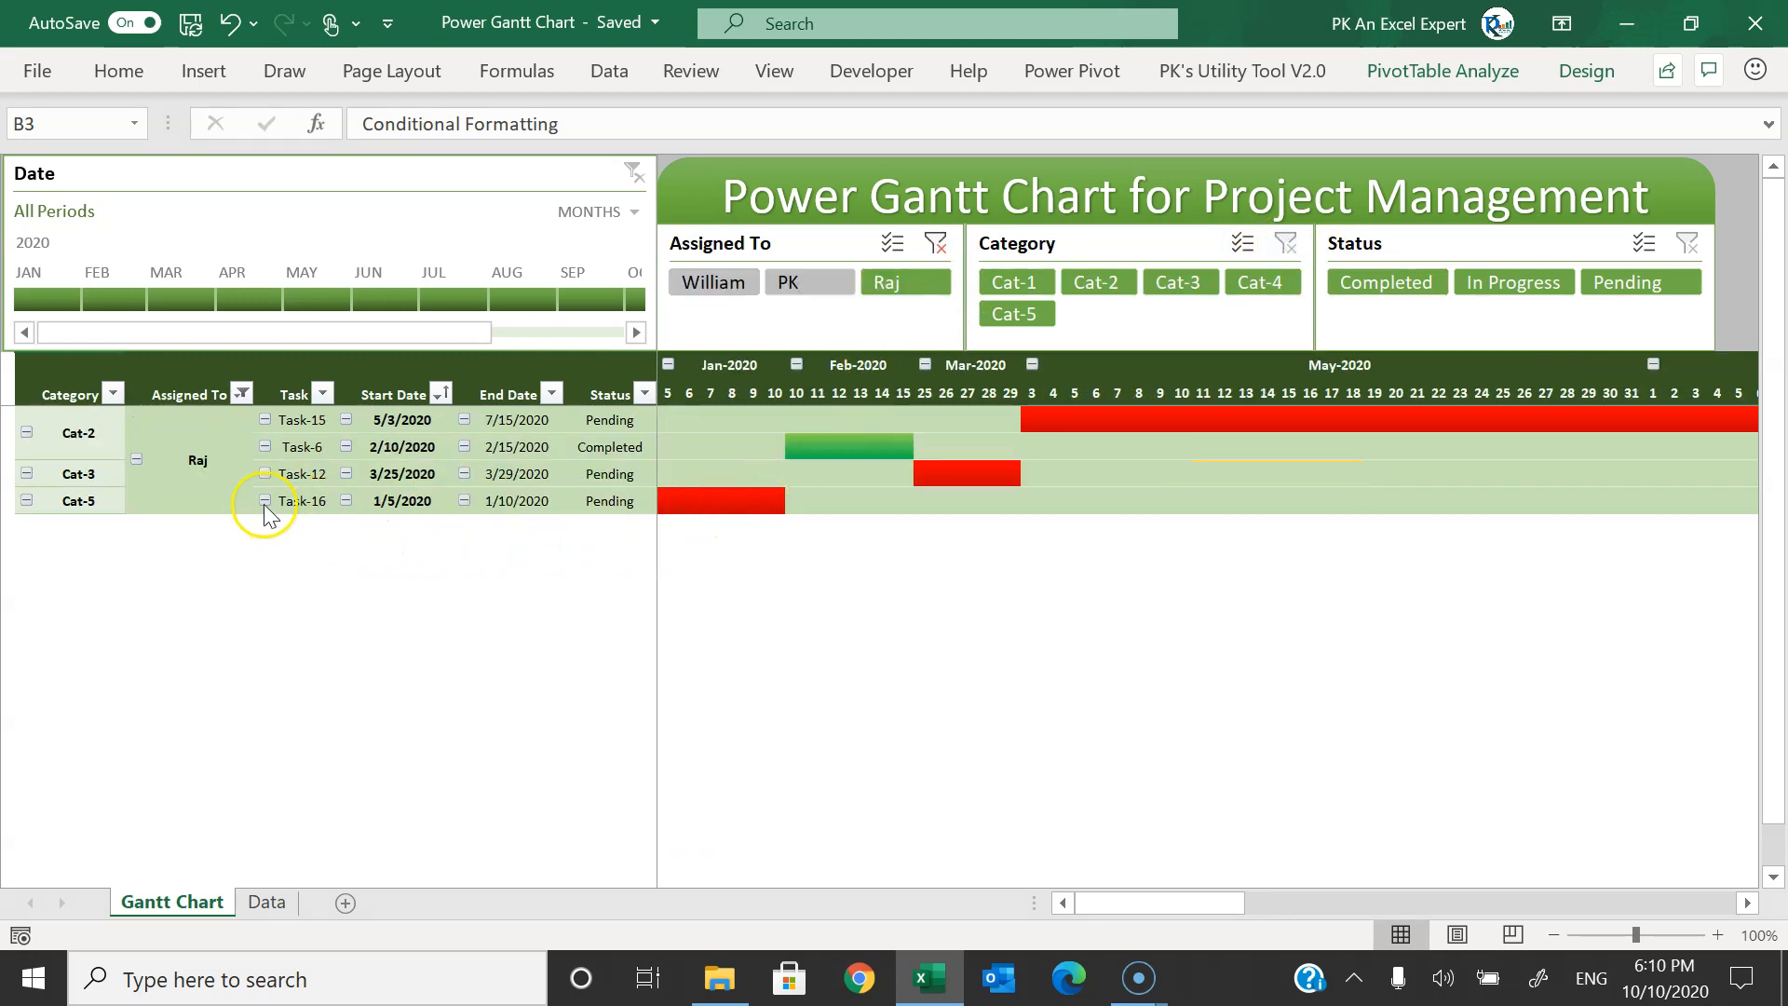
left_click(316, 504)
left_click_drag(694, 501, 775, 503)
left_click(410, 500)
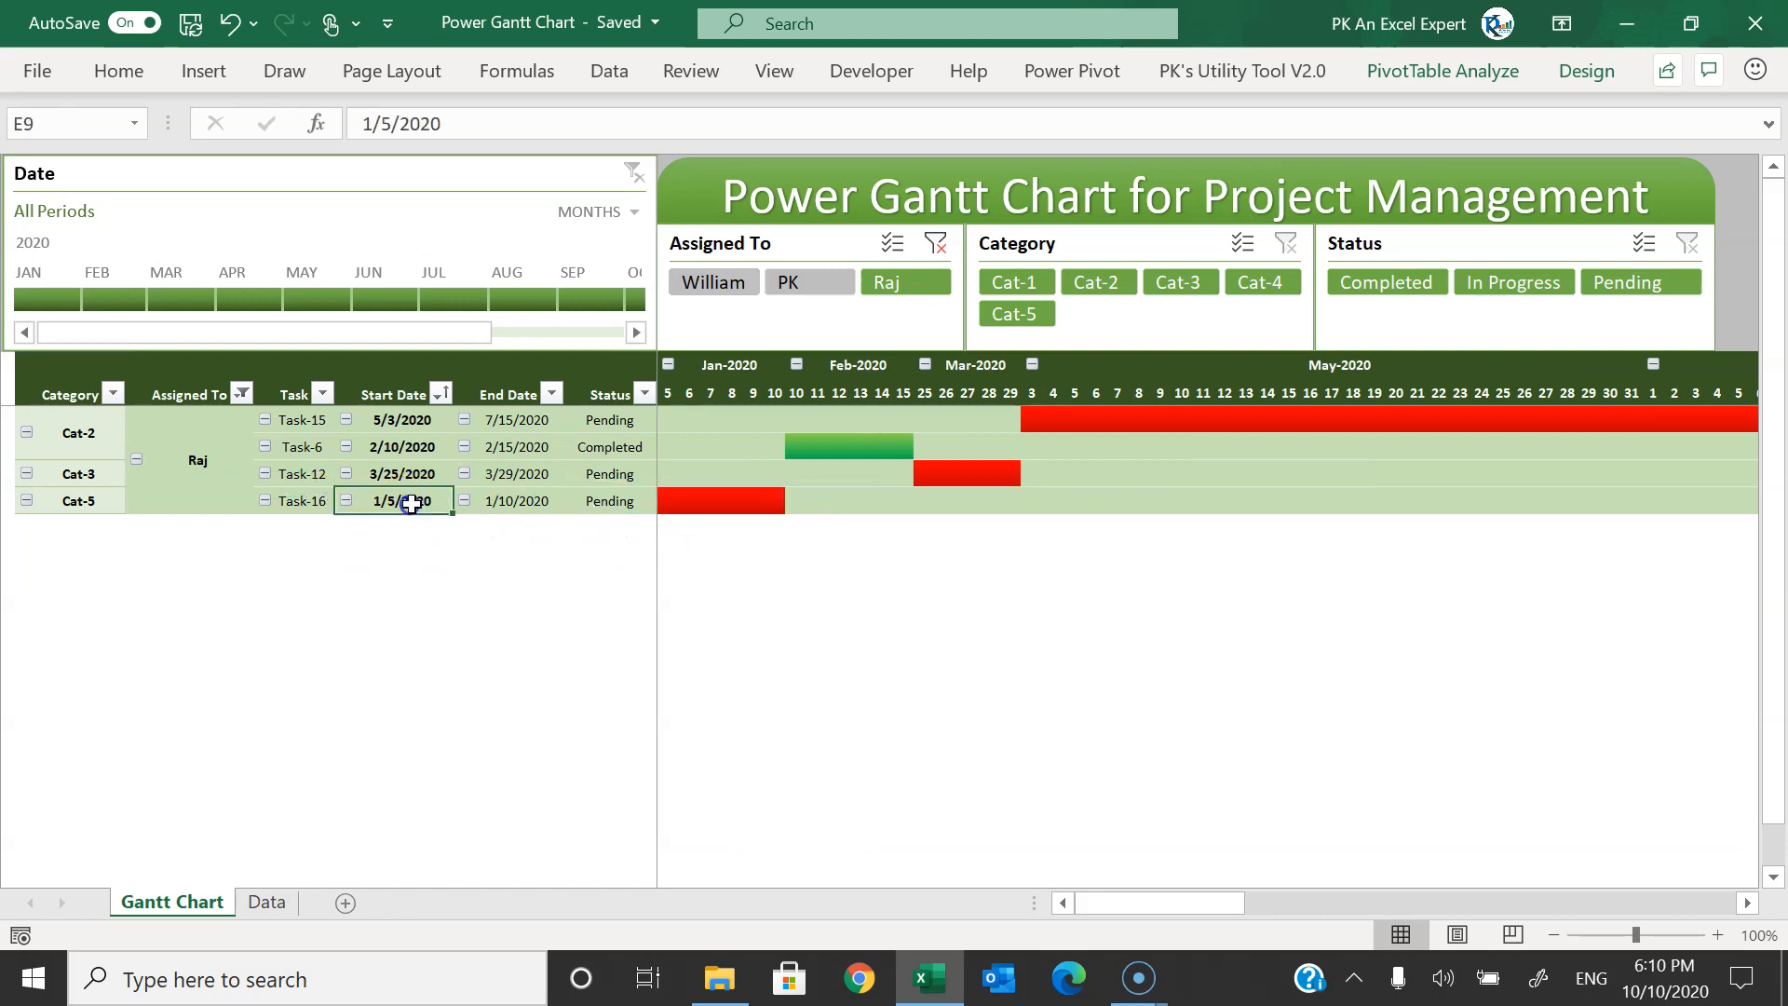
- Set Task-16's Status to In Progress in the Data sheet's table
left_click(266, 902)
left_click_drag(695, 656, 794, 645)
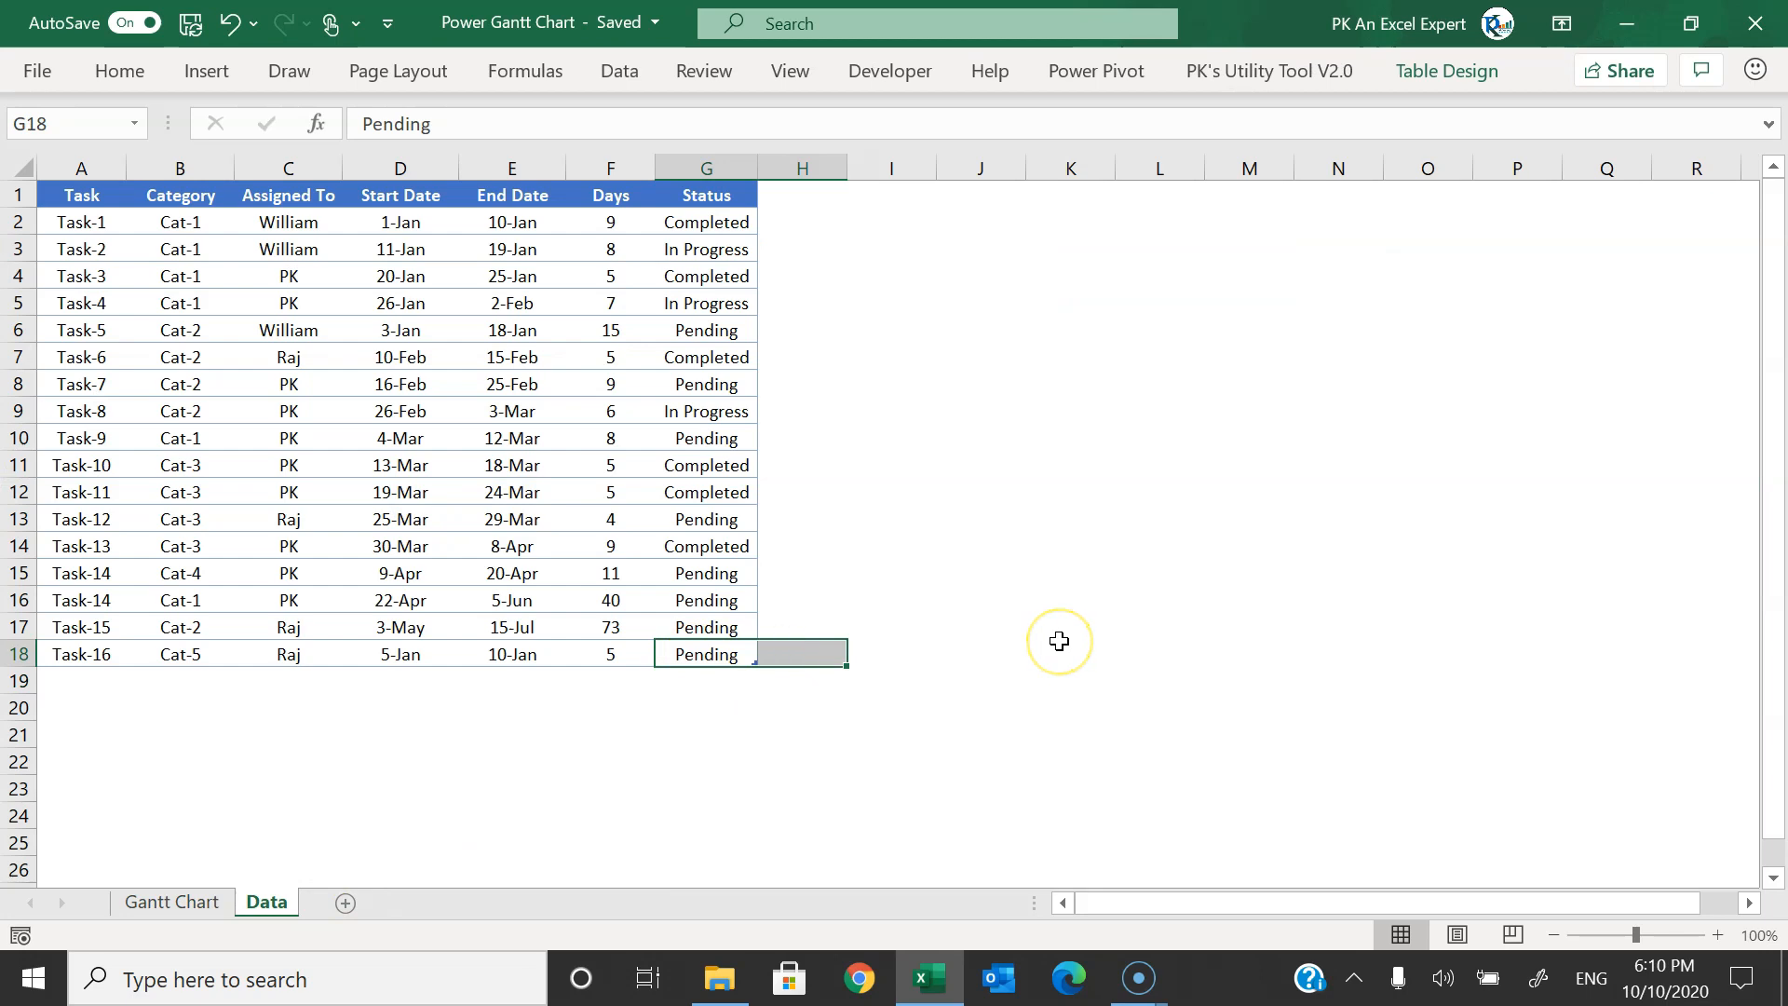
key("Left")
key("Right")
key("alt+Down")
key("Down")
key("Down")
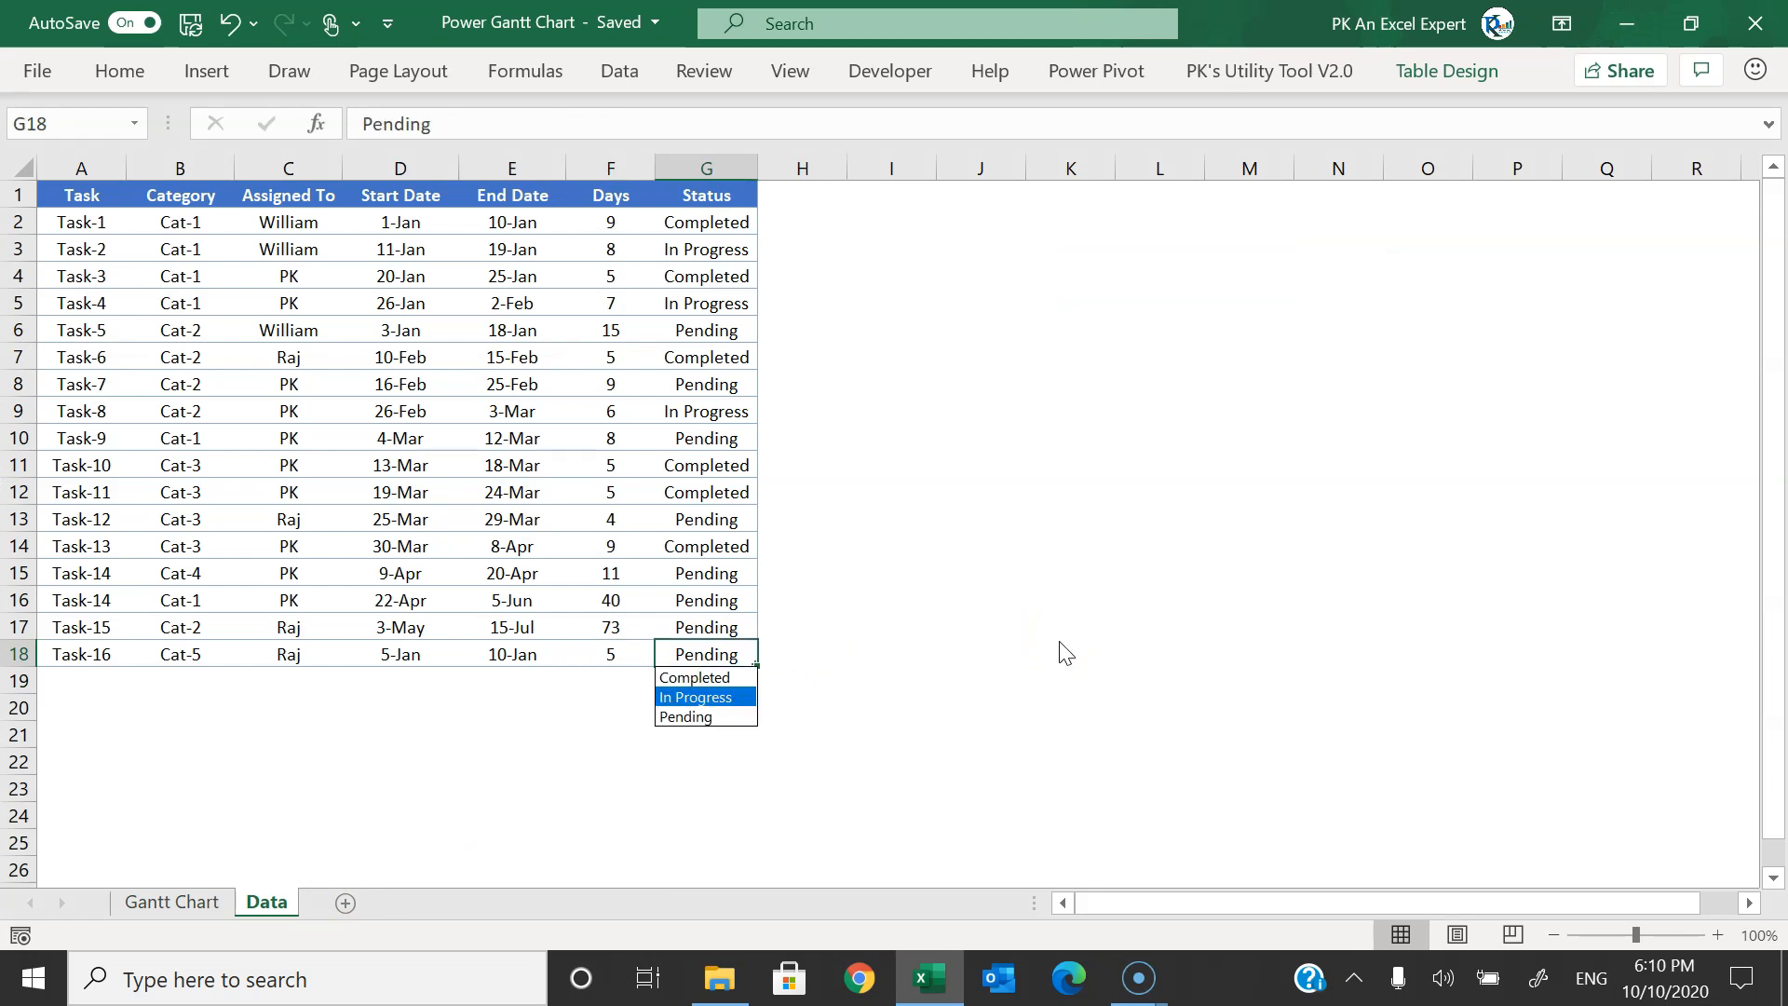
key("Return")
- Refresh the Gantt chart to apply Task-16's changed status and clear the Assigned To filter
left_click(166, 882)
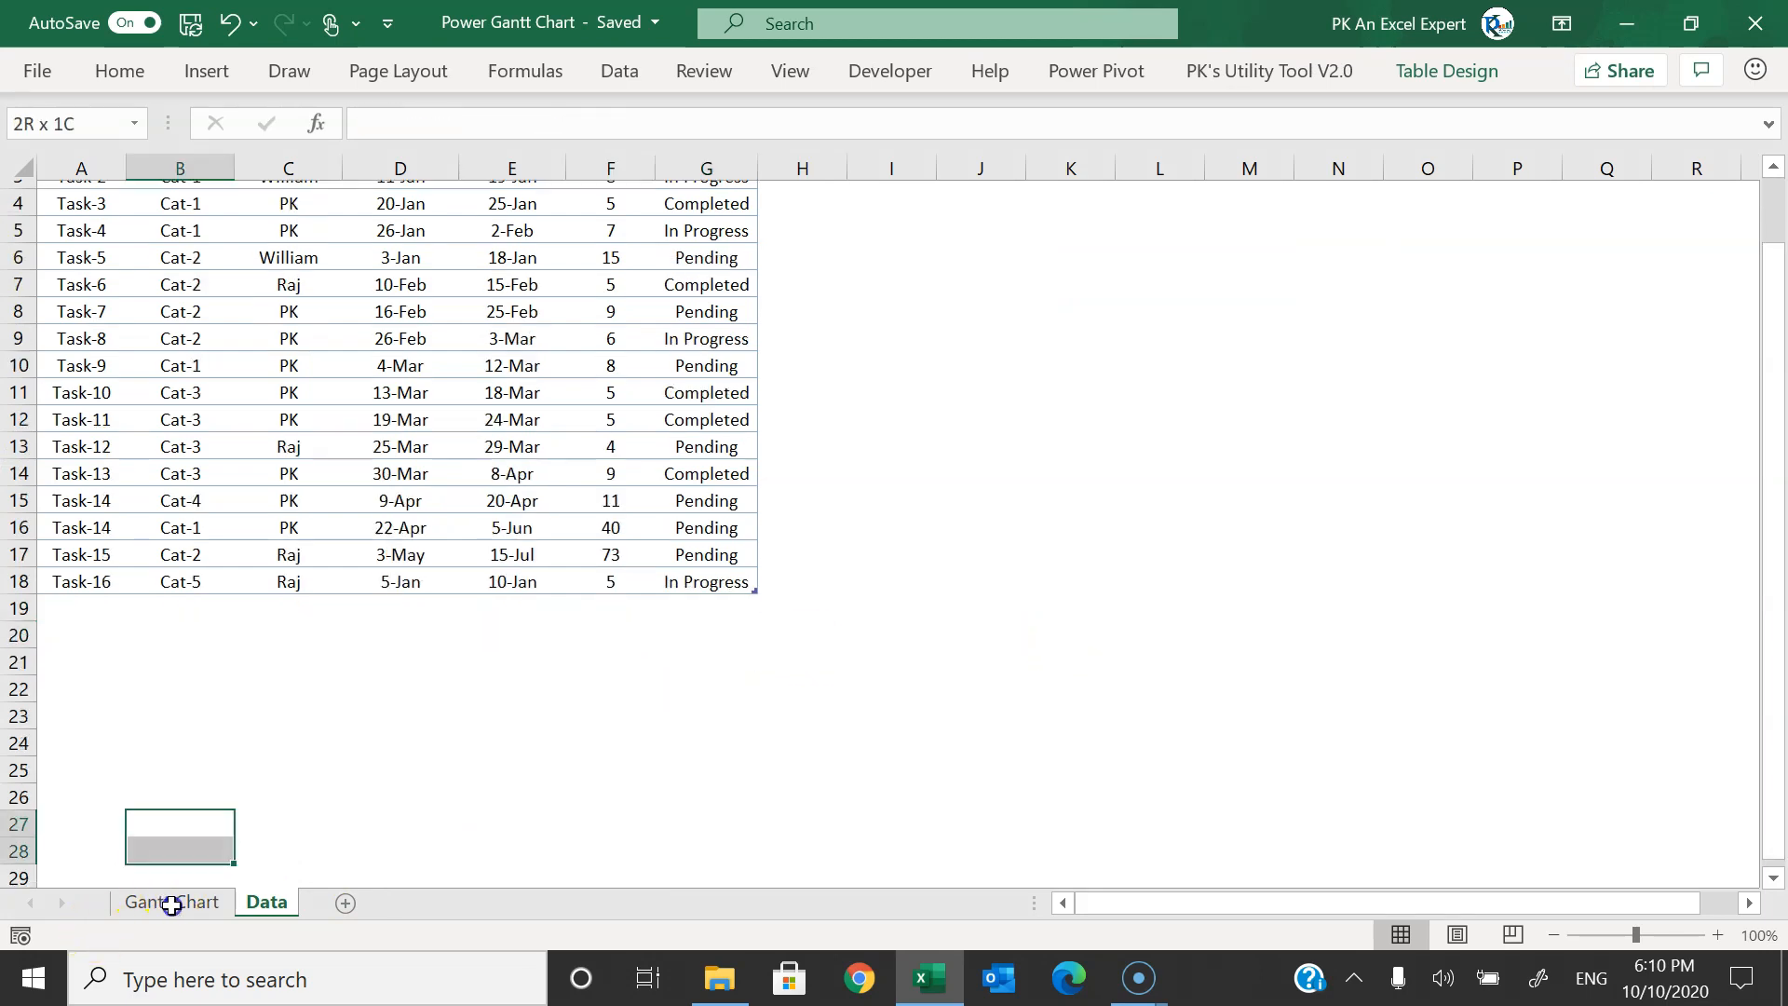
right_click(873, 454)
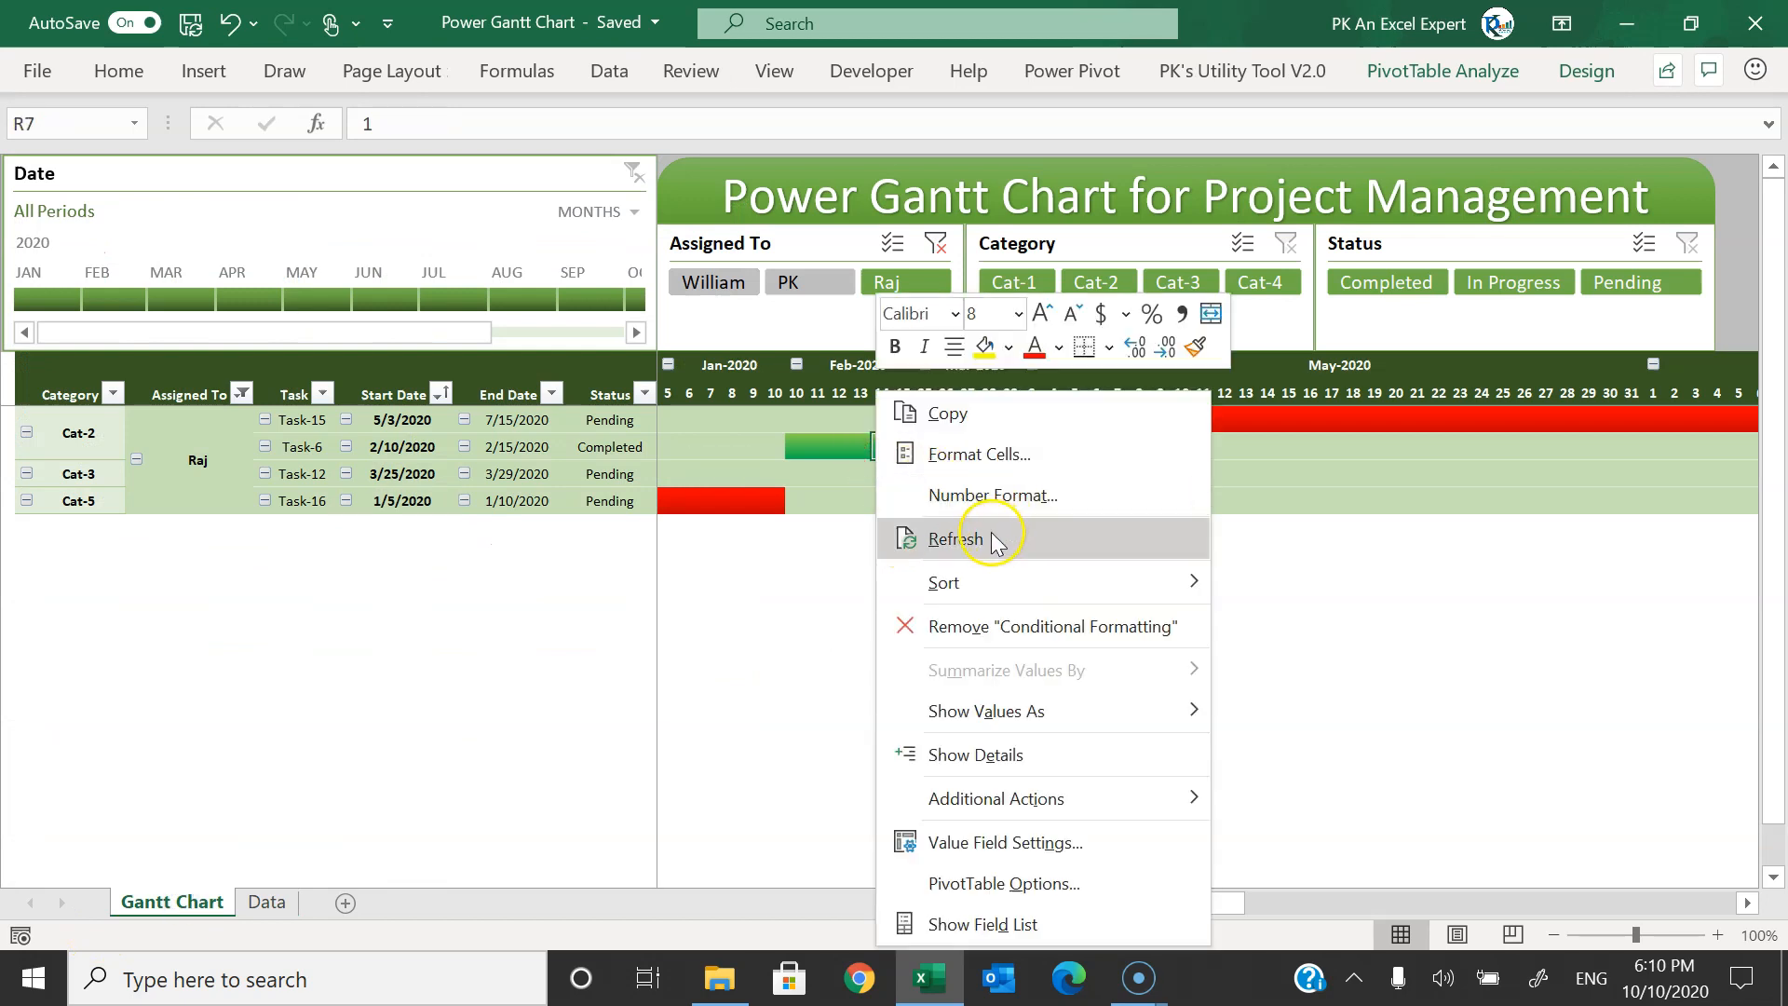
left_click(989, 540)
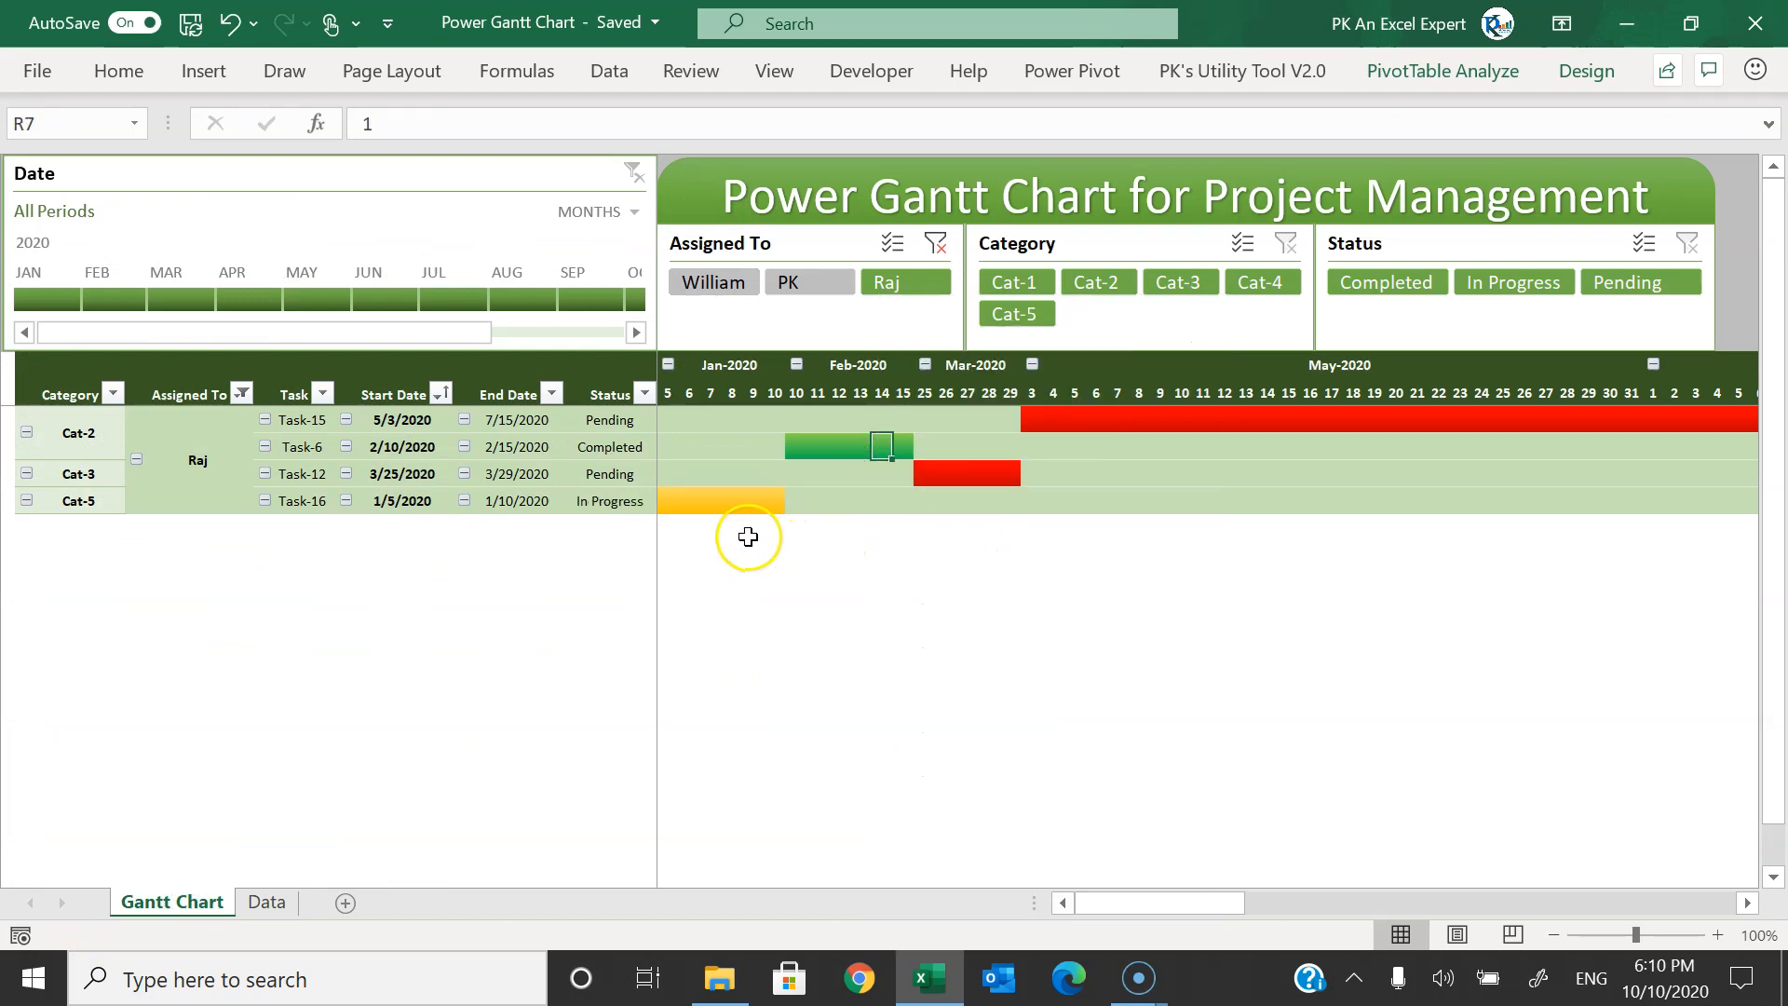
left_click_drag(687, 511, 772, 500)
left_click(639, 511)
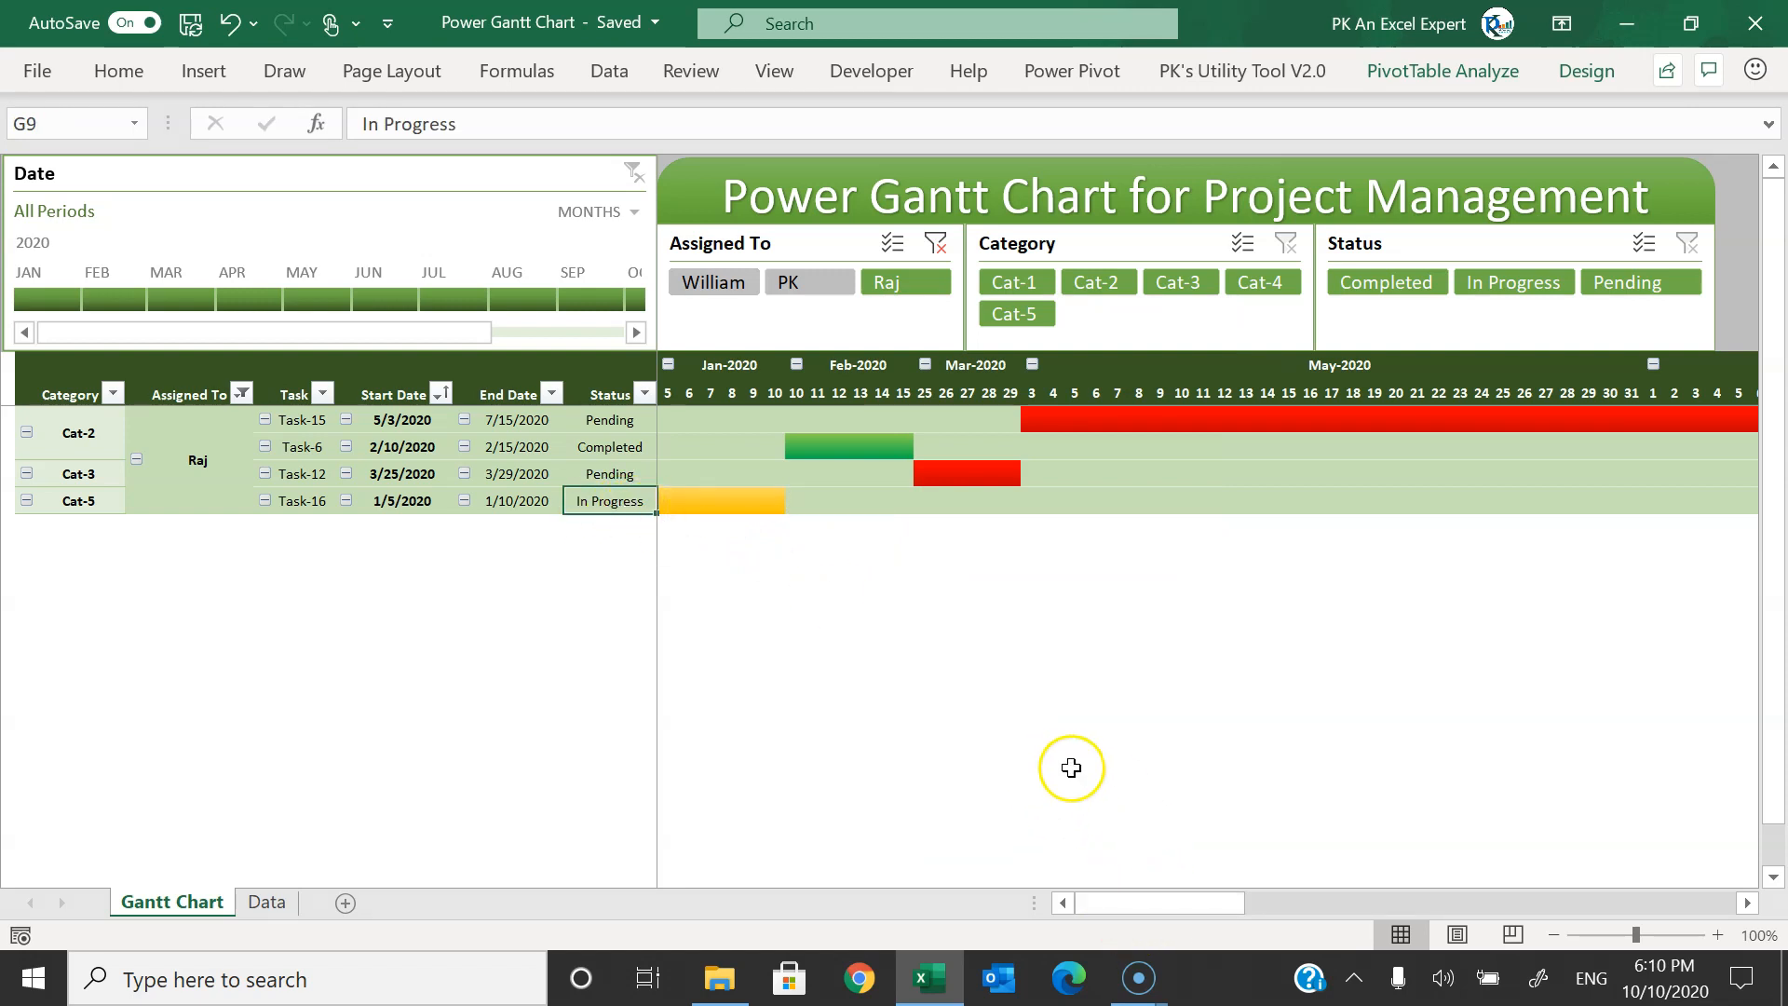
left_click(936, 245)
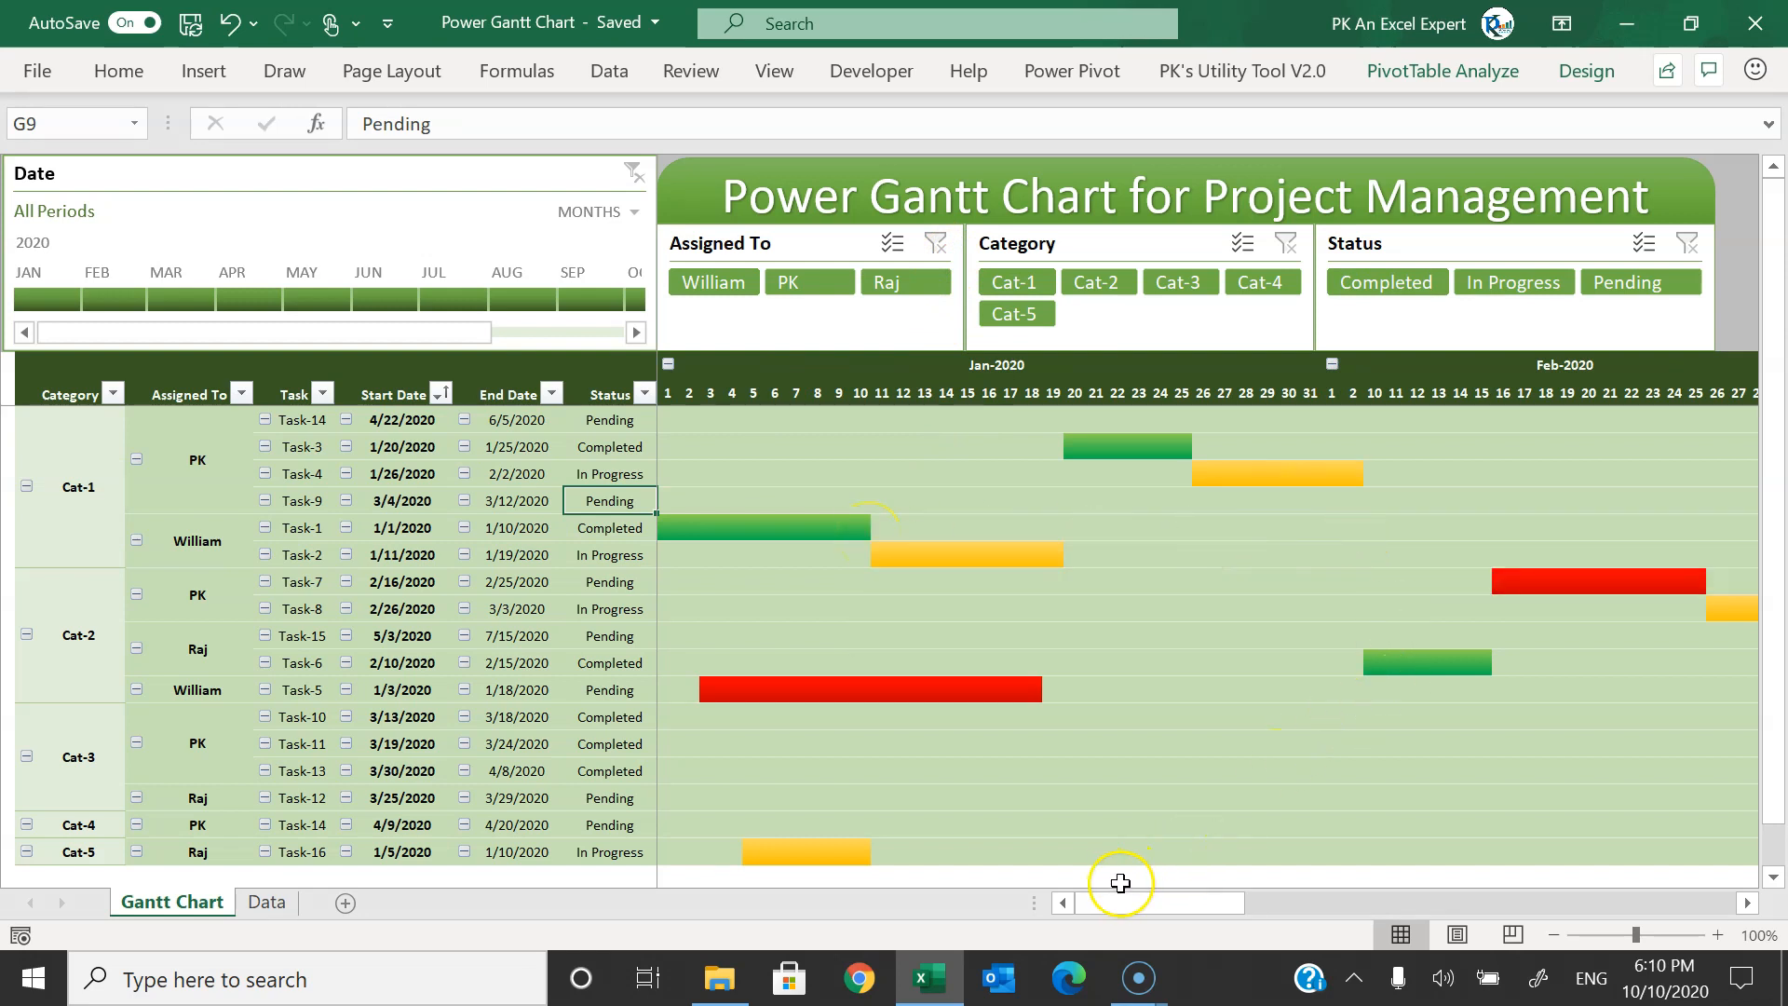
- Copy the entire task table, including its header row, from the Data sheet
left_click(267, 903)
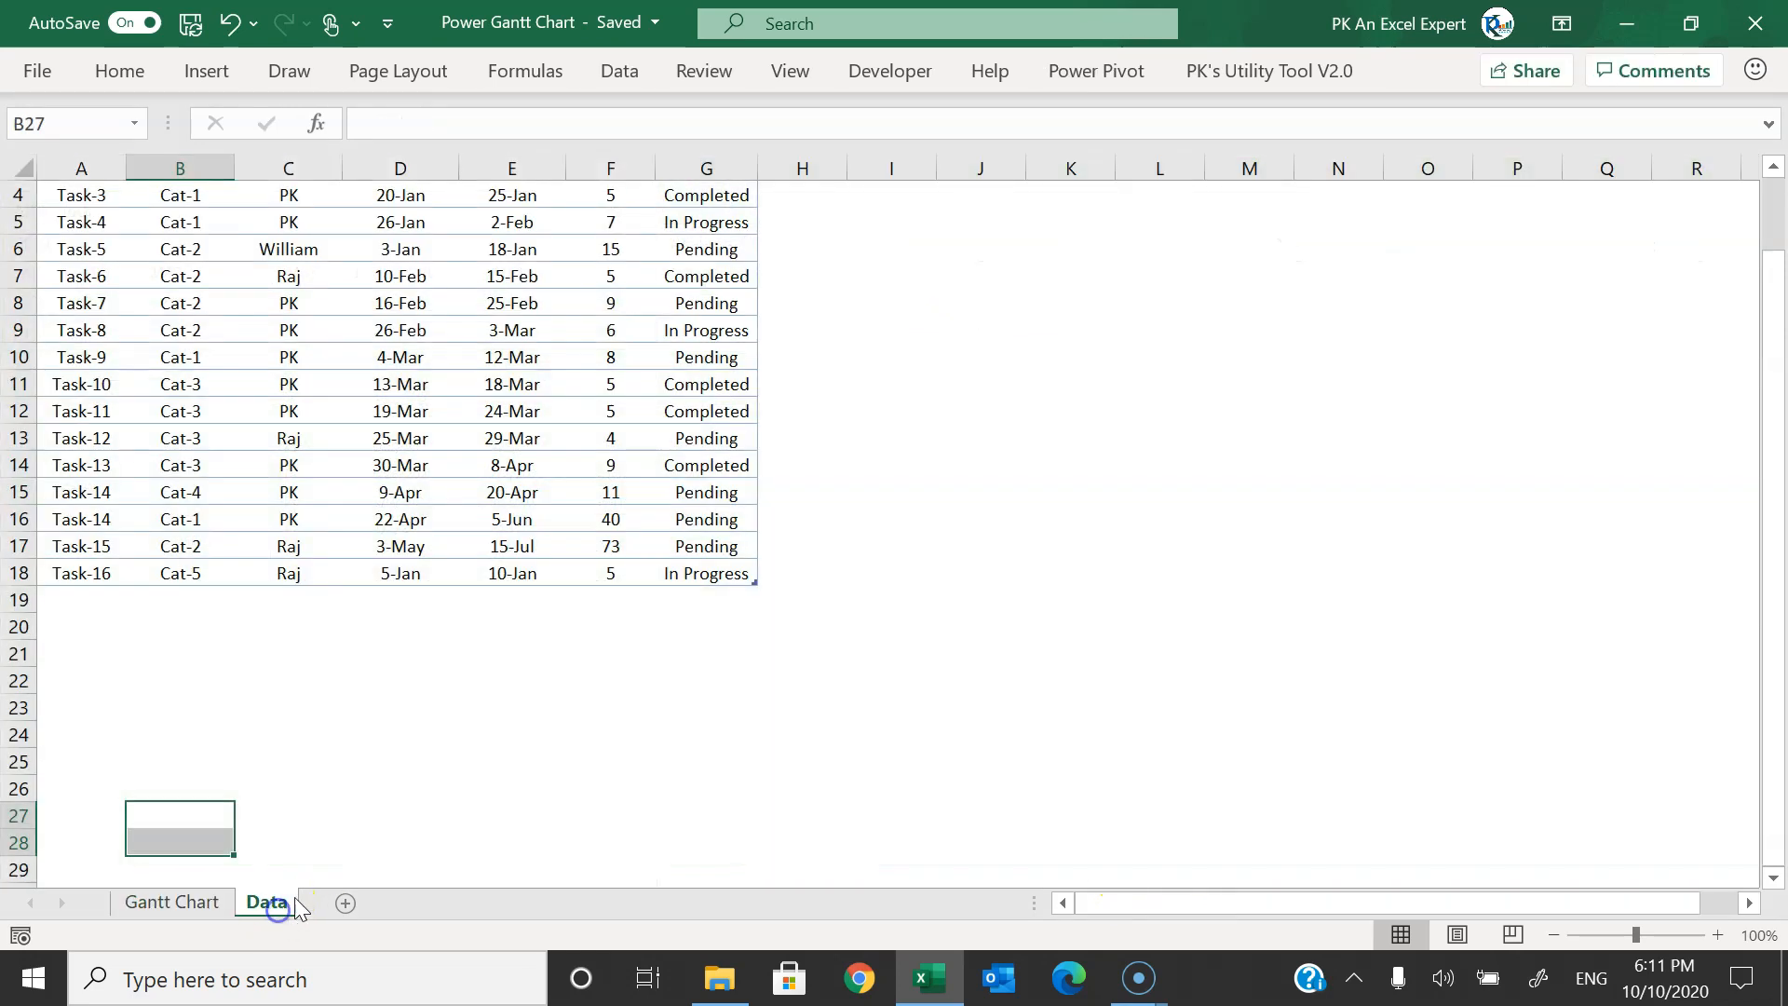
left_click(537, 441)
key("ctrl+Up")
key("Left")
key("Left")
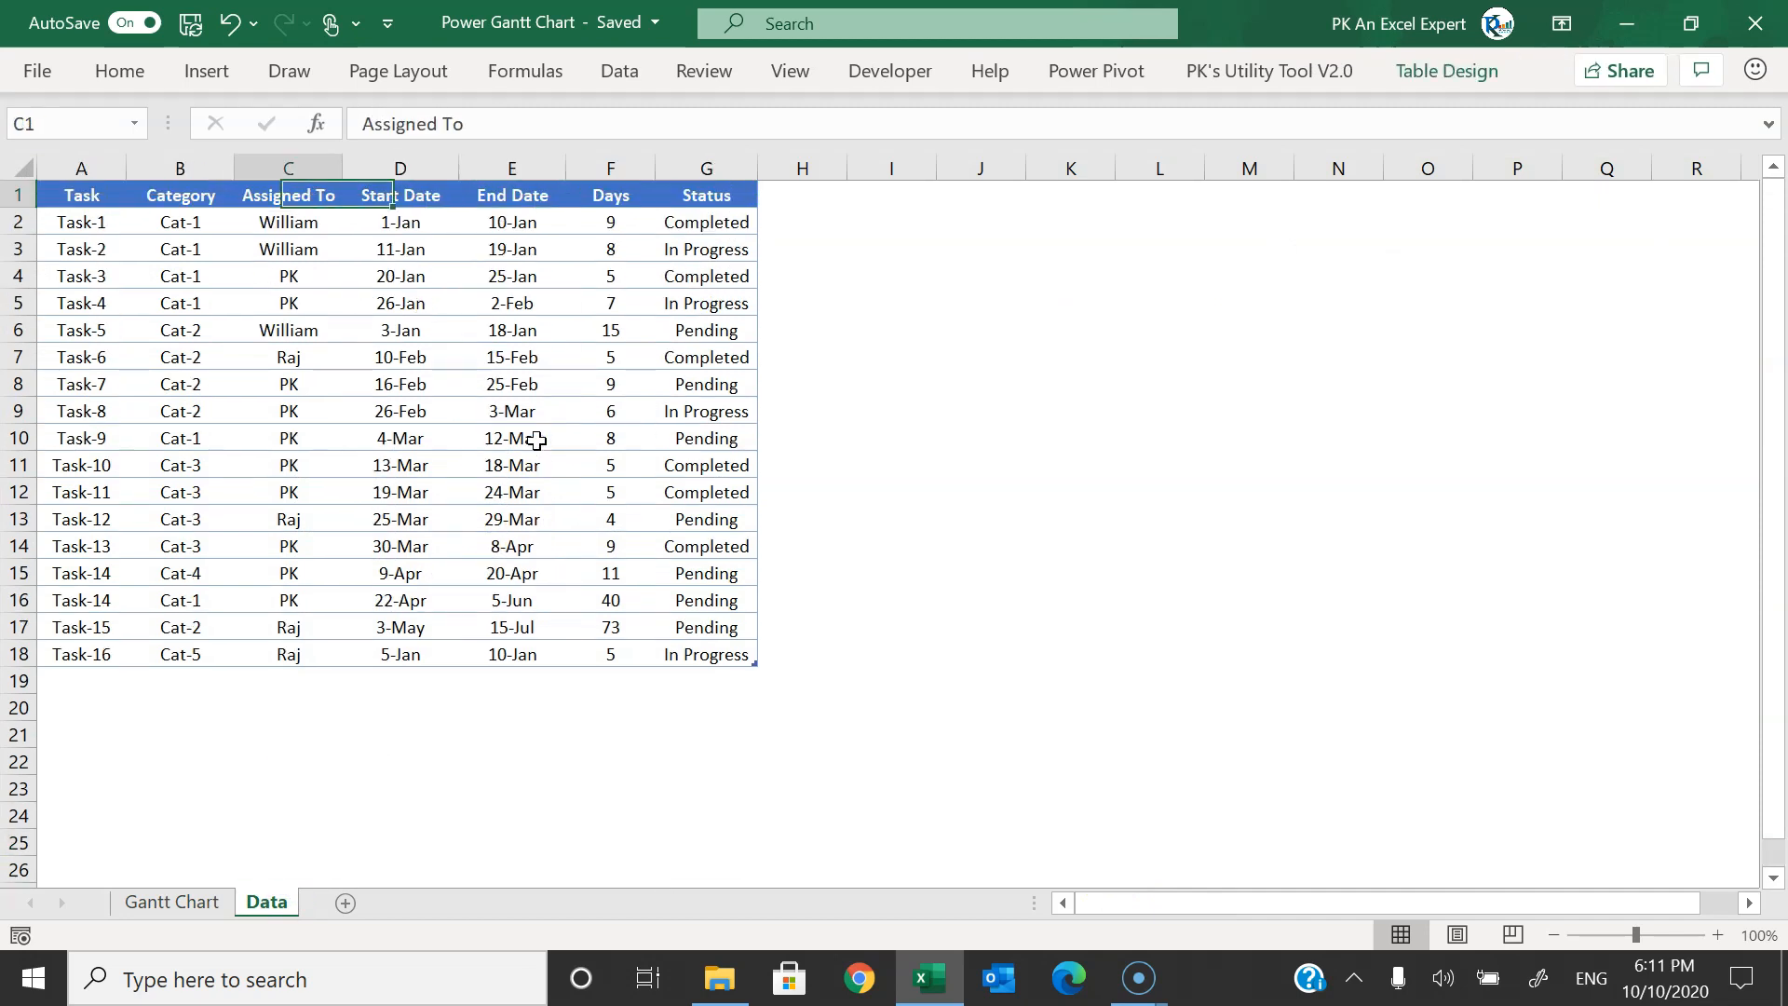
key("ctrl+a")
key("ctrl+c")
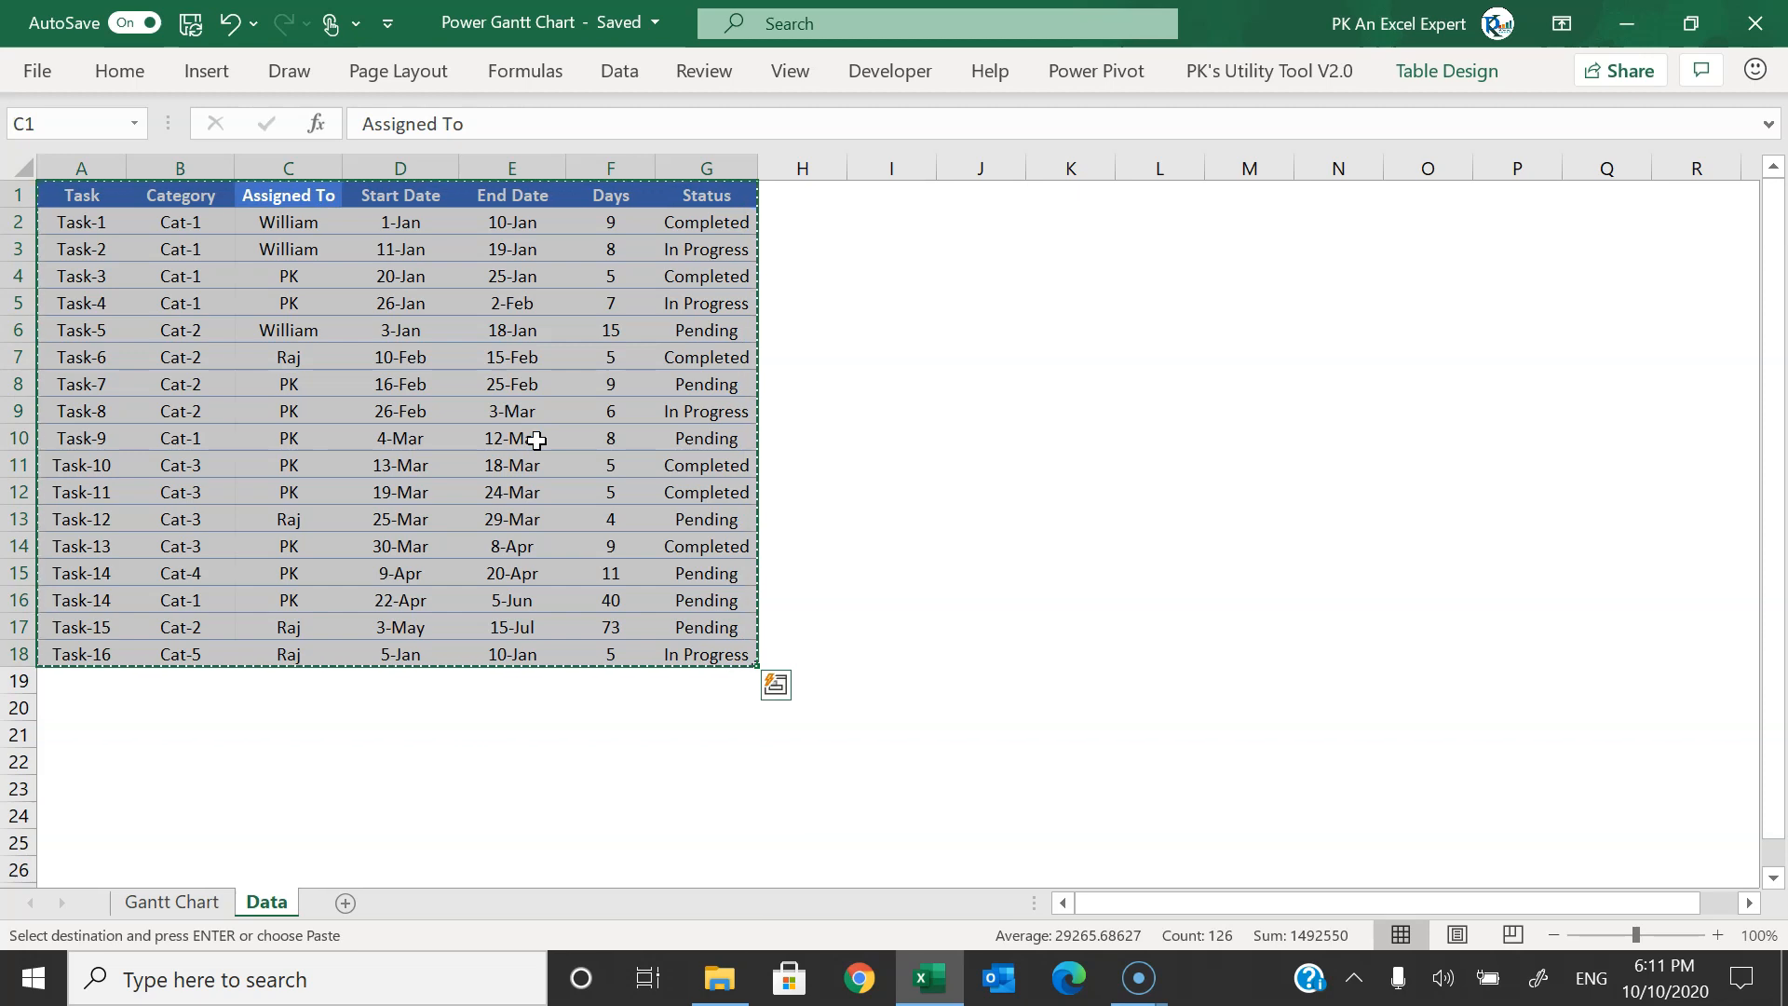
- Create a new blank workbook and paste the copied table at A1 as values and number formats
key("ctrl+n")
key("alt+h")
key("v")
key("s")
left_click(1124, 340)
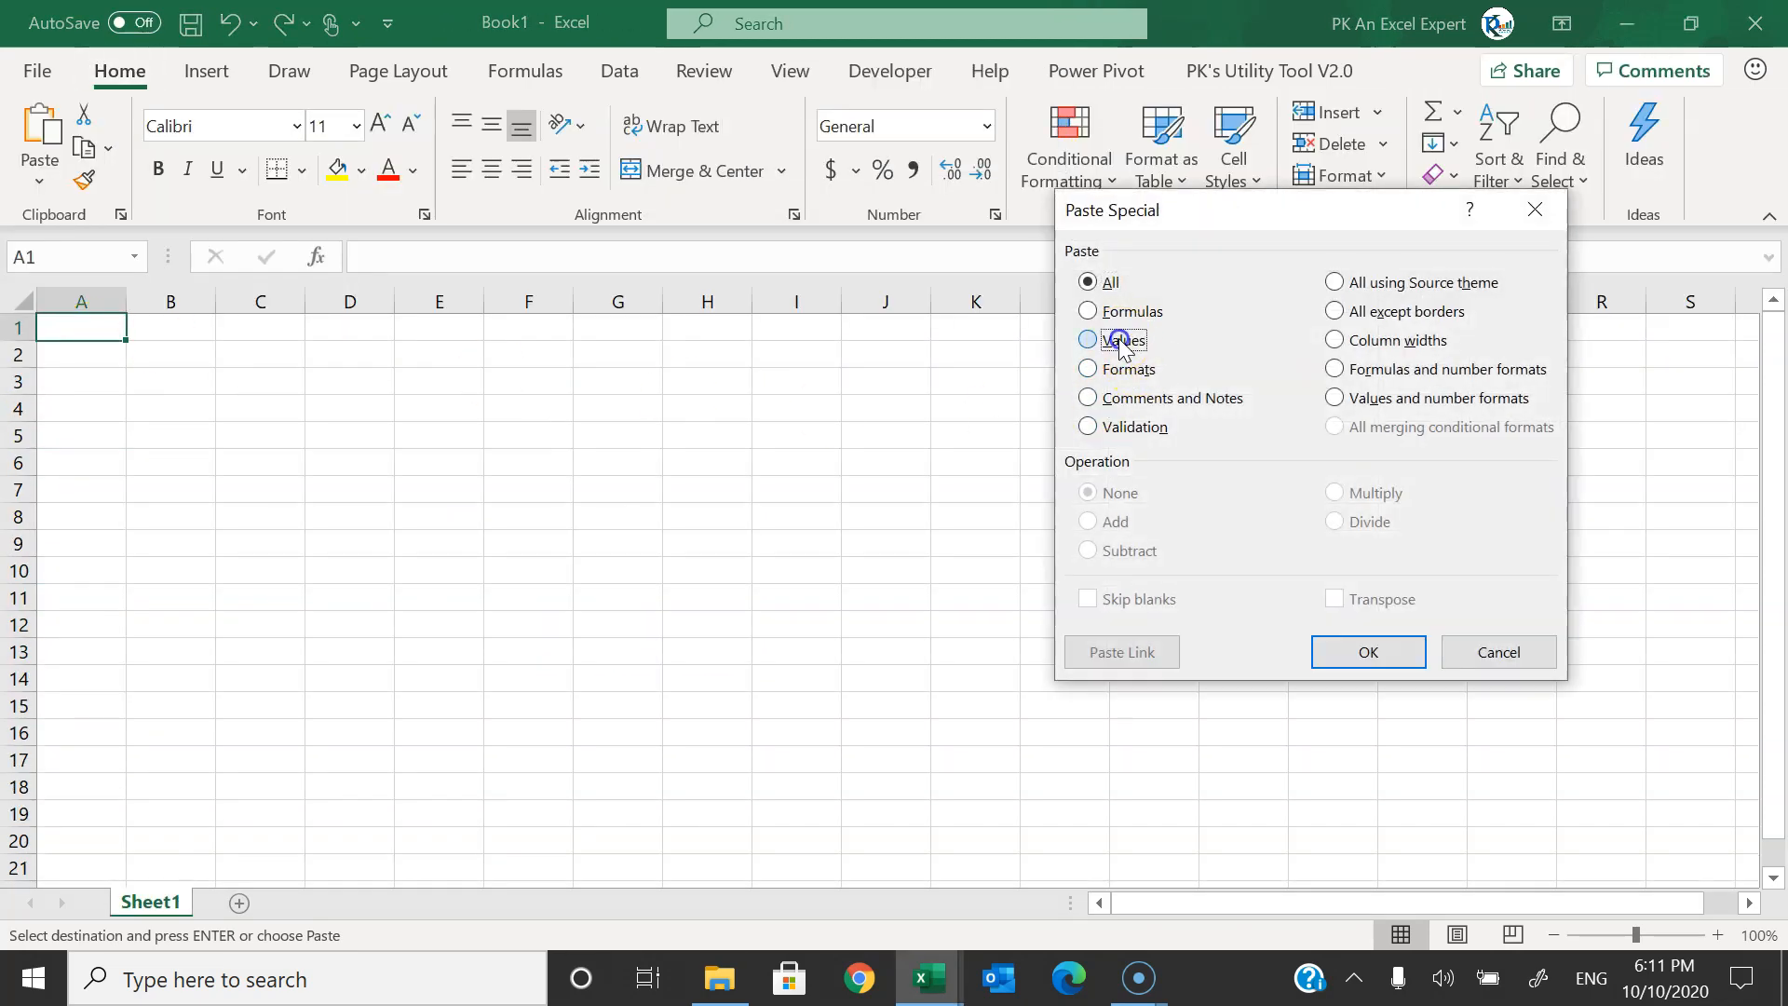
left_click(1387, 397)
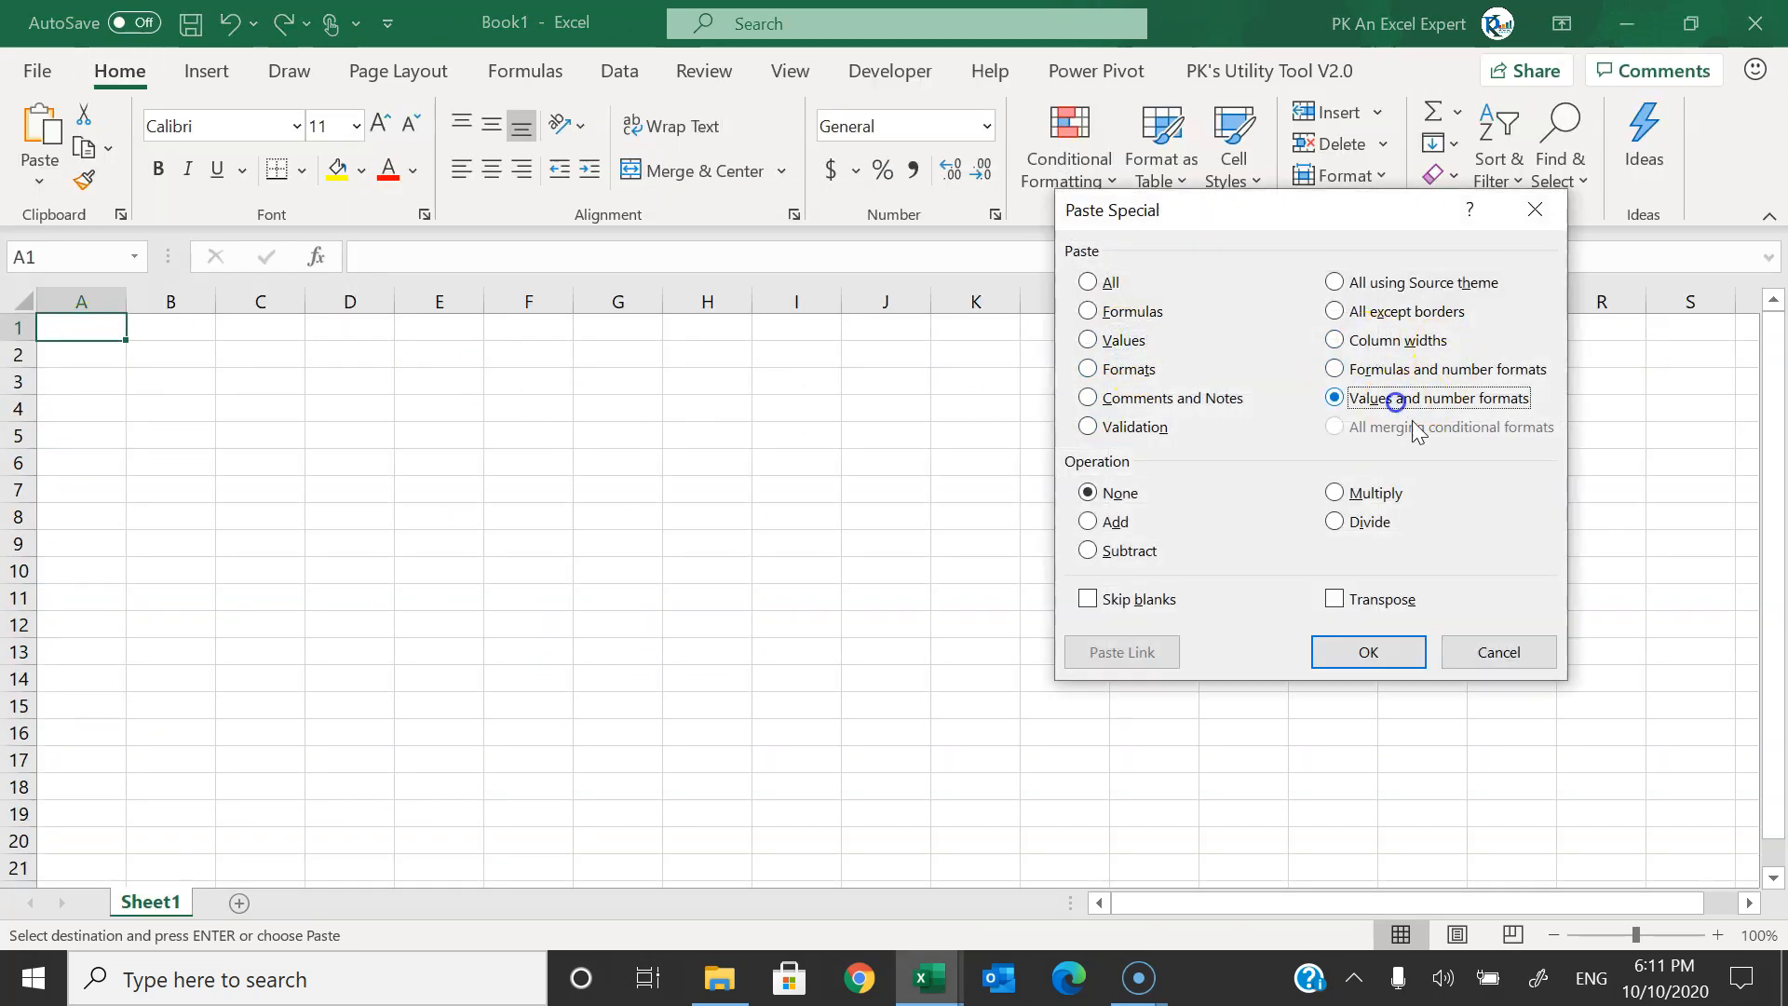
left_click(1368, 651)
- Autofit the widths of columns A to G to the pasted task data
left_click(619, 490)
left_click(350, 328)
key("ctrl+a")
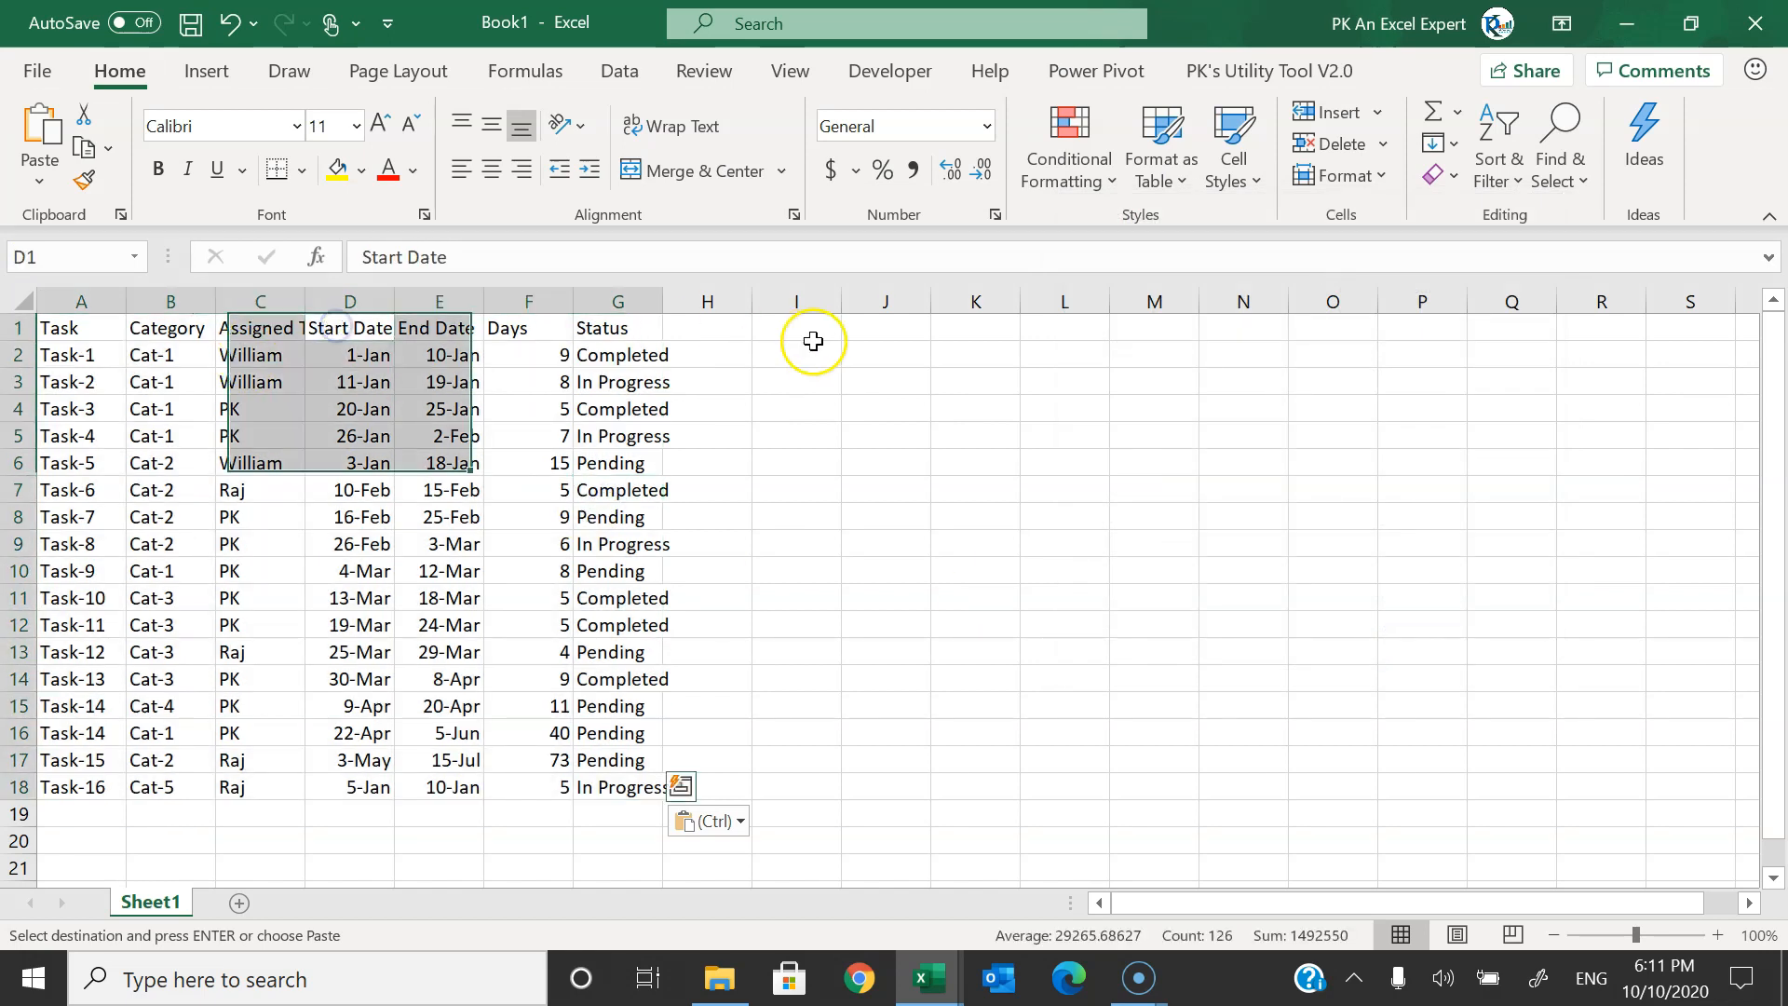
key("ctrl+space")
double_click(663, 301)
left_click(624, 357)
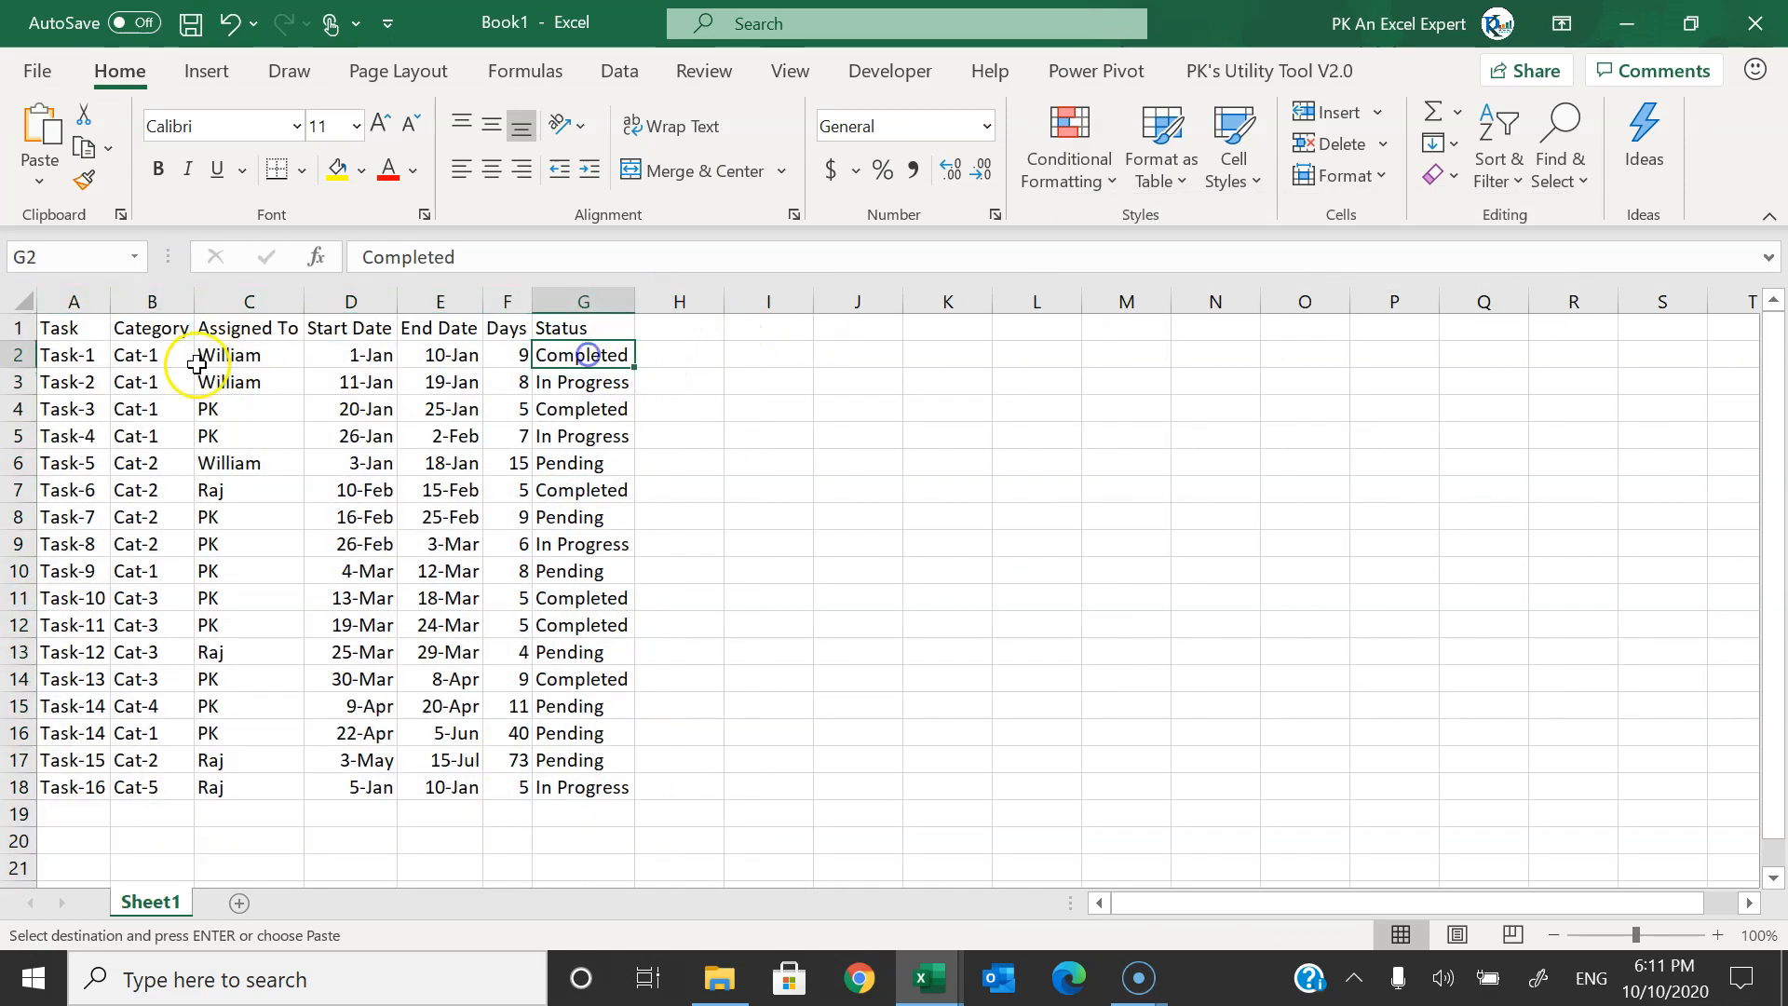
- Convert the task data in A1:G18 into an Excel table with headers
left_click(84, 333)
key("ctrl+a")
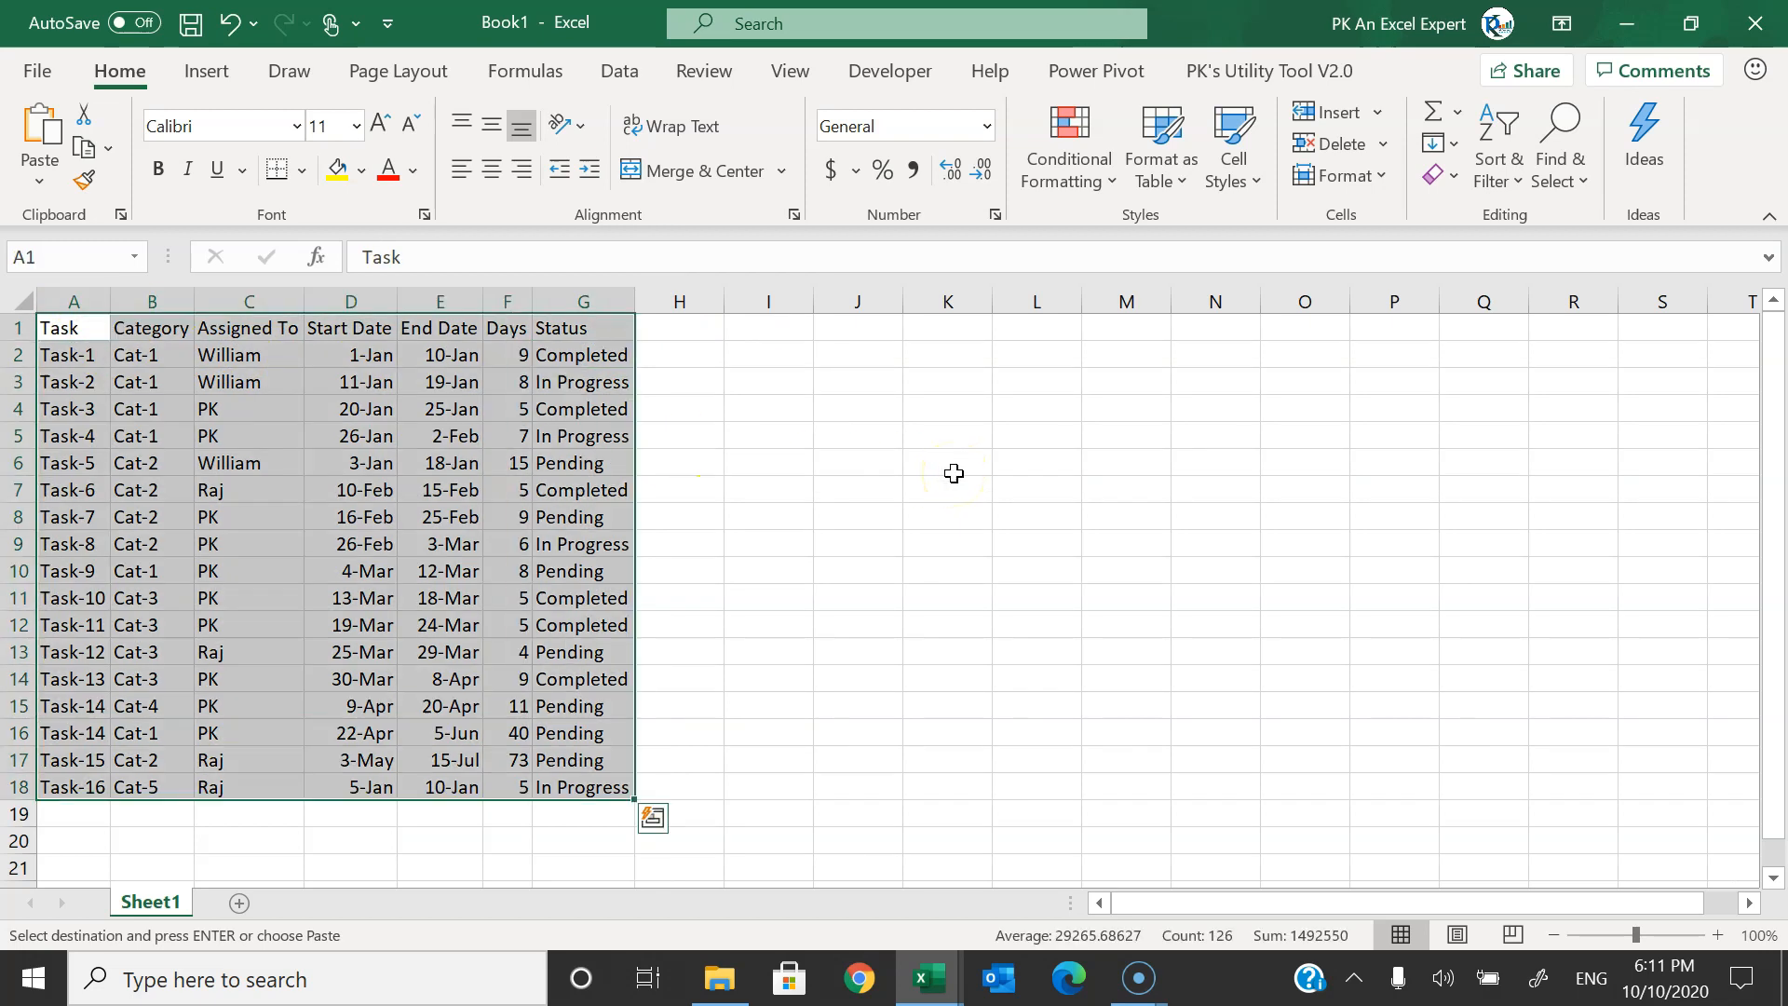
key("ctrl+l")
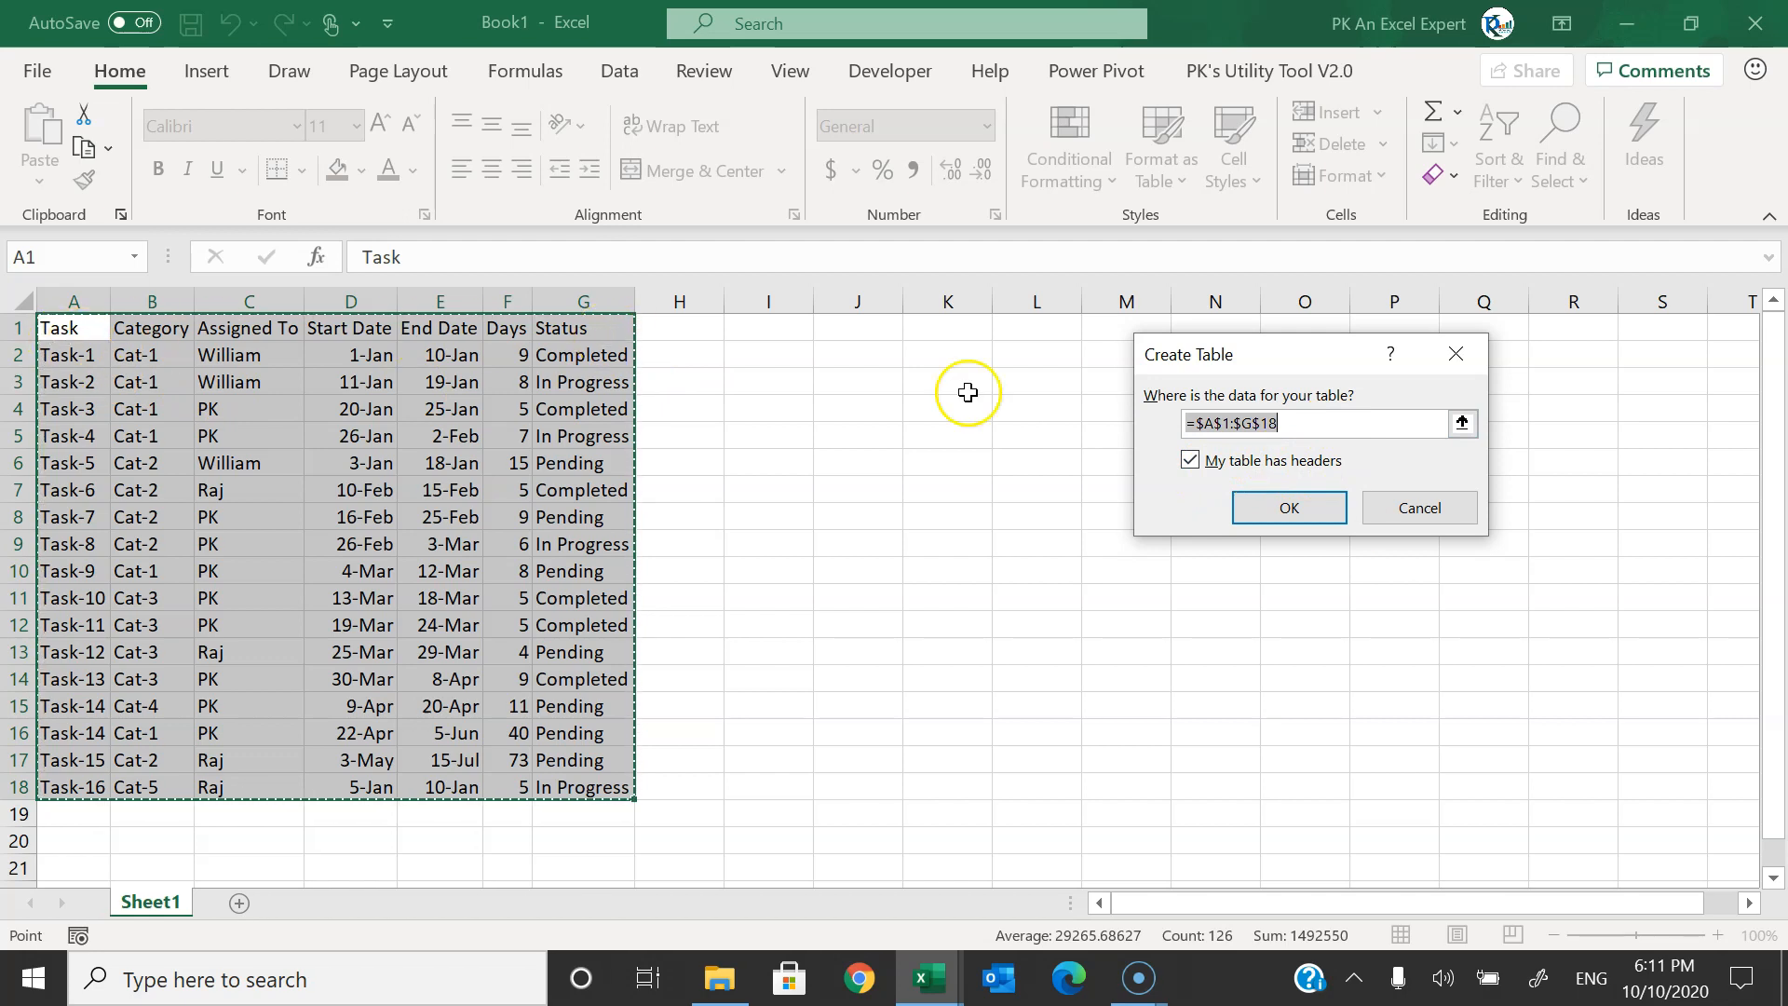
left_click(1297, 510)
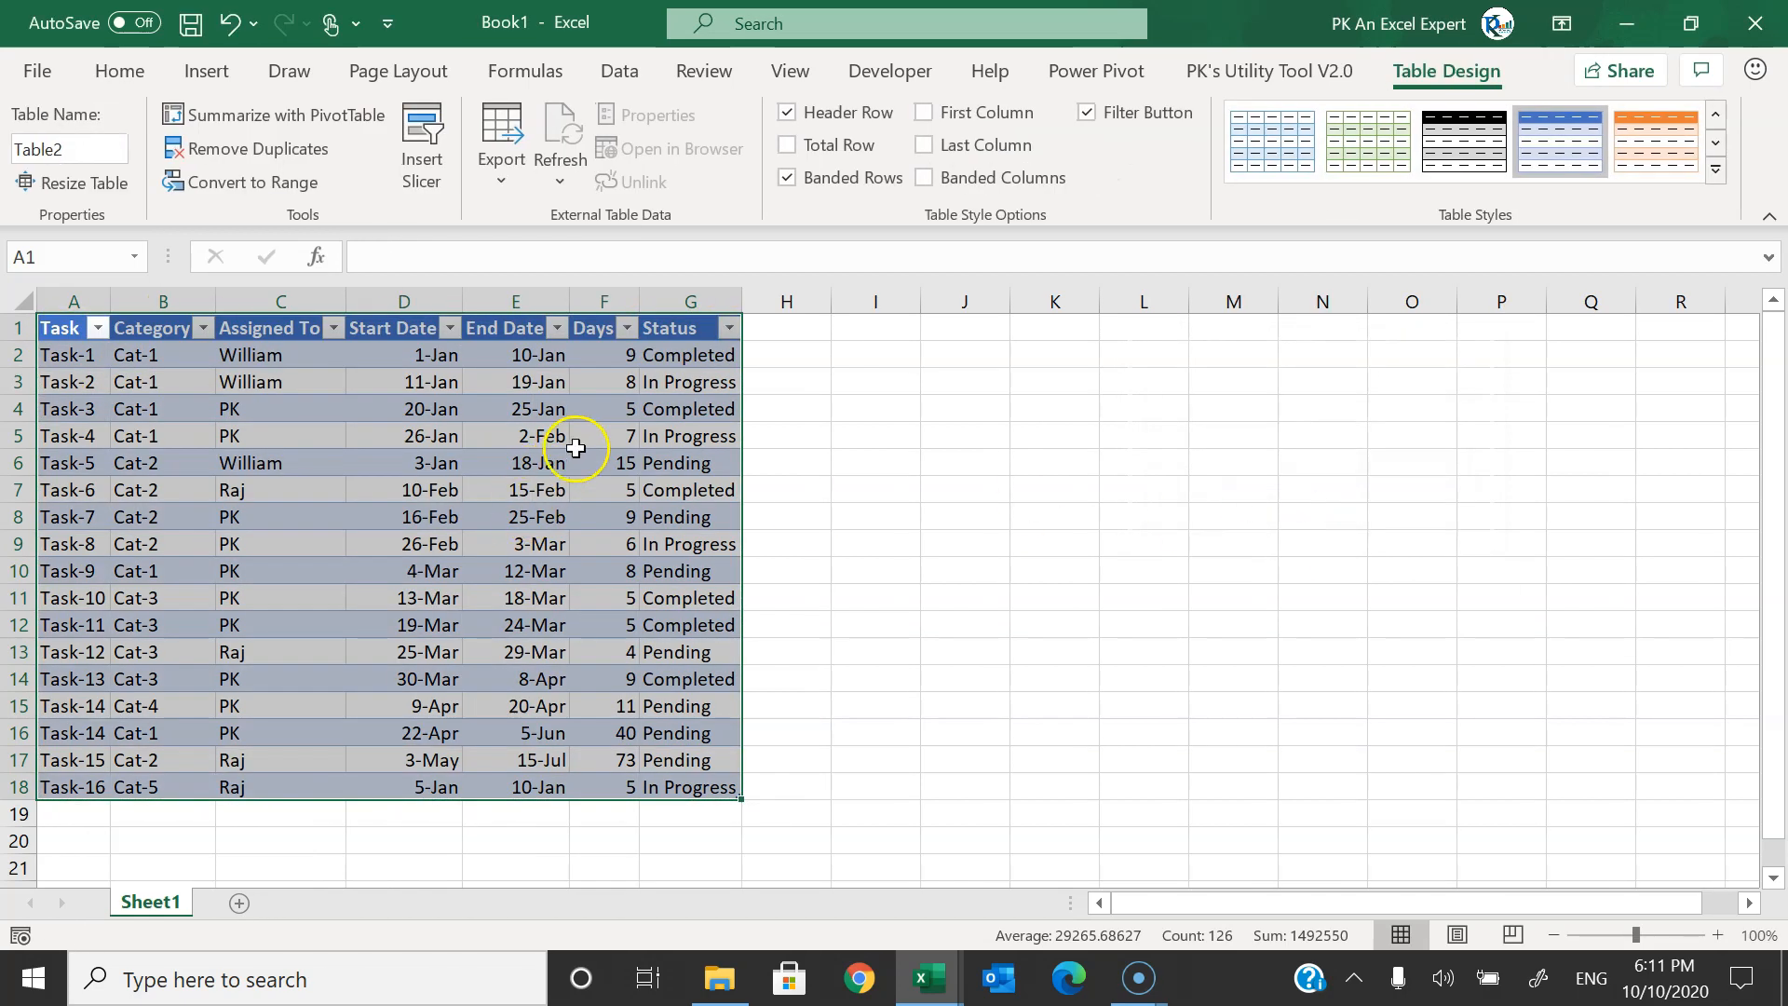
- Name the new table Data and turn off its banded rows
left_click(576, 445)
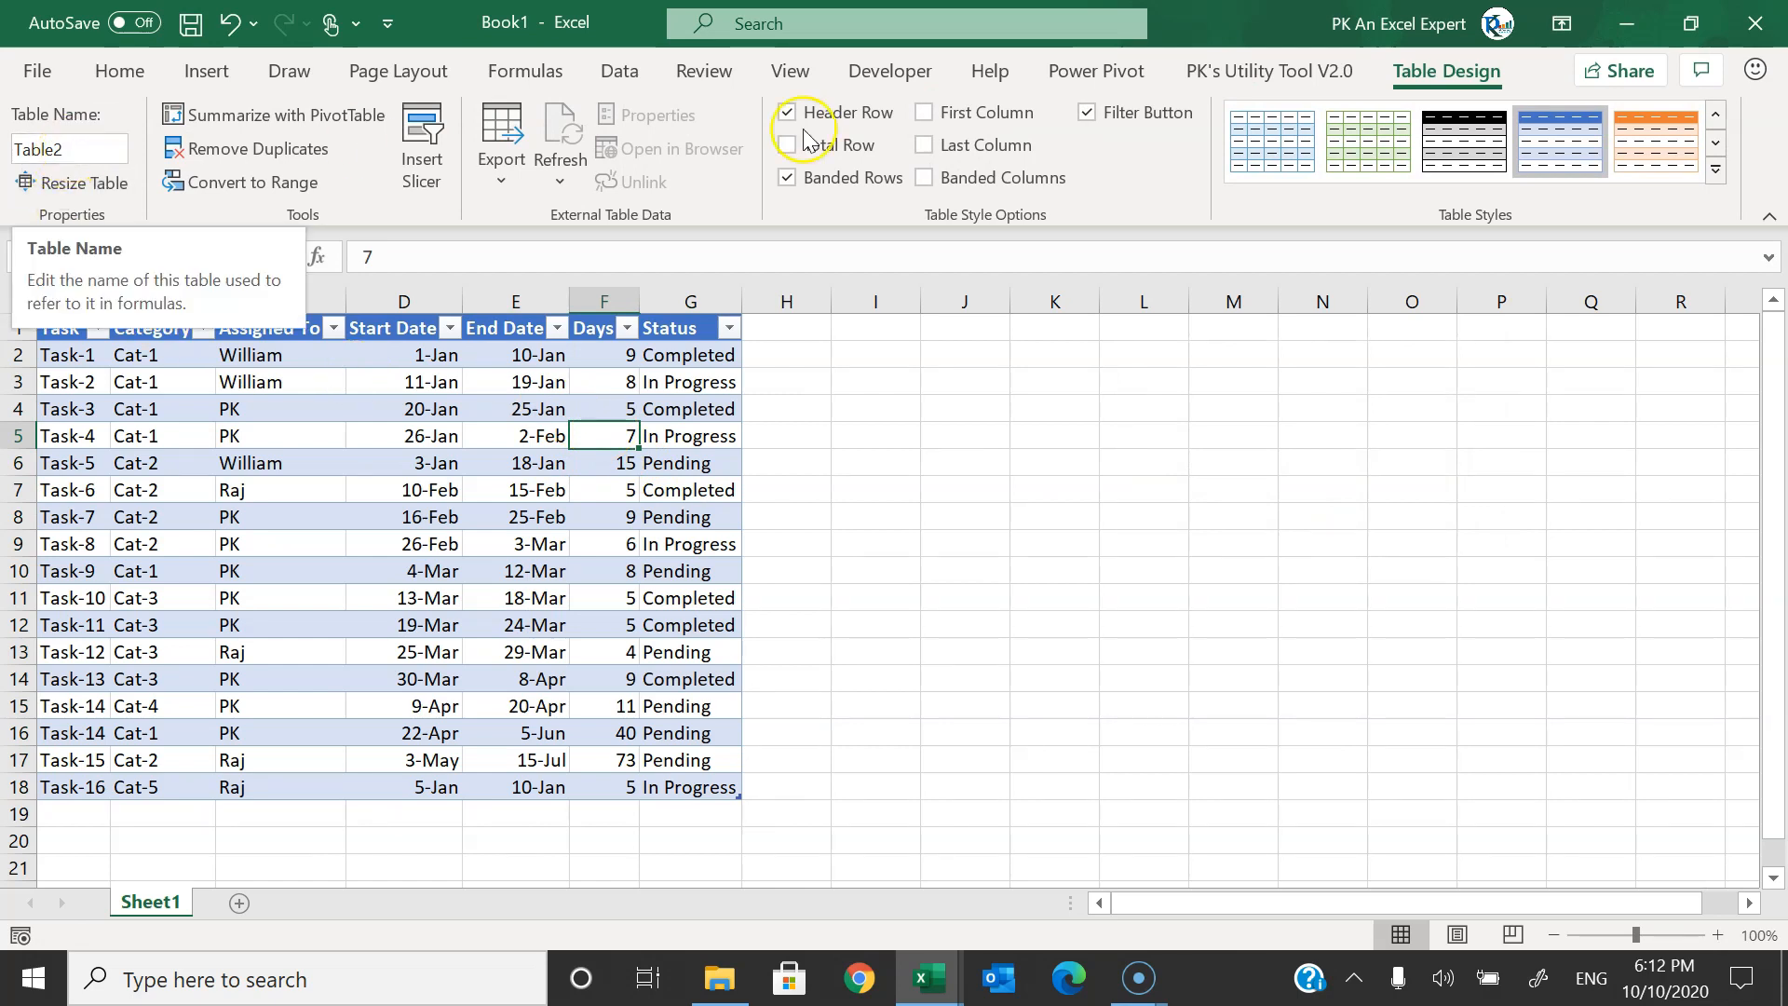
left_click(75, 149)
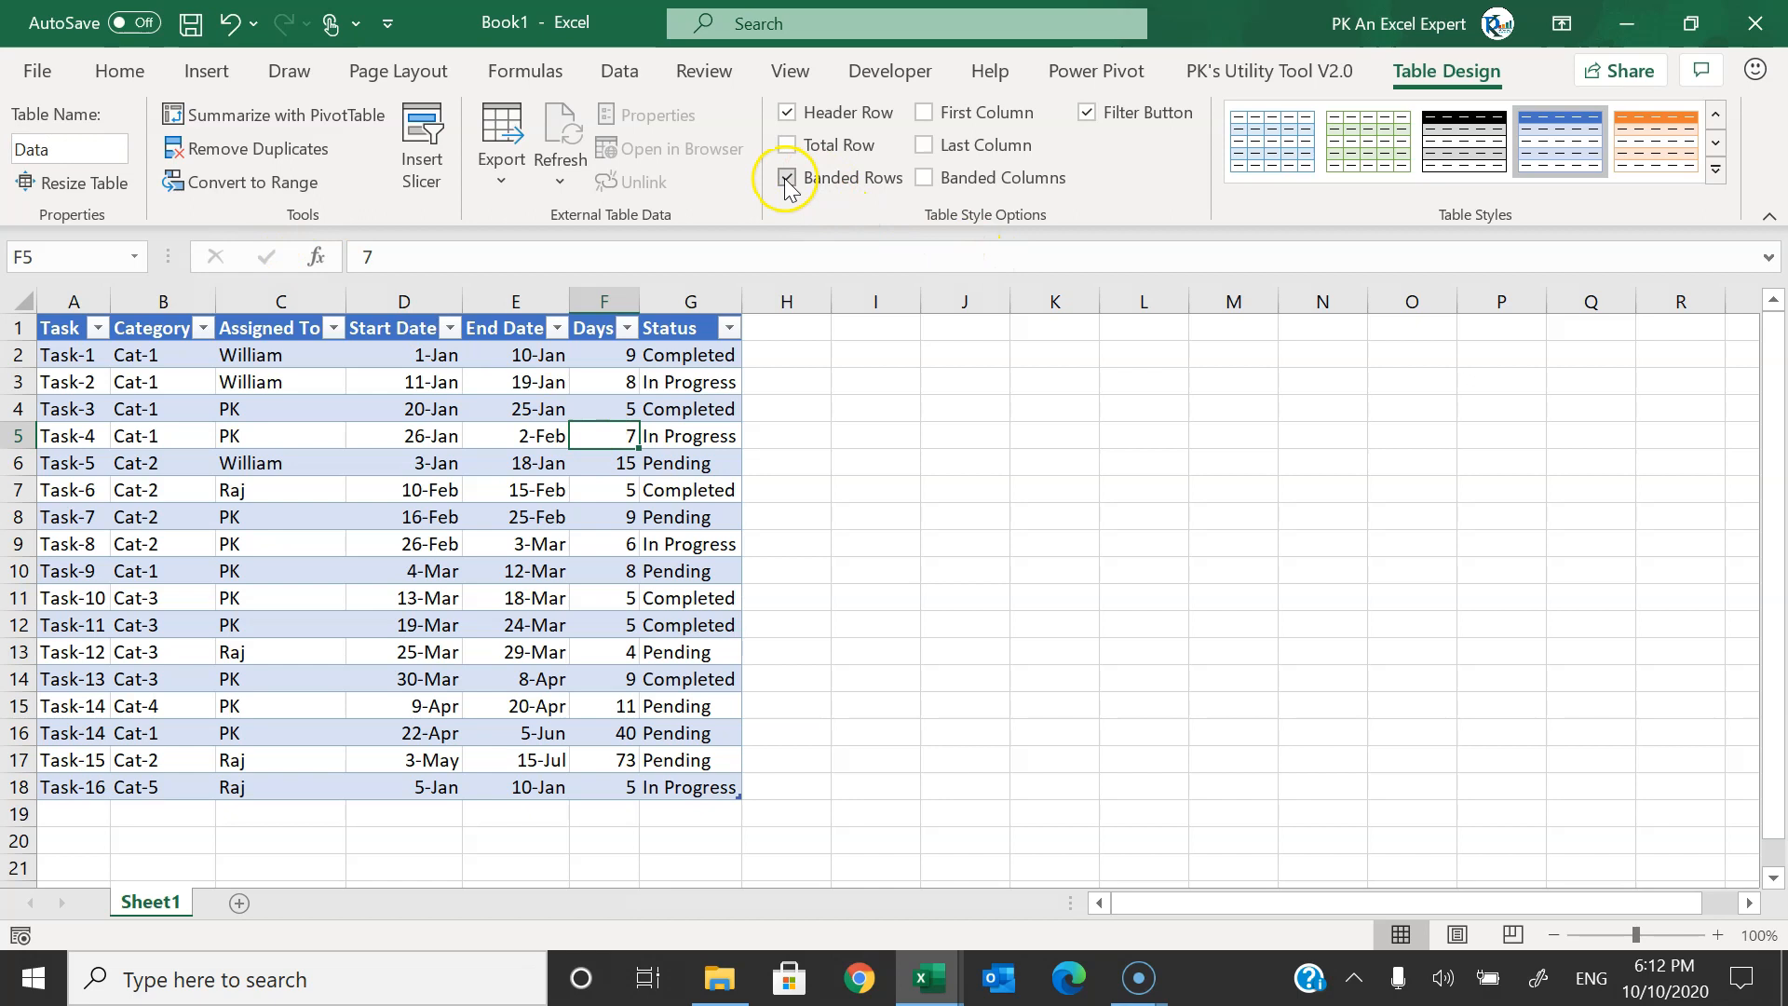
left_click(831, 189)
left_click(866, 463)
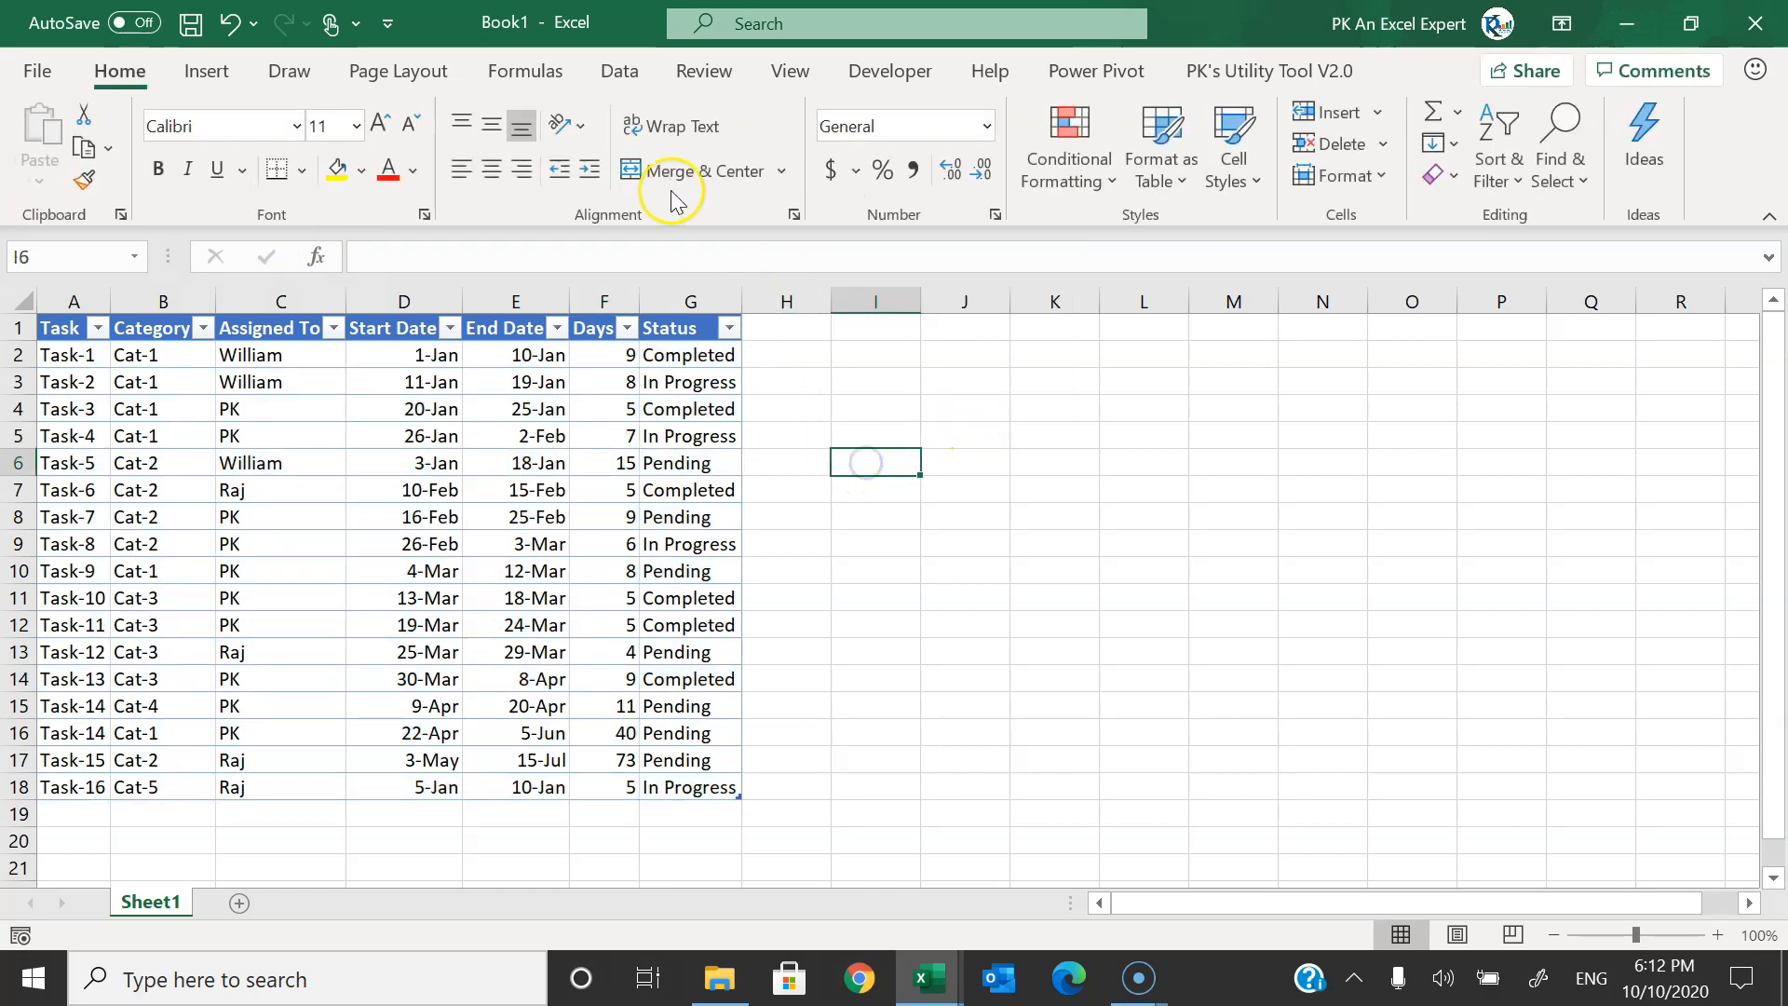
- Hide the gridlines of Sheet1 and remove the filter buttons from the table's header row
left_click(793, 71)
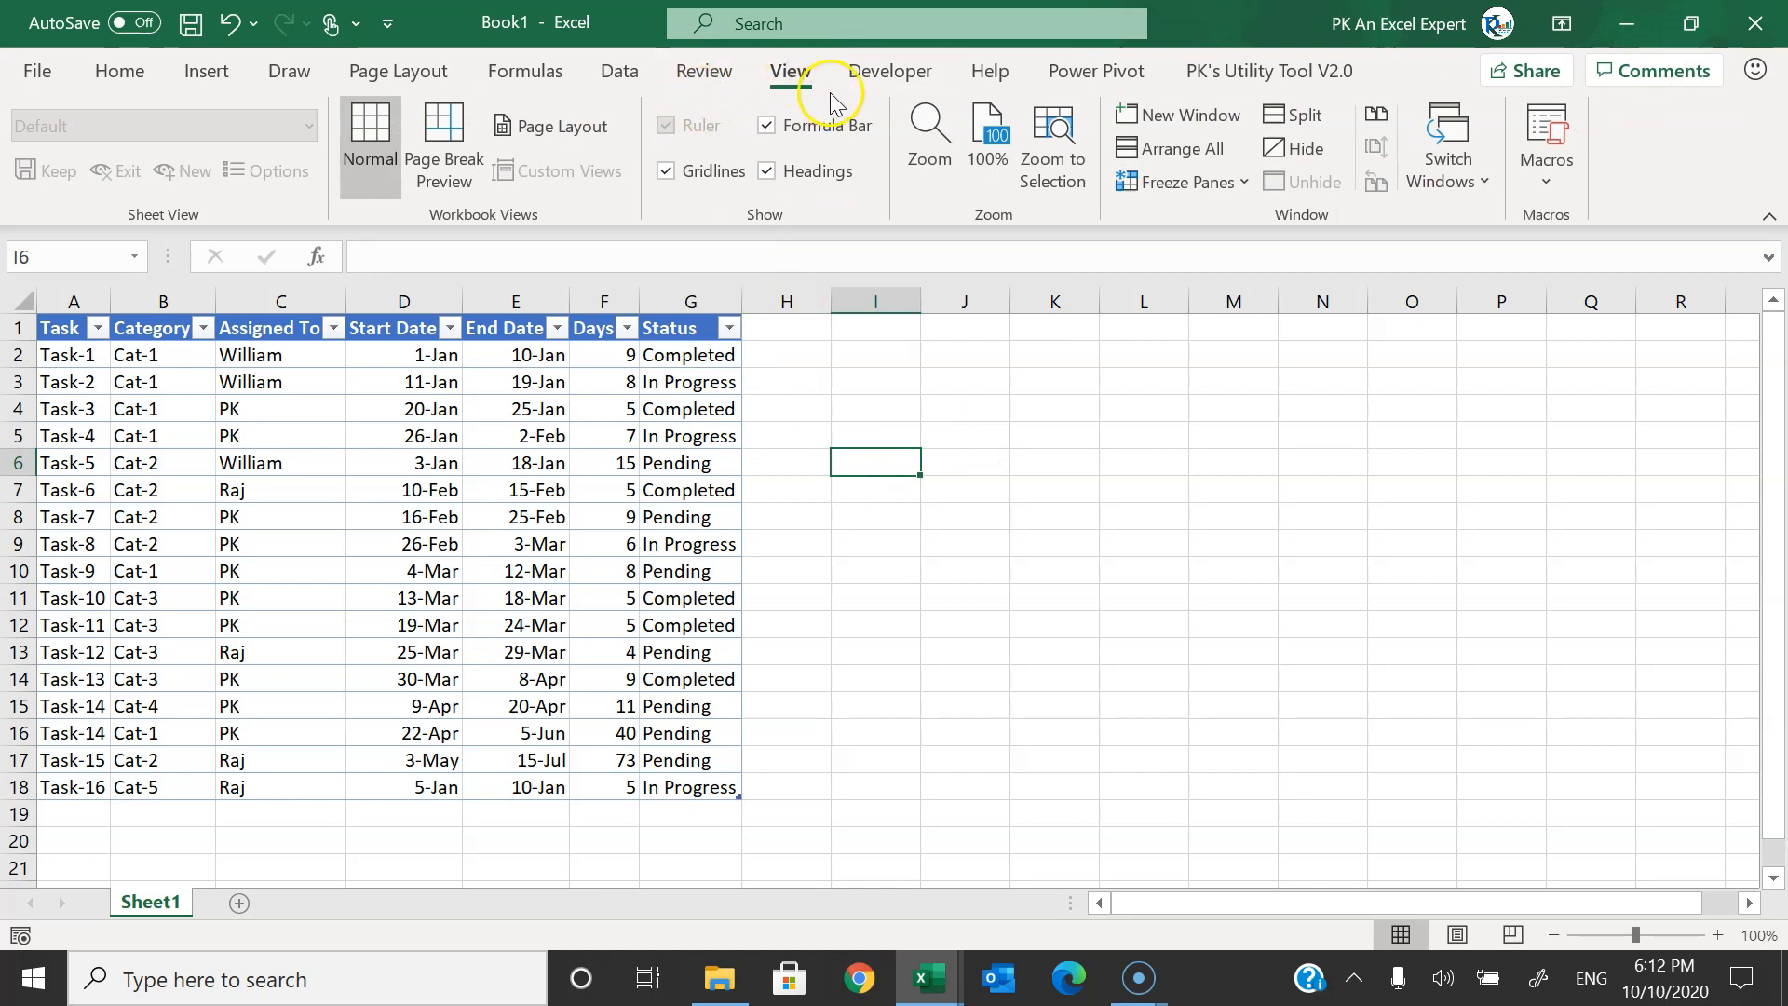
left_click(685, 177)
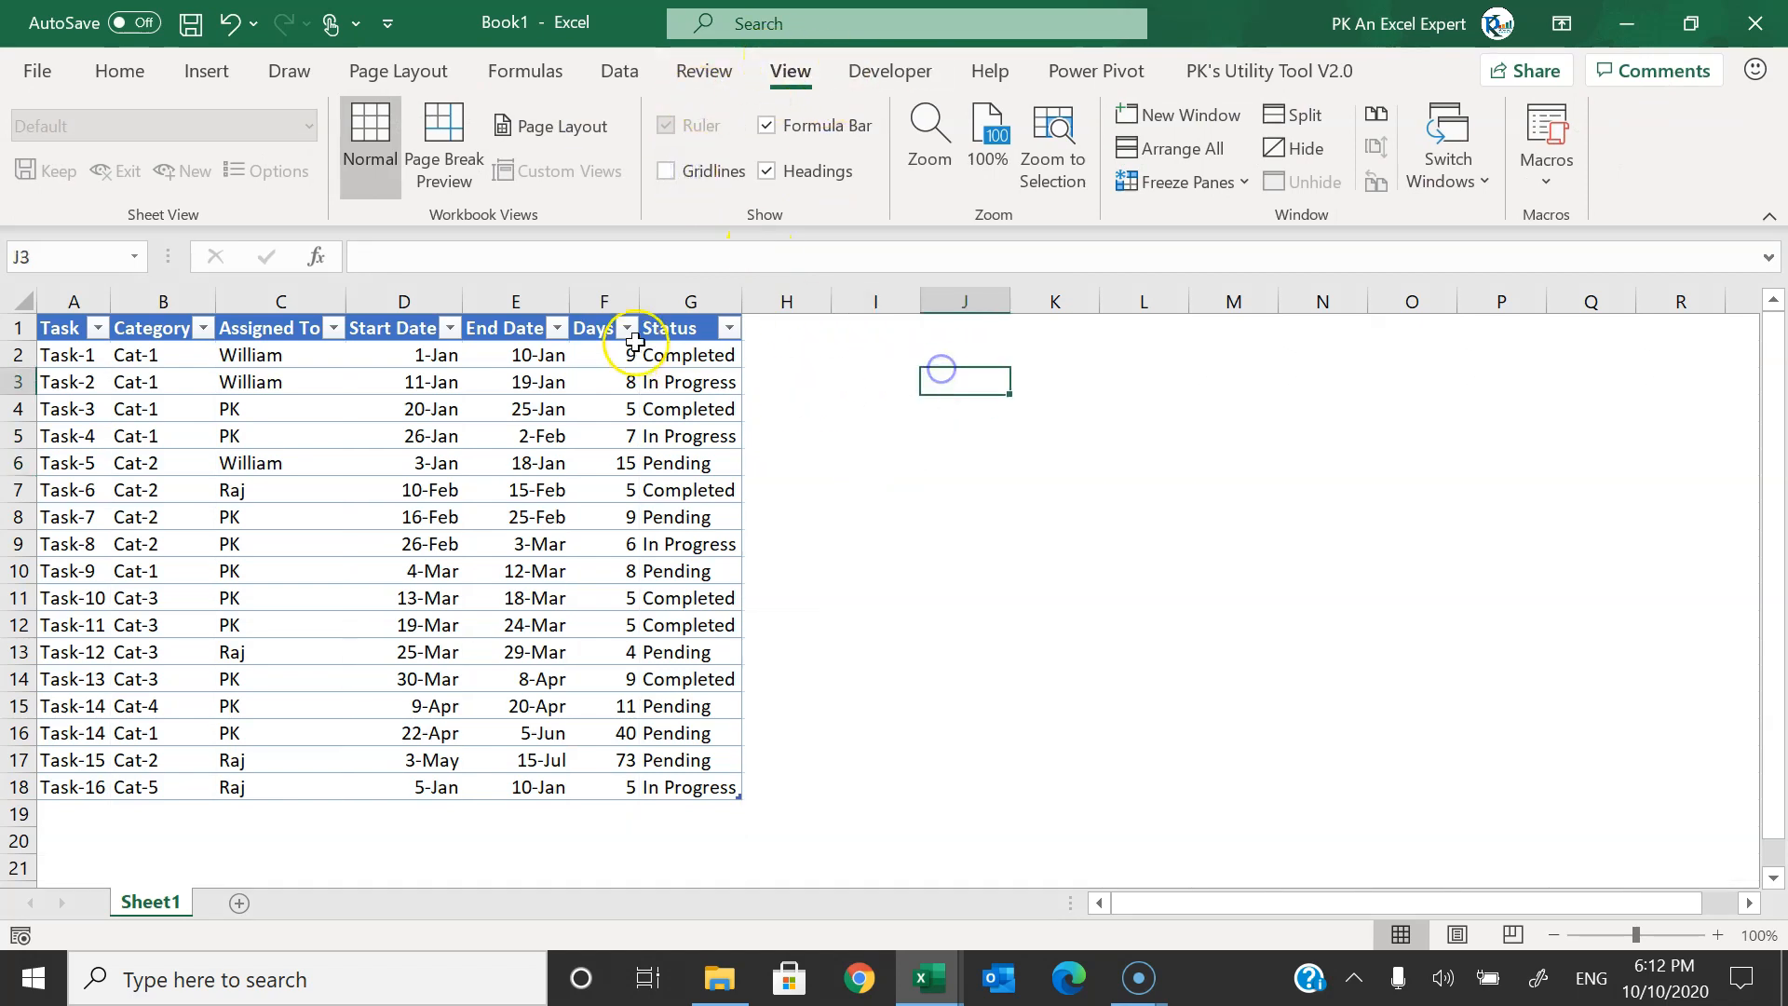
left_click(681, 330)
key("ctrl+shift+l")
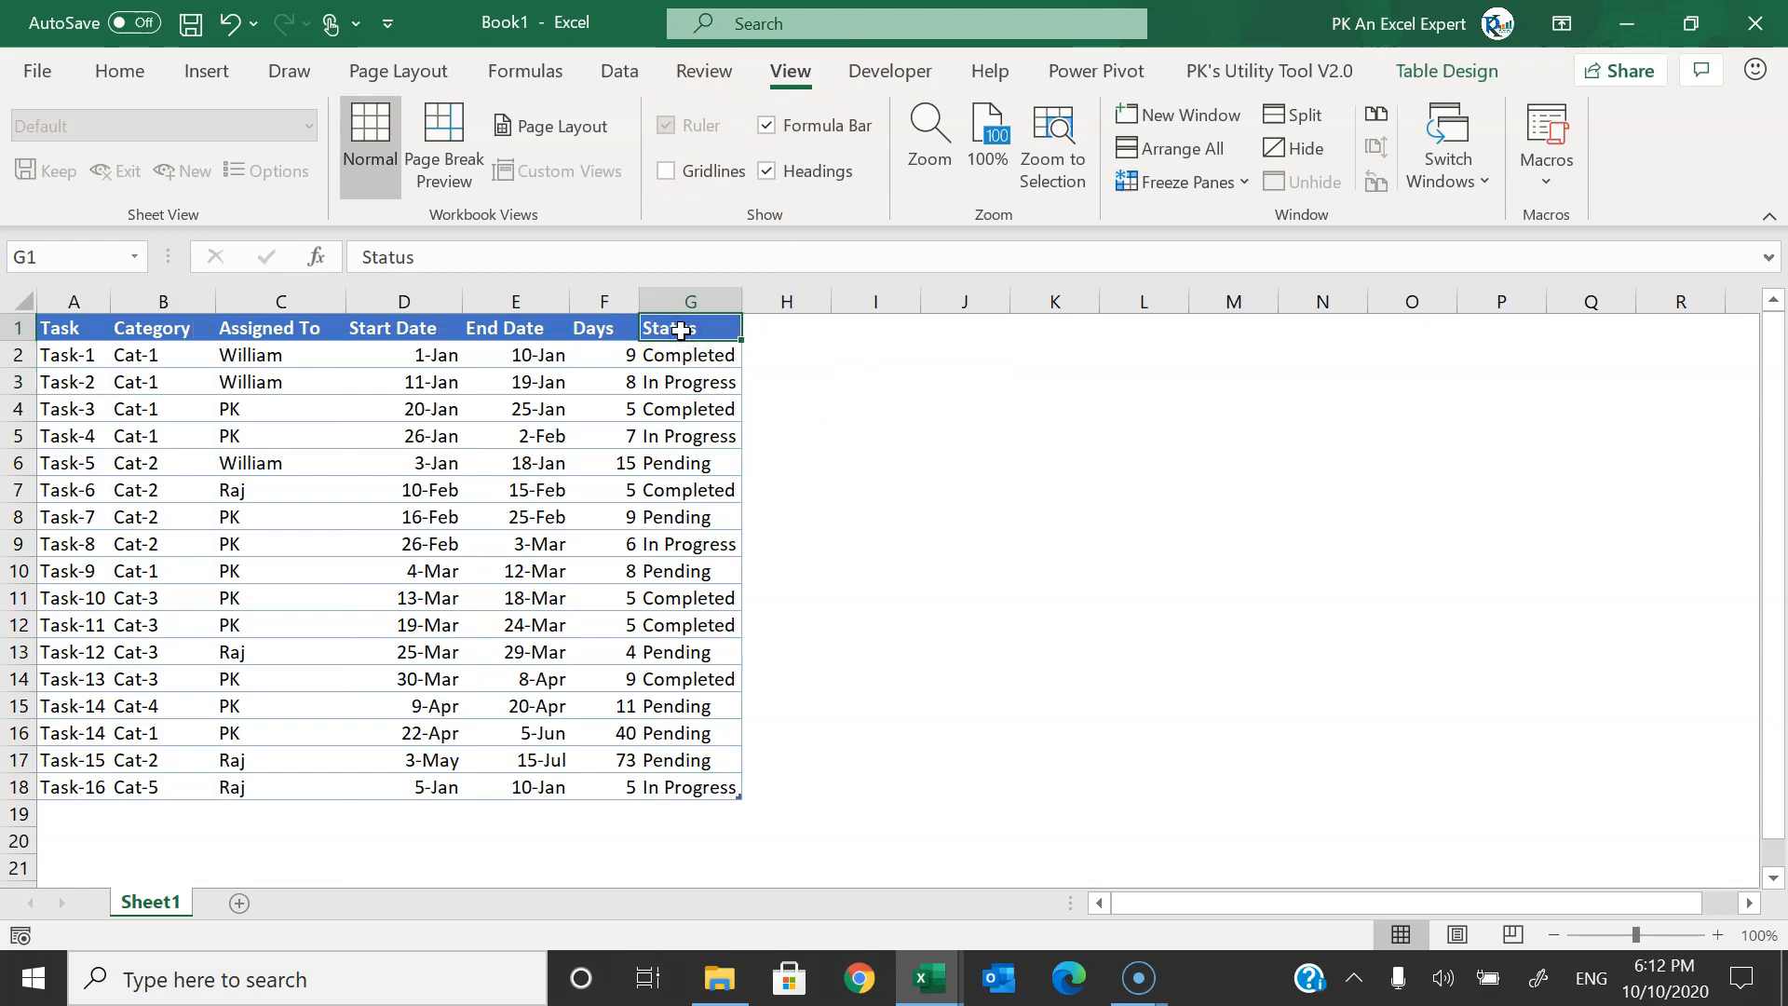
left_click(605, 355)
left_click(471, 330)
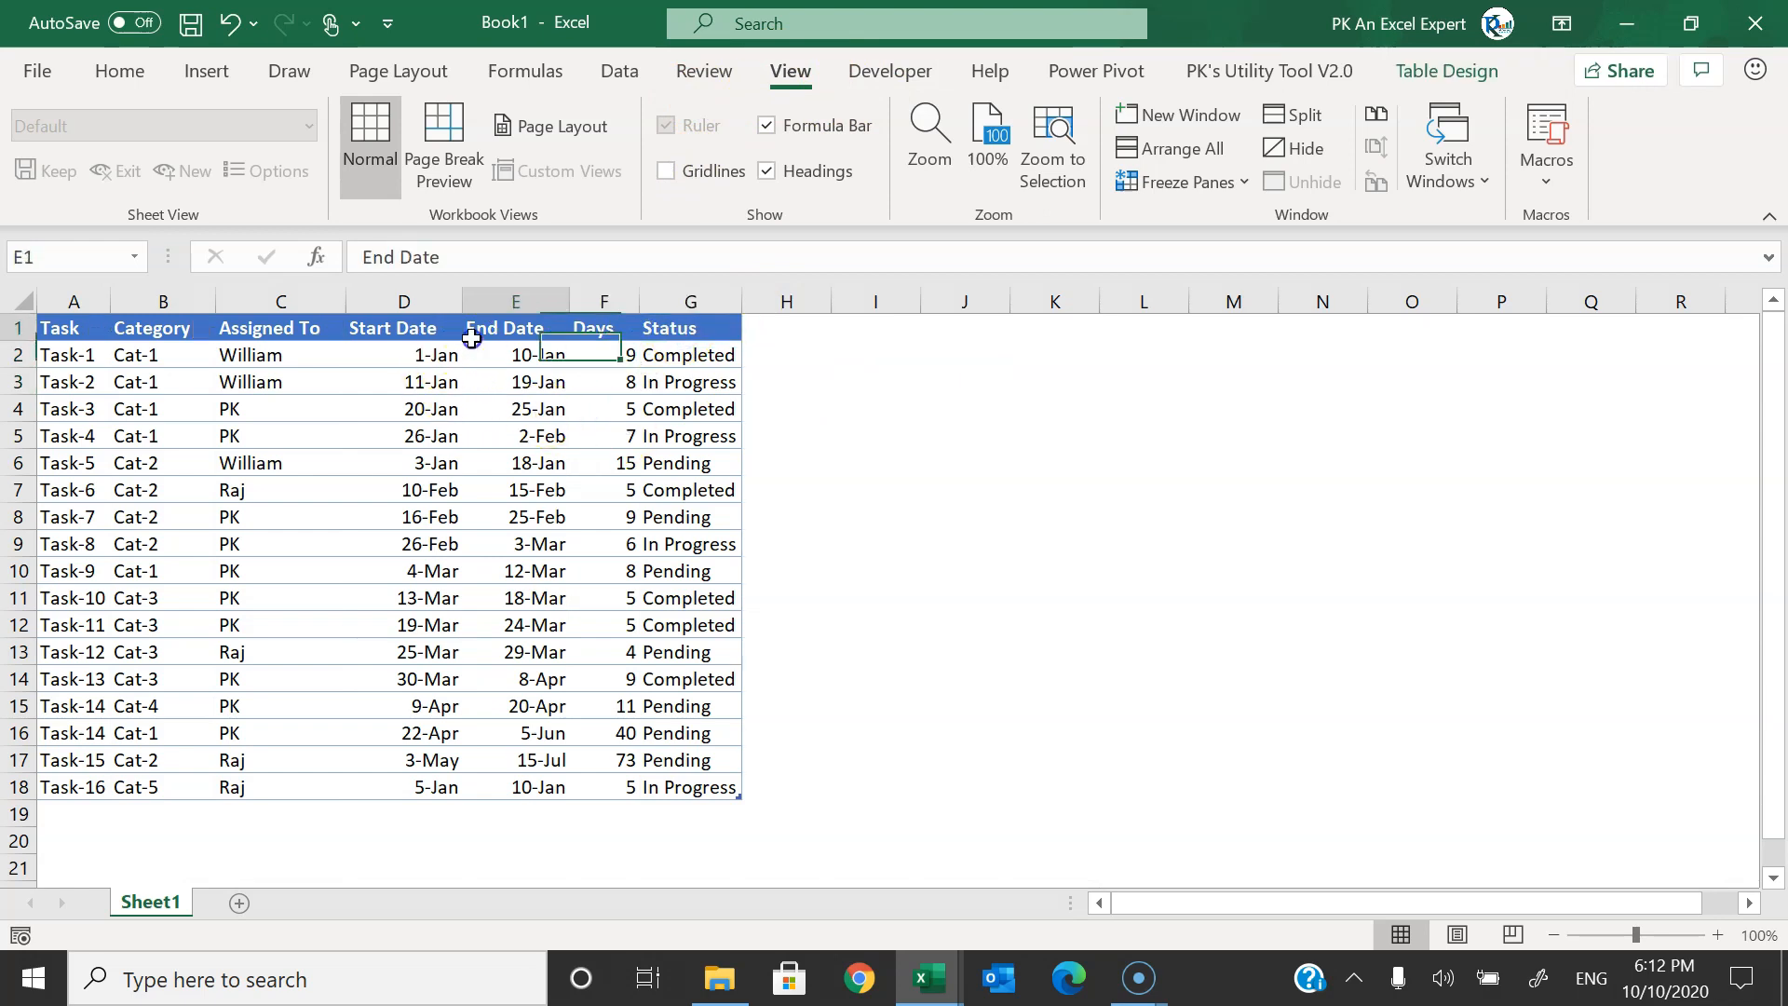
- Add the Data table to the Power Pivot data model
left_click(1124, 75)
left_click(305, 182)
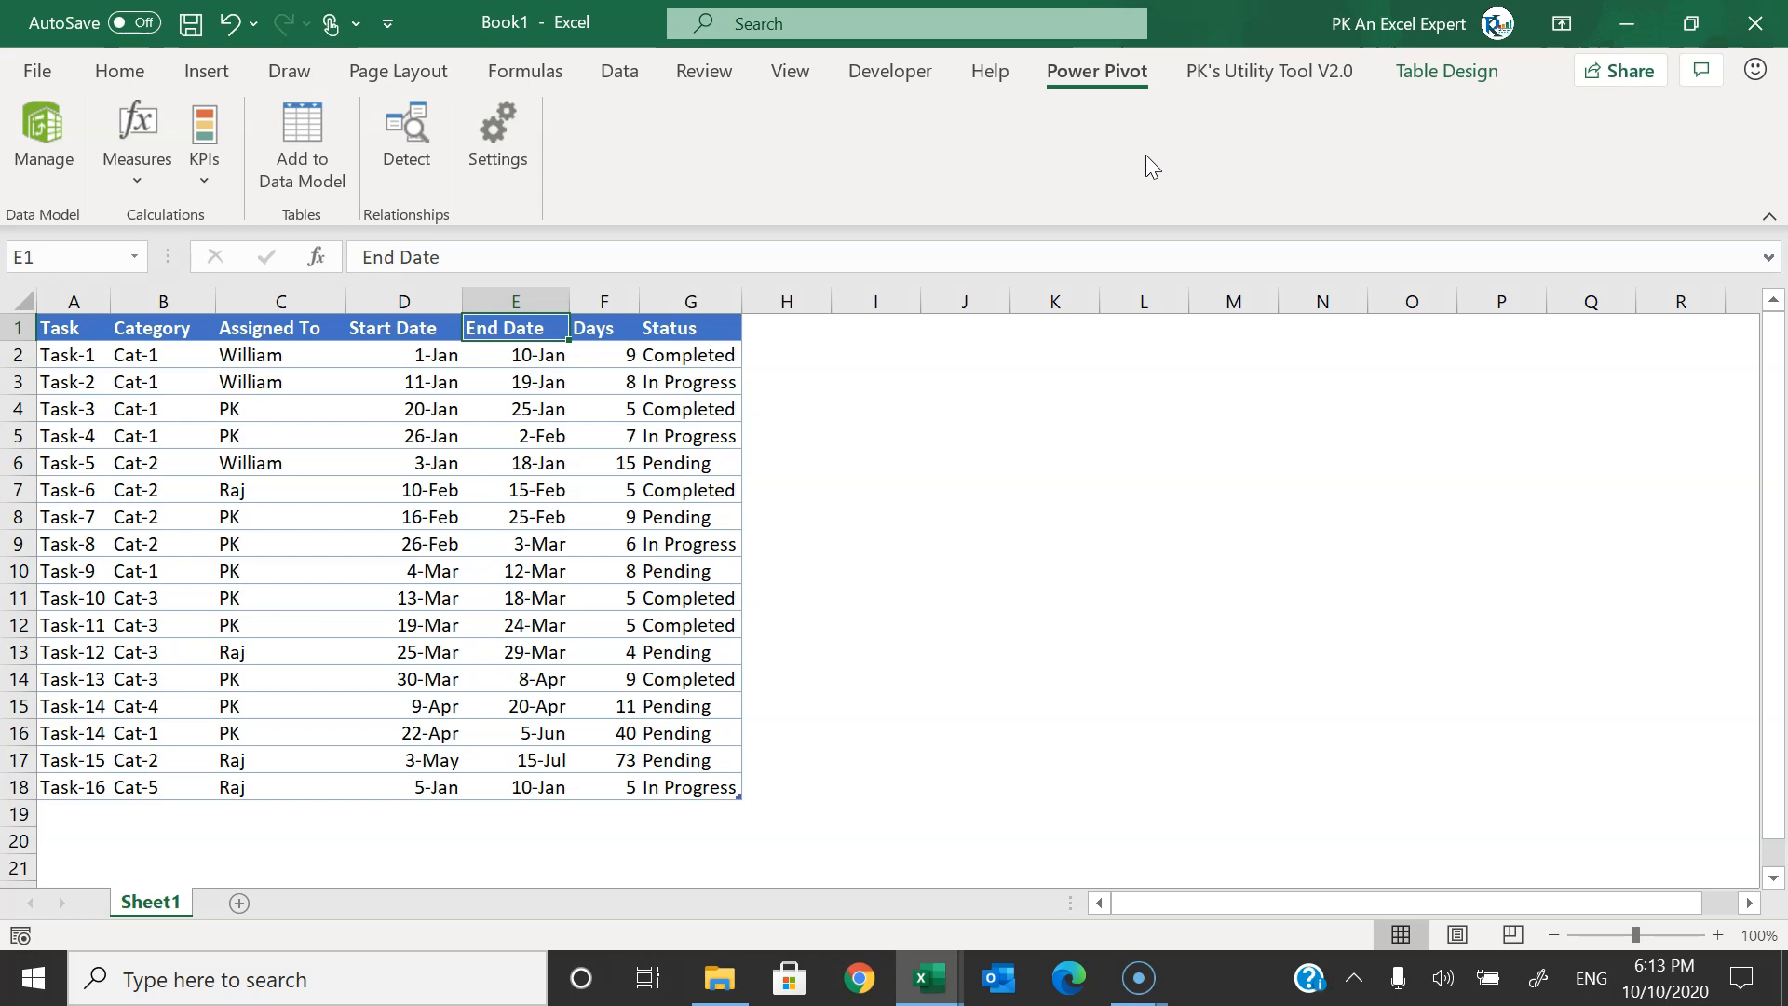
left_click(381, 352)
left_click(196, 350)
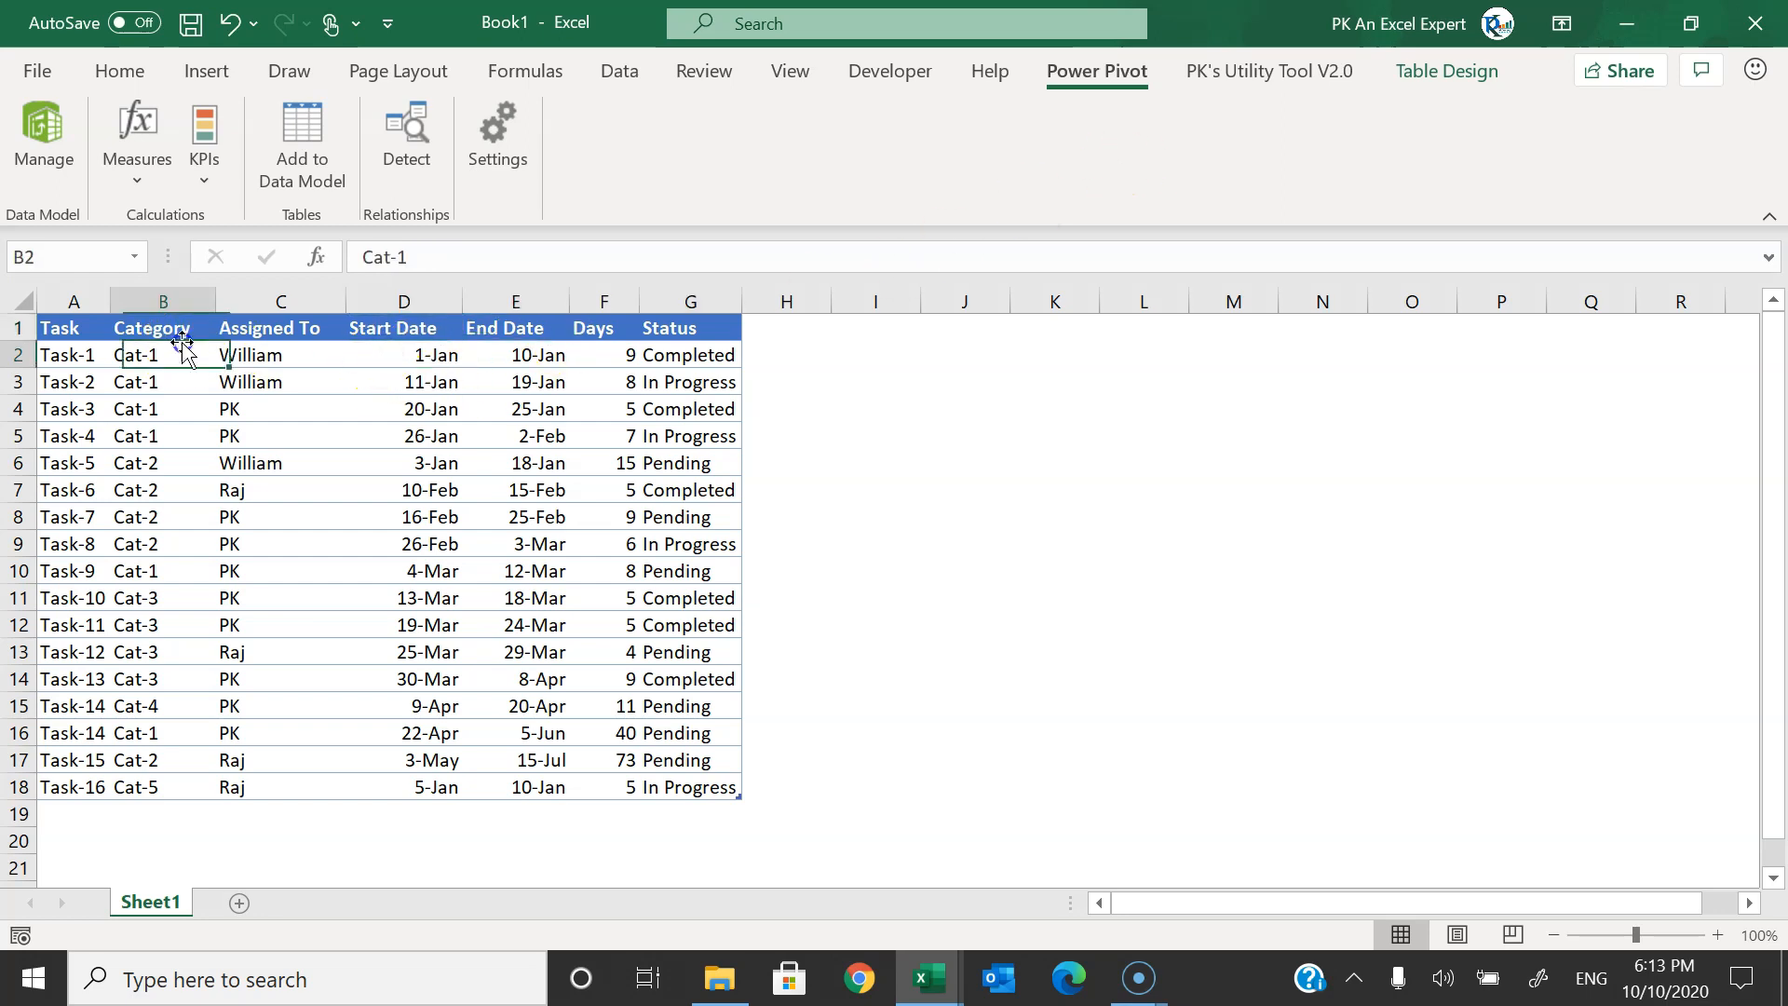
left_click(323, 149)
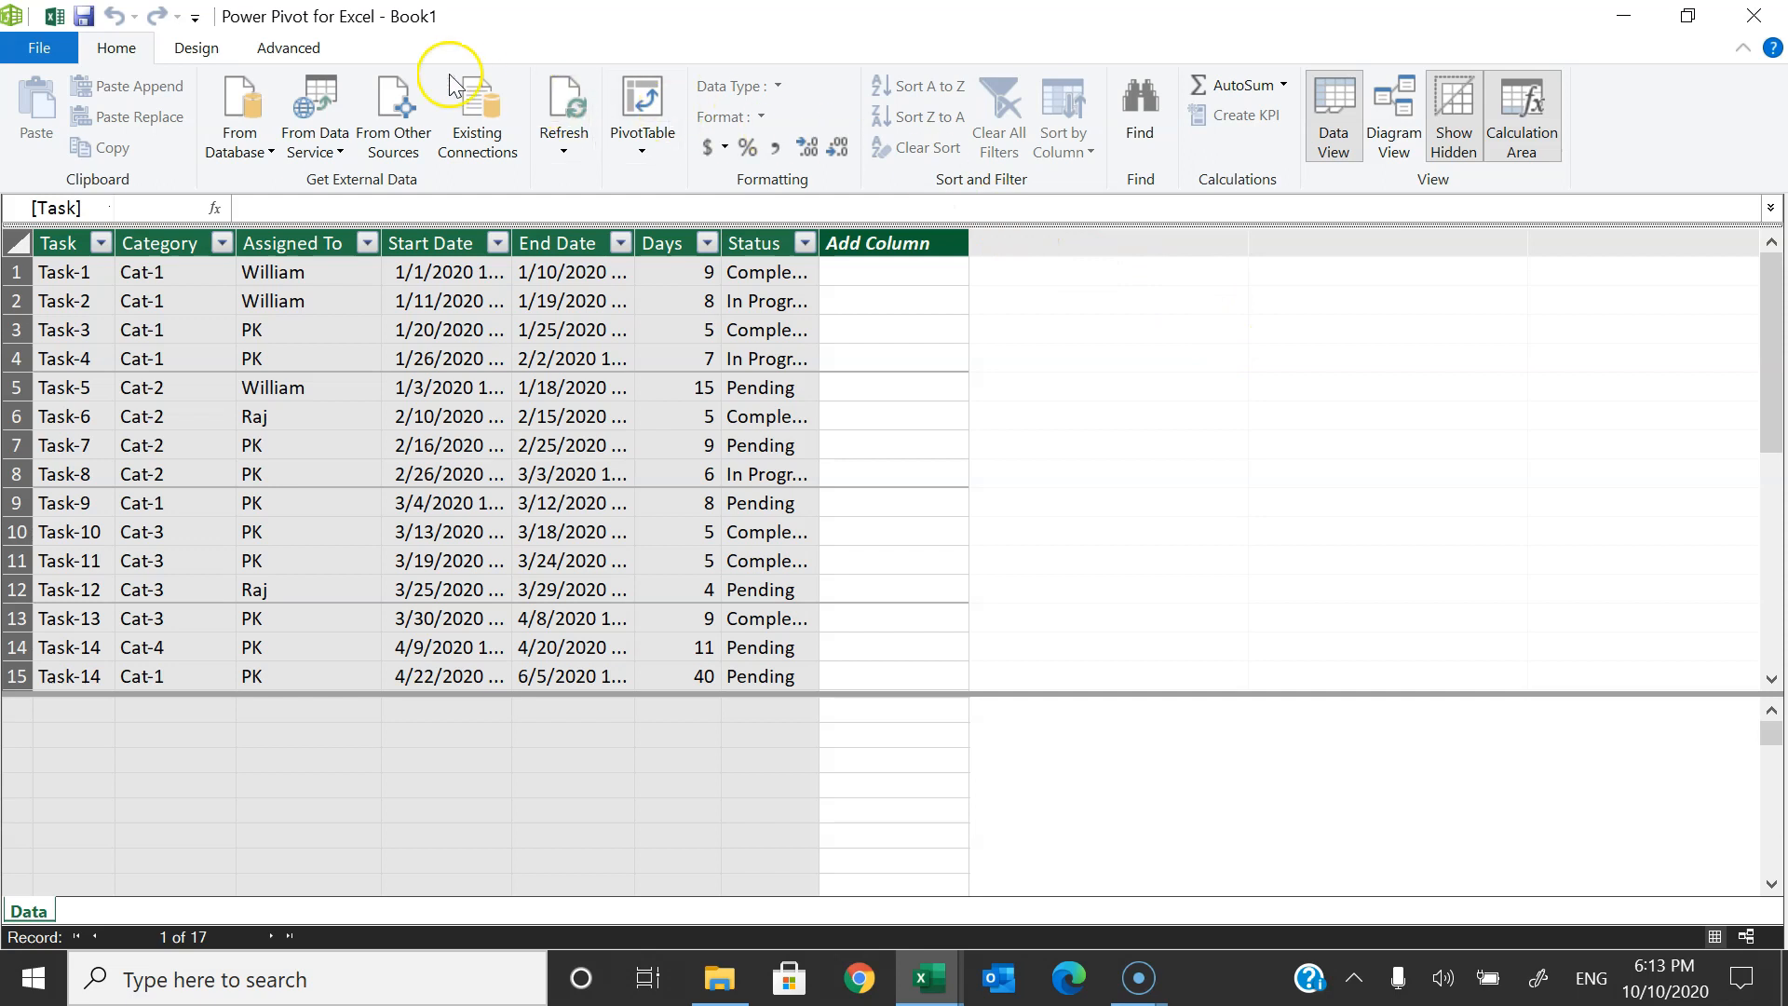
- Create a new date table in the data model and widen its Date column
left_click(199, 51)
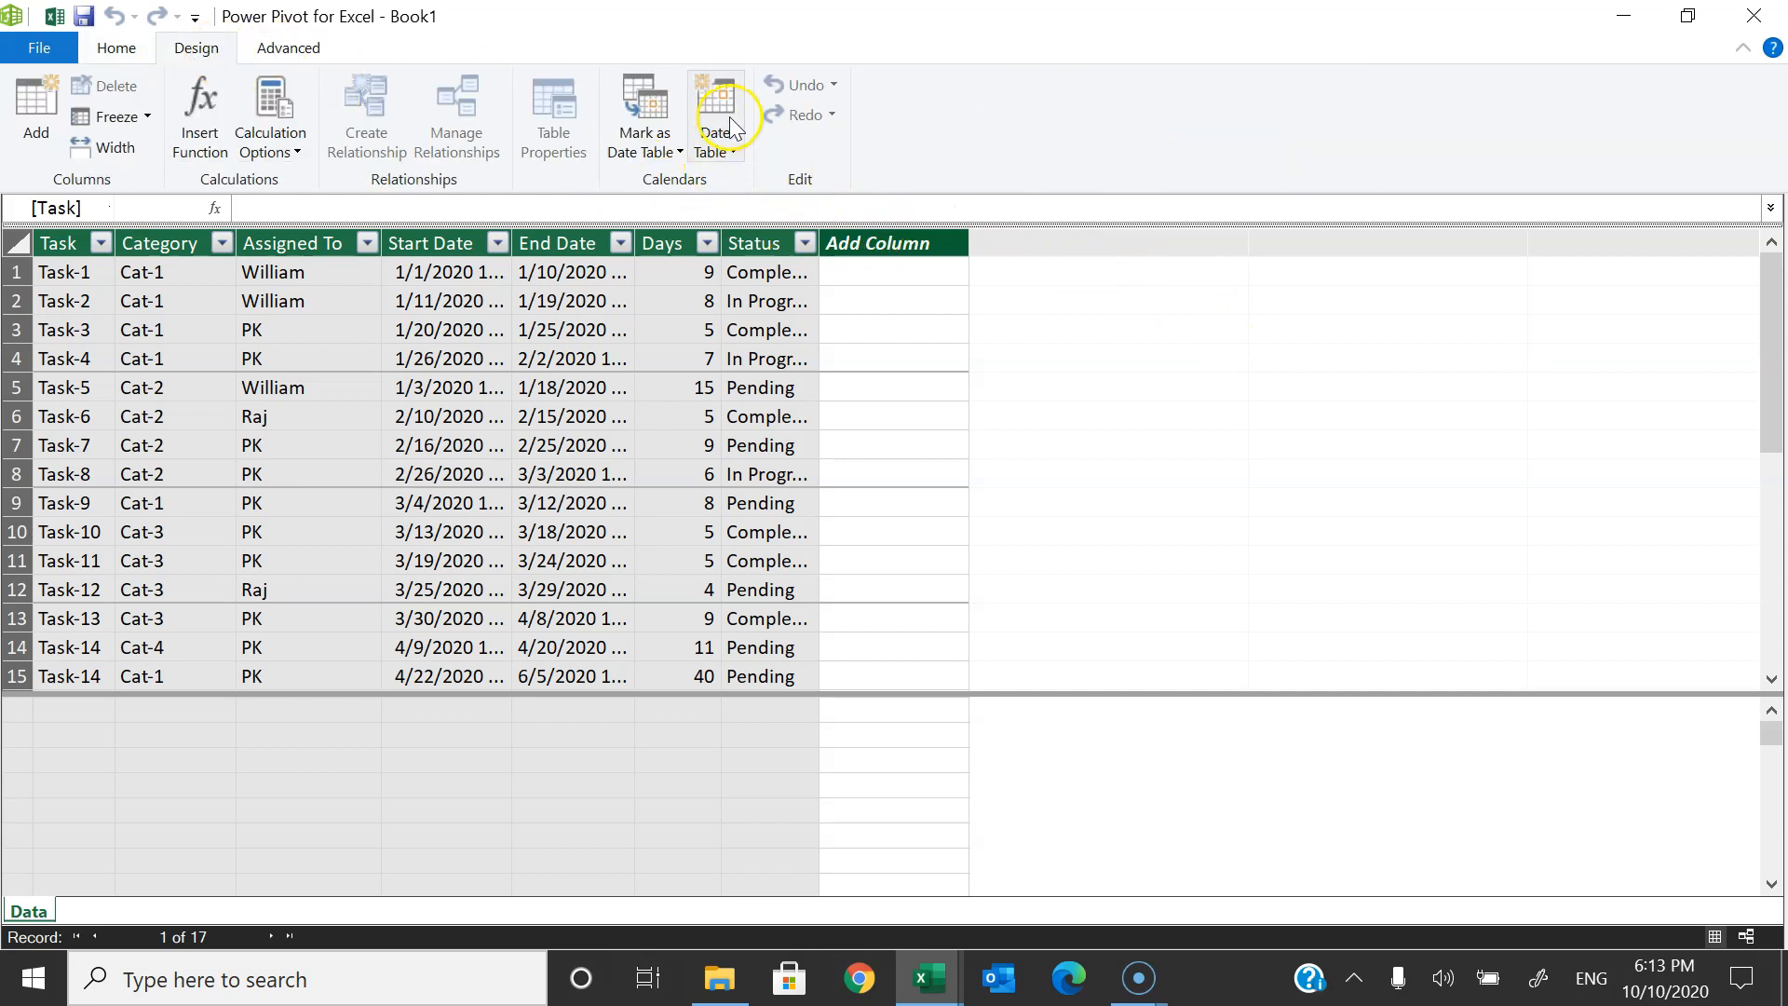
left_click(722, 159)
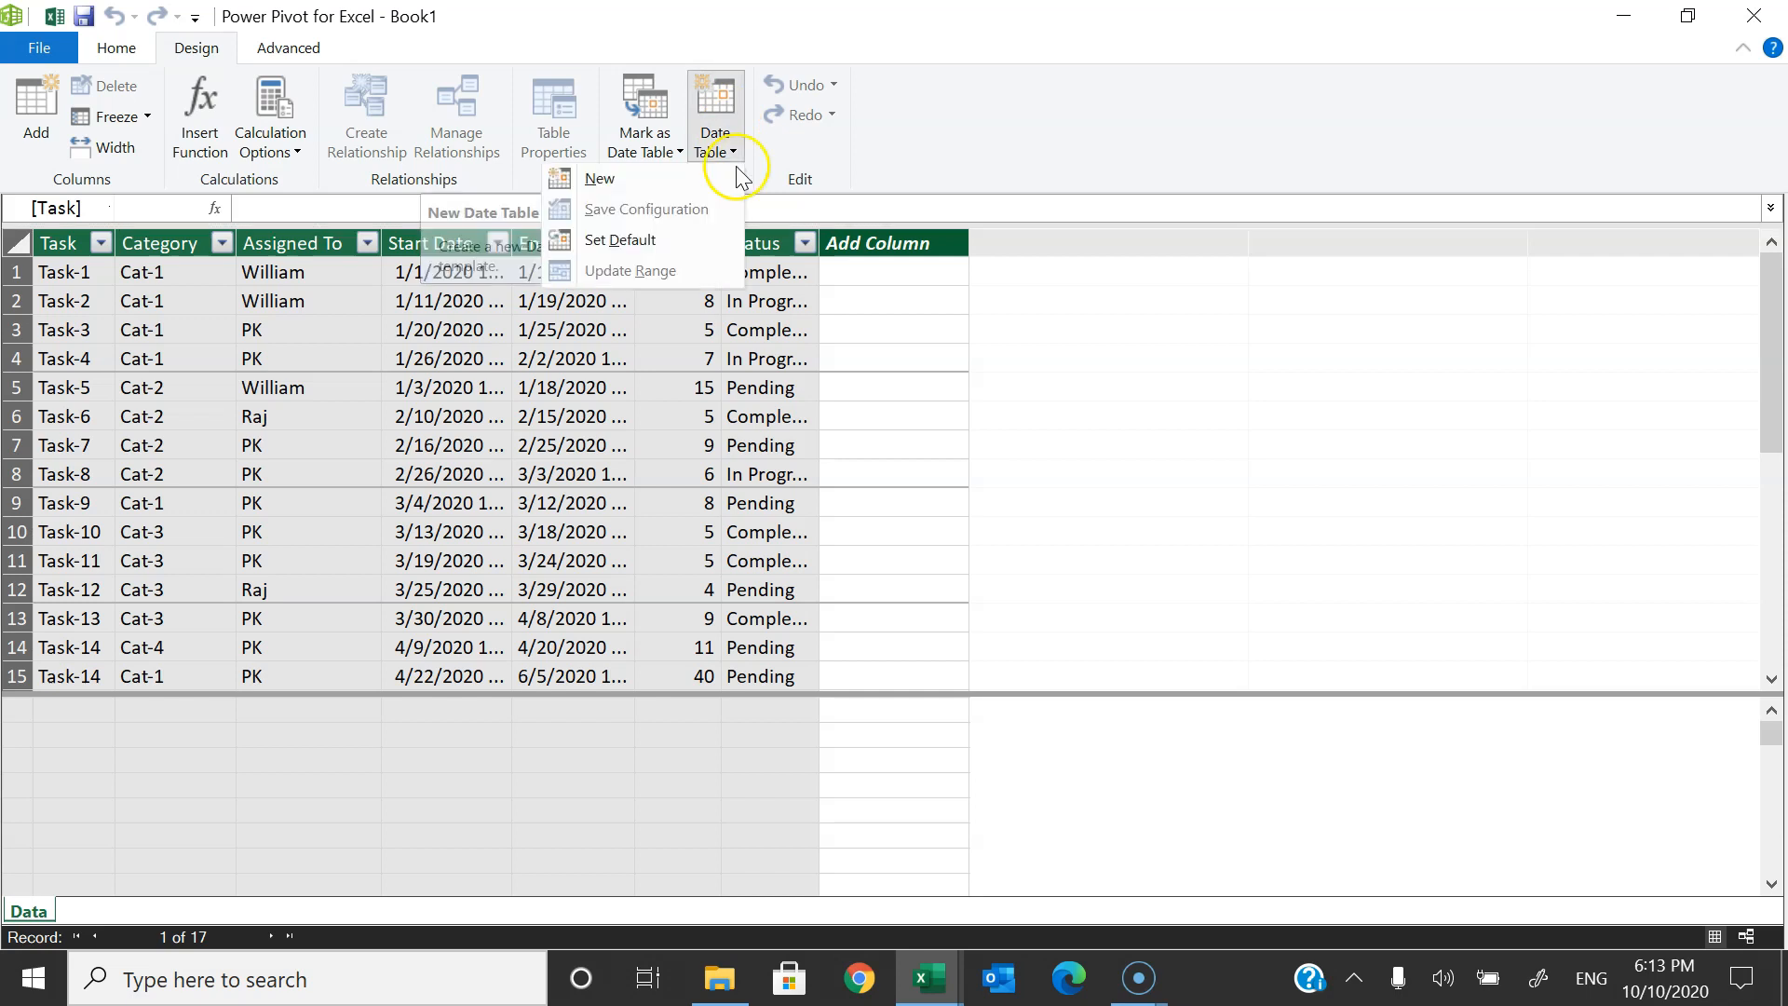
left_click(672, 182)
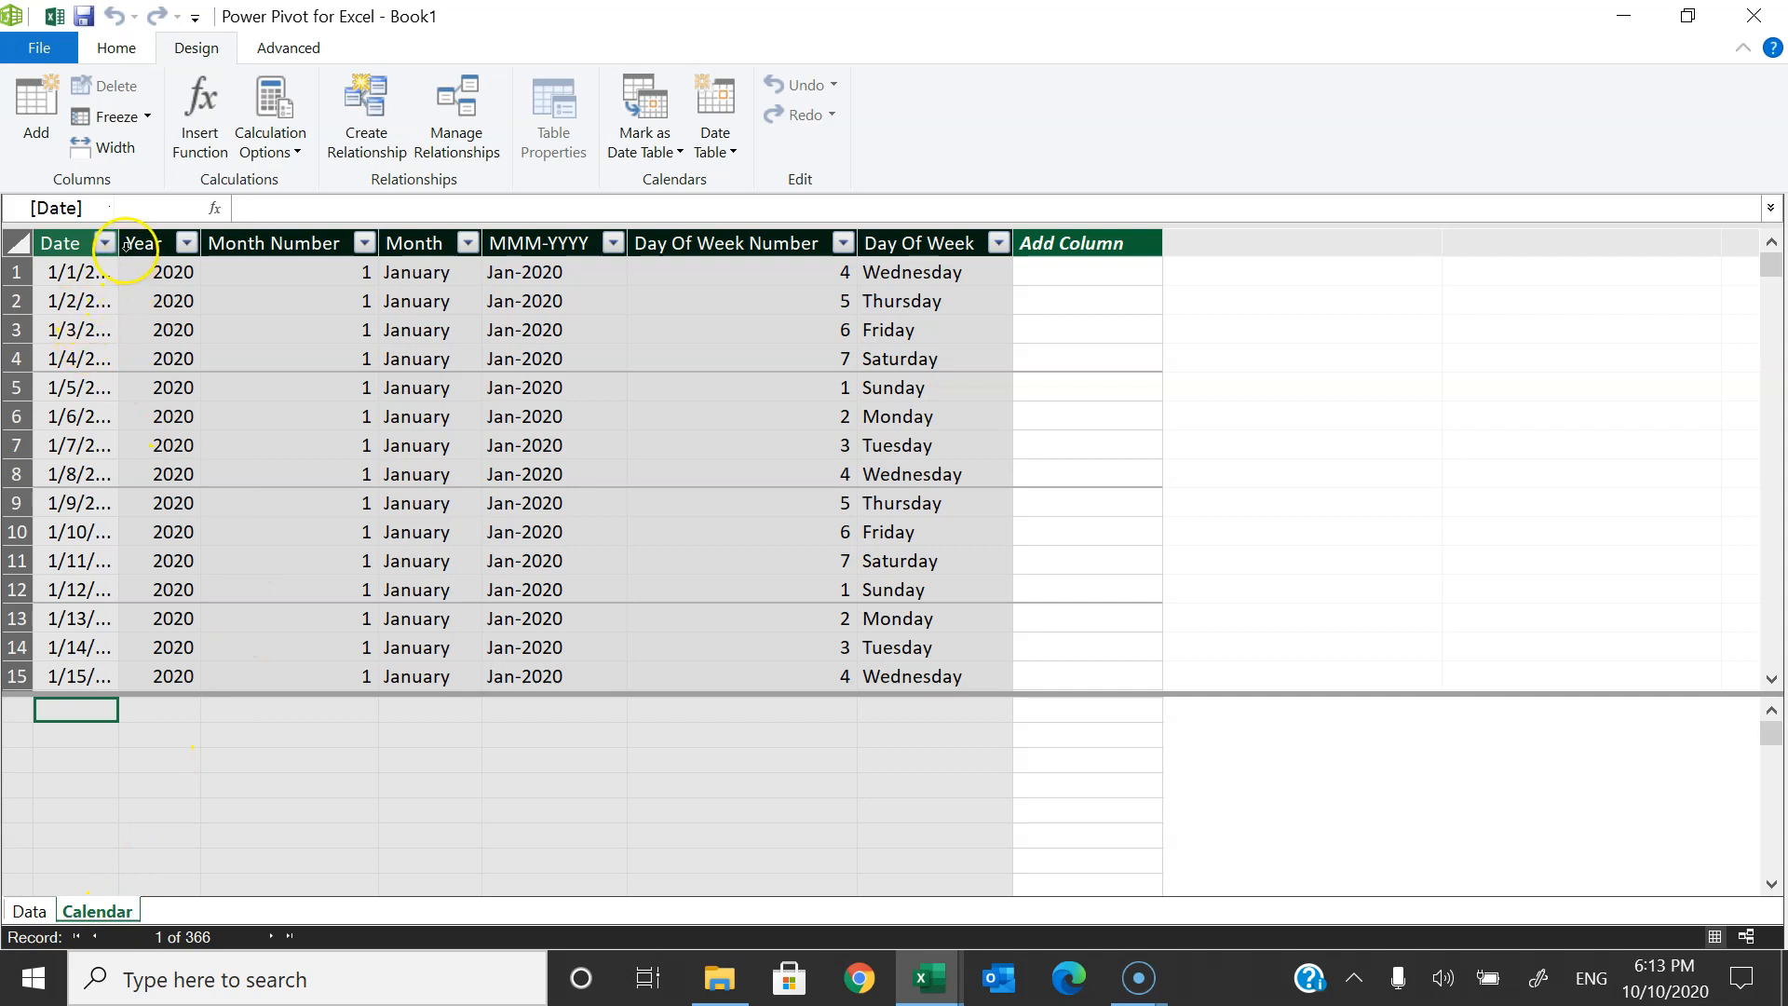
left_click_drag(118, 243, 158, 244)
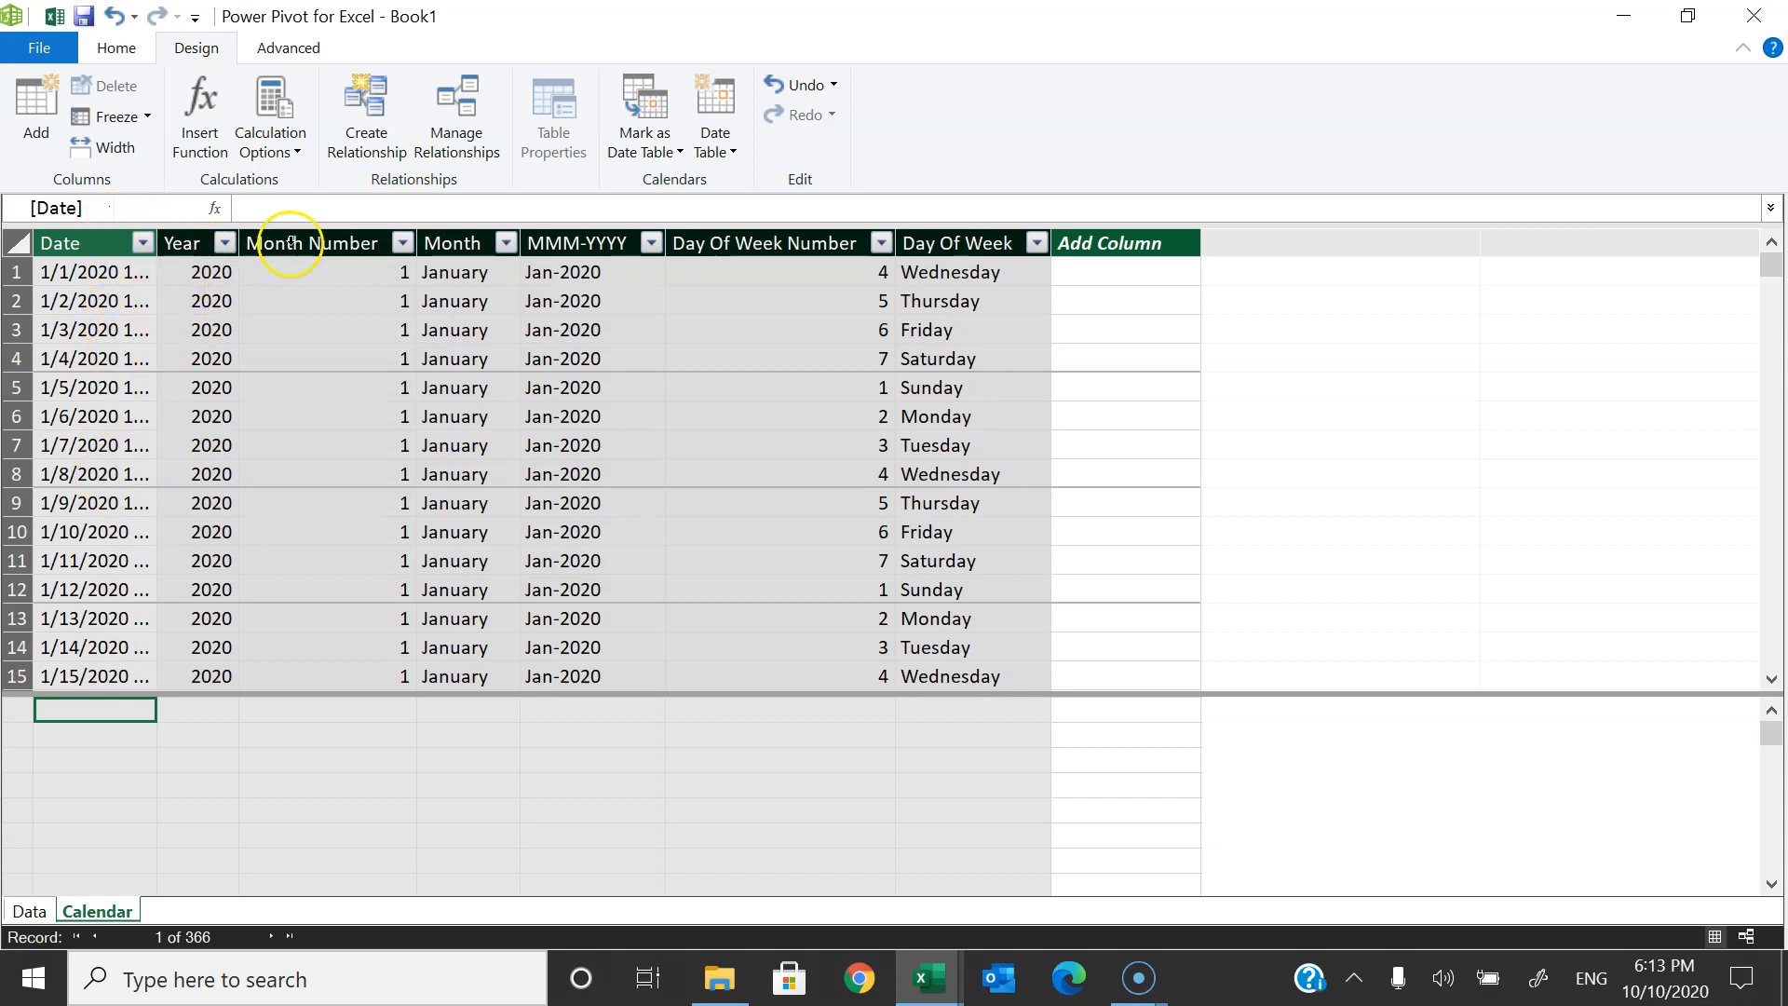
- Review the Calendar table's month and weekday columns and add a new column named Day
left_click(325, 243)
left_click(454, 243)
left_click(527, 246)
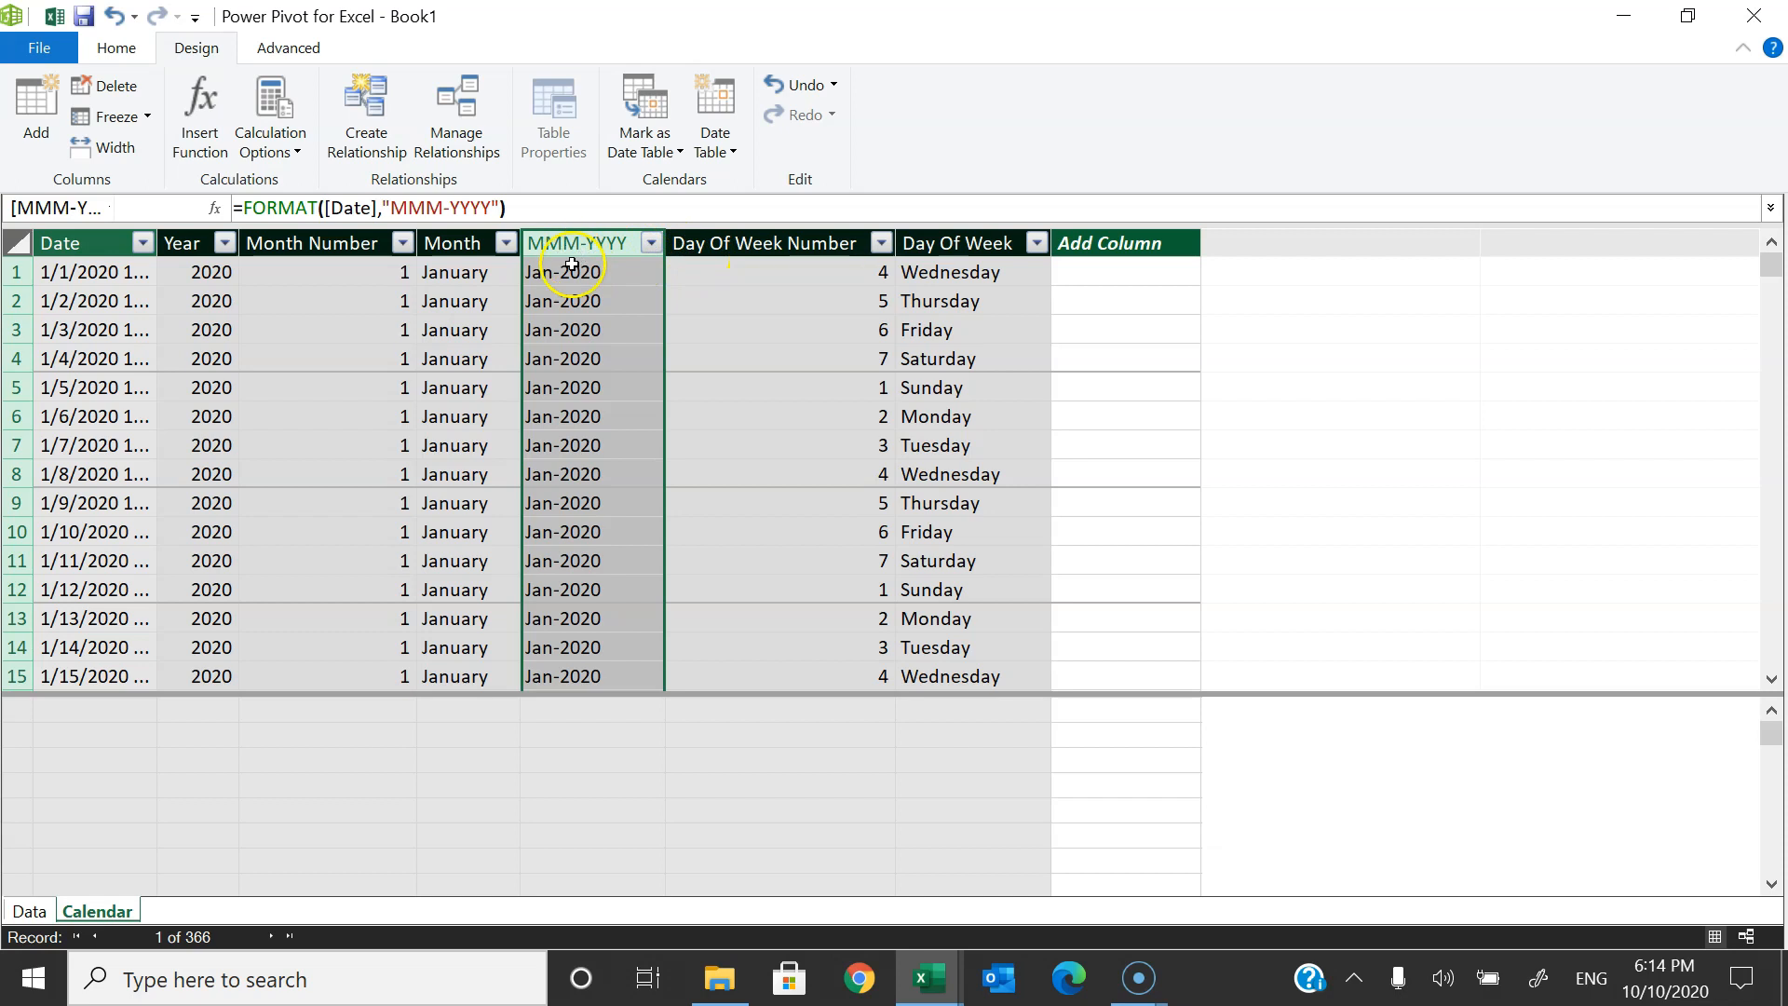
left_click(841, 248)
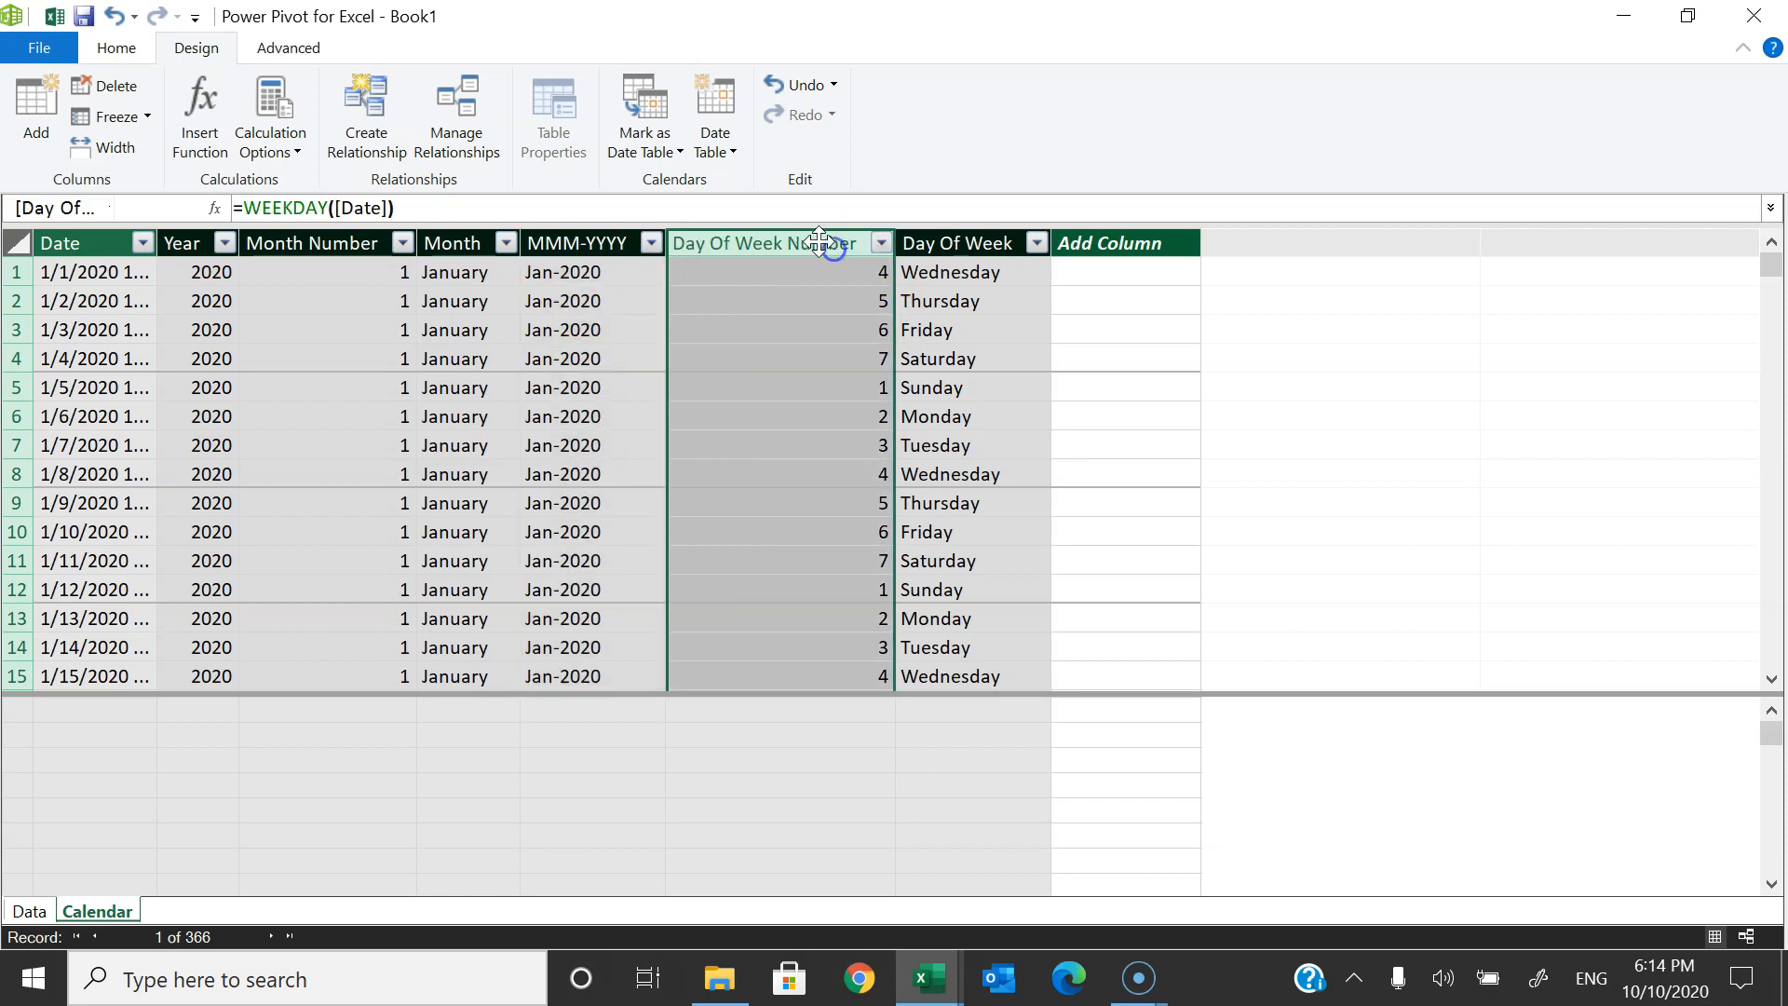
left_click(961, 238)
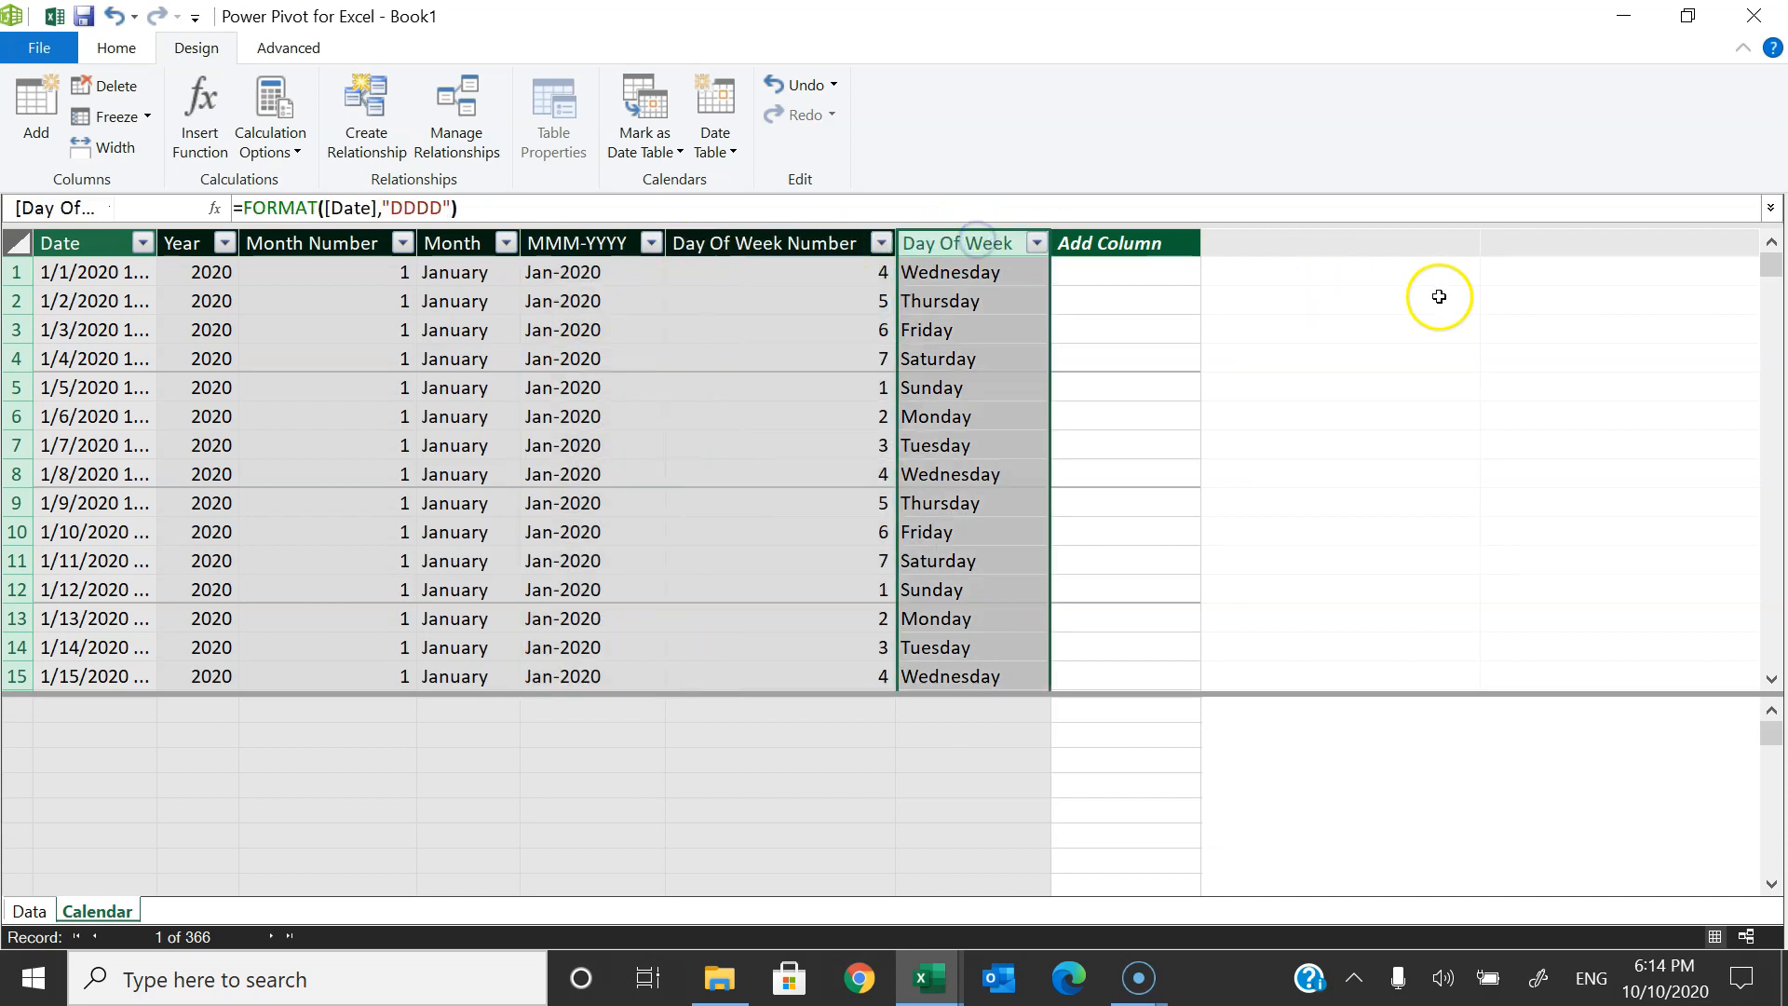
left_click(1155, 246)
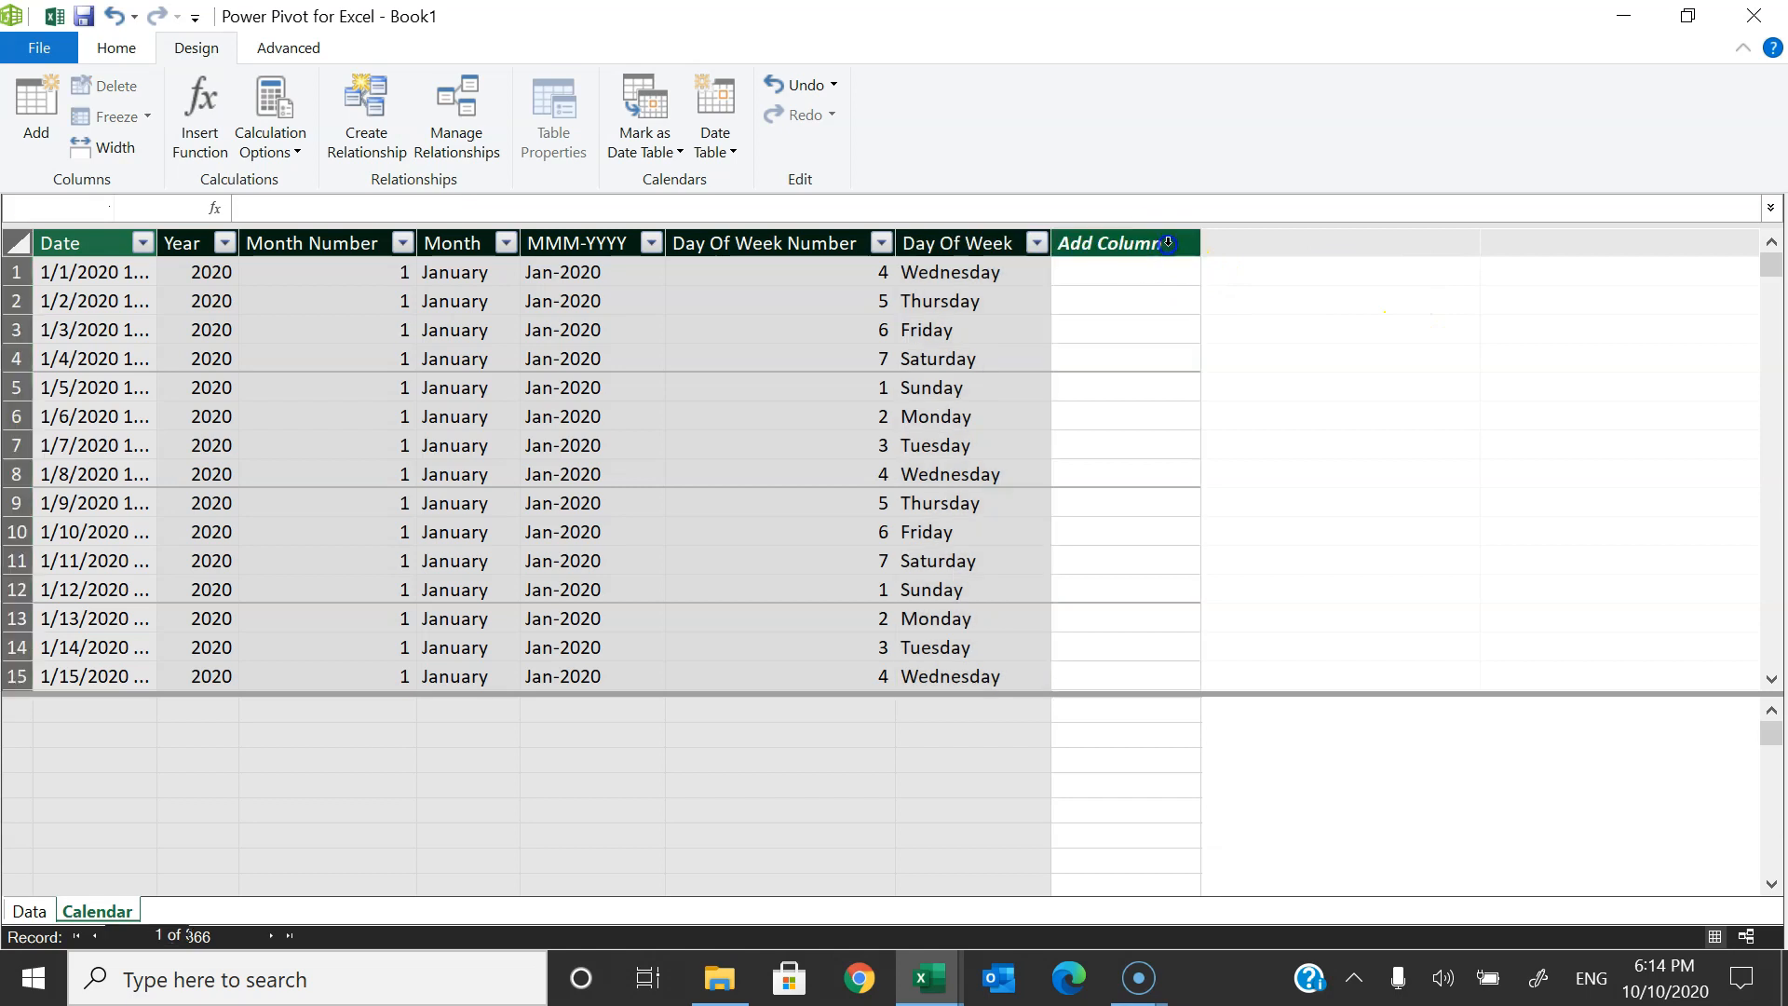
left_click(1175, 244)
type("DA")
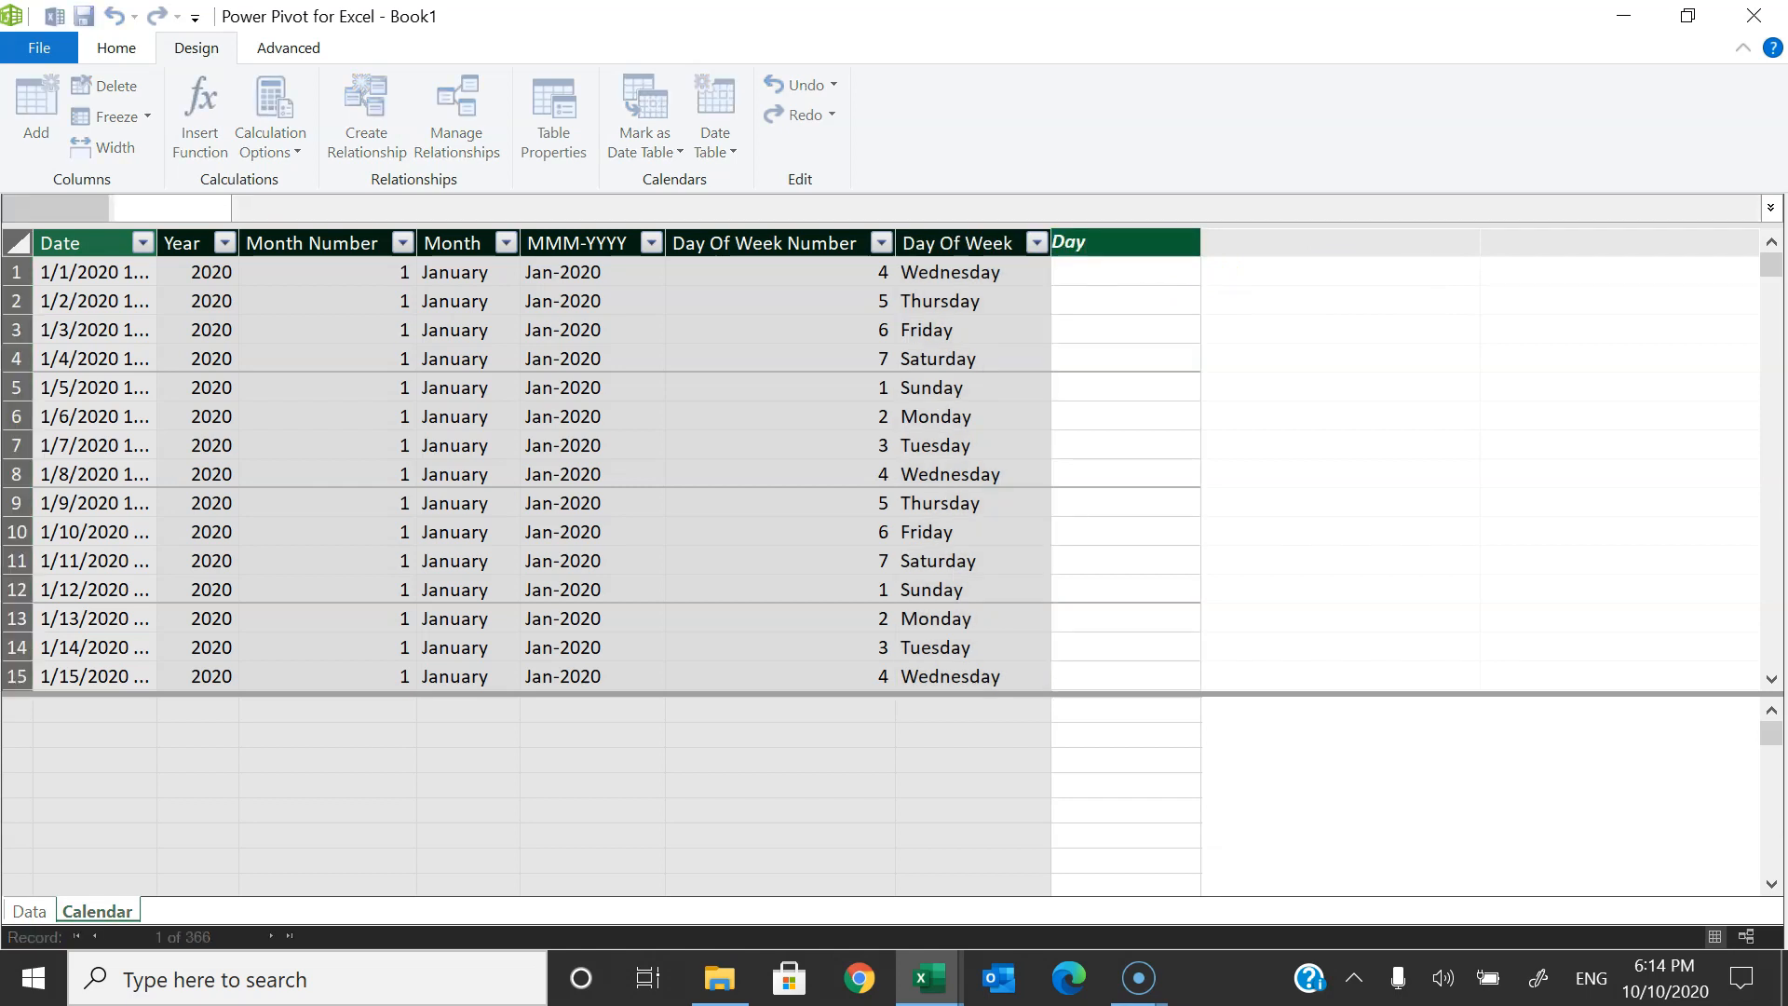
key("Return")
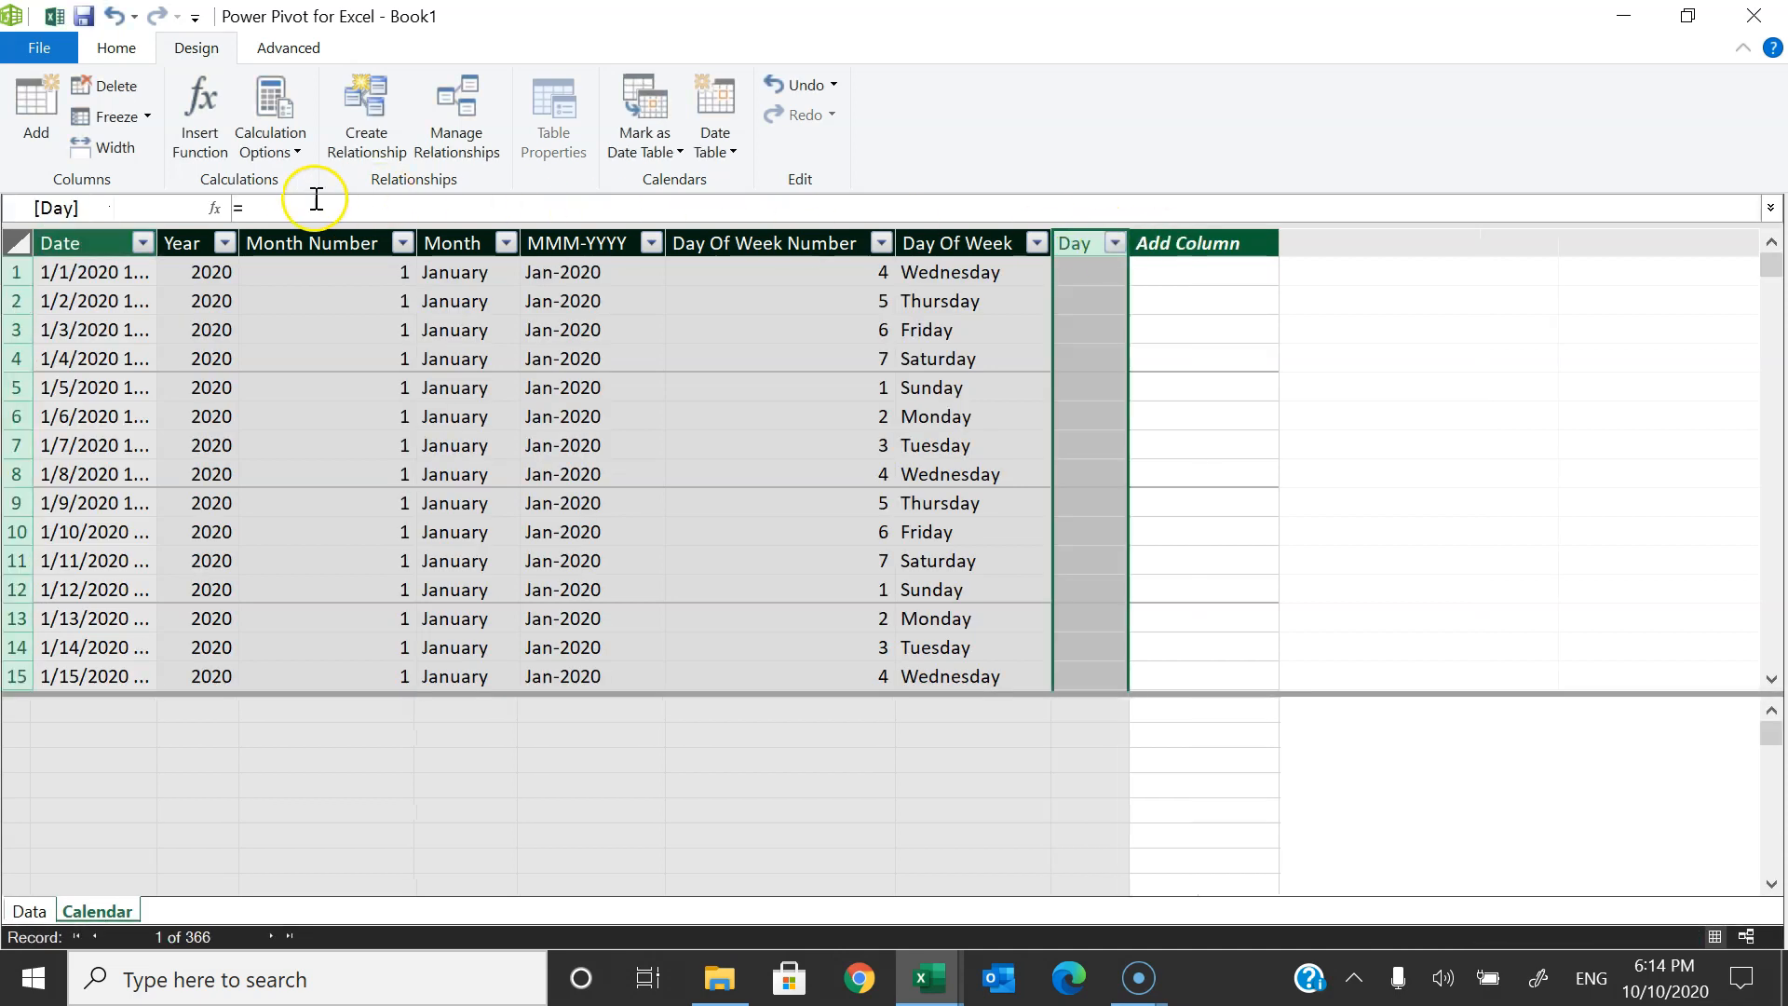
- Fill the Calendar table's Day column with the formula =day('Calendar'[Date])
left_click(310, 200)
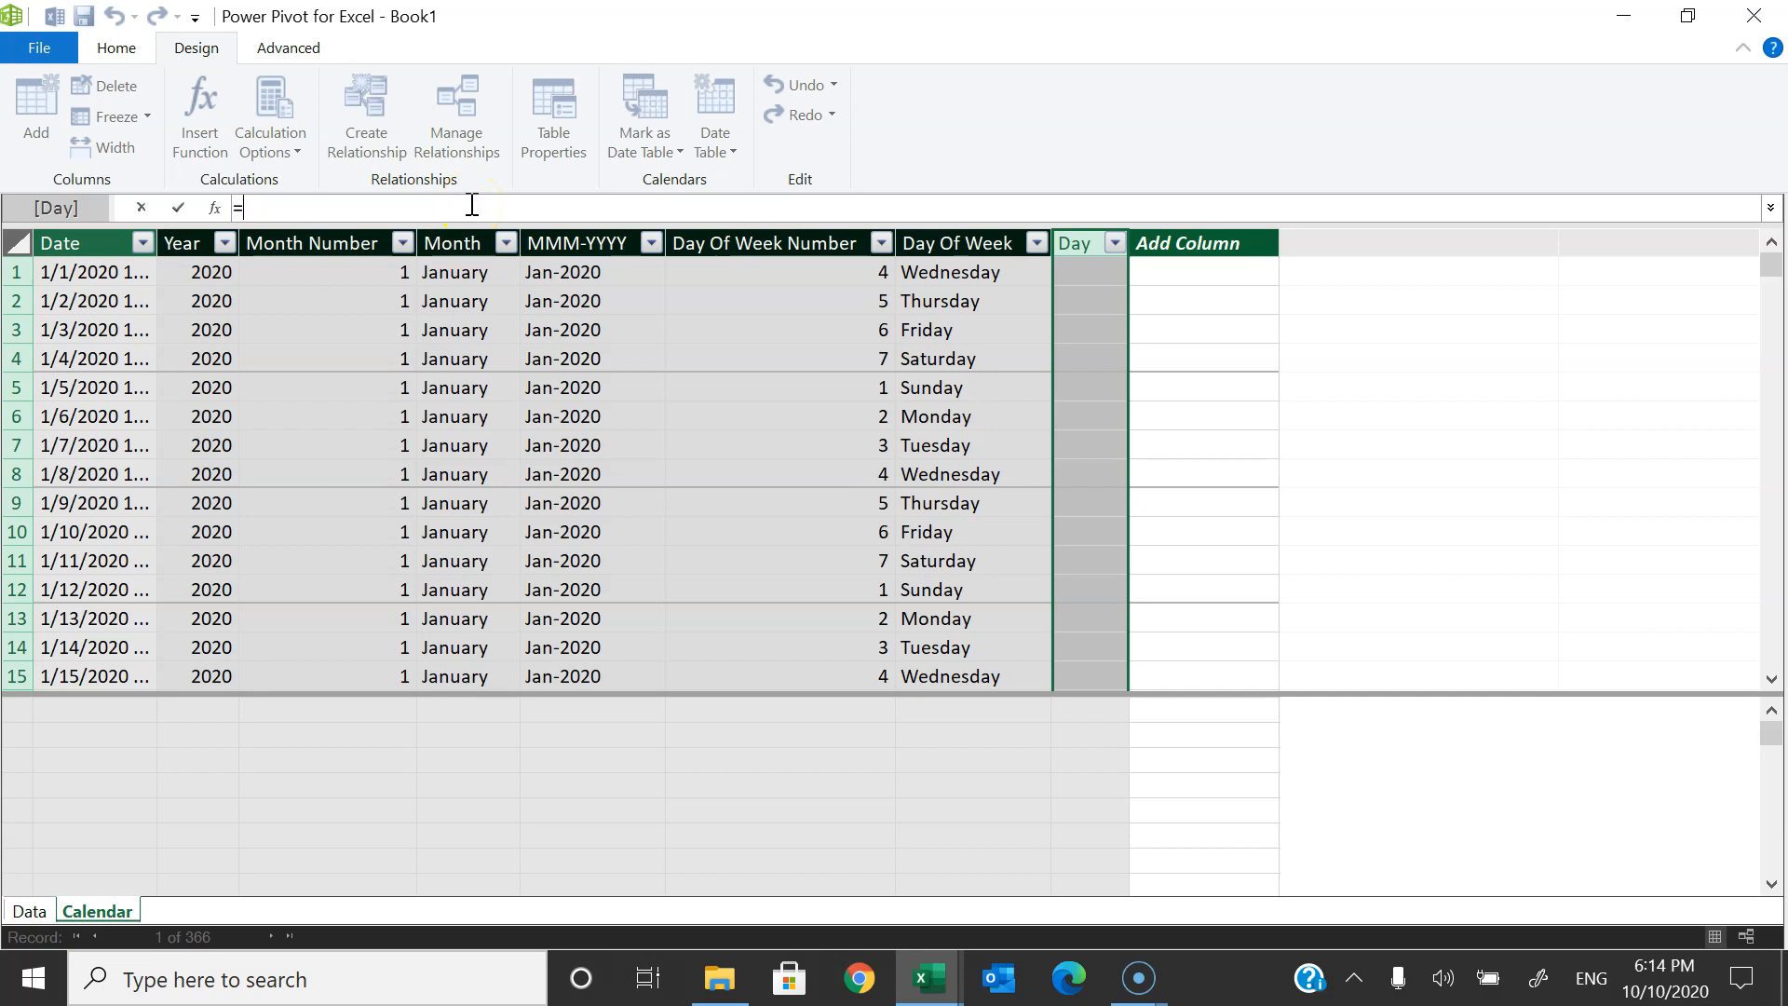
type("day")
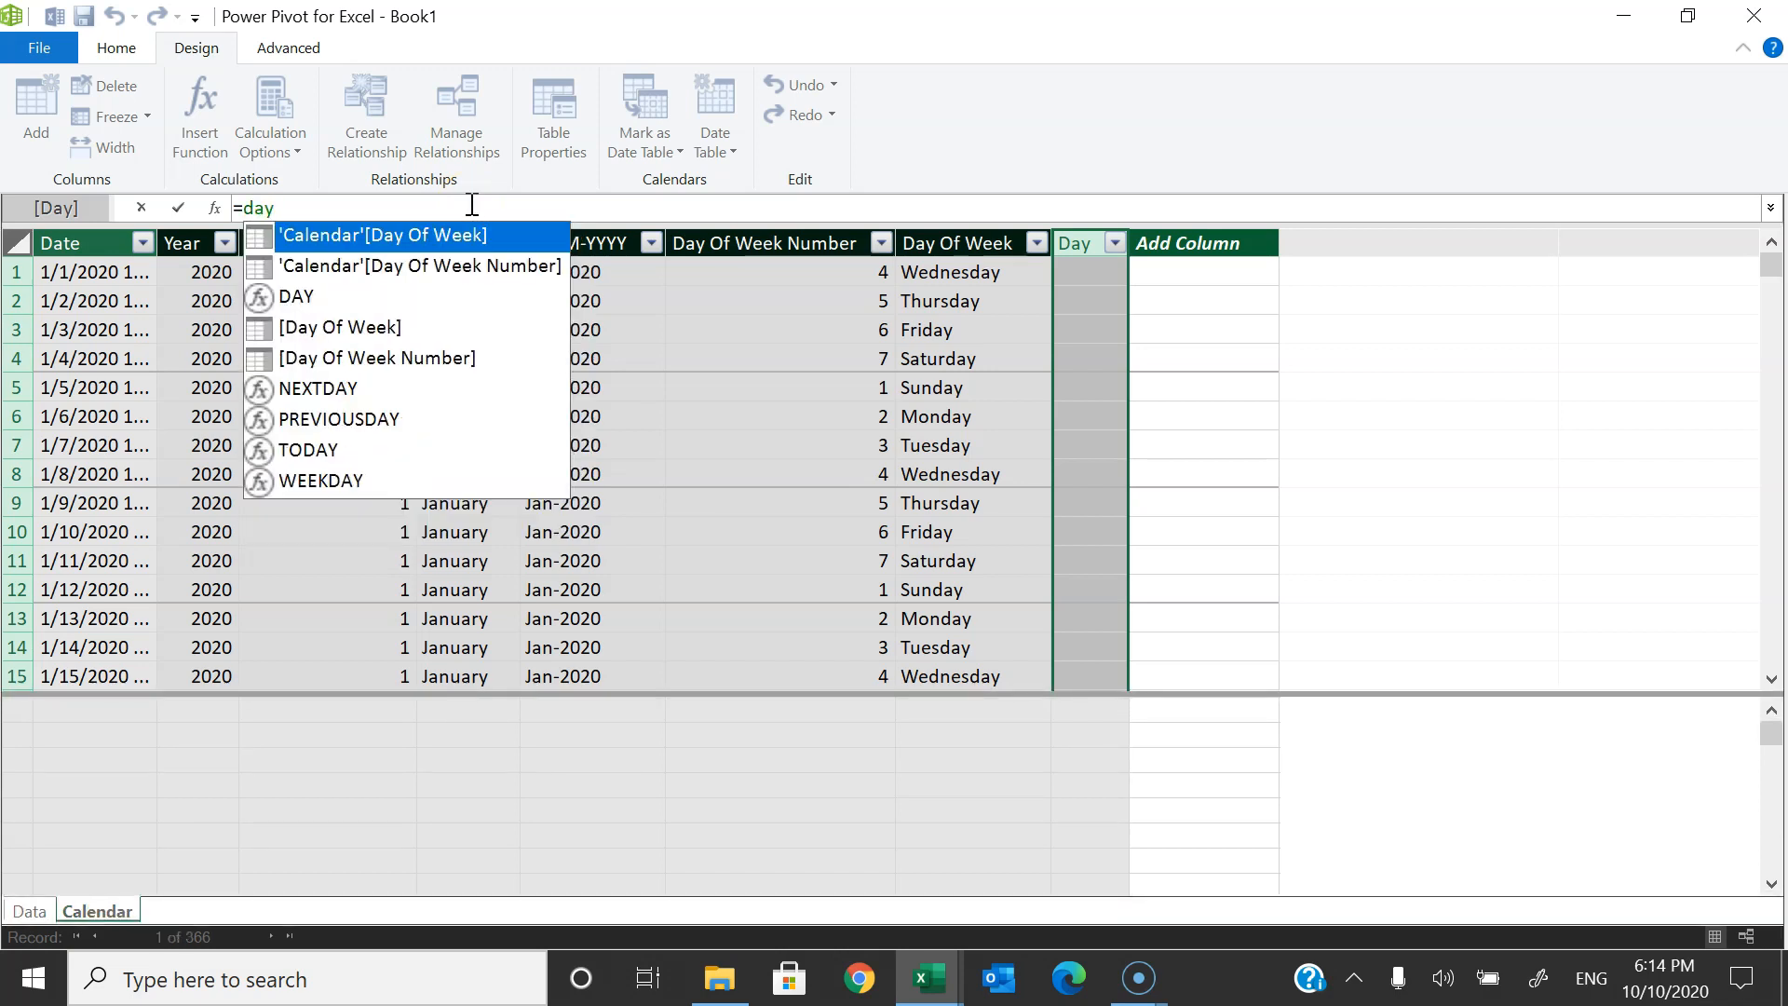
type("(")
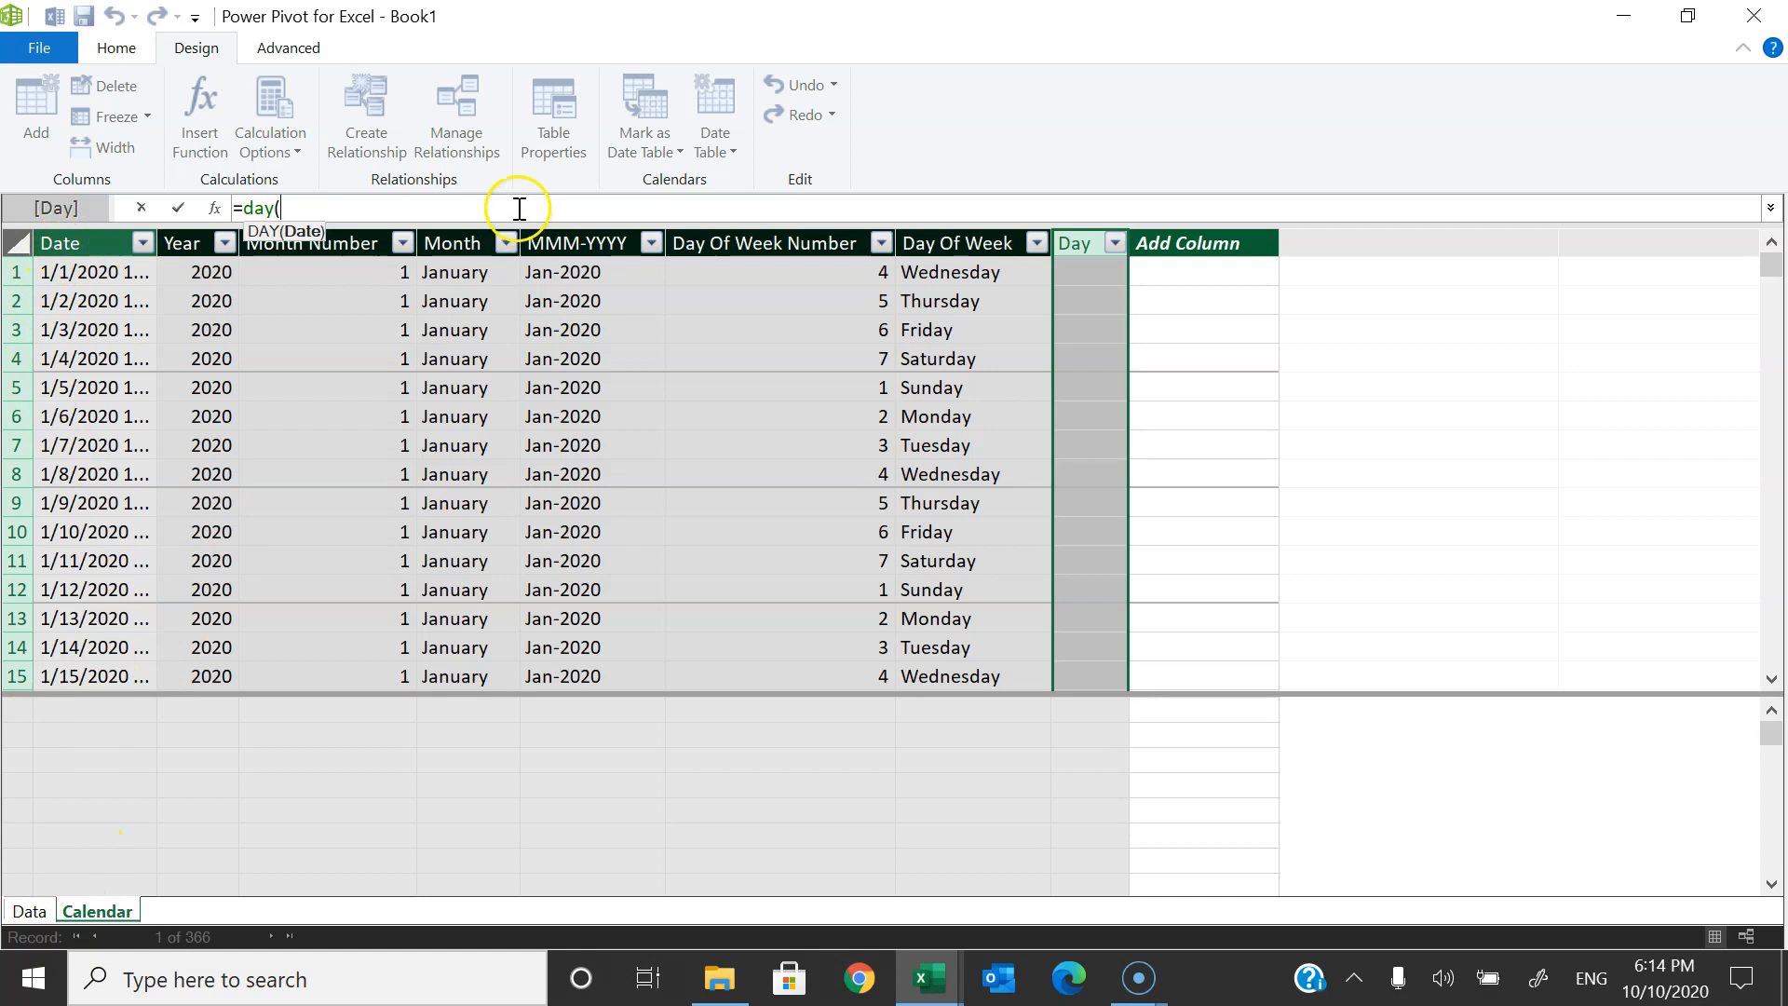
type("date")
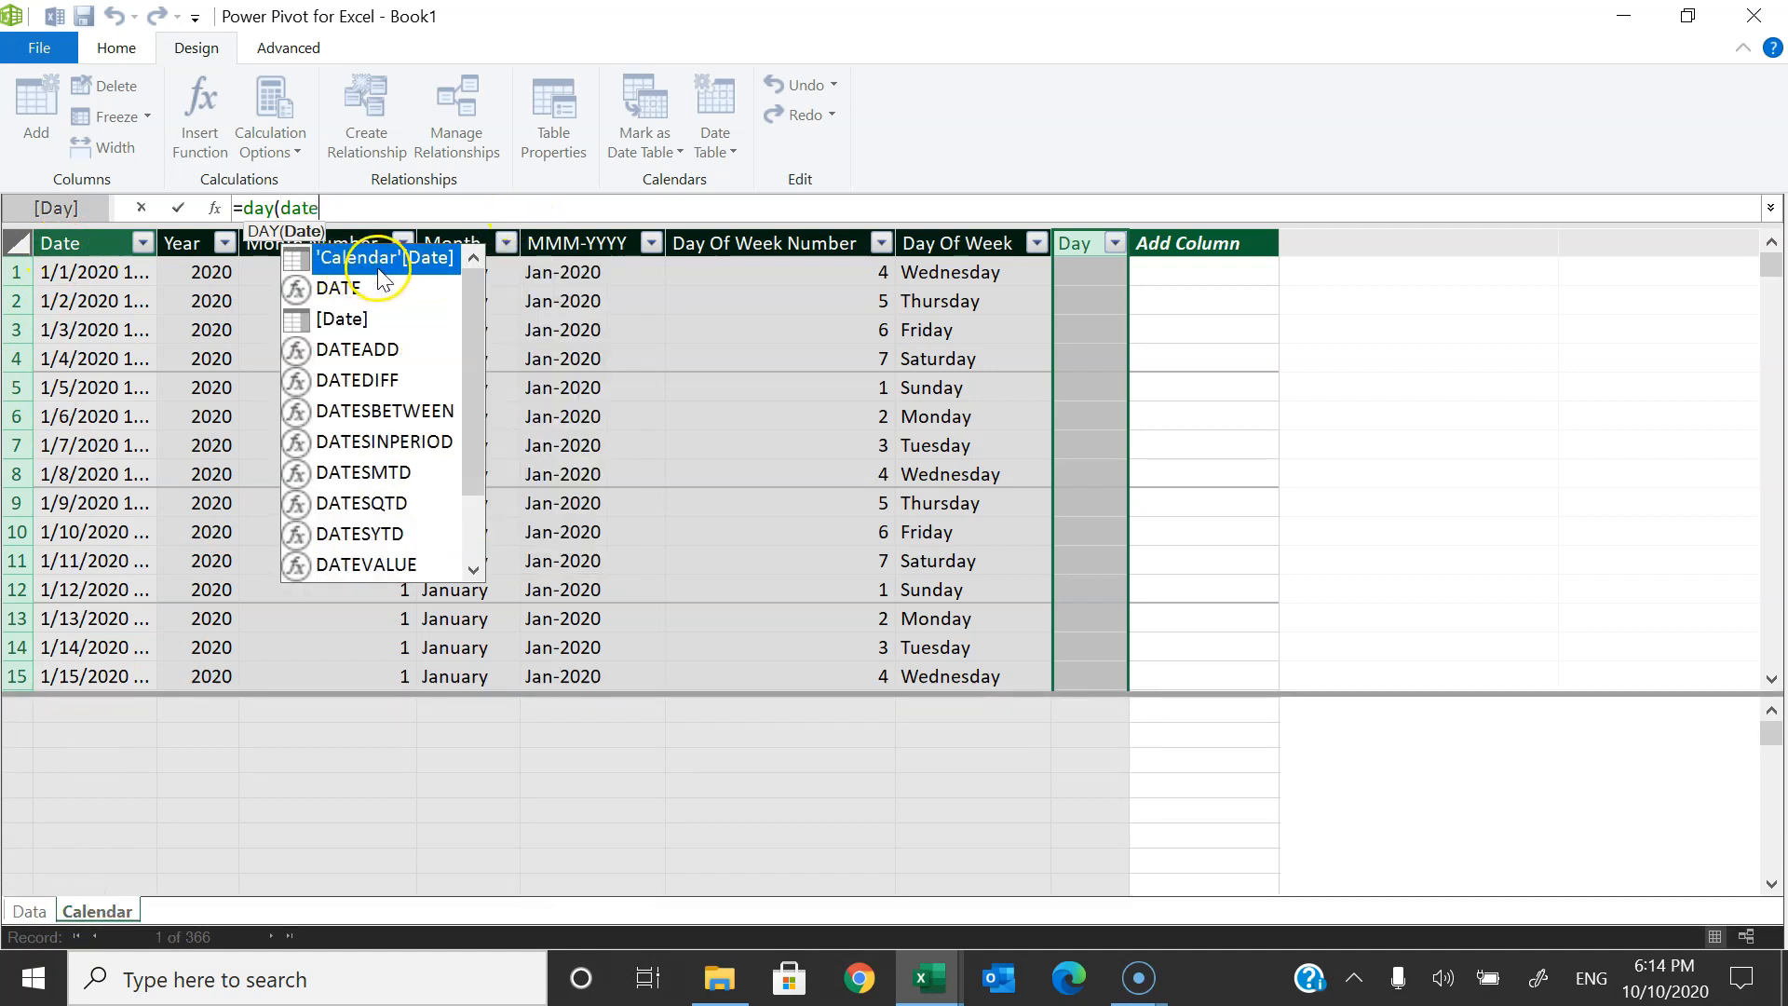
double_click(450, 267)
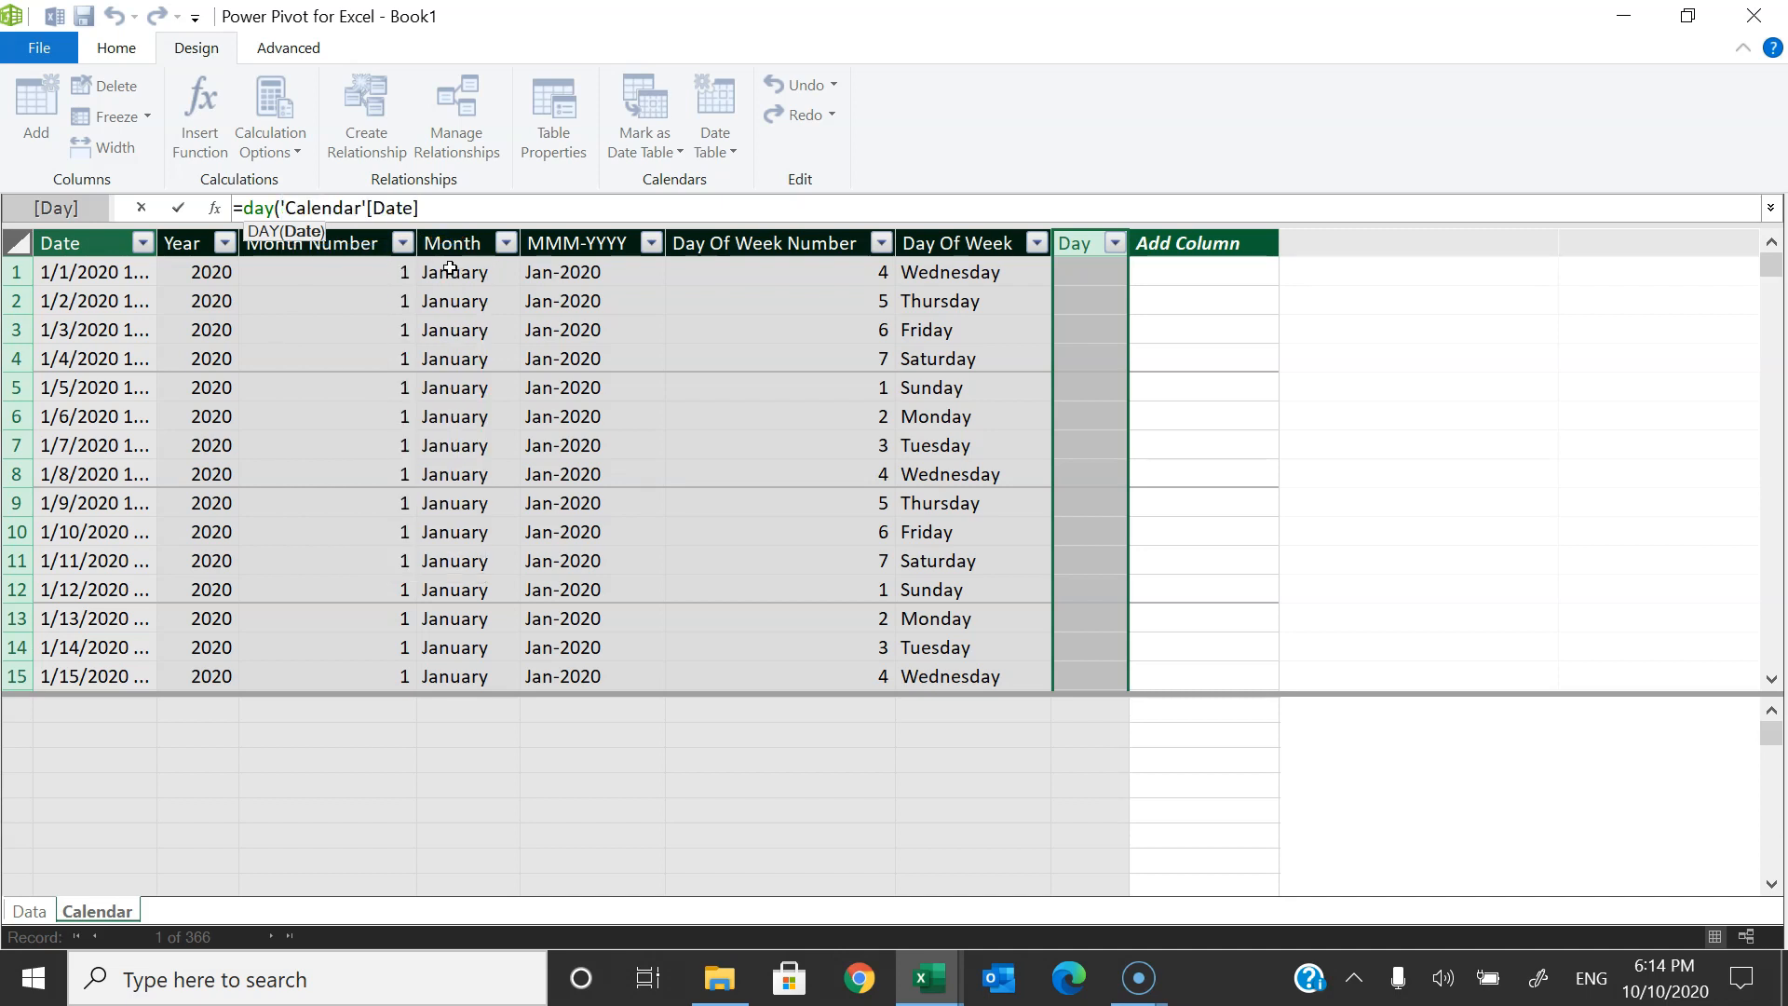
left_click(1175, 273)
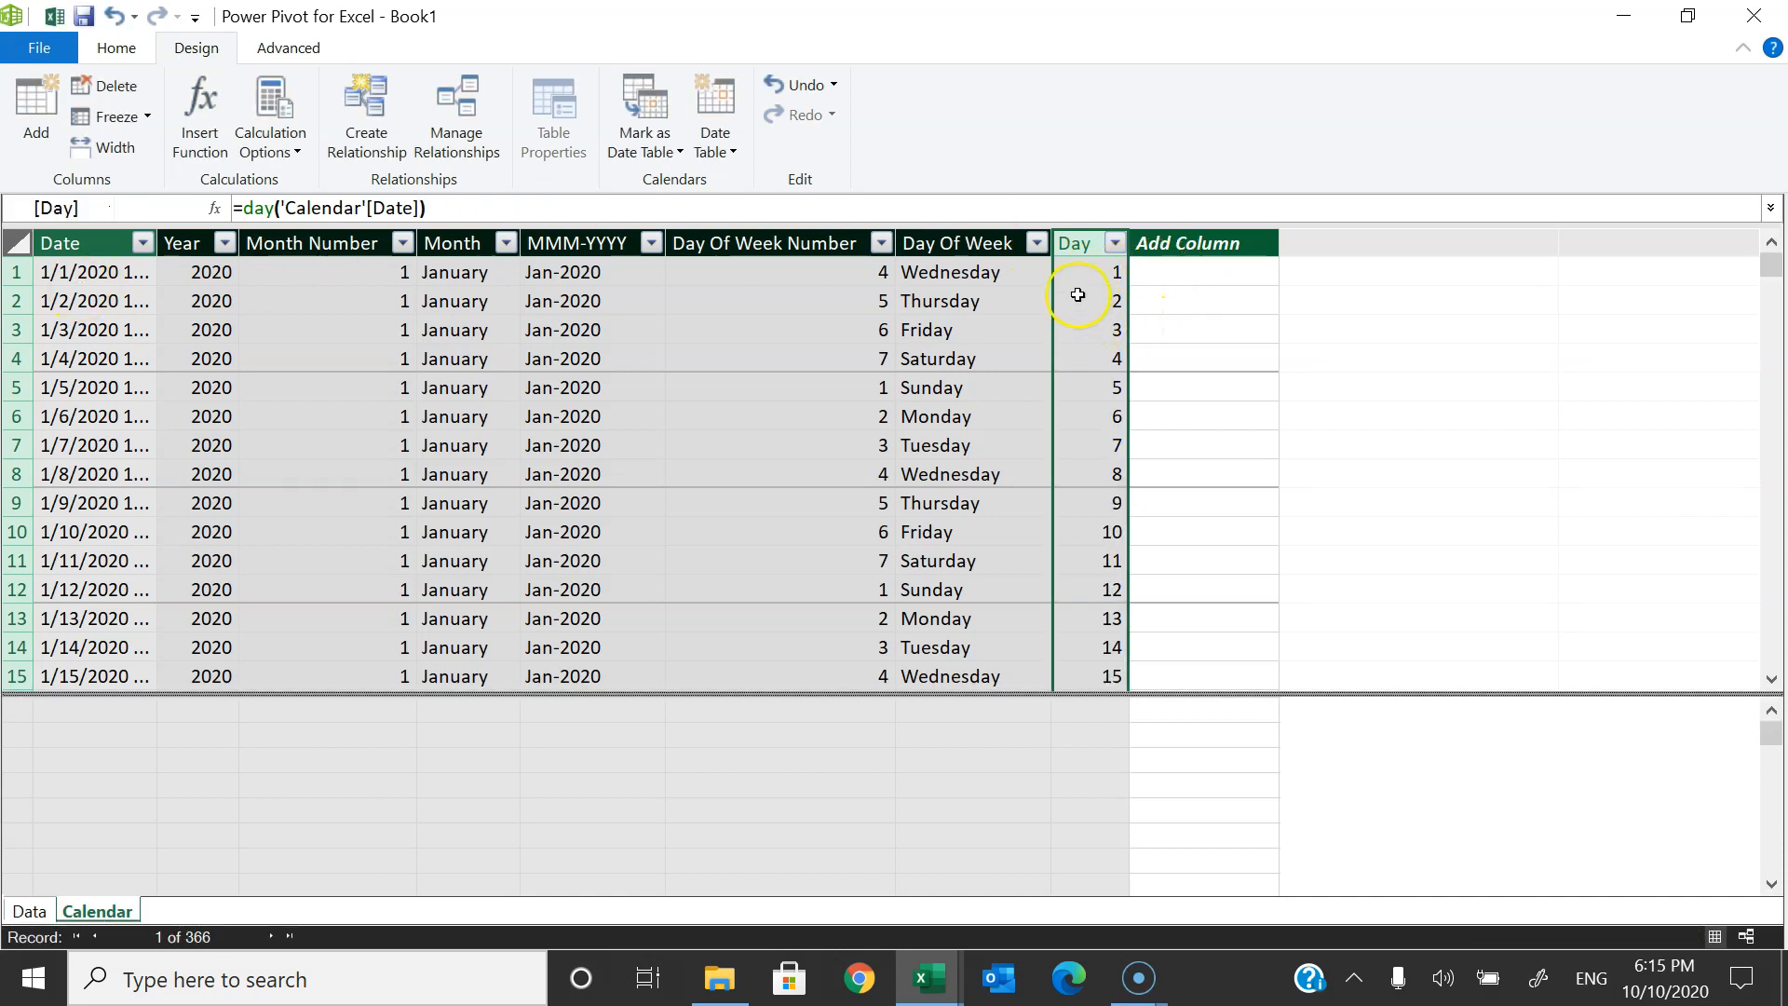
scroll(1094, 521, "down", 3)
scroll(1094, 533, "up", 3)
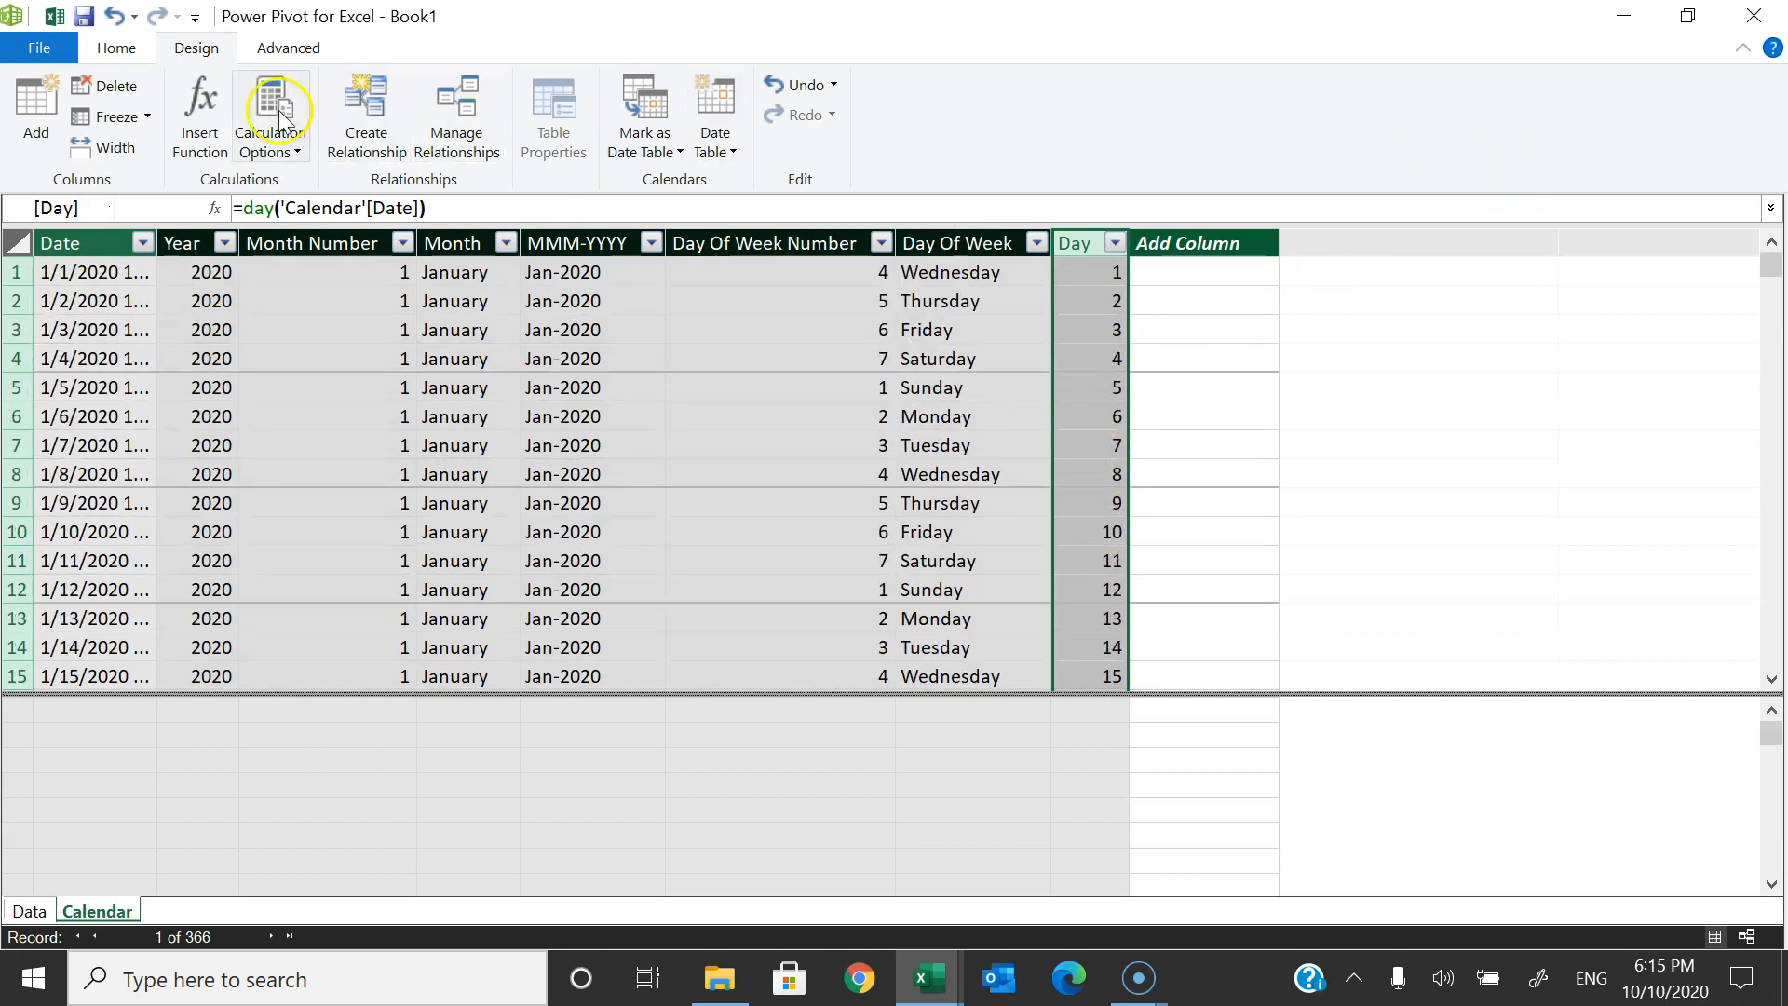
- Insert a PivotTable from the data model on a new worksheet and expand the Data table in its field list
left_click(117, 47)
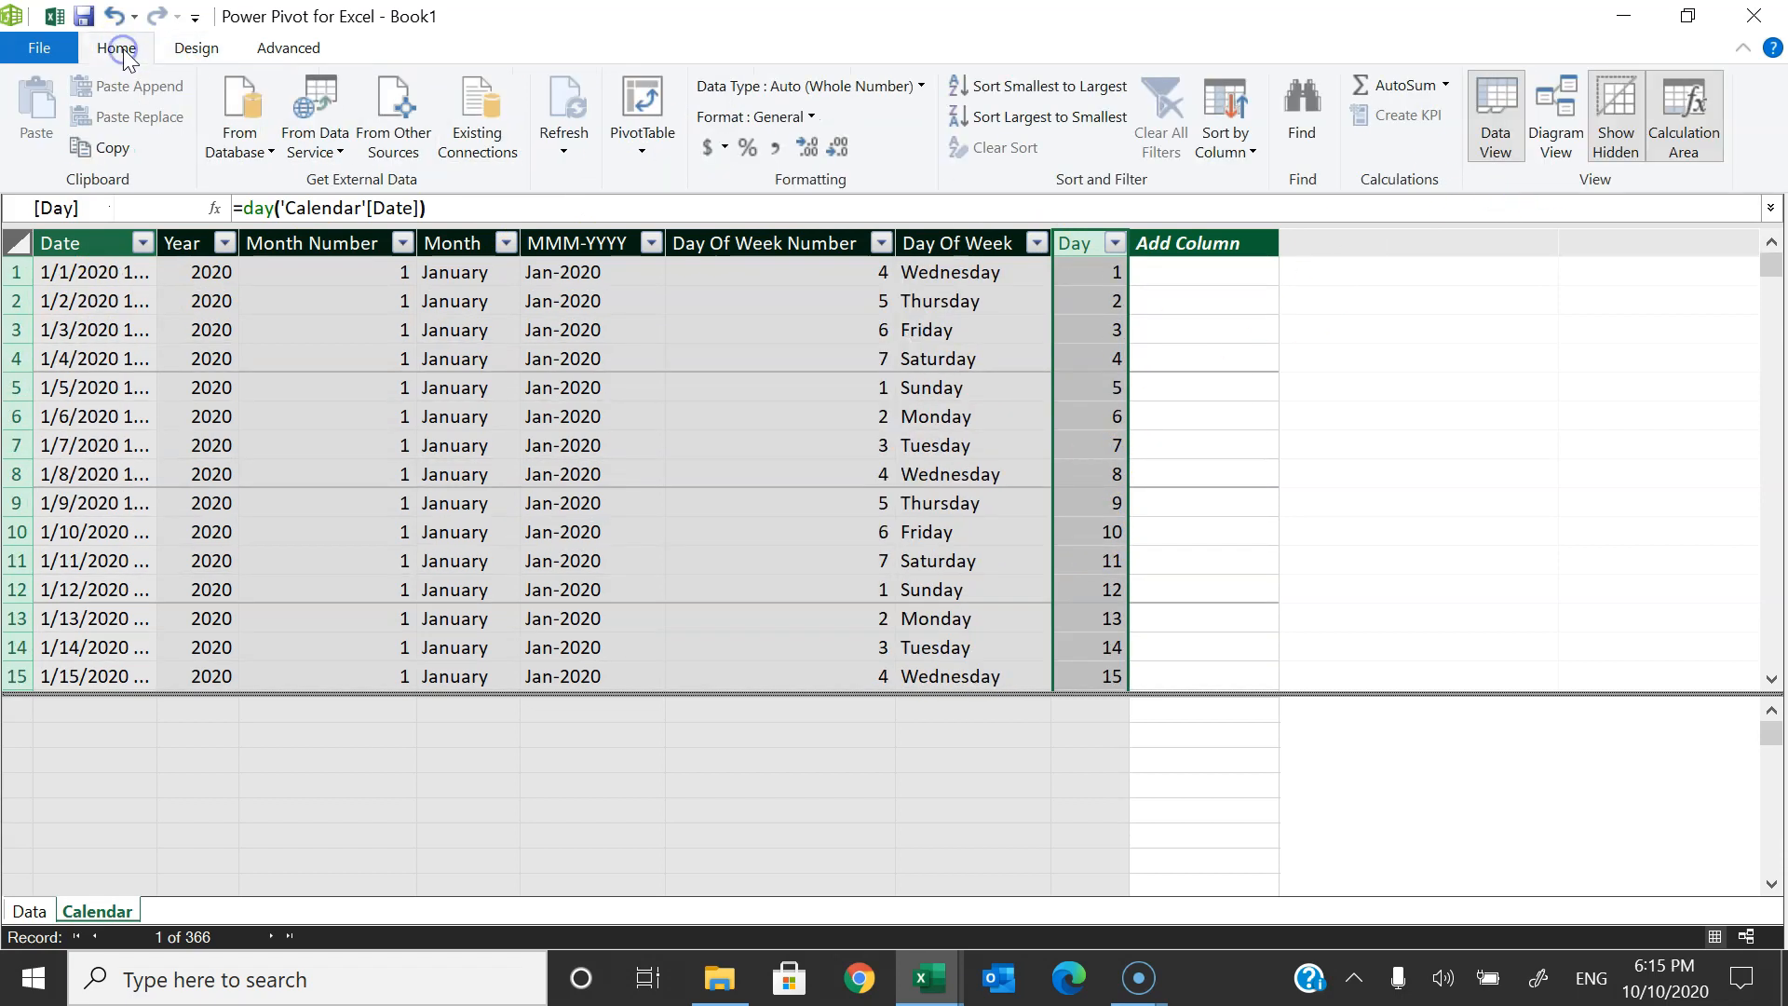
left_click(644, 142)
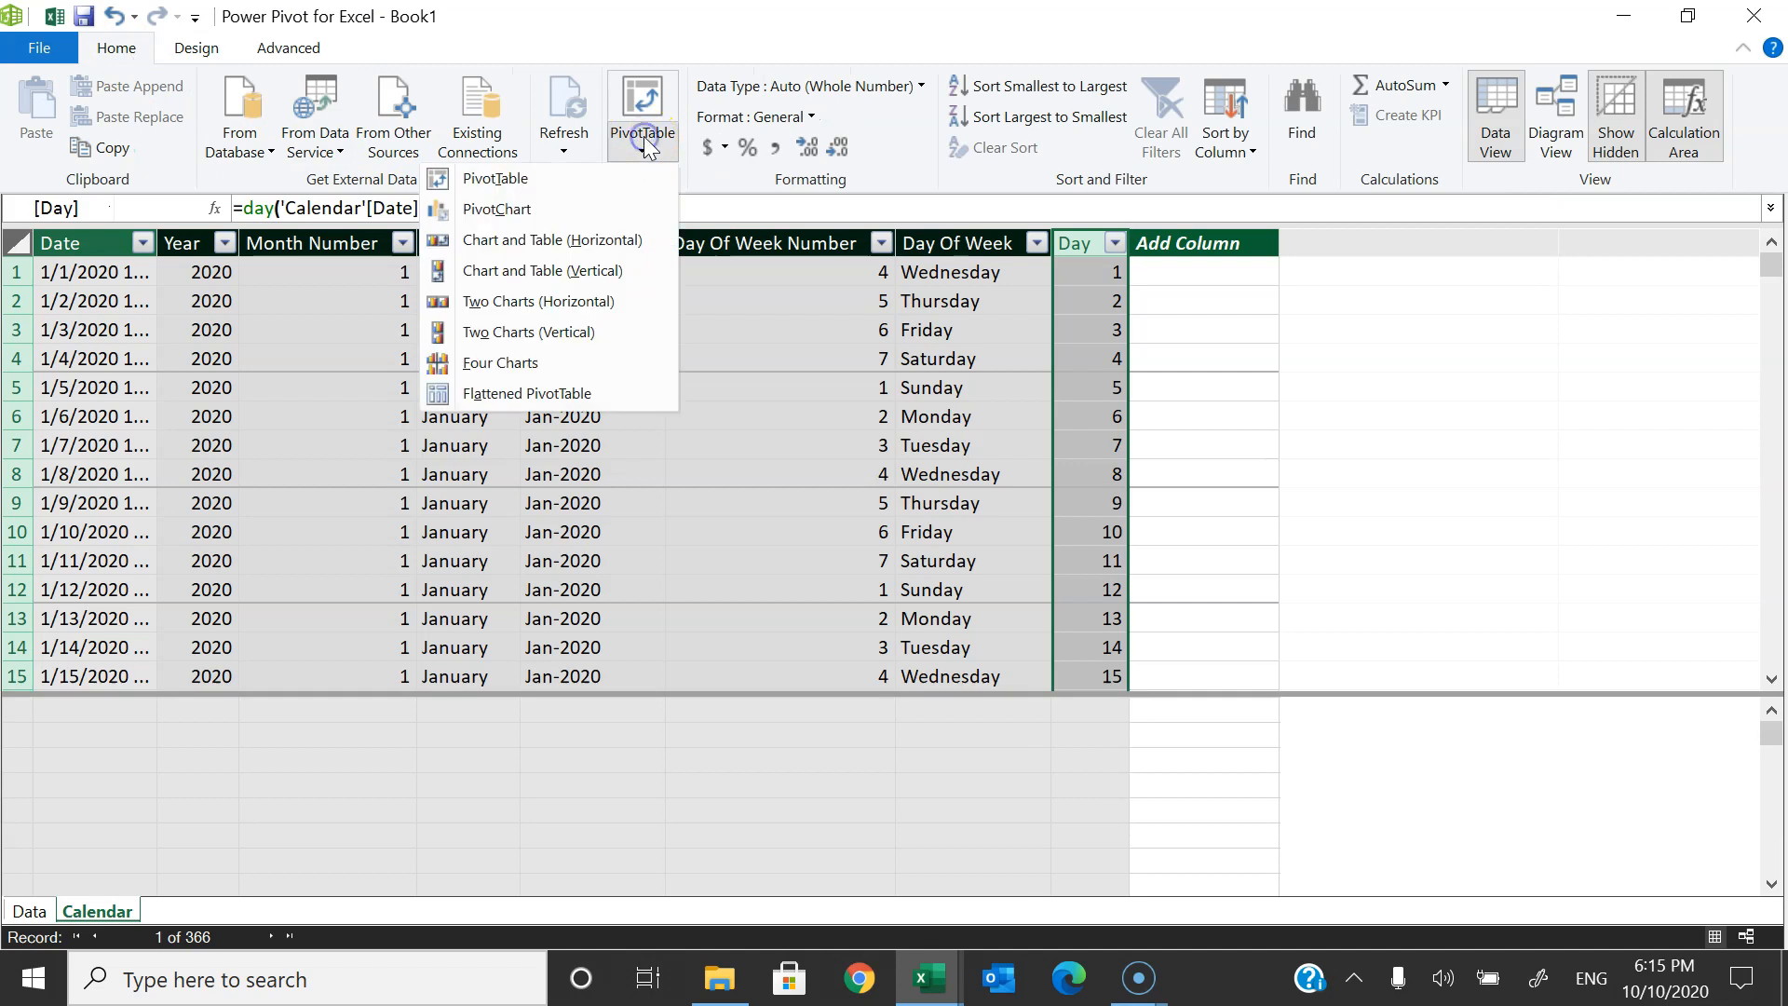
left_click(535, 189)
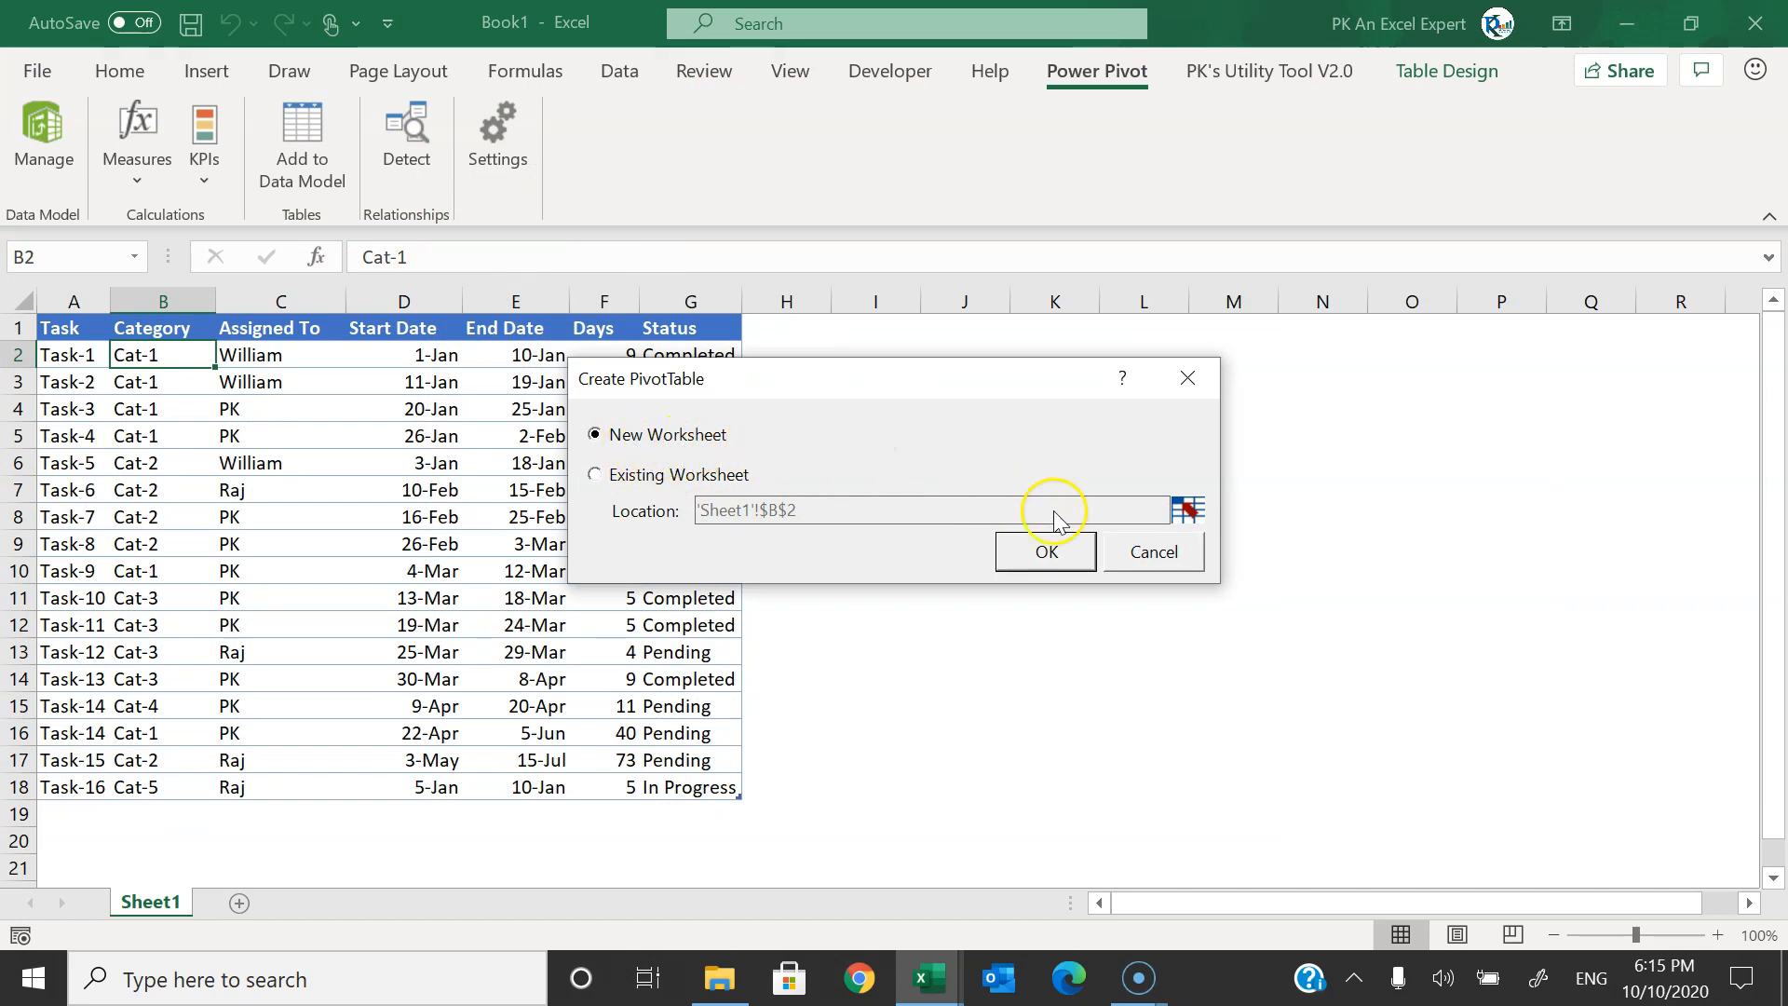
left_click(1044, 551)
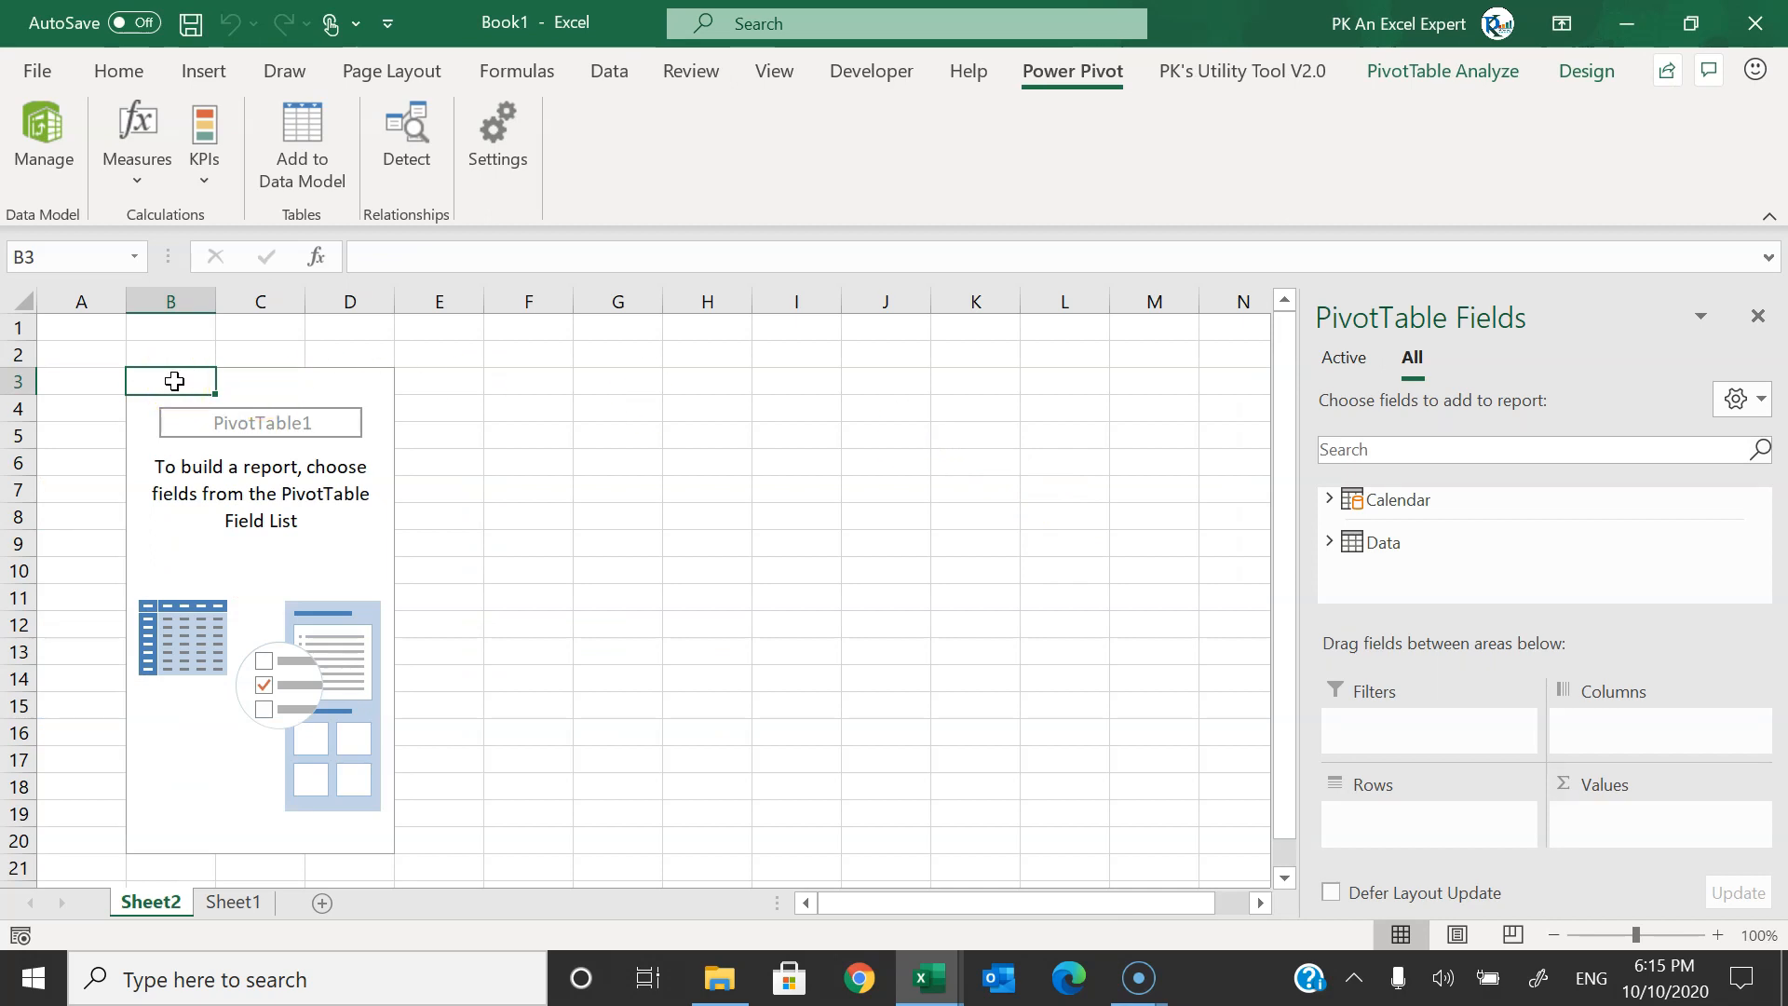
left_click(1330, 542)
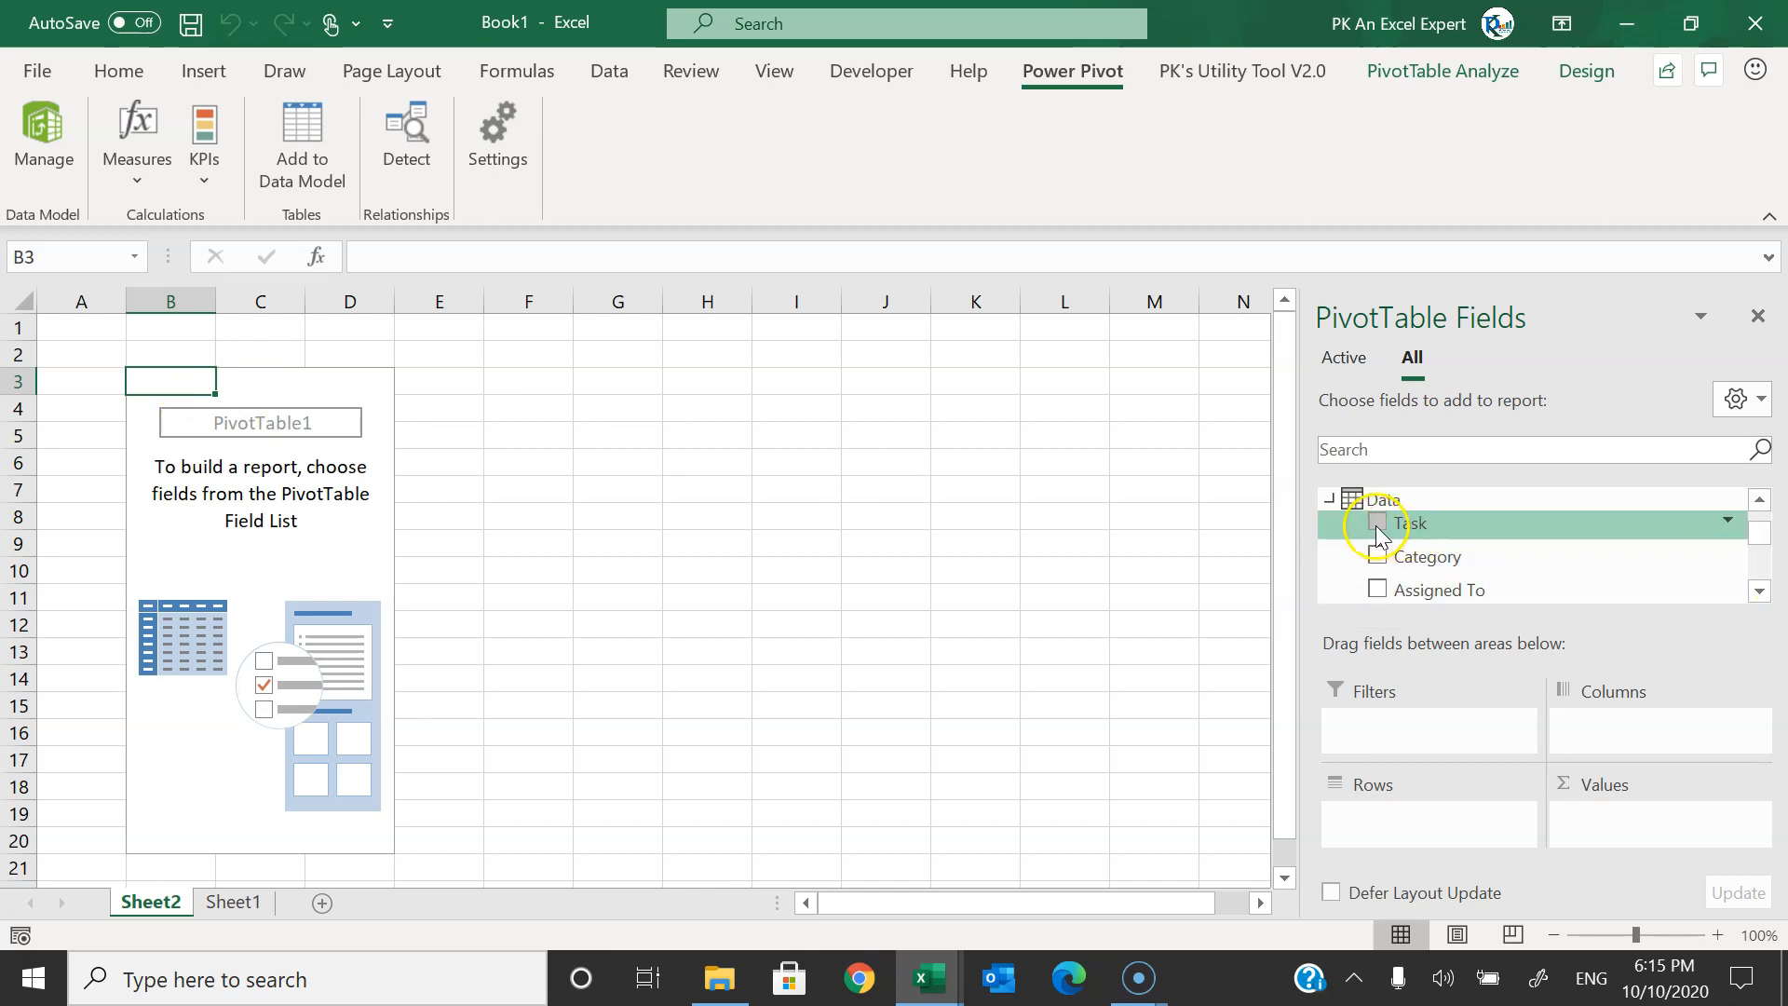
- Add the Category, Assigned To and Task fields of the Data table to the PivotTable's rows, nested in that order
left_click_drag(1468, 558, 1418, 829)
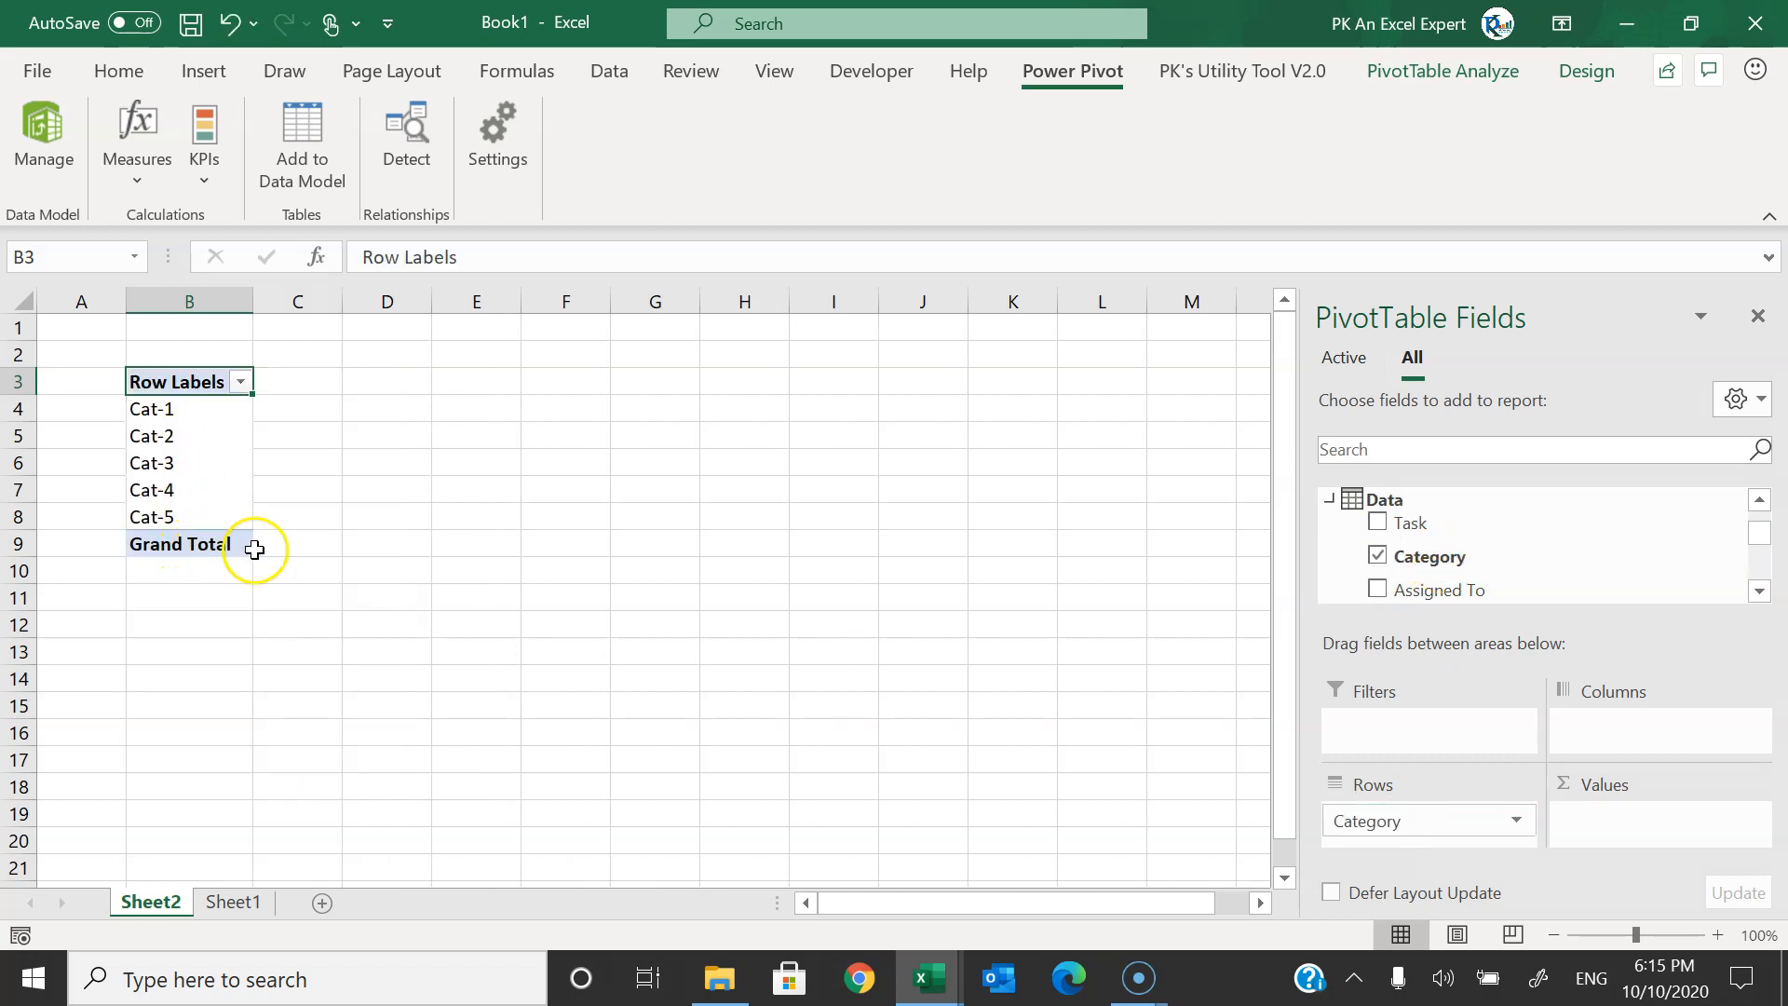
left_click(1375, 589)
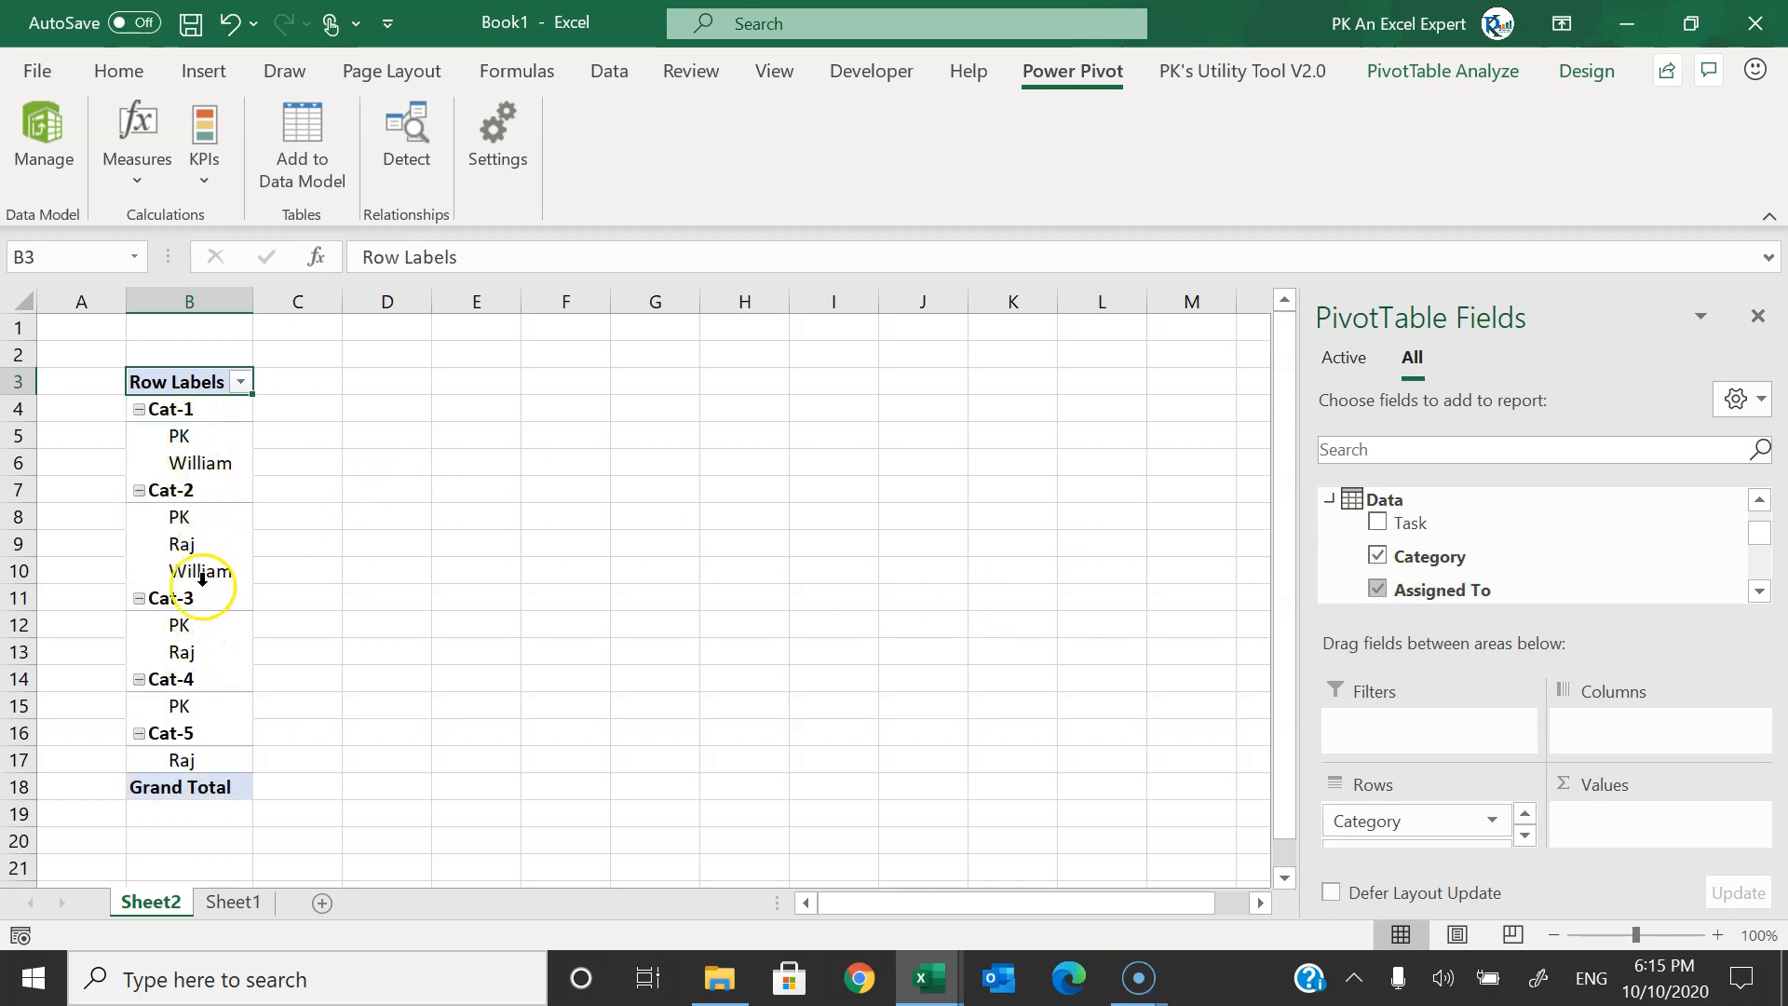
left_click(1760, 594)
left_click(1759, 596)
scroll(1758, 545, "up", 2)
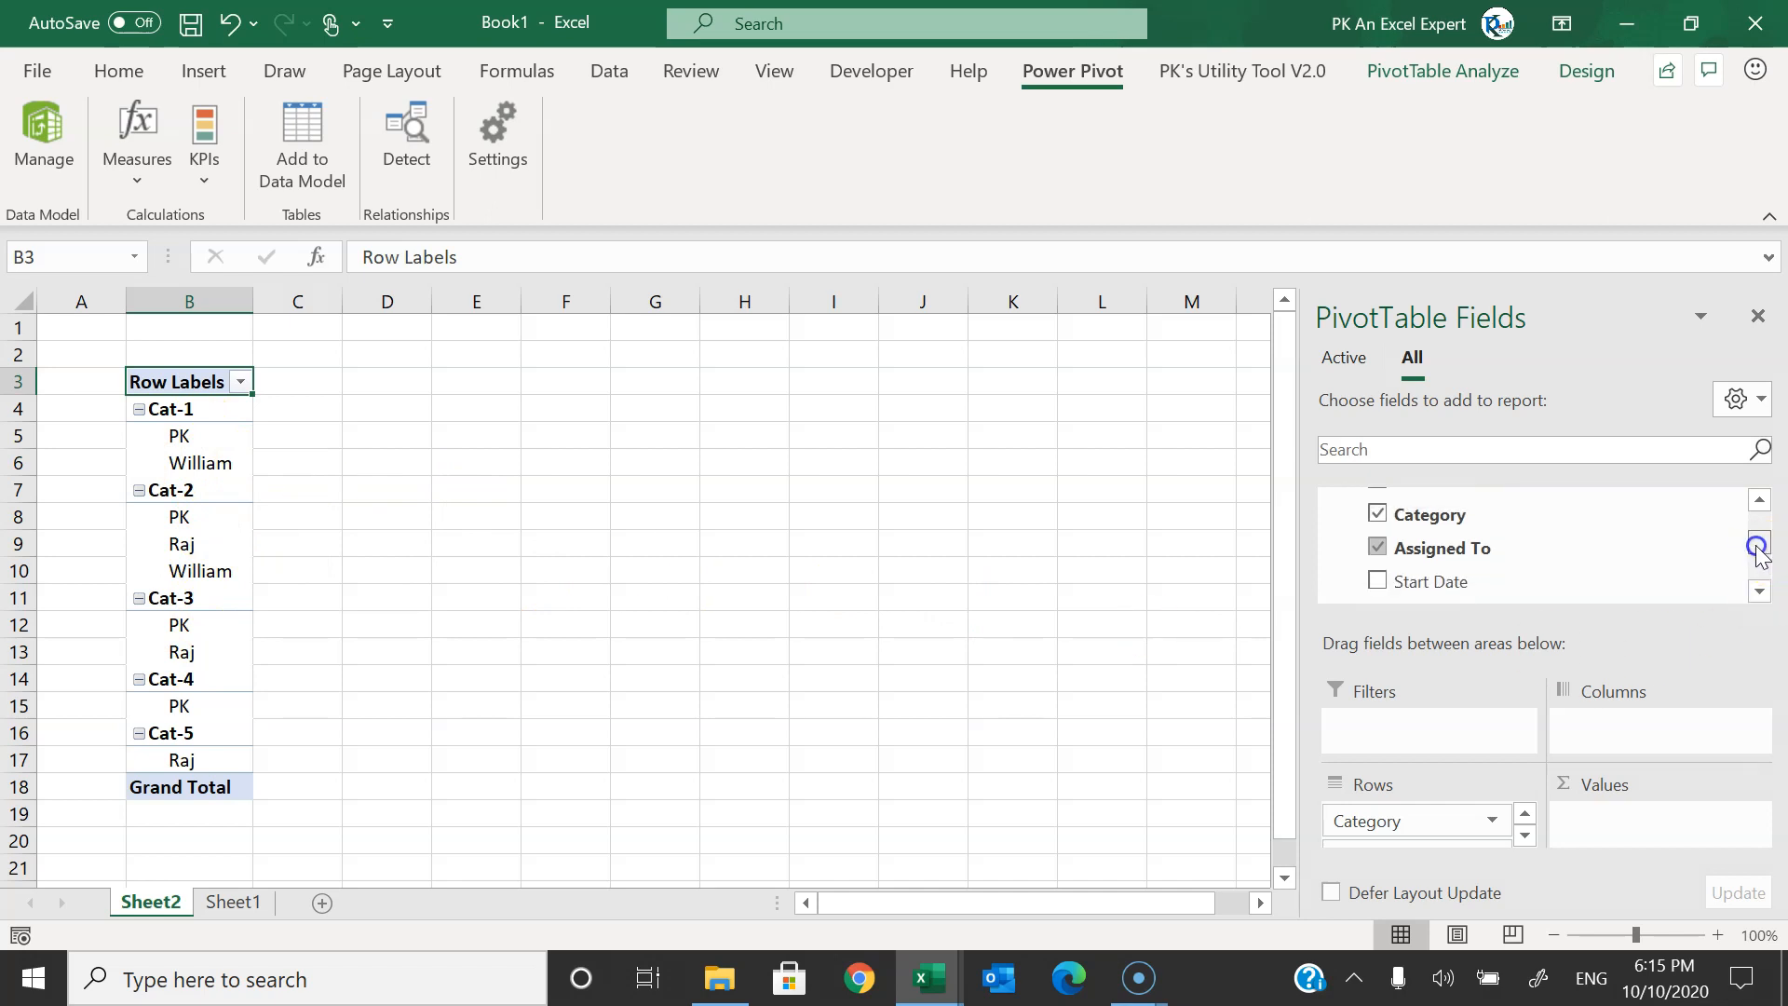
left_click(1377, 508)
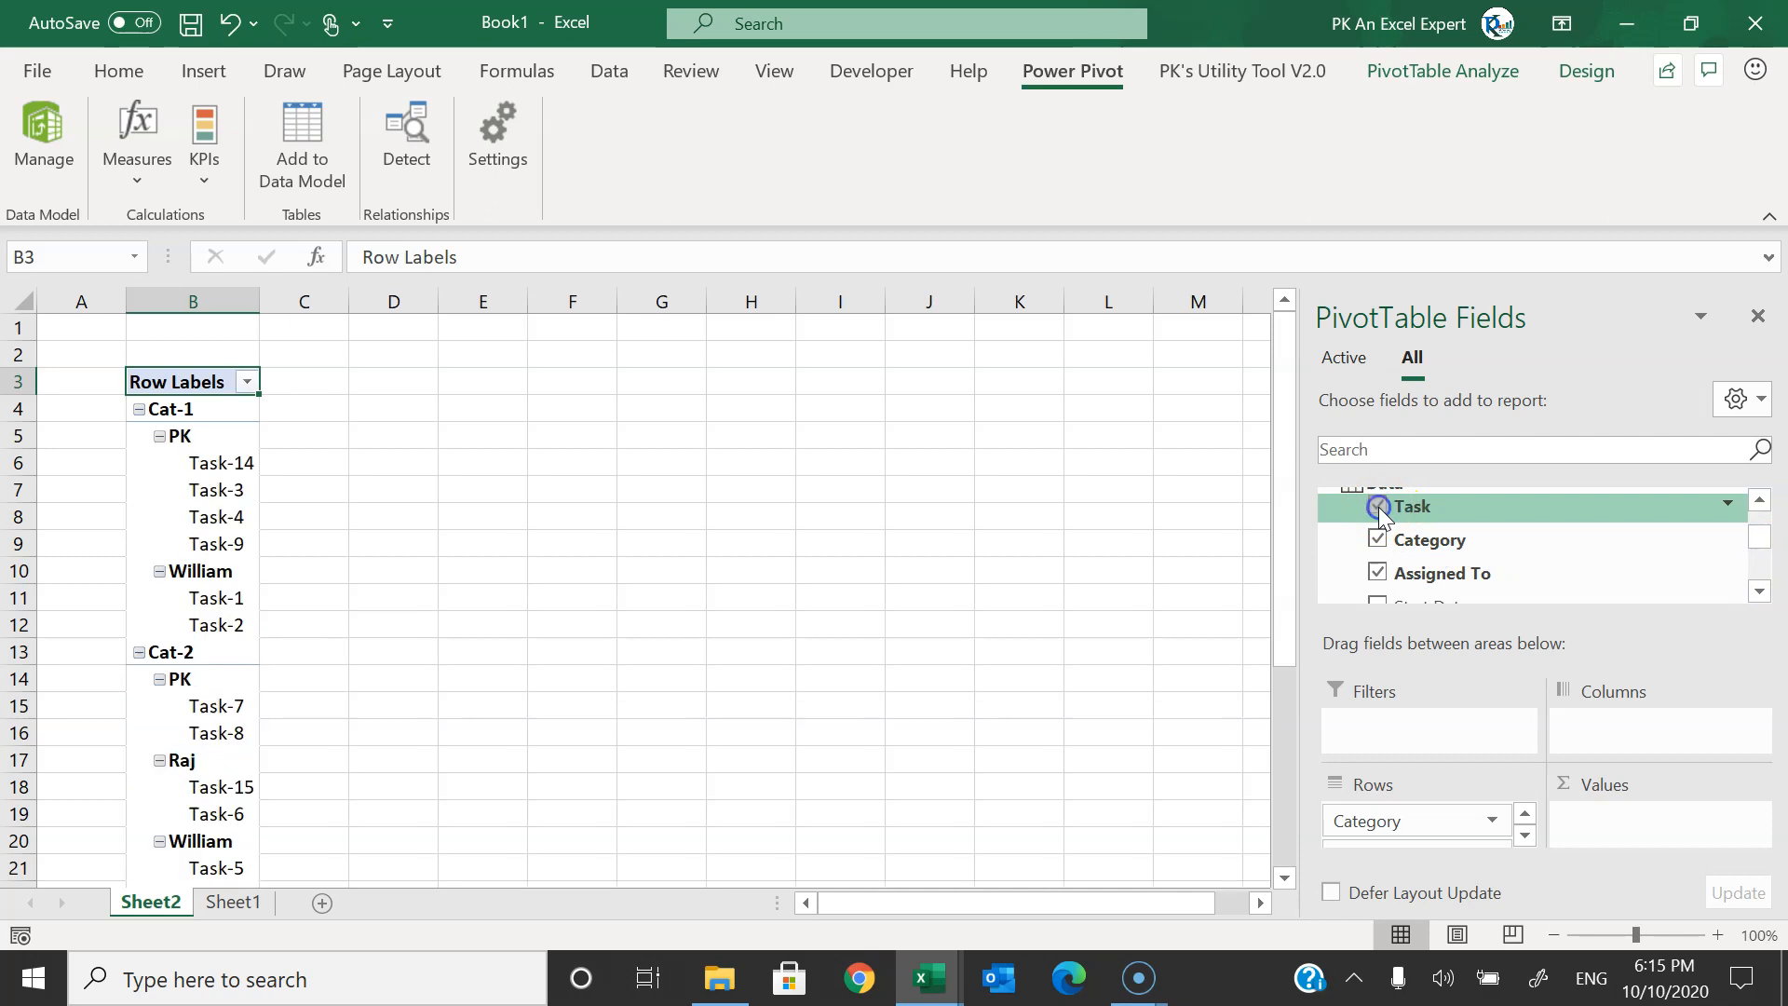
- Add the Data table's Start Date field as a row label after Task
left_click(1758, 590)
left_click(1758, 590)
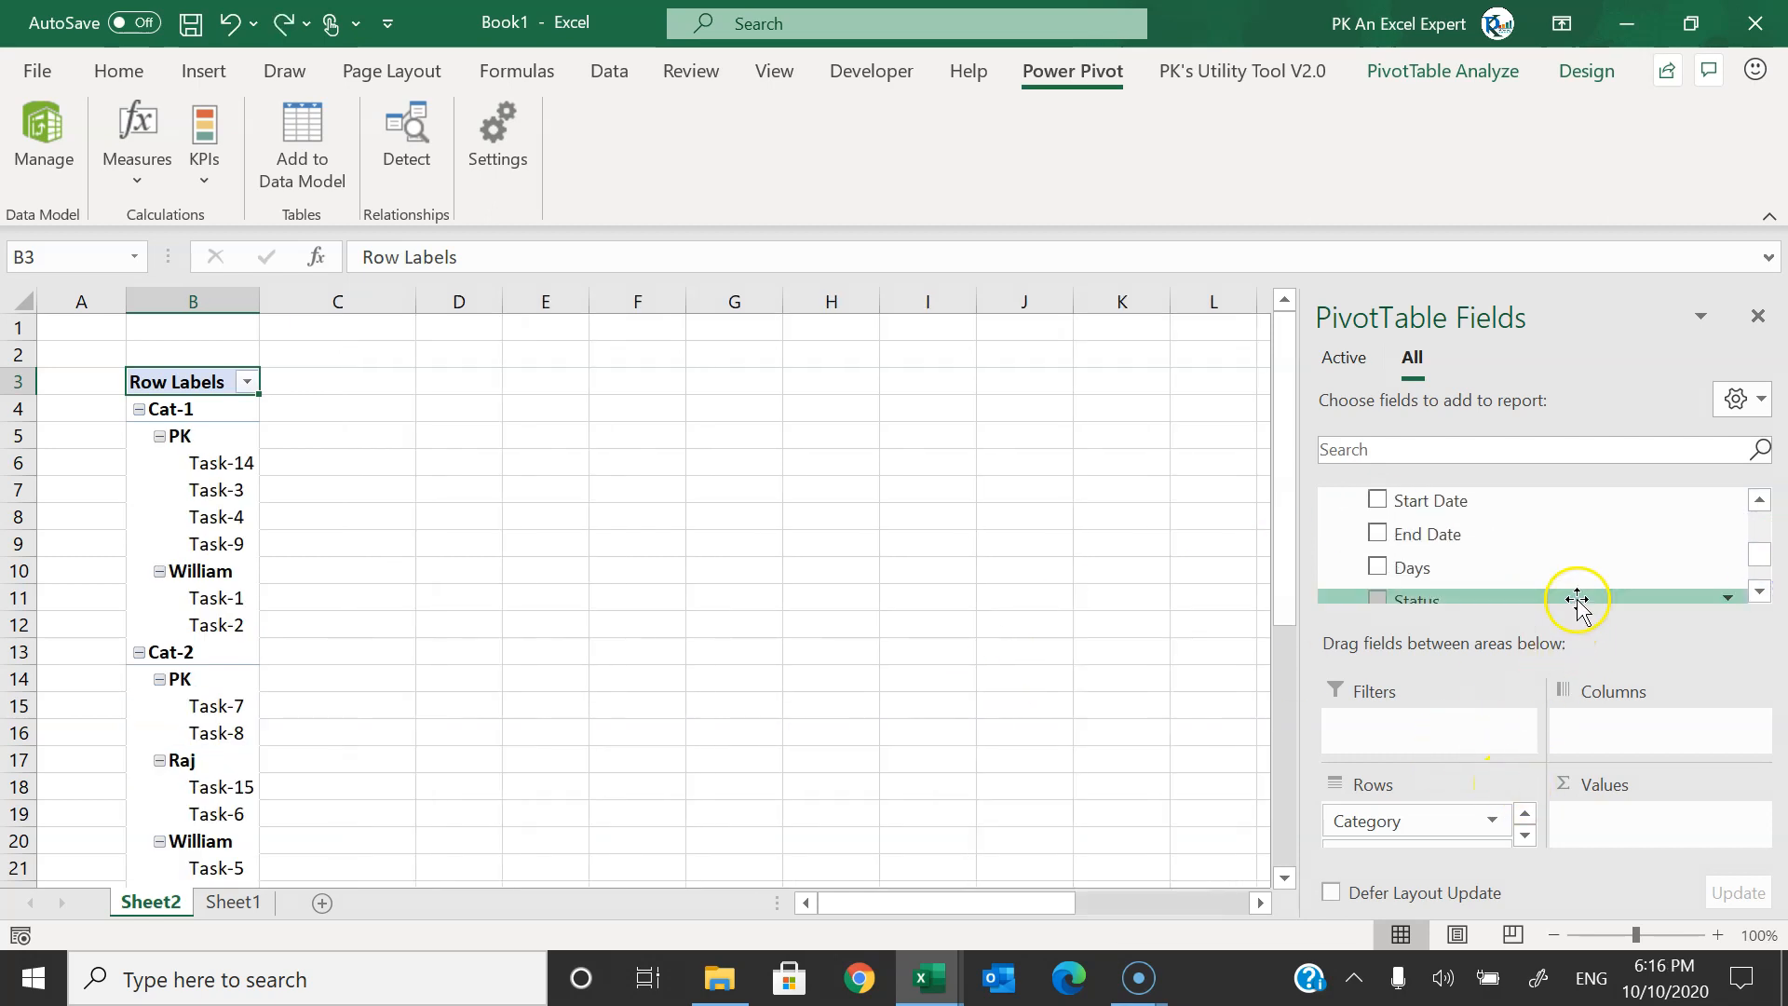
left_click_drag(1757, 558, 1757, 550)
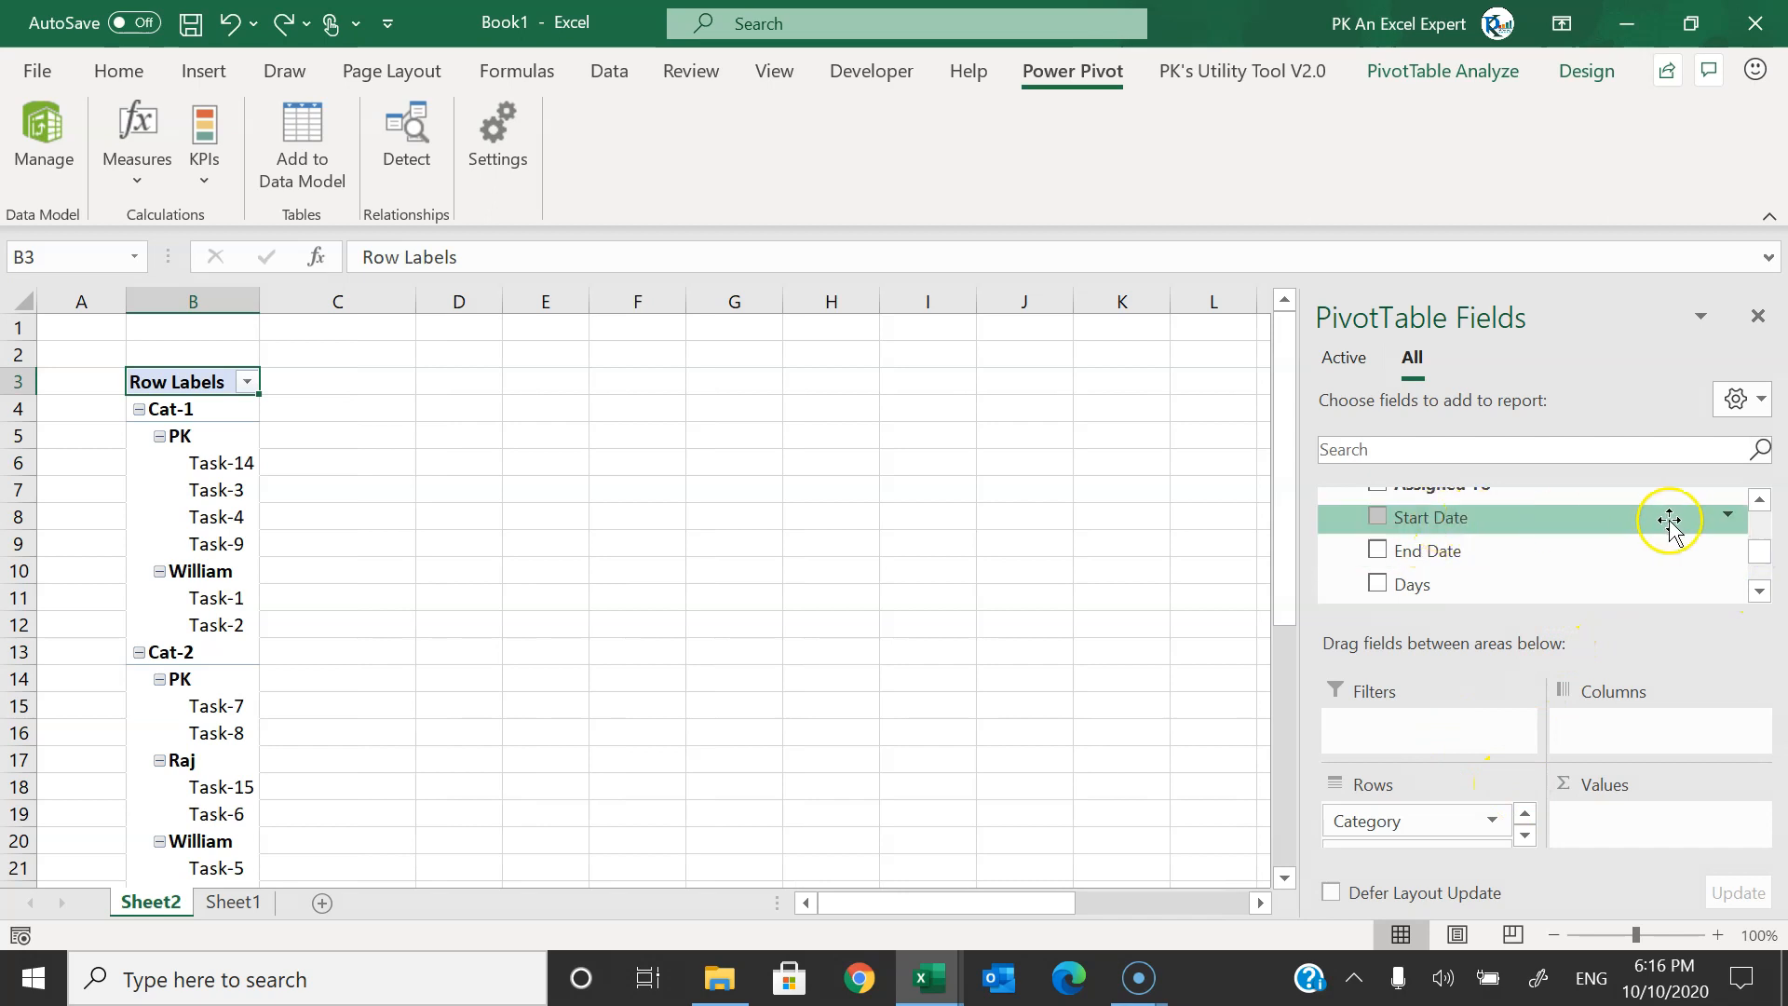
left_click_drag(1413, 519, 1548, 571)
scroll(1584, 571, "up", 5)
scroll(1585, 571, "down", 4)
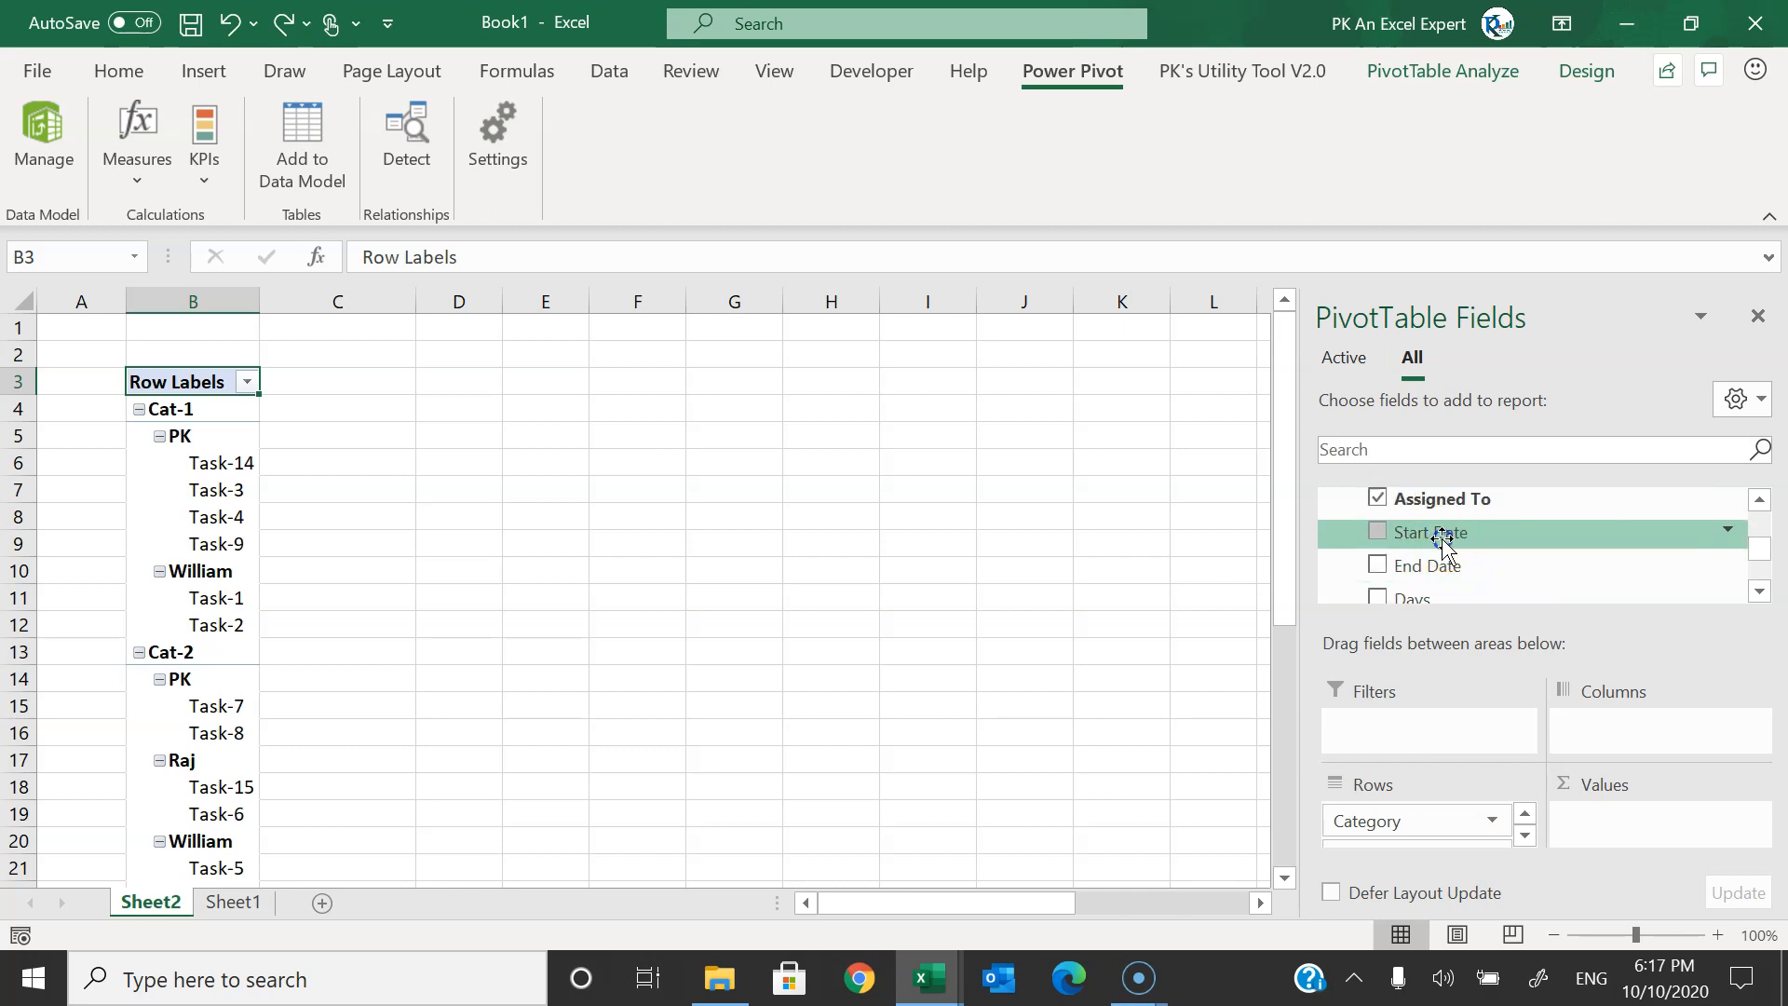
right_click(1441, 538)
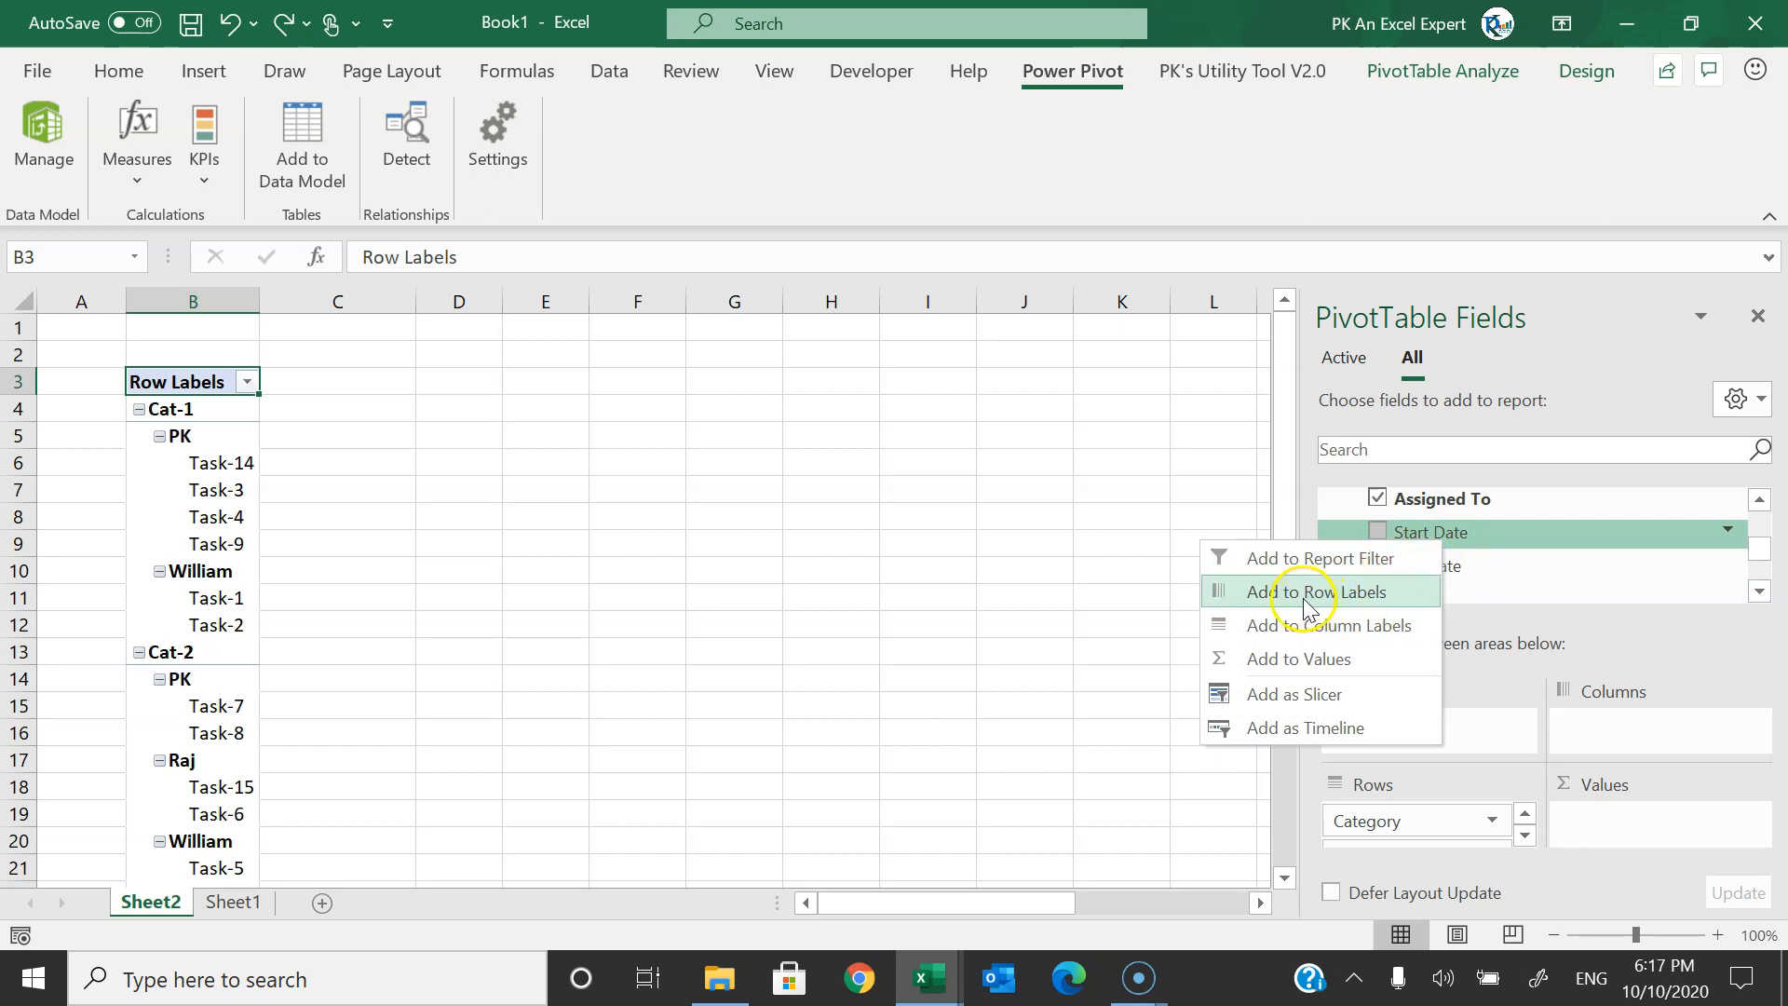
left_click(1347, 597)
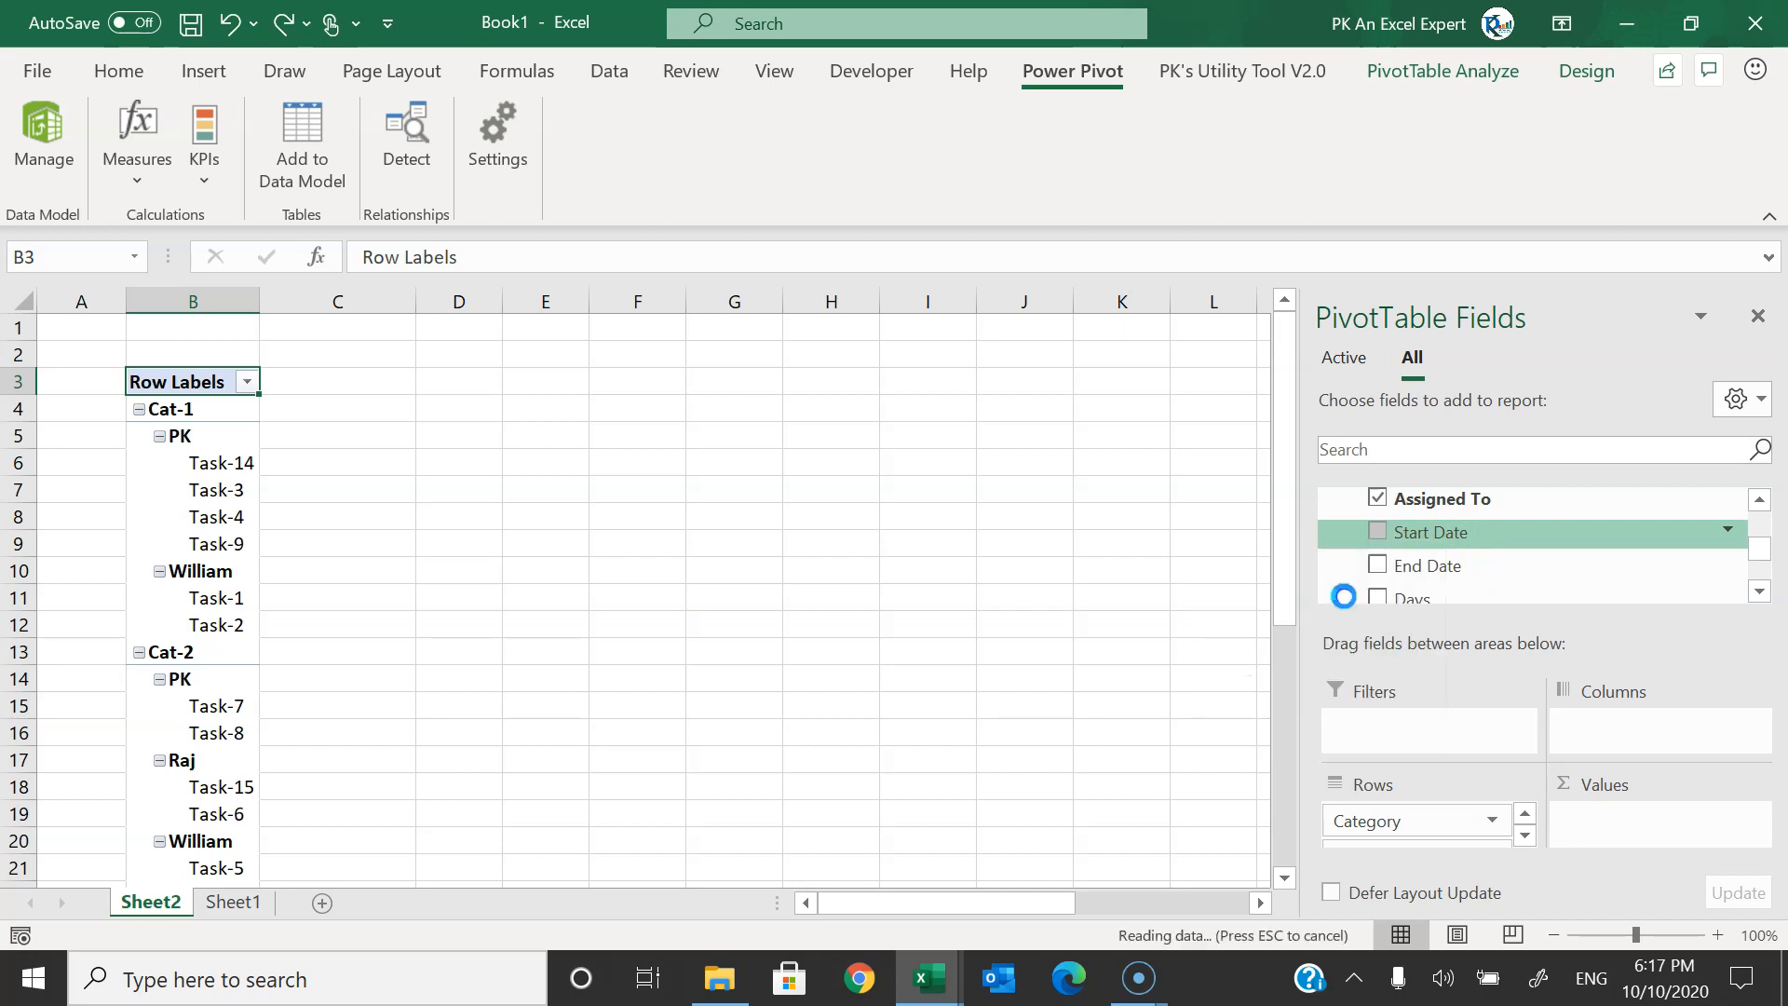
- Add the Data table's End Date and Status fields as row labels after Start Date
right_click(1435, 568)
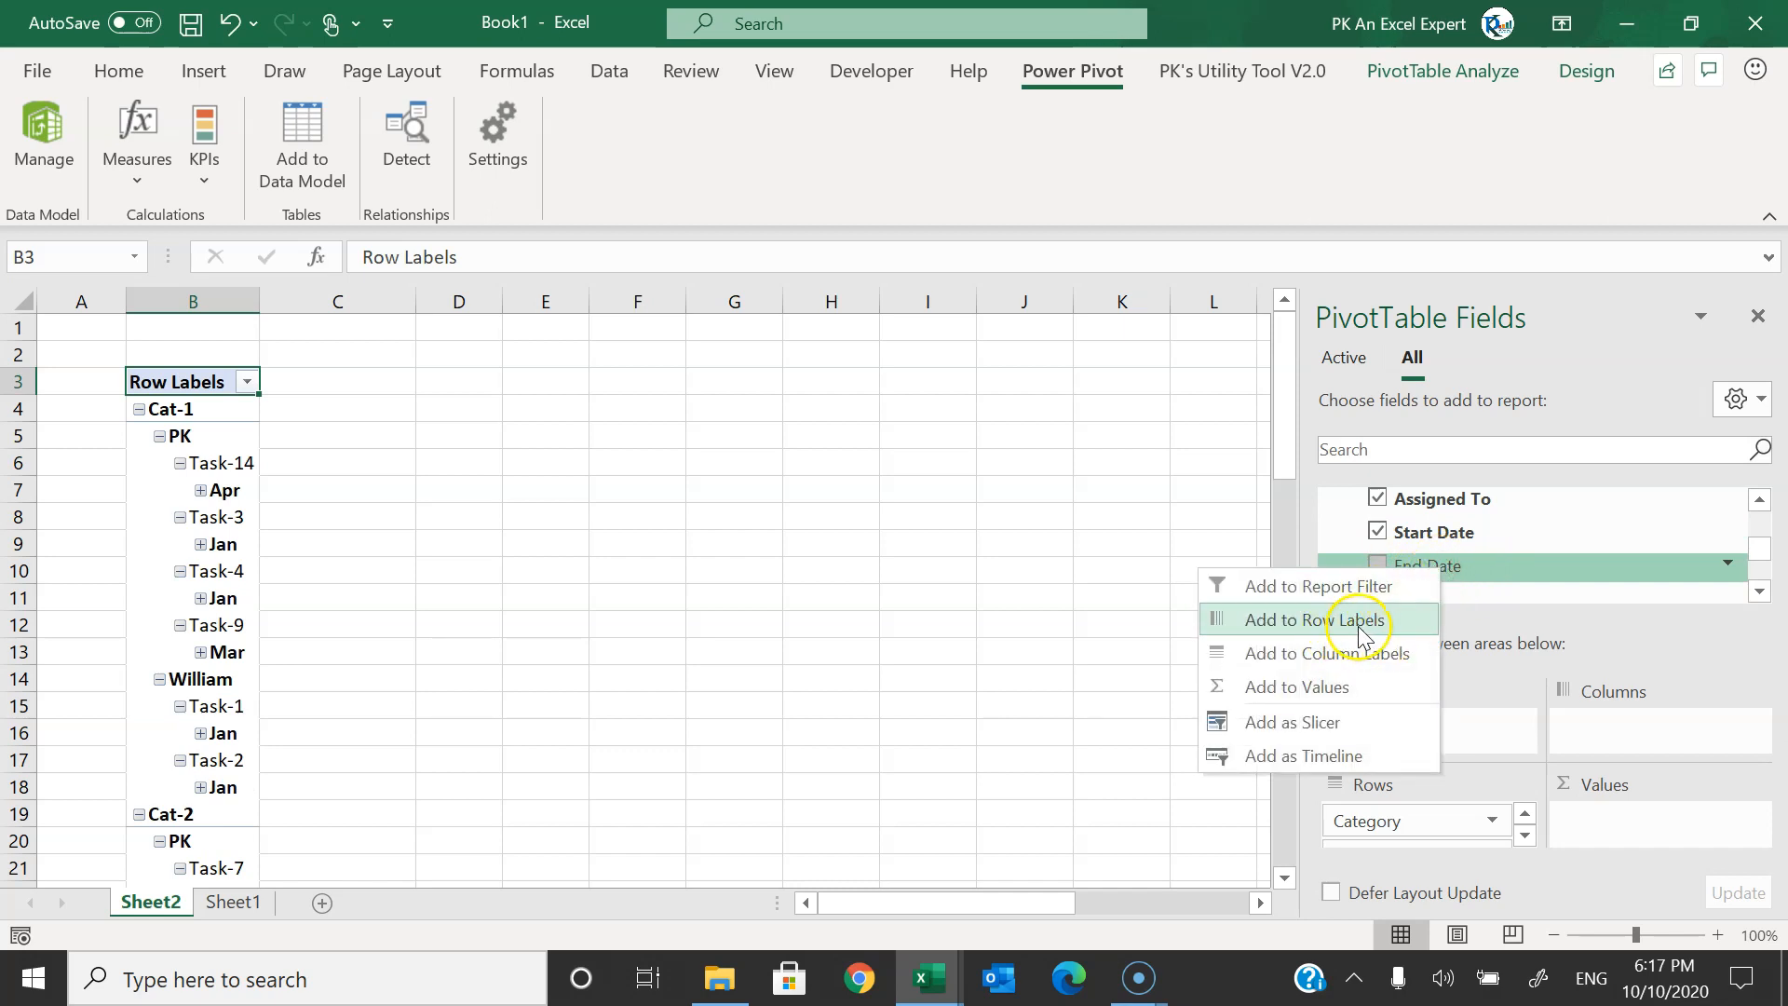
left_click(1358, 622)
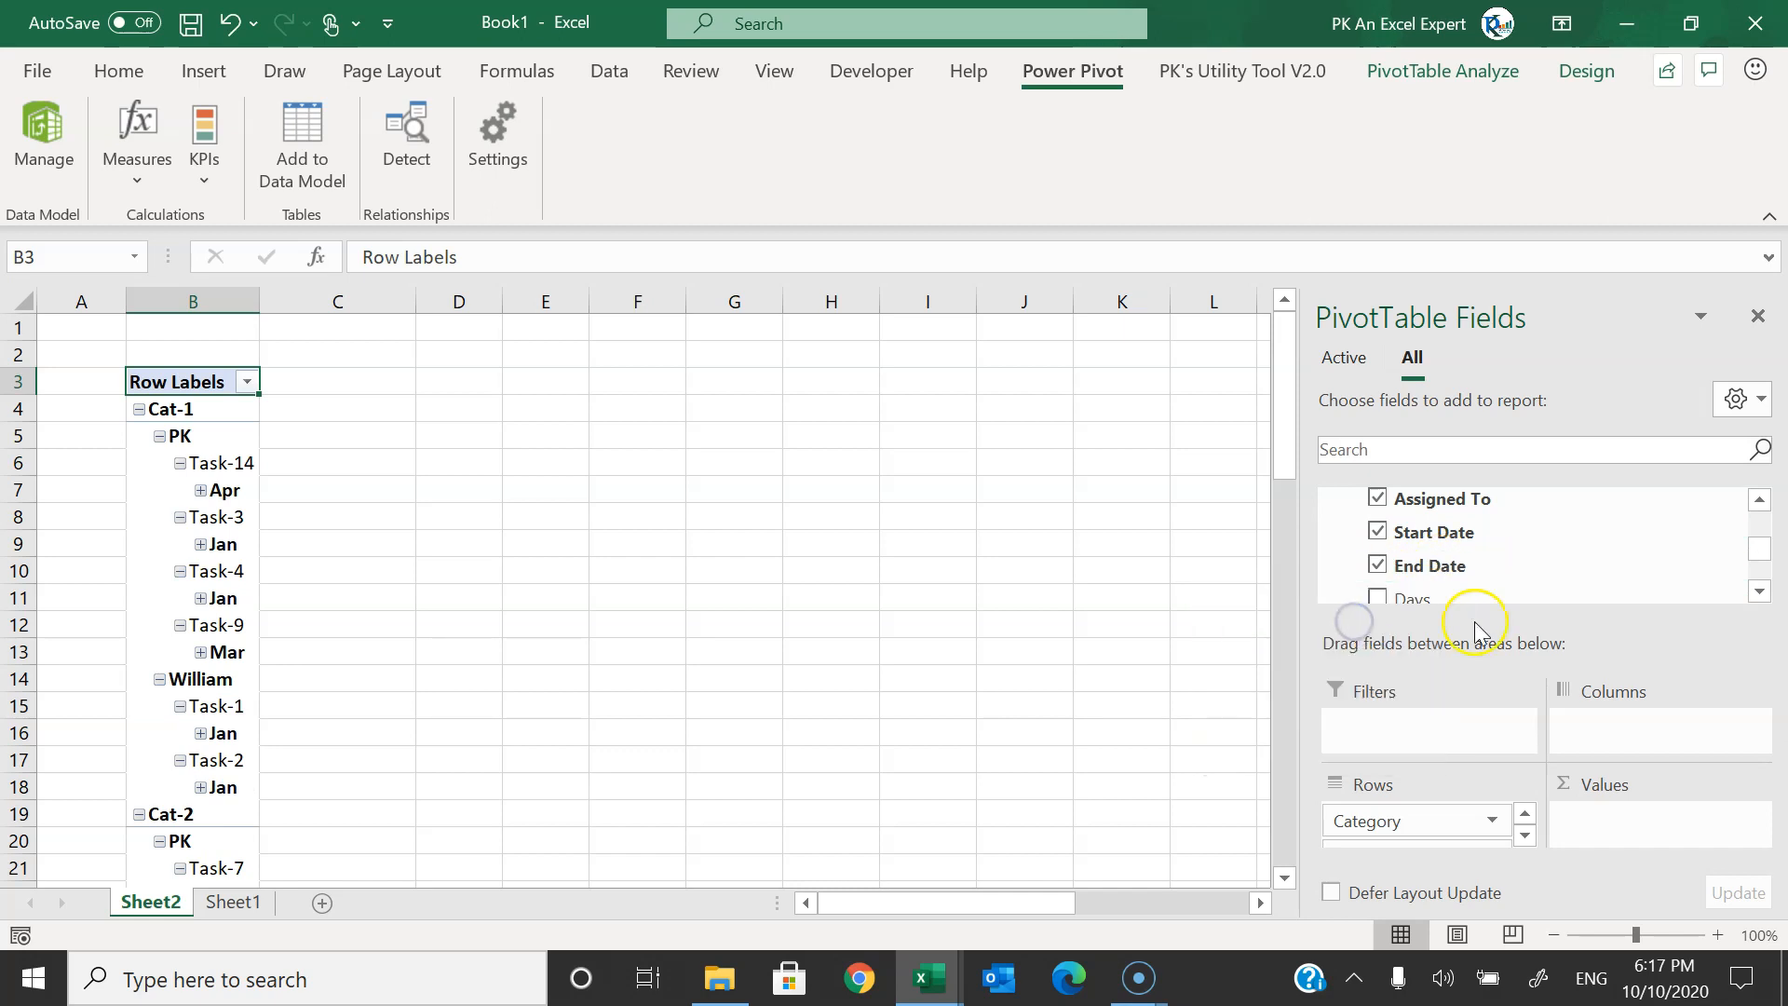
scroll(1714, 586, "down", 1)
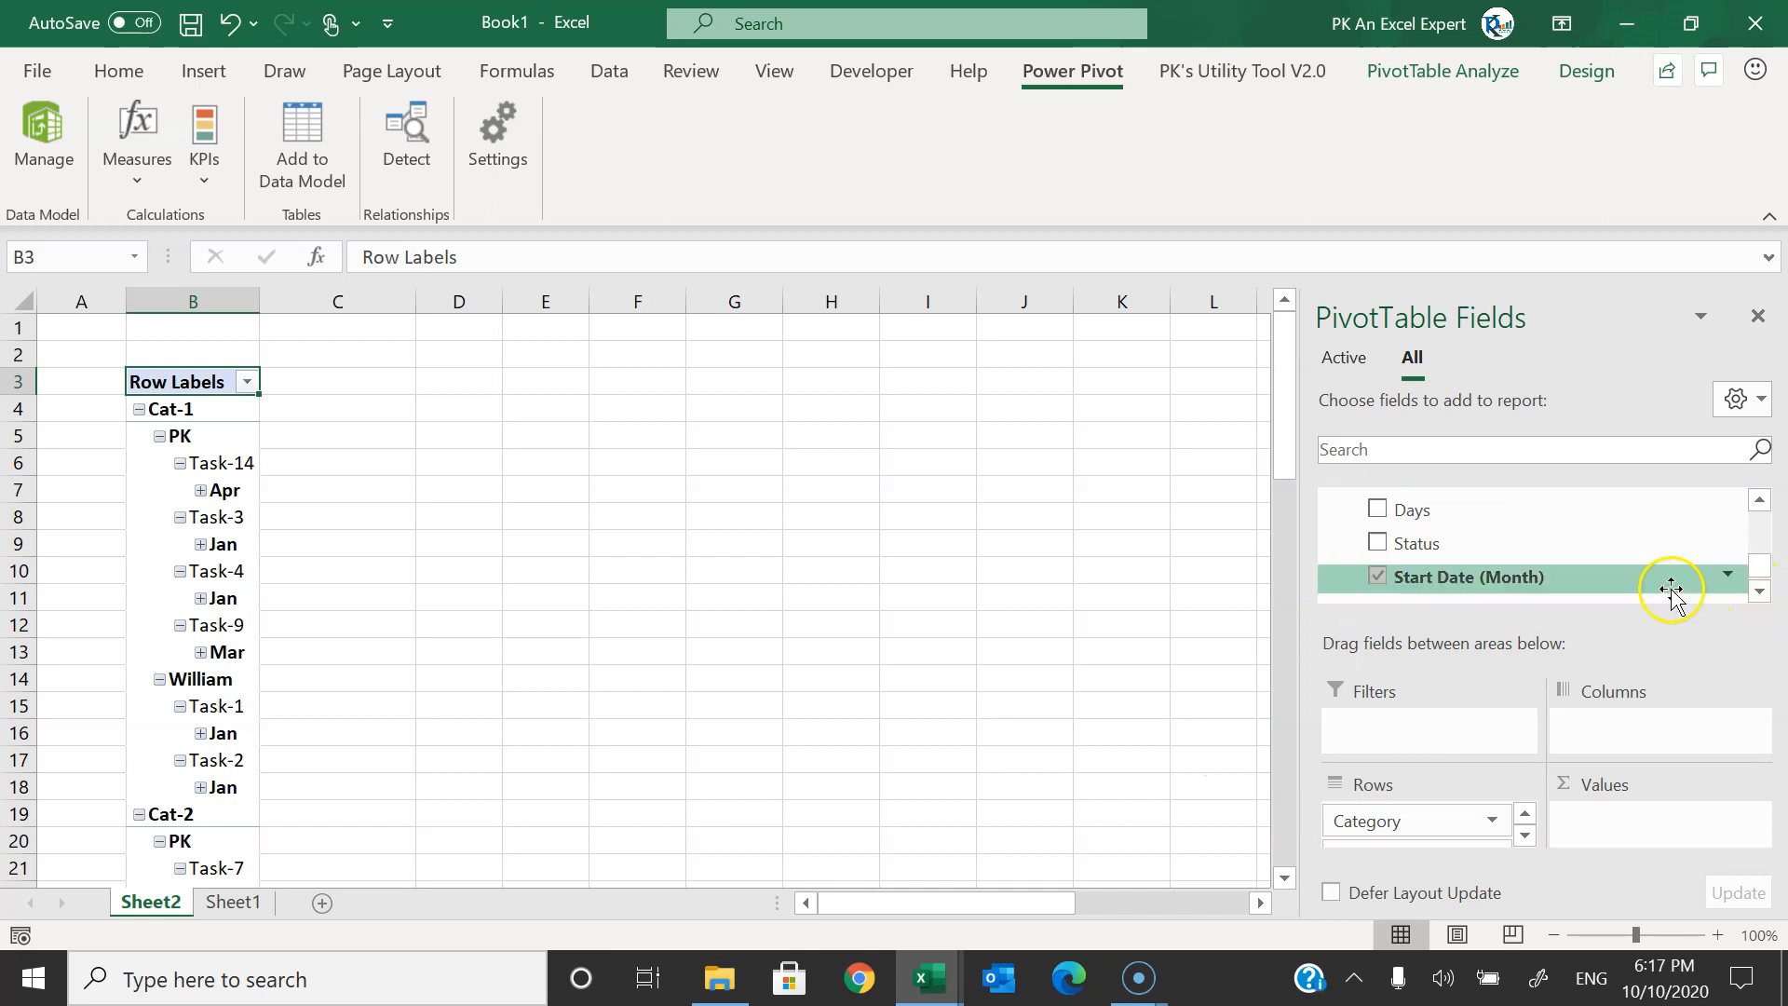
right_click(1418, 549)
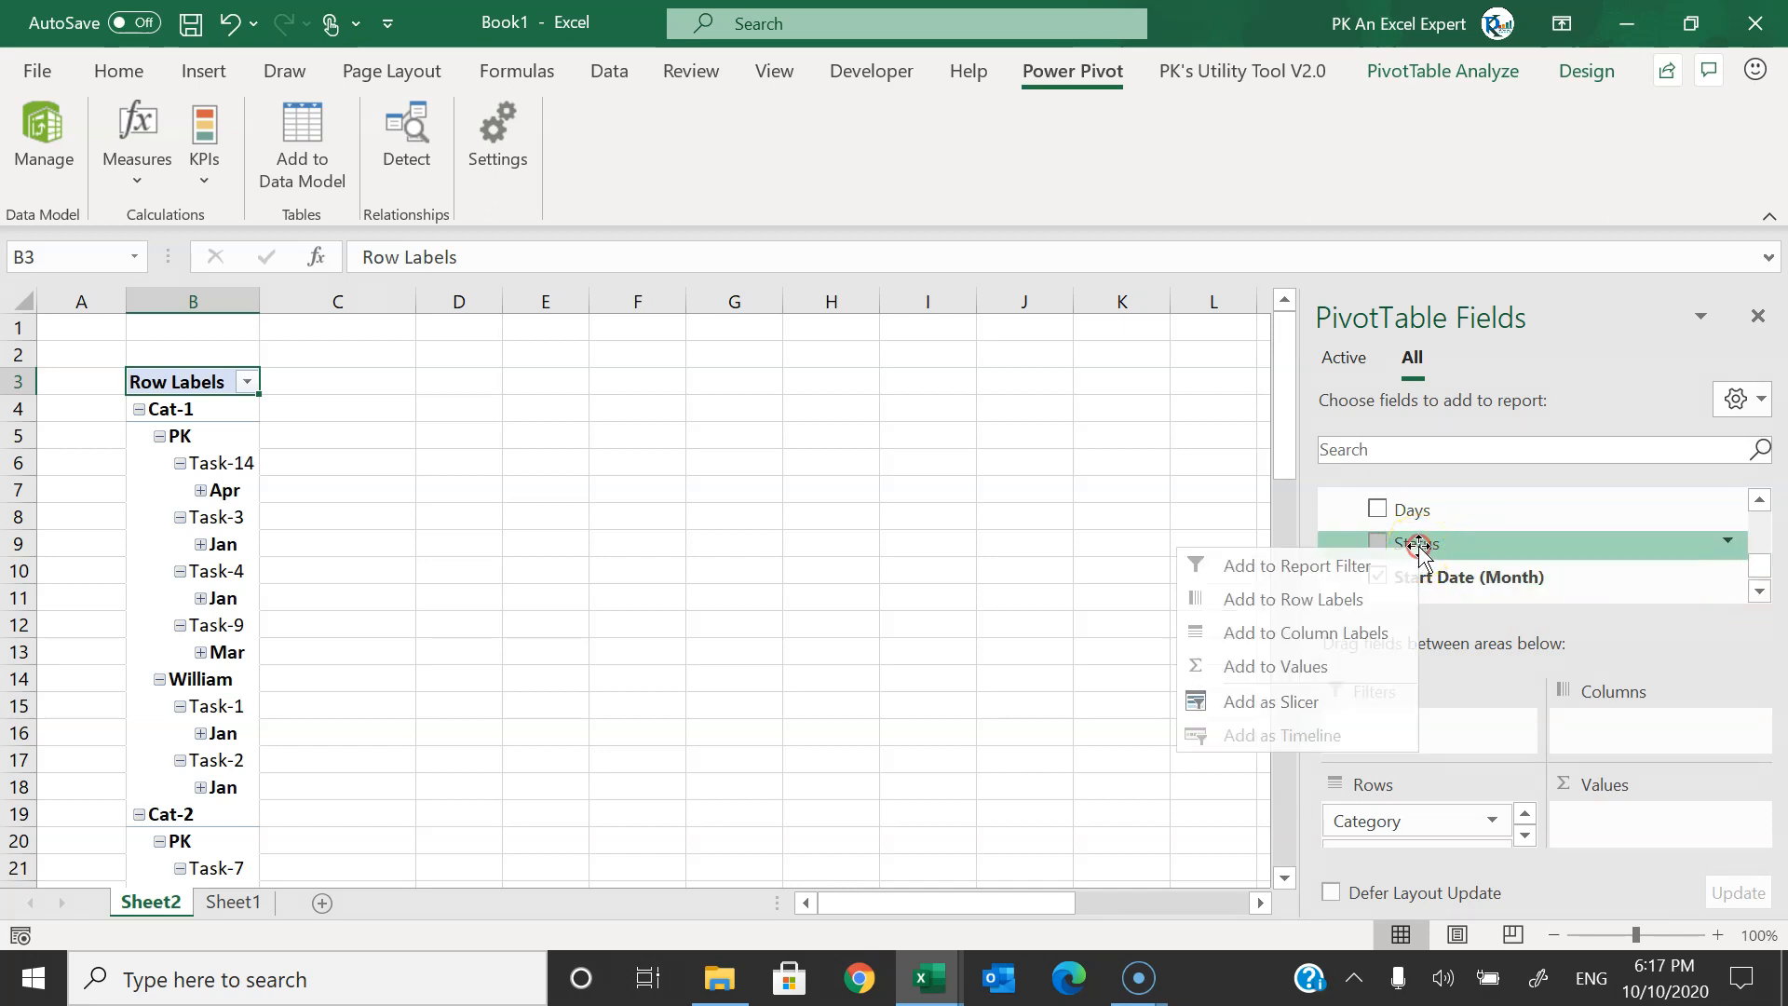
left_click(1374, 611)
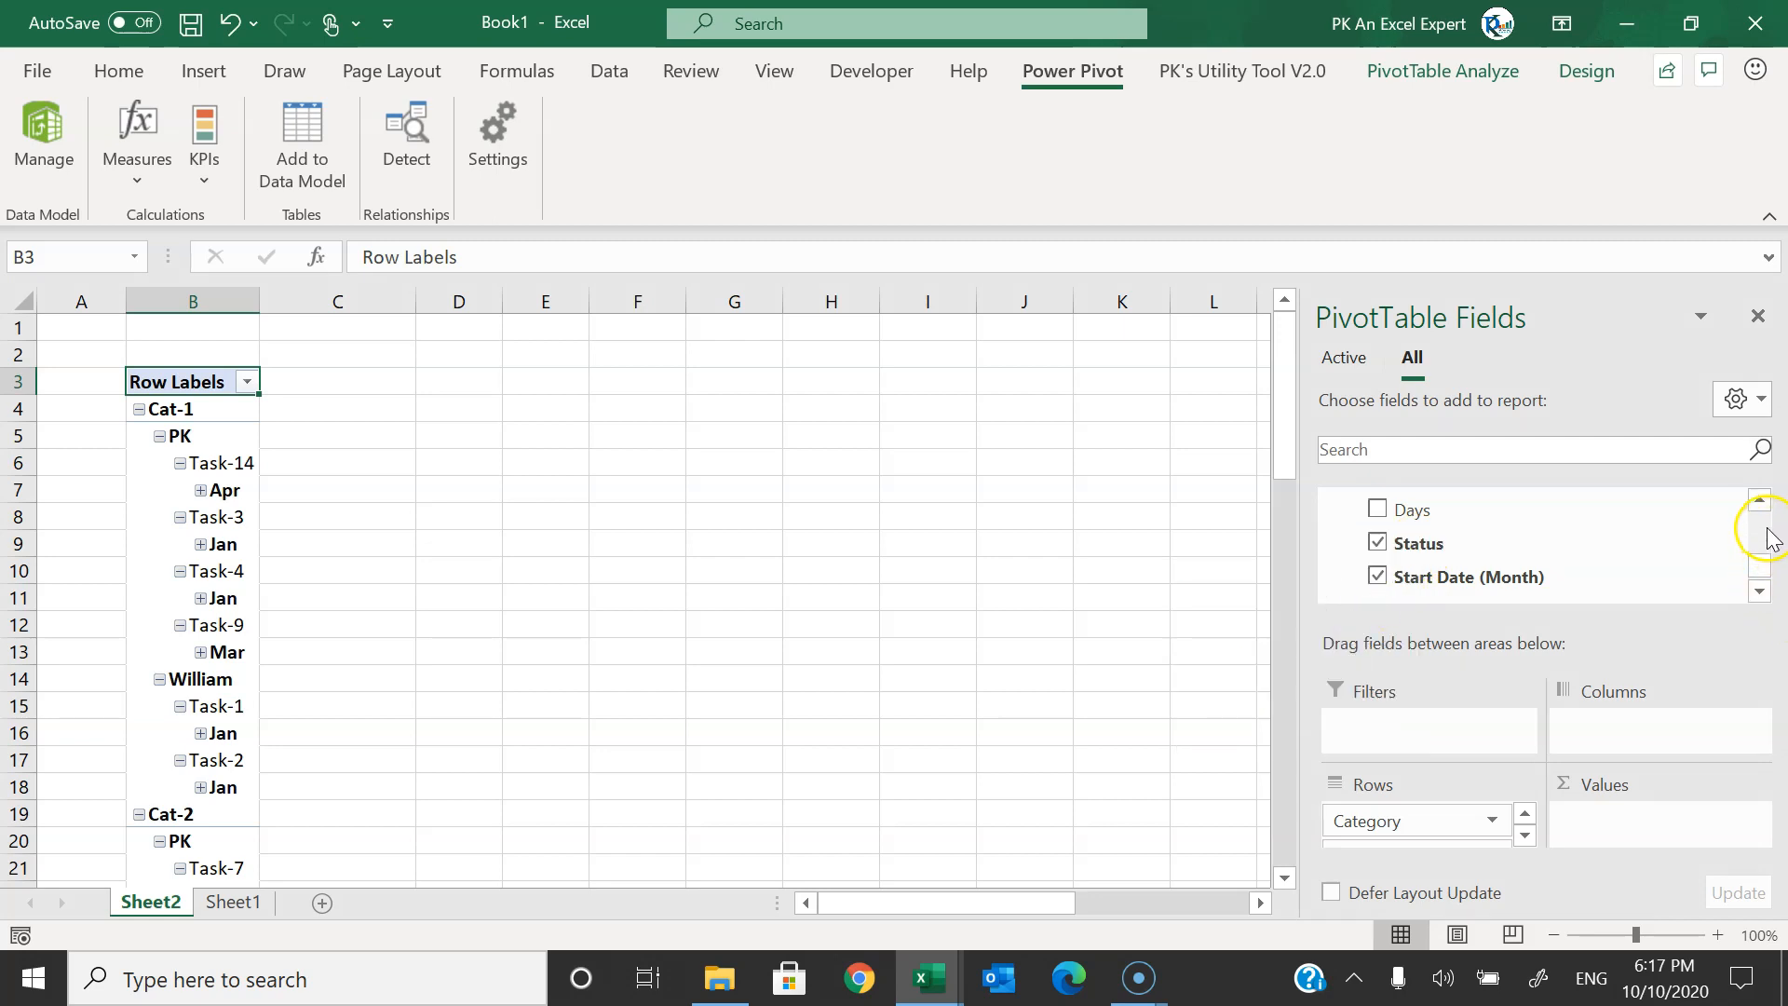
scroll(1759, 500, "up", 1)
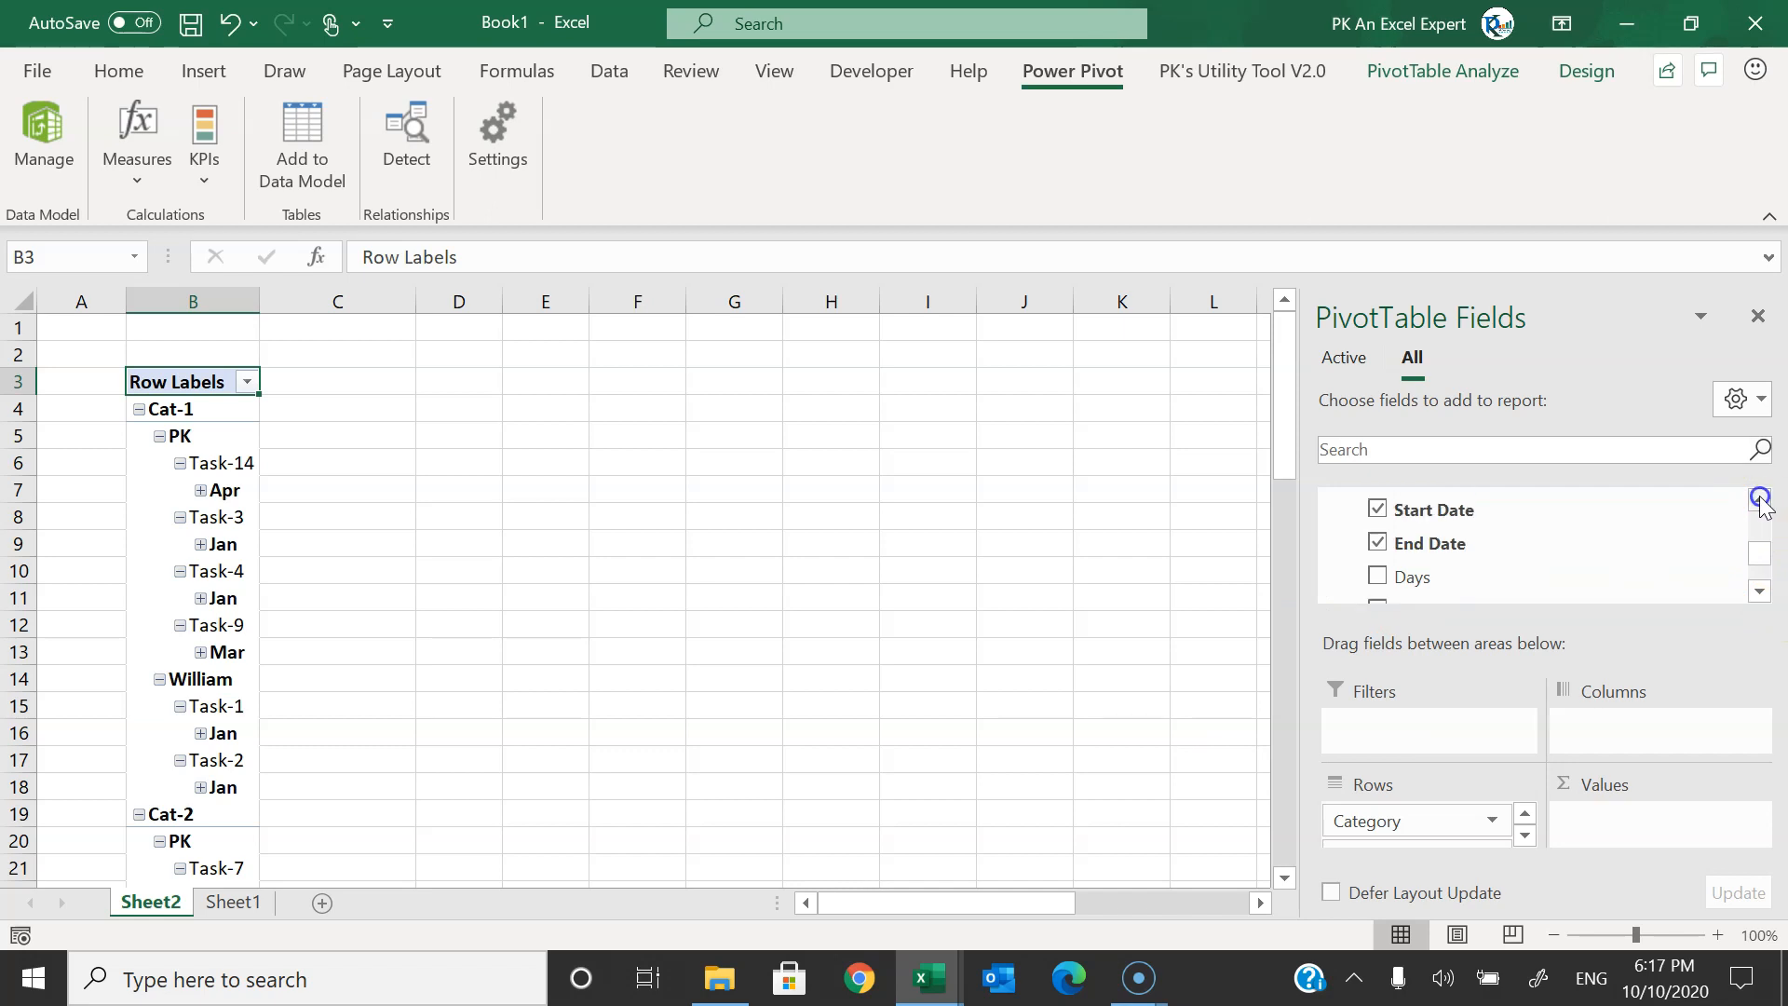
- Change the PivotTable's report layout to tabular form
left_click(222, 421)
left_click(223, 416)
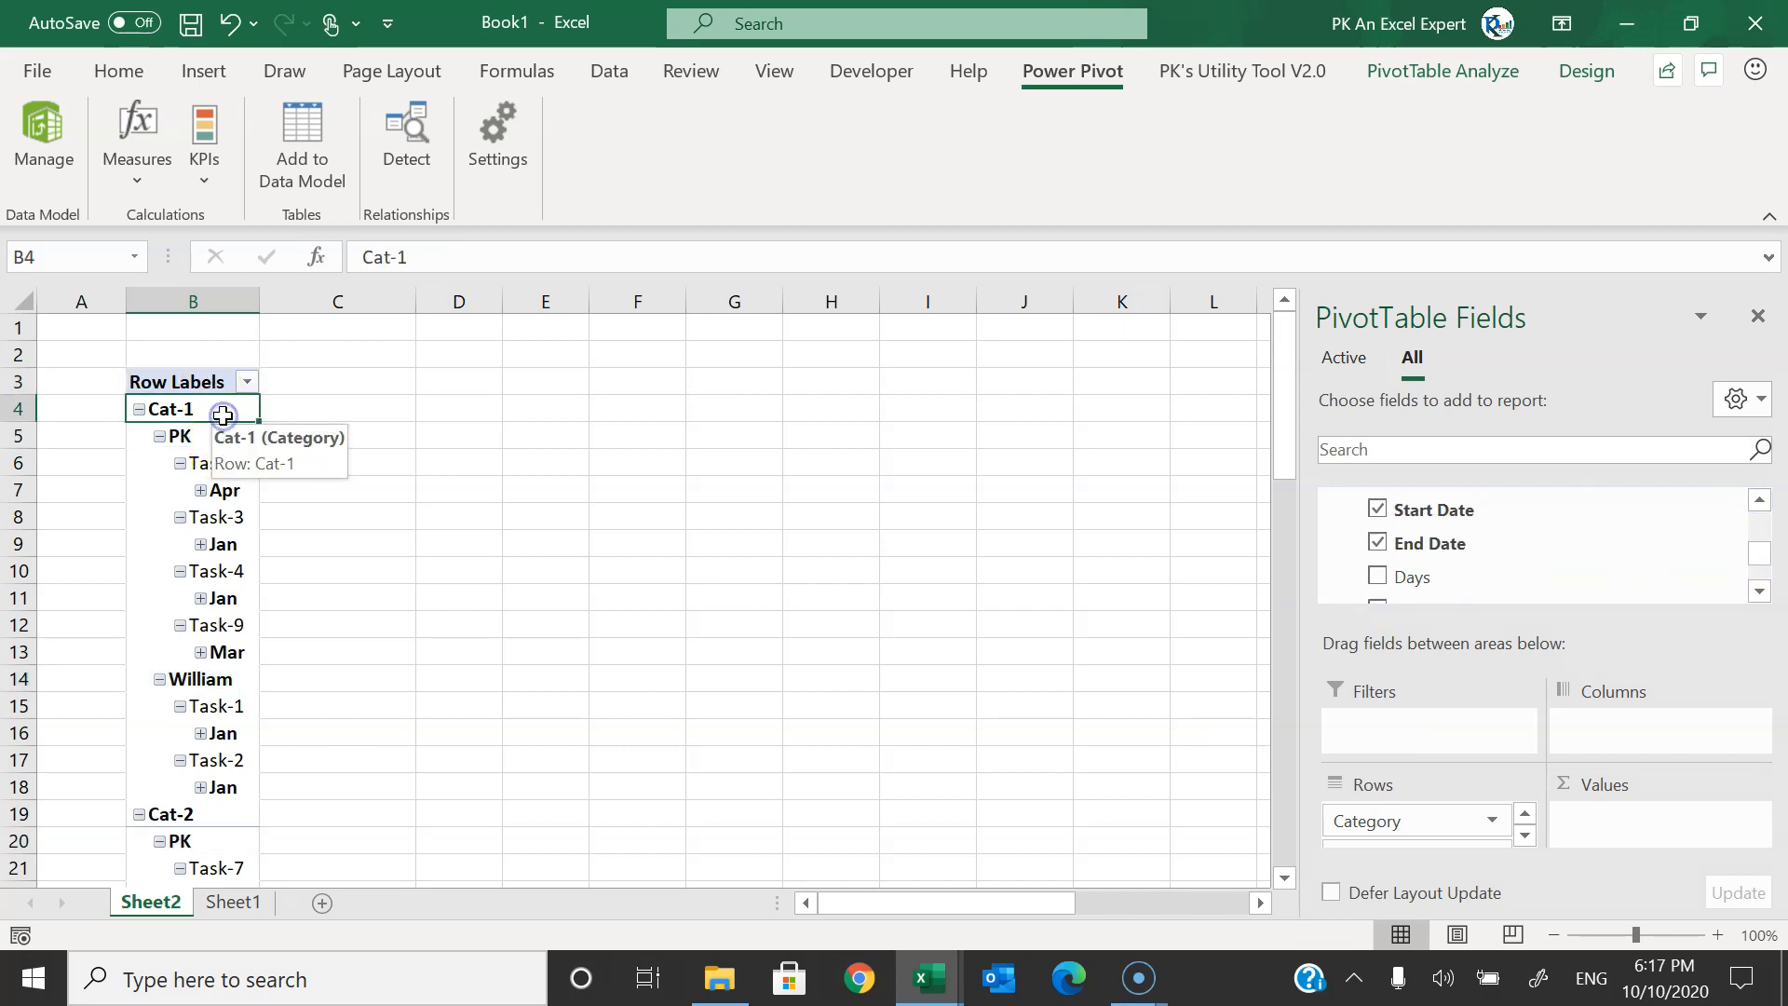
left_click(1589, 72)
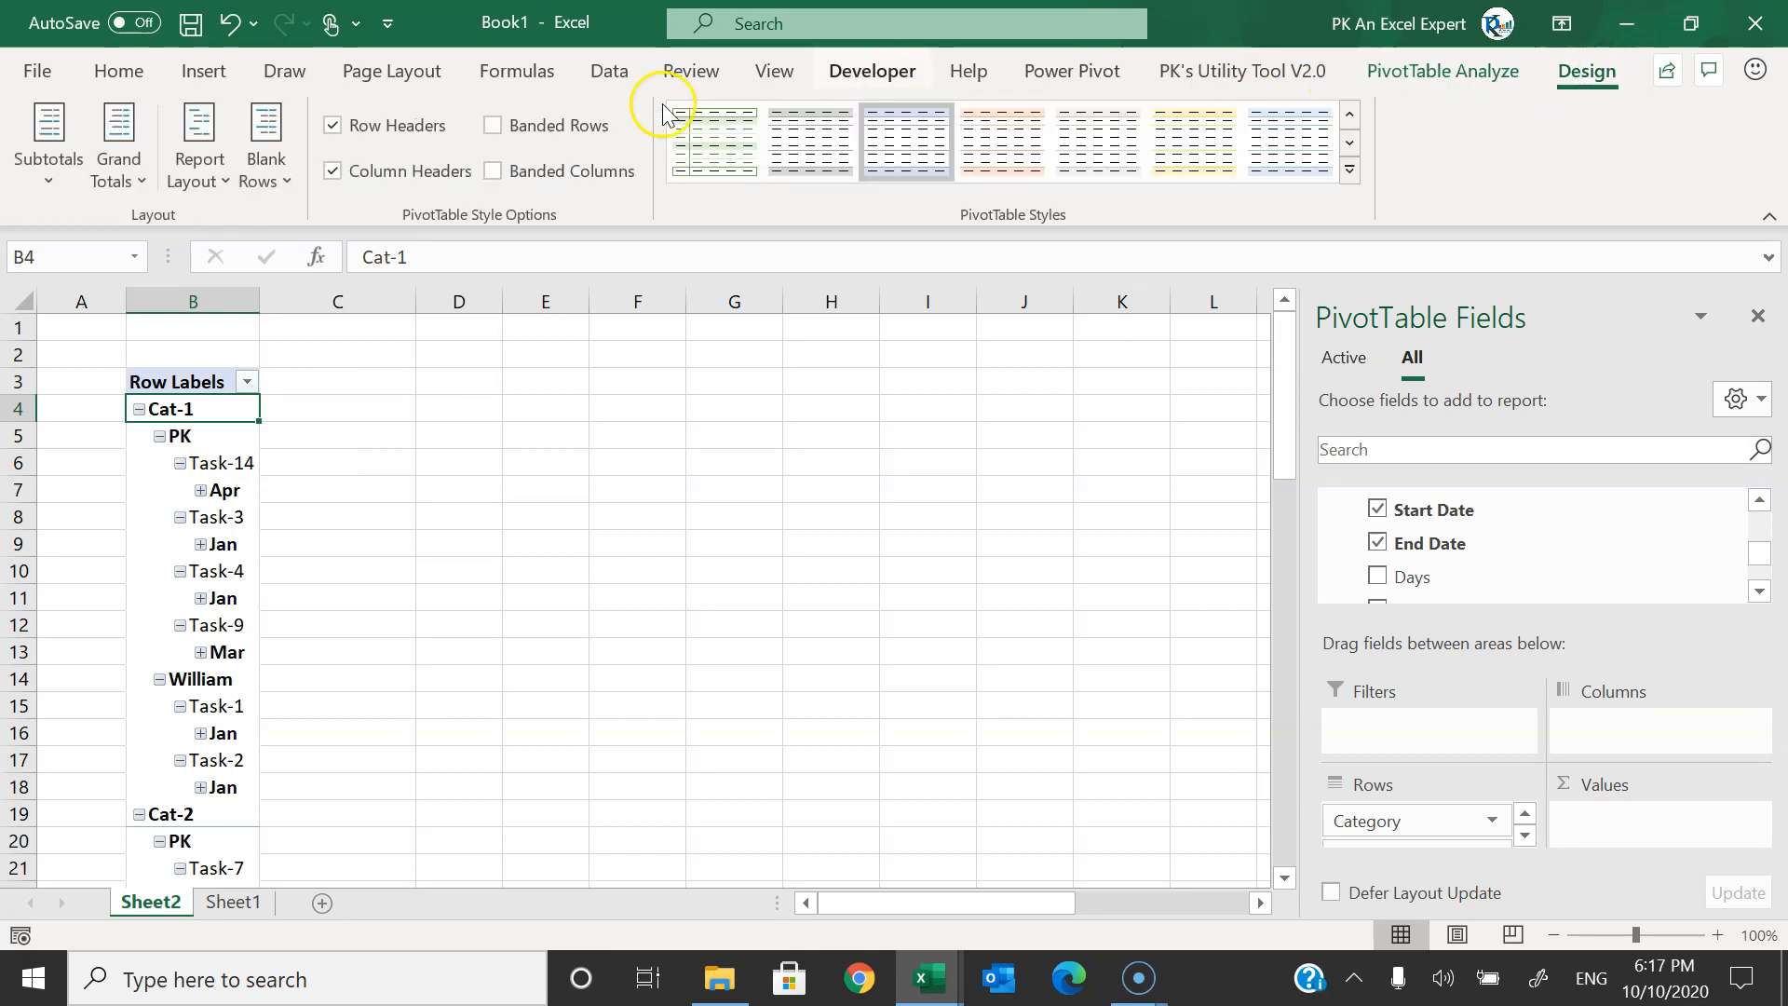
left_click(218, 183)
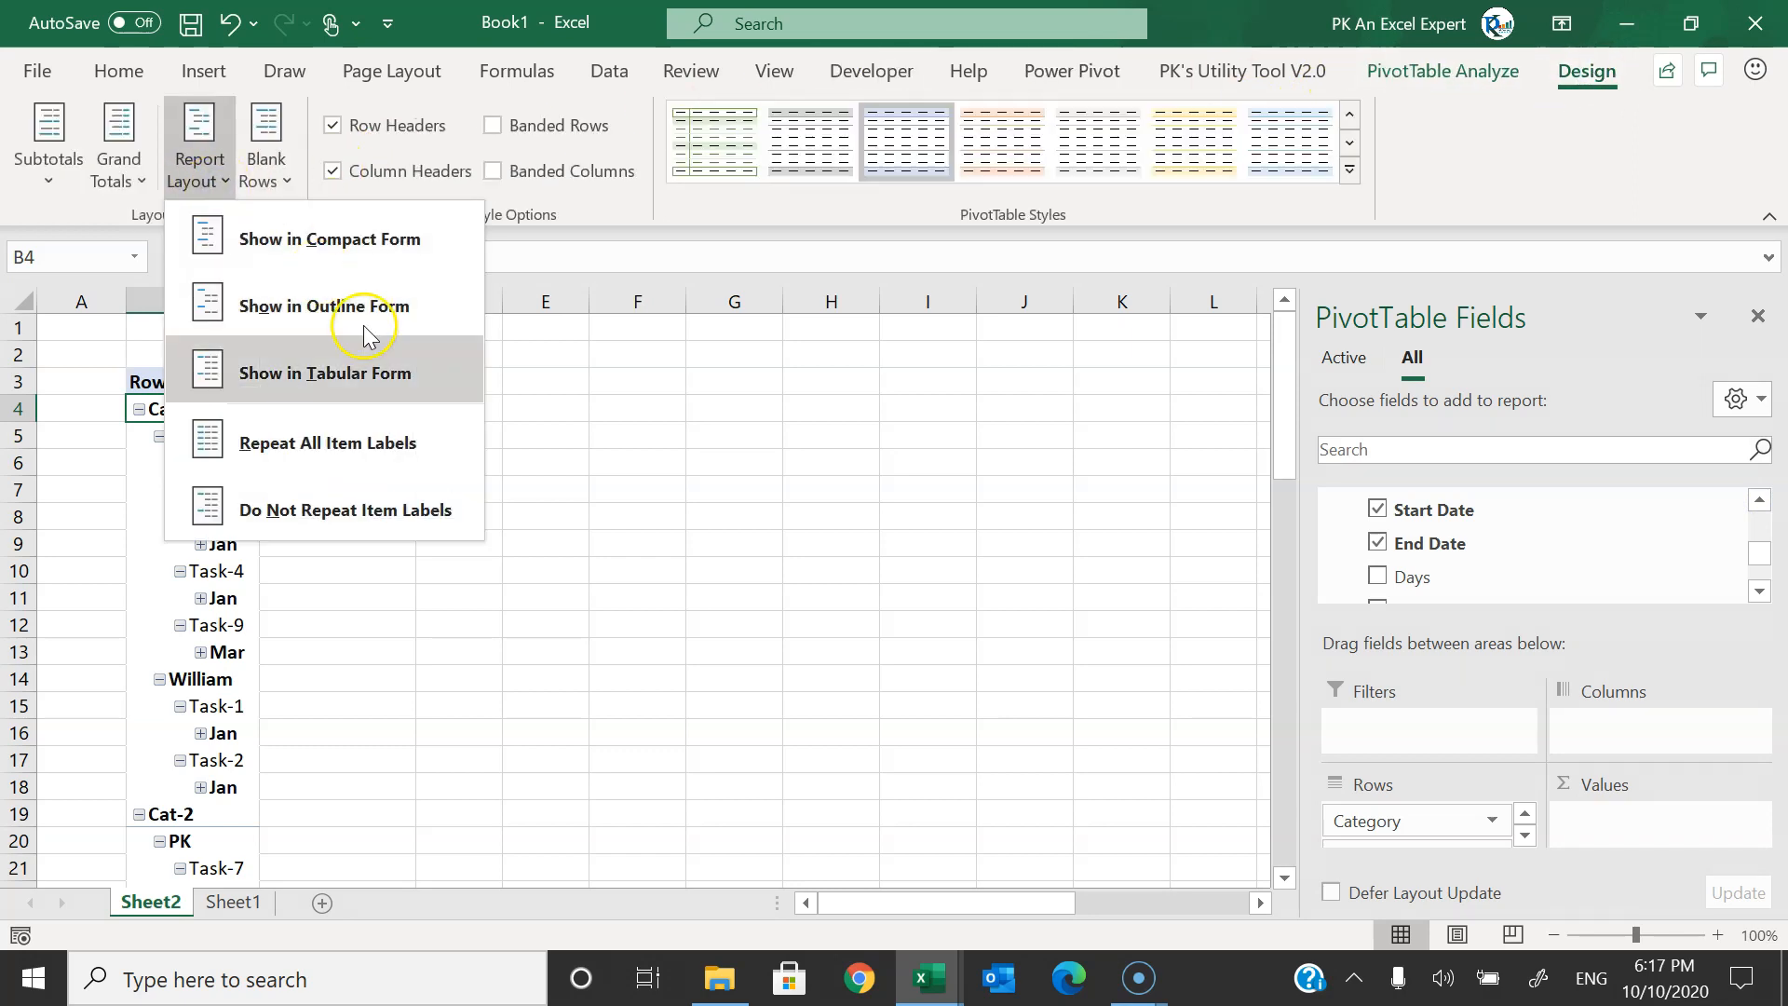
left_click(380, 389)
- Ungroup the Start Date months so the PivotTable lists individual start dates
left_click(557, 416)
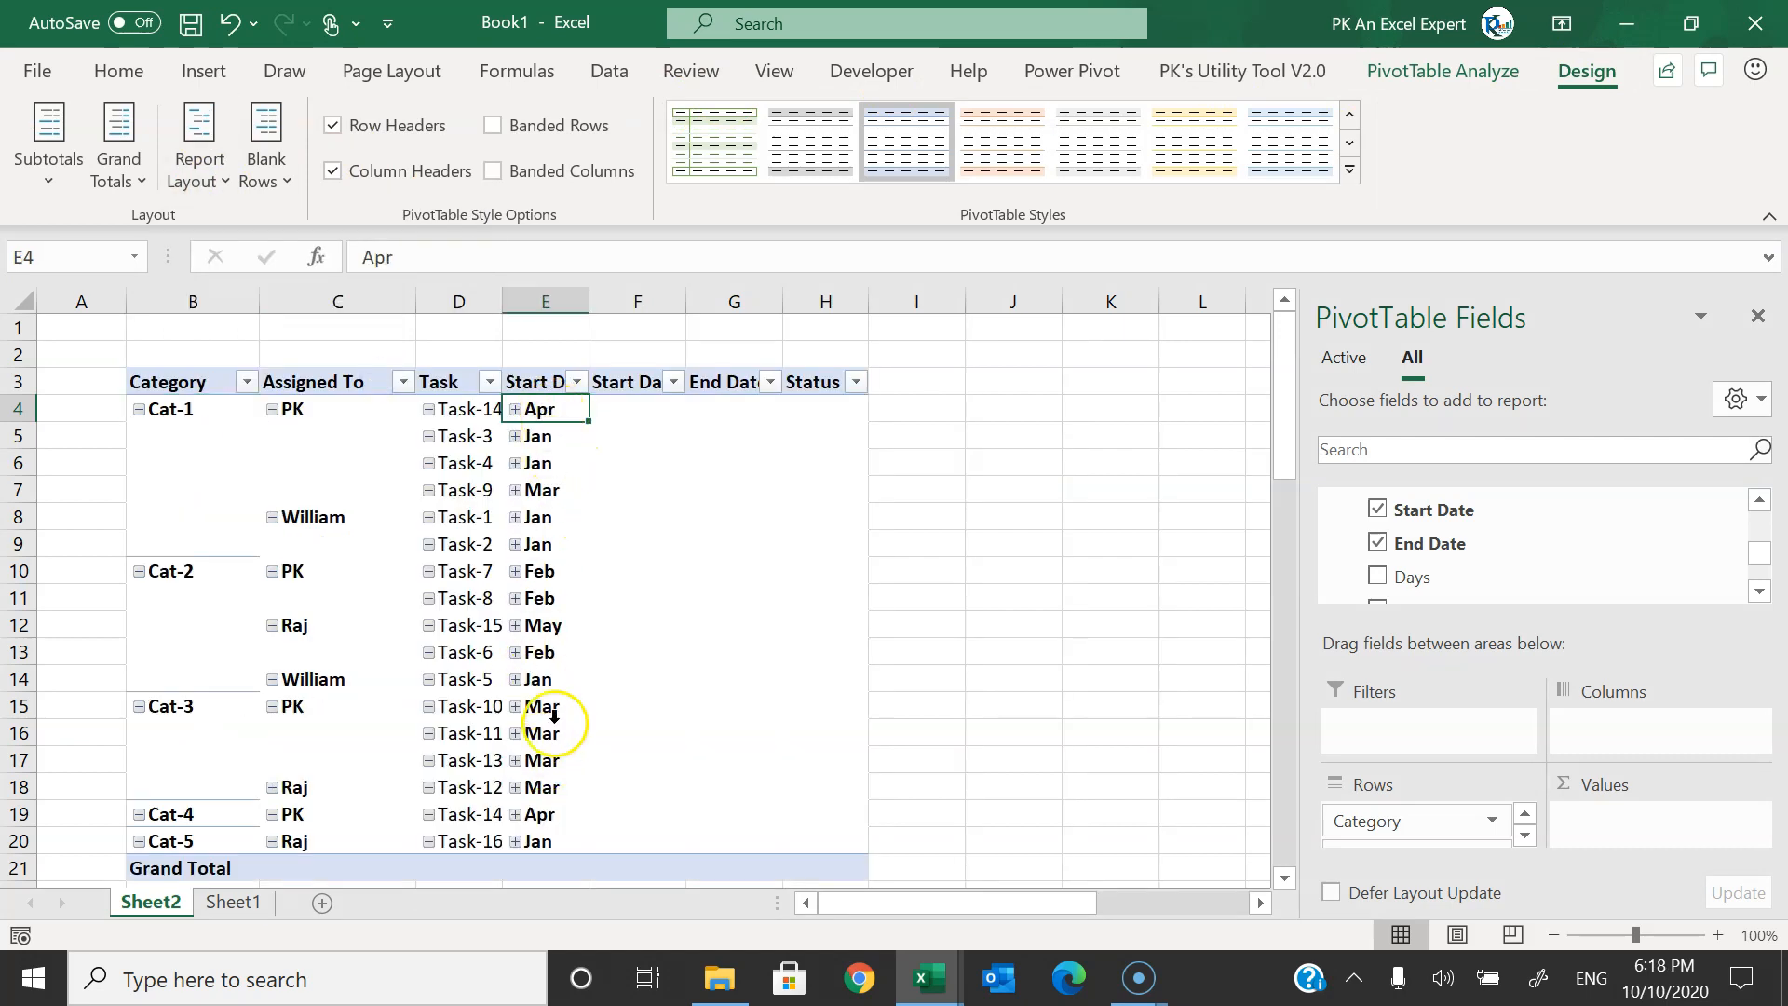
right_click(552, 415)
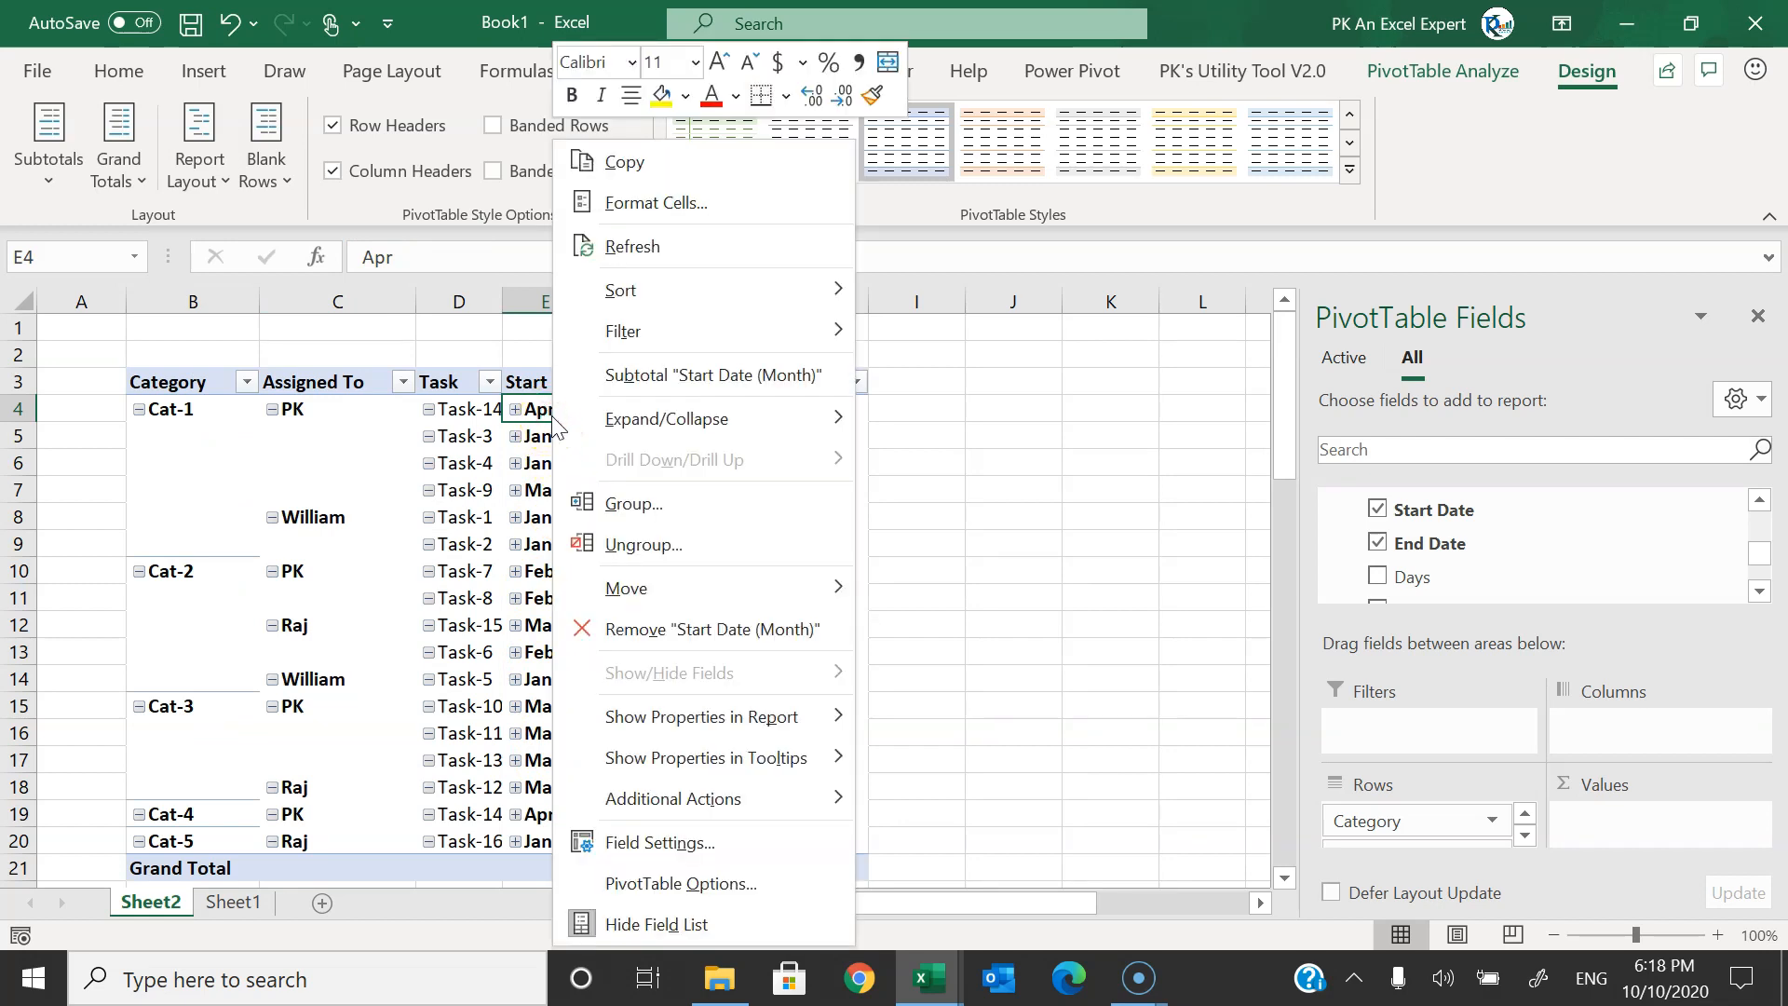
left_click(650, 546)
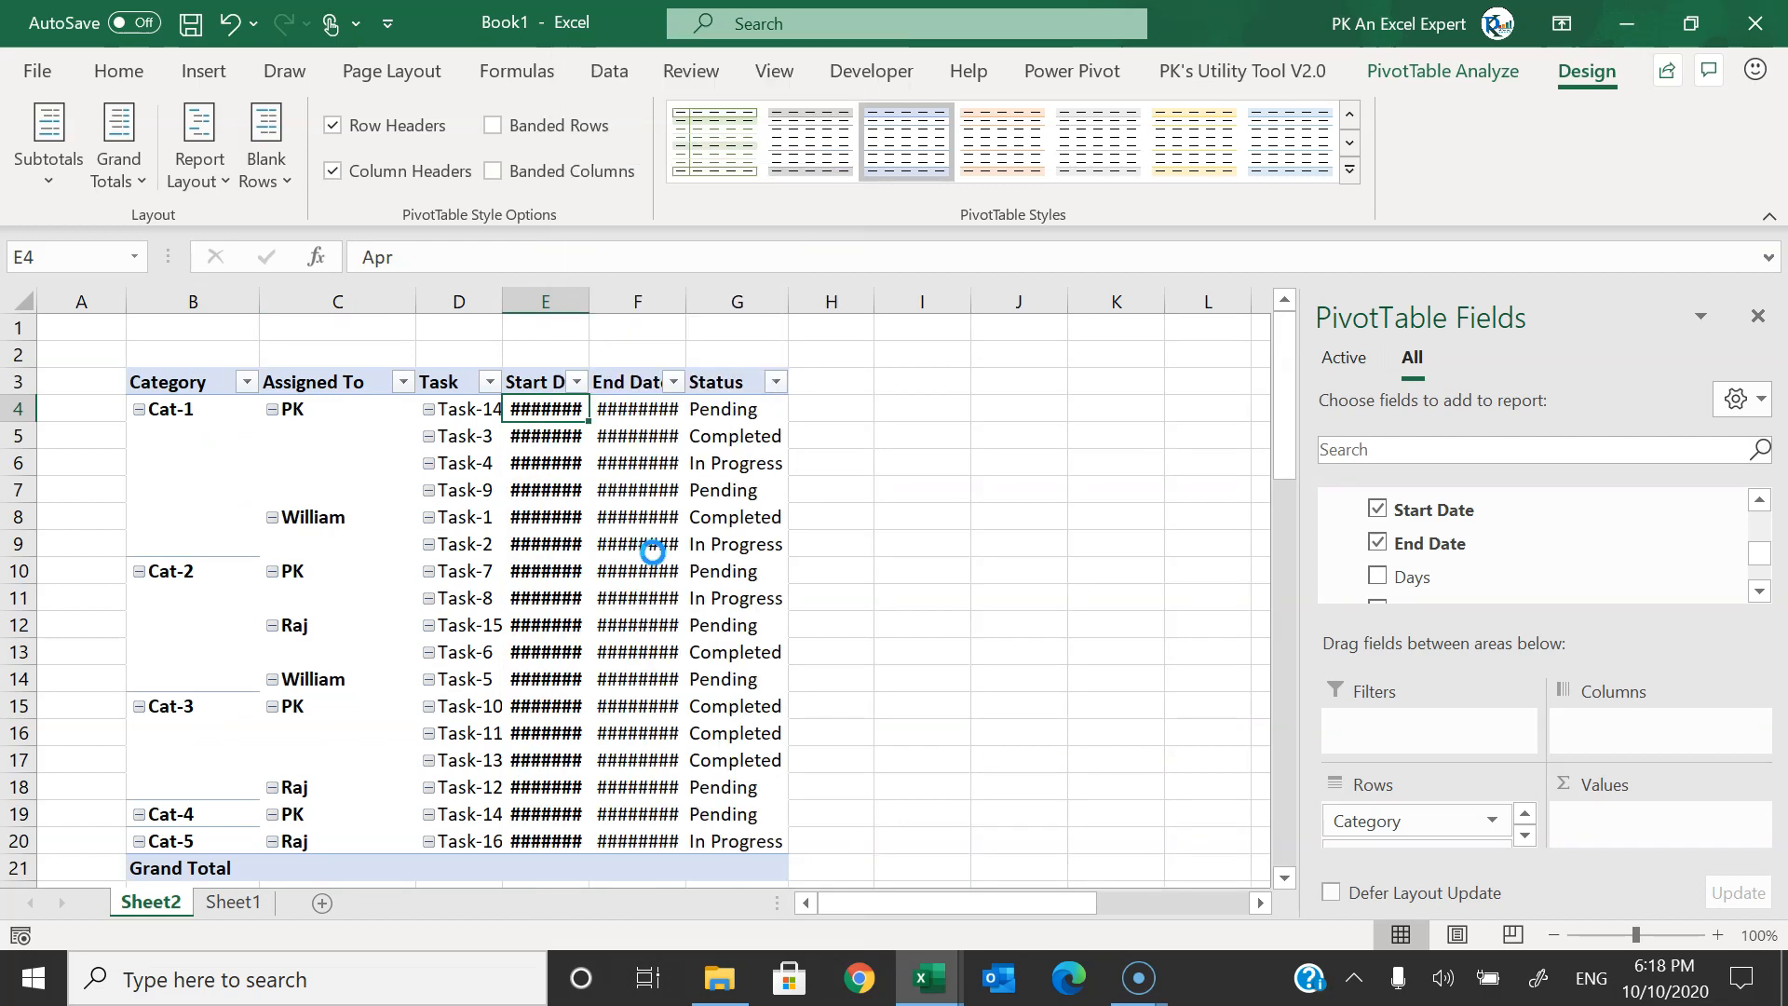
- Widen the PivotTable's Start Date, End Date and Status columns to fit their contents
double_click(590, 301)
left_click(680, 409)
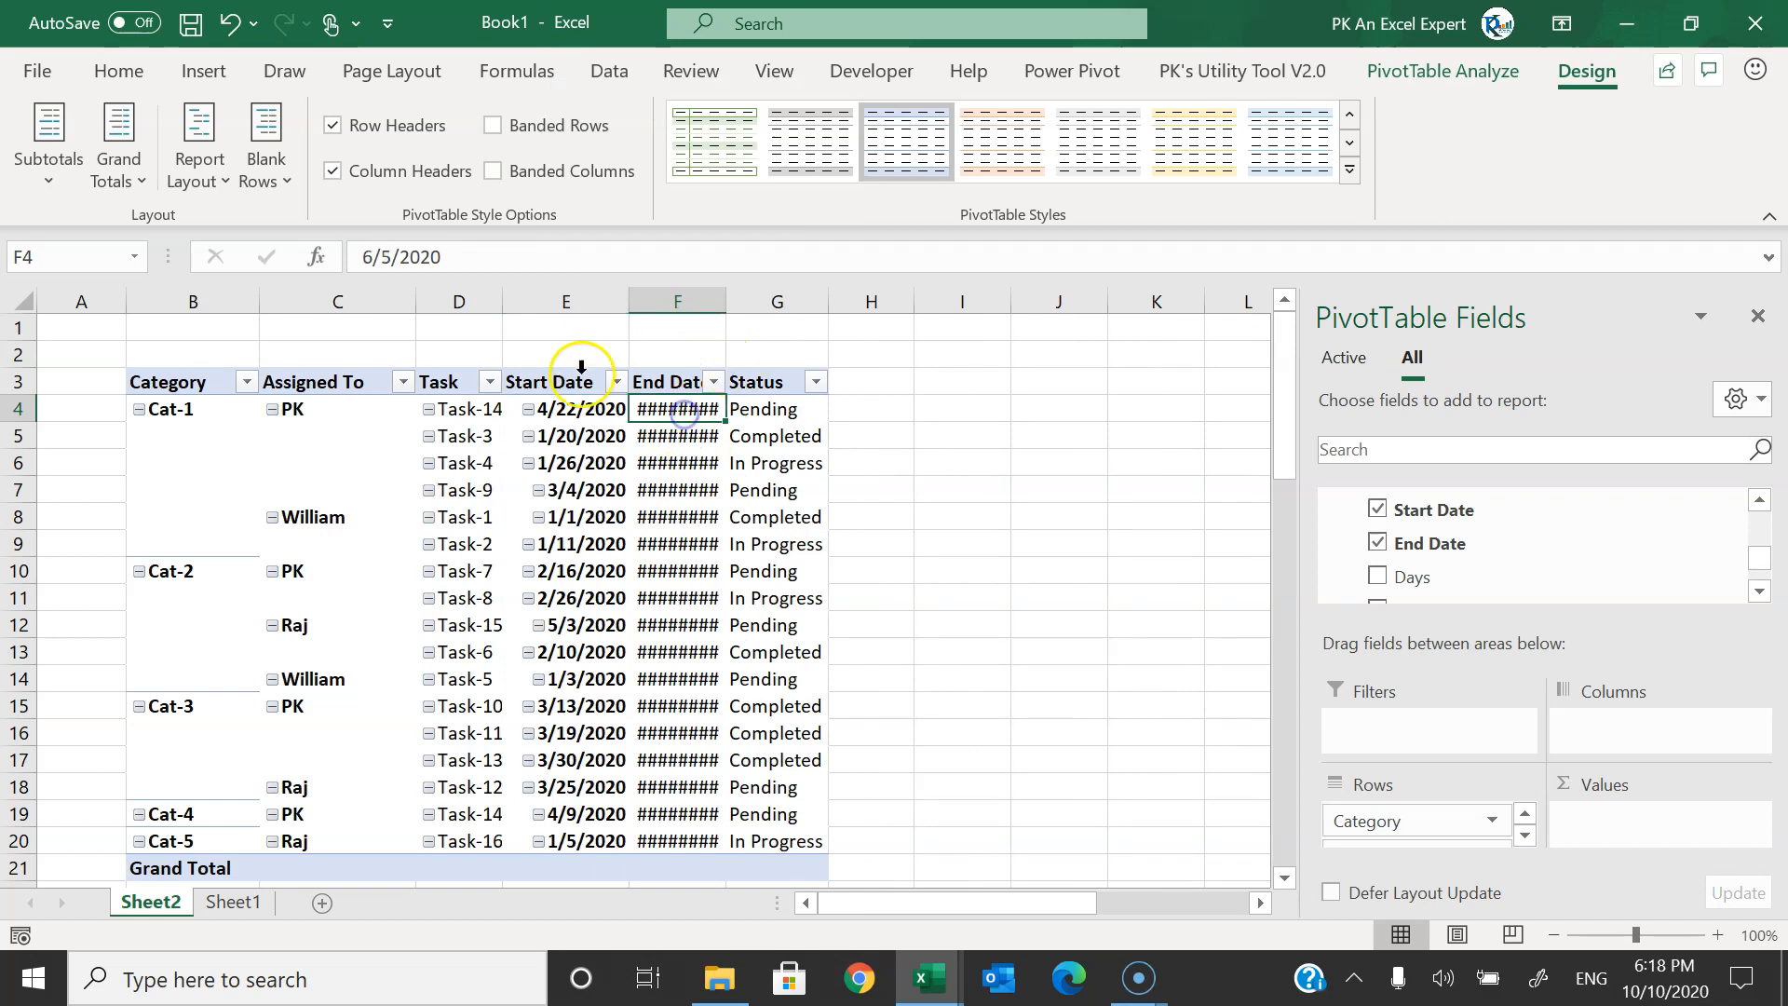
left_click_drag(577, 410, 577, 570)
left_click_drag(726, 300, 935, 301)
left_click(731, 410)
left_click(833, 409)
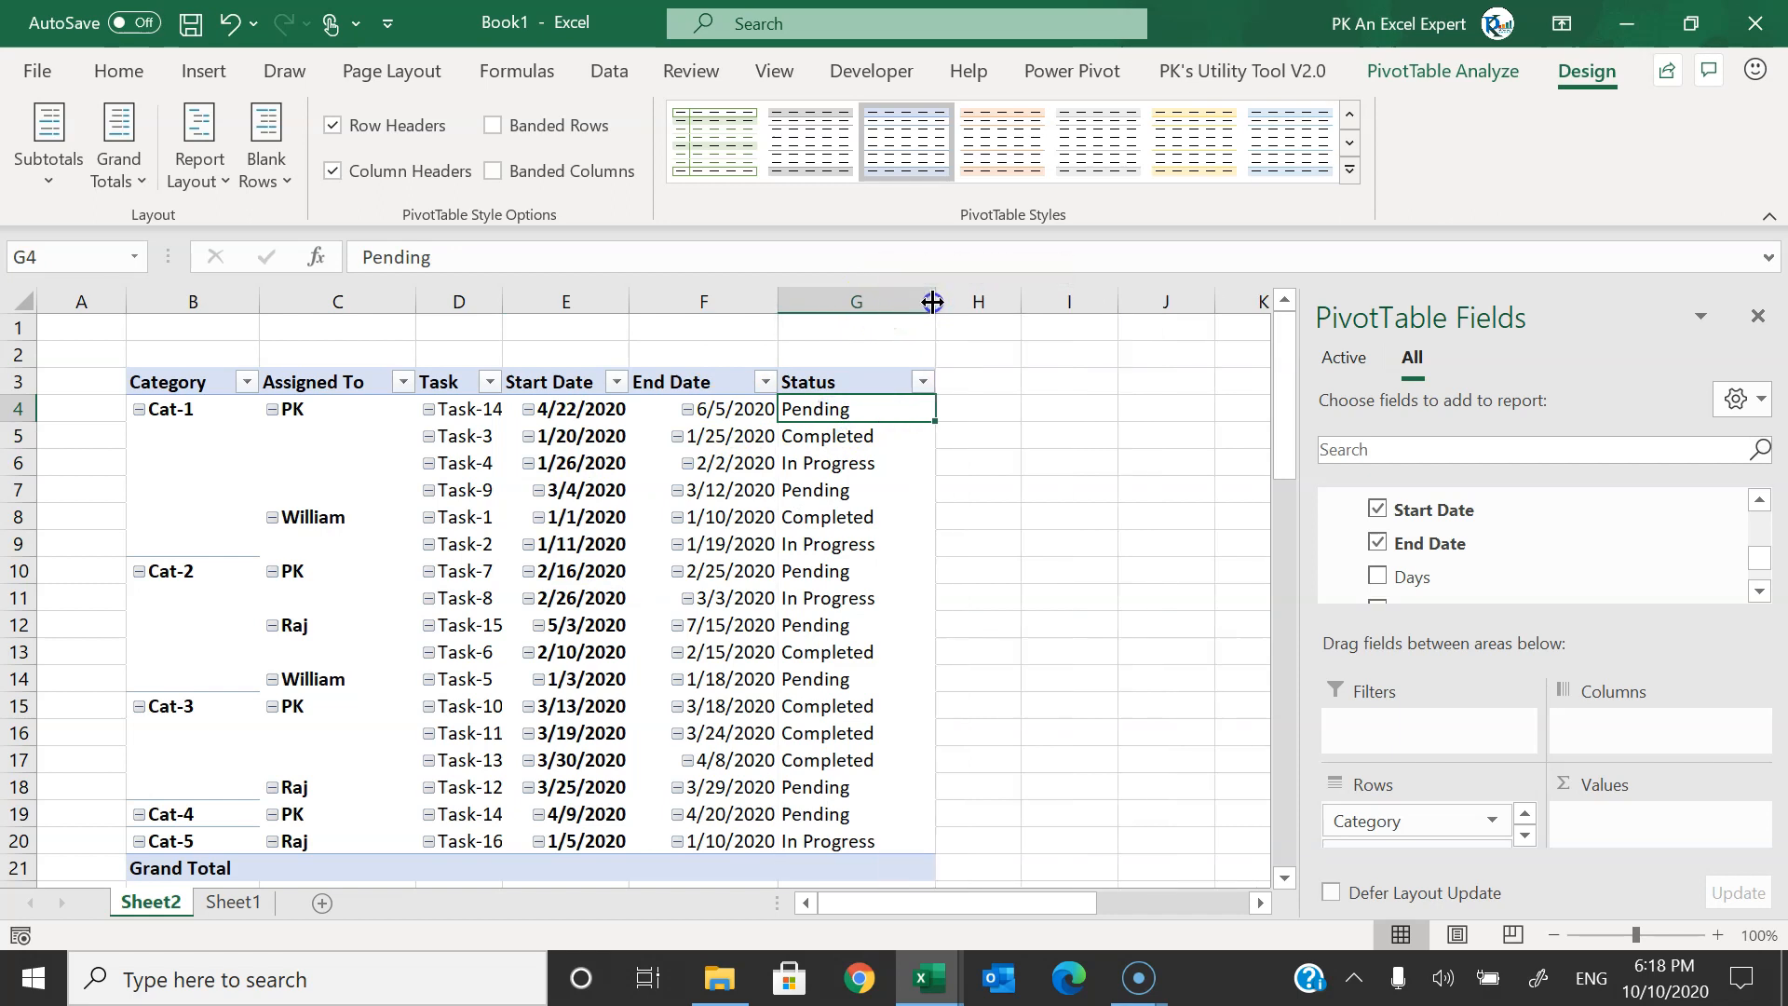
left_click(962, 379)
left_click(862, 381)
- Expand the Calendar table's additional fields and add its Day field to the PivotTable's columns
left_click(1759, 500)
left_click(1760, 501)
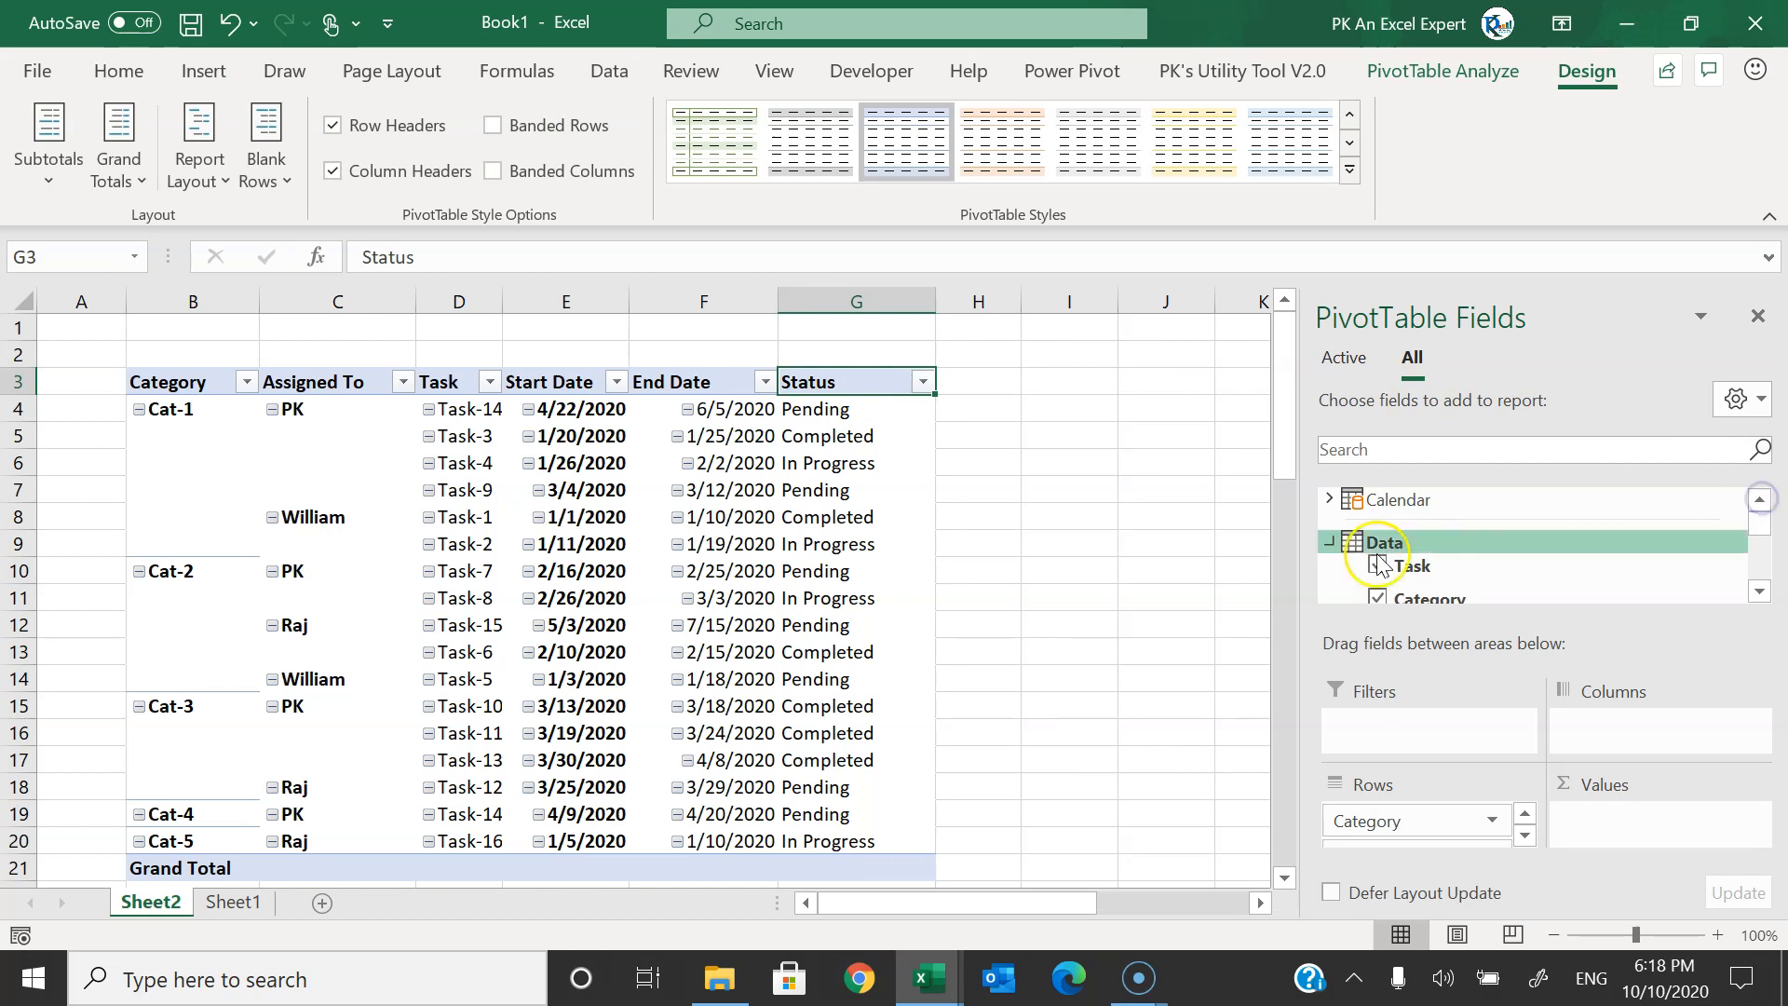
left_click(1329, 541)
left_click(1328, 500)
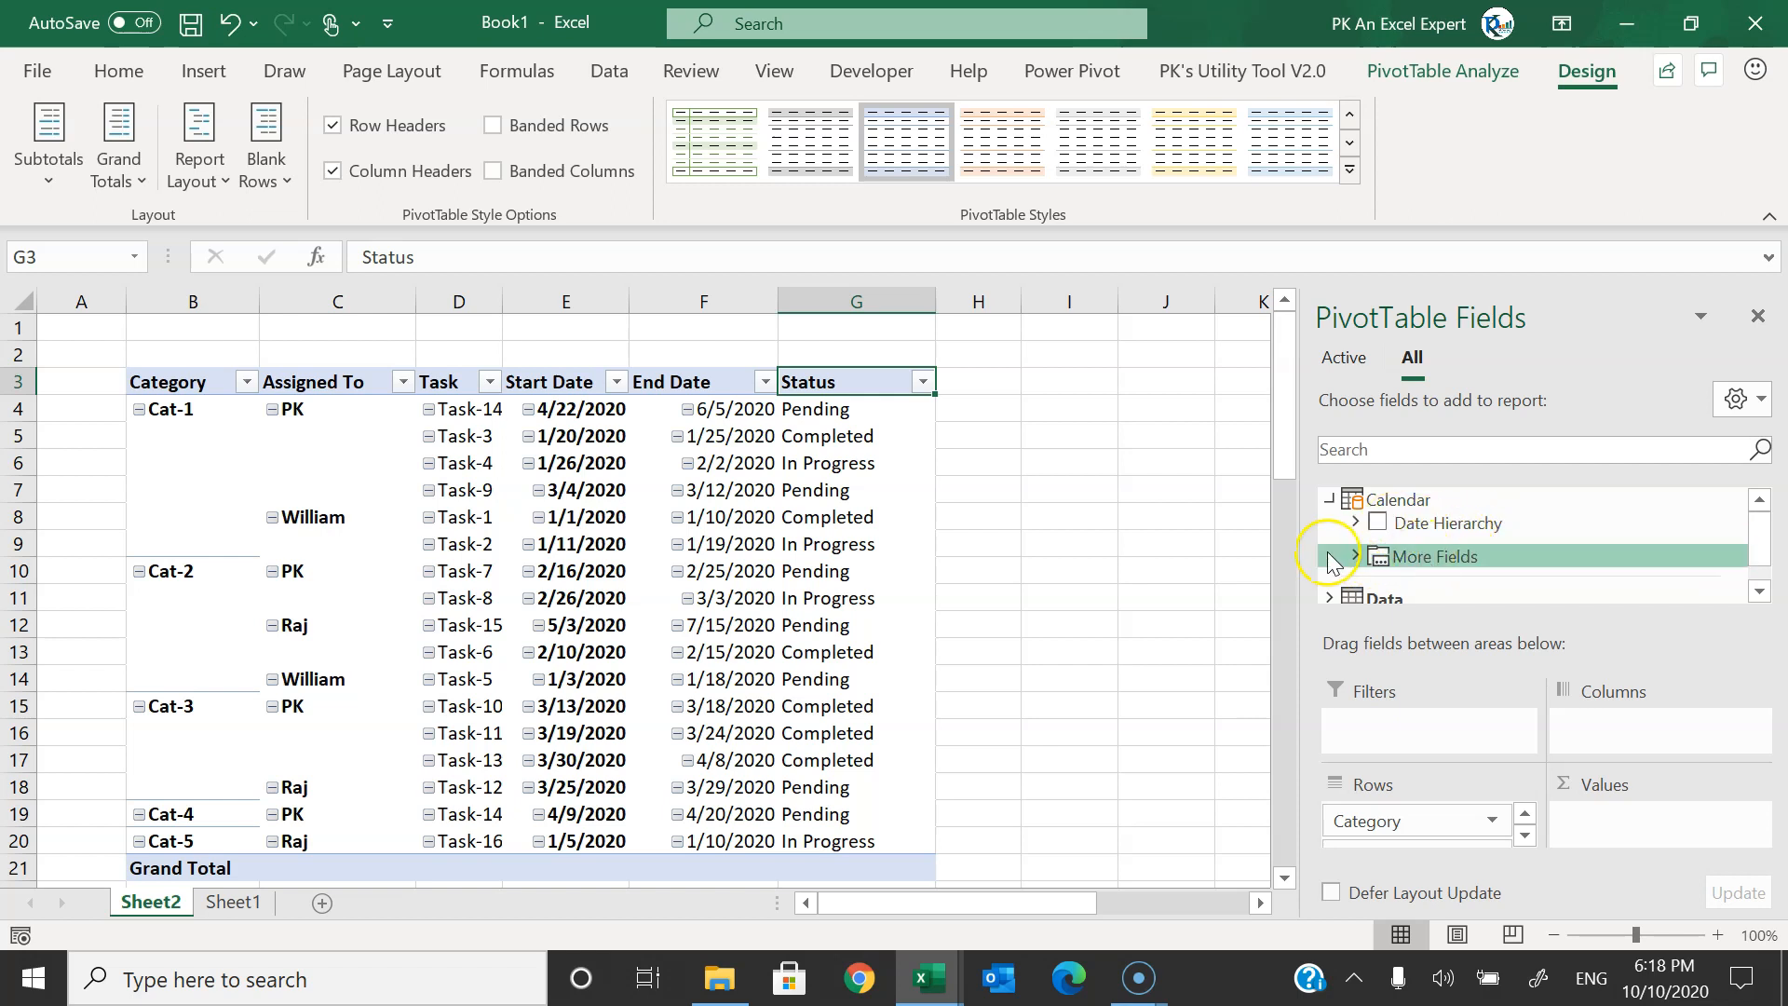
left_click(1354, 556)
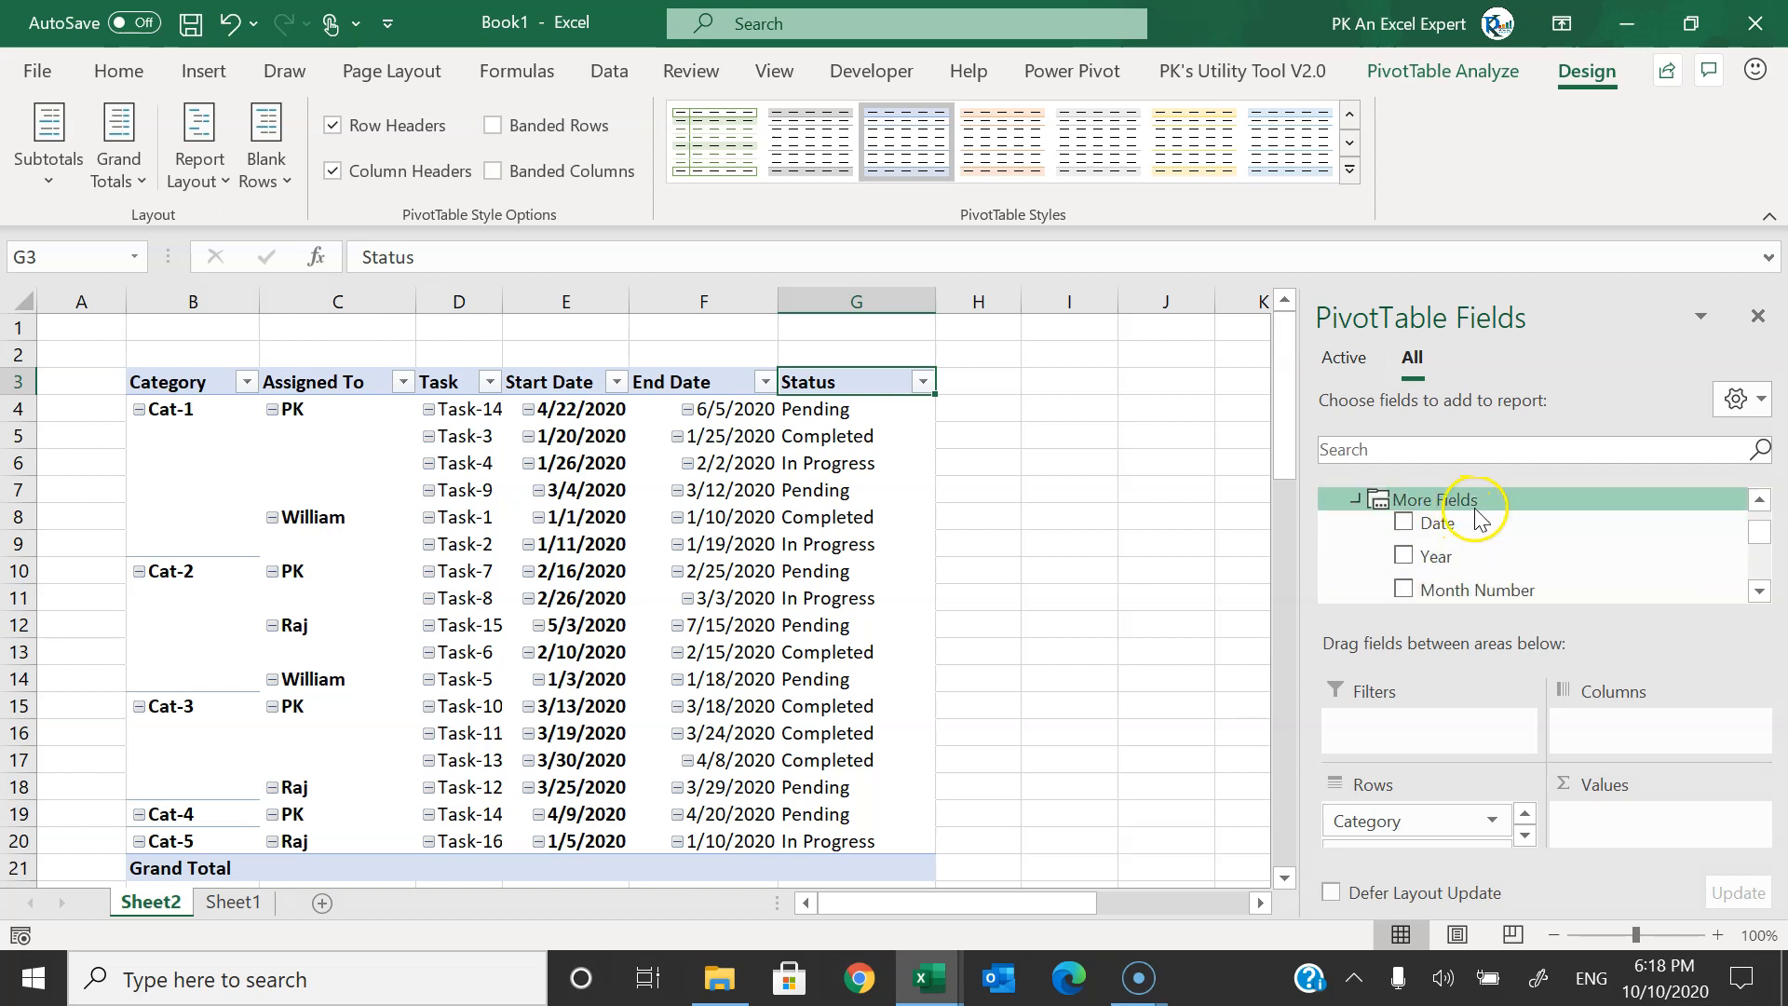
left_click(1758, 591)
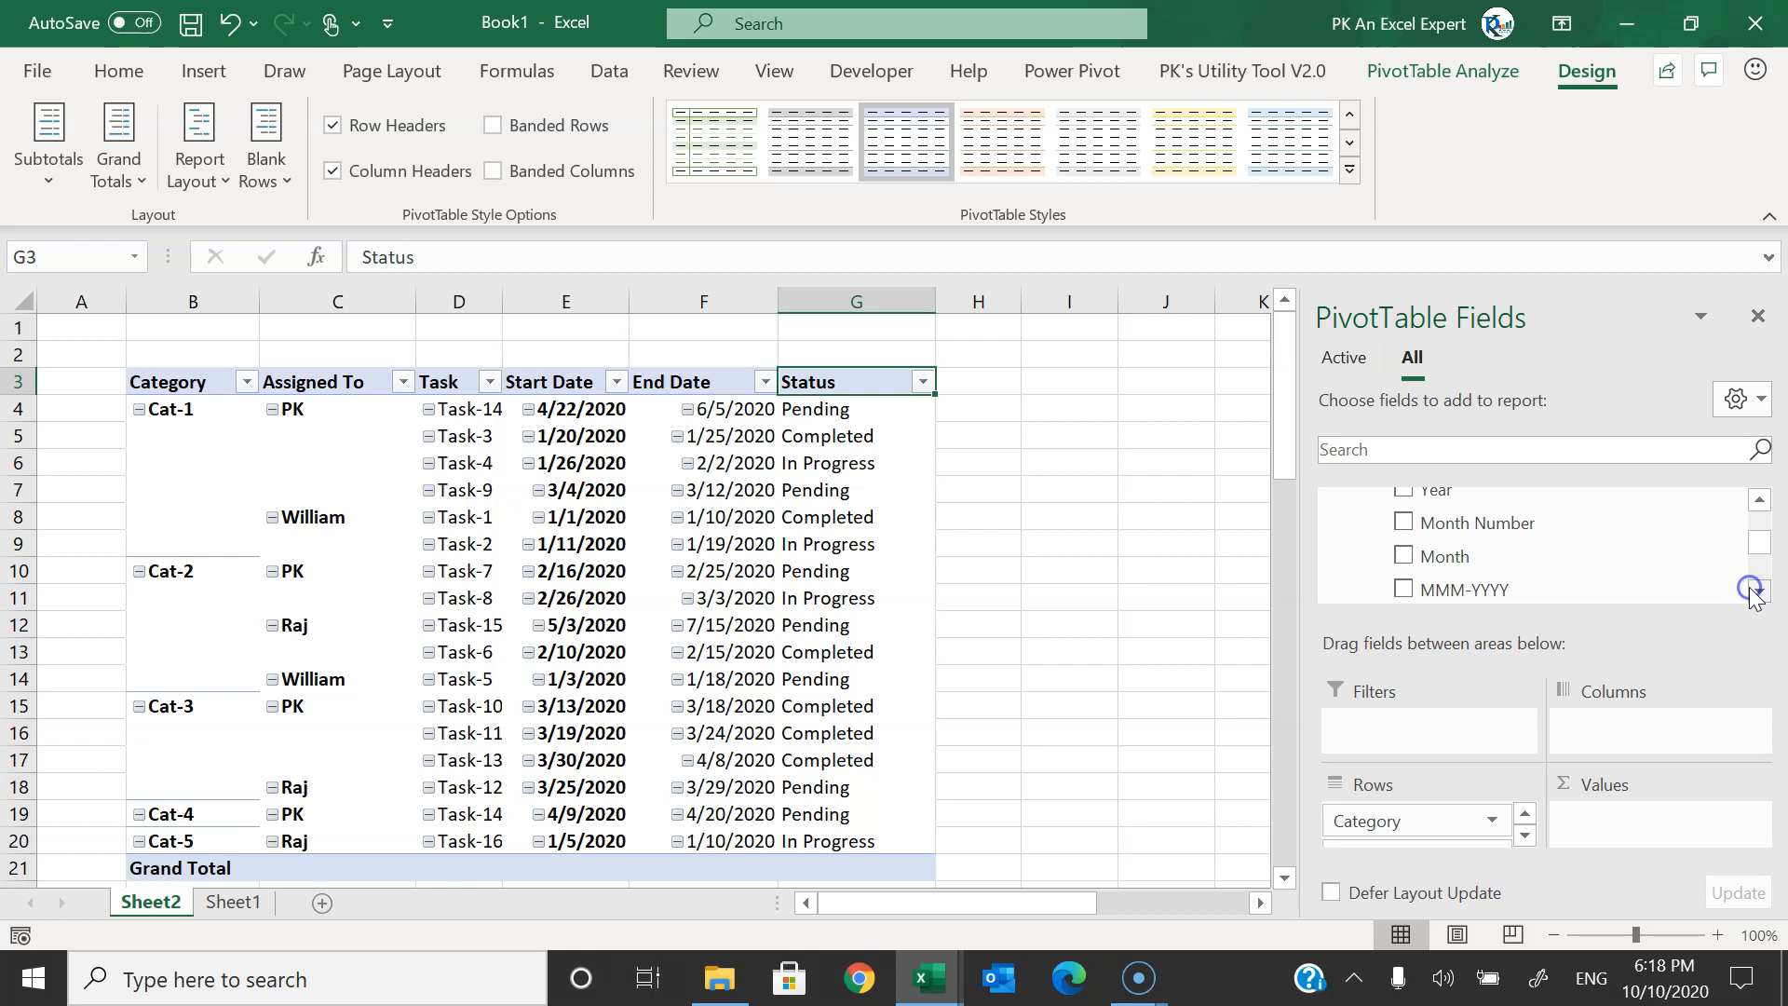
left_click(1758, 592)
left_click(1758, 592)
left_click(1759, 594)
left_click(1760, 596)
left_click_drag(1420, 578, 1616, 727)
- Place the Calendar table's MMM-YYYY field above Day in the PivotTable's columns and close the field list
left_click(1759, 501)
left_click(1759, 503)
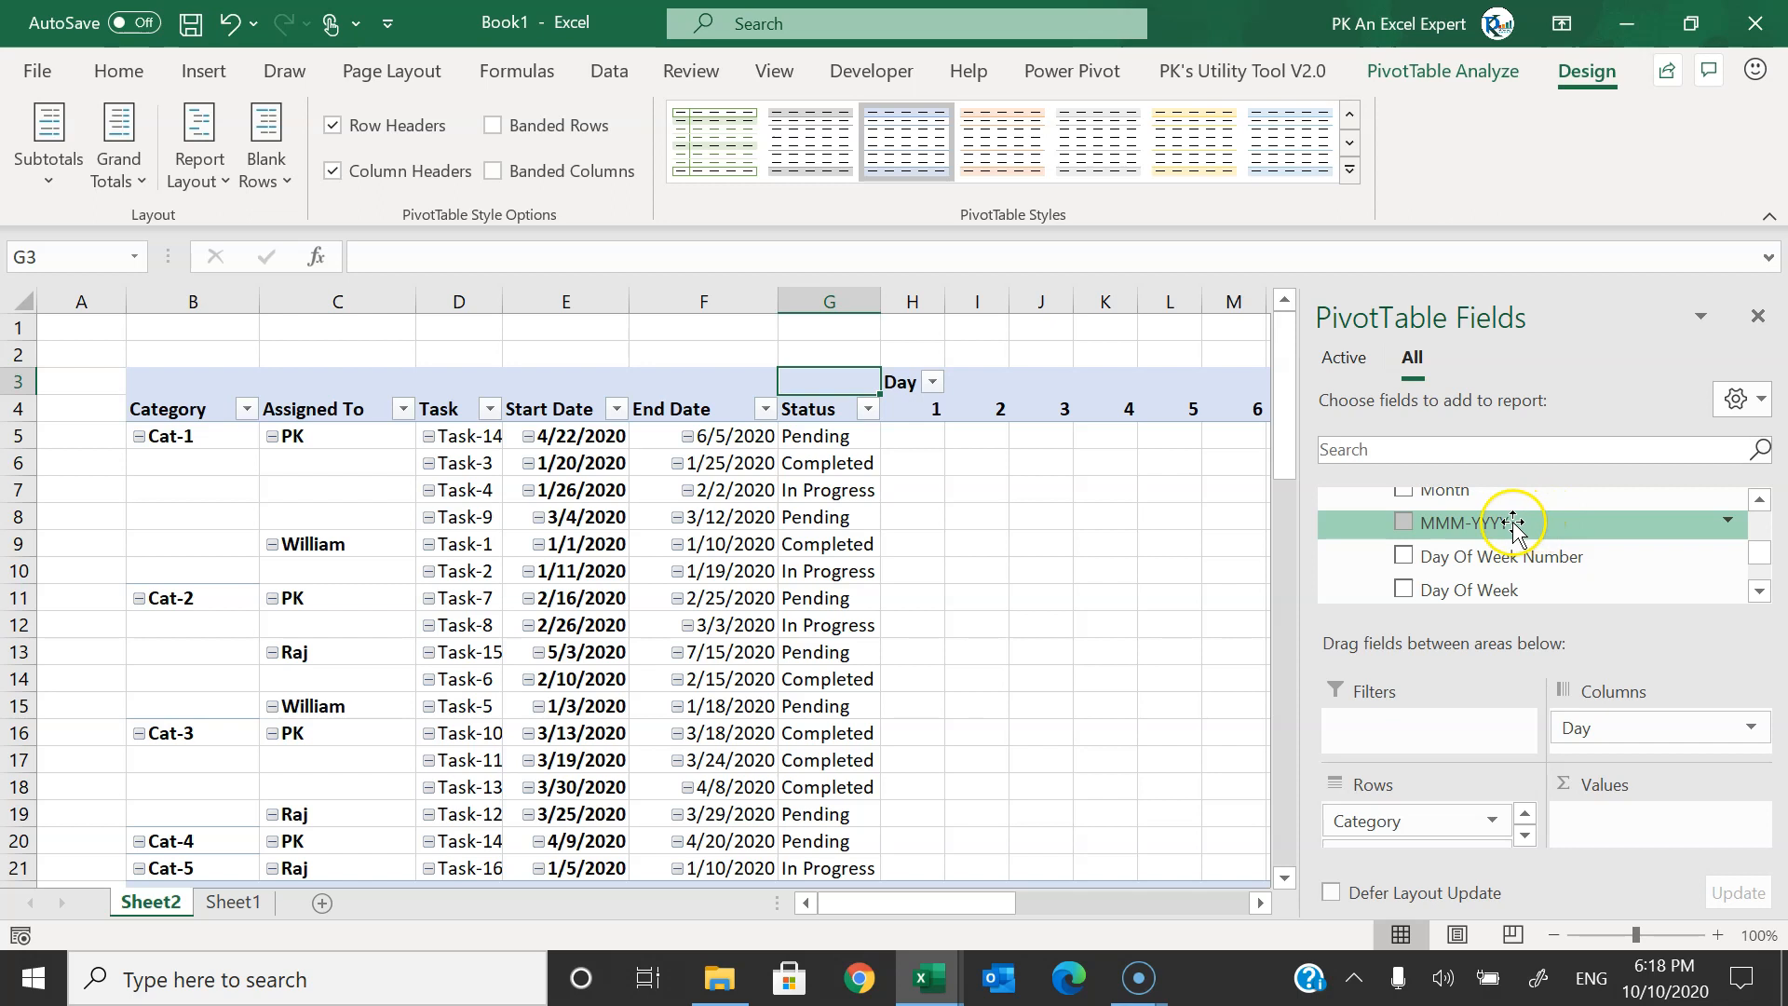
left_click_drag(1547, 524, 1655, 634)
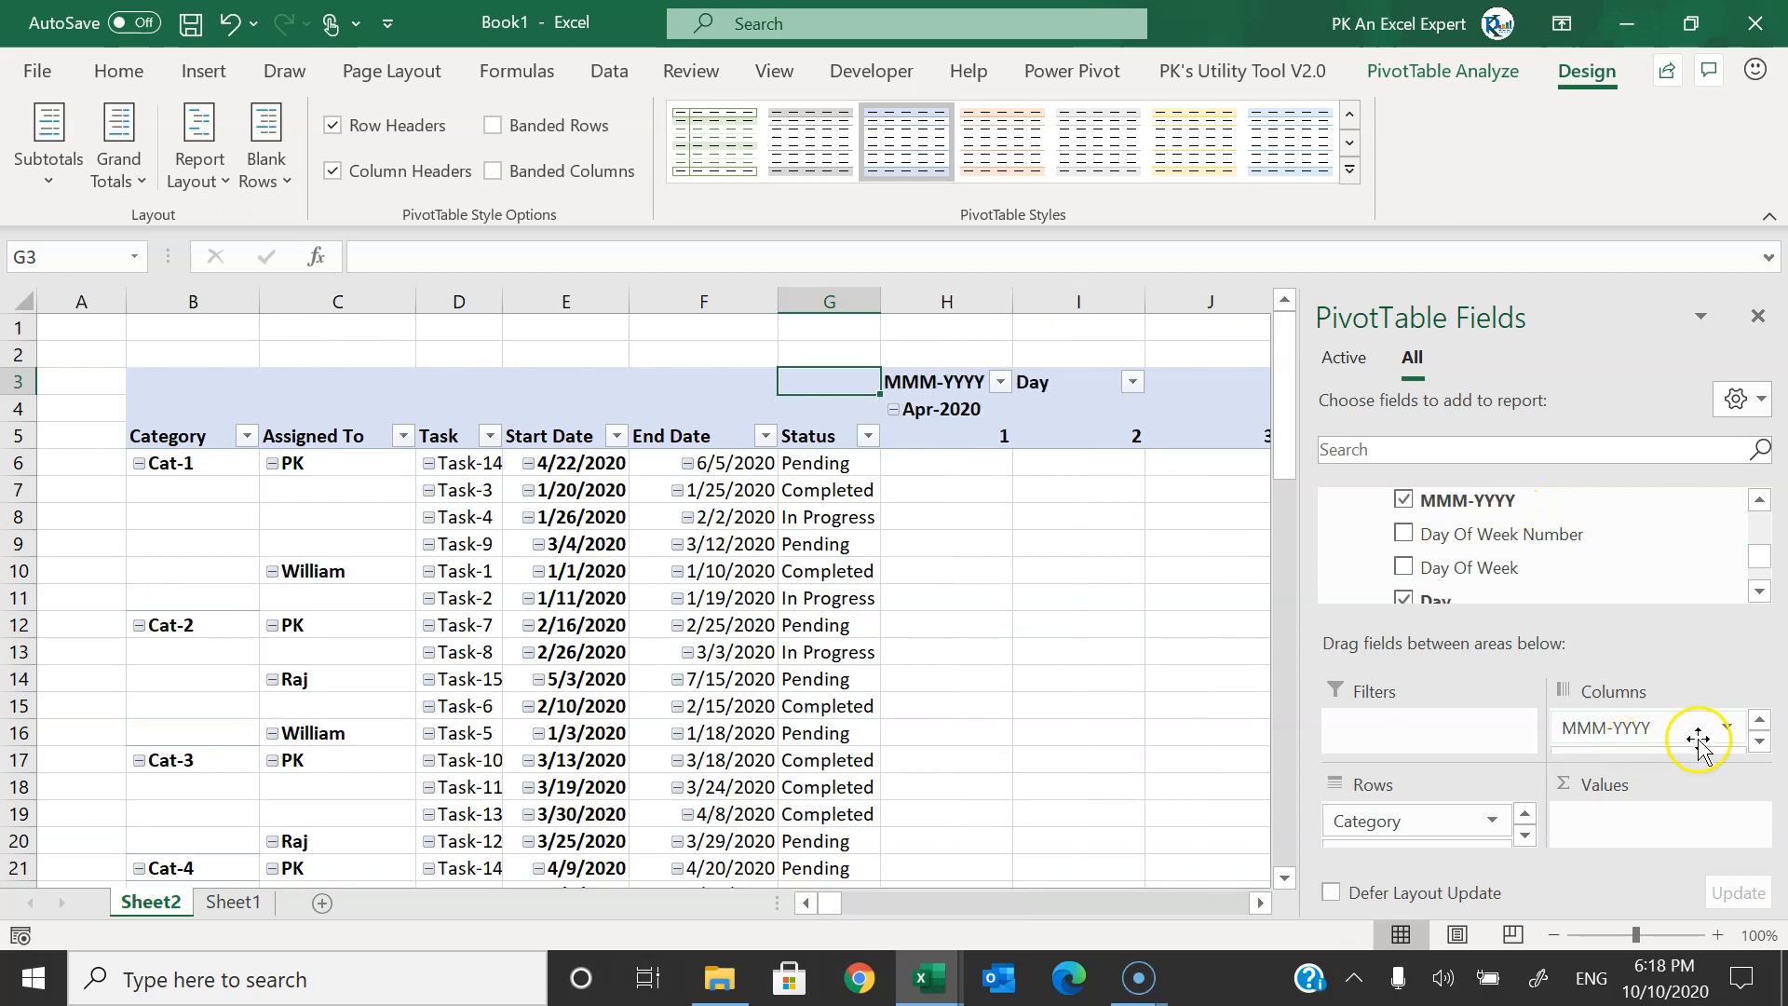
left_click(1758, 741)
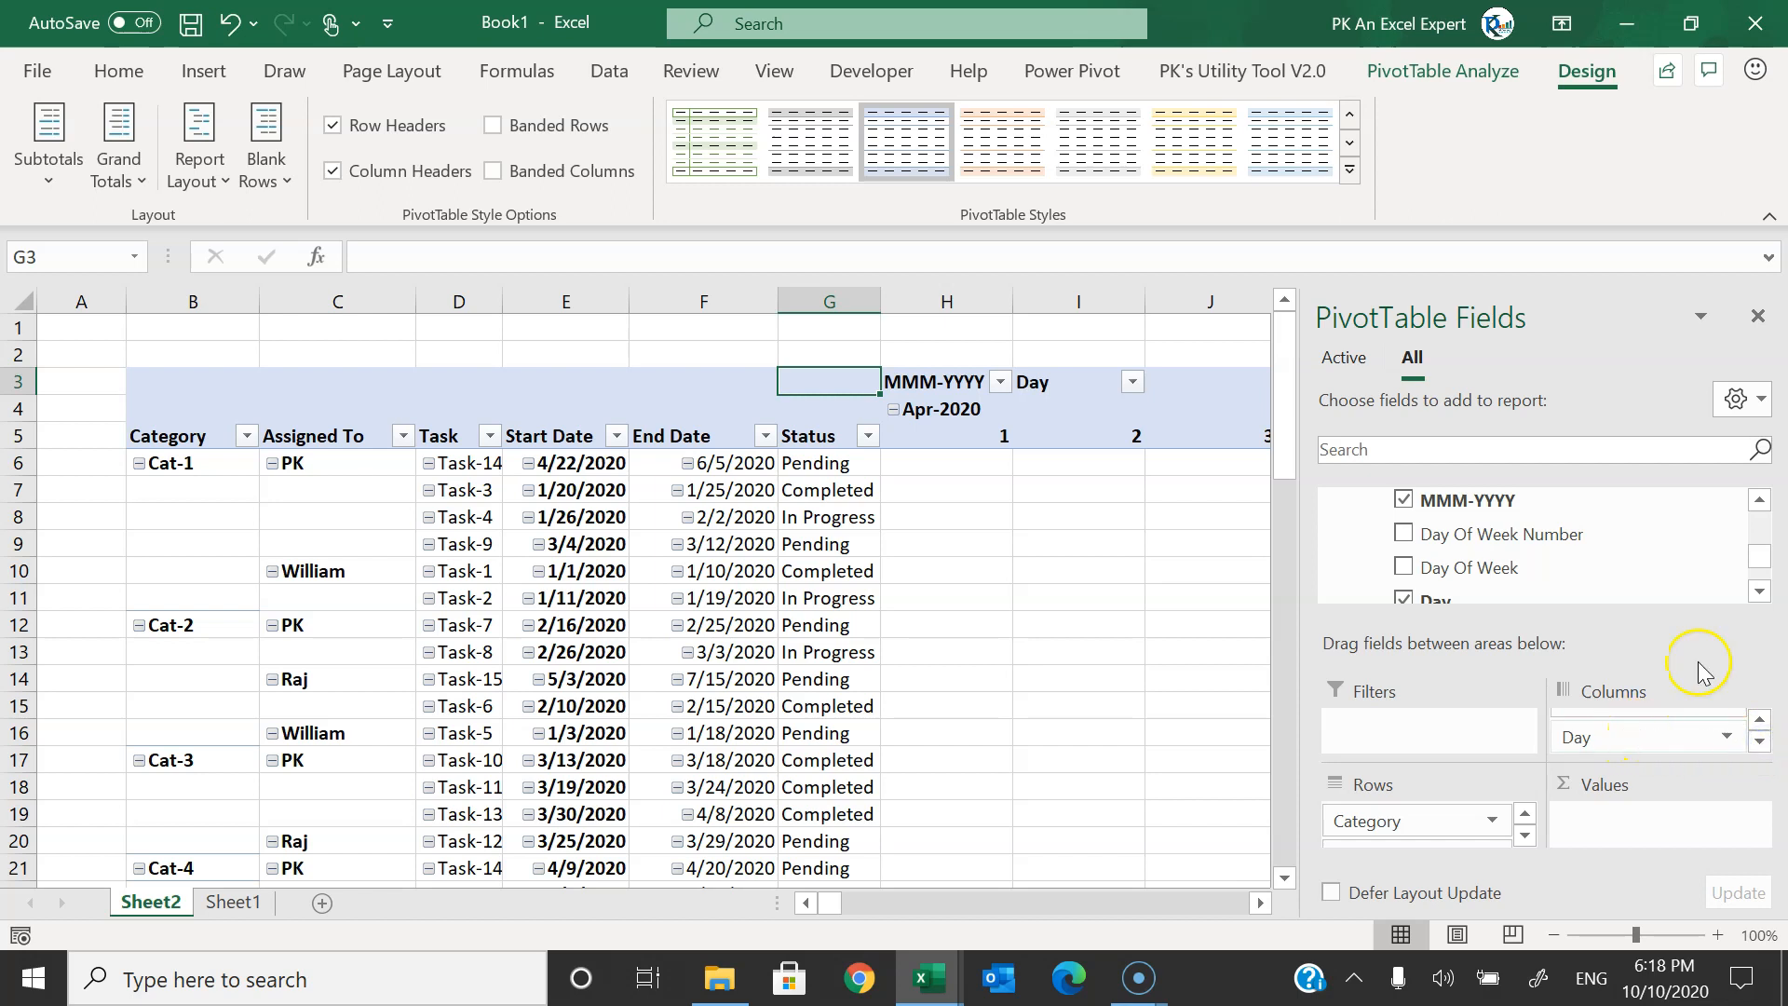
left_click(1757, 317)
- Start a new Power Pivot measure in the Data table and name it Conditional Formatting
left_click(818, 434)
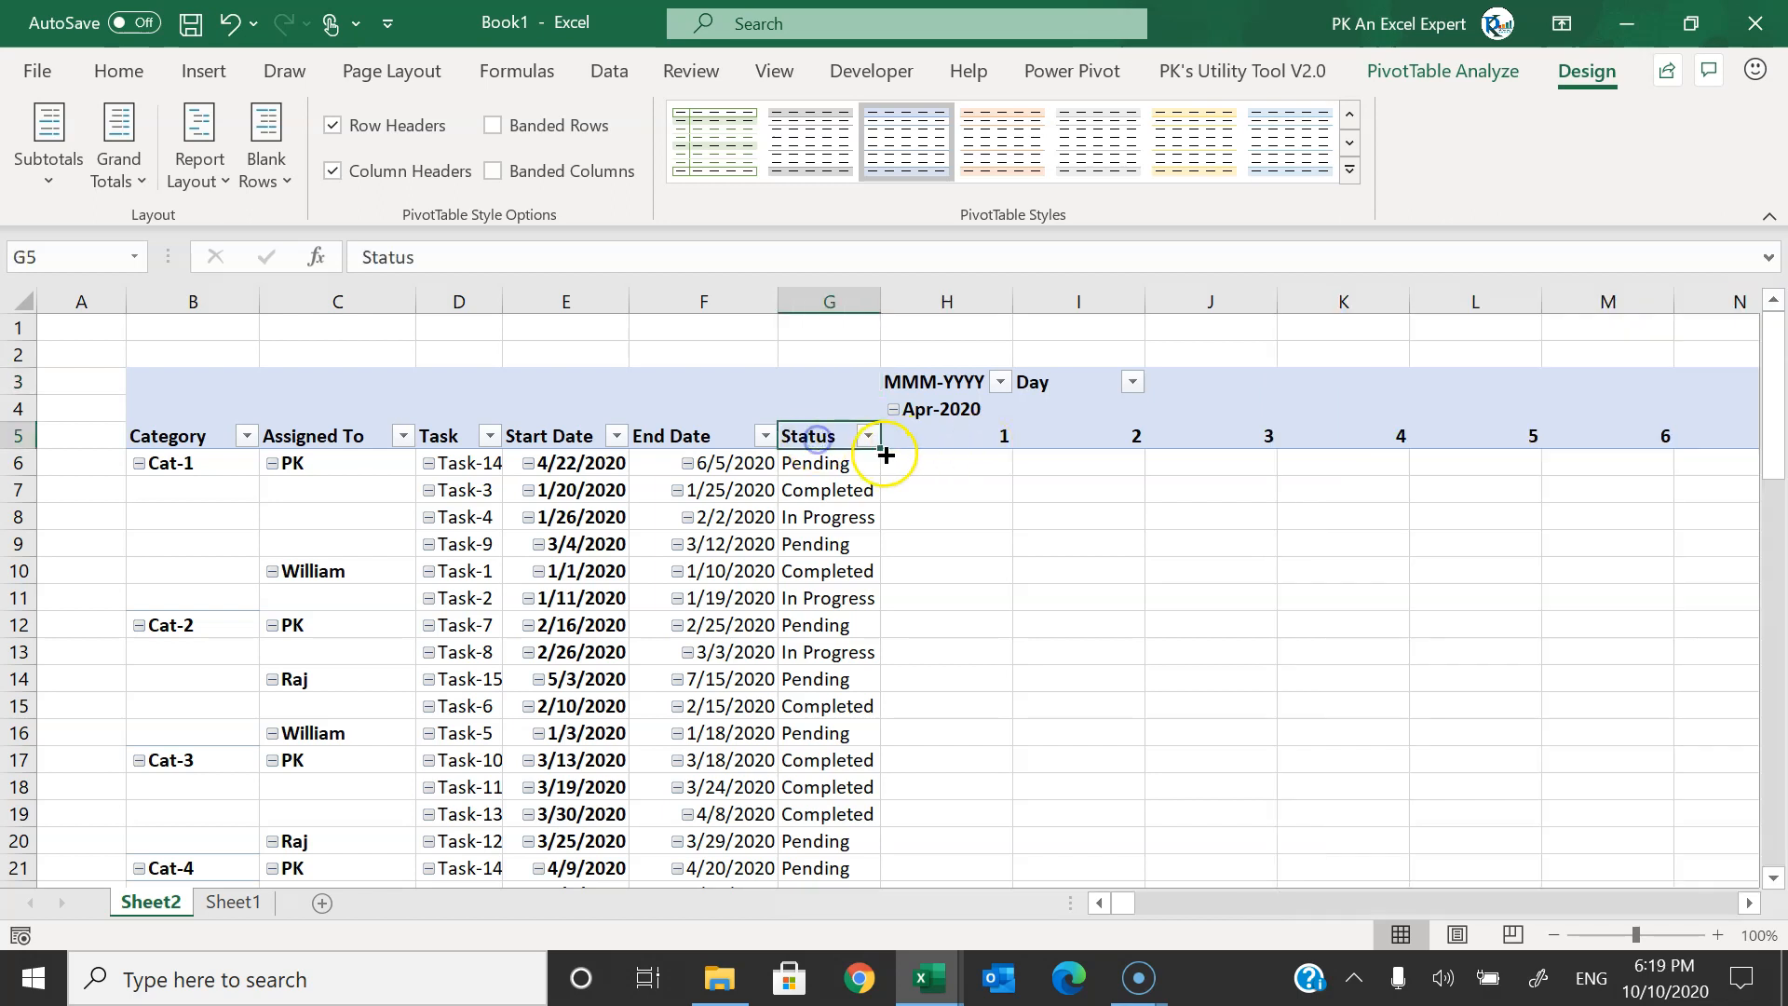
left_click(1072, 71)
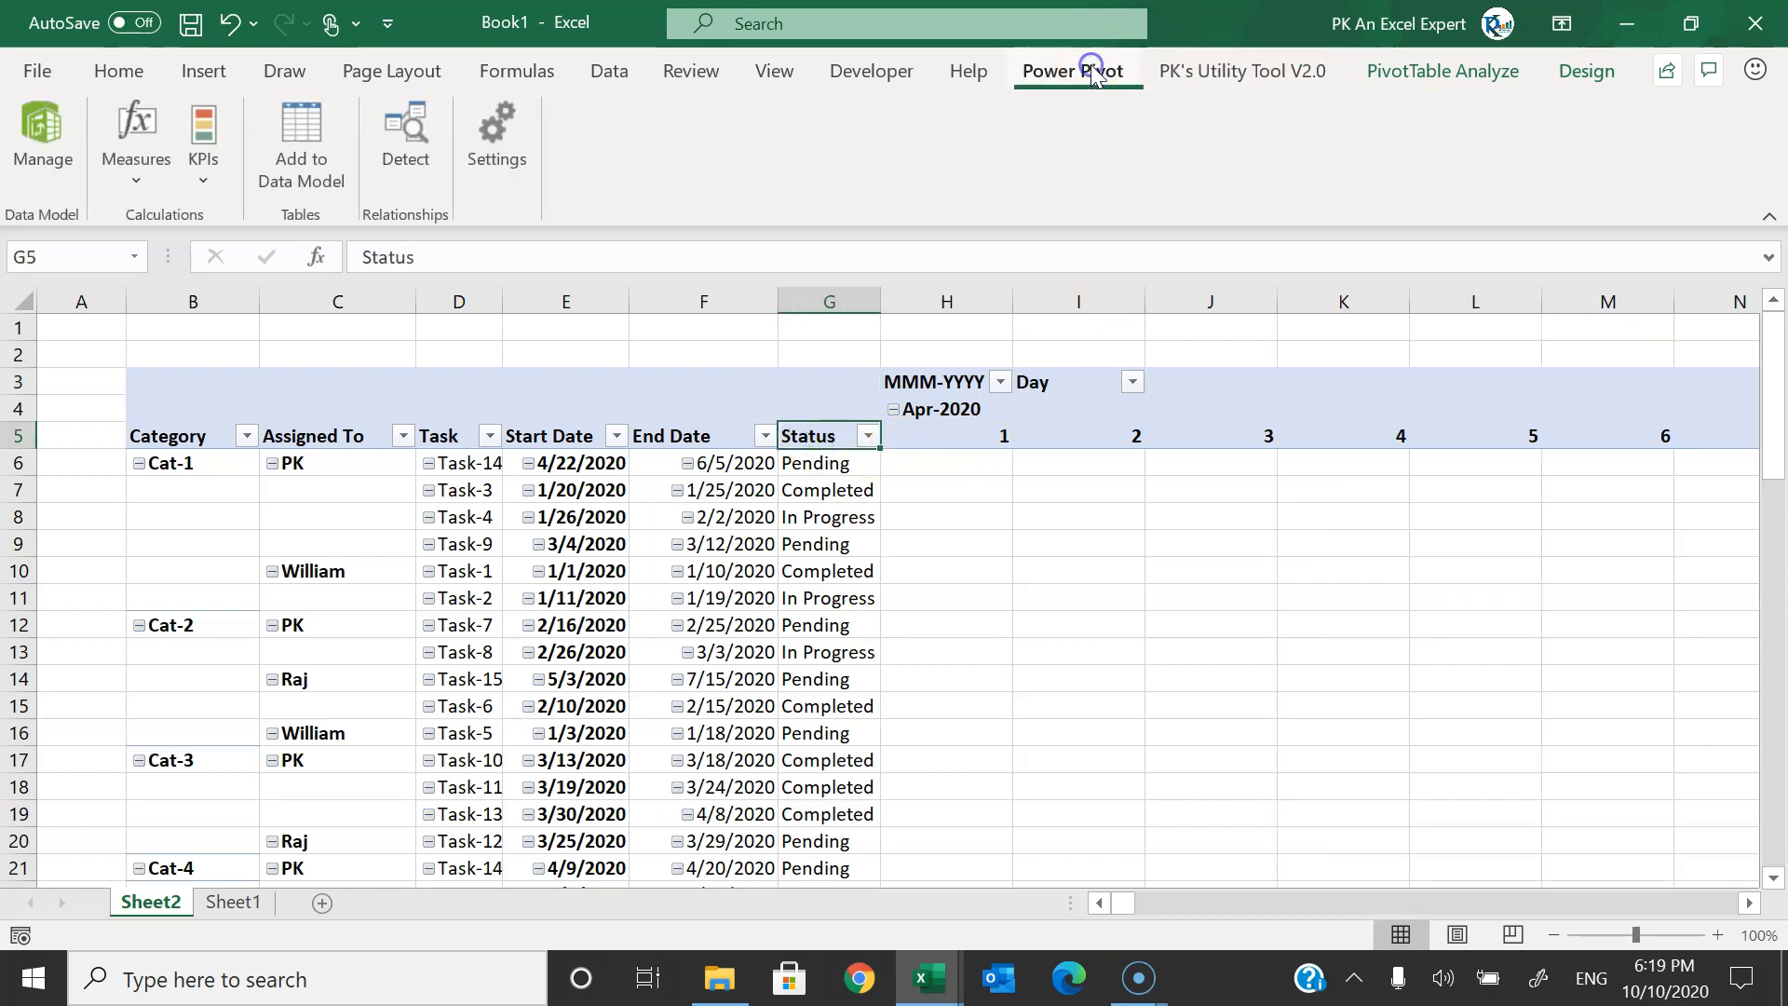
left_click(139, 186)
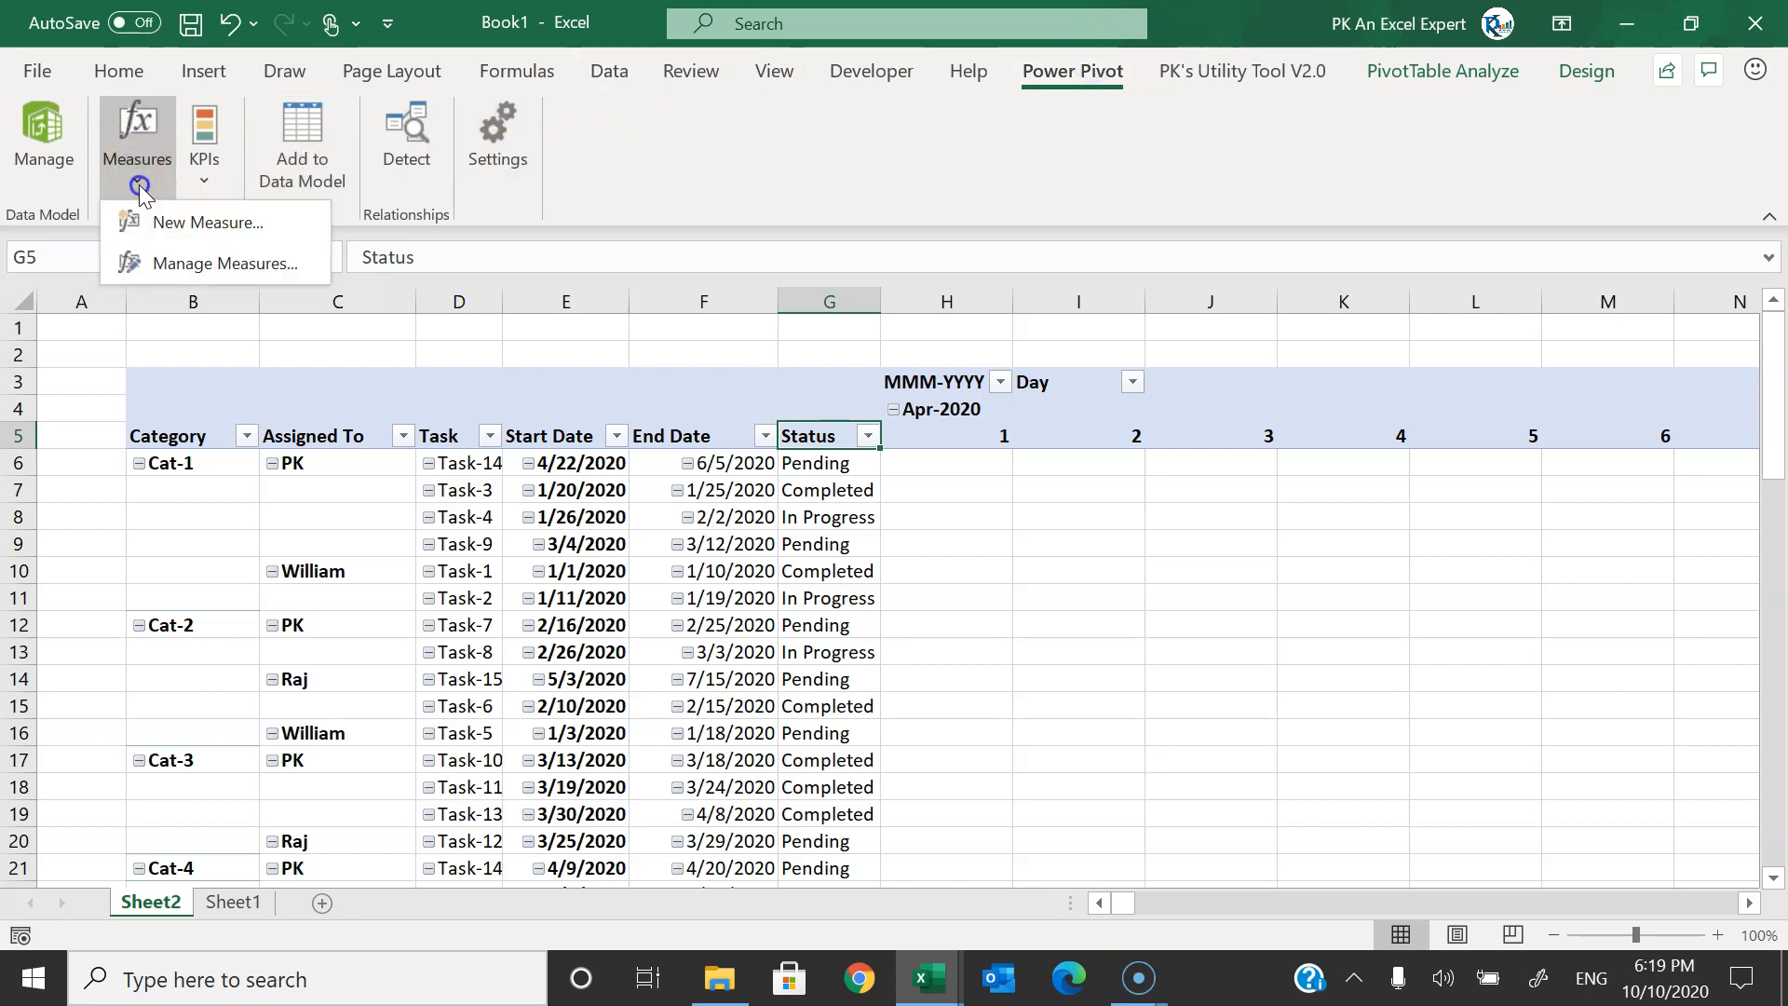
left_click(215, 233)
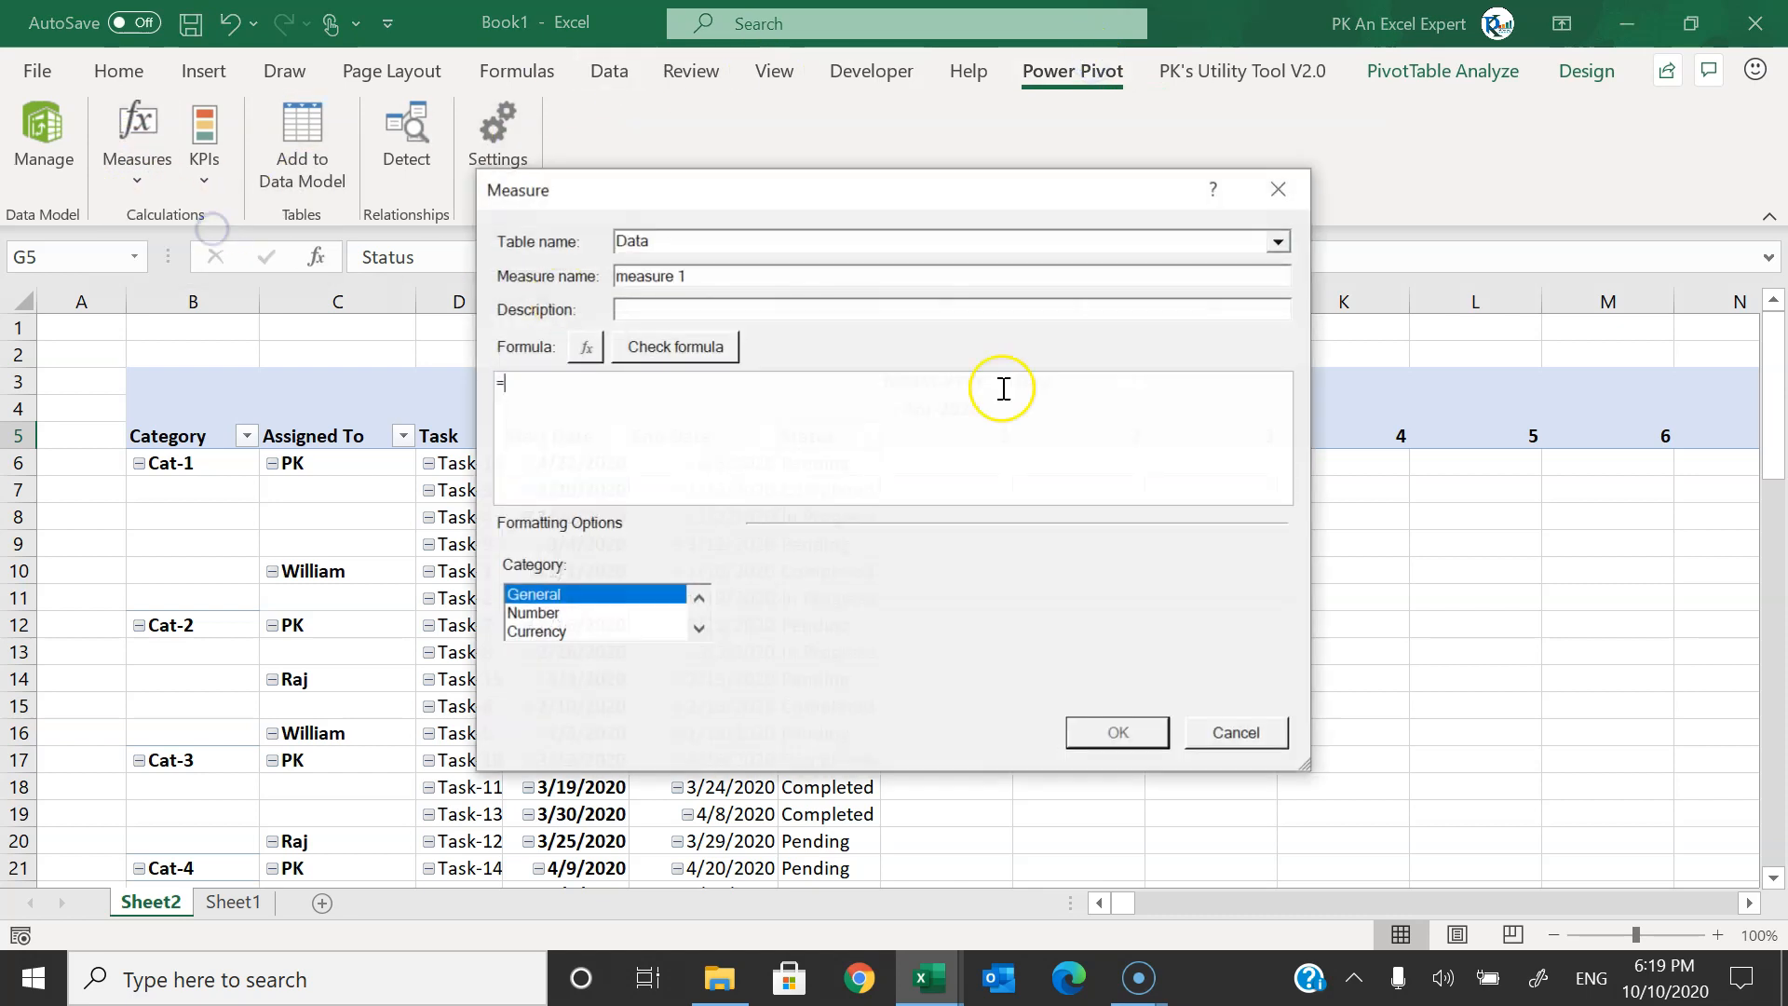
left_click_drag(938, 197, 556, 191)
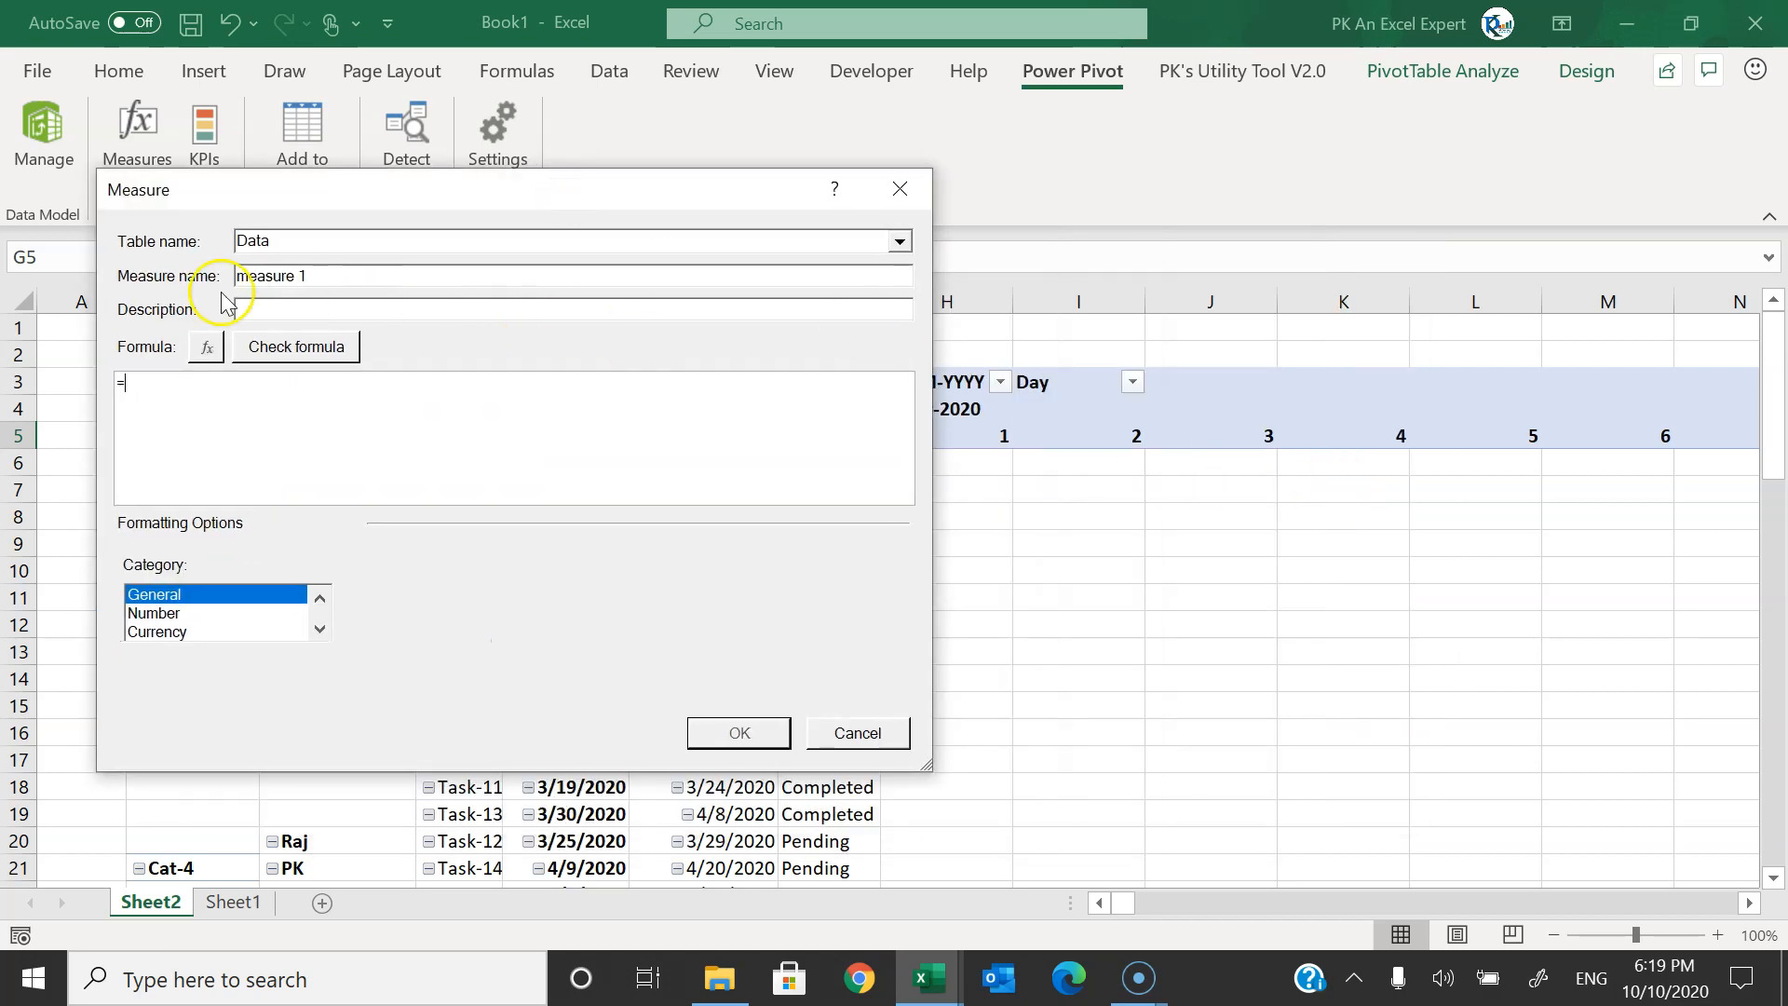
left_click_drag(363, 276, 232, 276)
left_click_drag(413, 199, 690, 228)
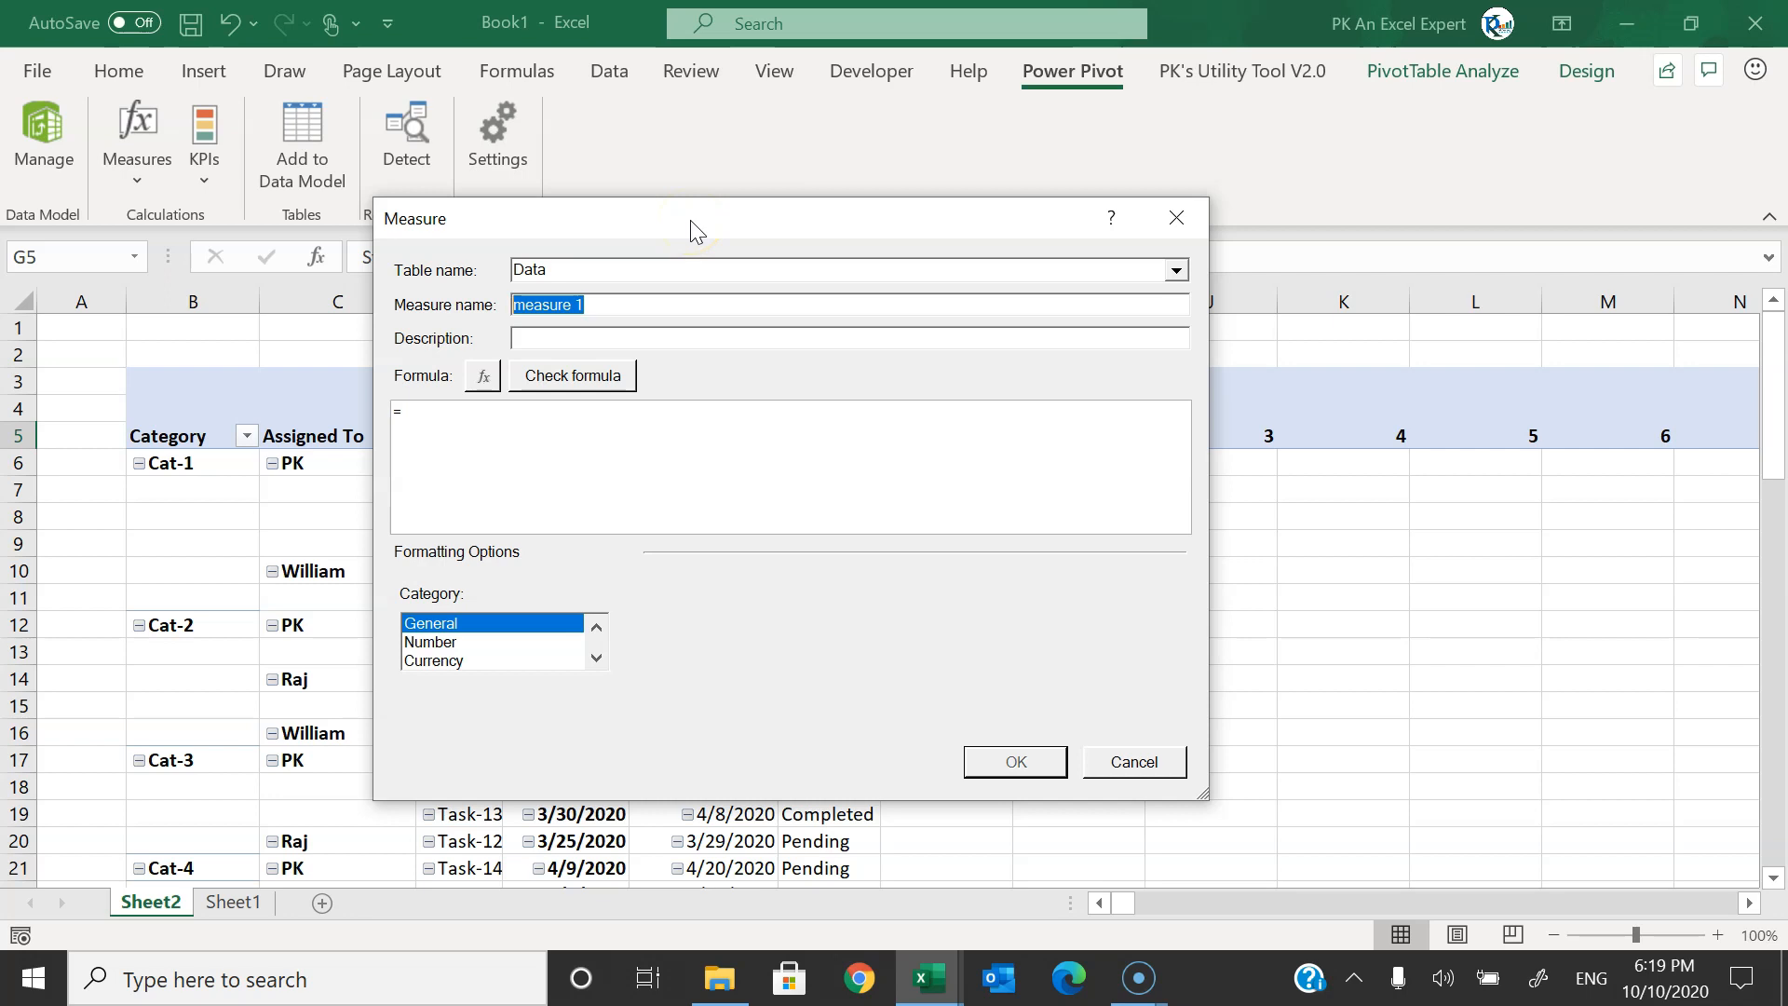
type("Conditional Formatting")
left_click_drag(737, 227, 824, 214)
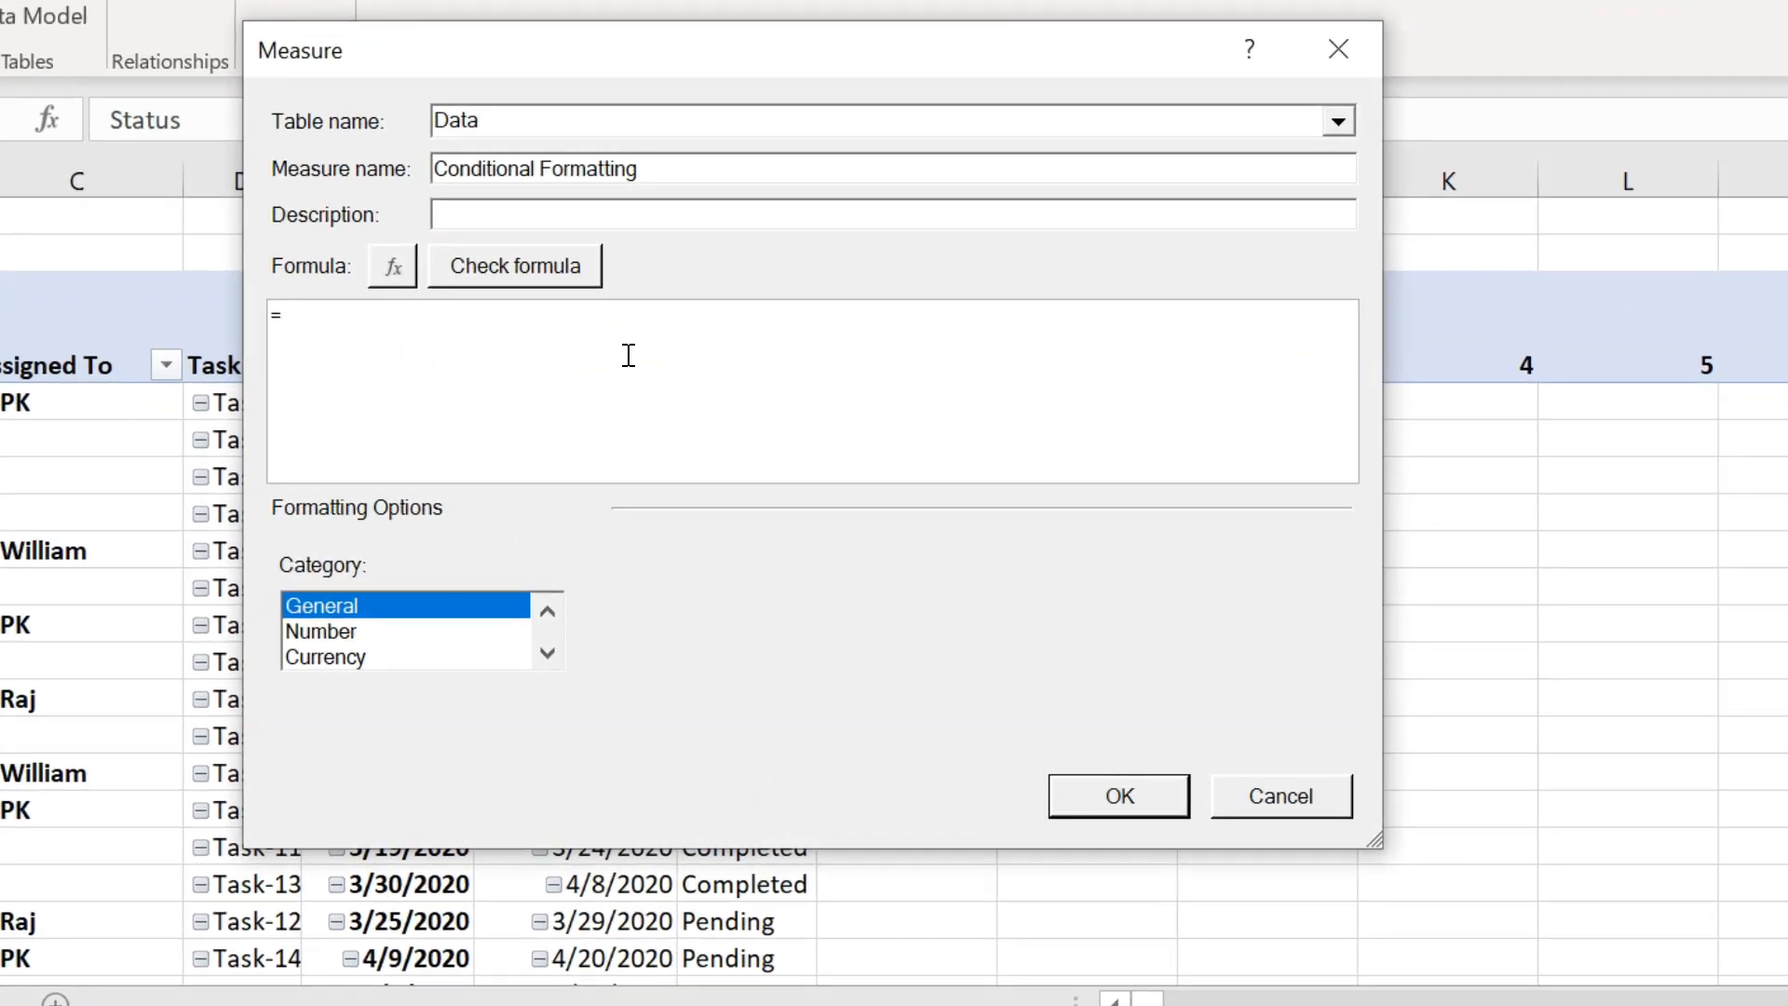
- Define the variable Start_Date as MIN(Data[Start Date]) in the measure formula
type("Var Start_Date")
type("=")
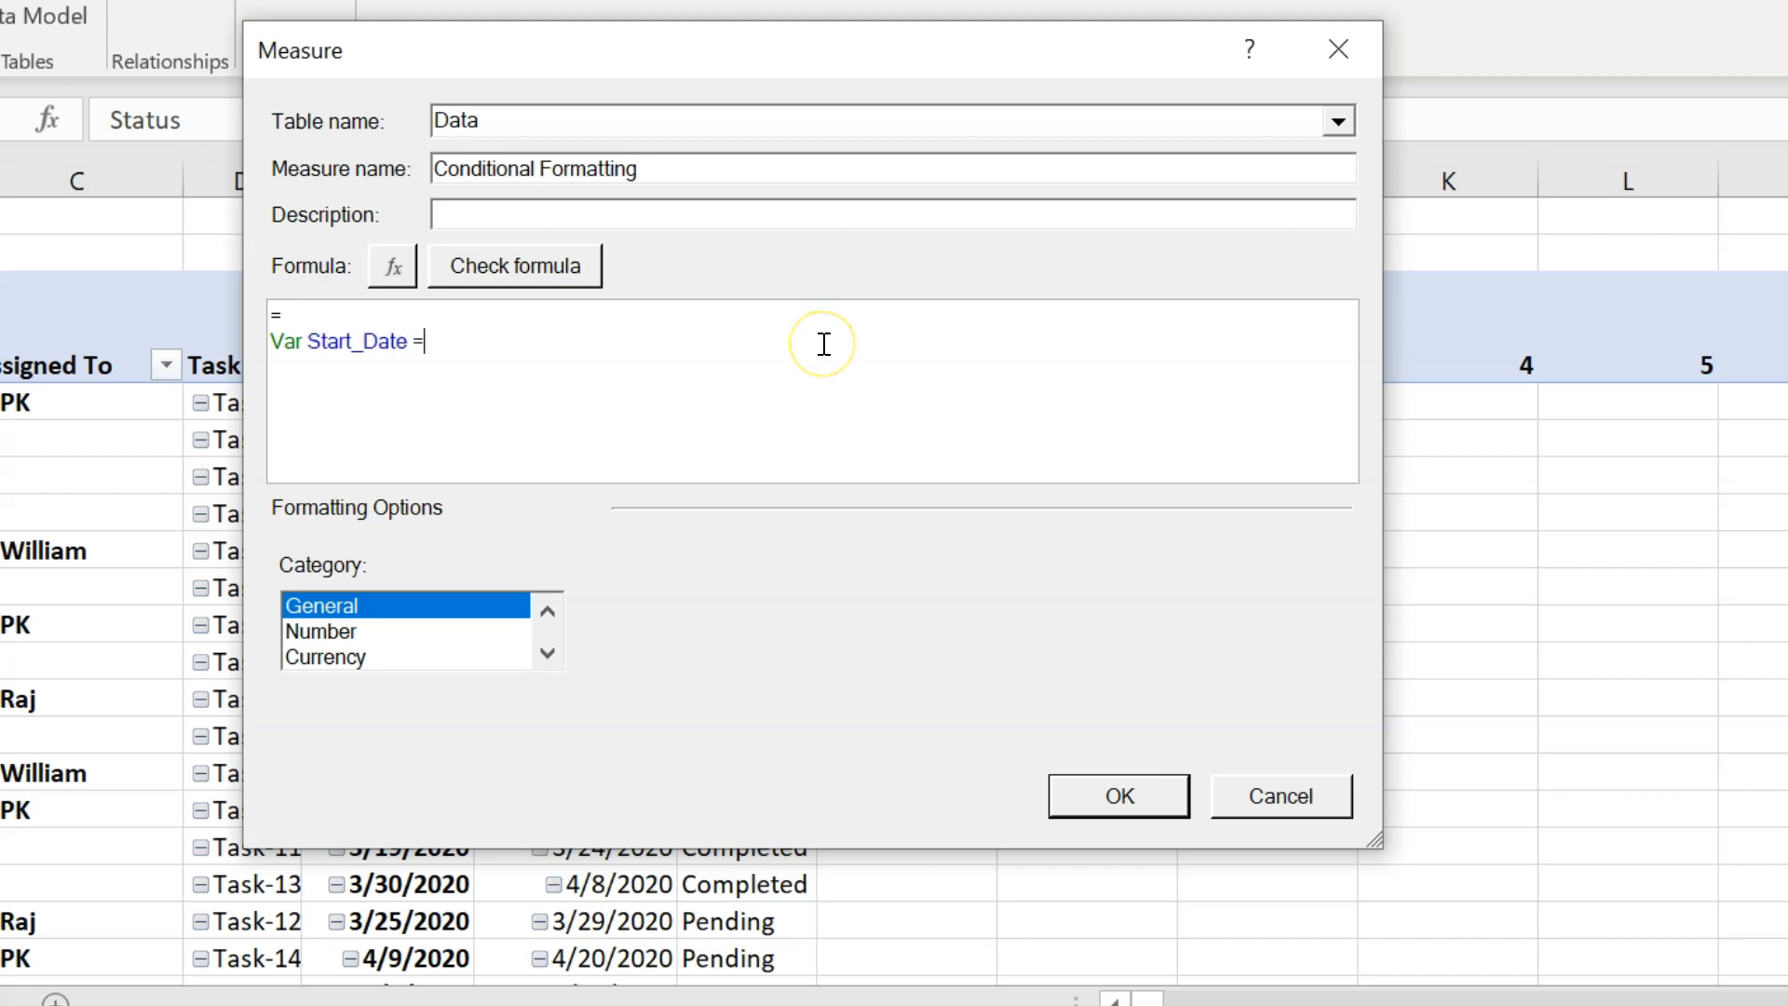
type("MIN(Sta")
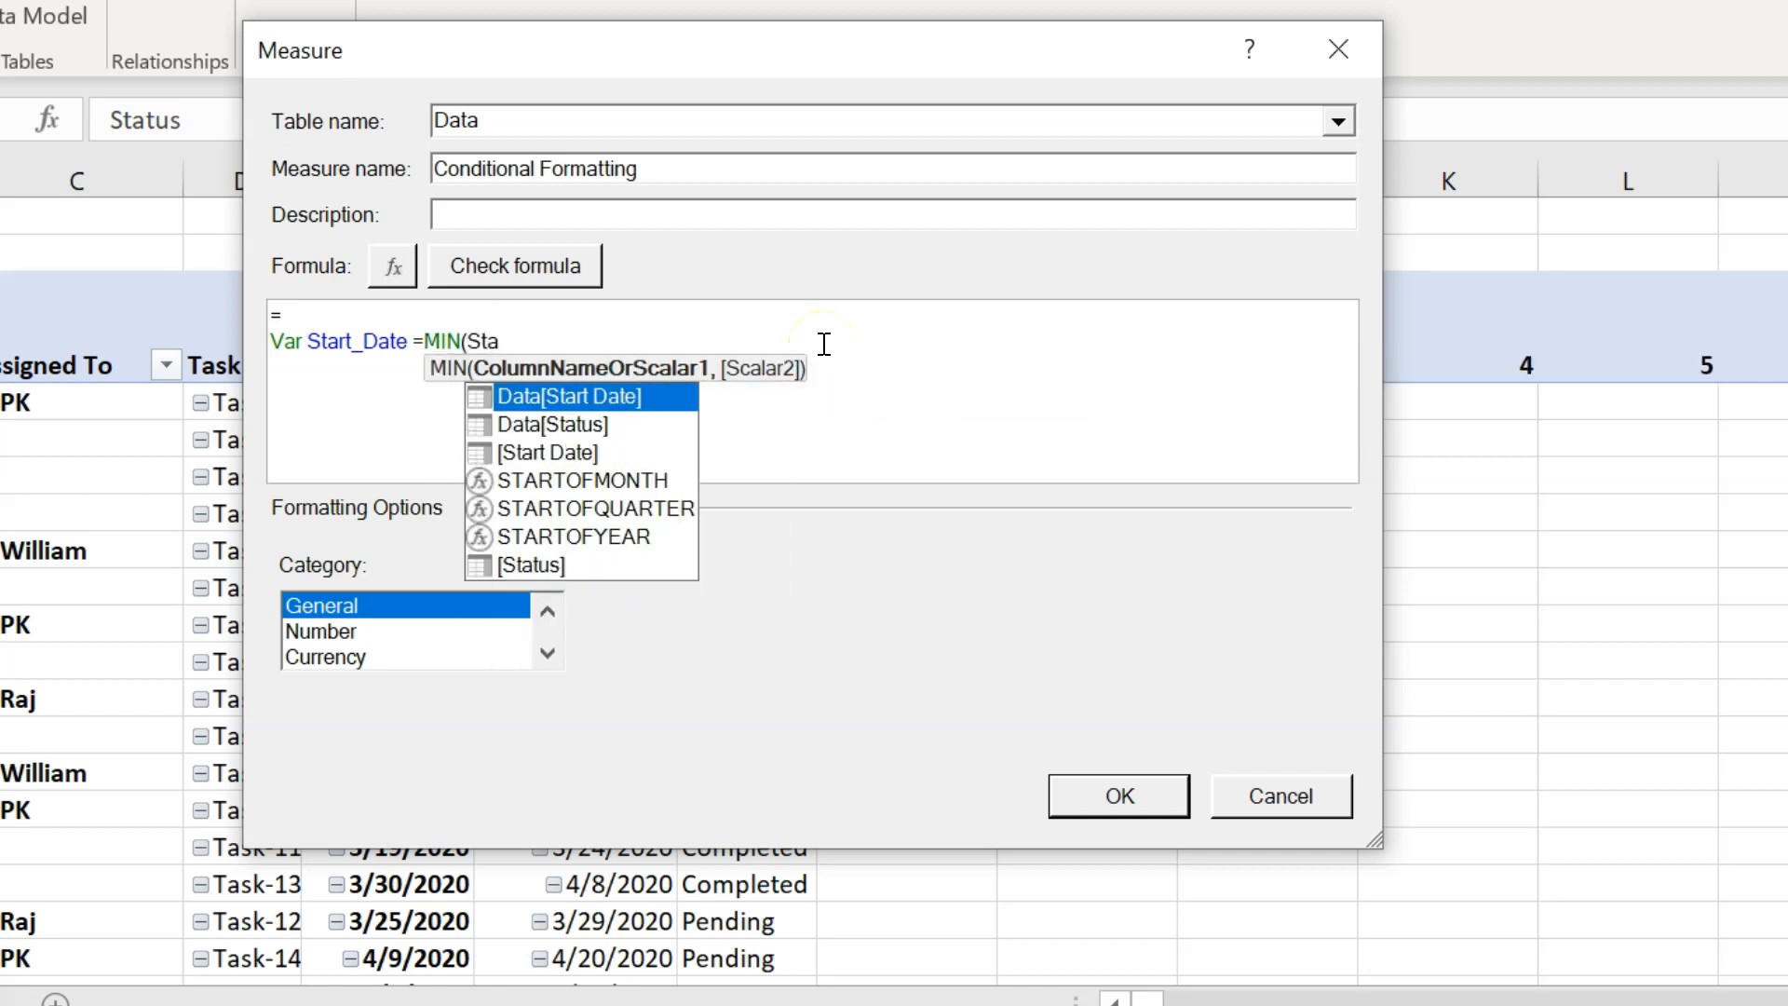
key("Tab")
type(")")
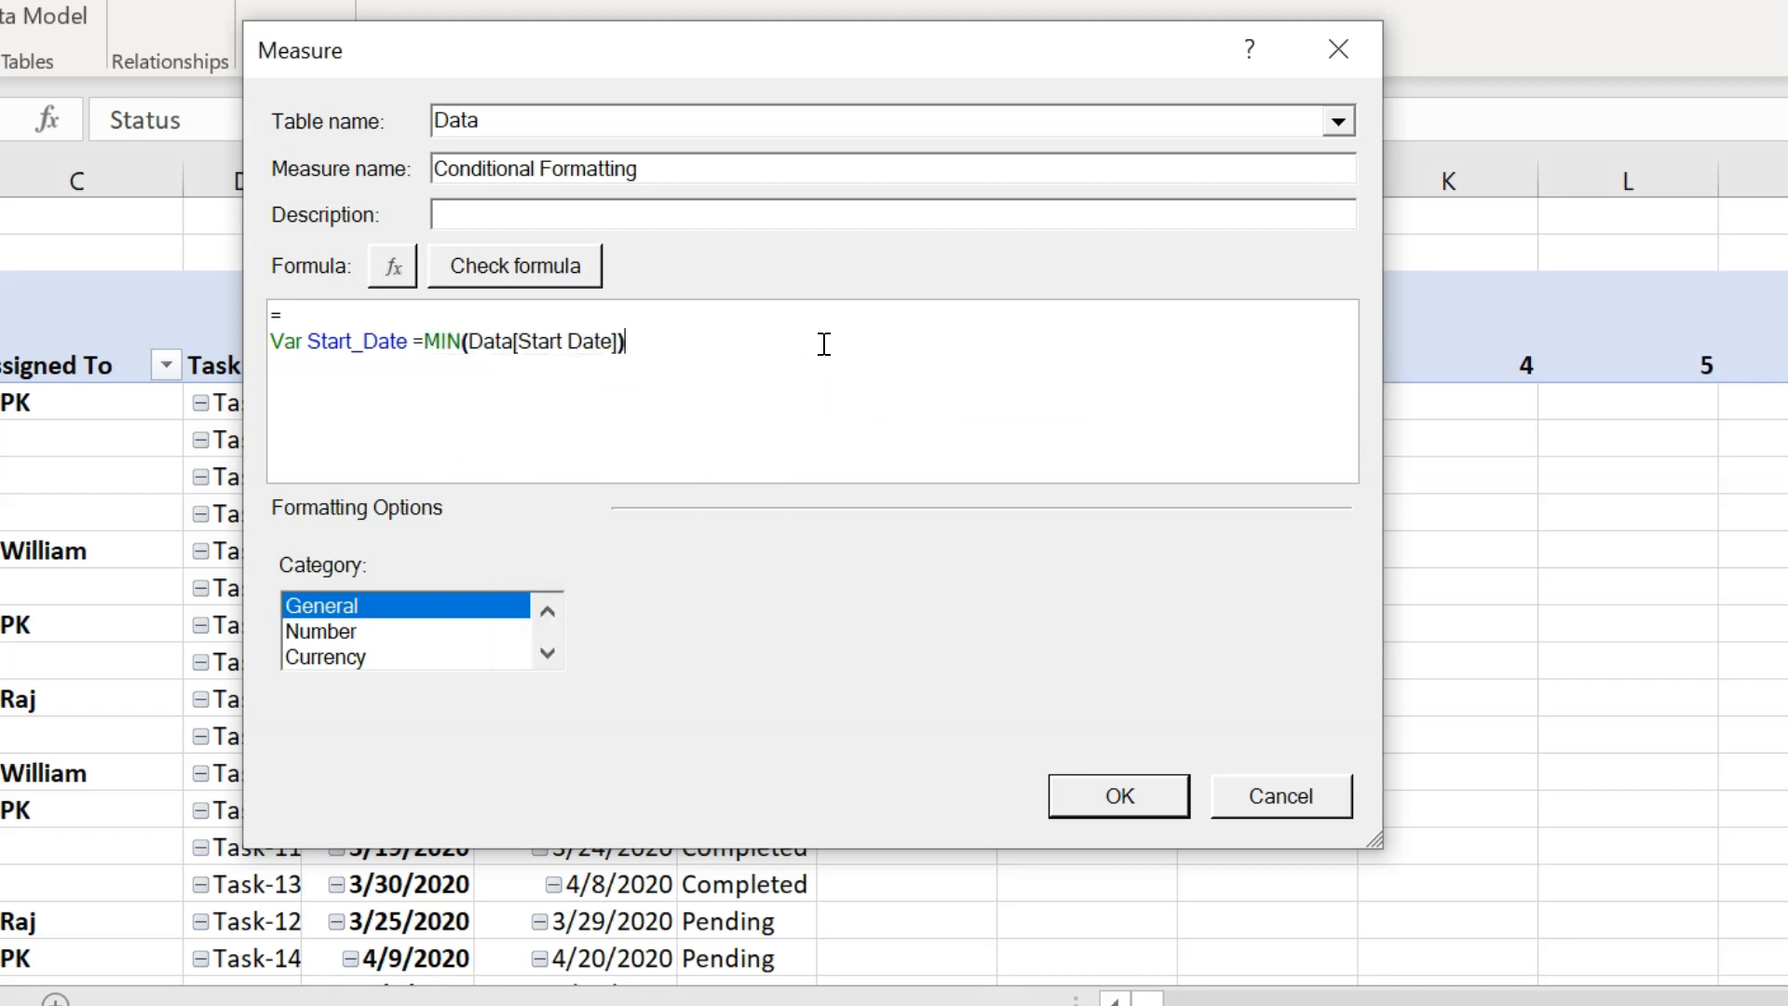
- Define a second variable, End_Date, as MAX(Data[End Date]) on a new line of the measure formula
key("Return")
type("Var End_")
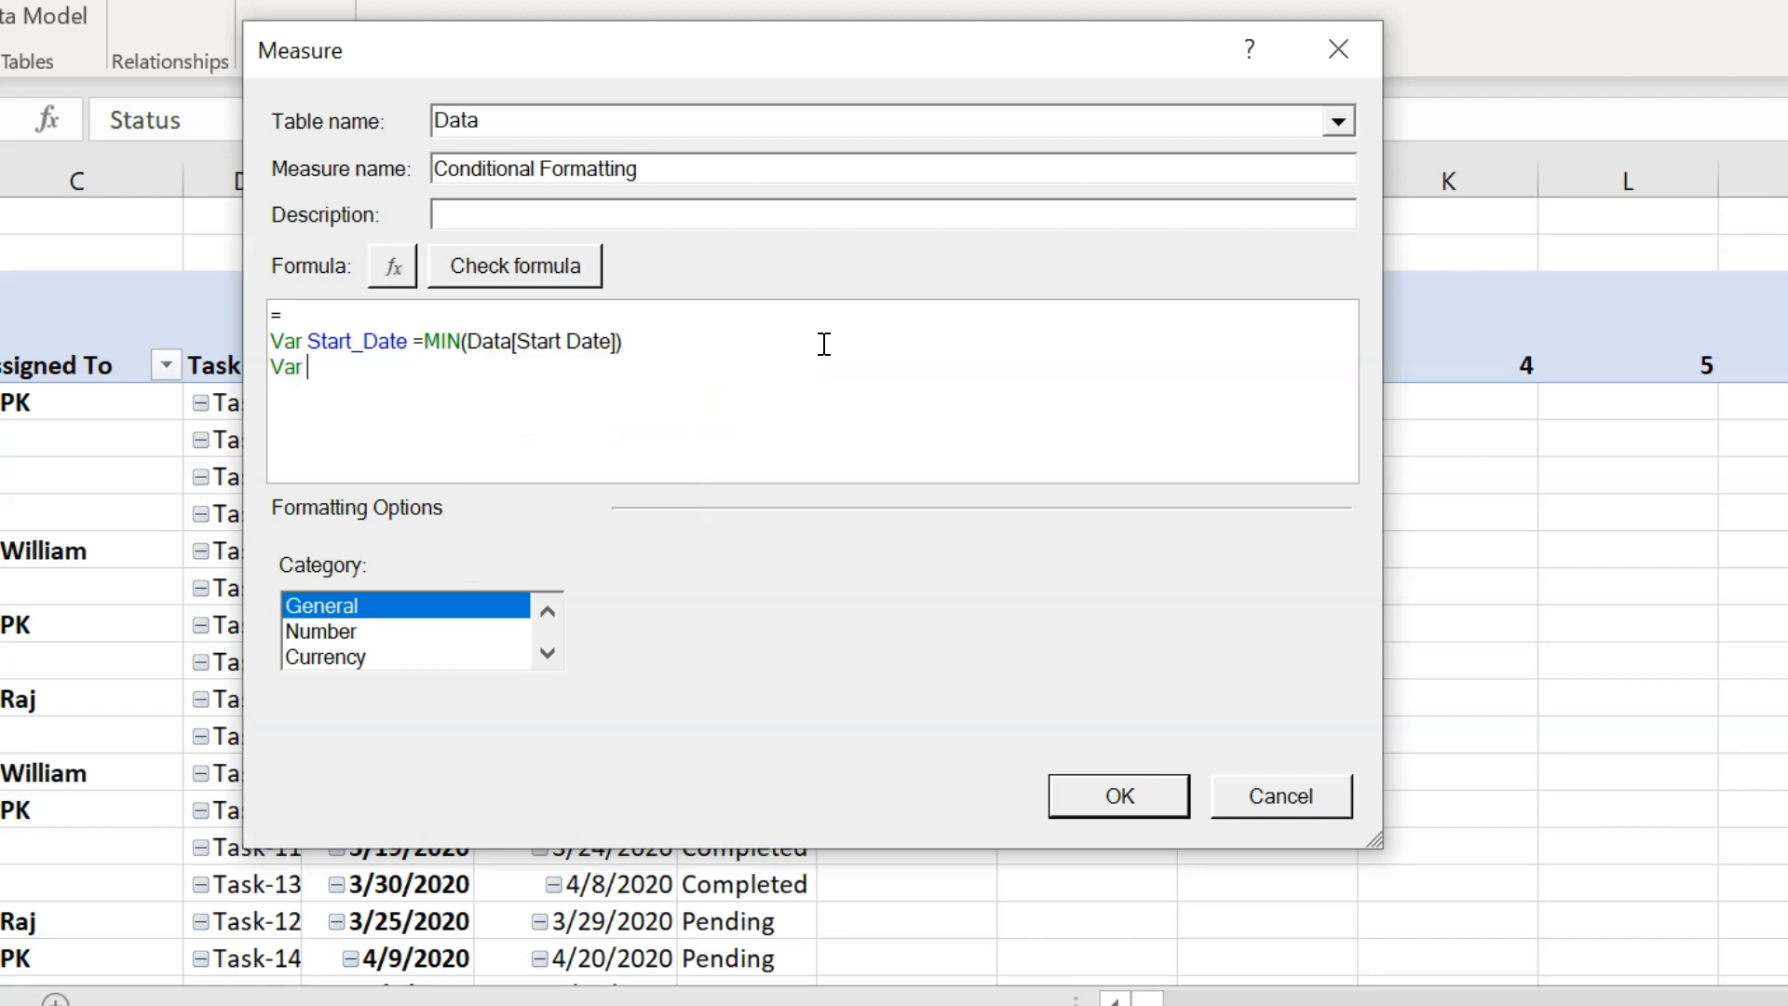
type("Date")
left_click(500, 363)
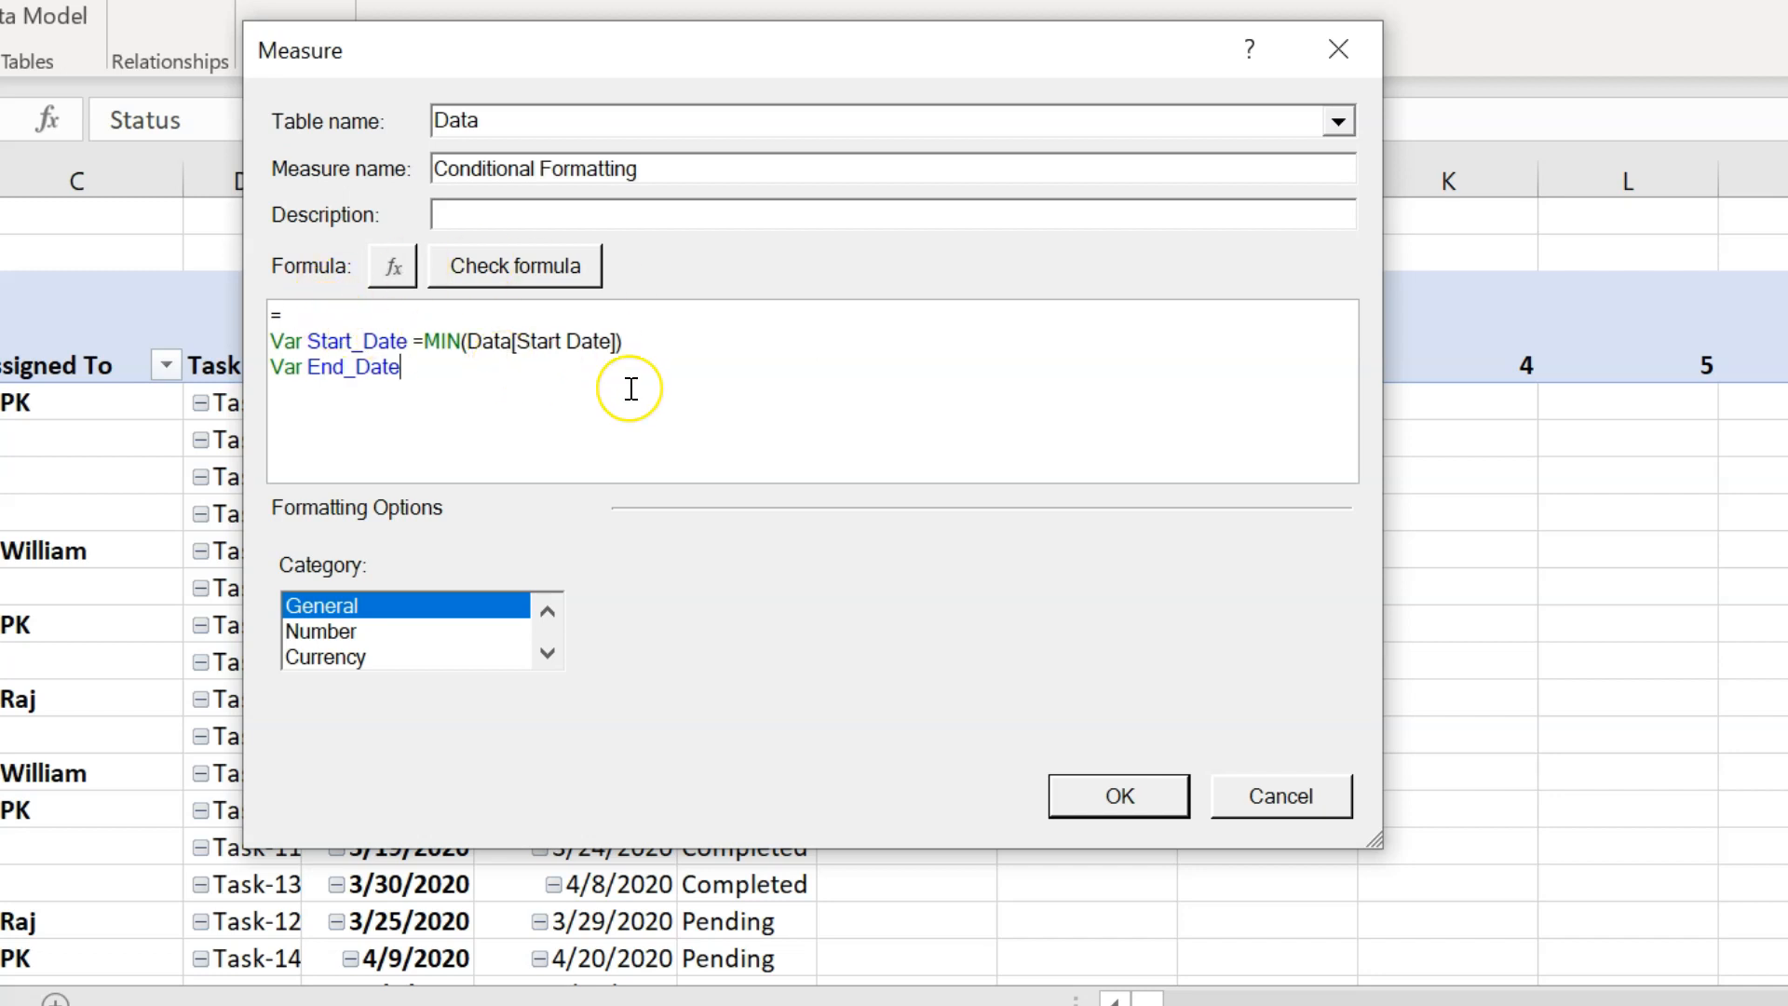
type("=Max")
key("Tab")
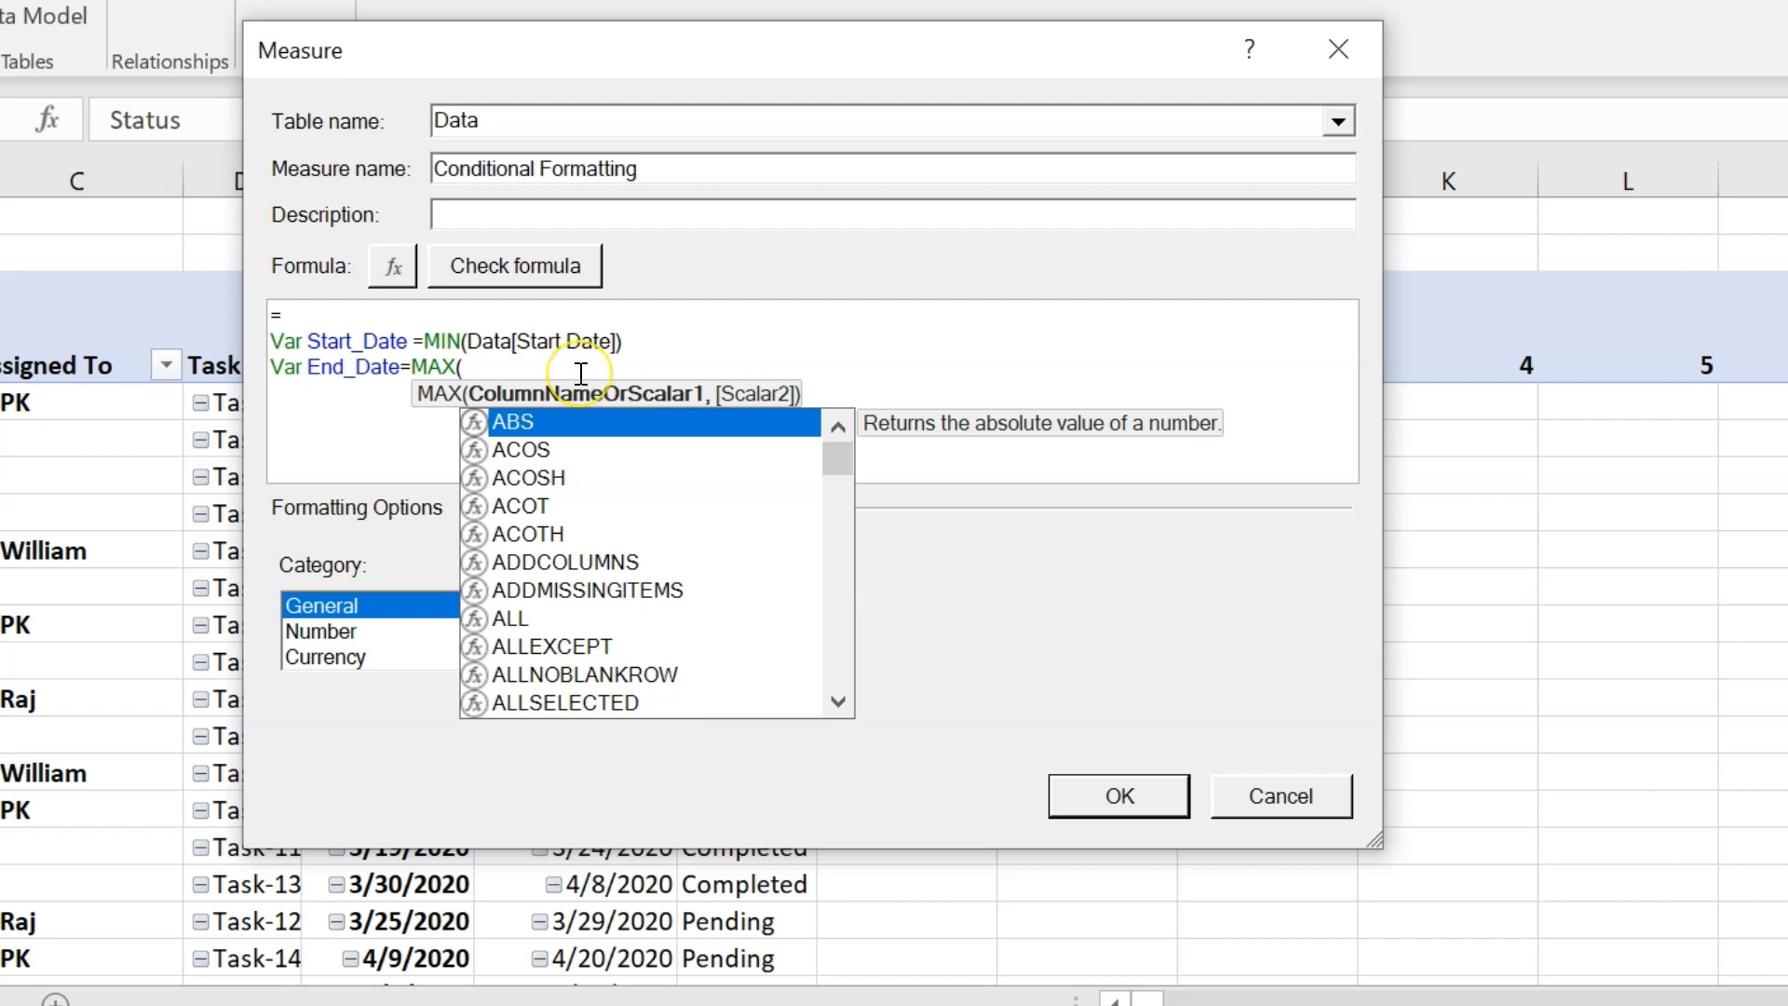
type("e")
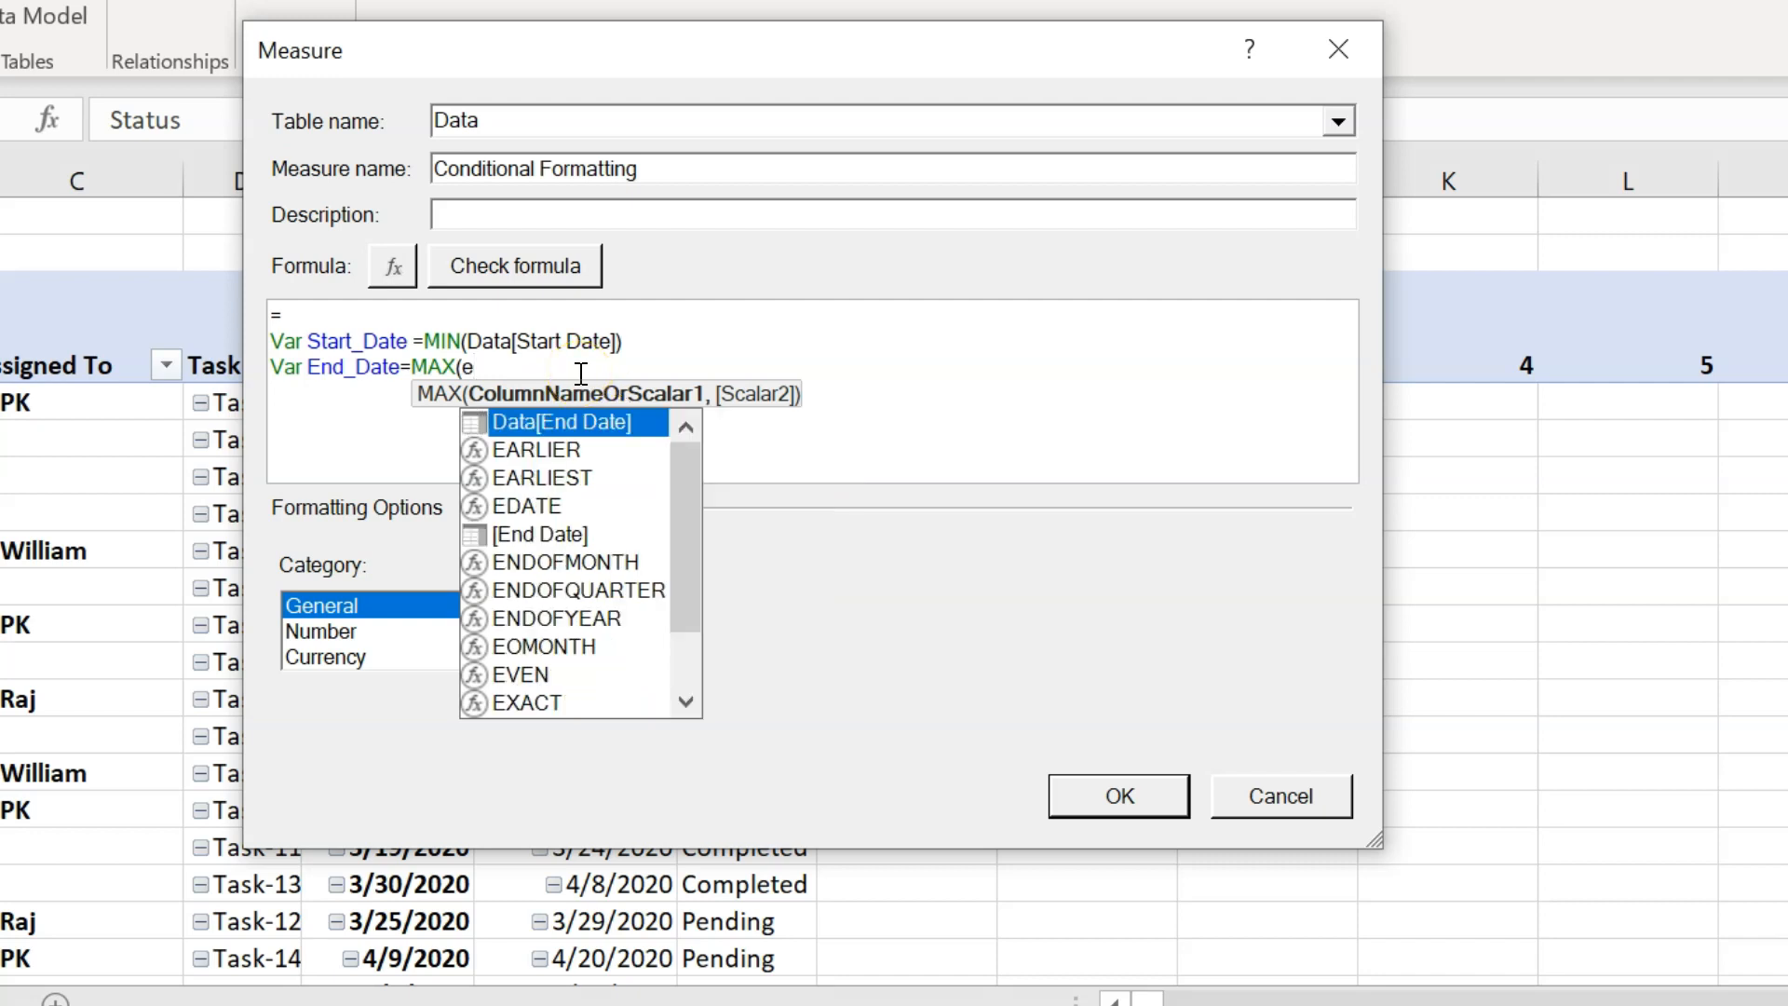
key("Tab")
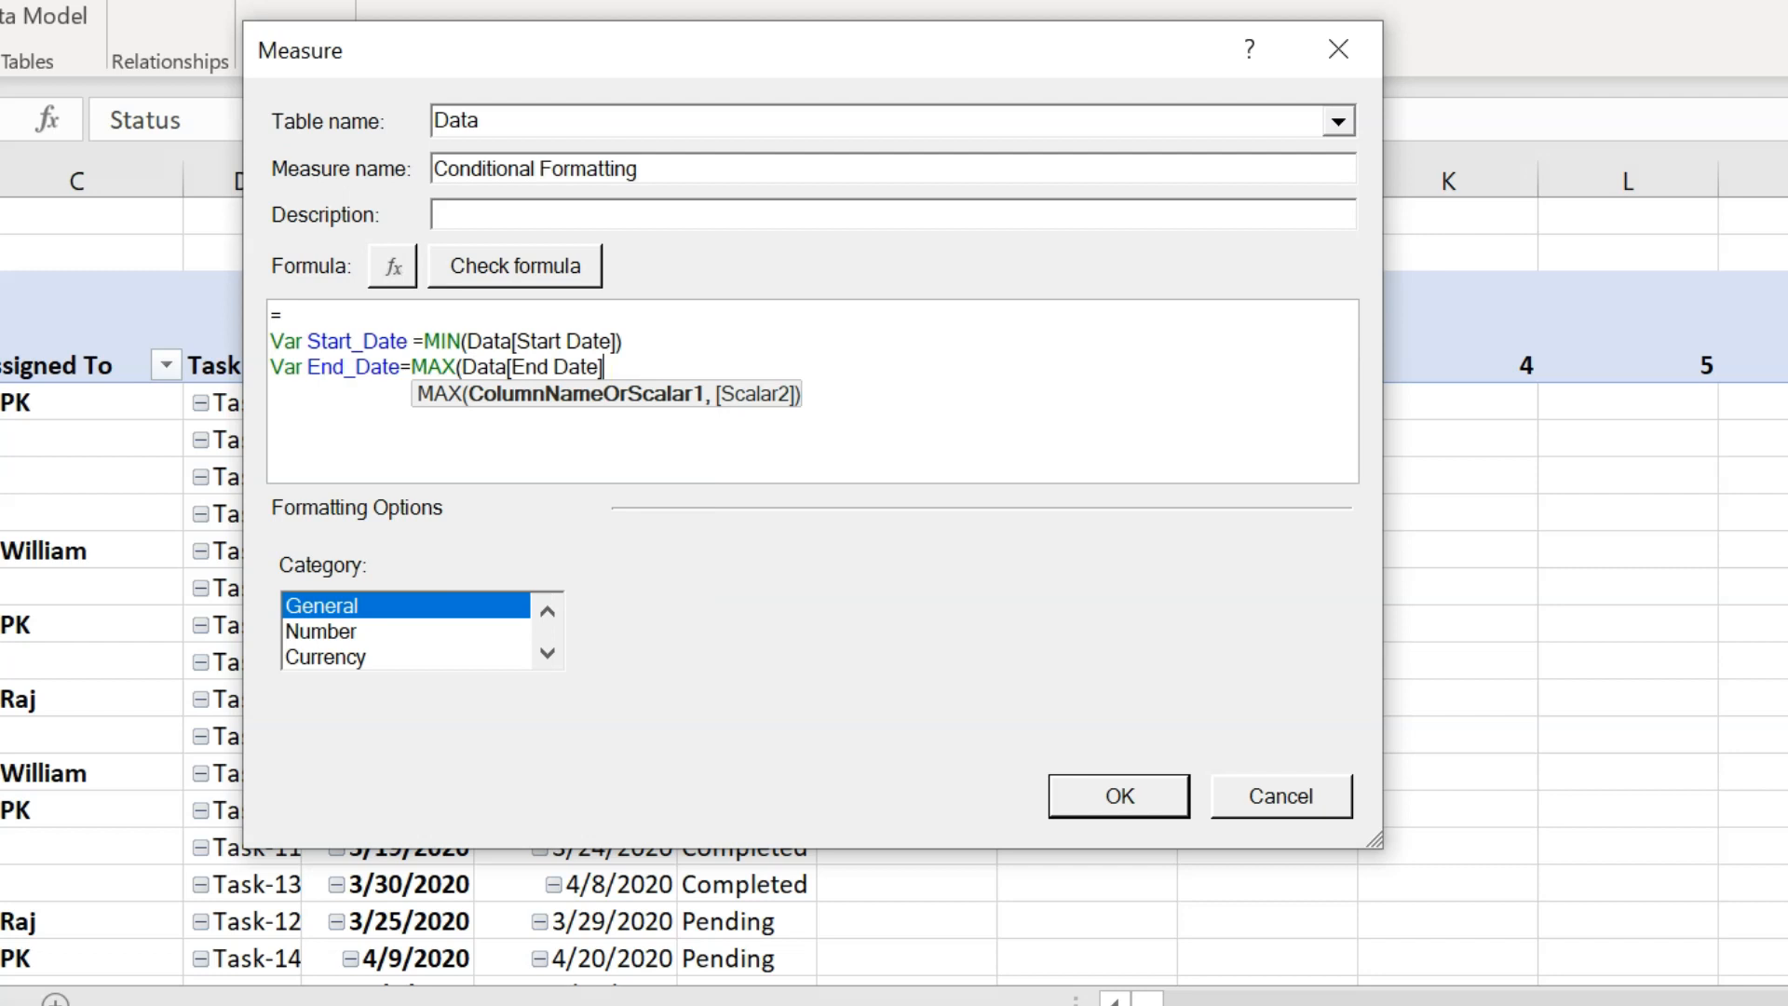
type(")")
- Declare a third variable named Column_Date on the line below End_Date
key("Return")
type("Var C")
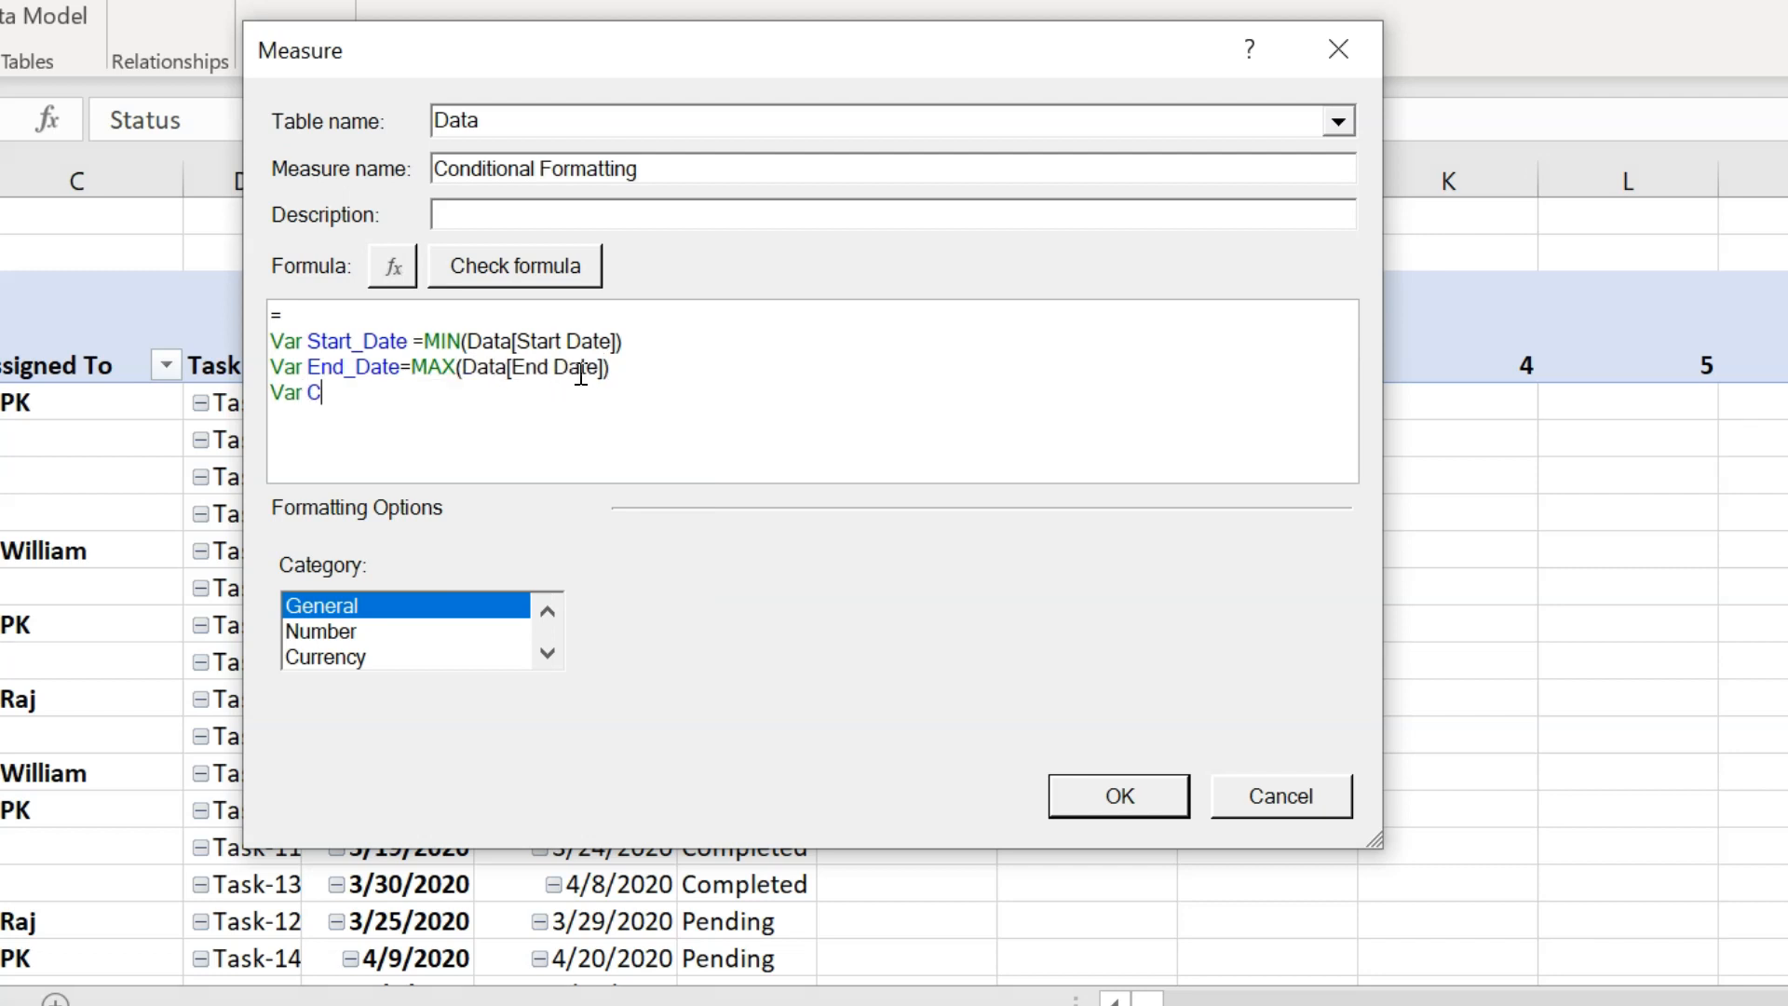
type("olumn_DAte")
key("BackSpace")
key("BackSpace")
key("BackSpace")
type("ate")
type("=")
- Assign MAX('Calendar'[Date]) to the Column_Date variable
left_click_drag(866, 72, 454, 438)
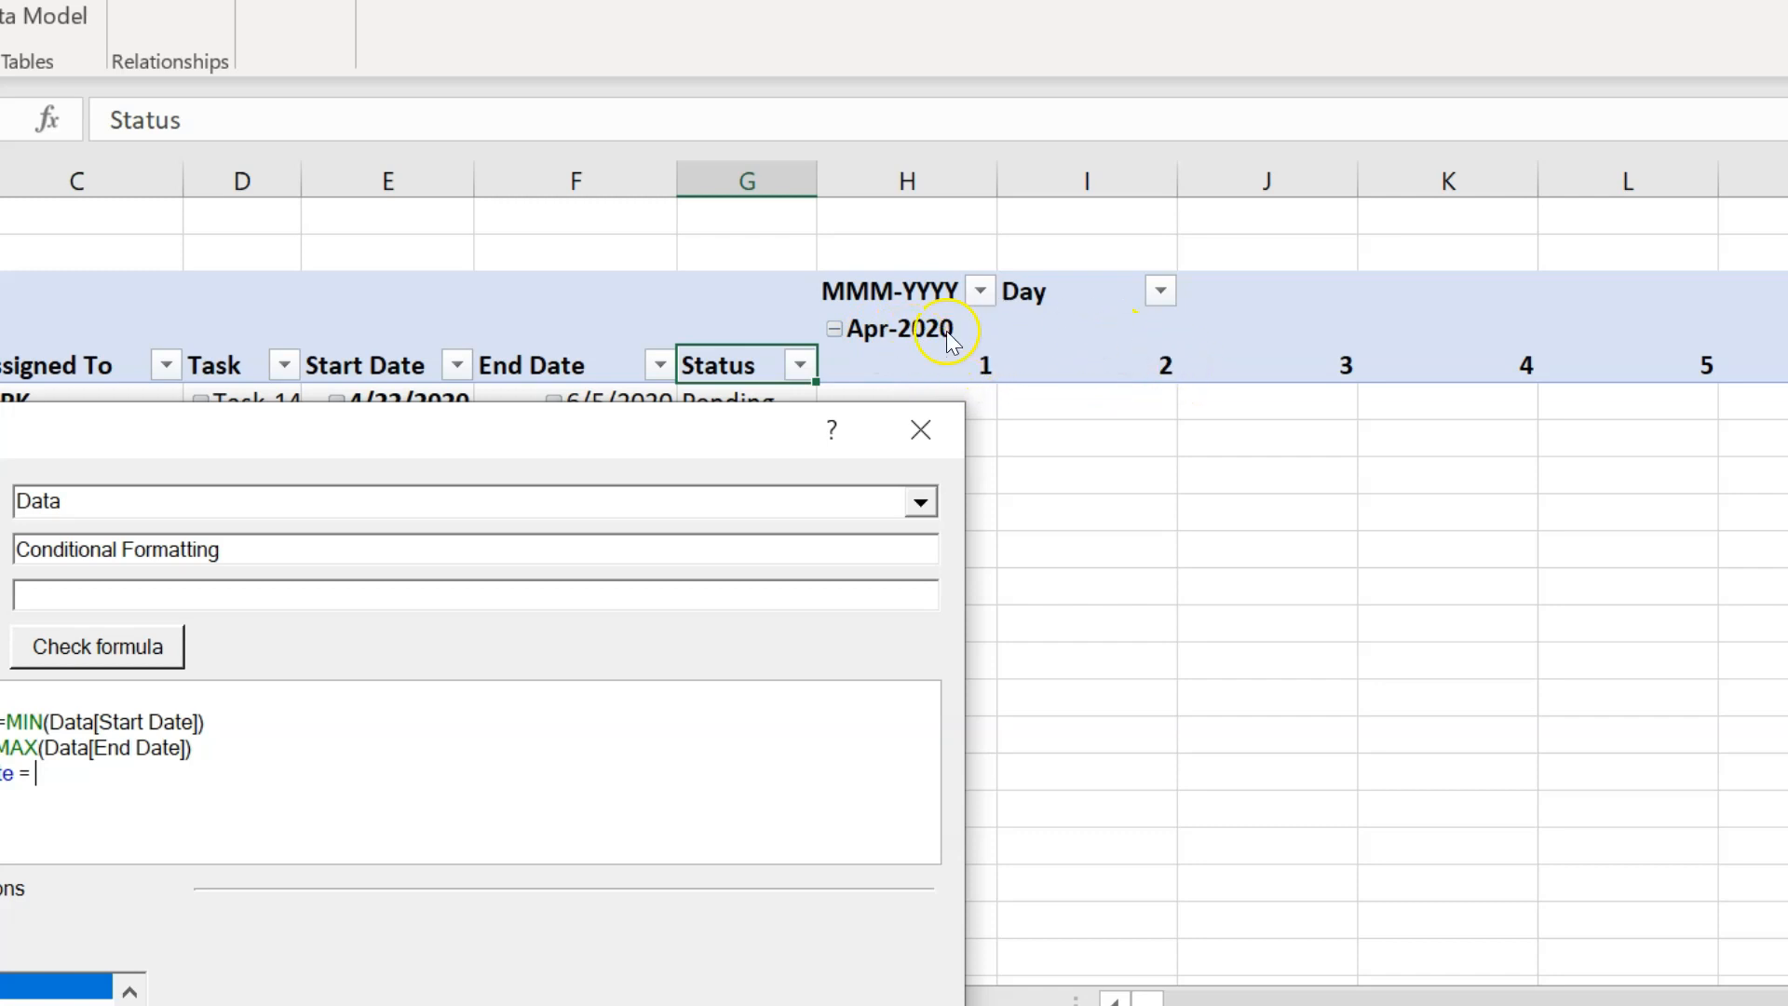
left_click_drag(626, 438, 477, 197)
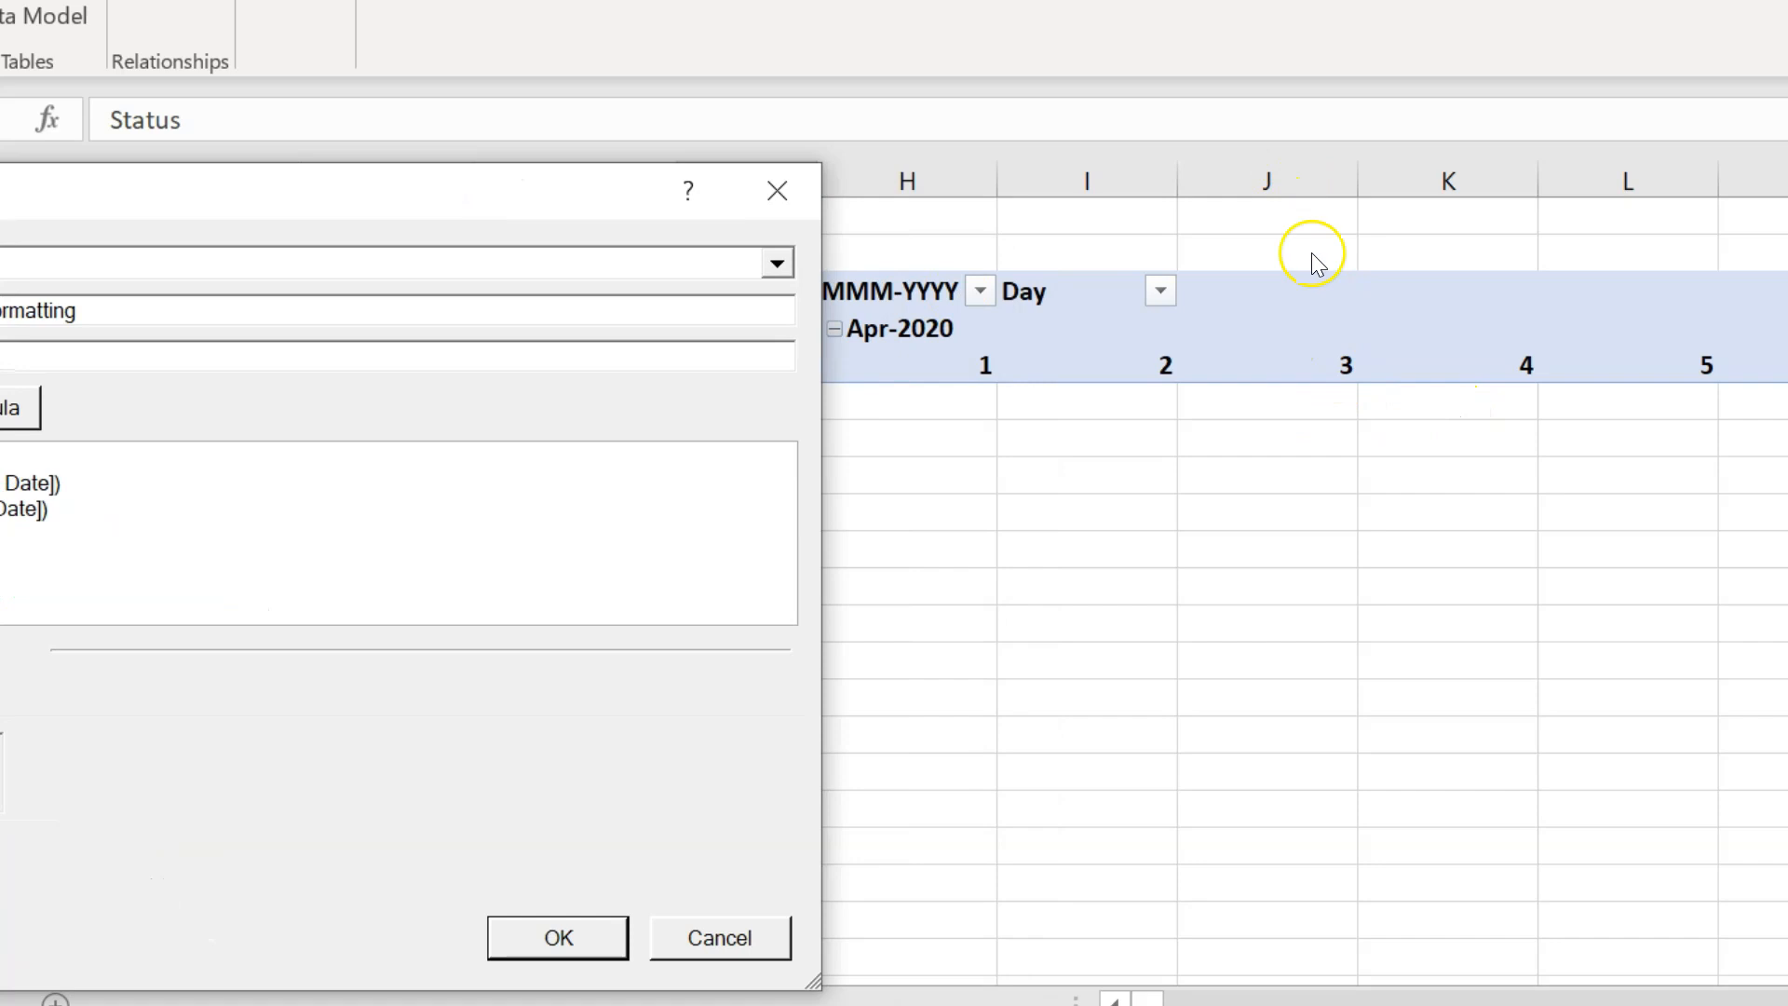
left_click_drag(379, 207, 824, 78)
left_click(446, 407)
type("Max")
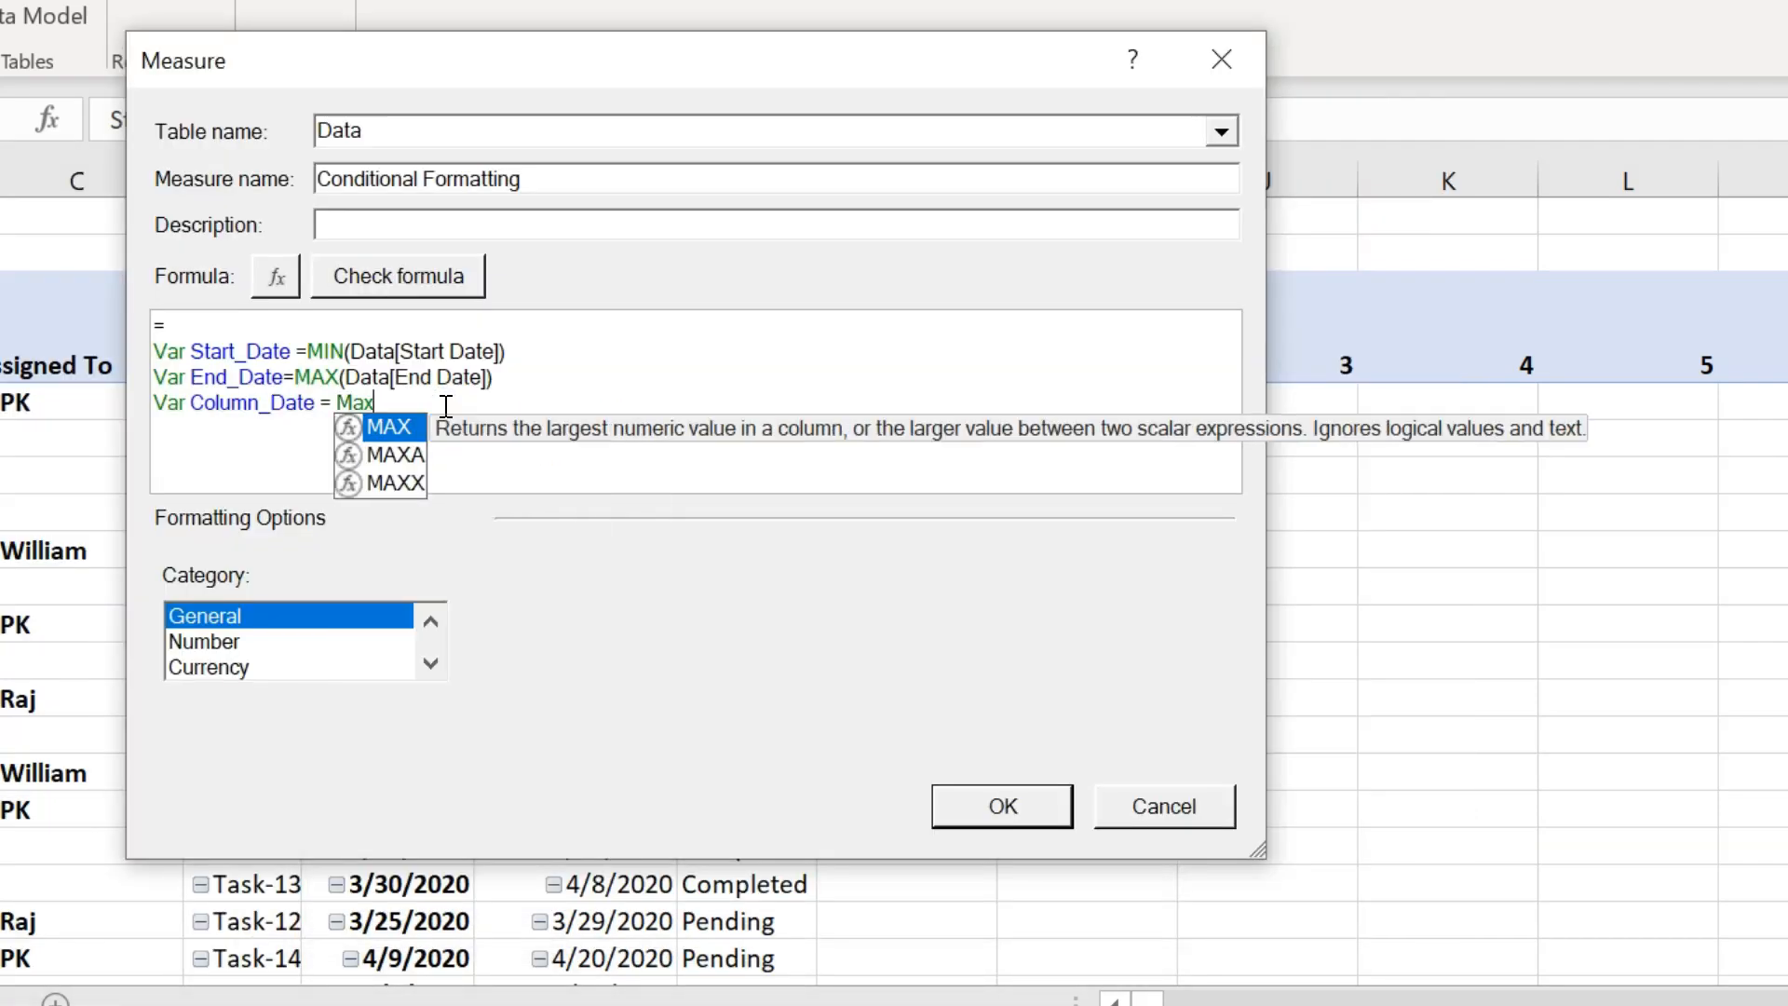
key("Tab")
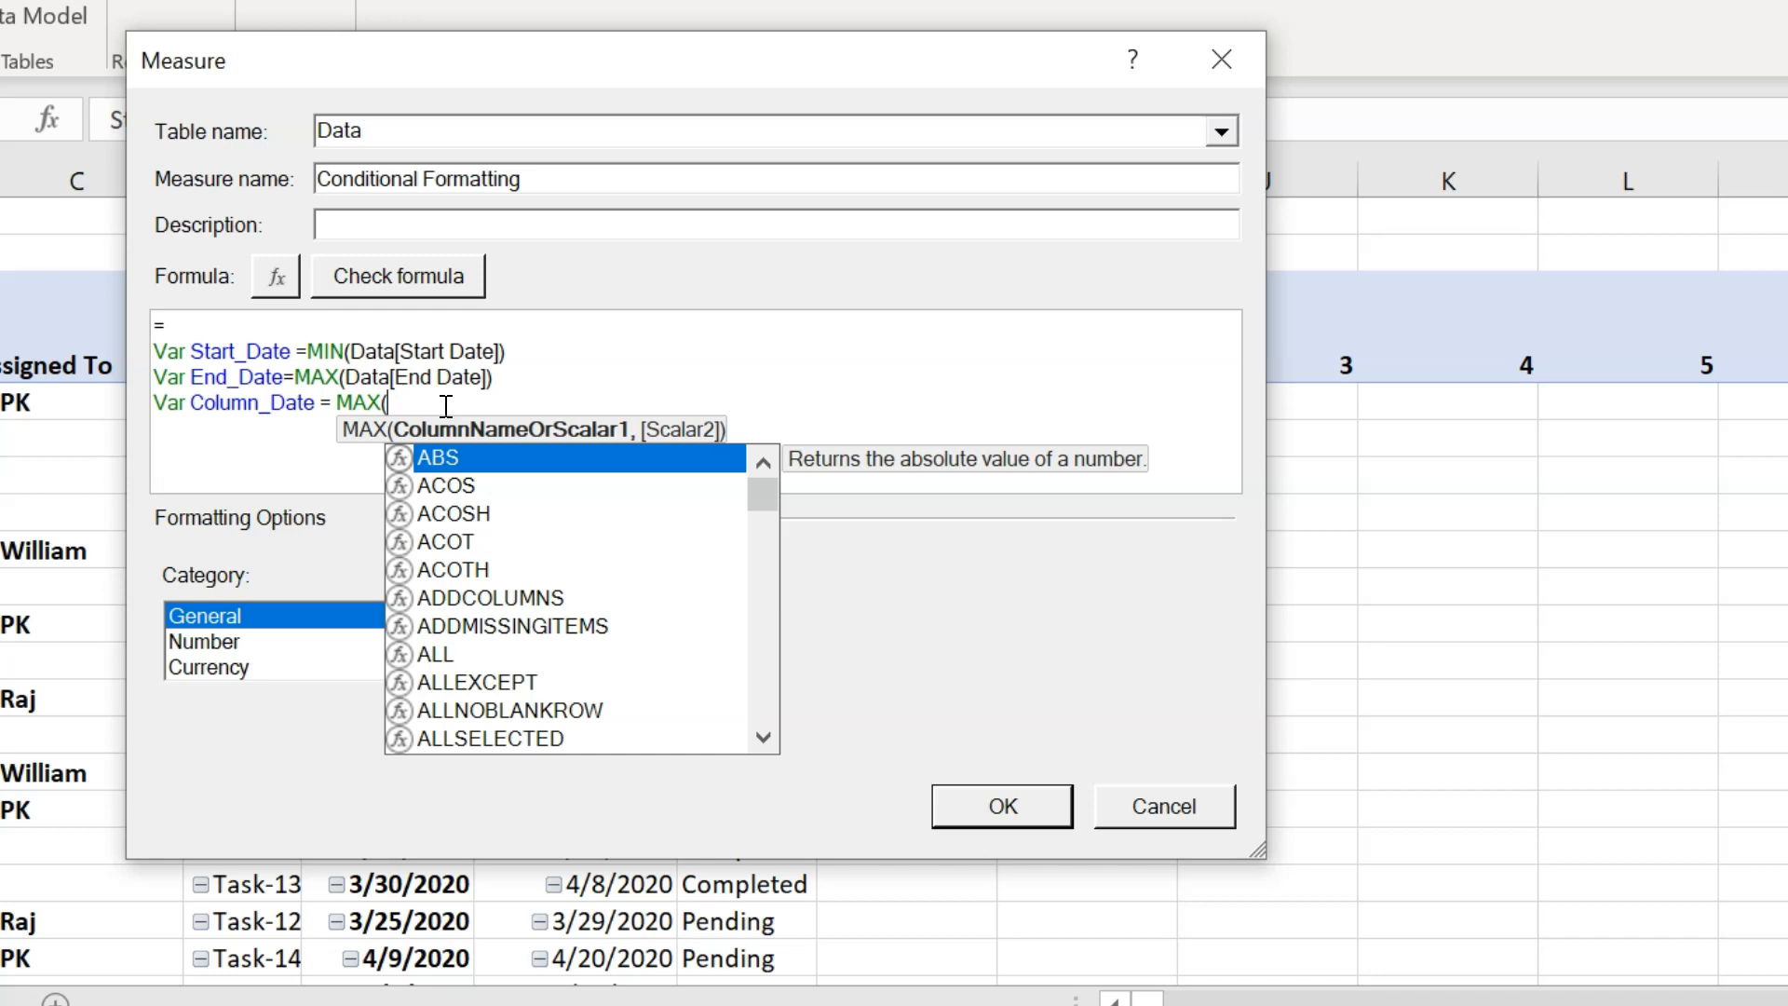
type("'Ca")
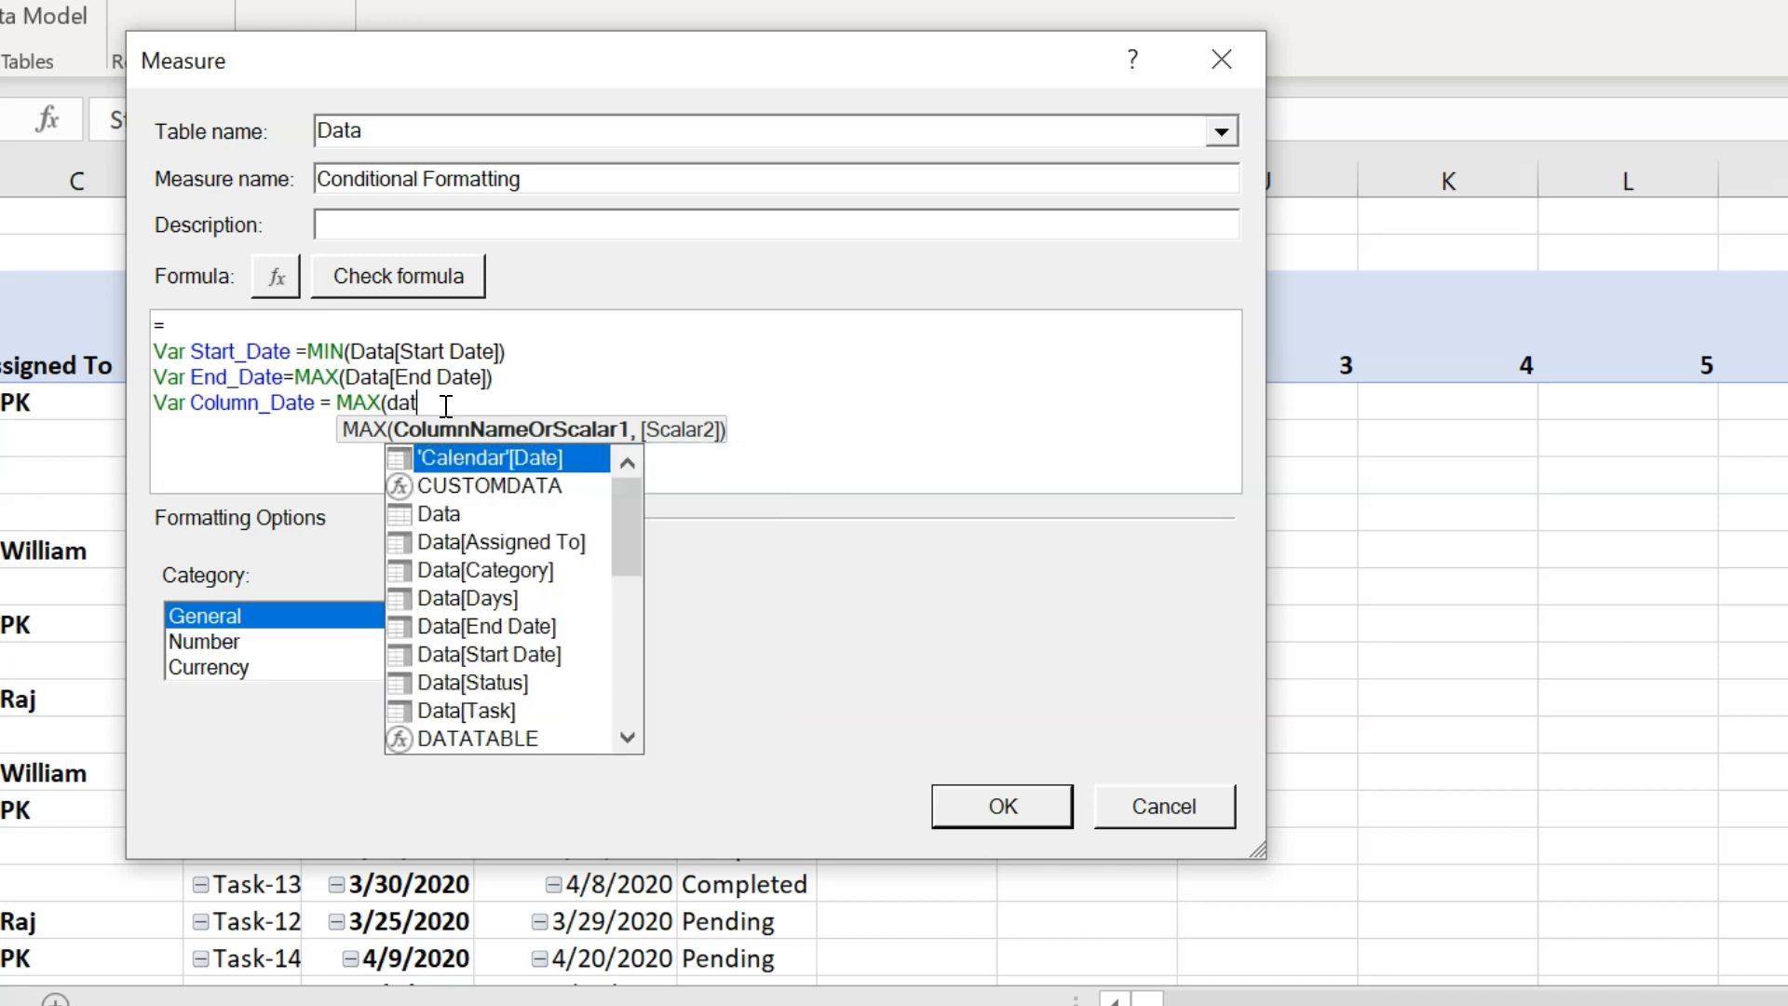
key("Tab")
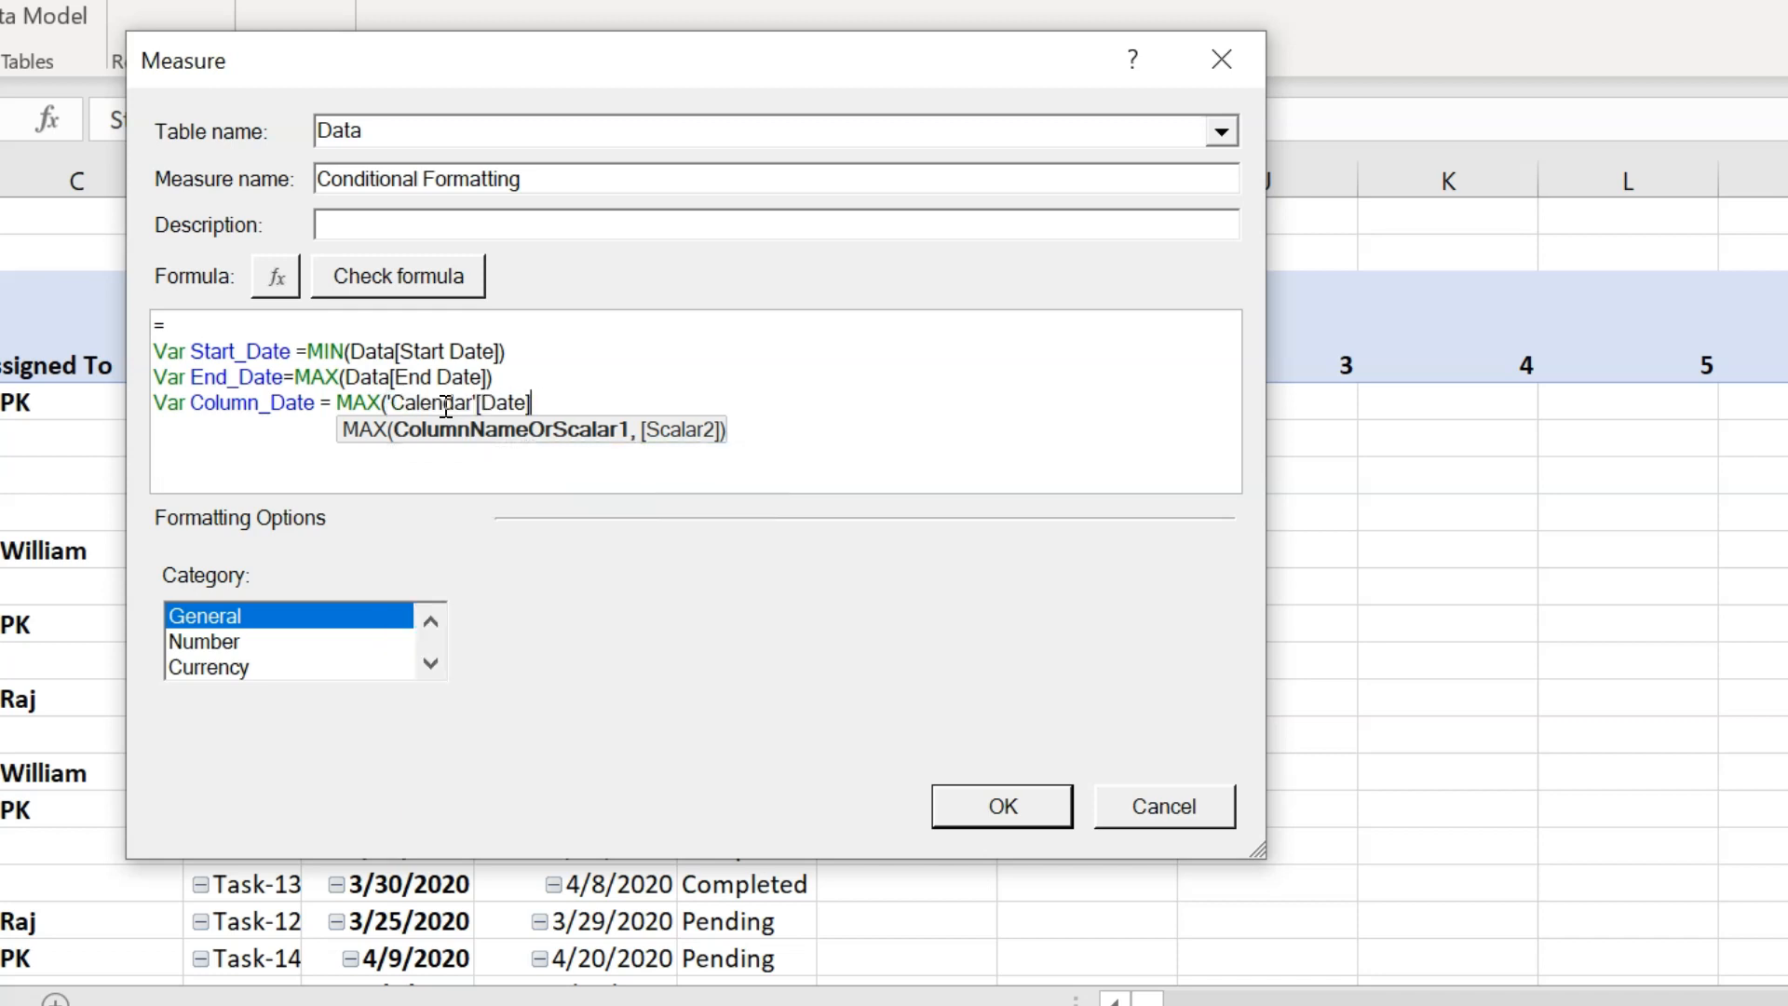
type(")")
- Add a Return line below the three variables in the measure formula
key("Return")
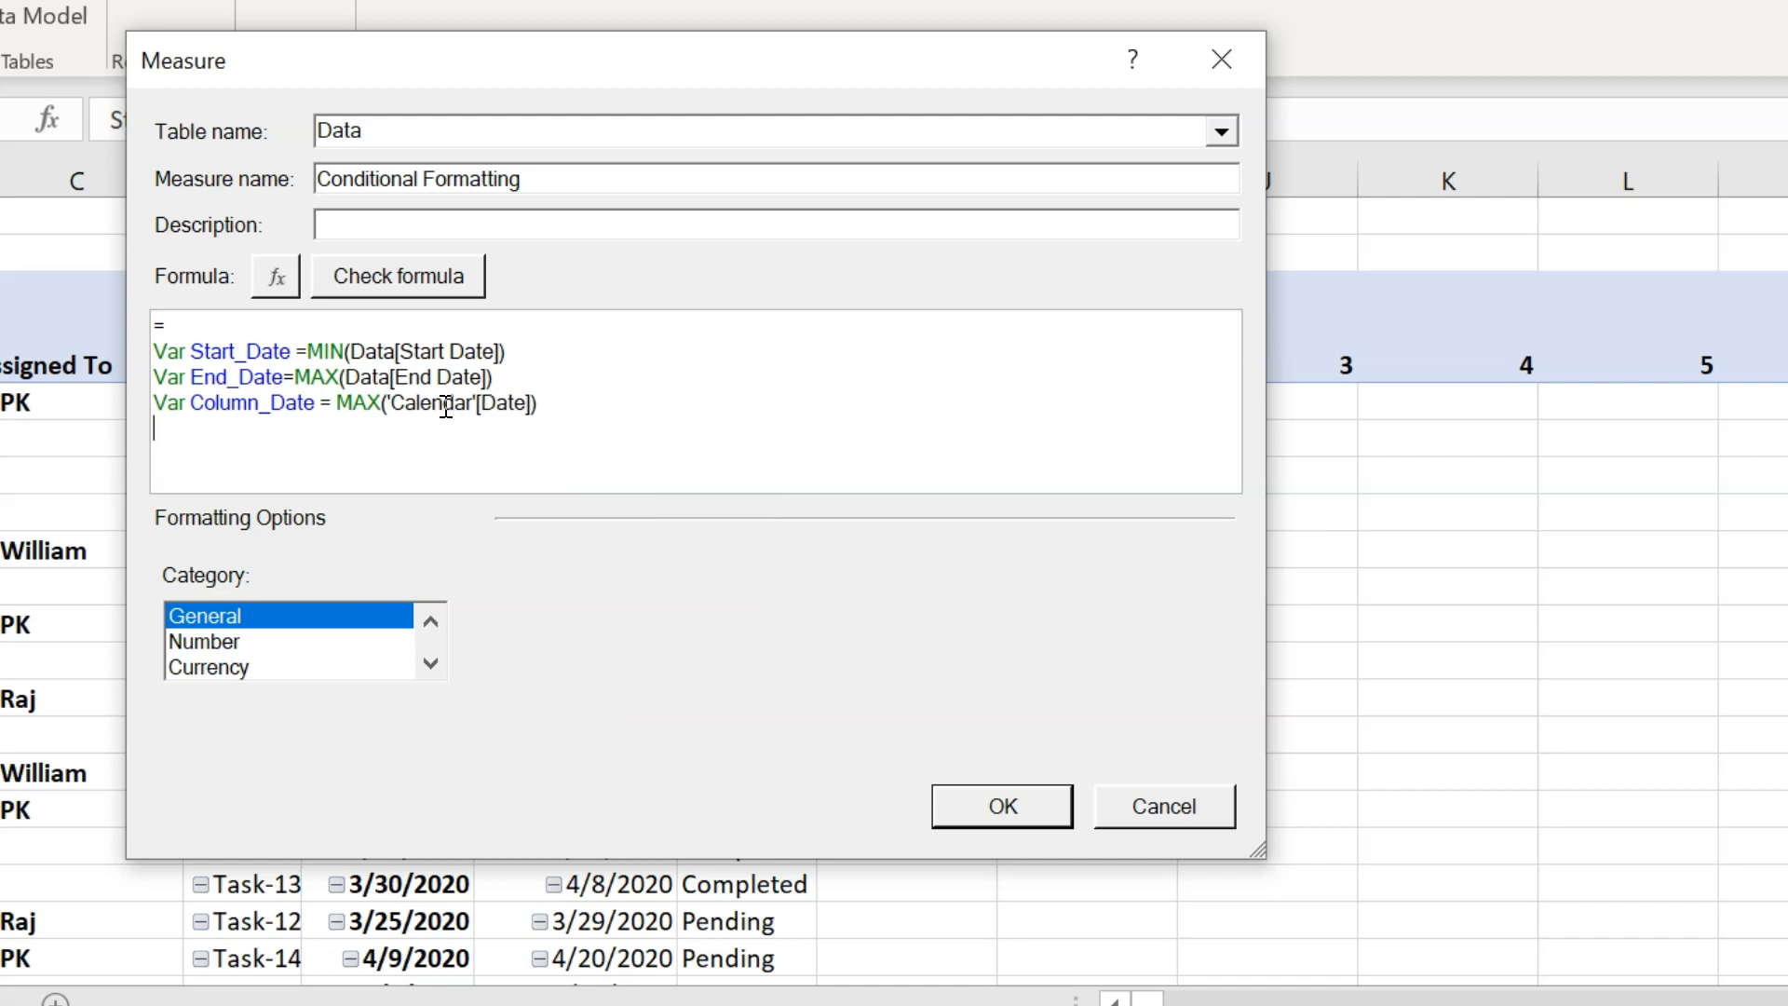
type("Retru")
key("BackSpace")
key("BackSpace")
type("urn")
key("Return")
- Begin an IF expression under Return with the condition Start_Date<=Column_Date && End_Date >= Column_Date
type("IF(")
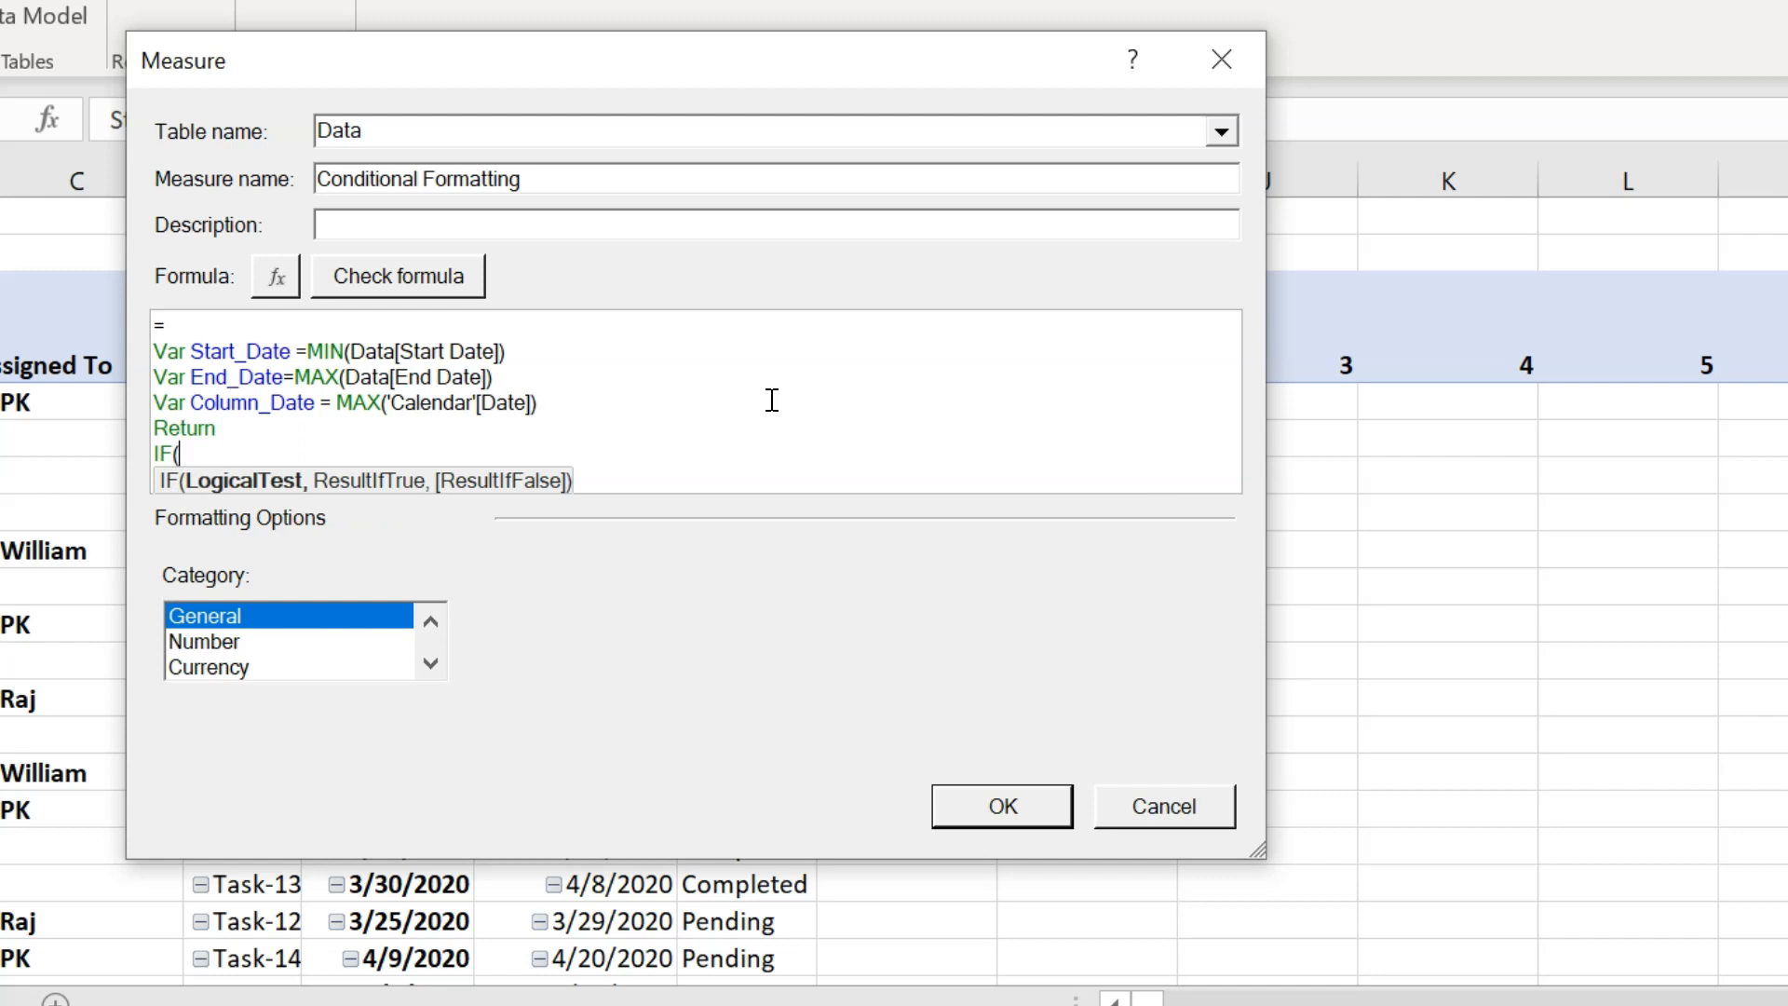
type("Start_")
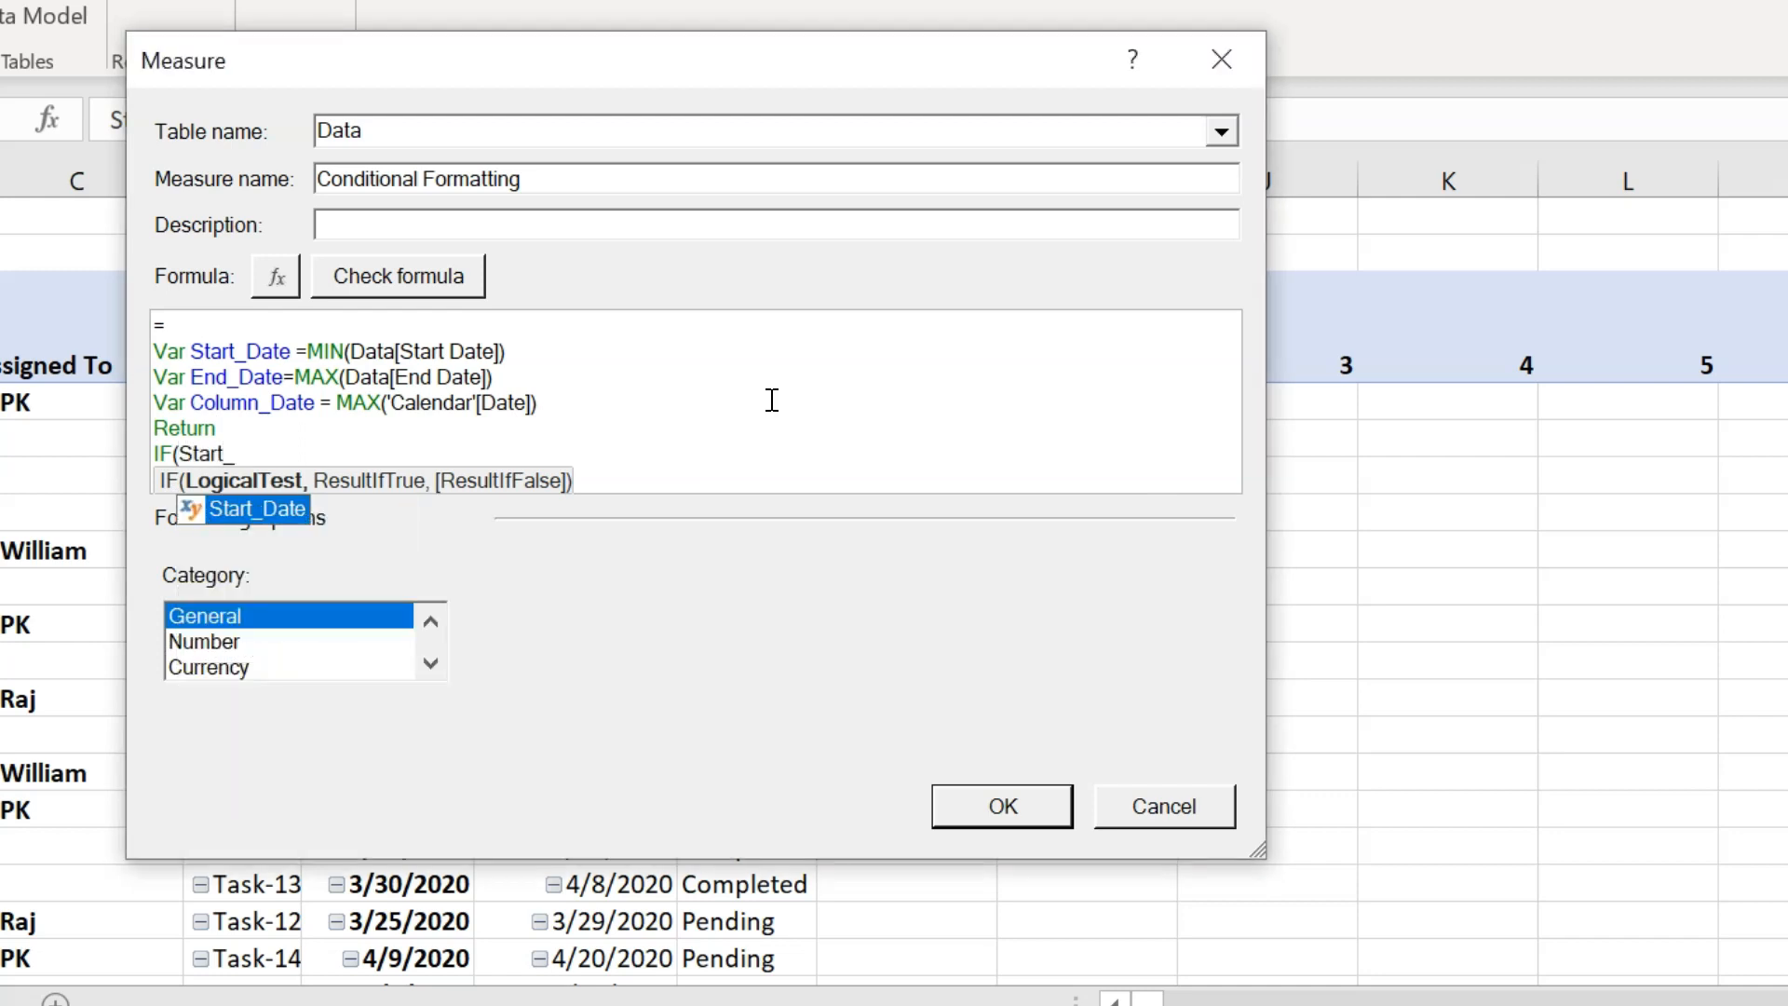
key("Tab")
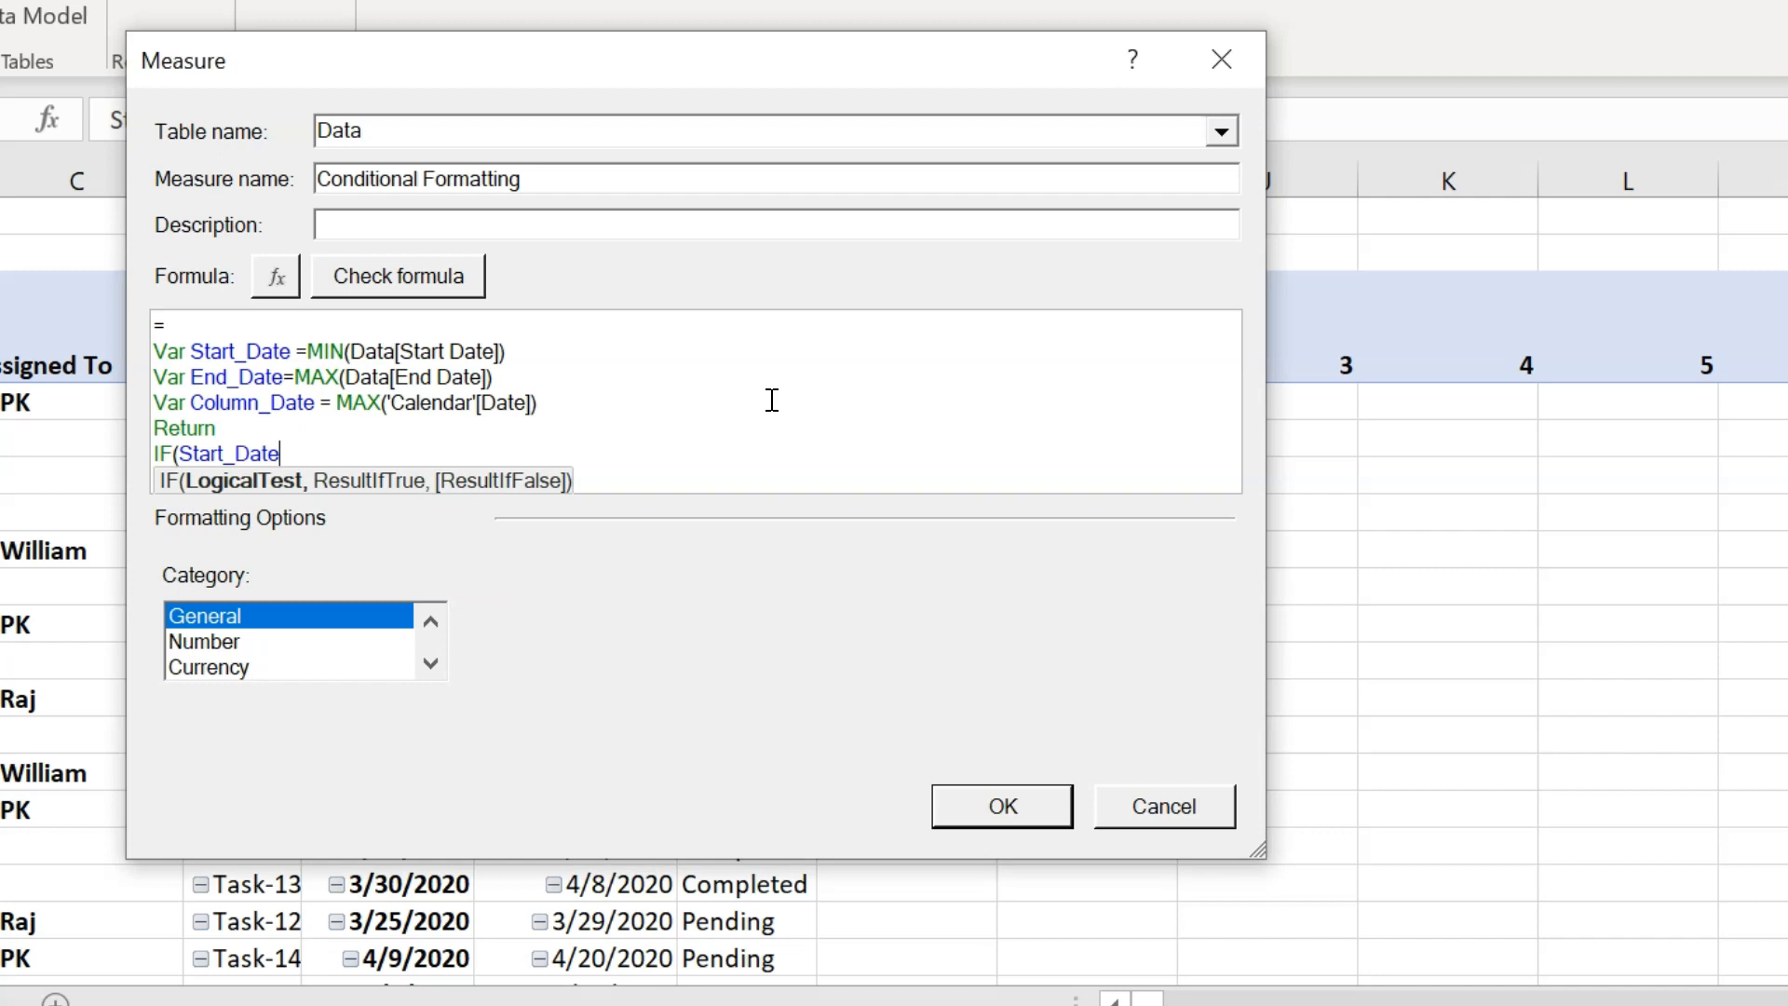
type("<=Col")
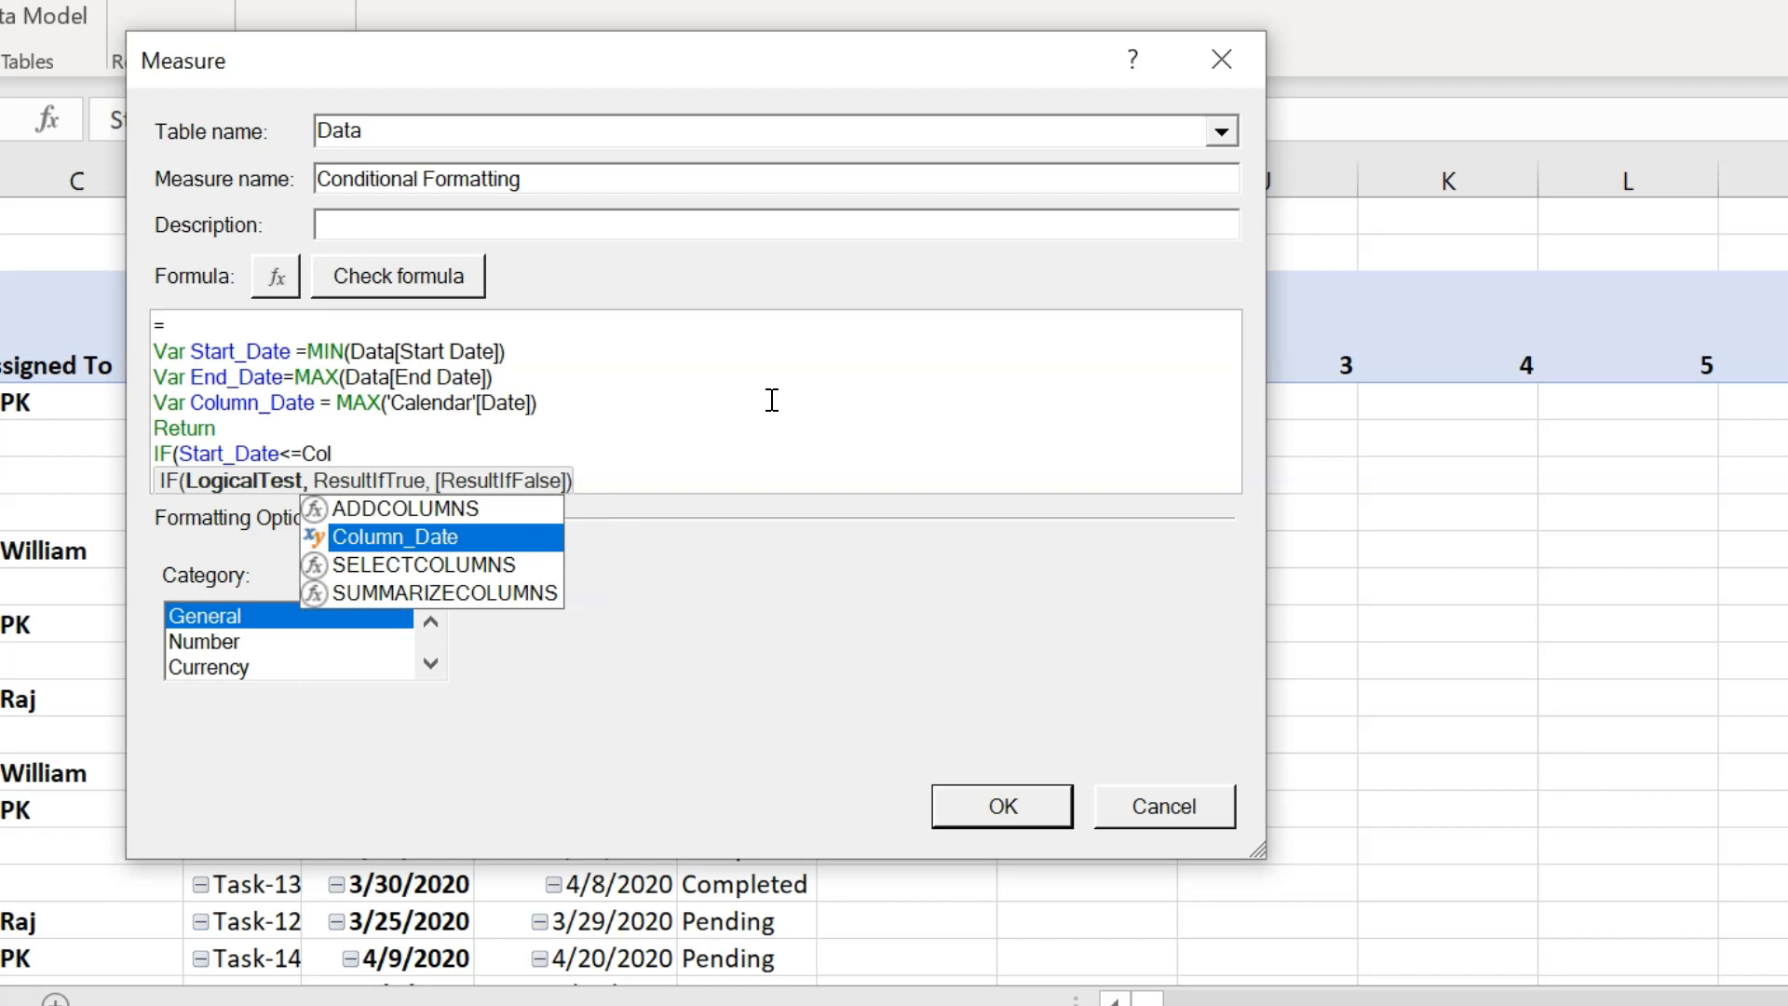
key("Tab")
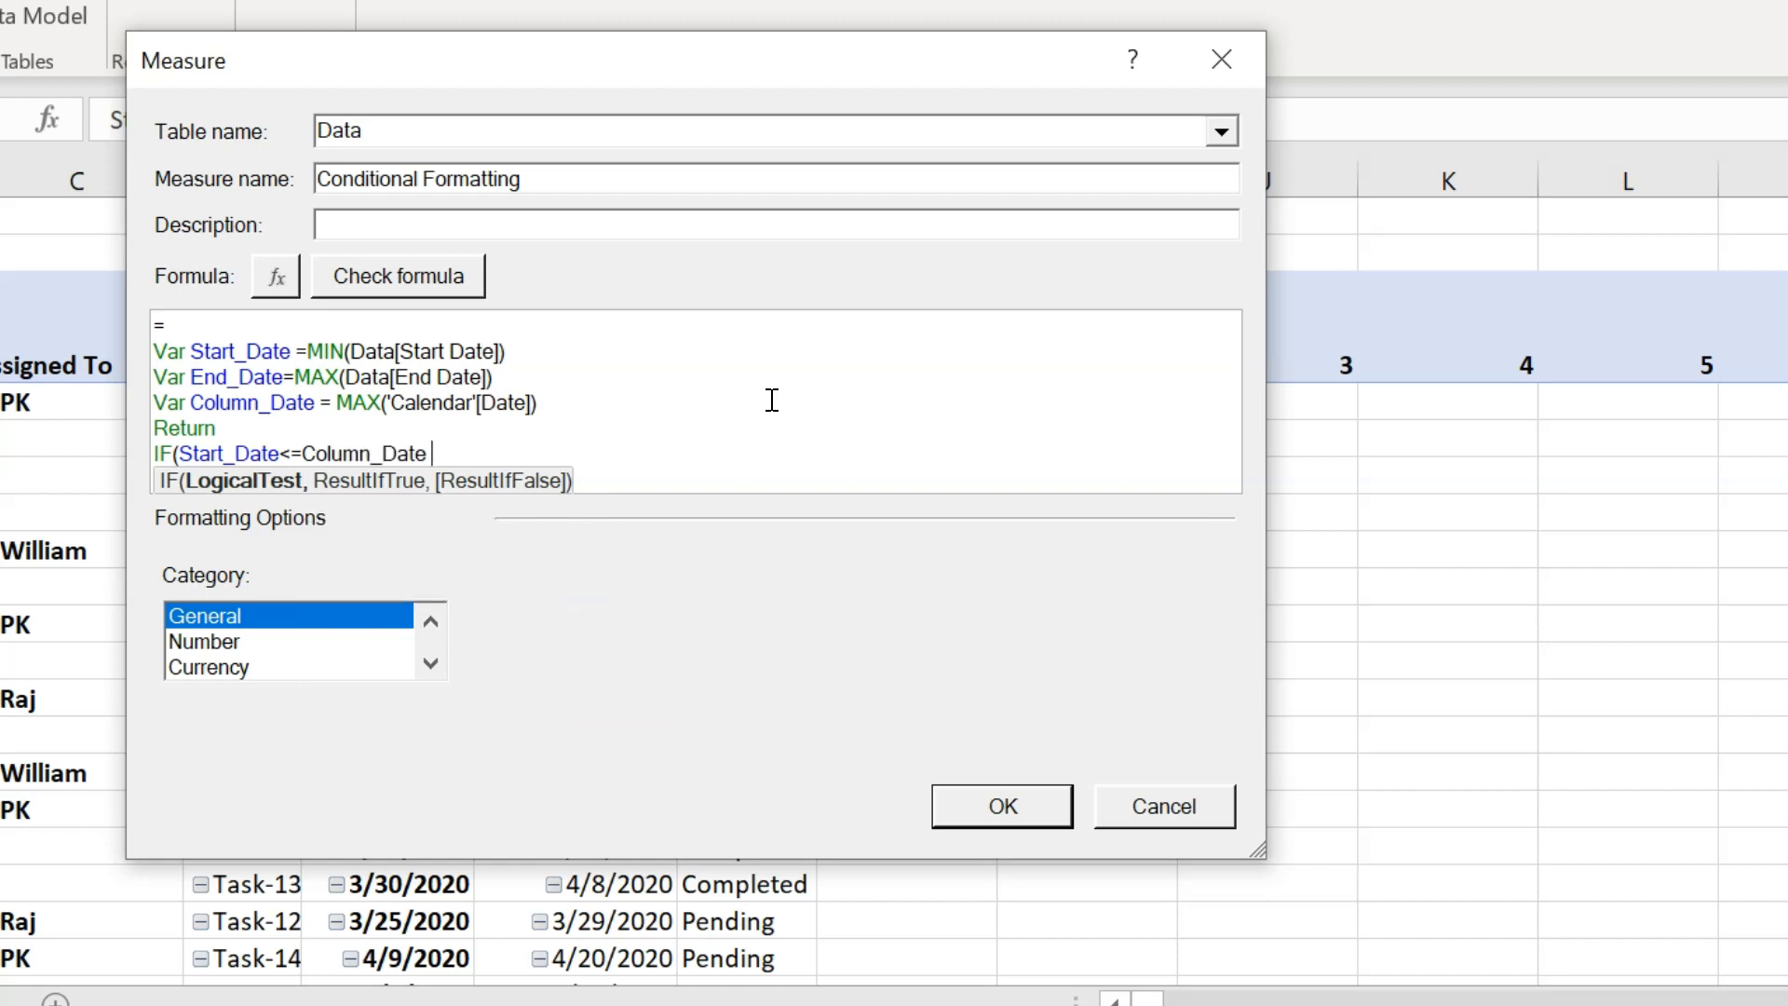
type("&& End")
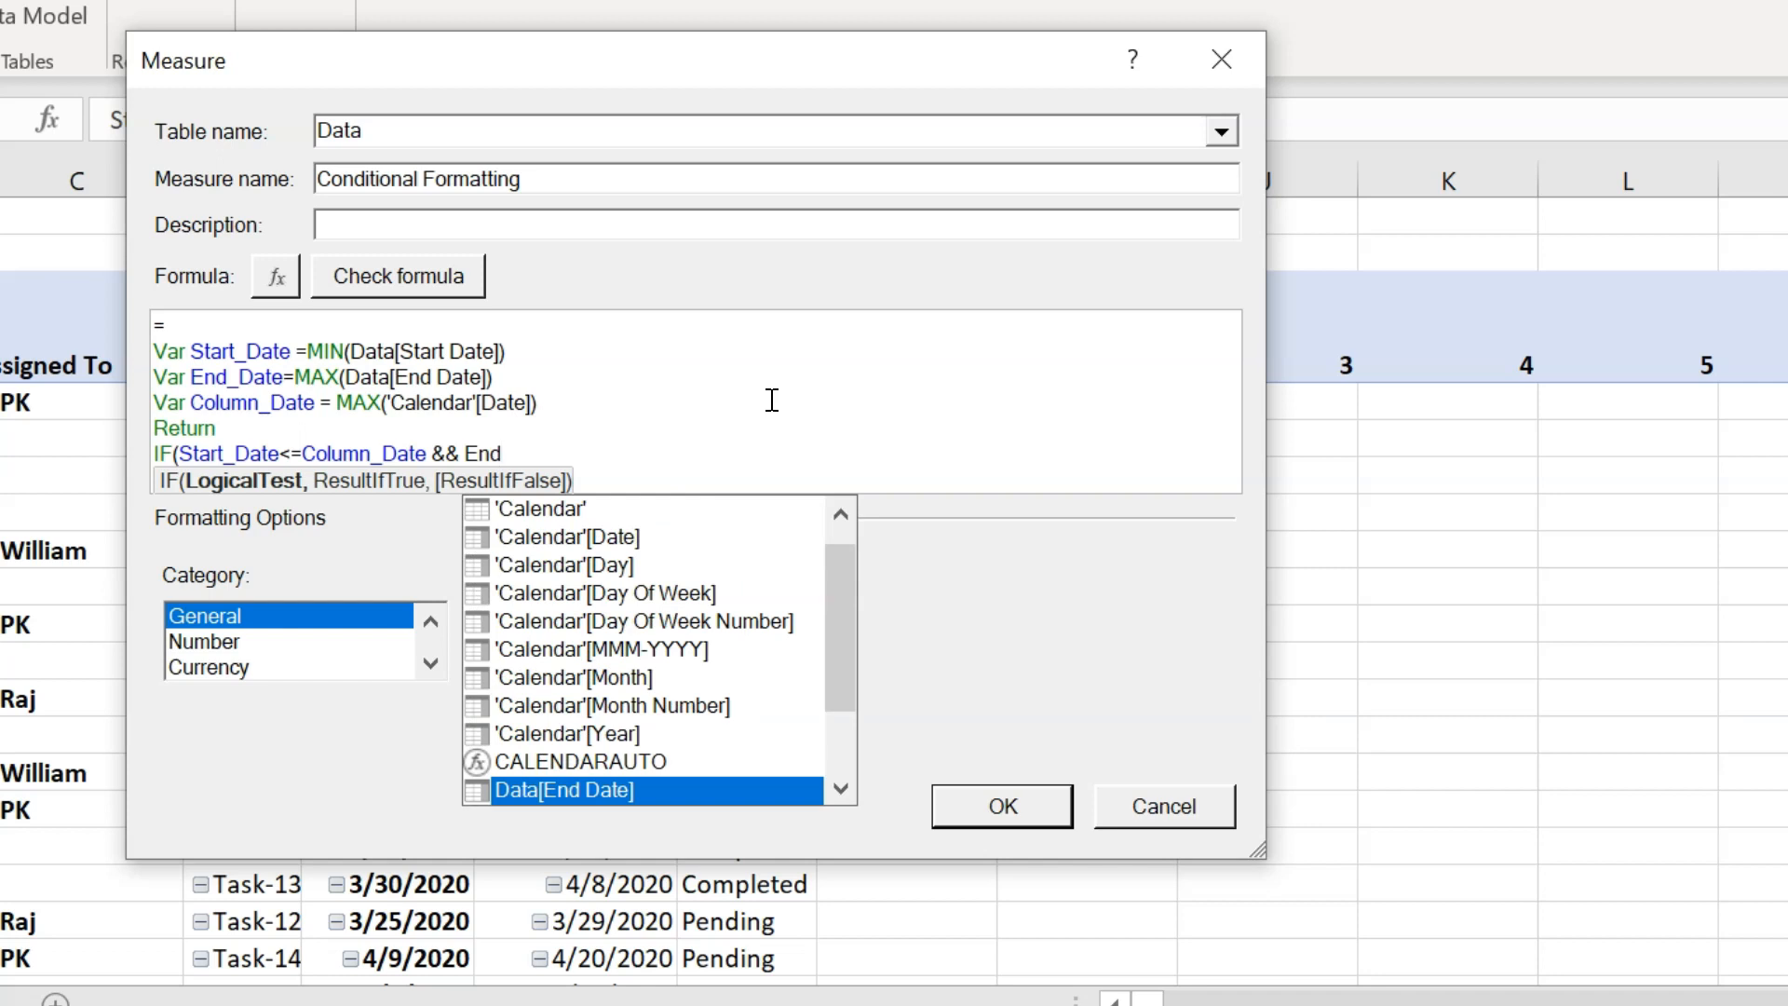
type("_")
key("Tab")
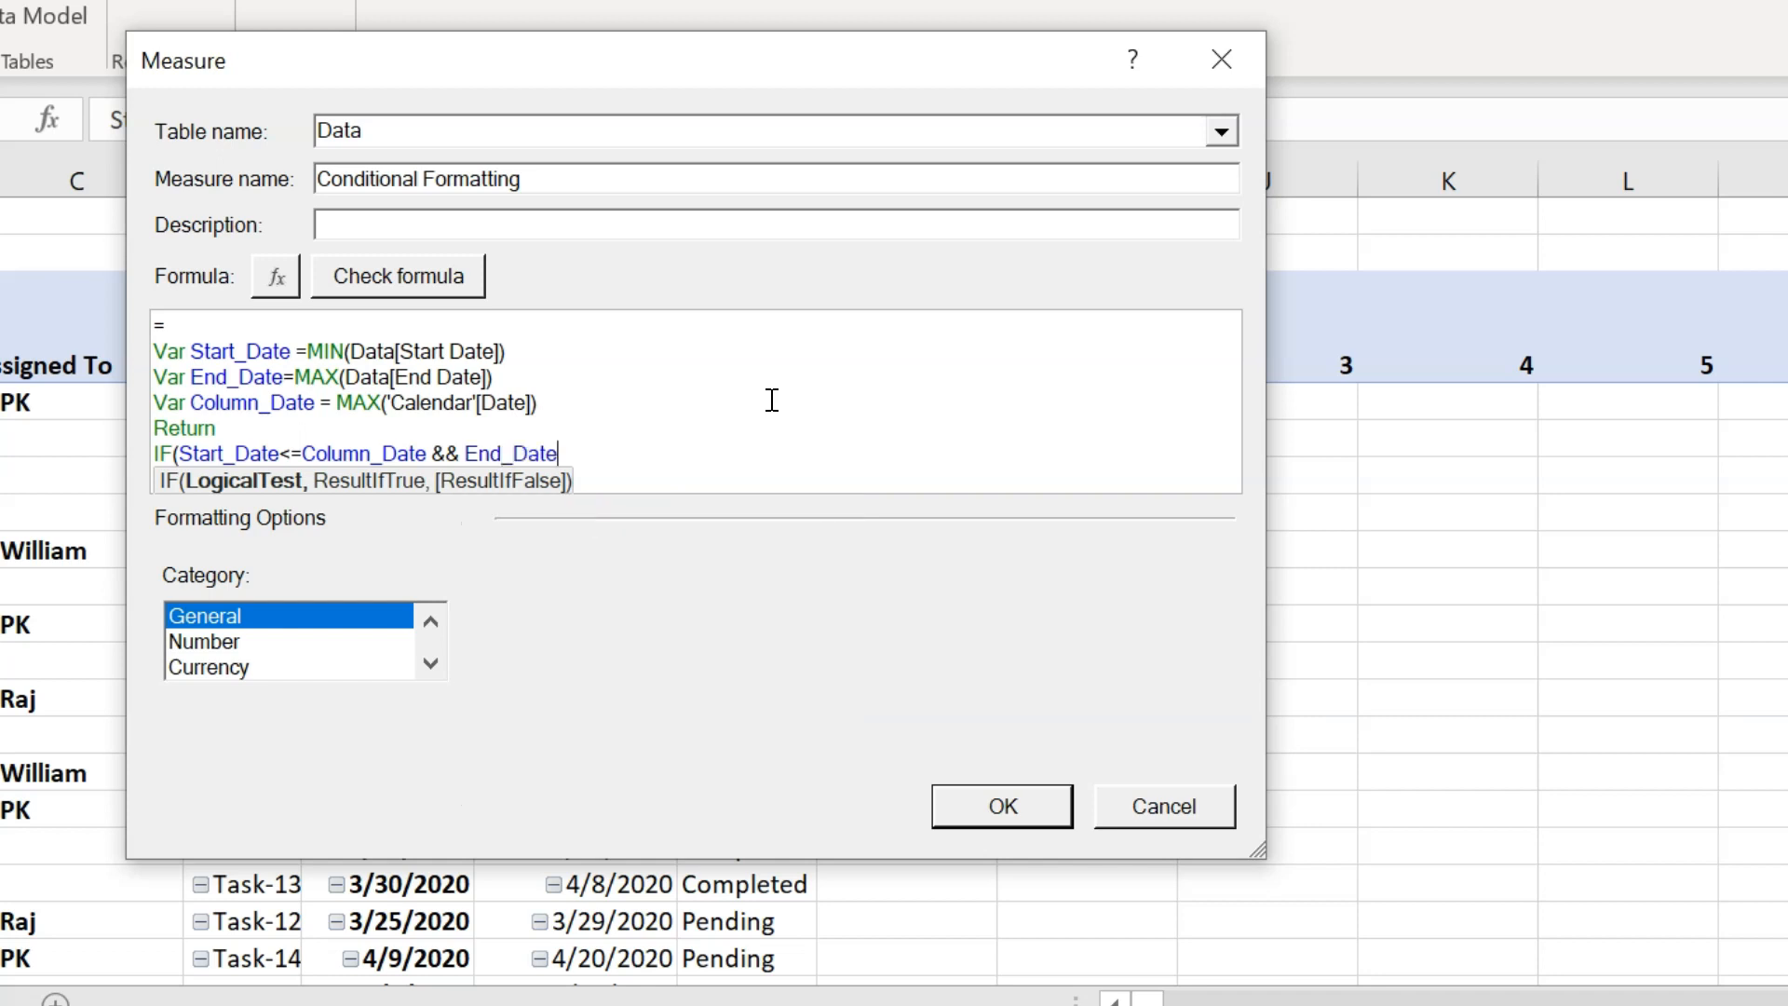
type(">= Col")
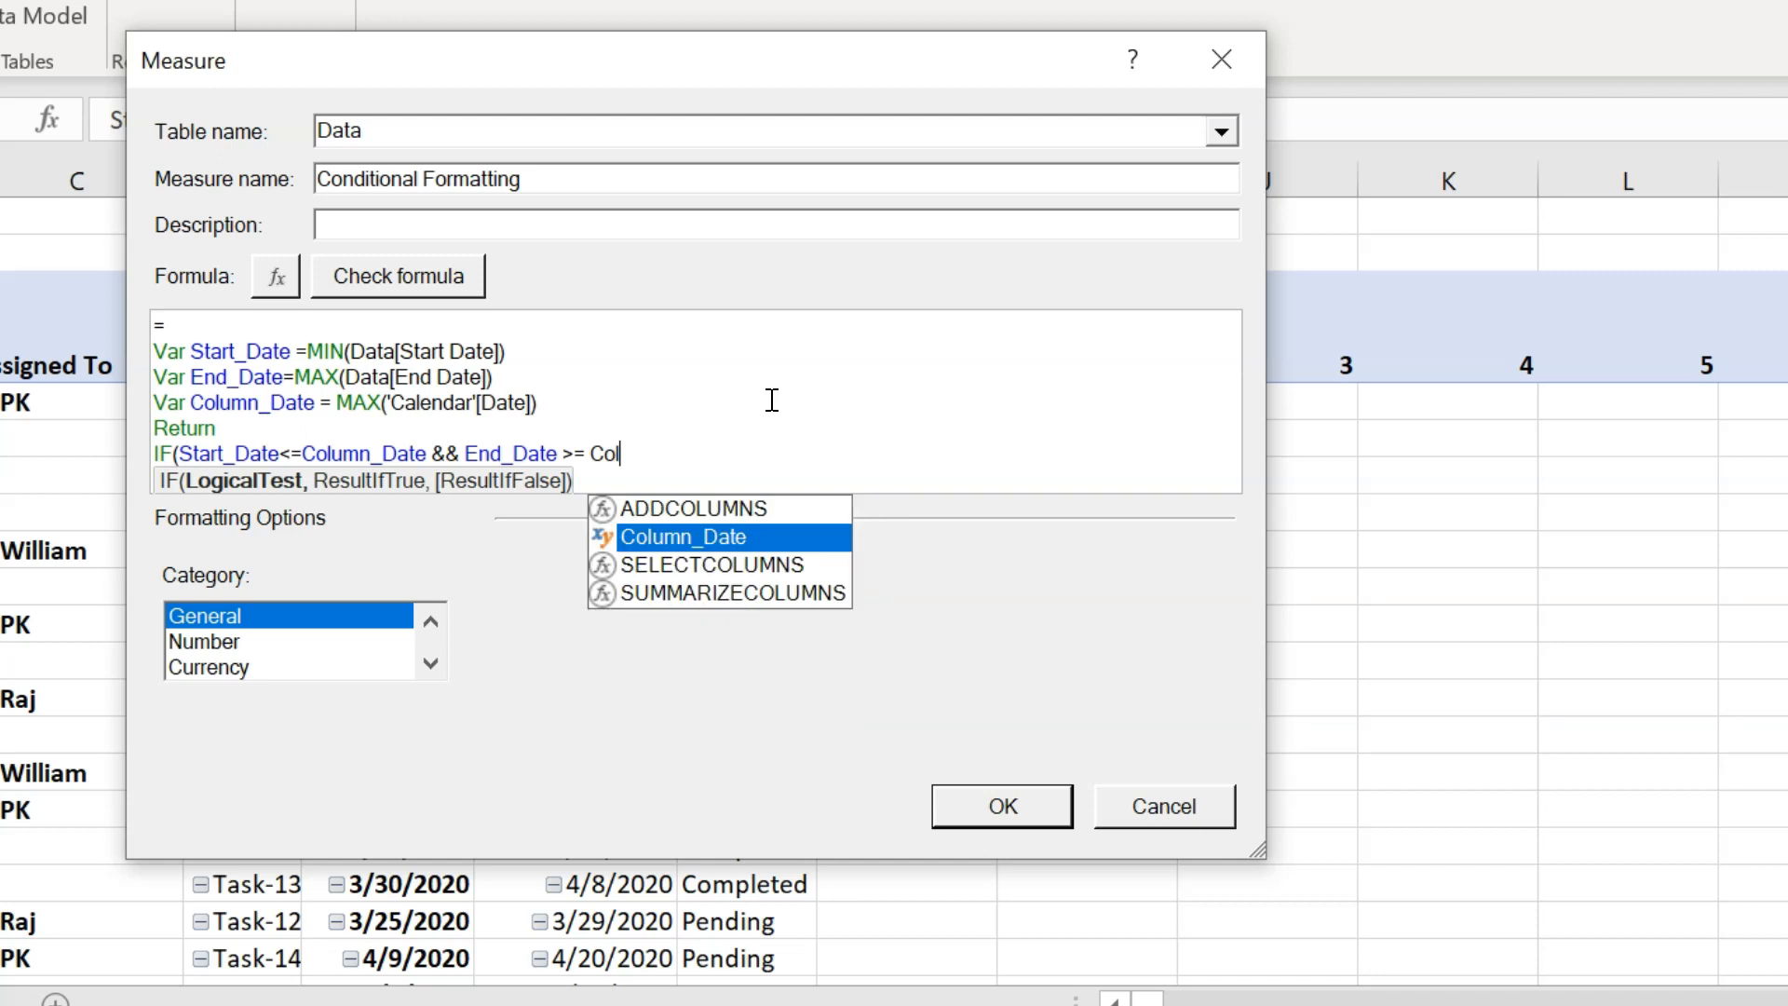
key("Tab")
type(",")
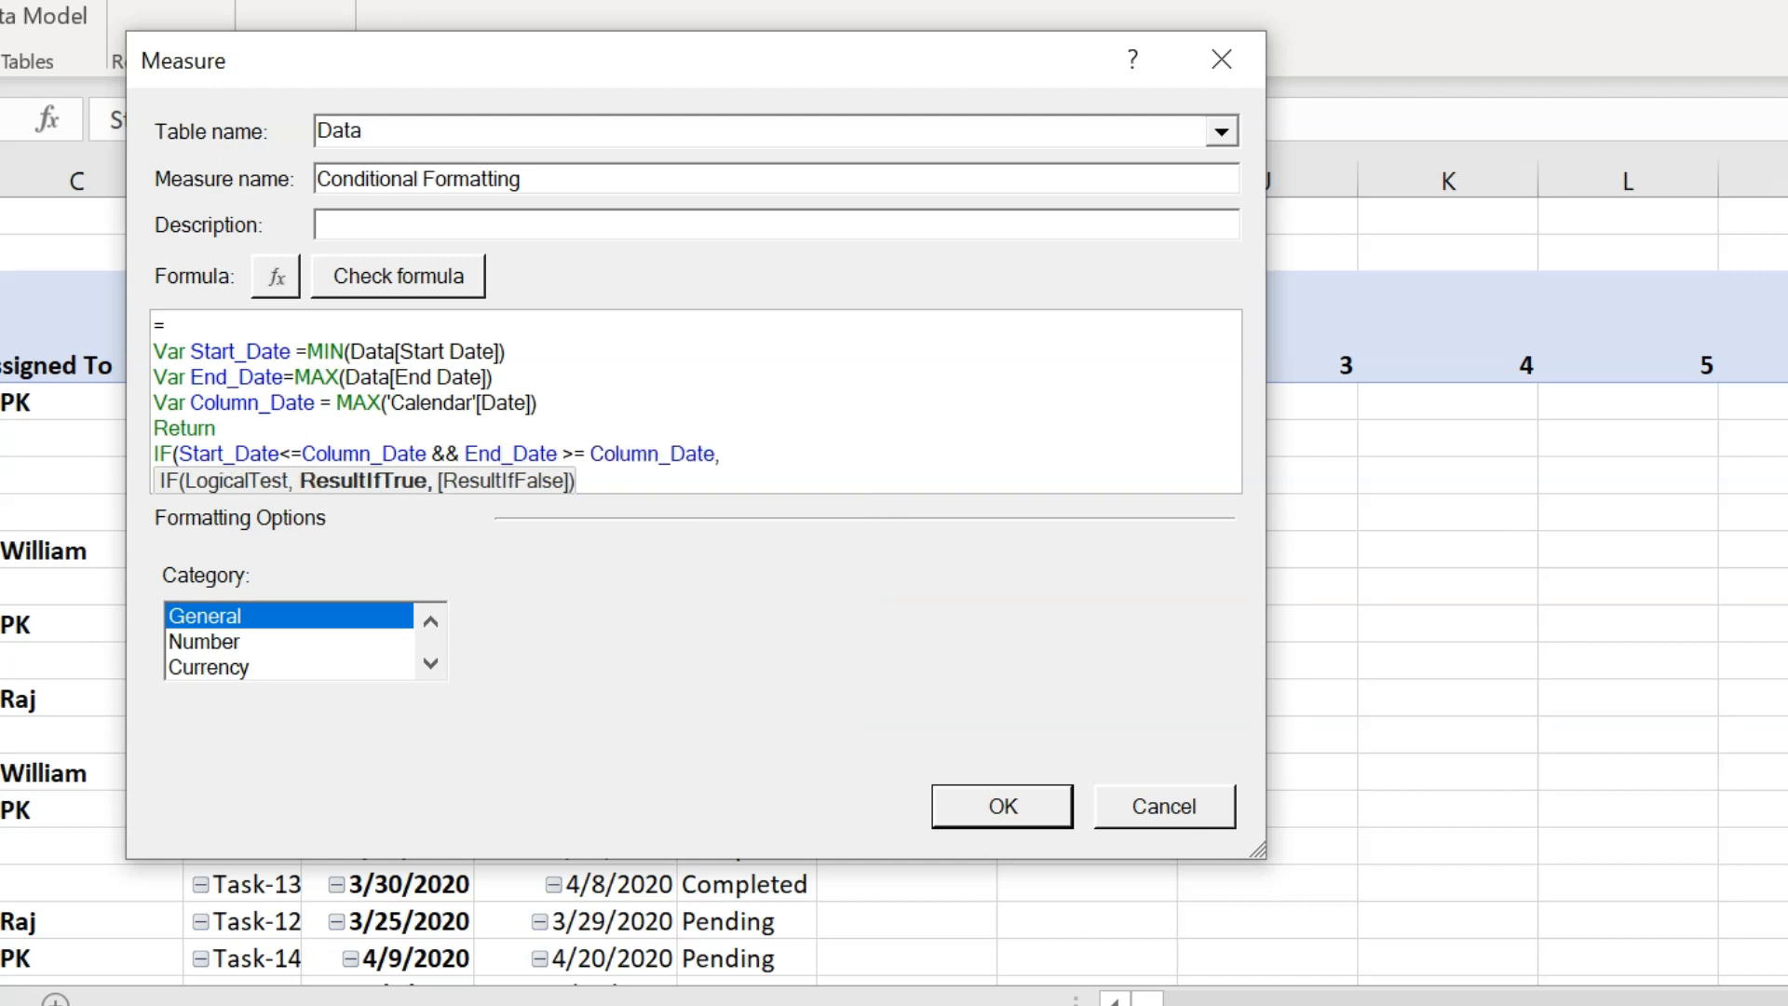
- Complete the IF expression with 1 as the true result and BLANK() as the false result
type("1,bl")
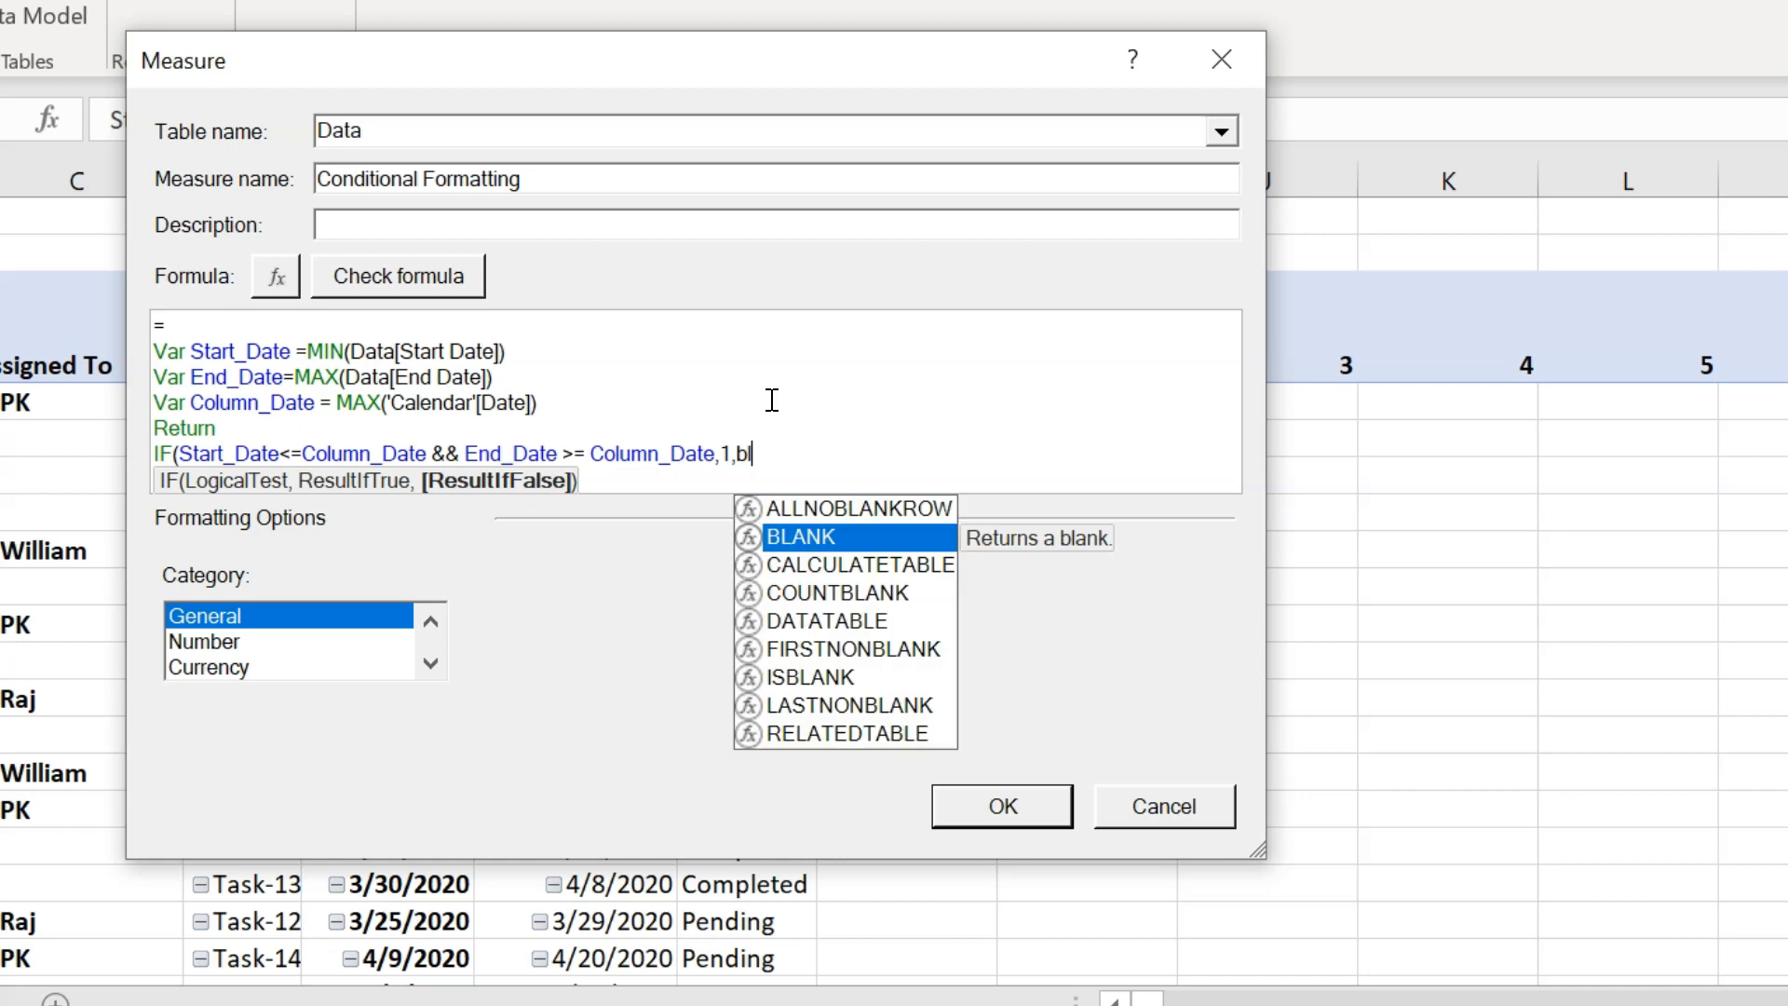
key("Tab")
type("))")
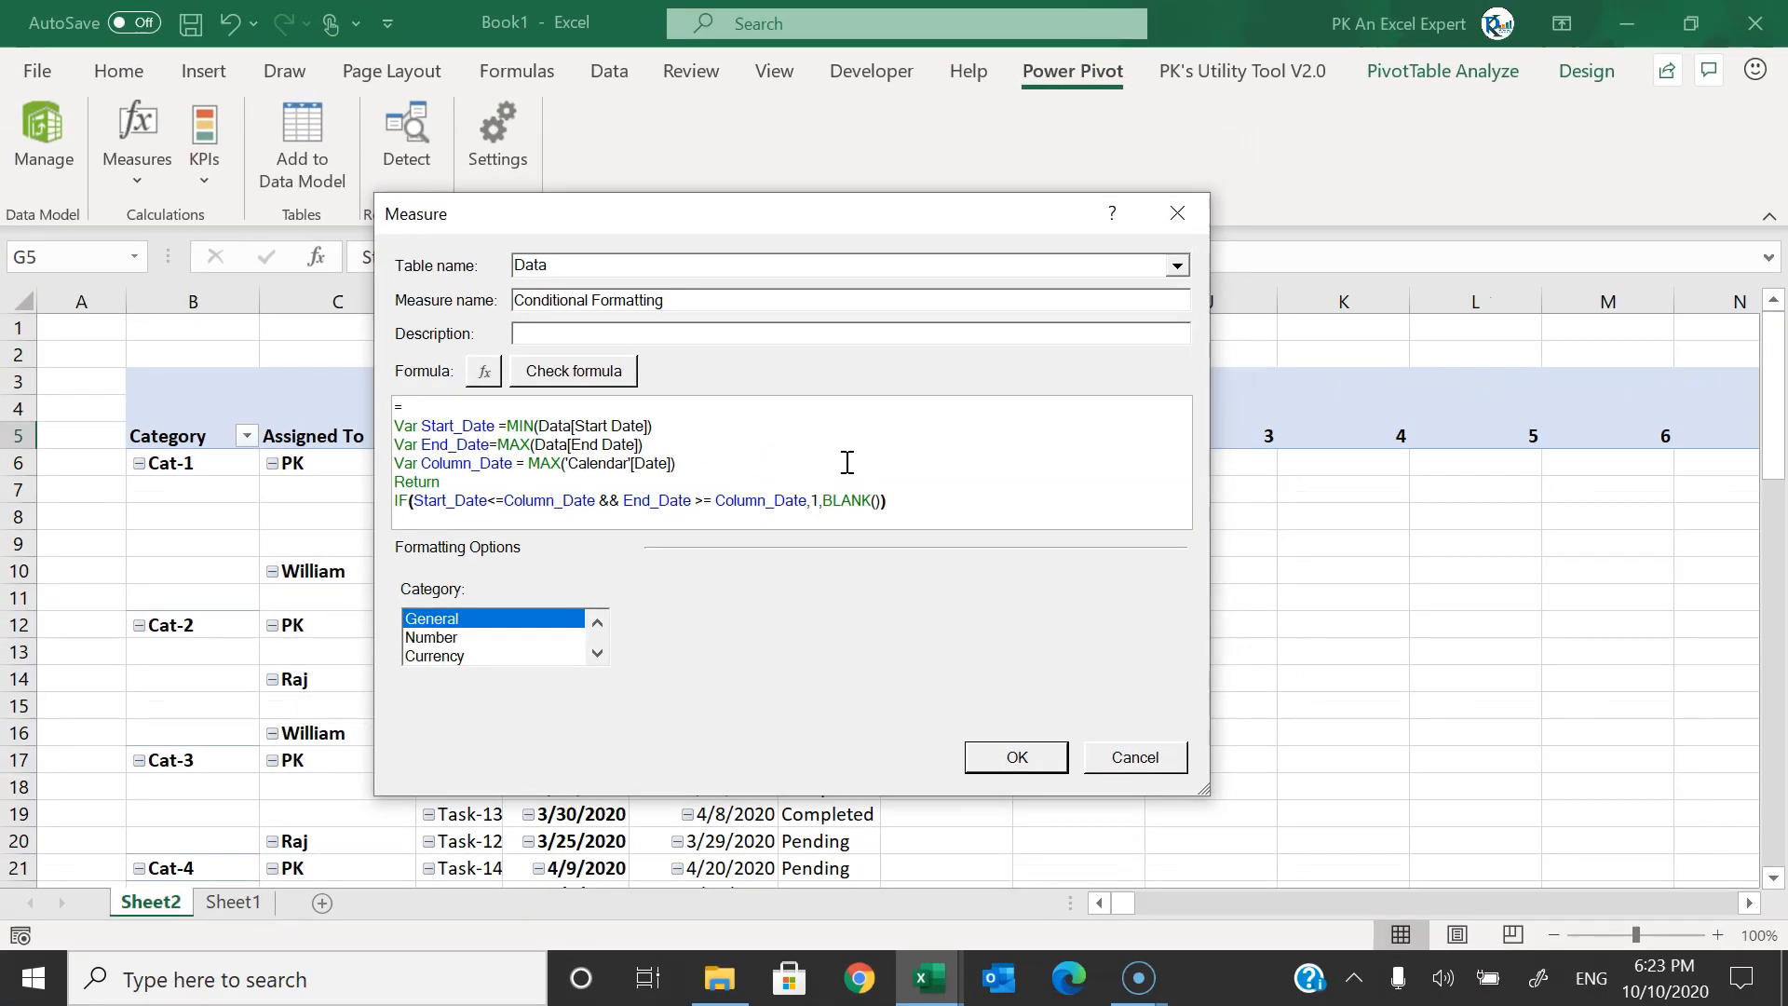
left_click_drag(844, 210, 690, 171)
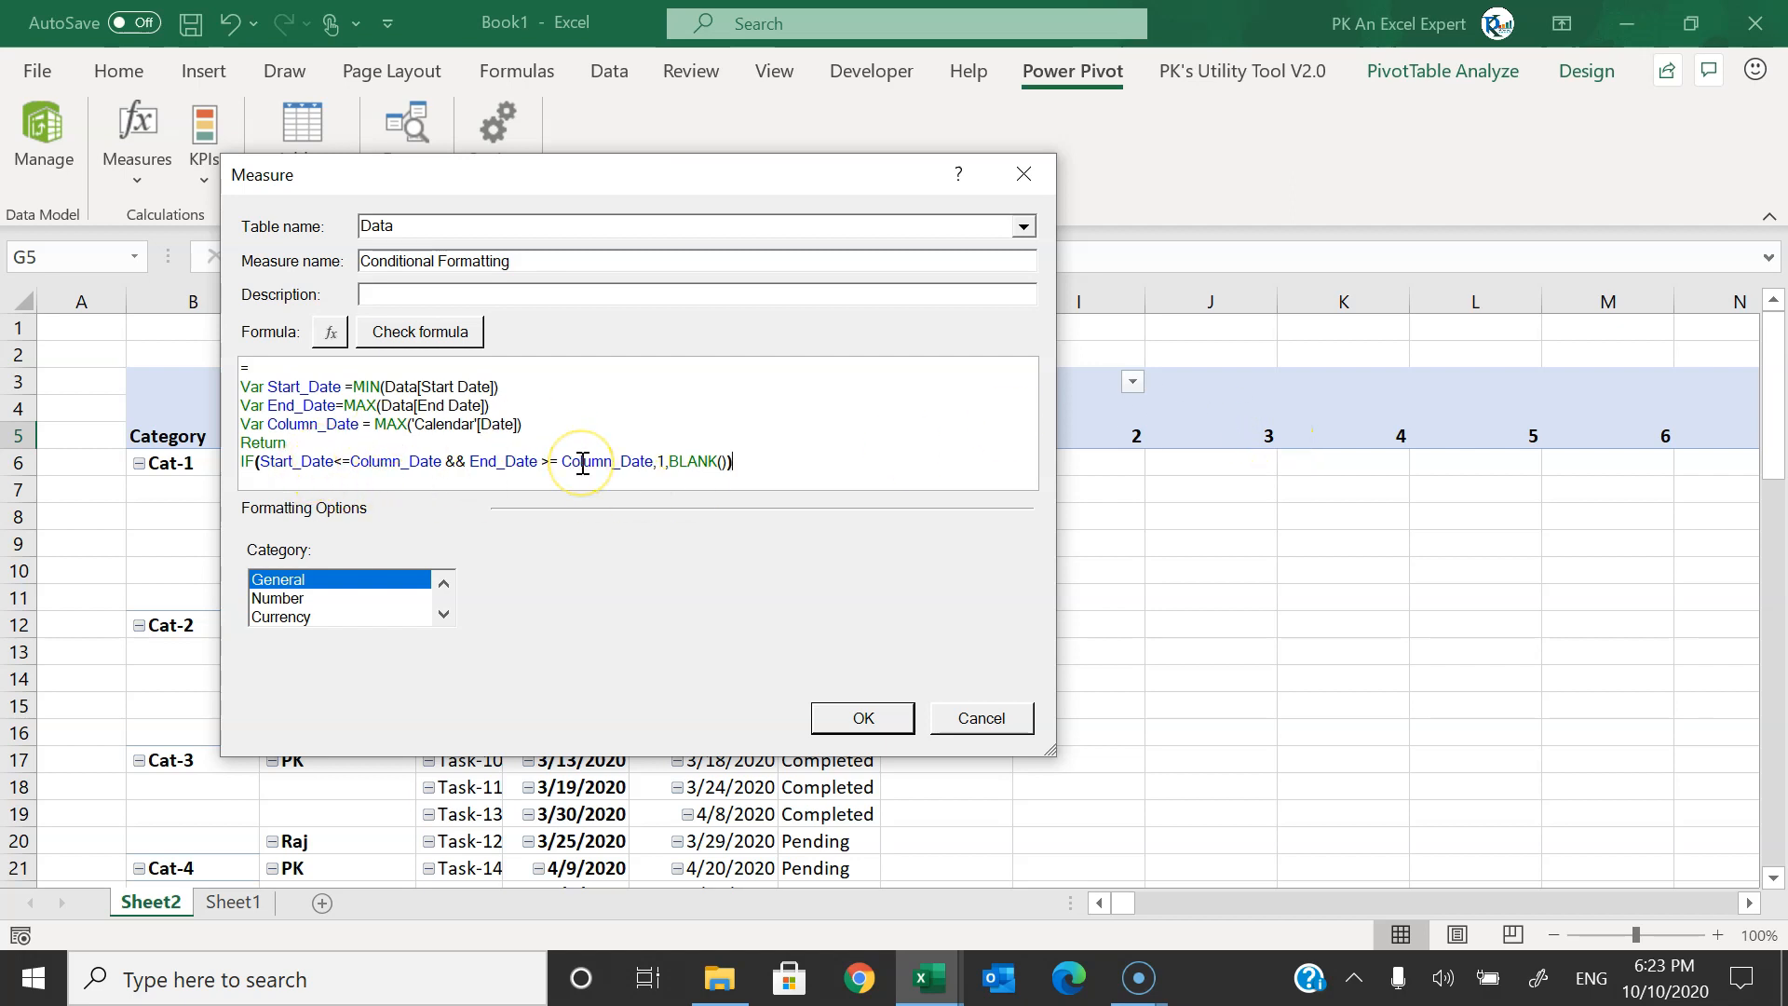
- Close the IF expression with its final parenthesis and save the Conditional Formatting measure
left_click(761, 463)
type(")")
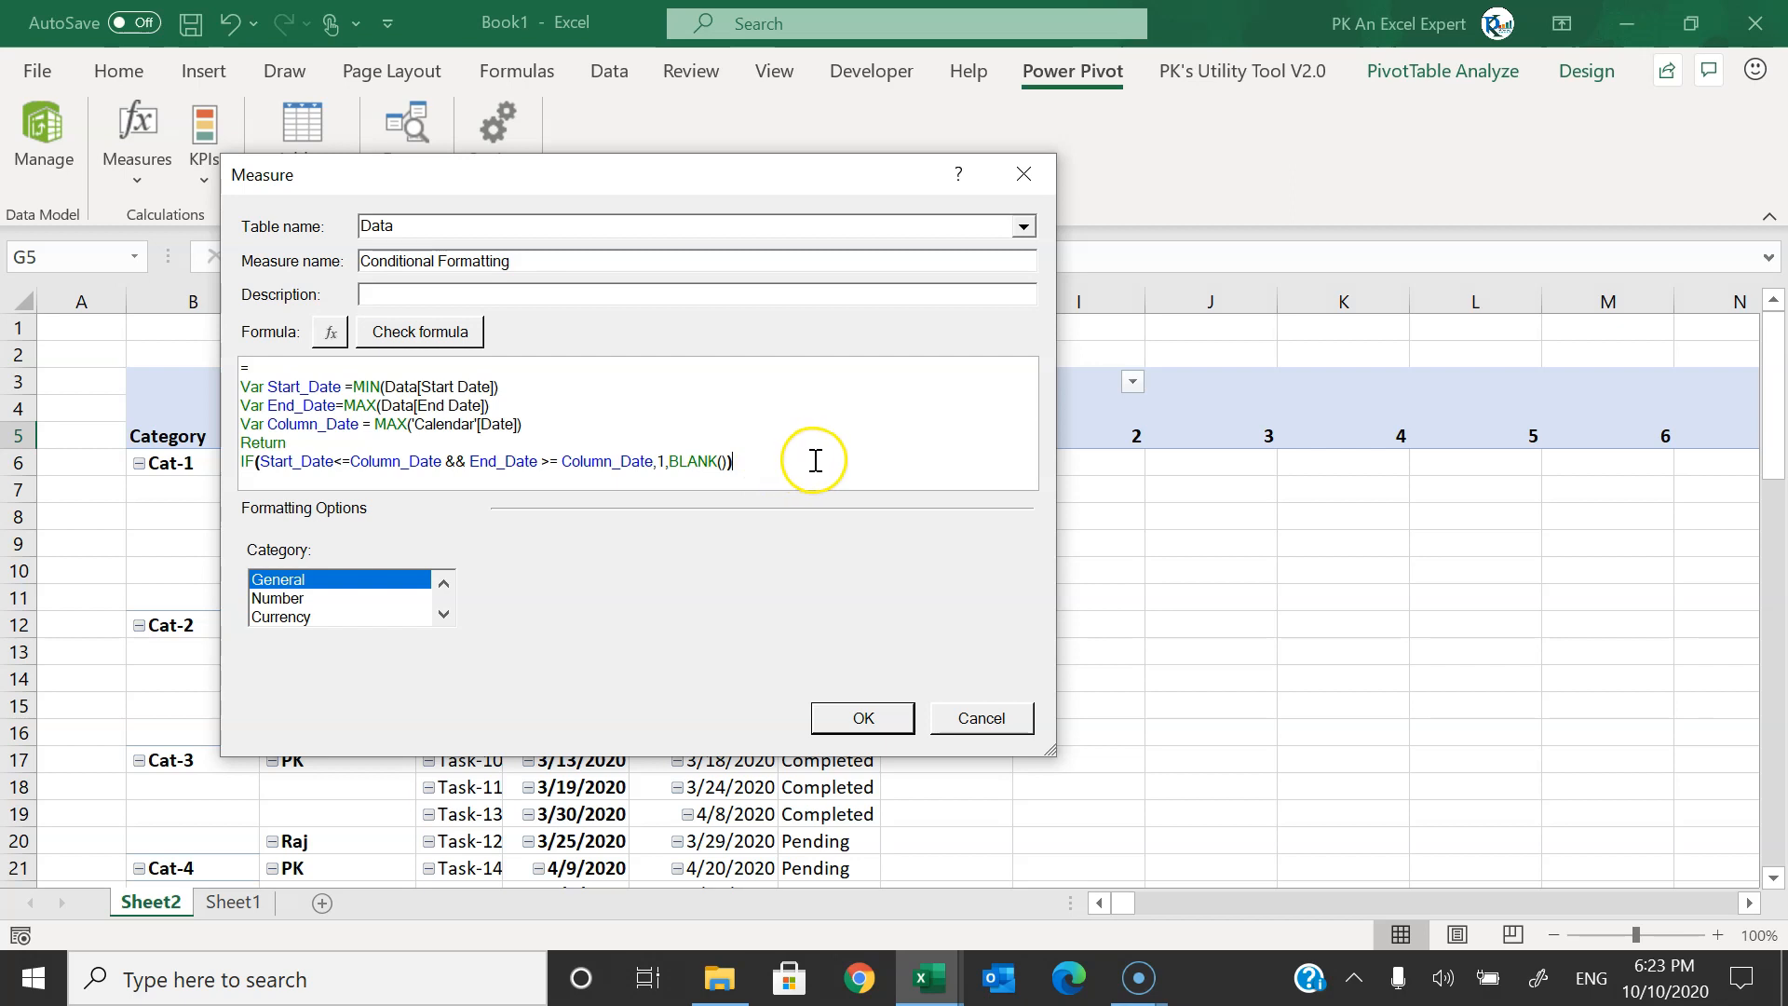
left_click(864, 719)
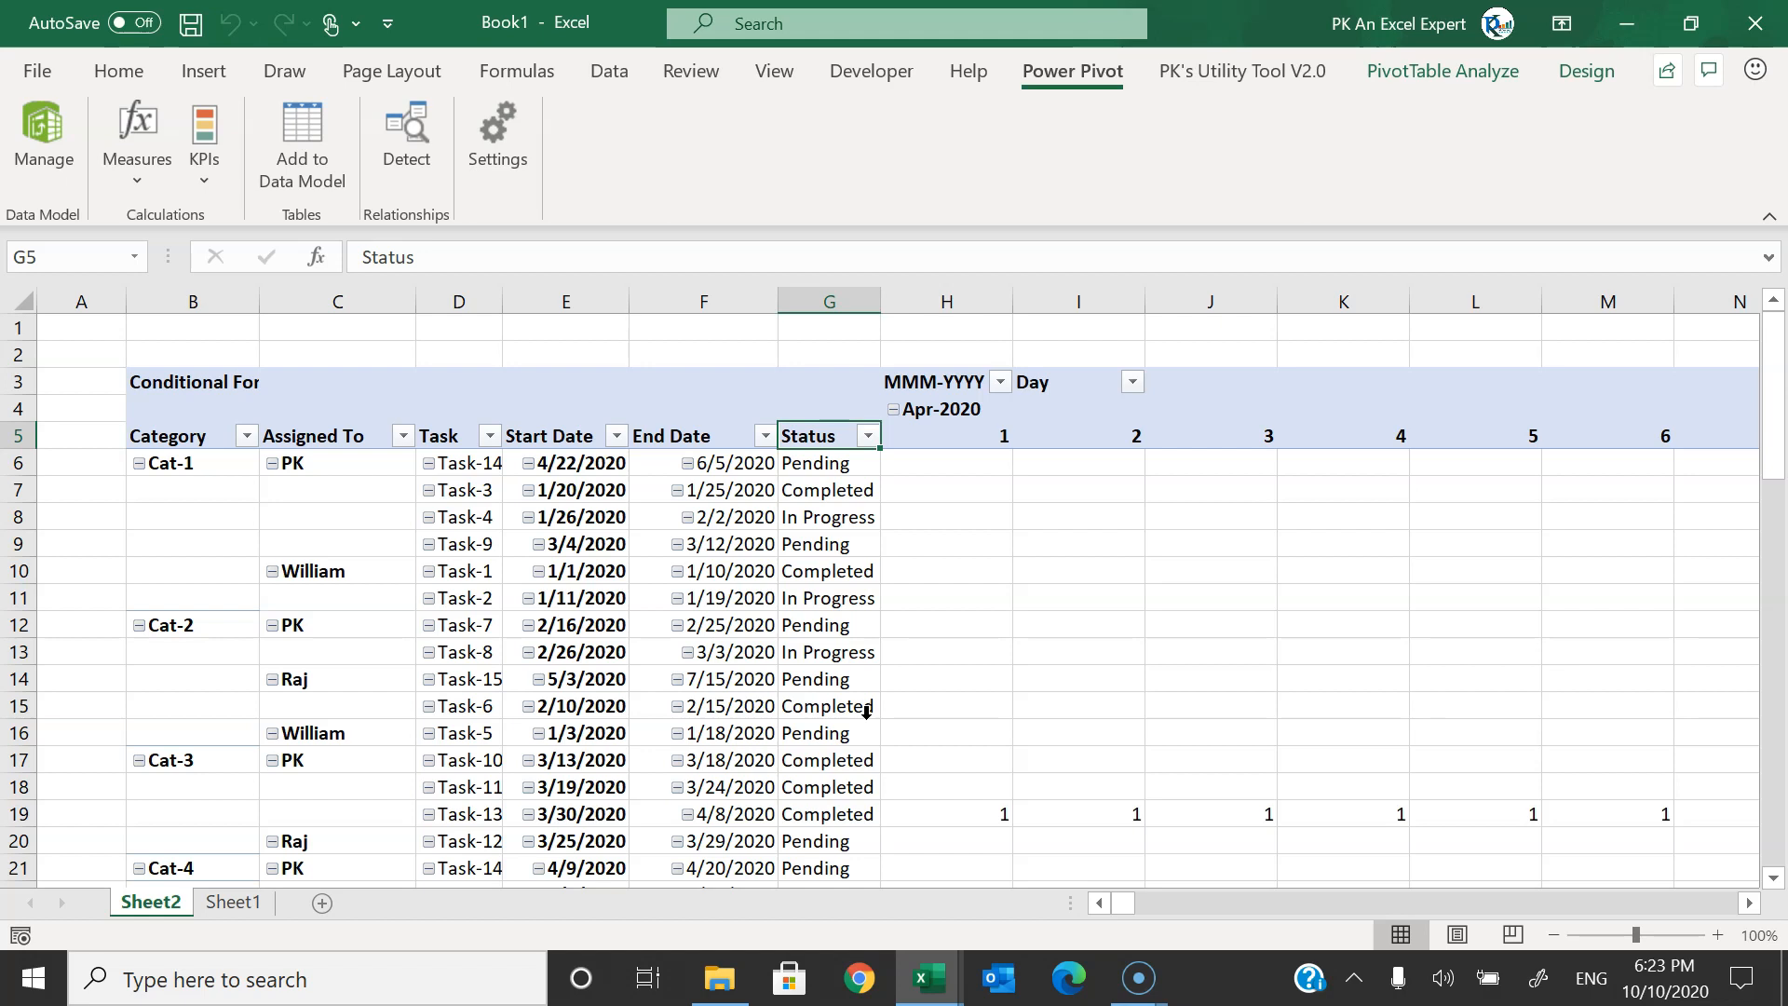
- Show the PivotTable field list, dismiss the relationships notice and check the Conditional Formatting measure in the Data table and Values area
right_click(1040, 434)
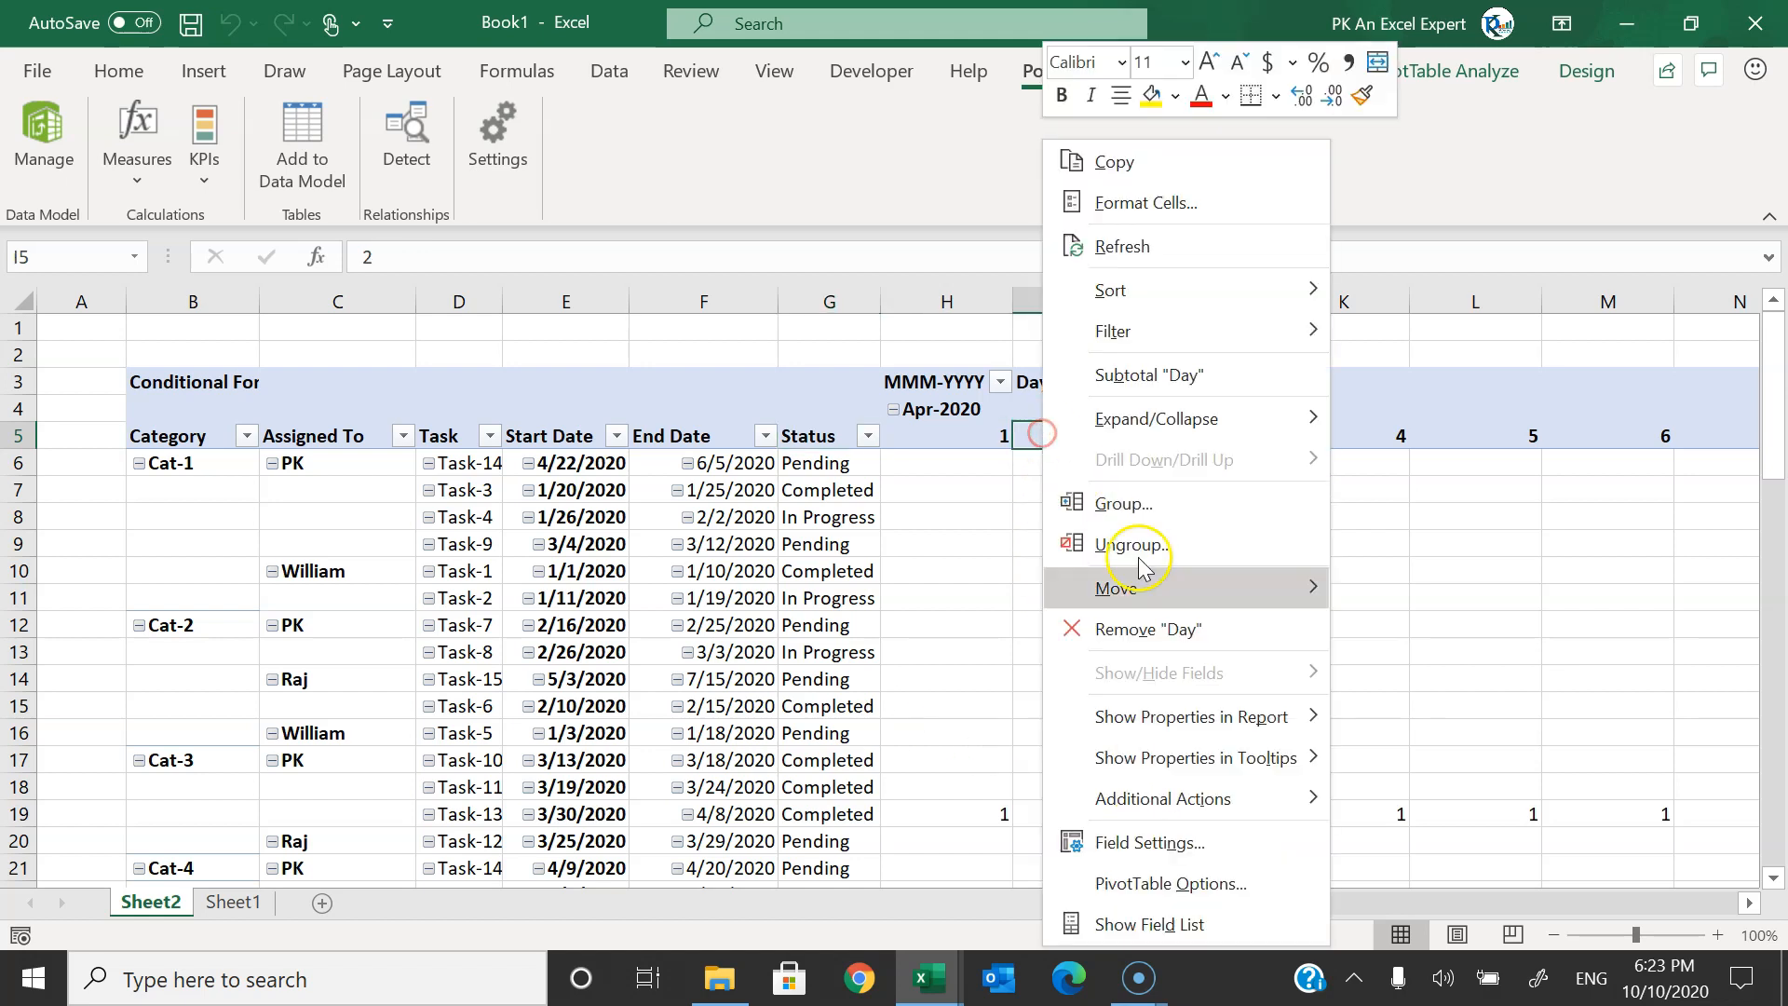
left_click(1190, 921)
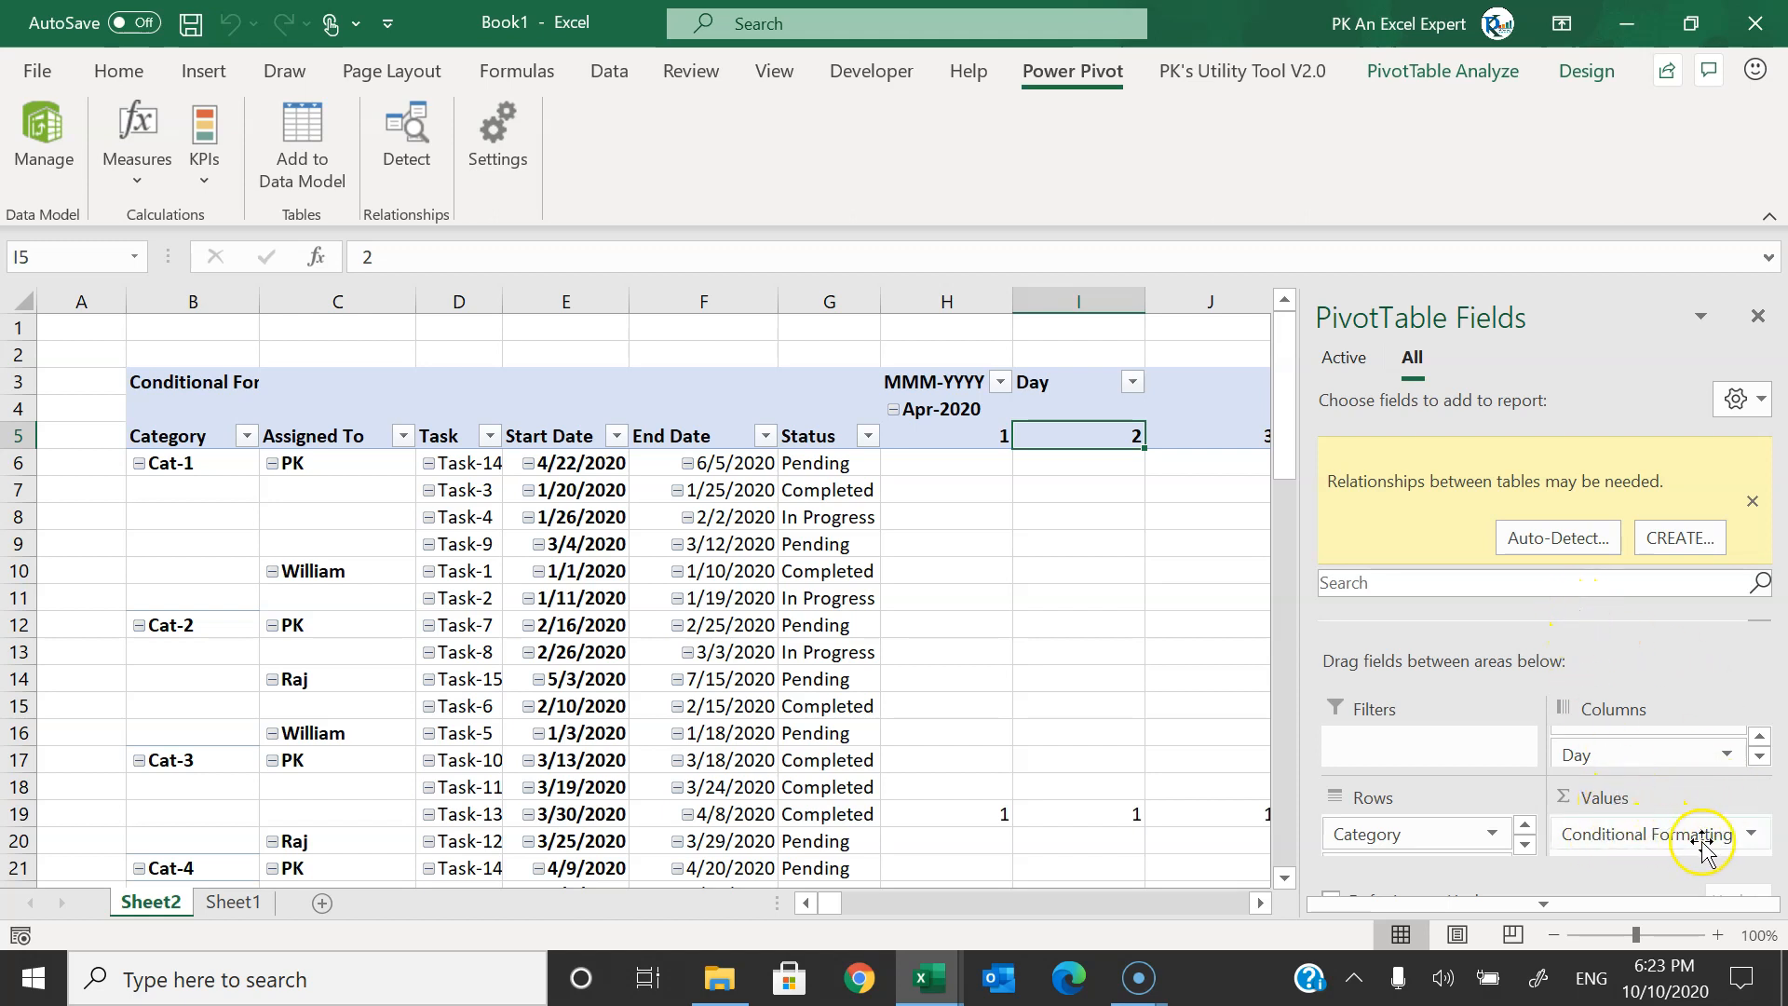
left_click(1753, 502)
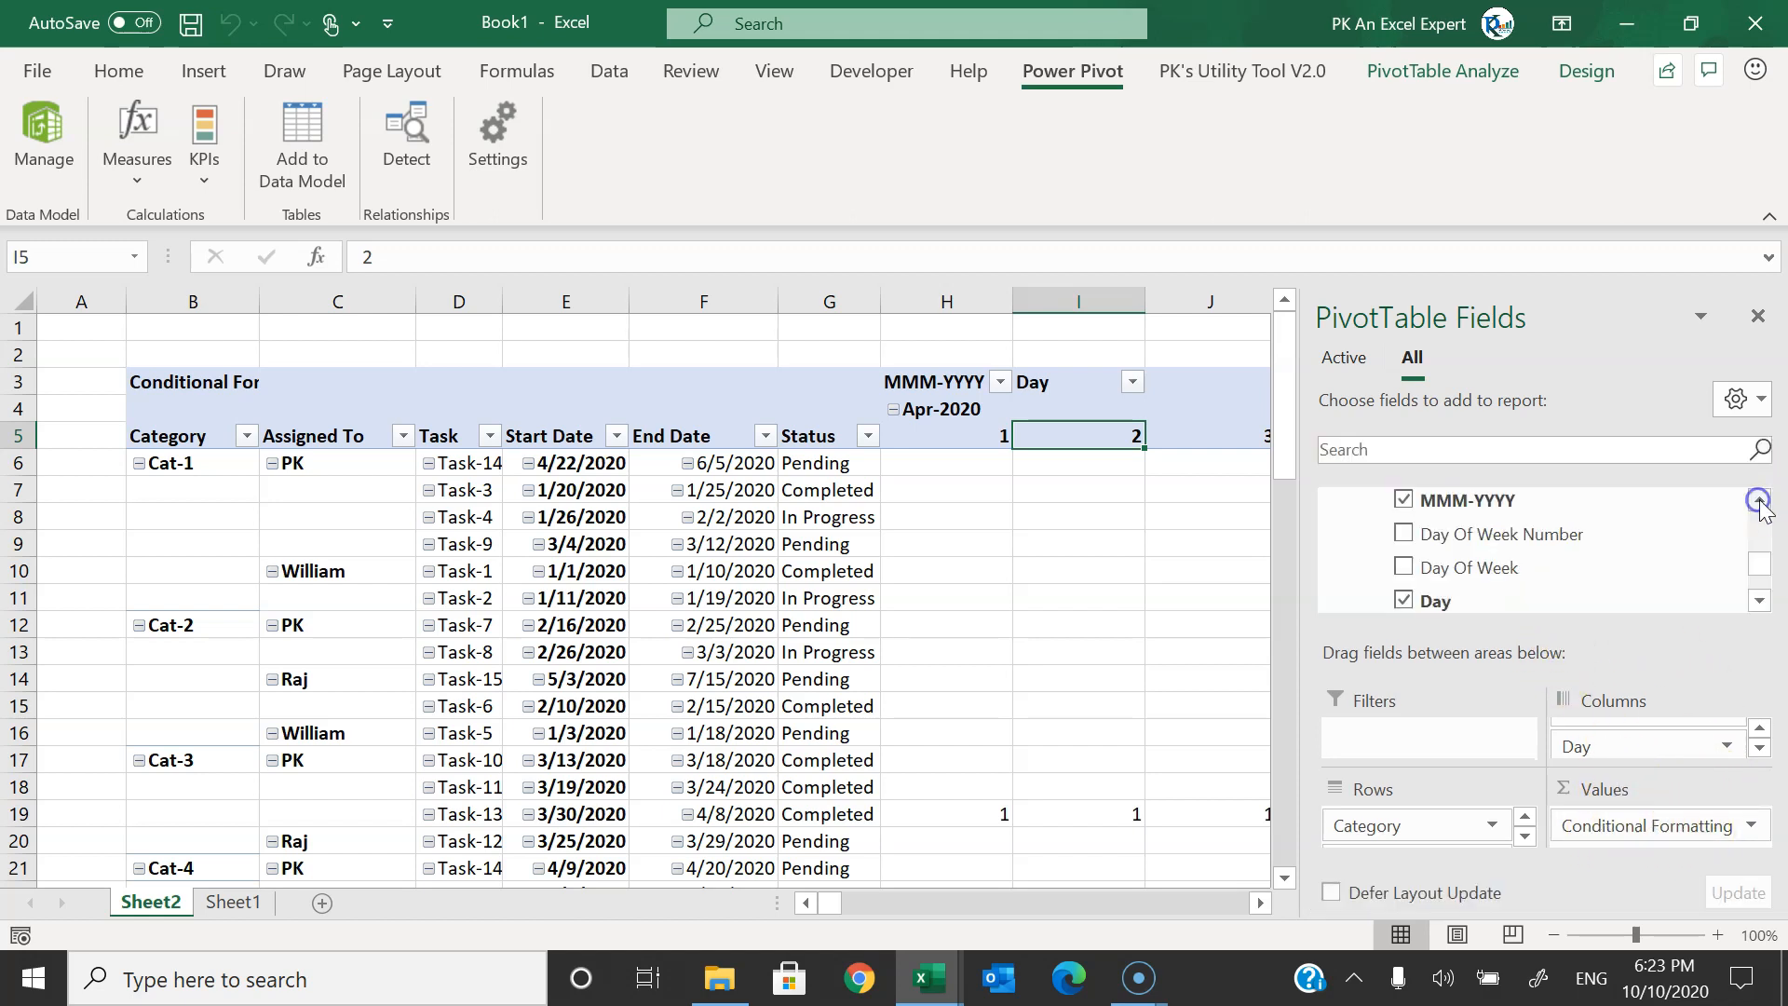
scroll(1629, 530, "down", 1)
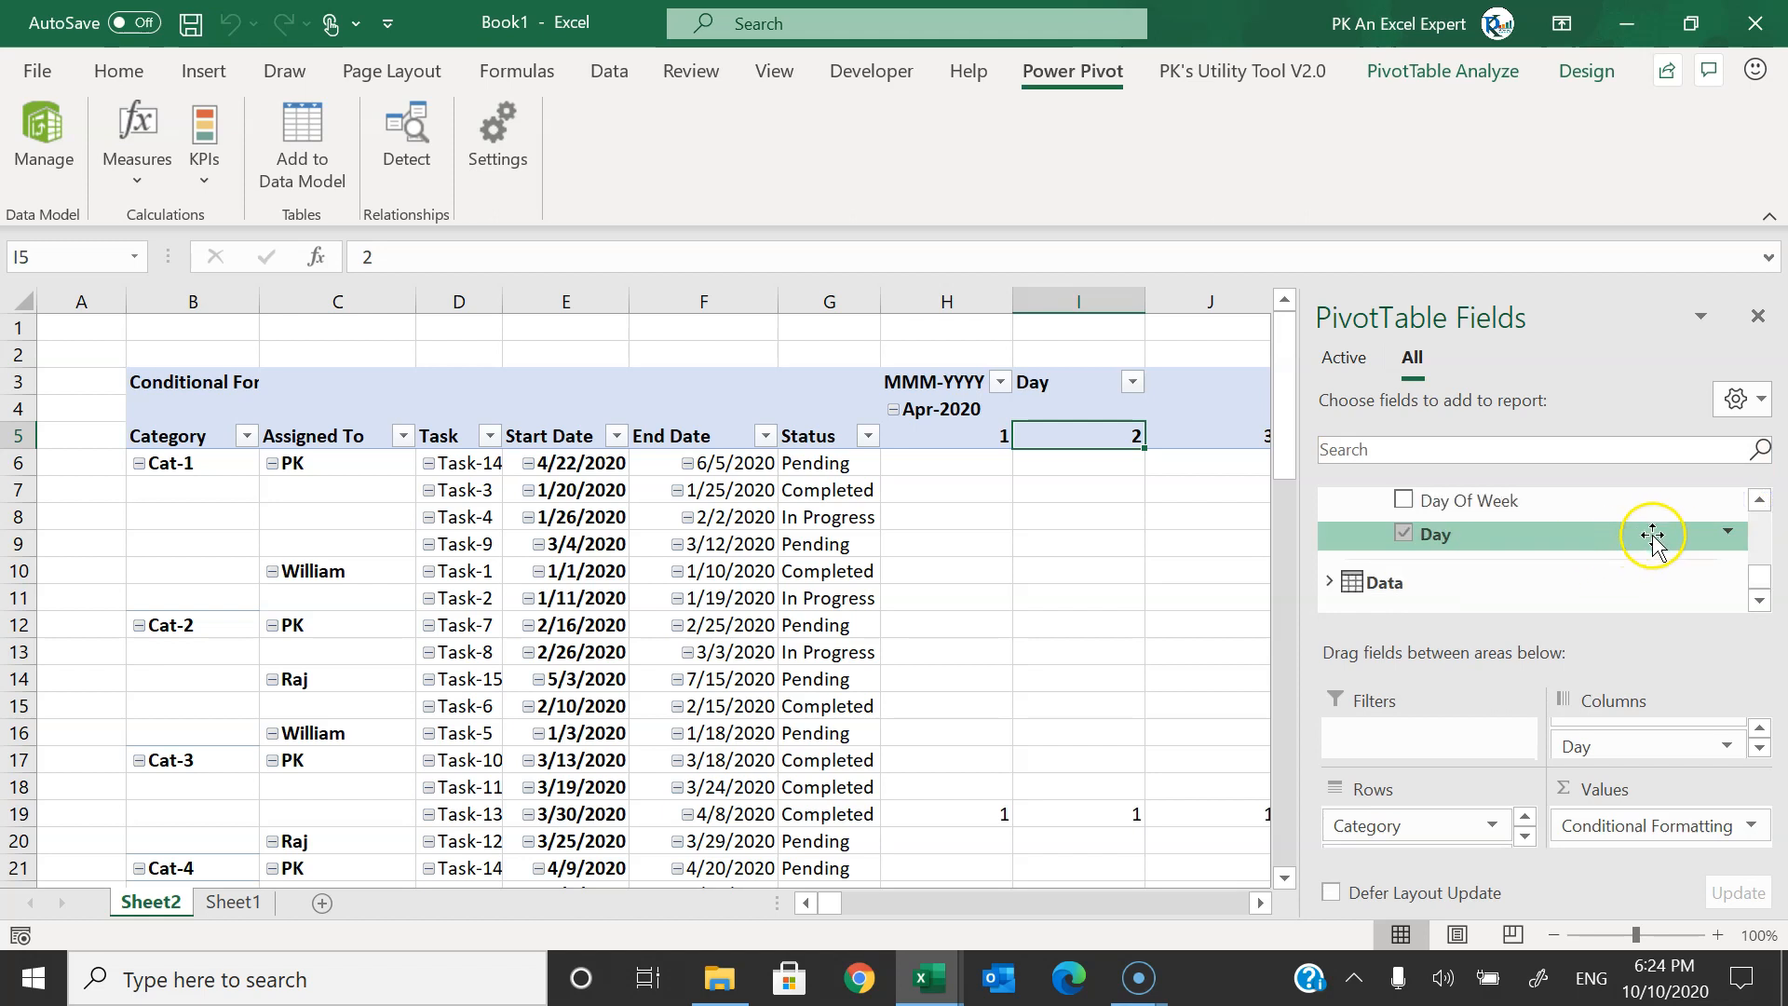
left_click(1327, 583)
scroll(1676, 559, "down", 3)
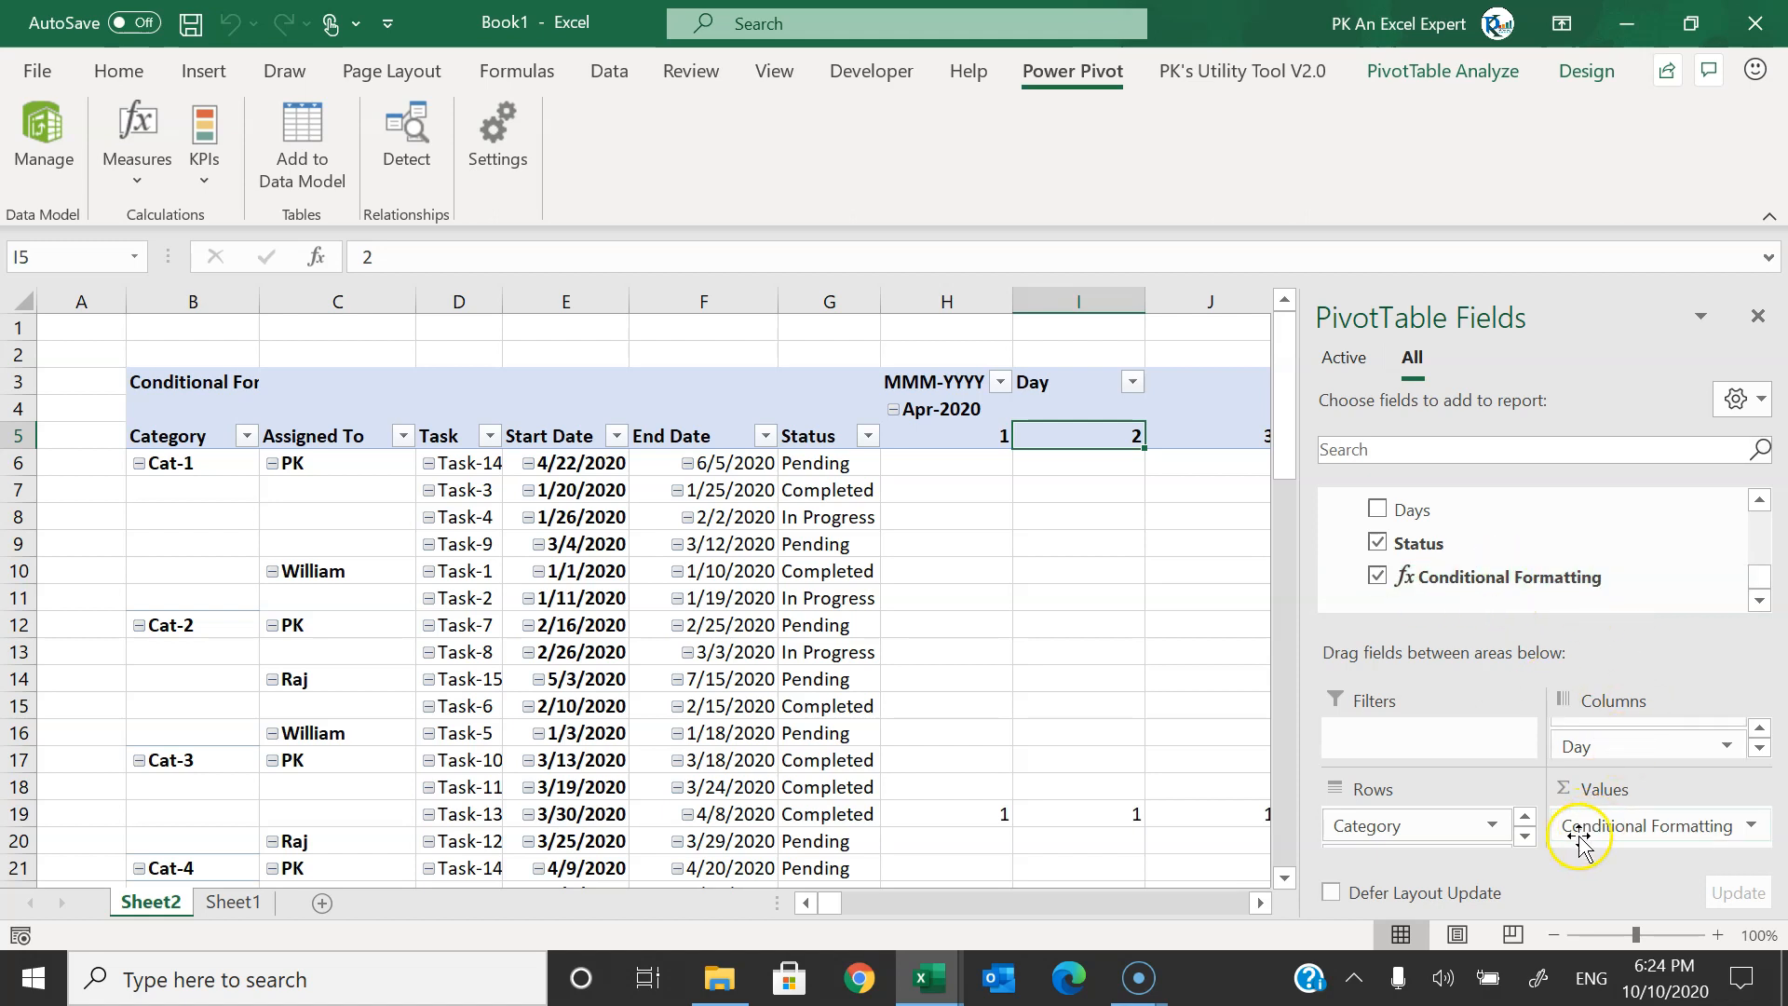
left_click(1759, 314)
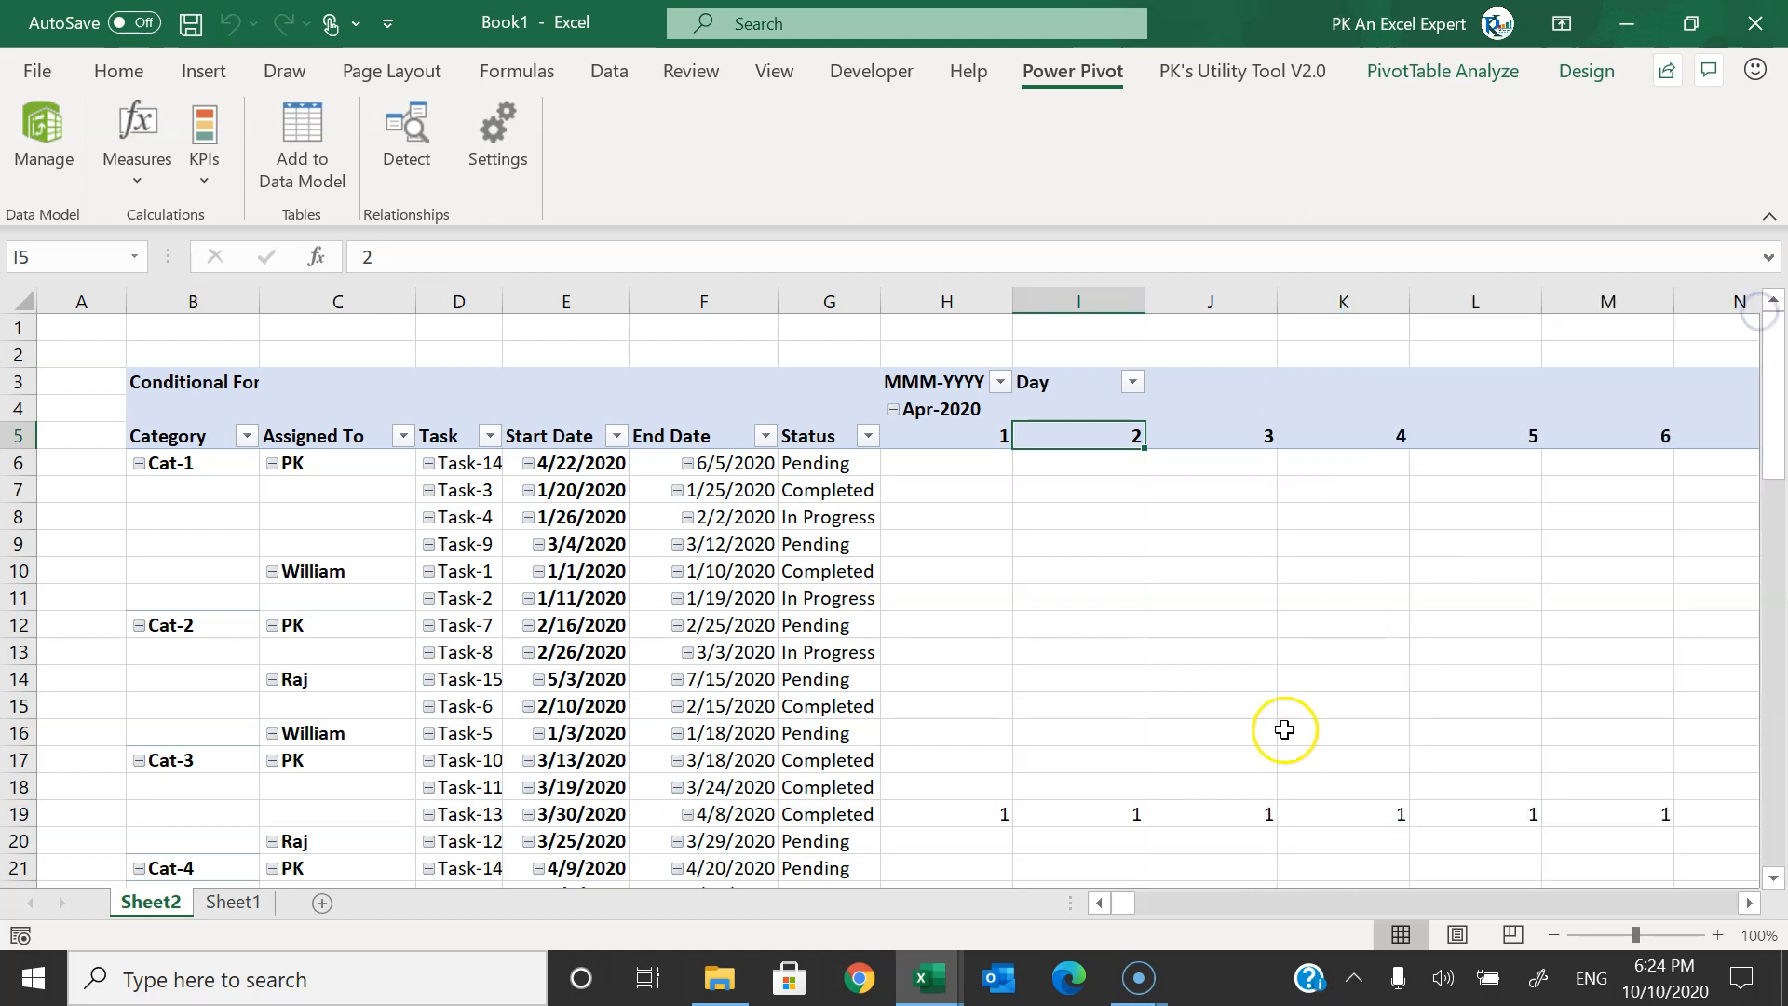
- Examine the duration marks in the task rows across the April 2020 day columns
left_click(967, 433)
key("Right")
key("Right")
key("Right")
key("Right")
key("Right")
key("Right")
key("Right")
key("Right")
key("Right")
key("Right")
key("Right")
key("Right")
key("Right")
key("Right")
key("Right")
key("Right")
key("Right")
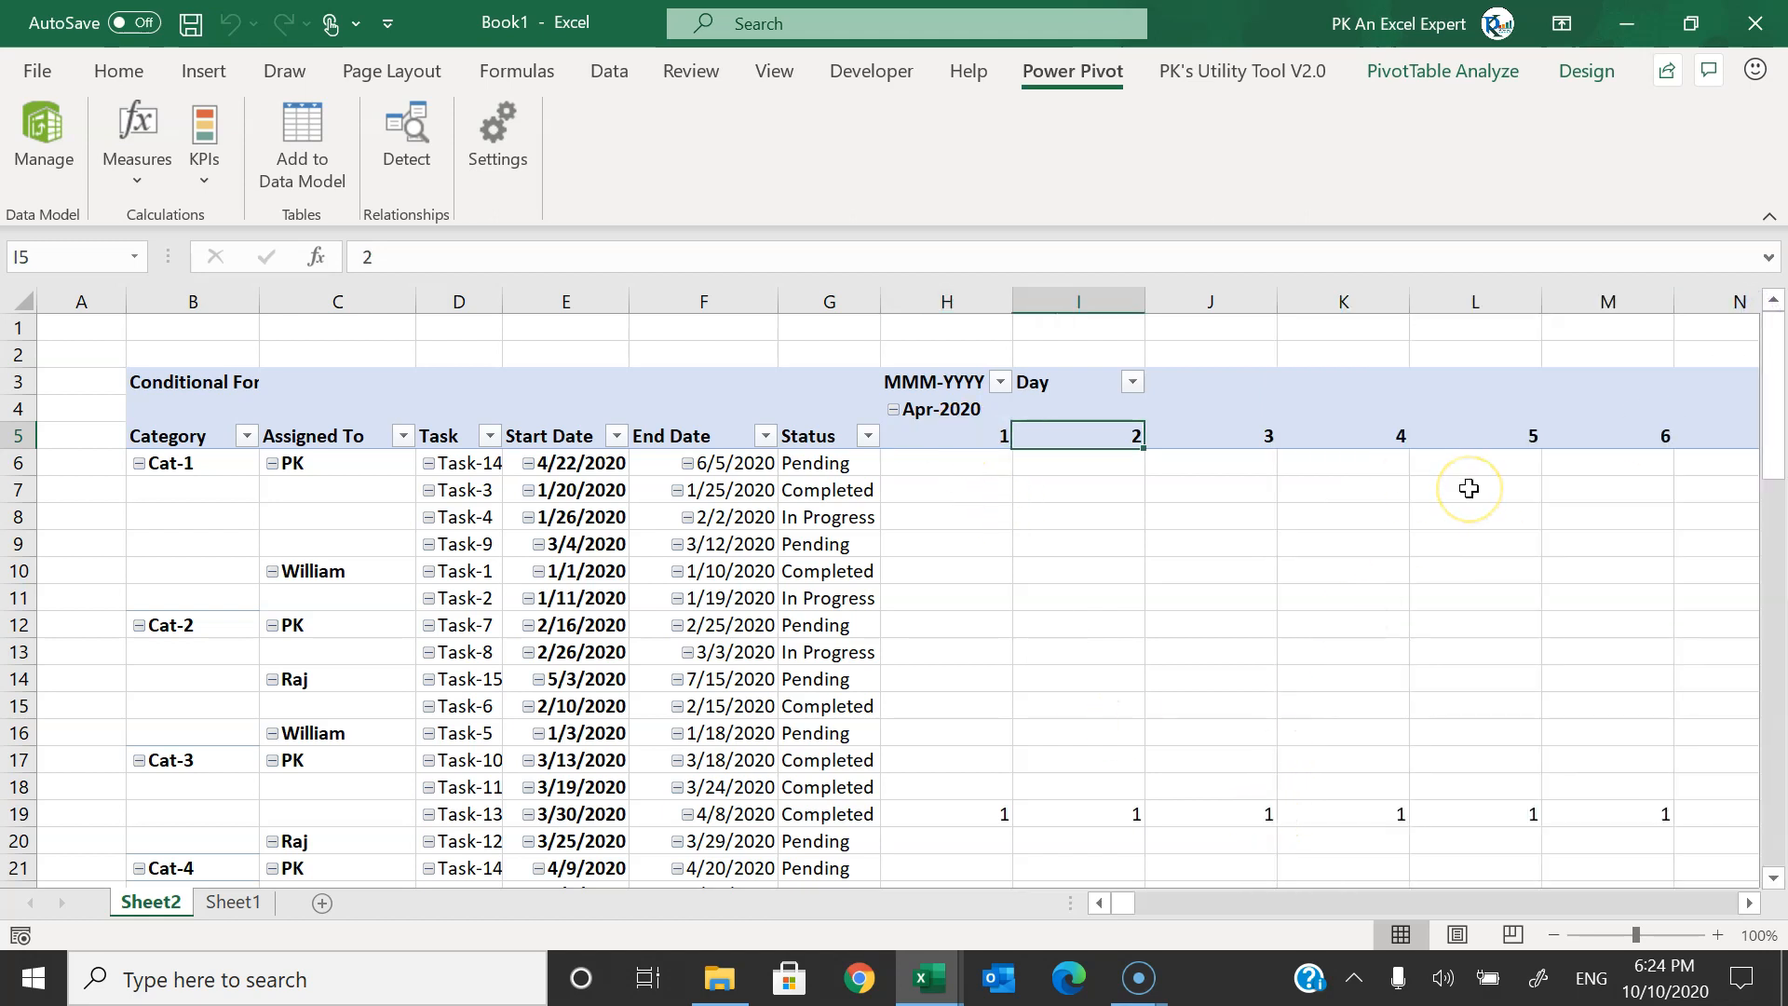
key("Right")
key("Right")
key("Right")
key("Right")
key("Right")
key("Right")
key("Right")
key("Right")
key("Right")
key("Right")
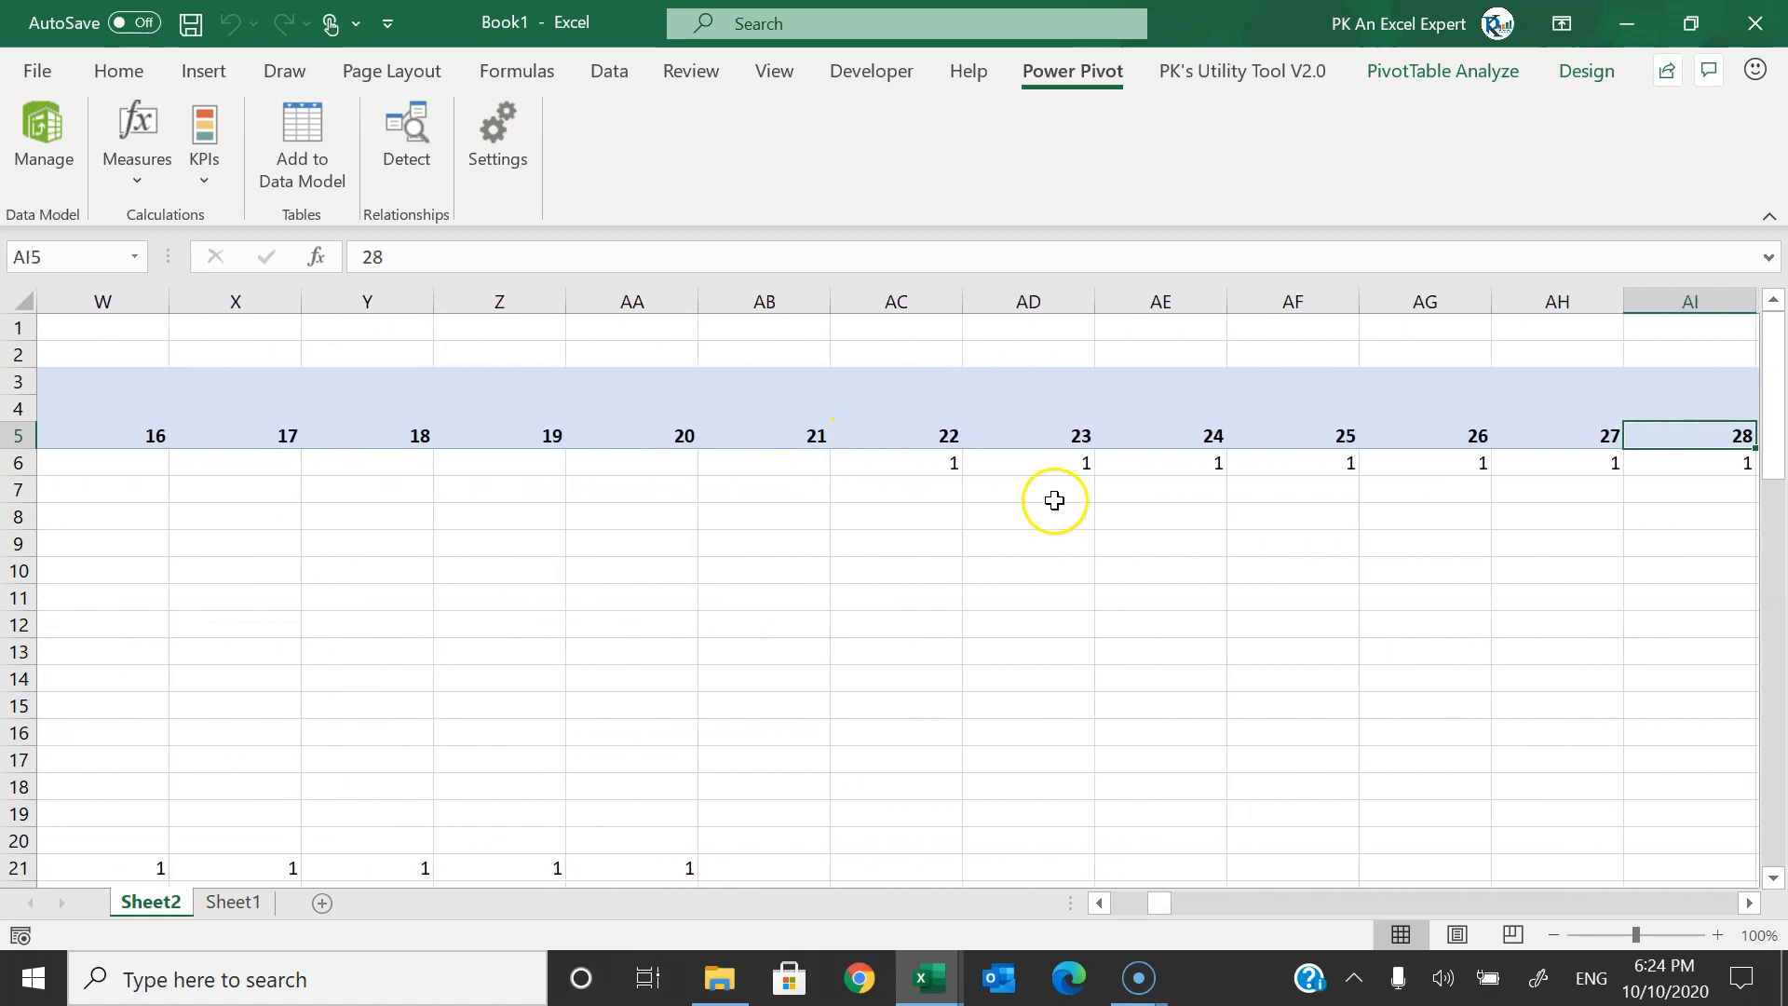
left_click(942, 462)
left_click_drag(934, 463, 1065, 472)
left_click_drag(1162, 901, 1065, 896)
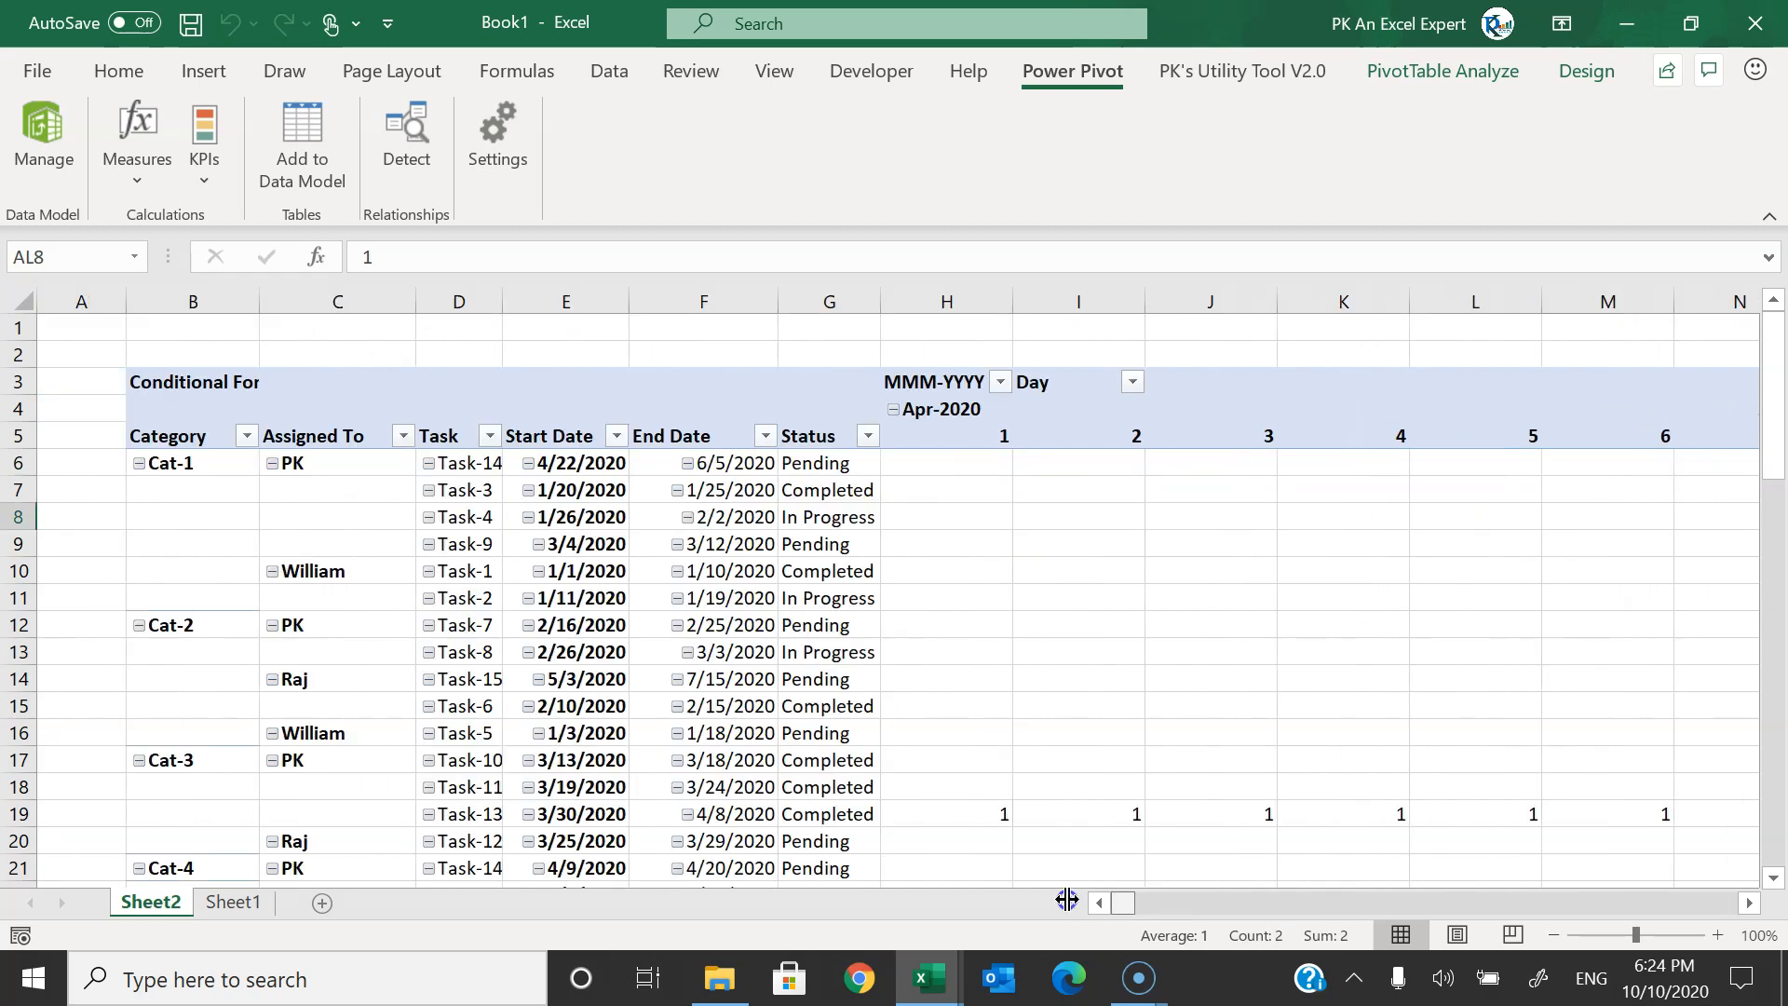
- Check the order of the month headers above the PivotTable's day columns
left_click(1748, 903)
left_click(1748, 902)
left_click(569, 416)
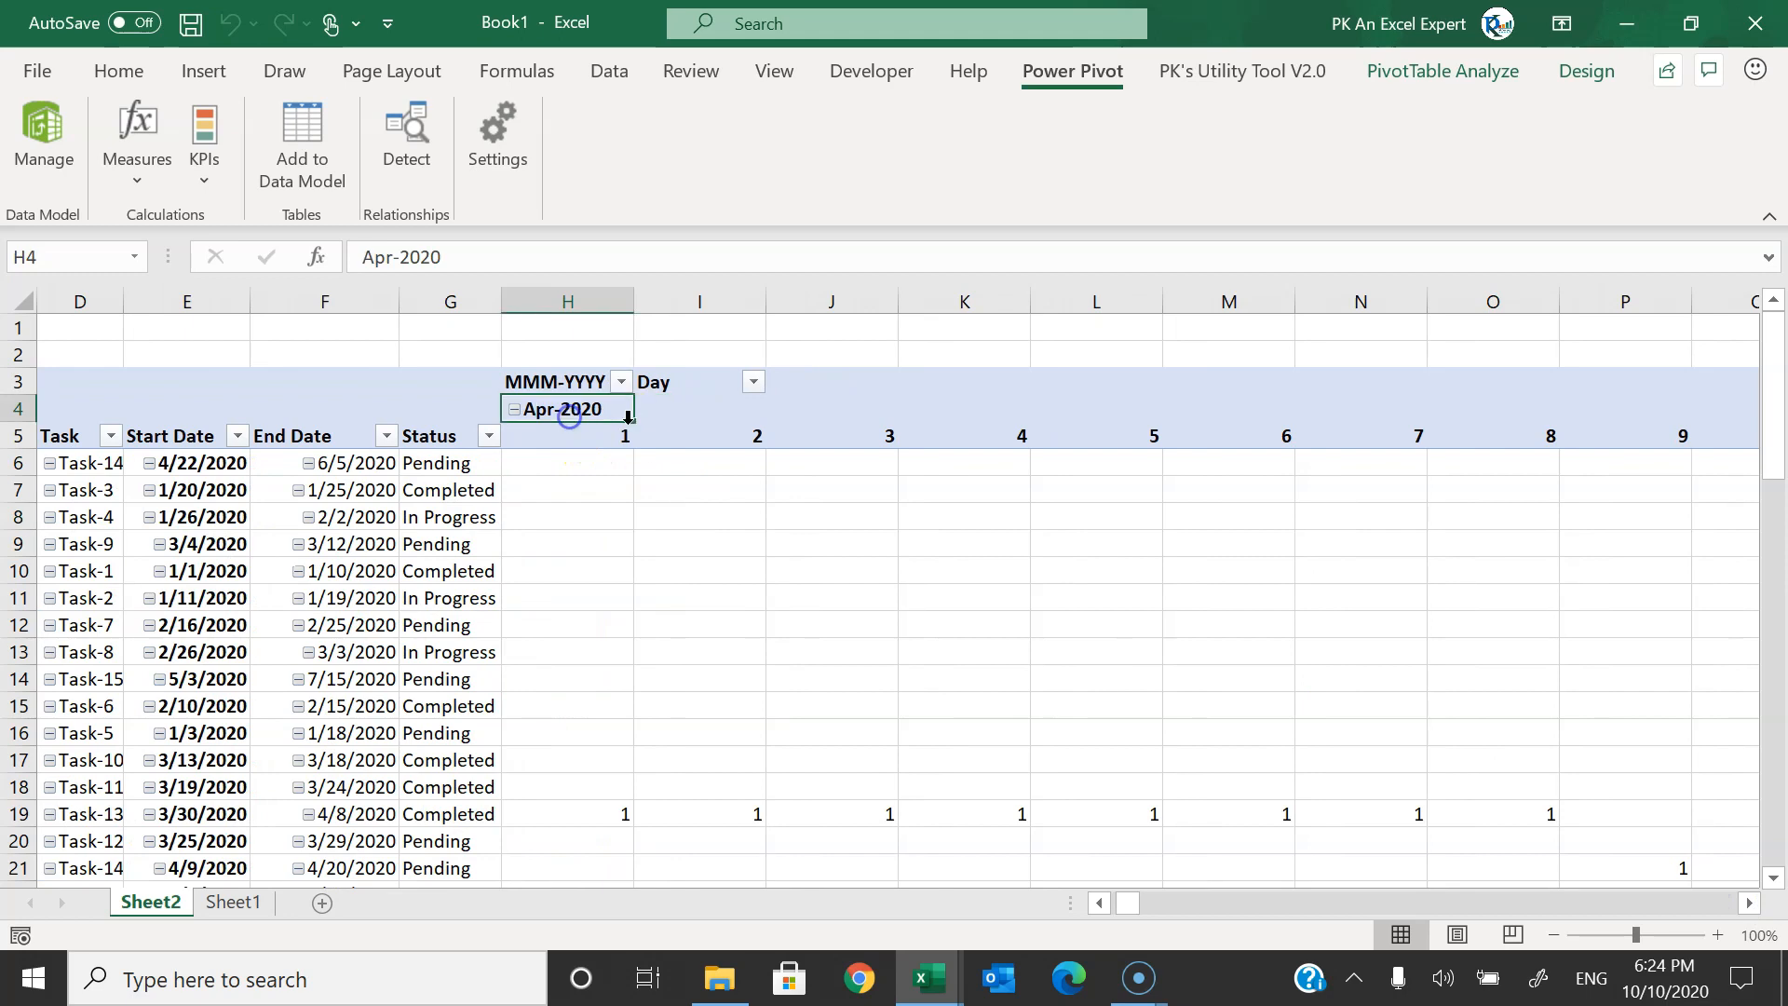
left_click_drag(1140, 916, 1178, 917)
left_click(901, 411)
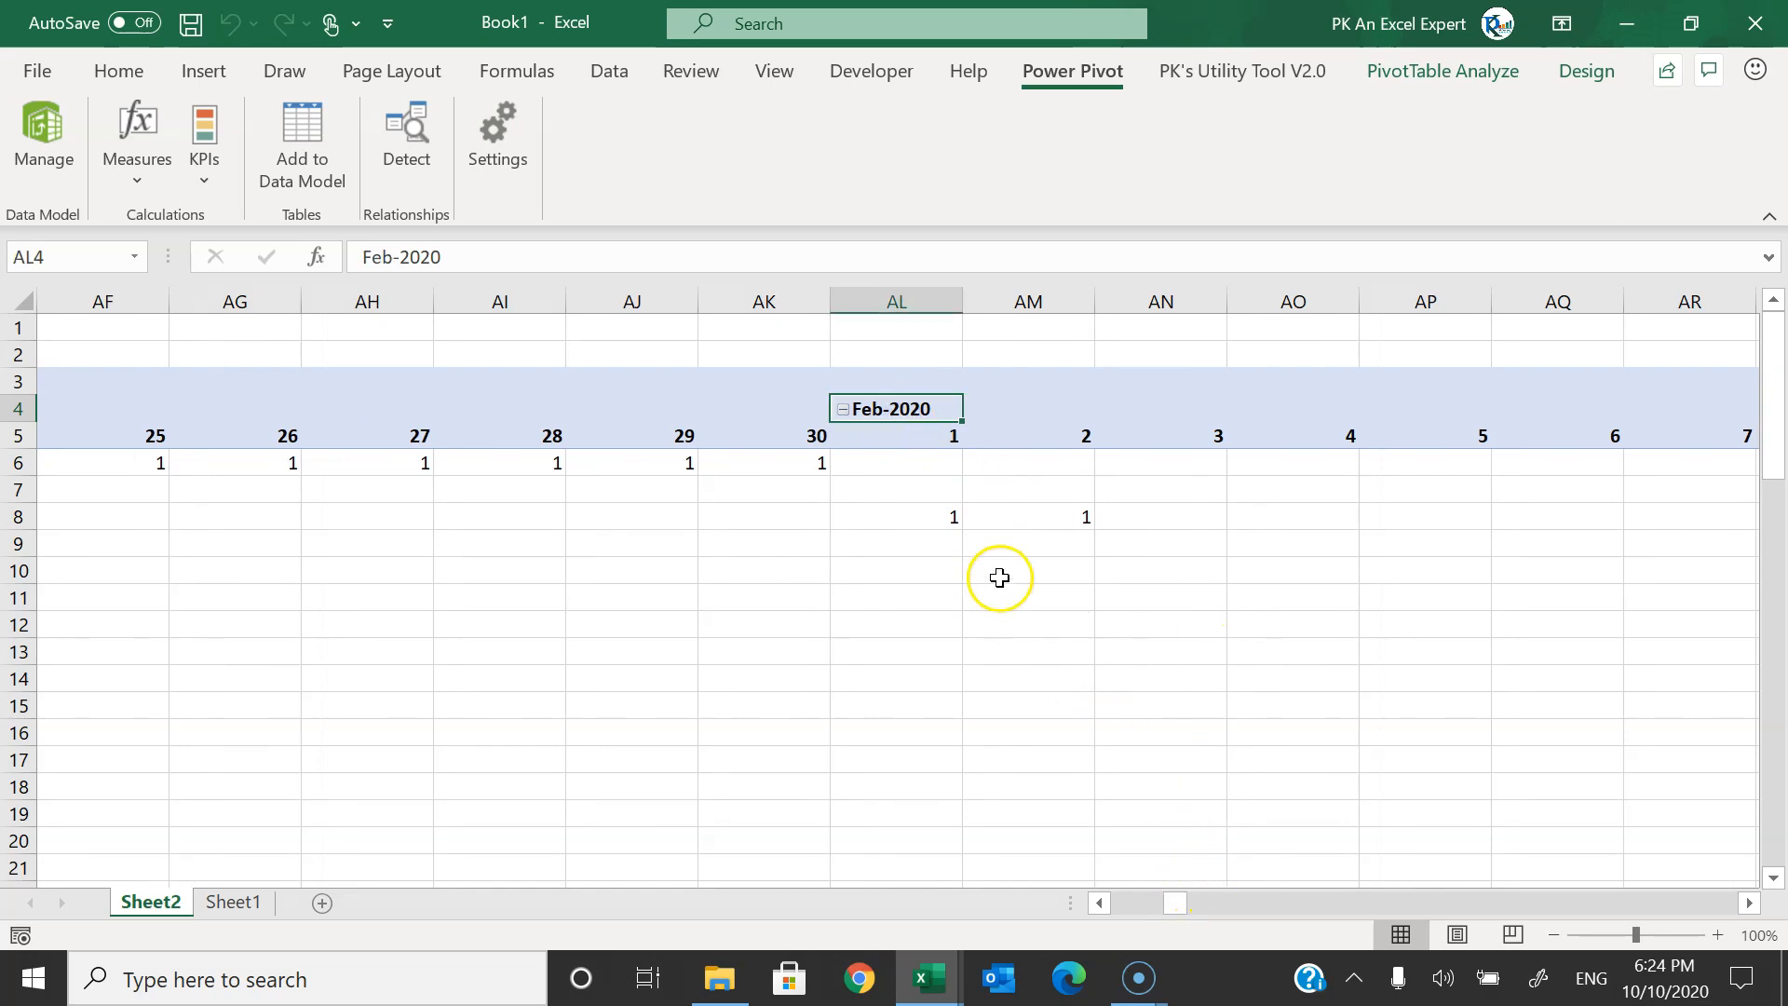
left_click_drag(1178, 912, 1104, 908)
left_click(938, 411)
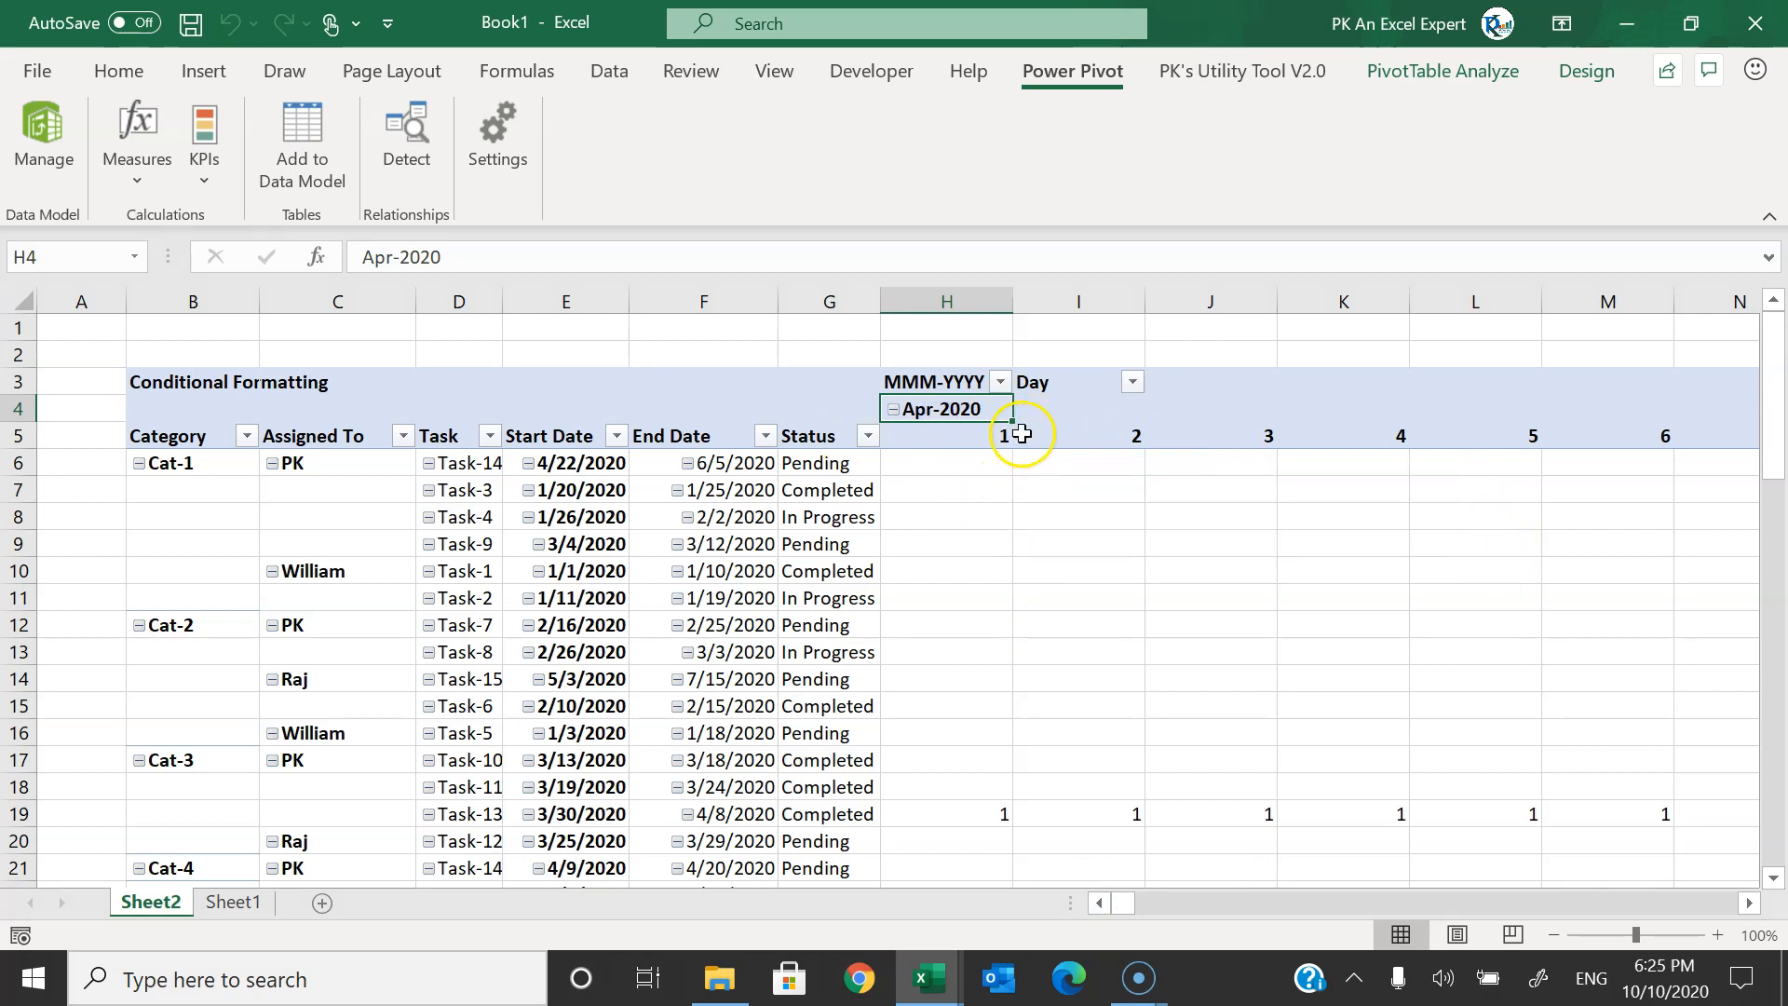
left_click(978, 447)
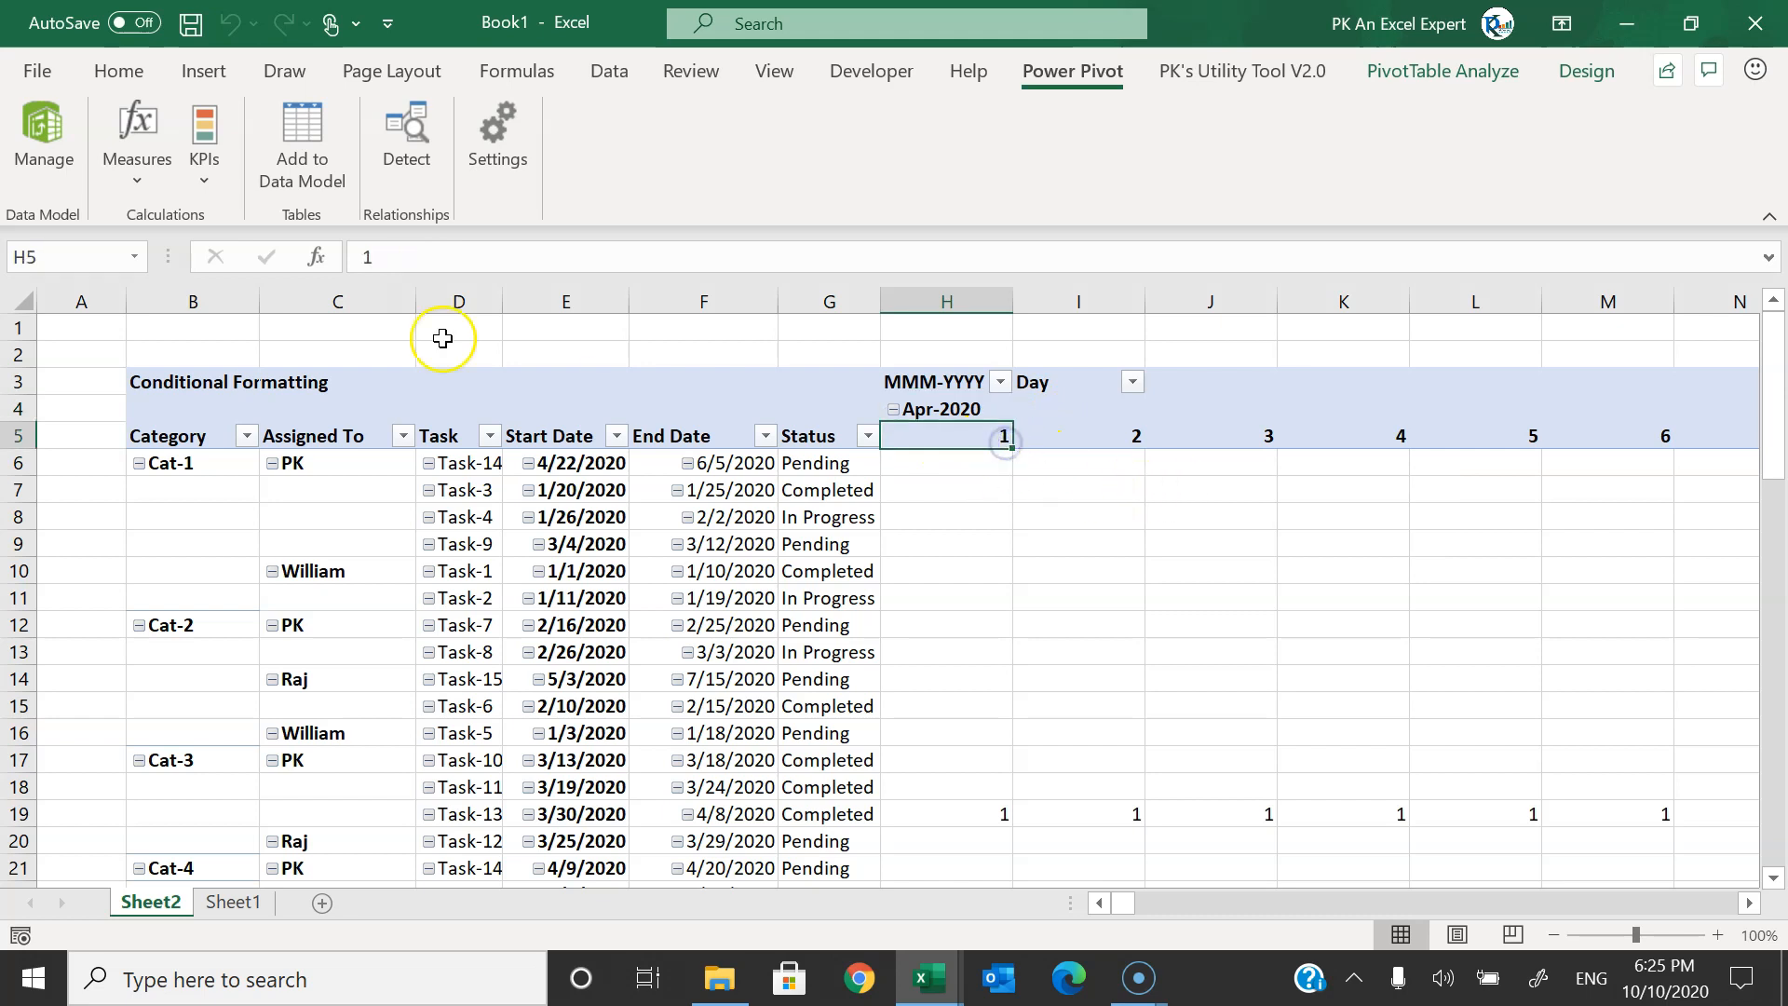
- In the data model's Calendar table, sort the MMM-YYYY column by Month Number and return to the worksheet
left_click(62, 146)
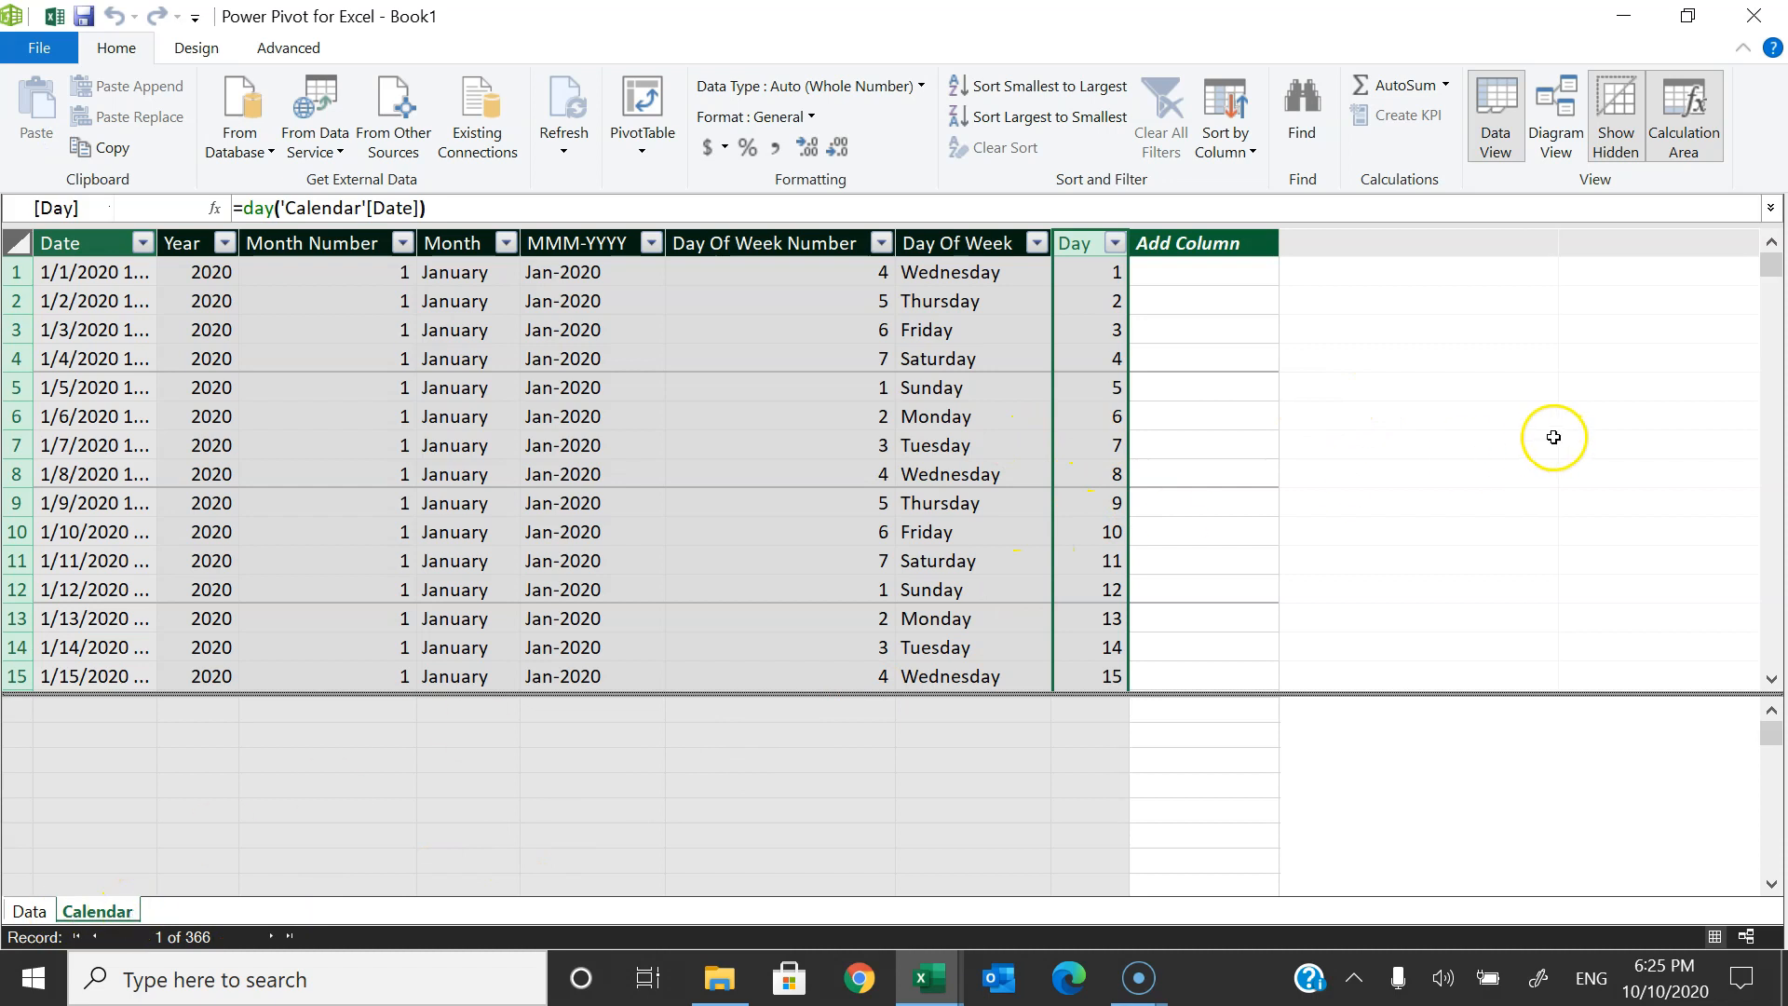
left_click(577, 243)
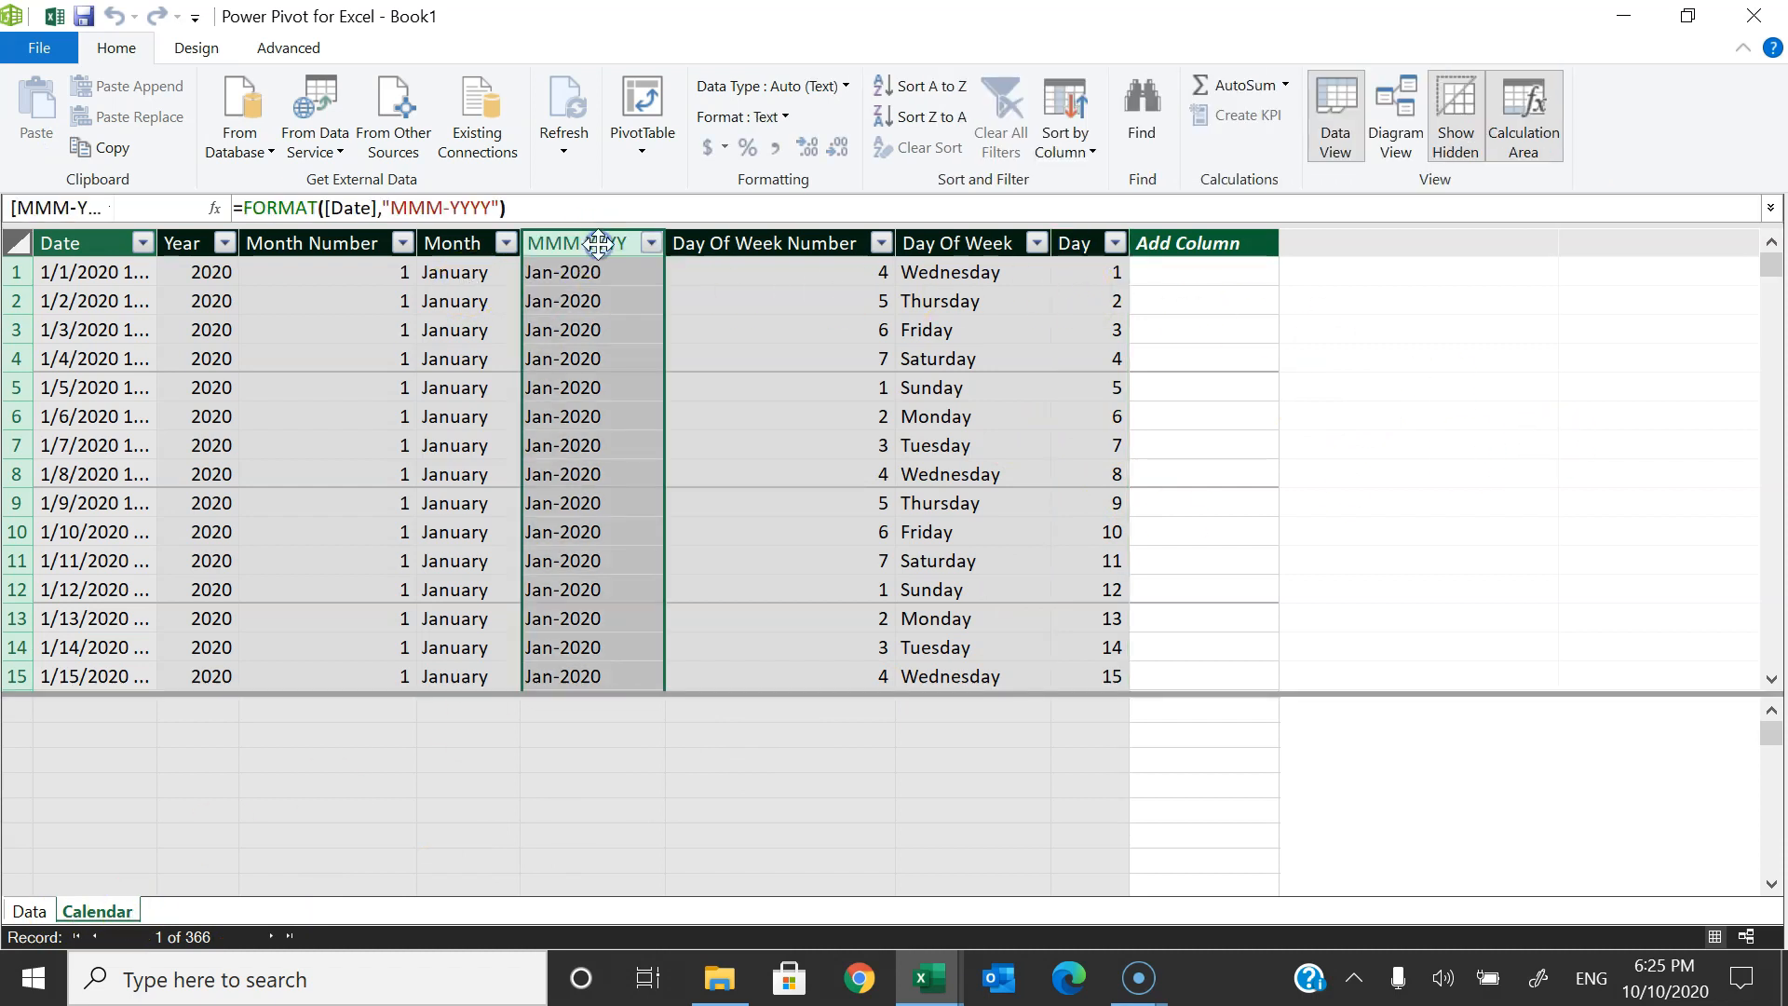
left_click(302, 242)
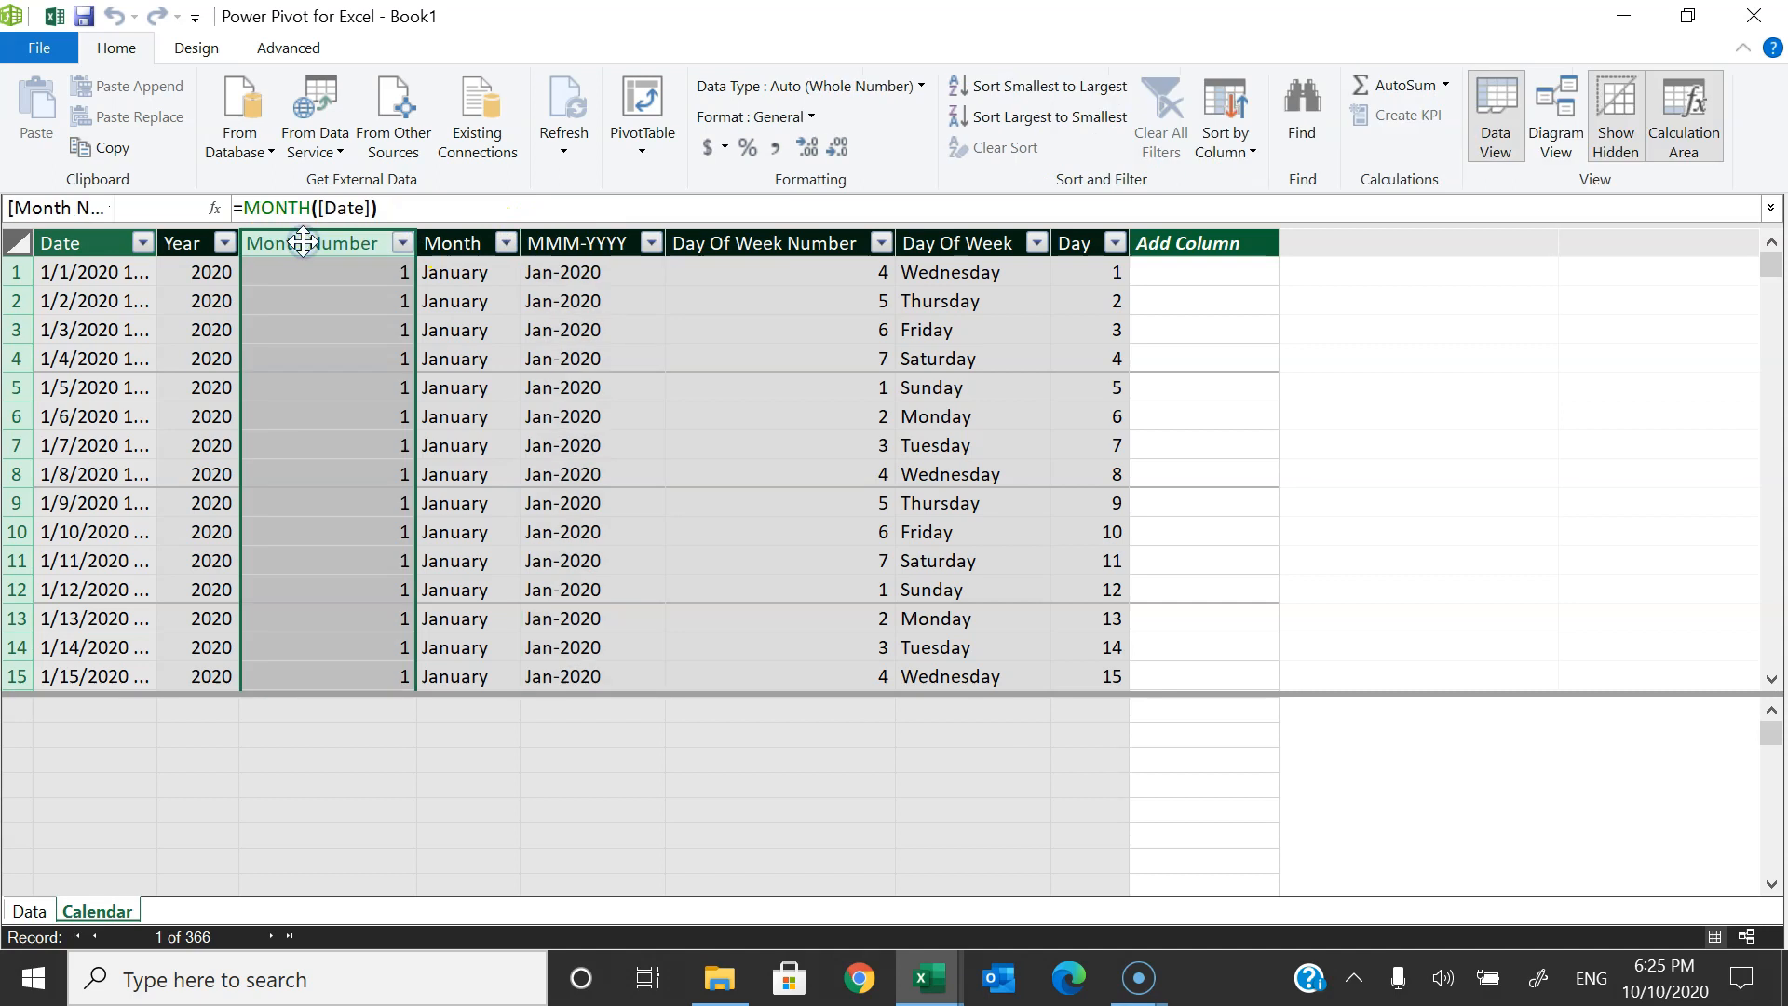
left_click(594, 244)
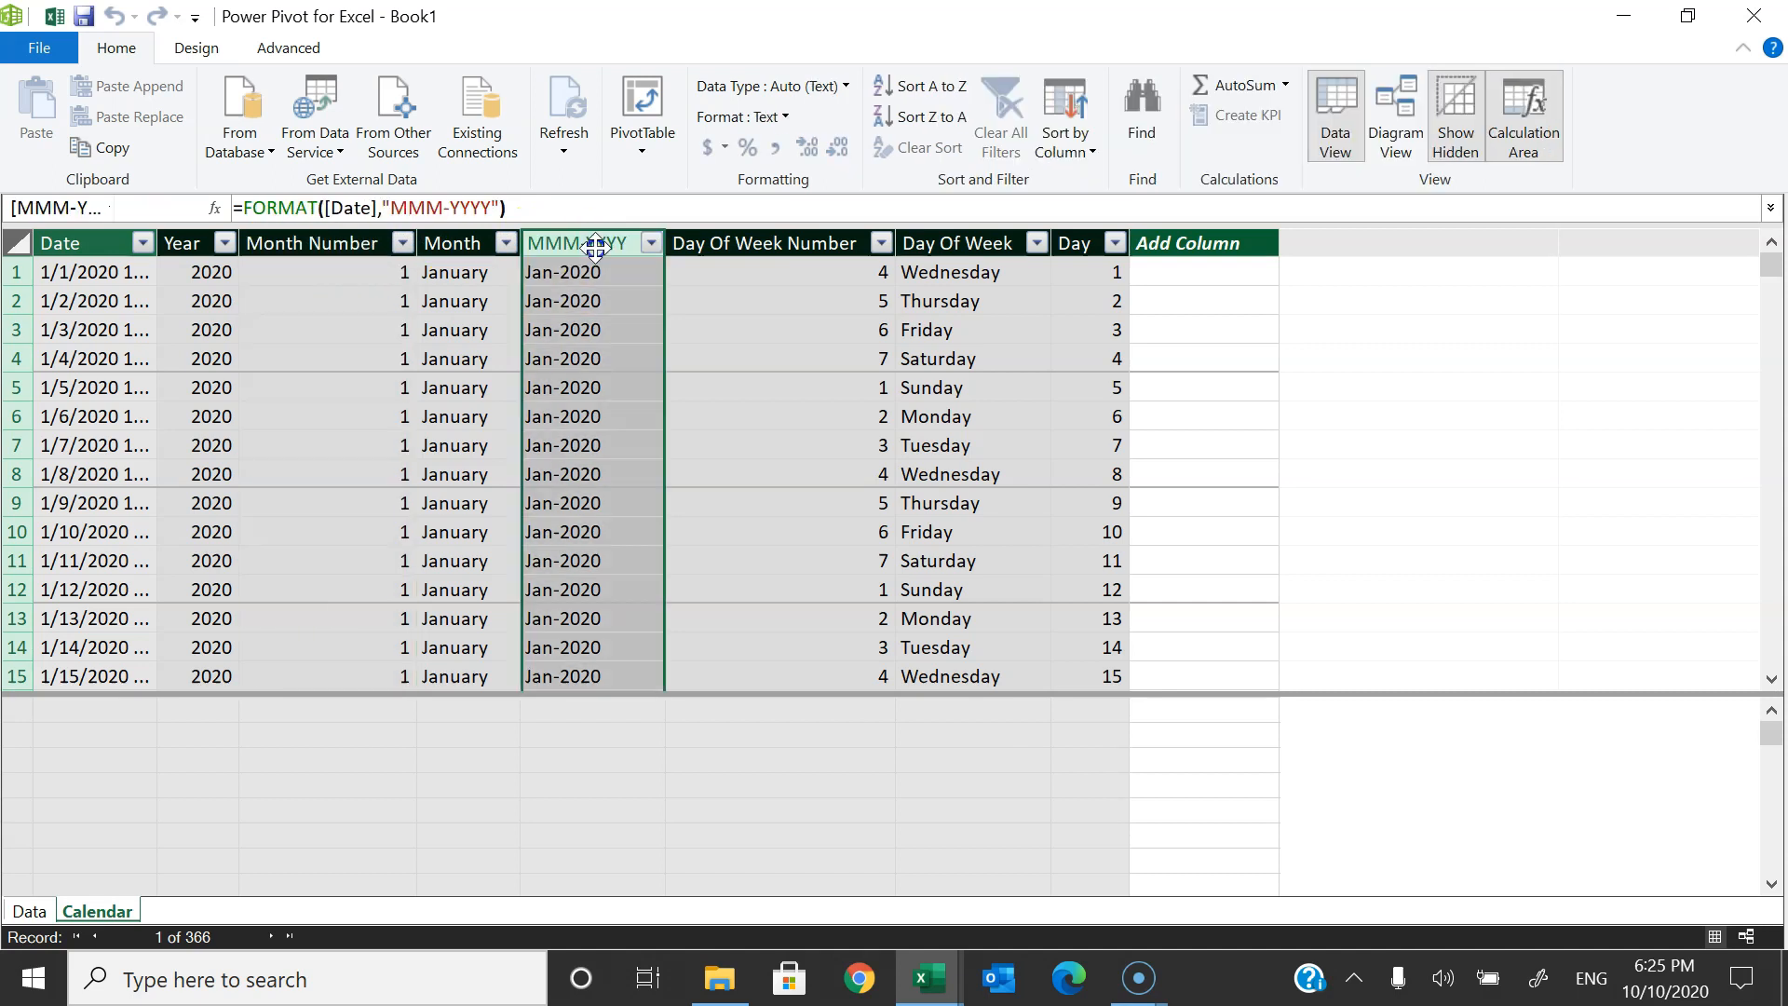
left_click(1093, 151)
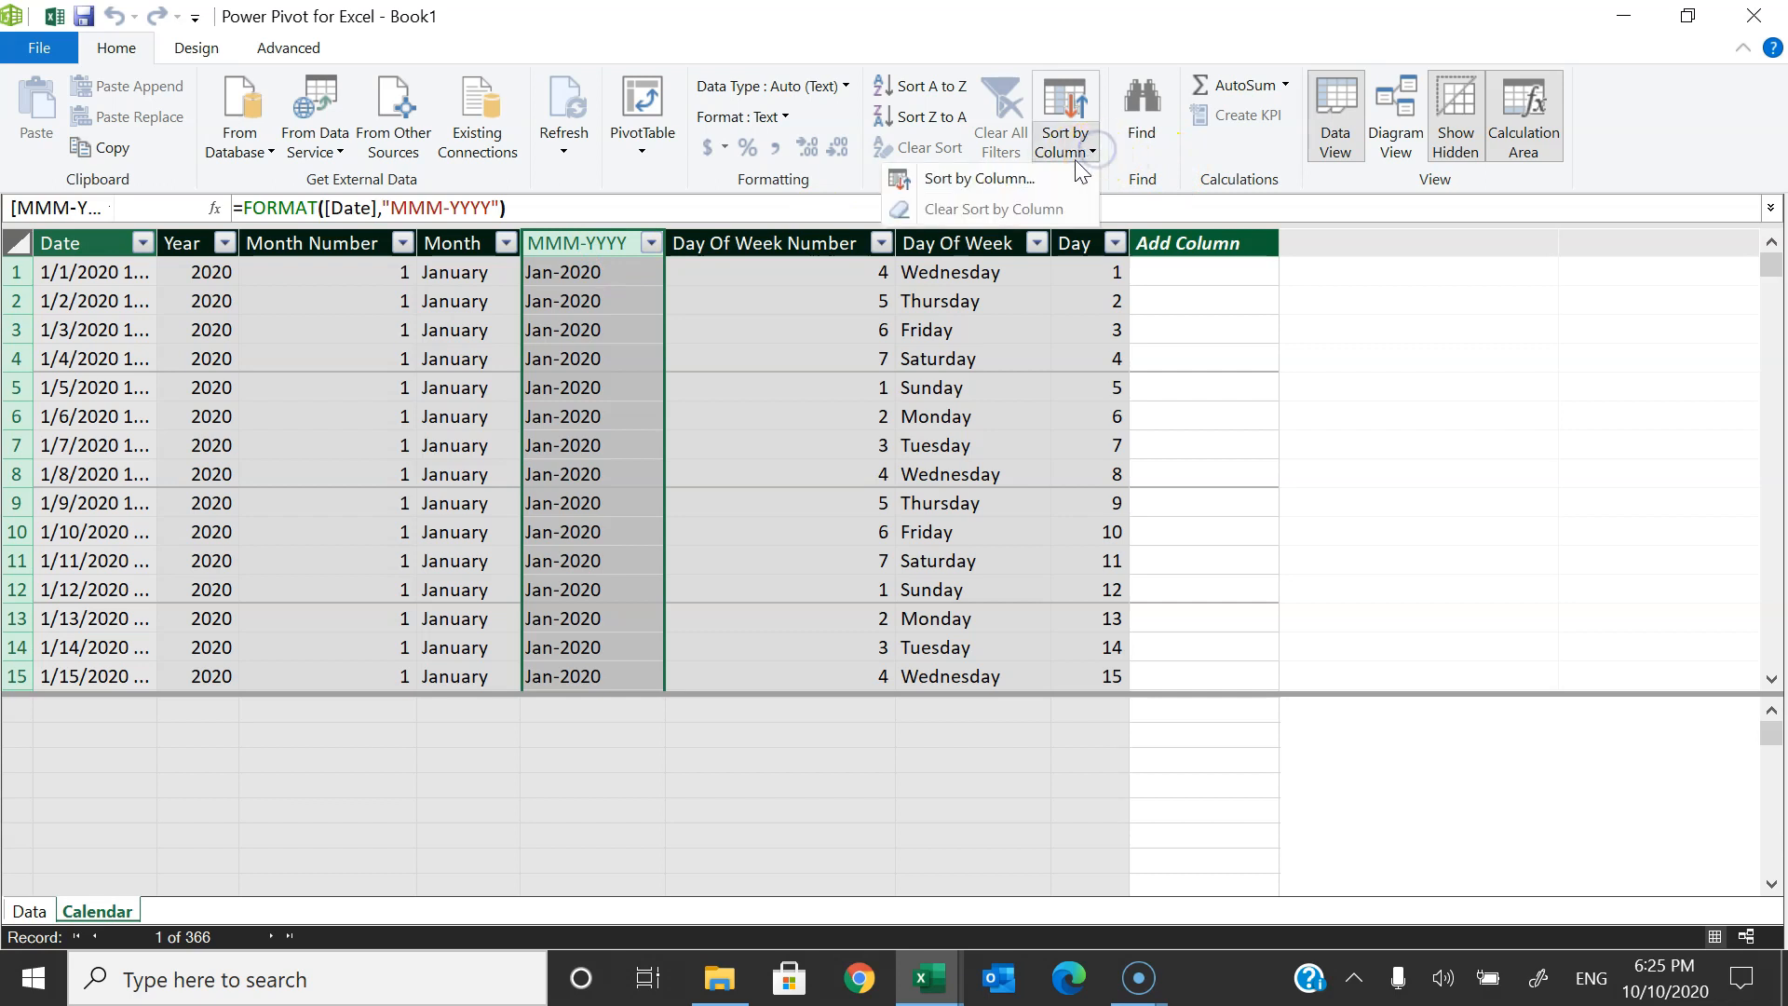
left_click(980, 178)
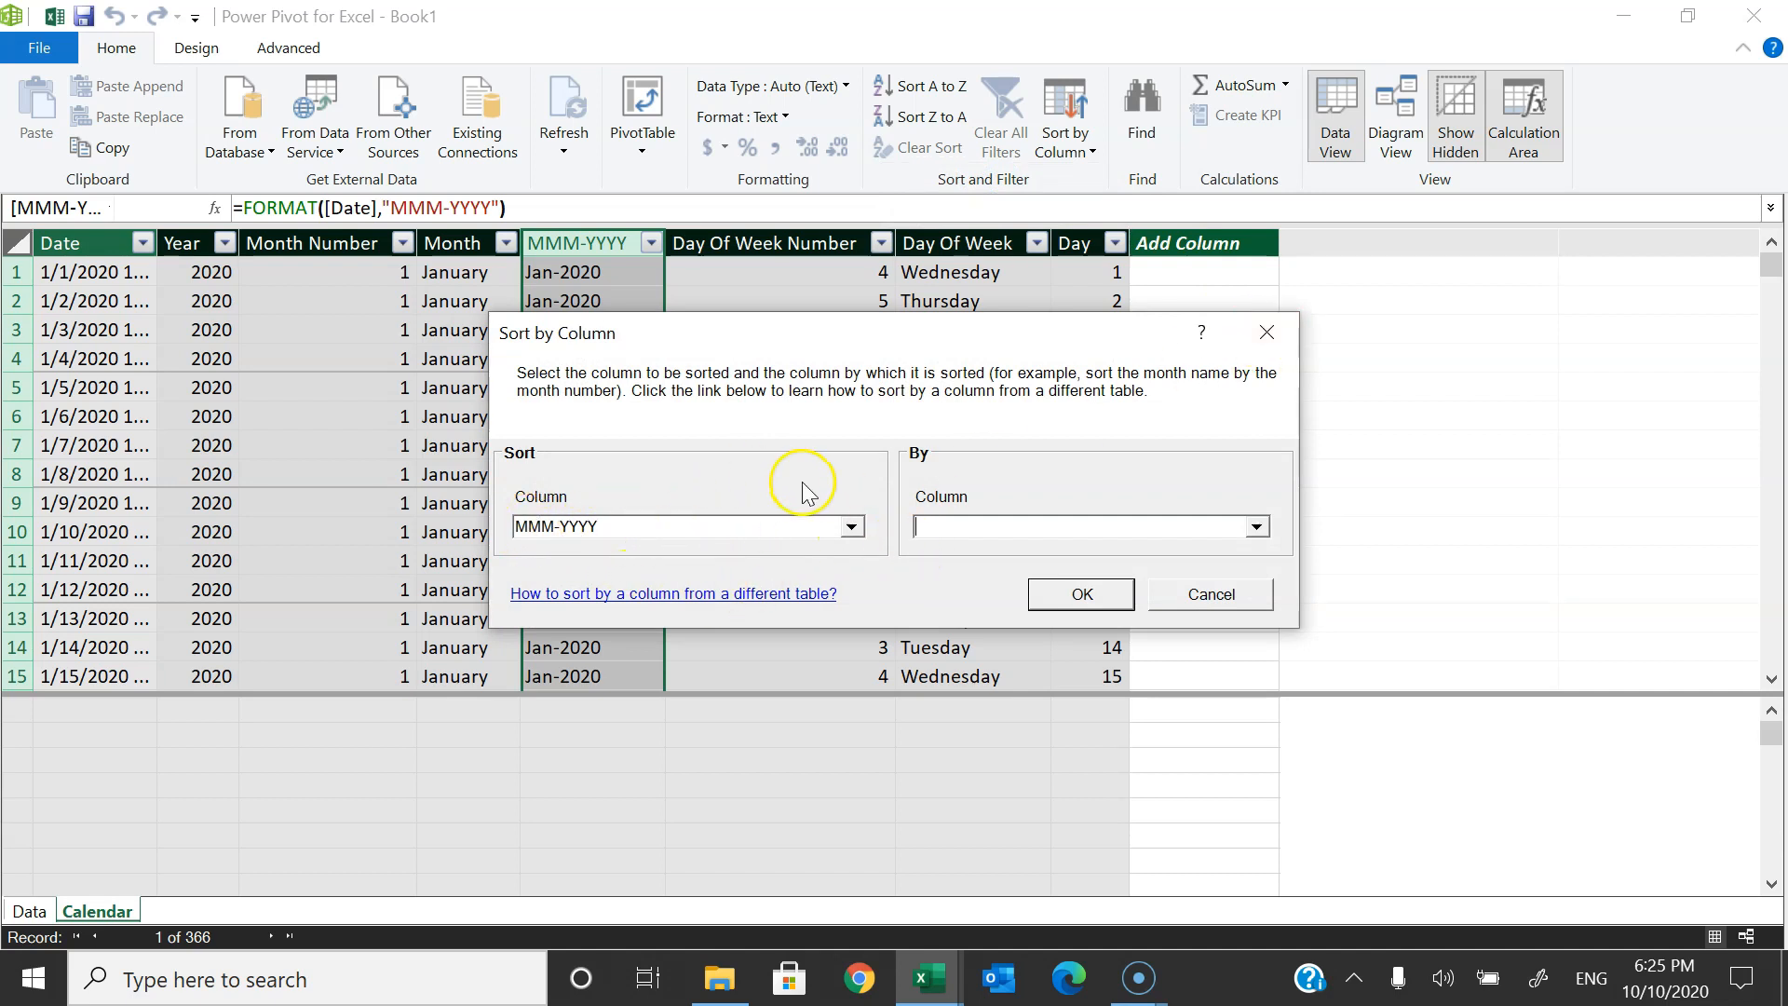
left_click(1257, 527)
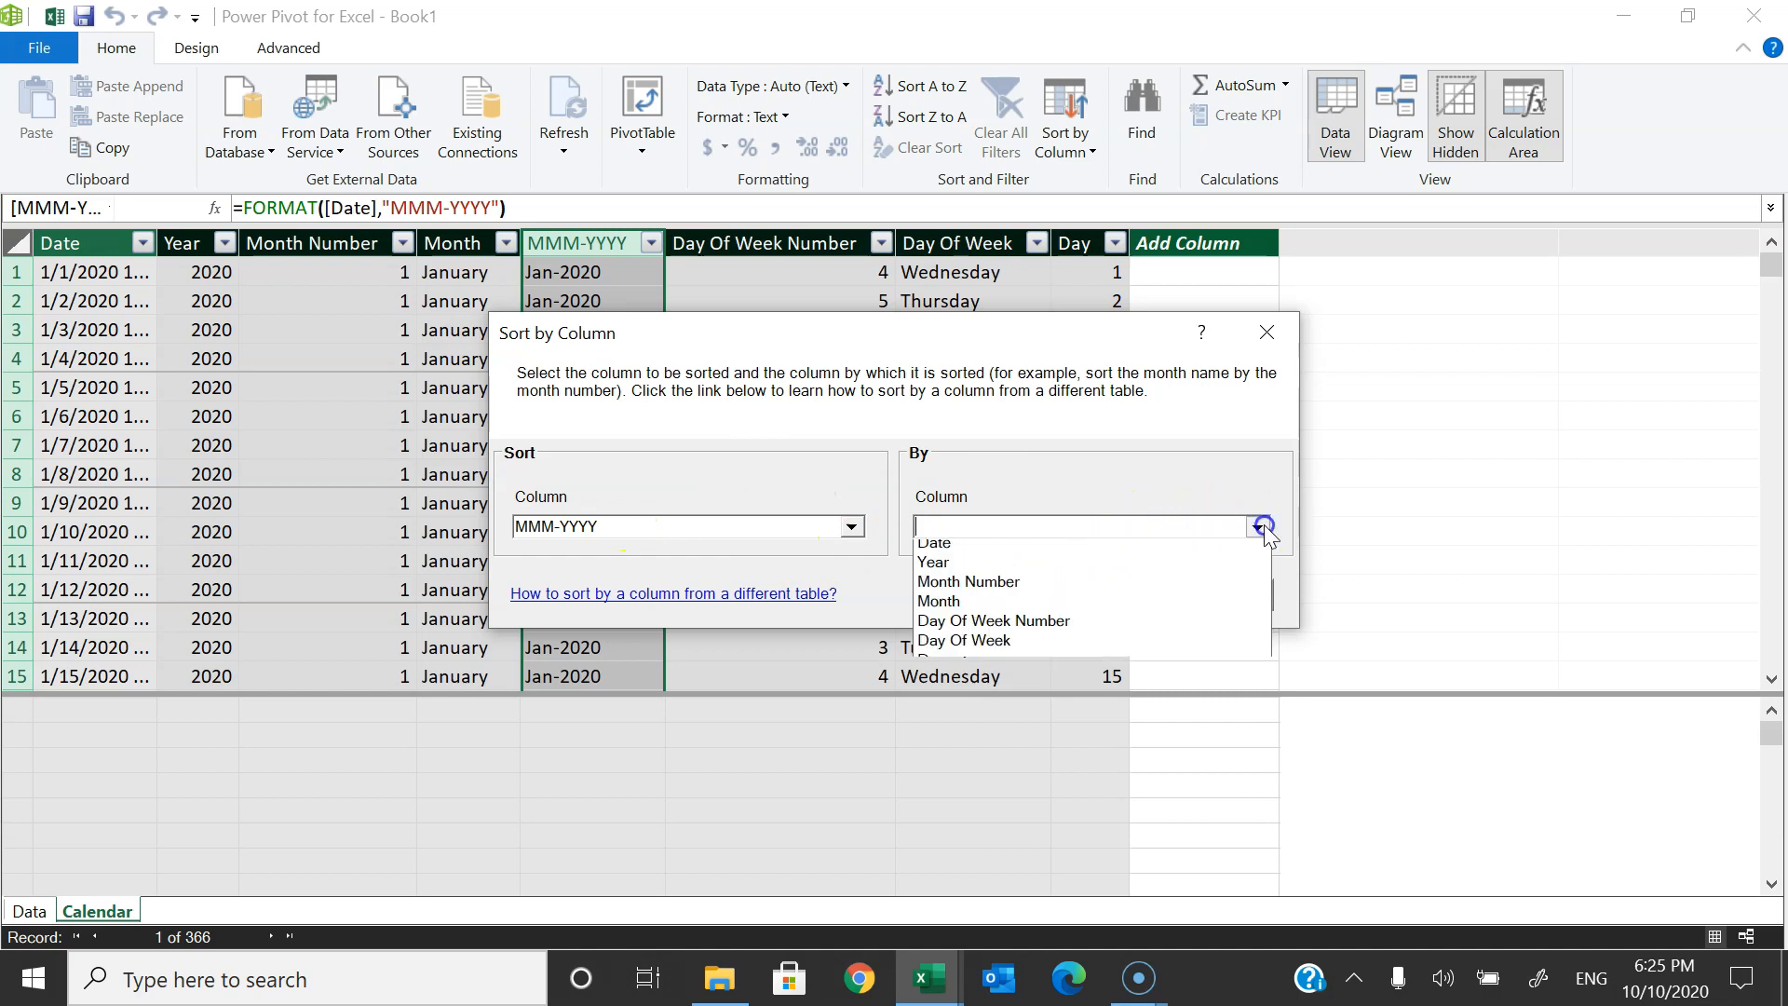
left_click(1024, 583)
left_click(1085, 595)
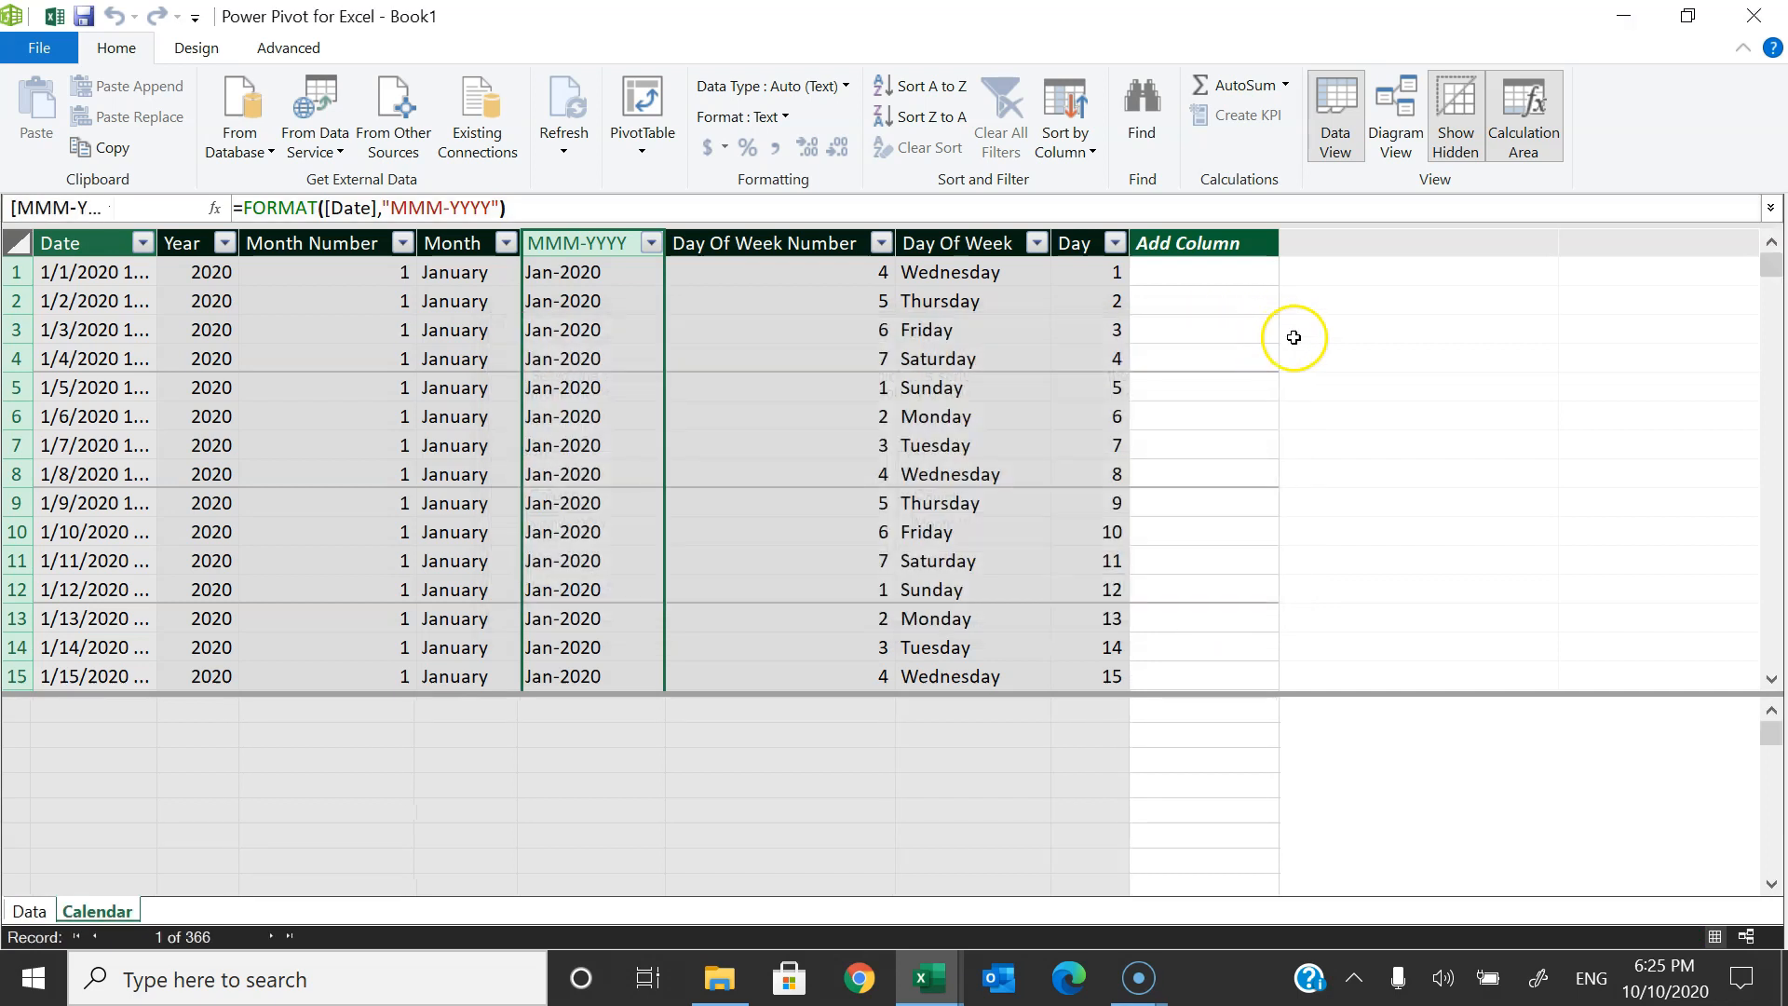
left_click(1751, 16)
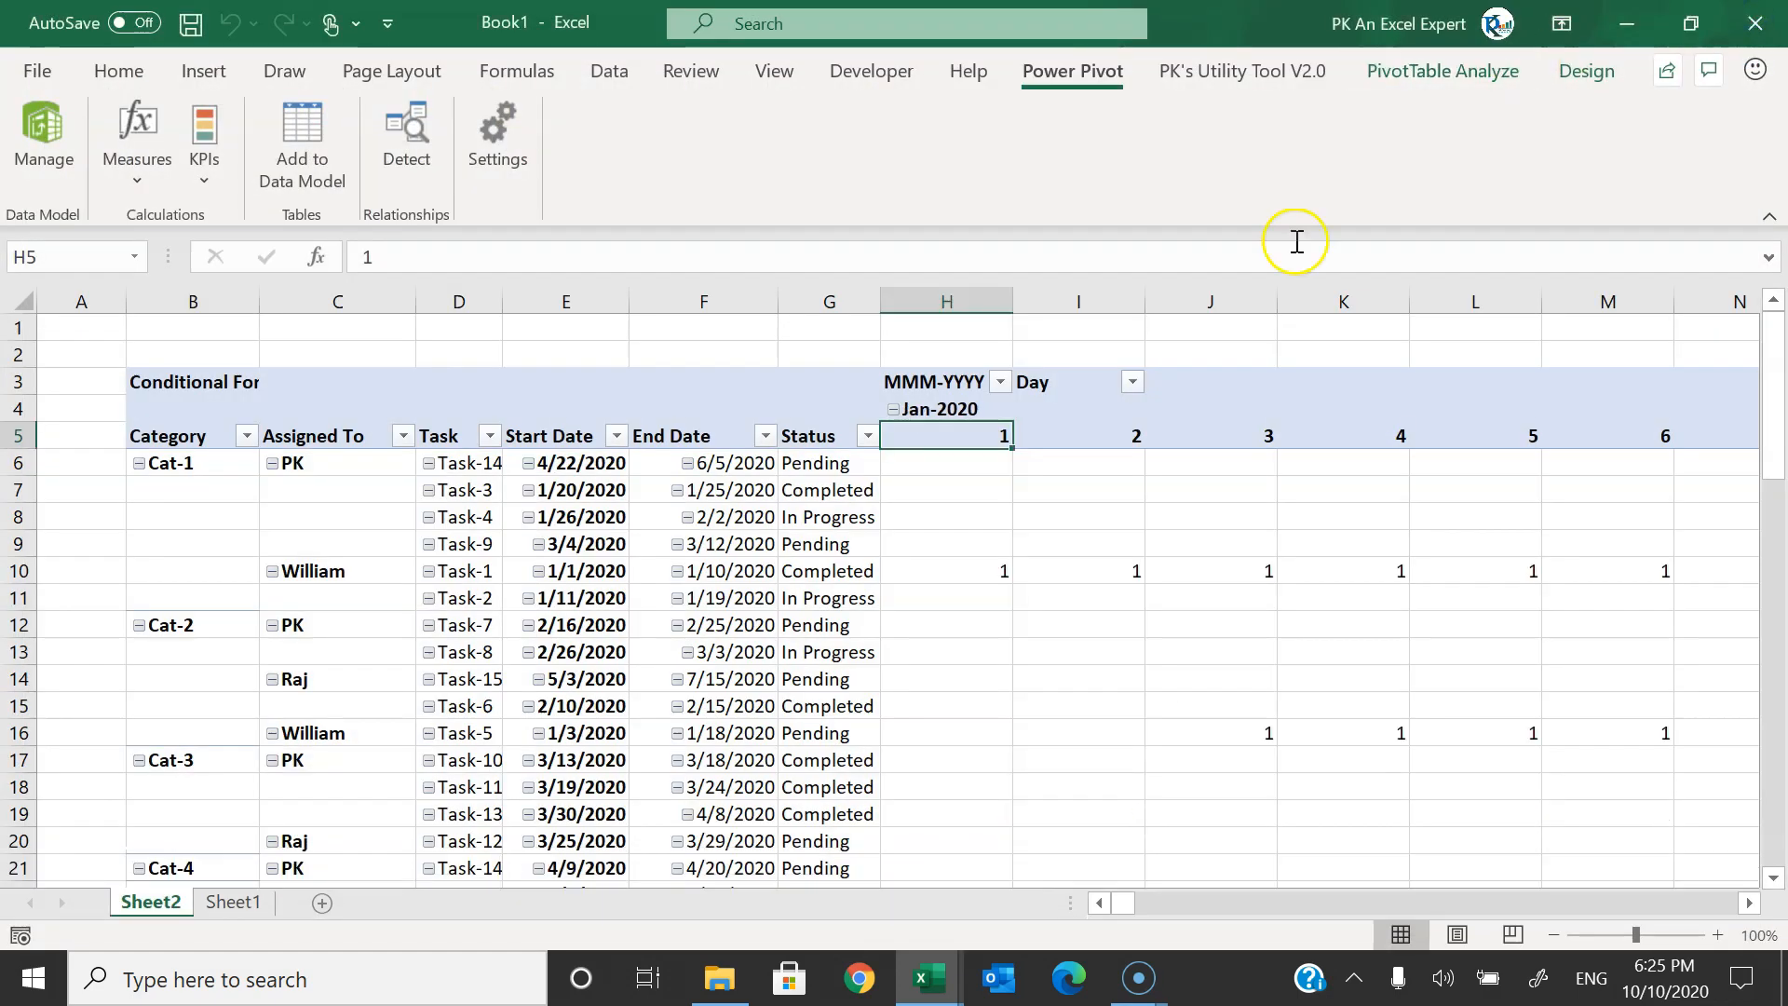
- Check the first month header and its days in the PivotTable, and narrow the empty column A
left_click(943, 408)
left_click_drag(1008, 440, 1083, 444)
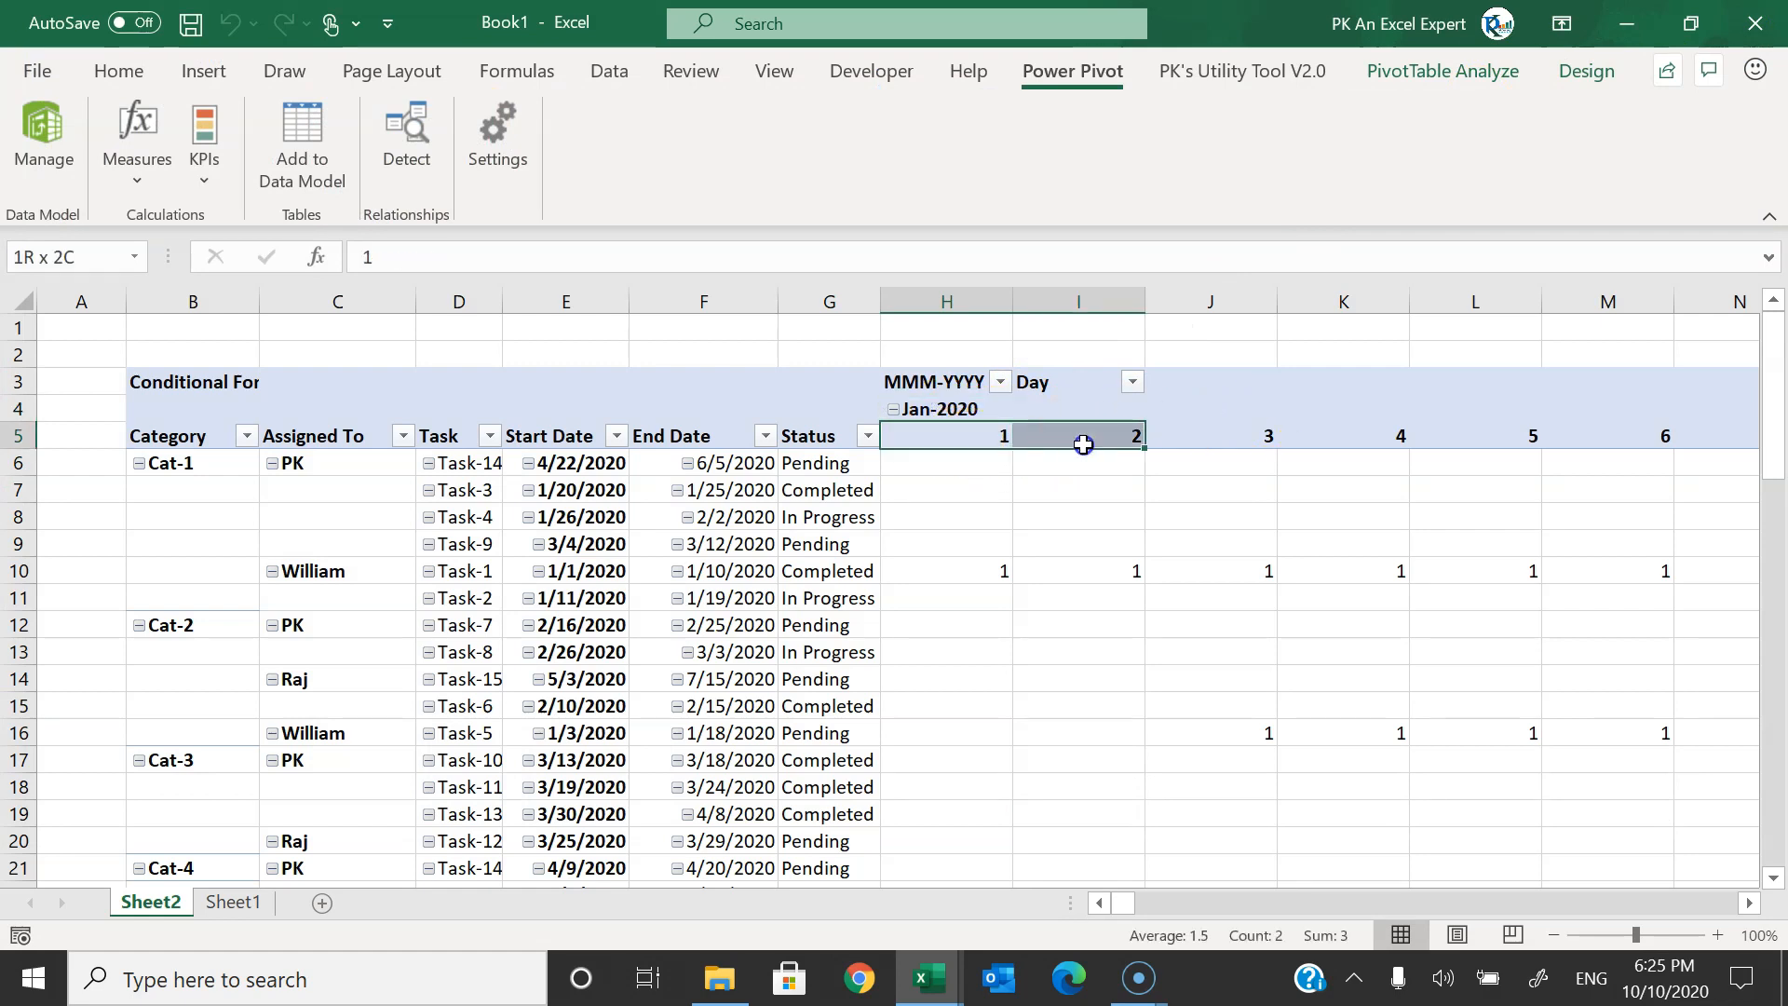
left_click_drag(1124, 902, 1044, 917)
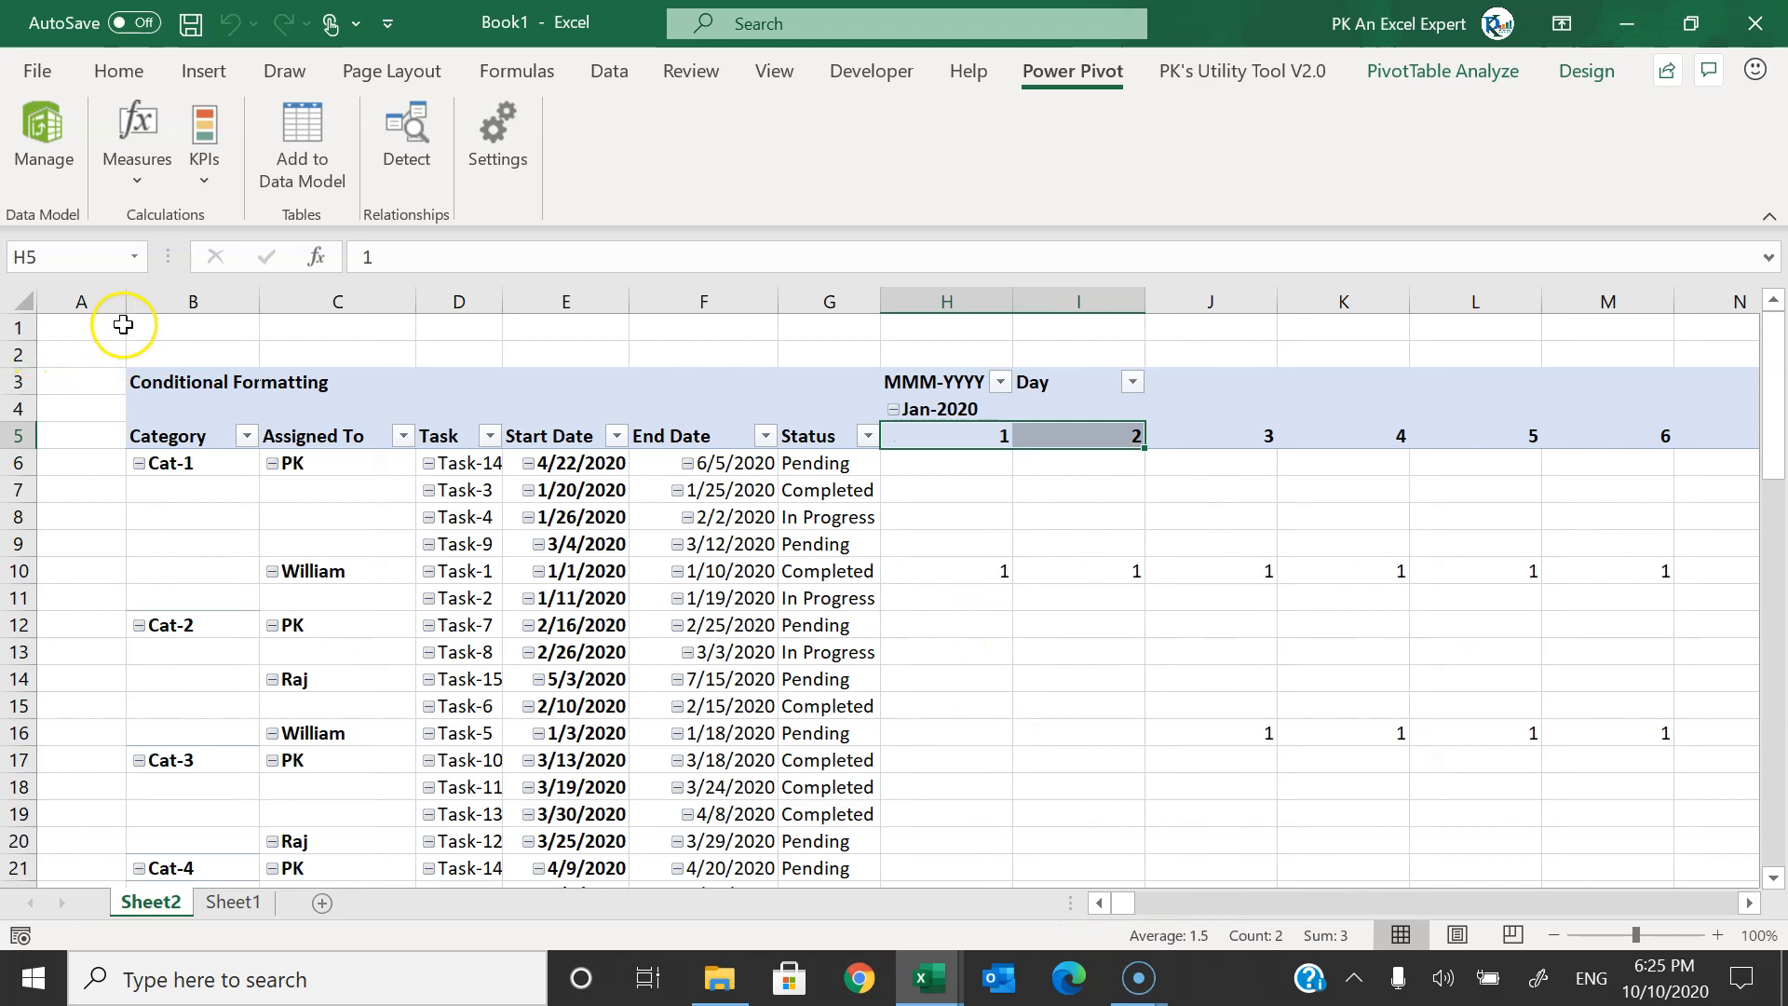
left_click_drag(124, 306, 54, 310)
- Set the PivotTable options to merge and center cells with labels and not autofit column widths on update
left_click(910, 439)
right_click(908, 438)
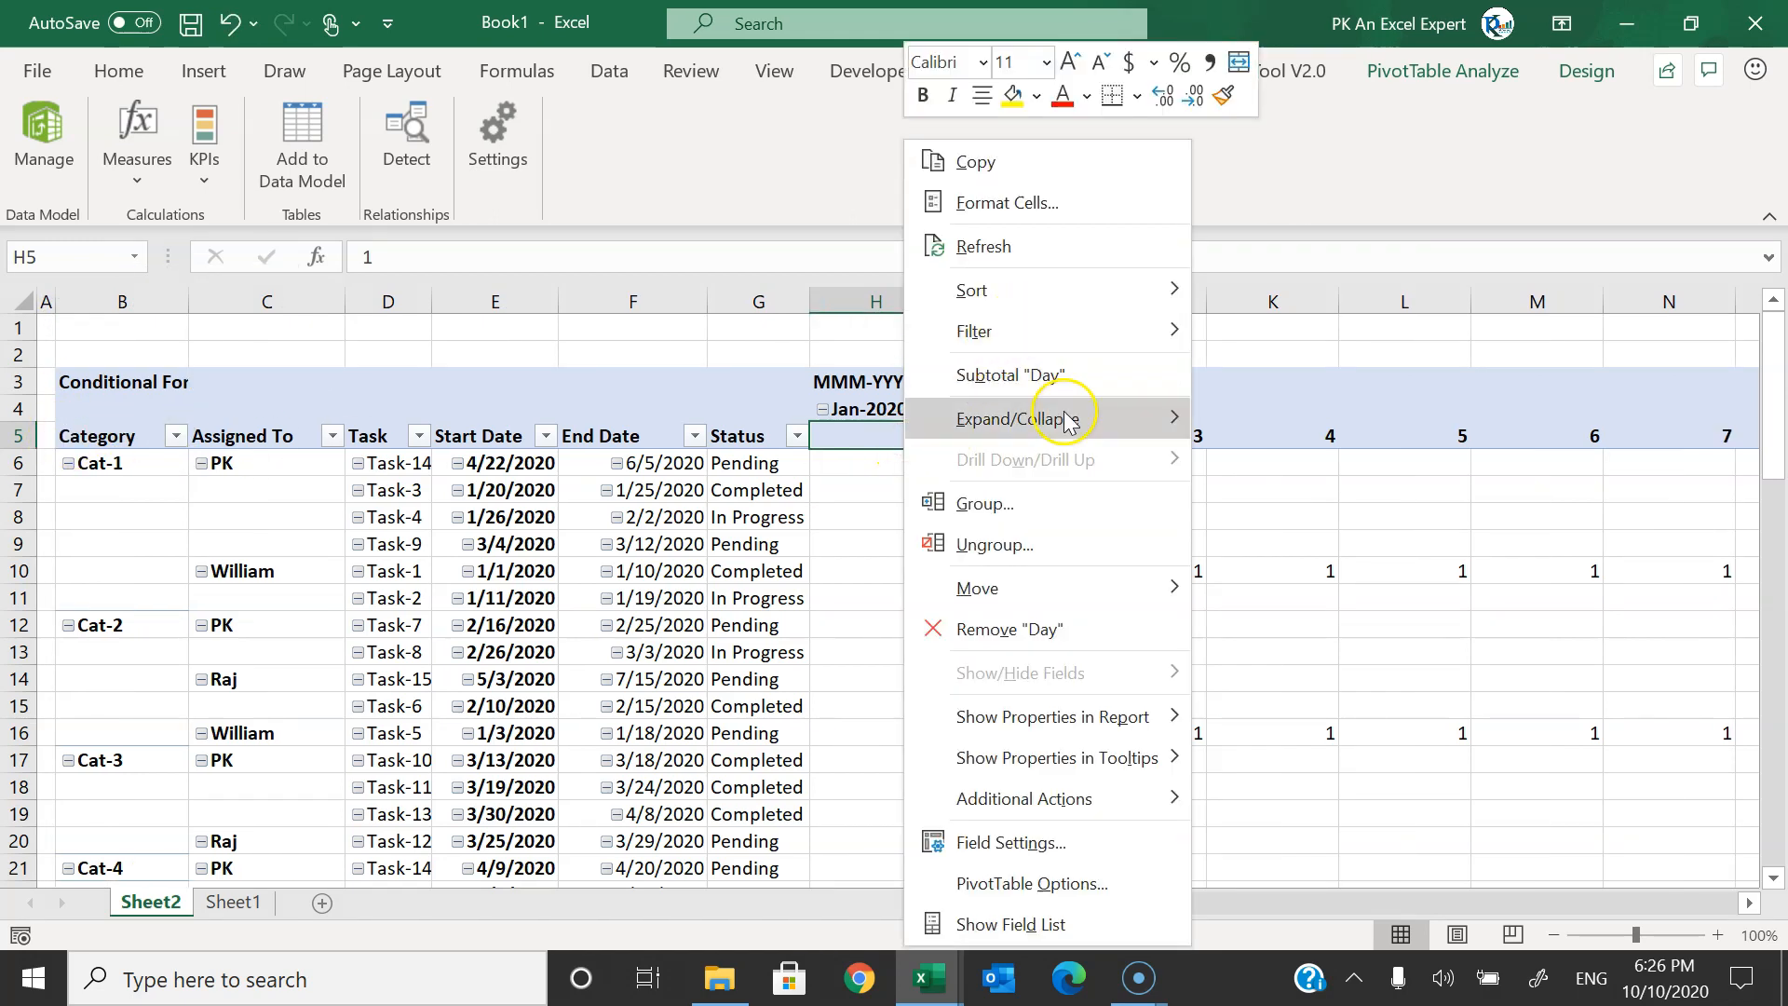
left_click(1061, 881)
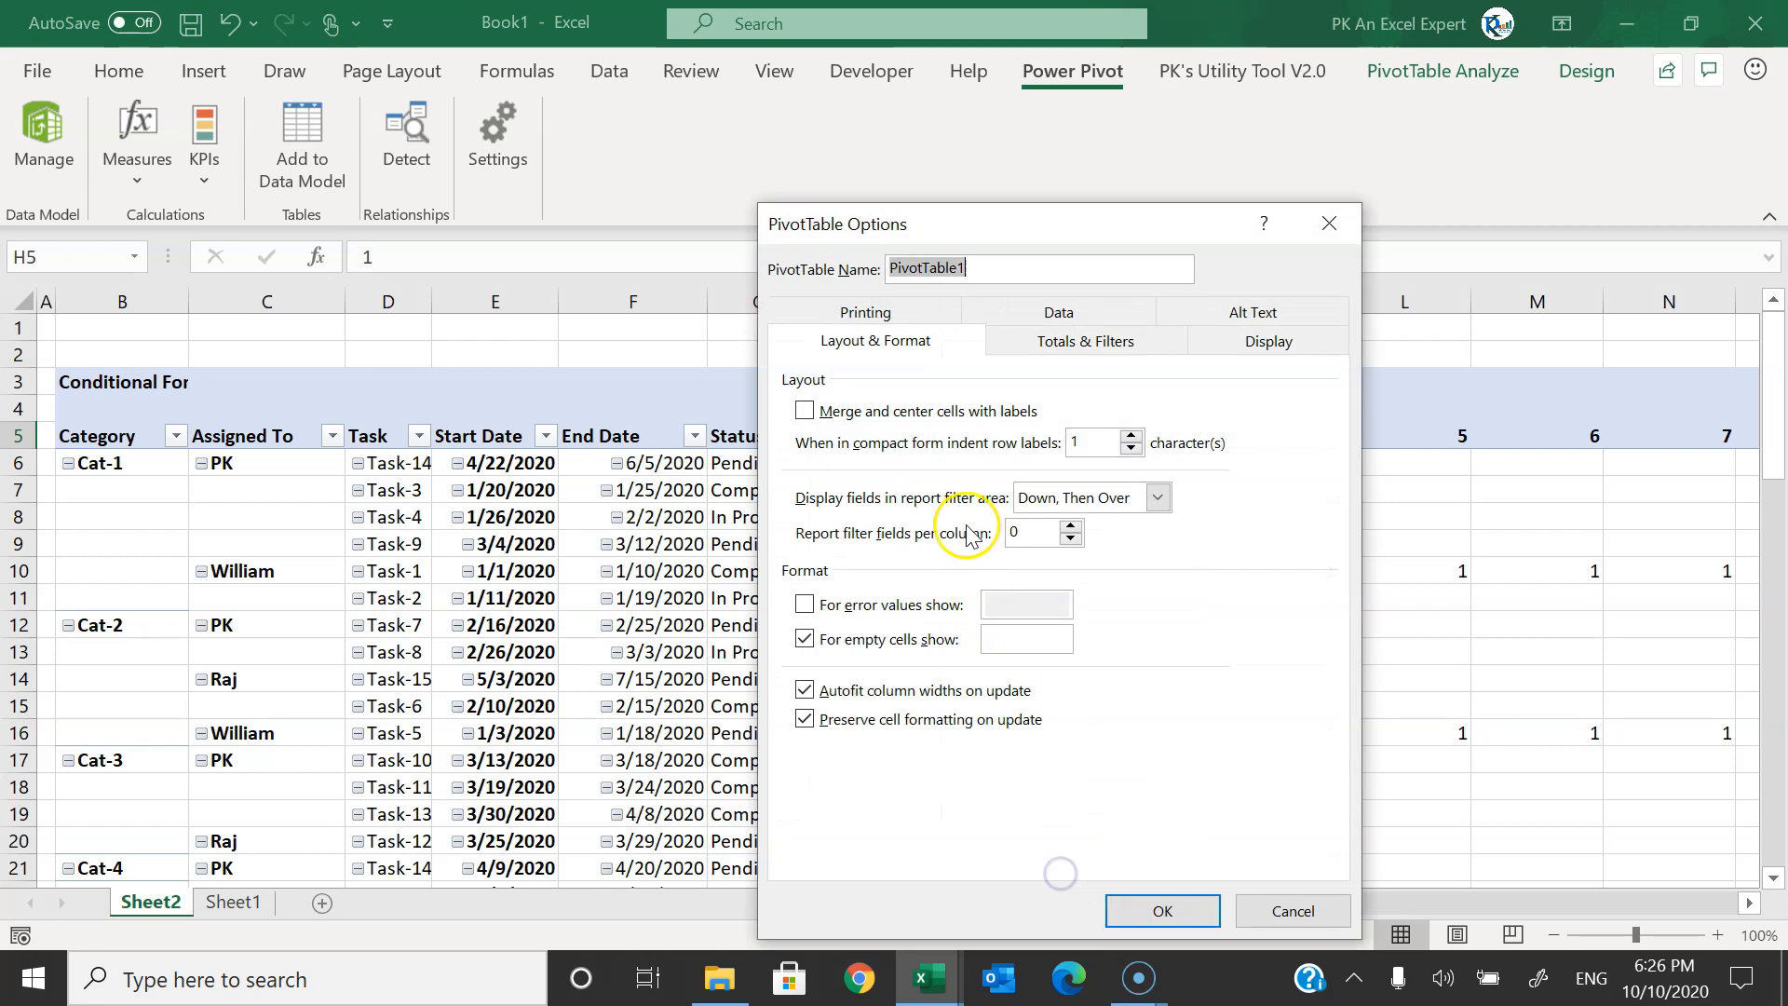
left_click(910, 419)
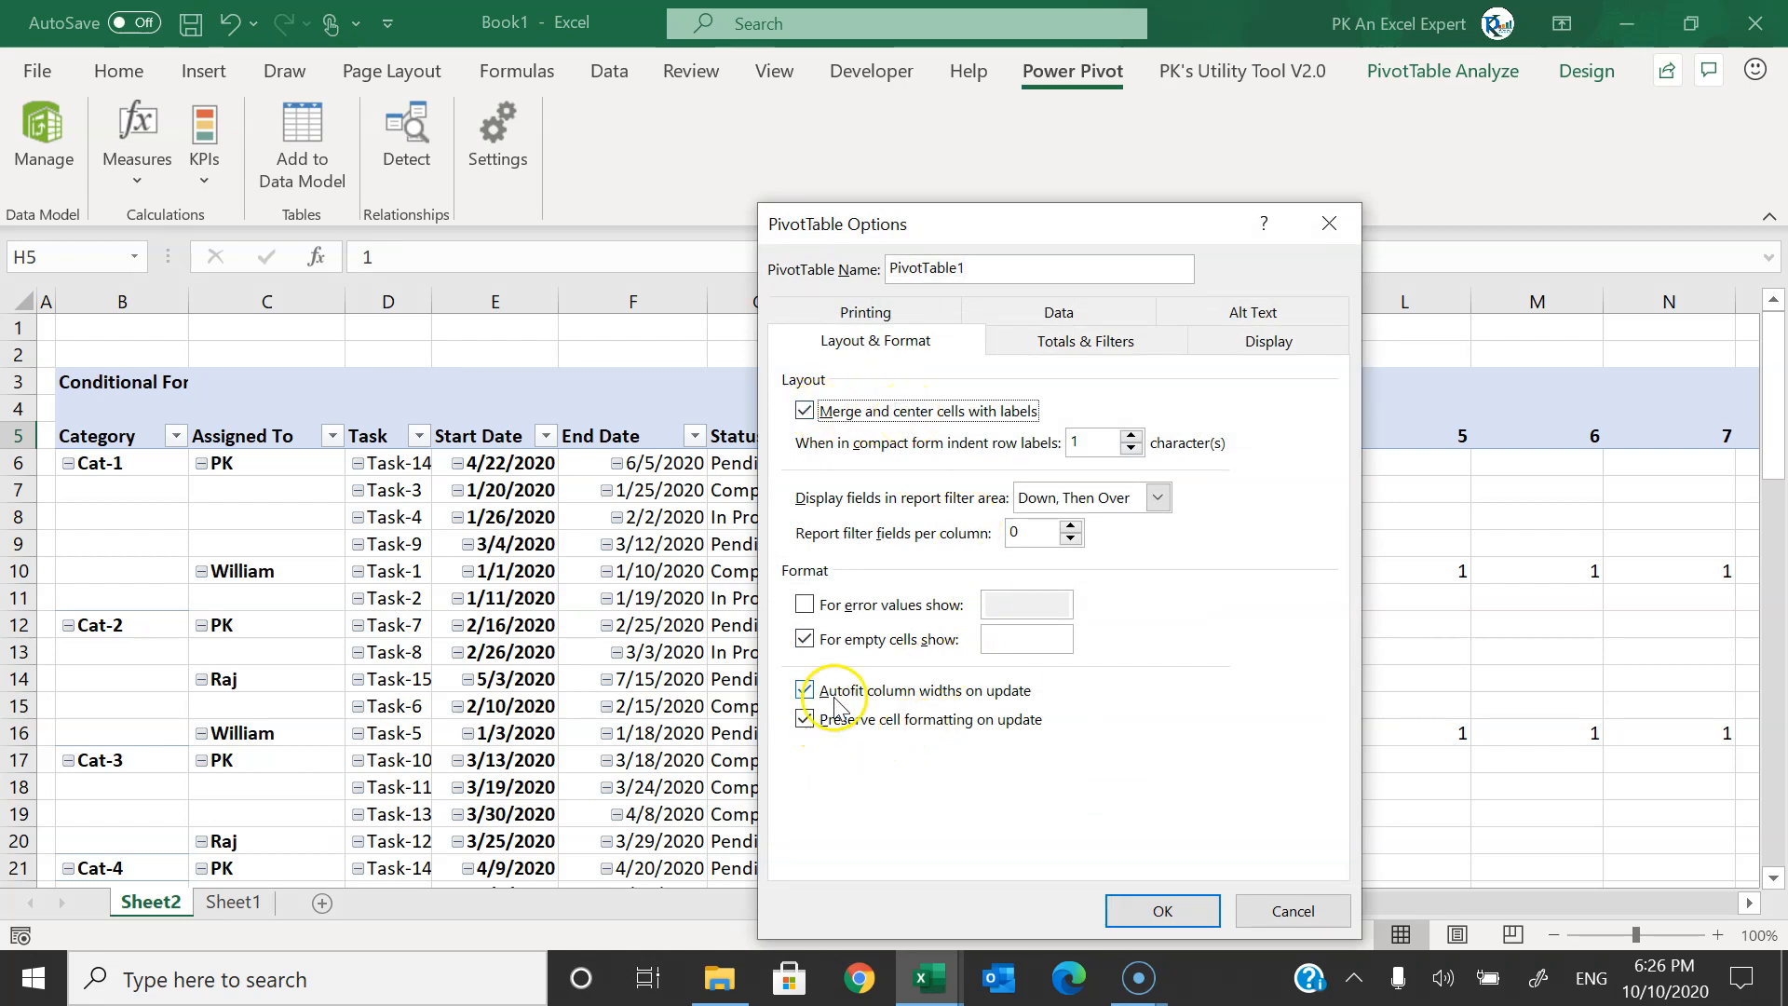
left_click(1004, 693)
left_click(1188, 900)
- Examine the merged category and Assigned To labels and the merged month header above the day columns
left_click(103, 500)
left_click(172, 670)
left_click(131, 798)
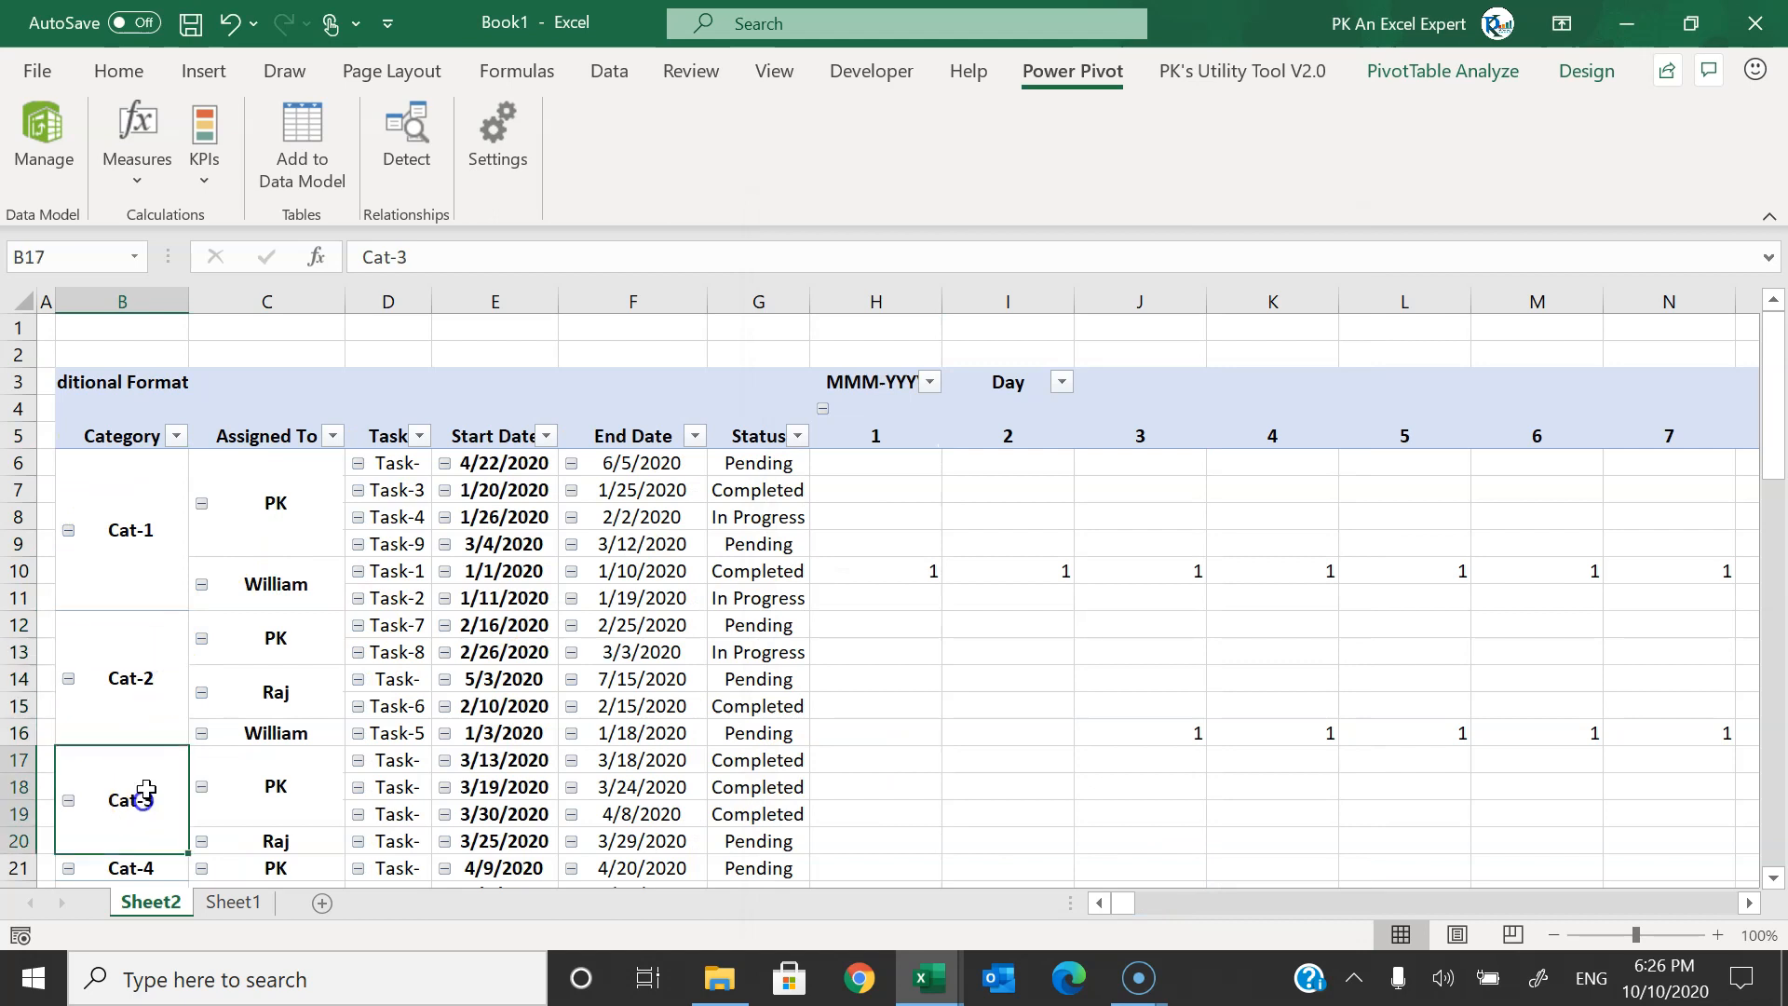
left_click(148, 524)
left_click(139, 663)
left_click(267, 502)
left_click(276, 584)
left_click(1189, 387)
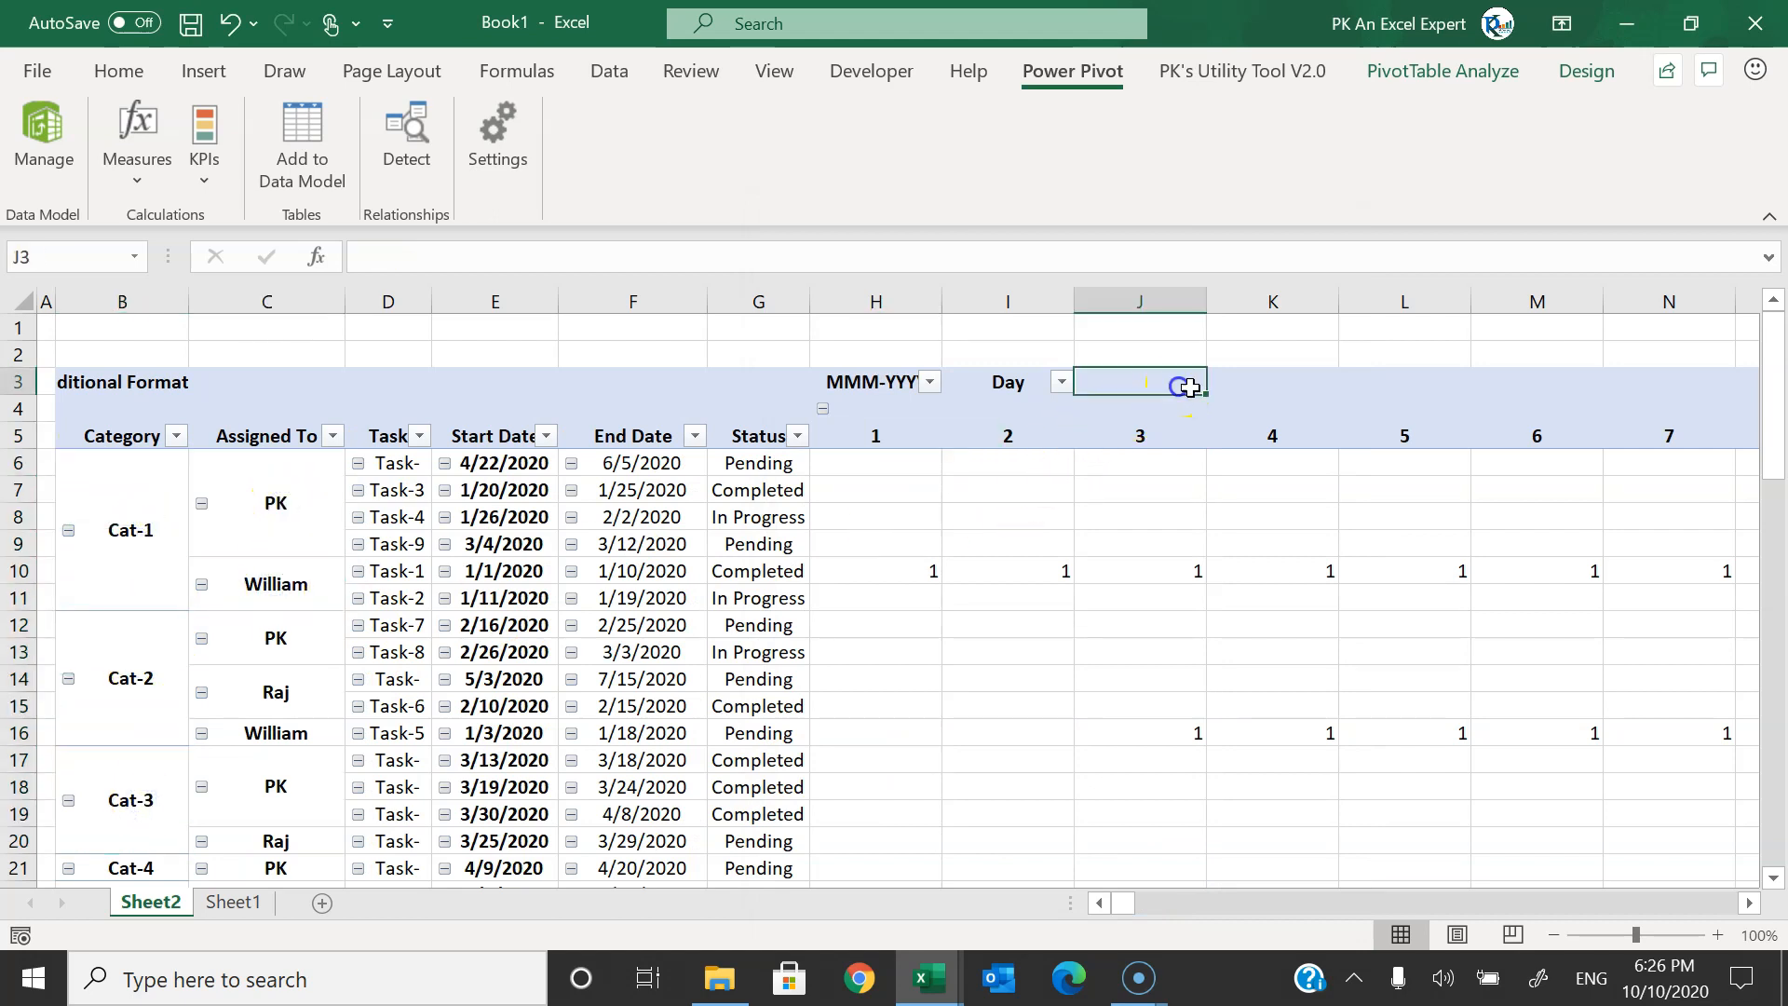
left_click(1339, 386)
left_click(1137, 407)
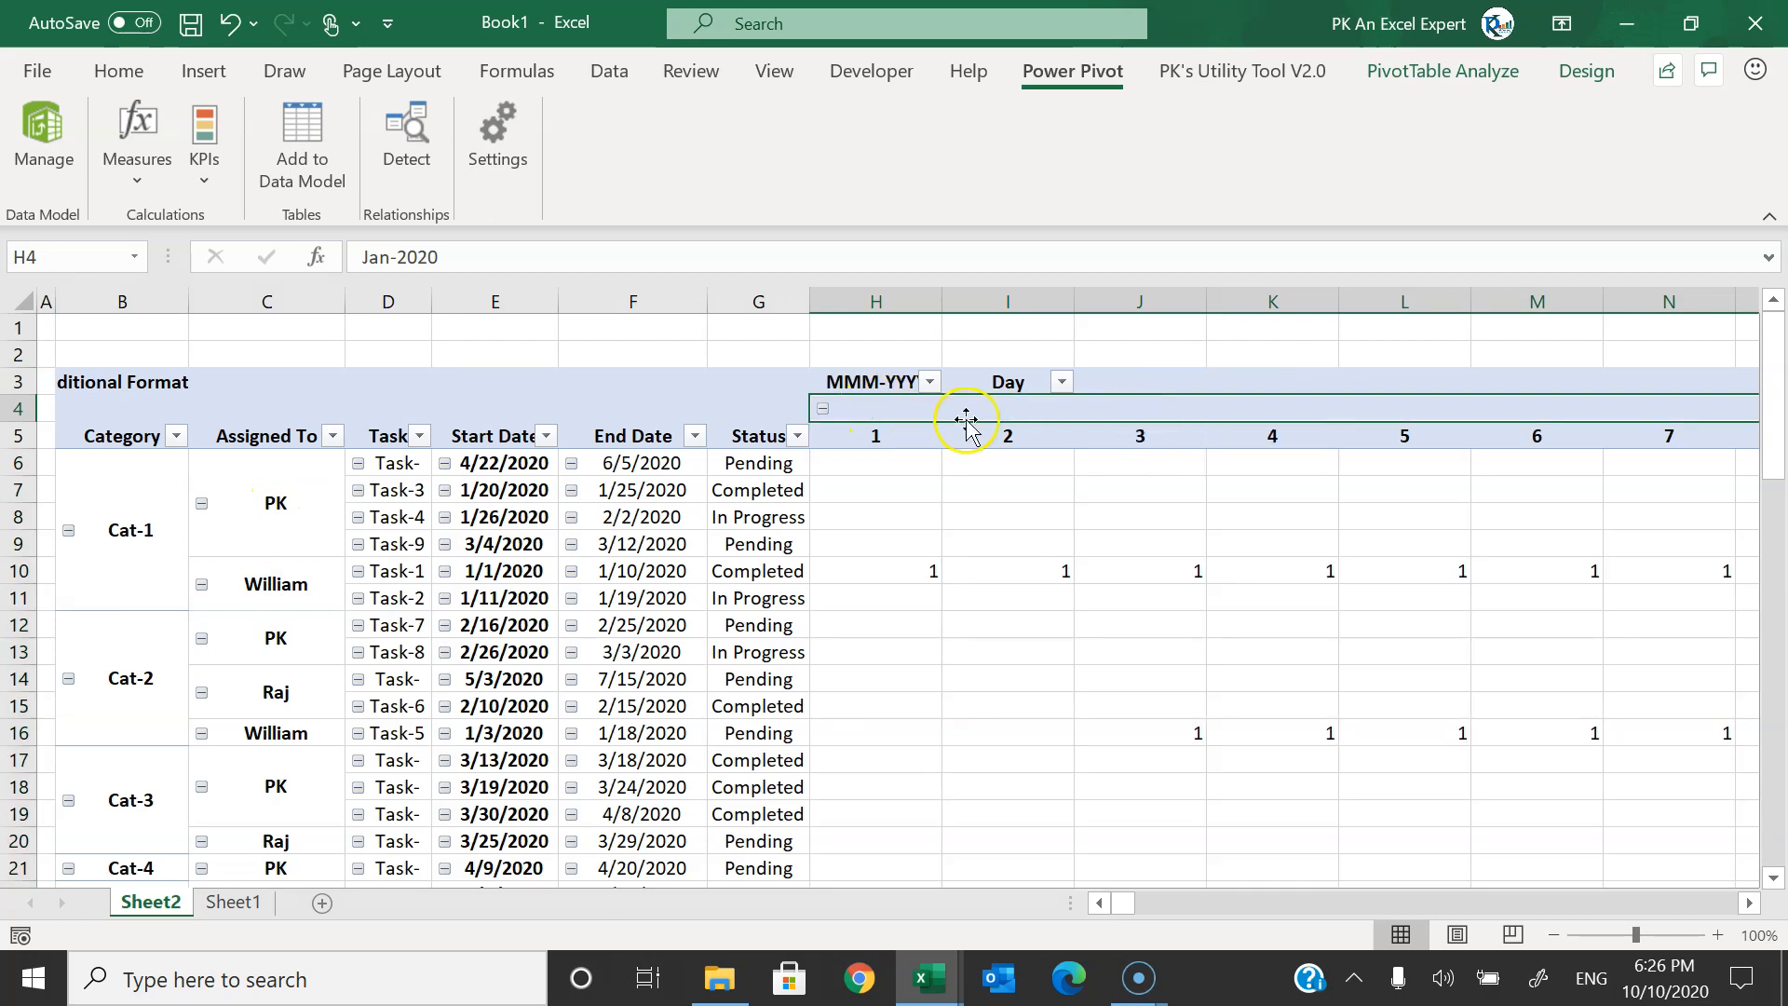
key("Down")
key("Right")
key("Left")
- Undo the last change and autofit column J, which holds day 3, to its contents
left_click(1175, 440)
key("ctrl+z")
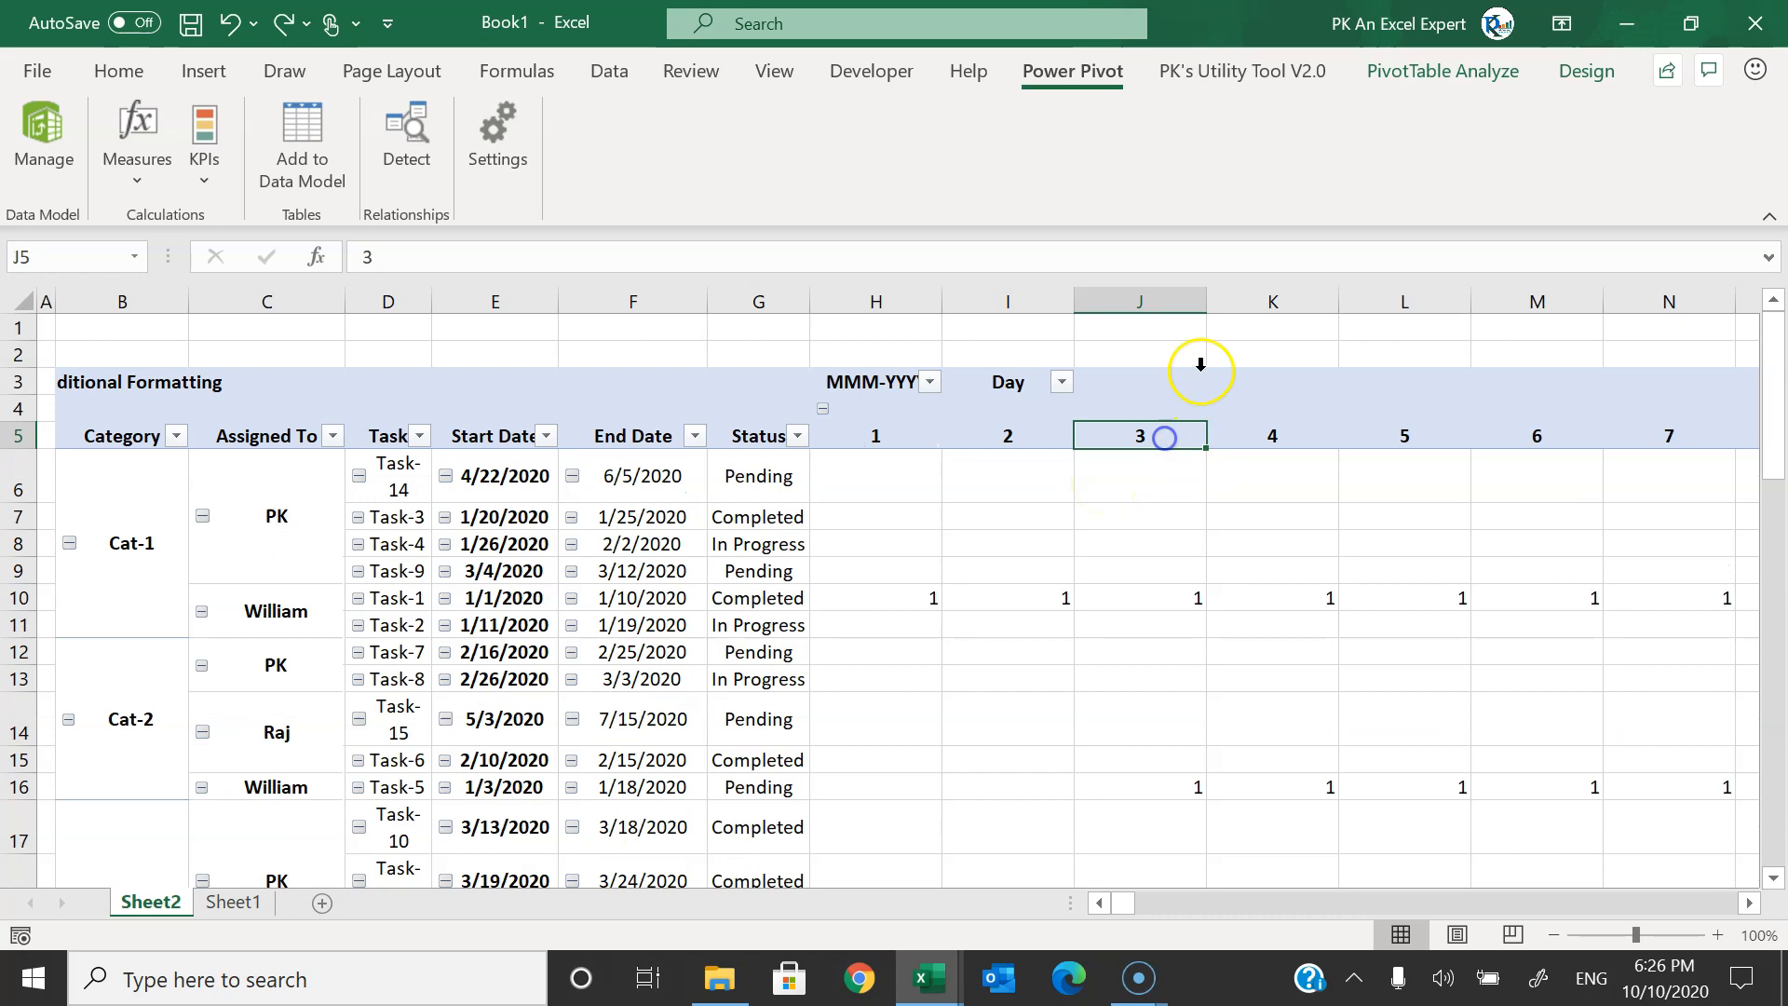
left_click(1208, 299)
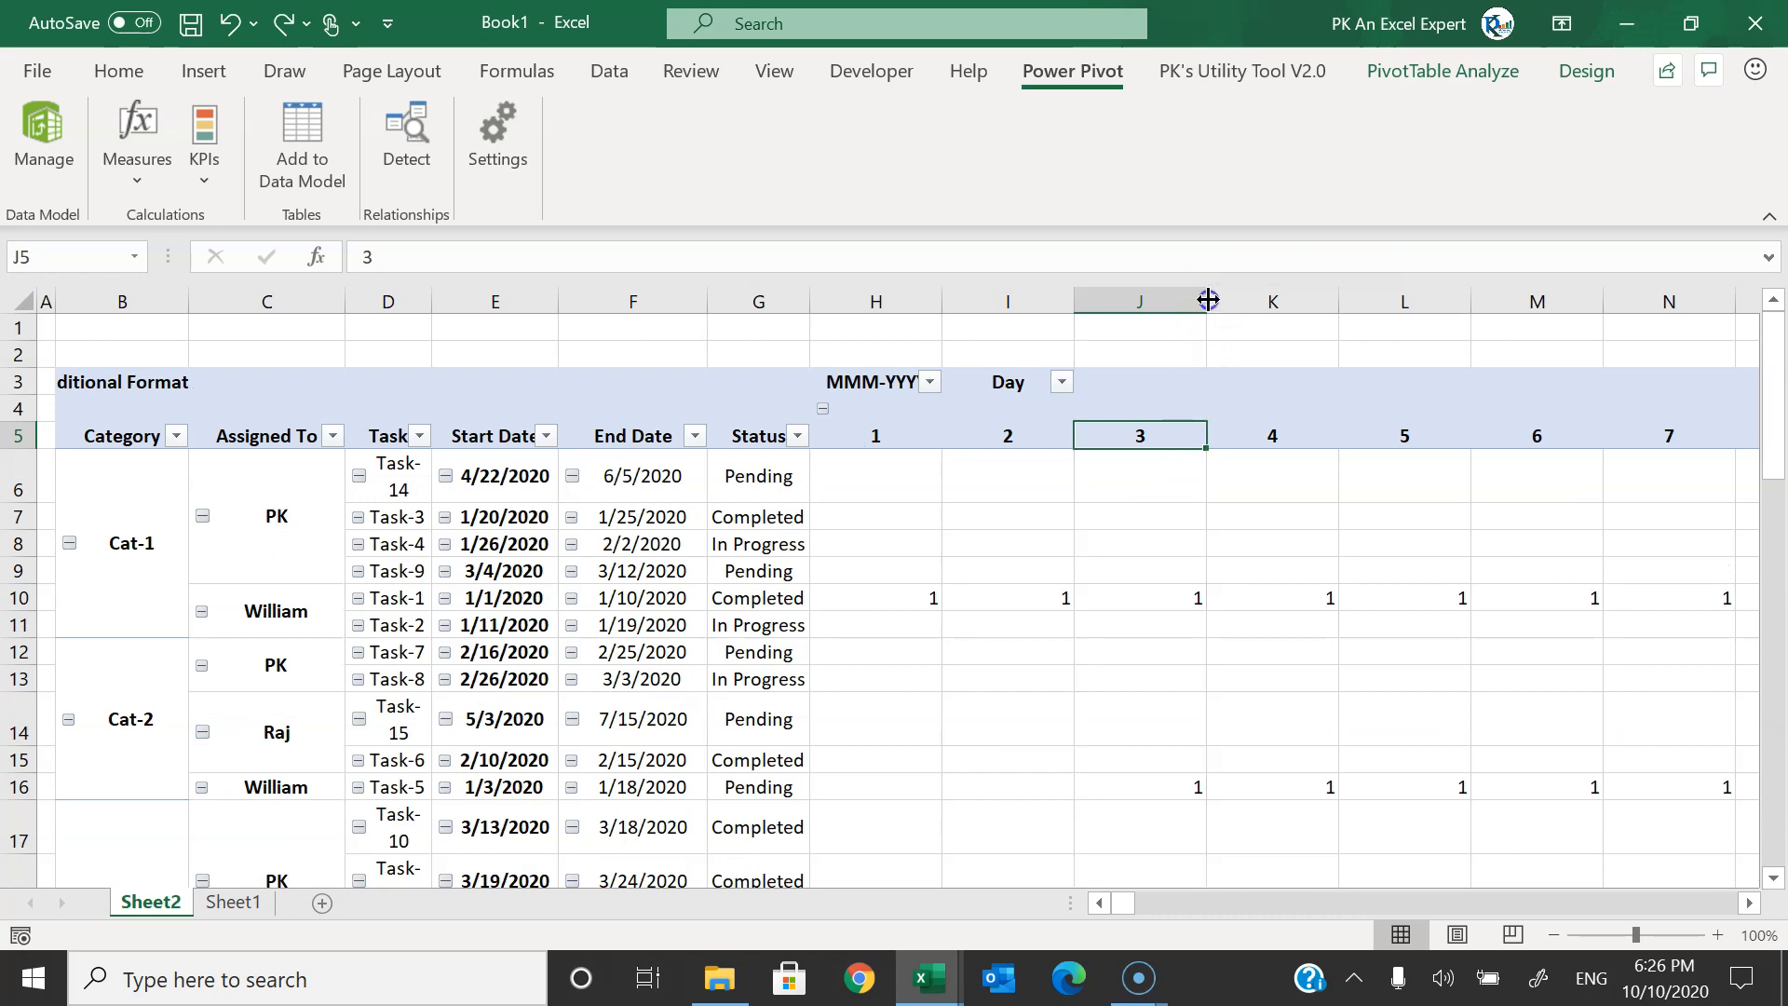
double_click(1208, 299)
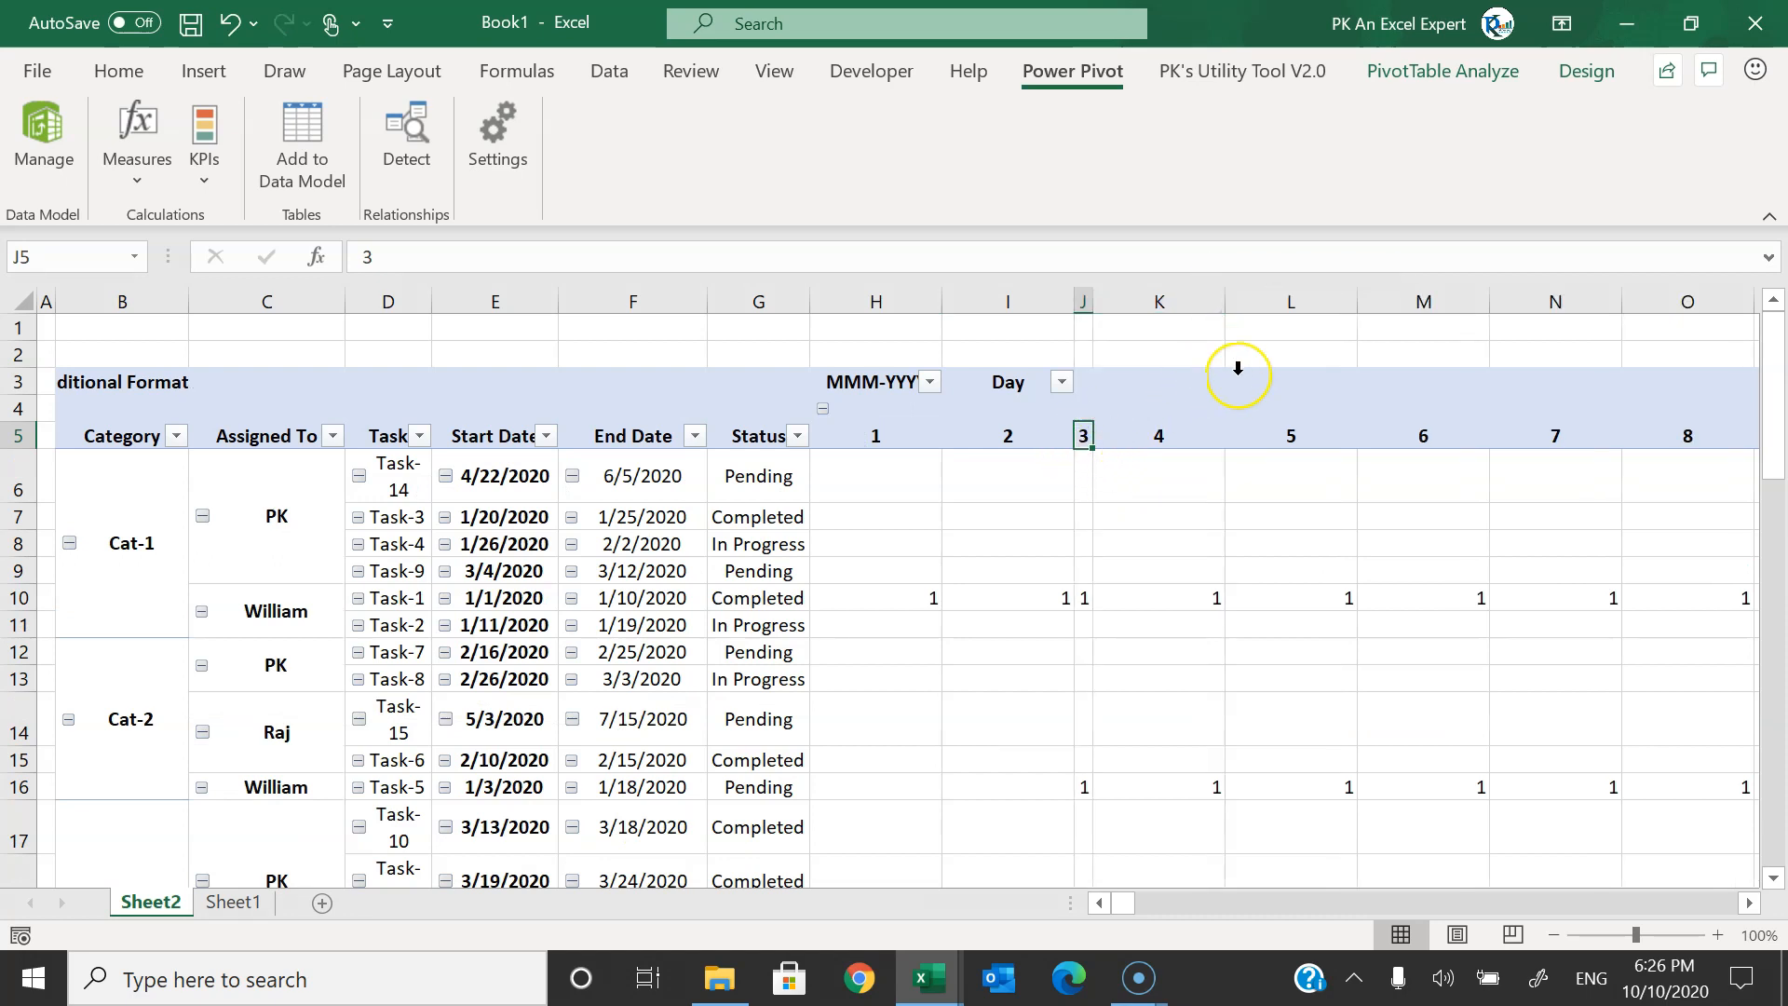
- Copy the empty cell J2 above the day 3 column and go to H2 as the paste destination
key("Up")
key("Up")
key("Up")
key("Up")
key("Down")
key("ctrl+c")
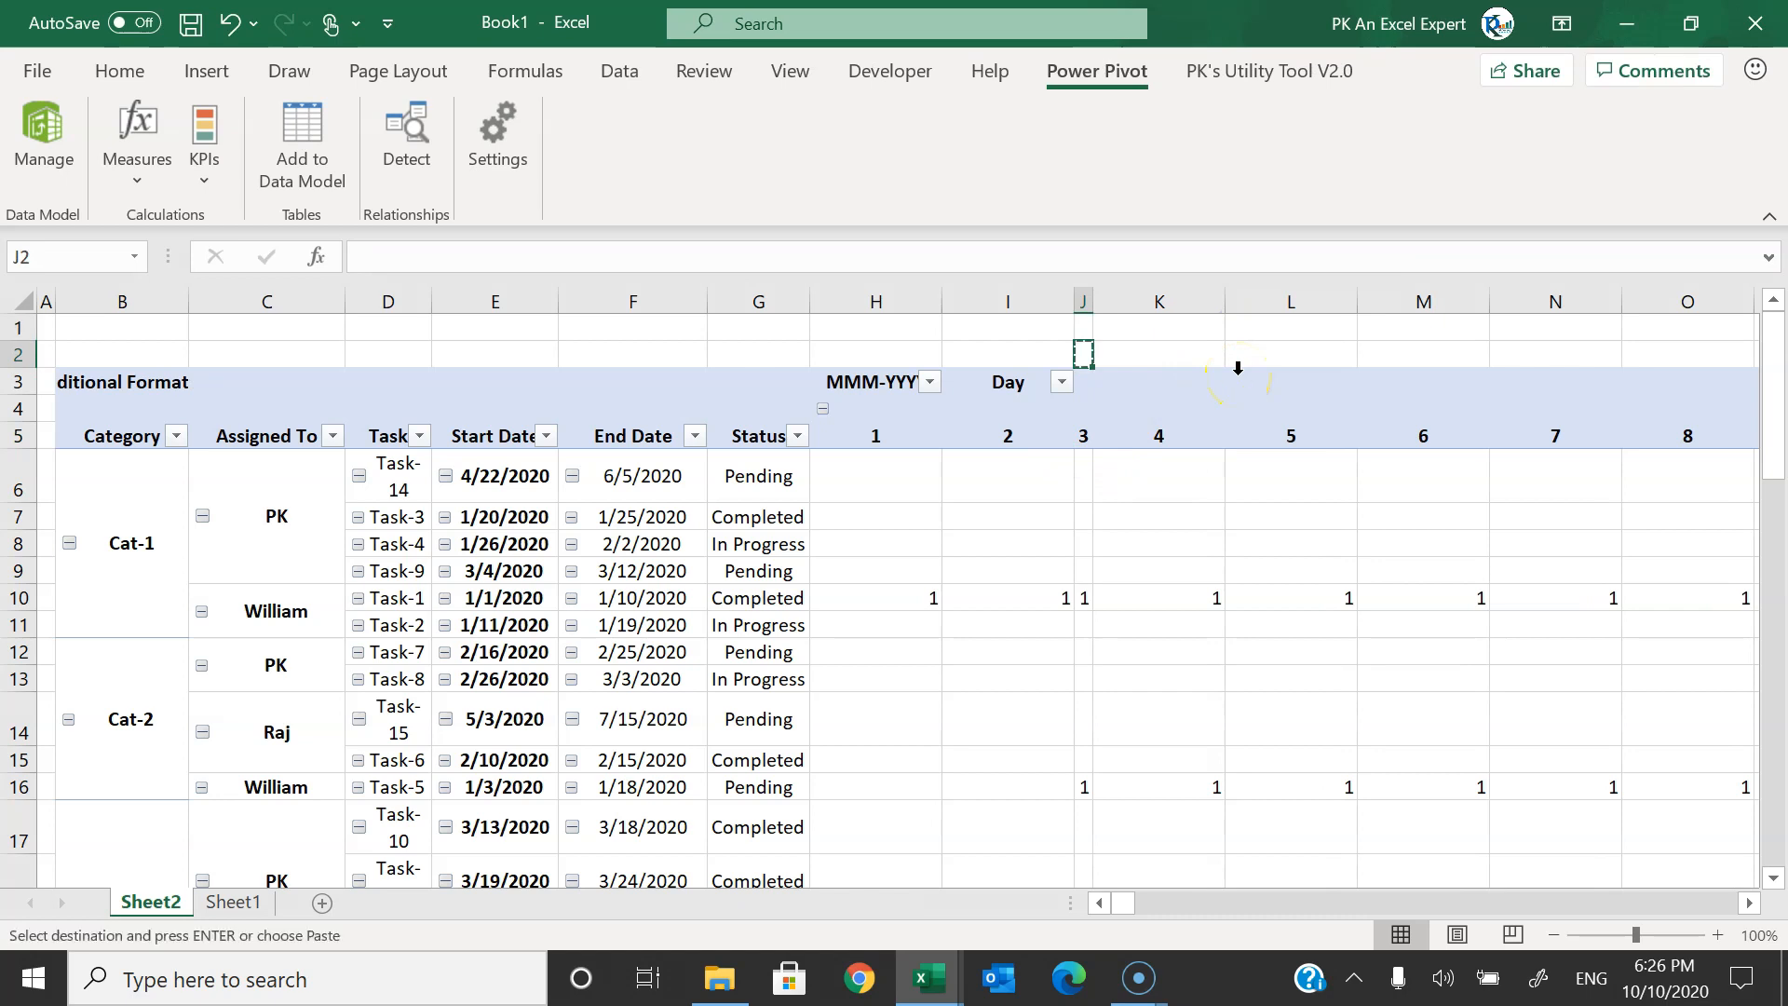
key("Left")
key("Left")
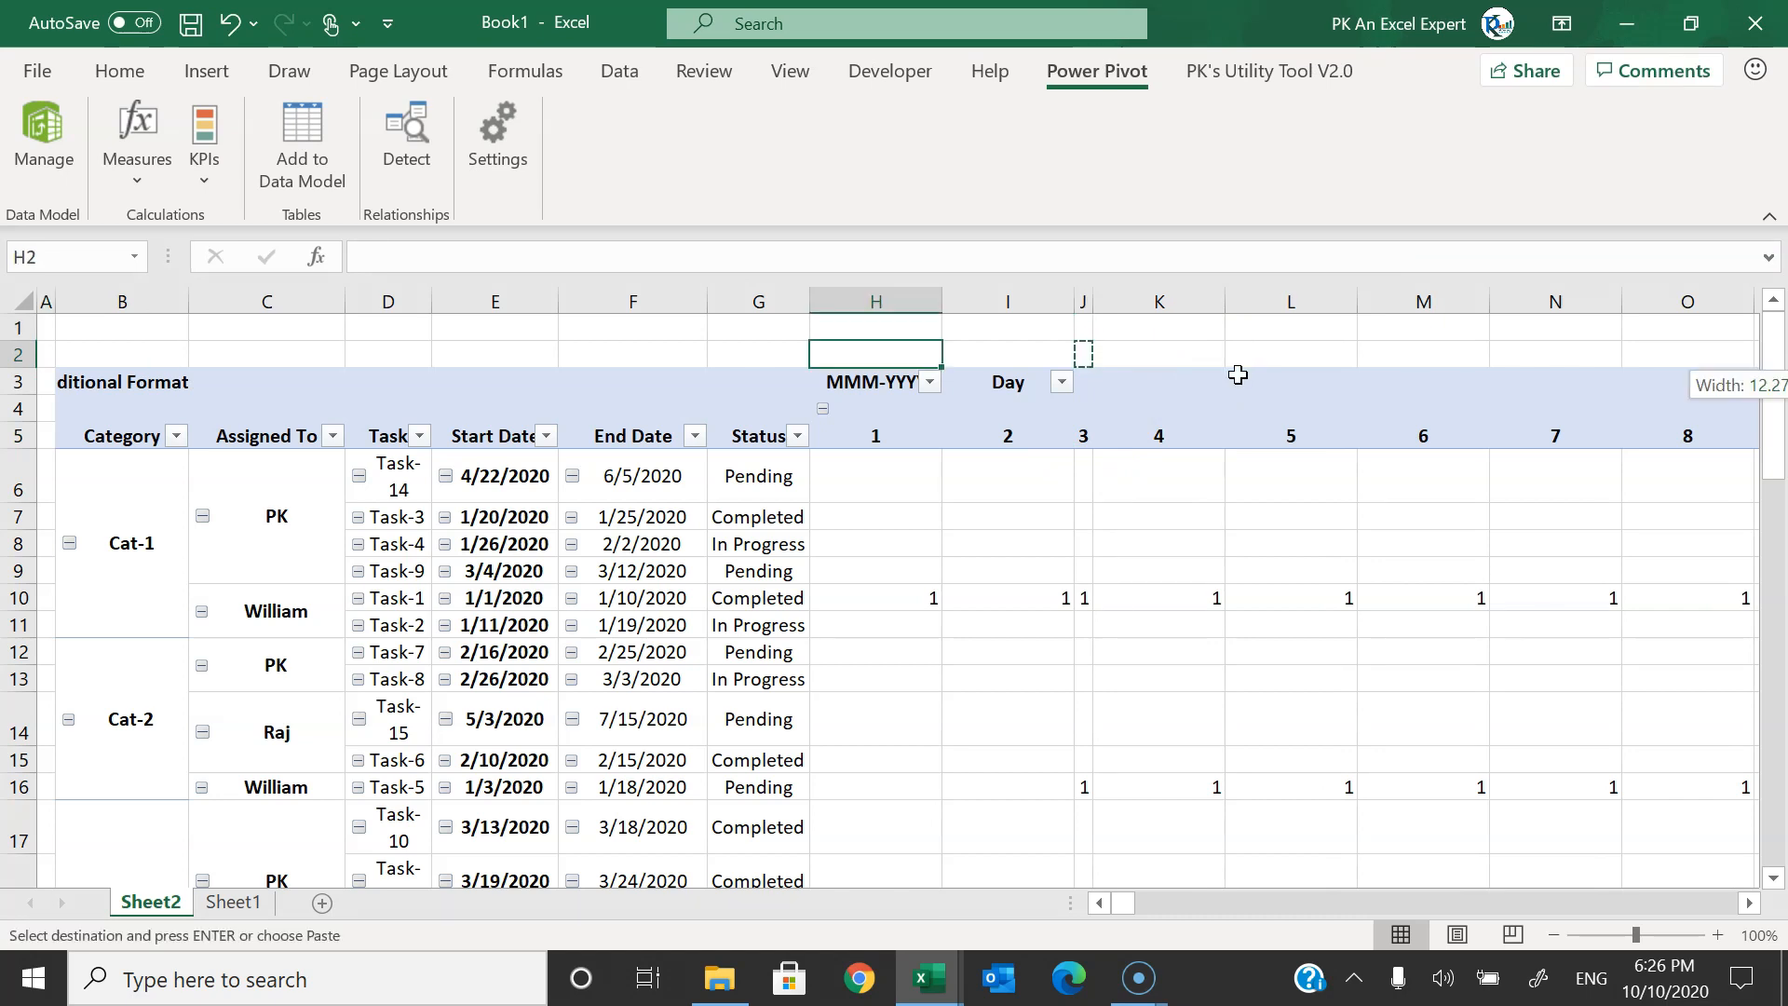
- Paste only the copied cell's column width across row 2 from column H to the last column
key("ctrl+shift+Right")
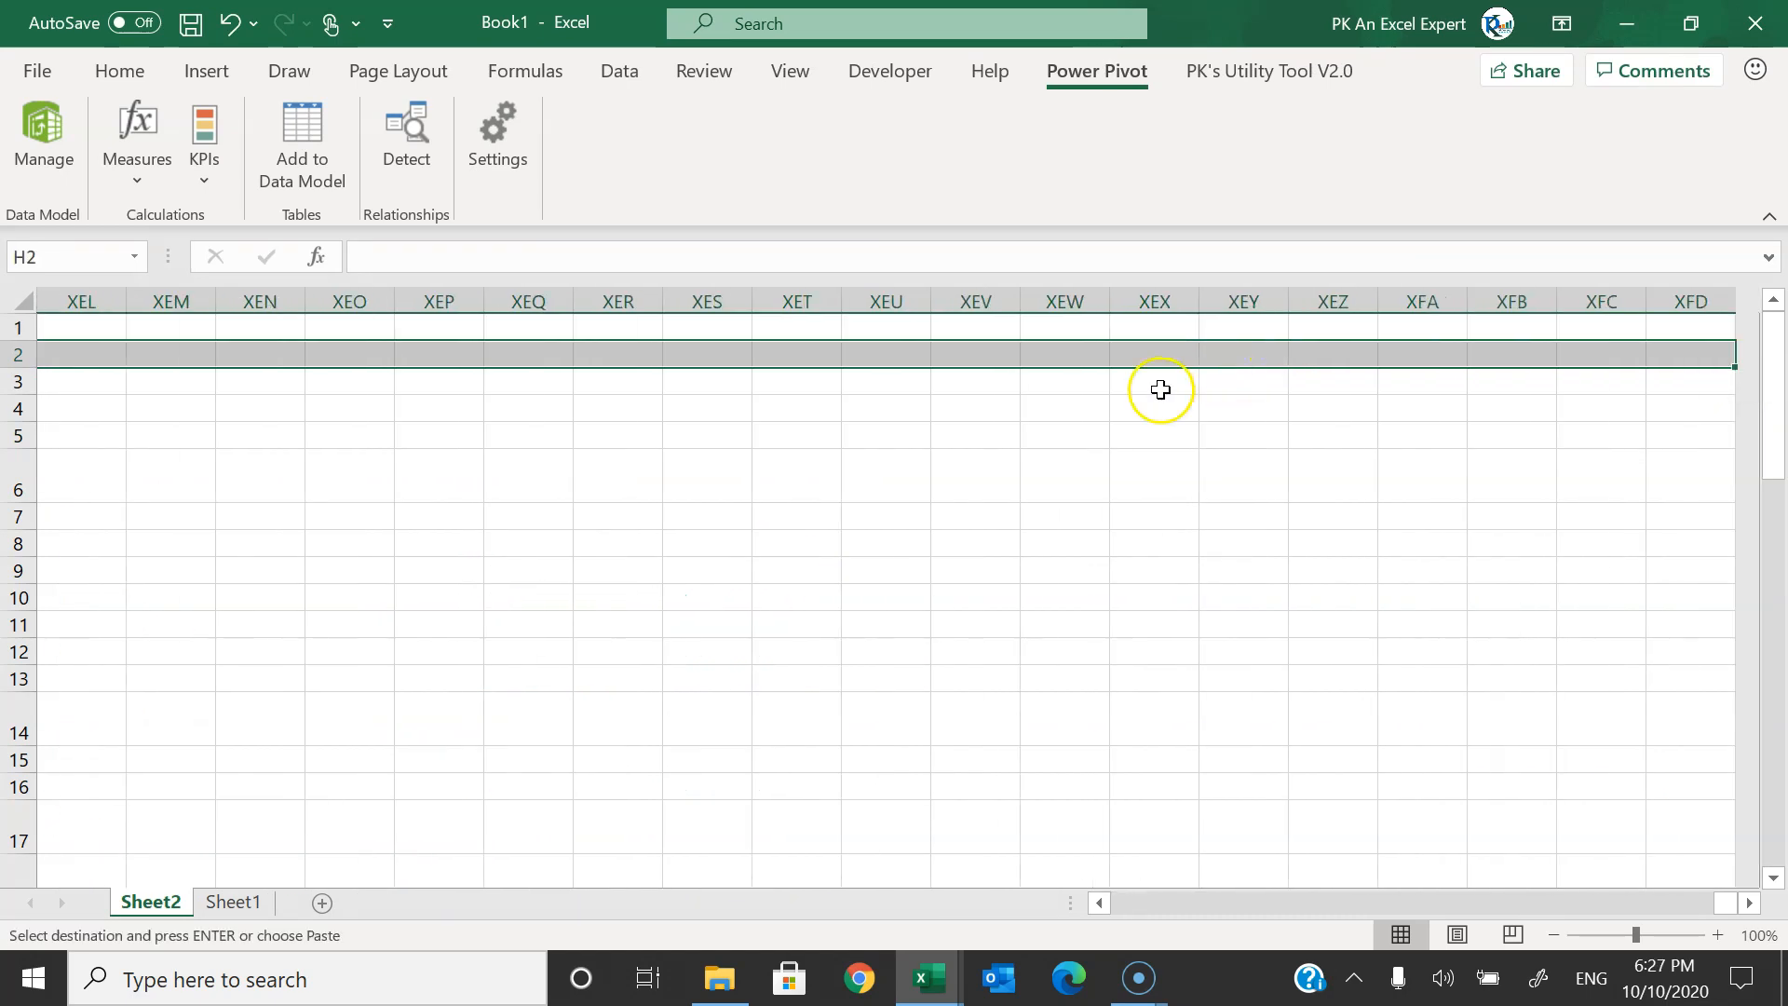
key("alt+e")
key("s")
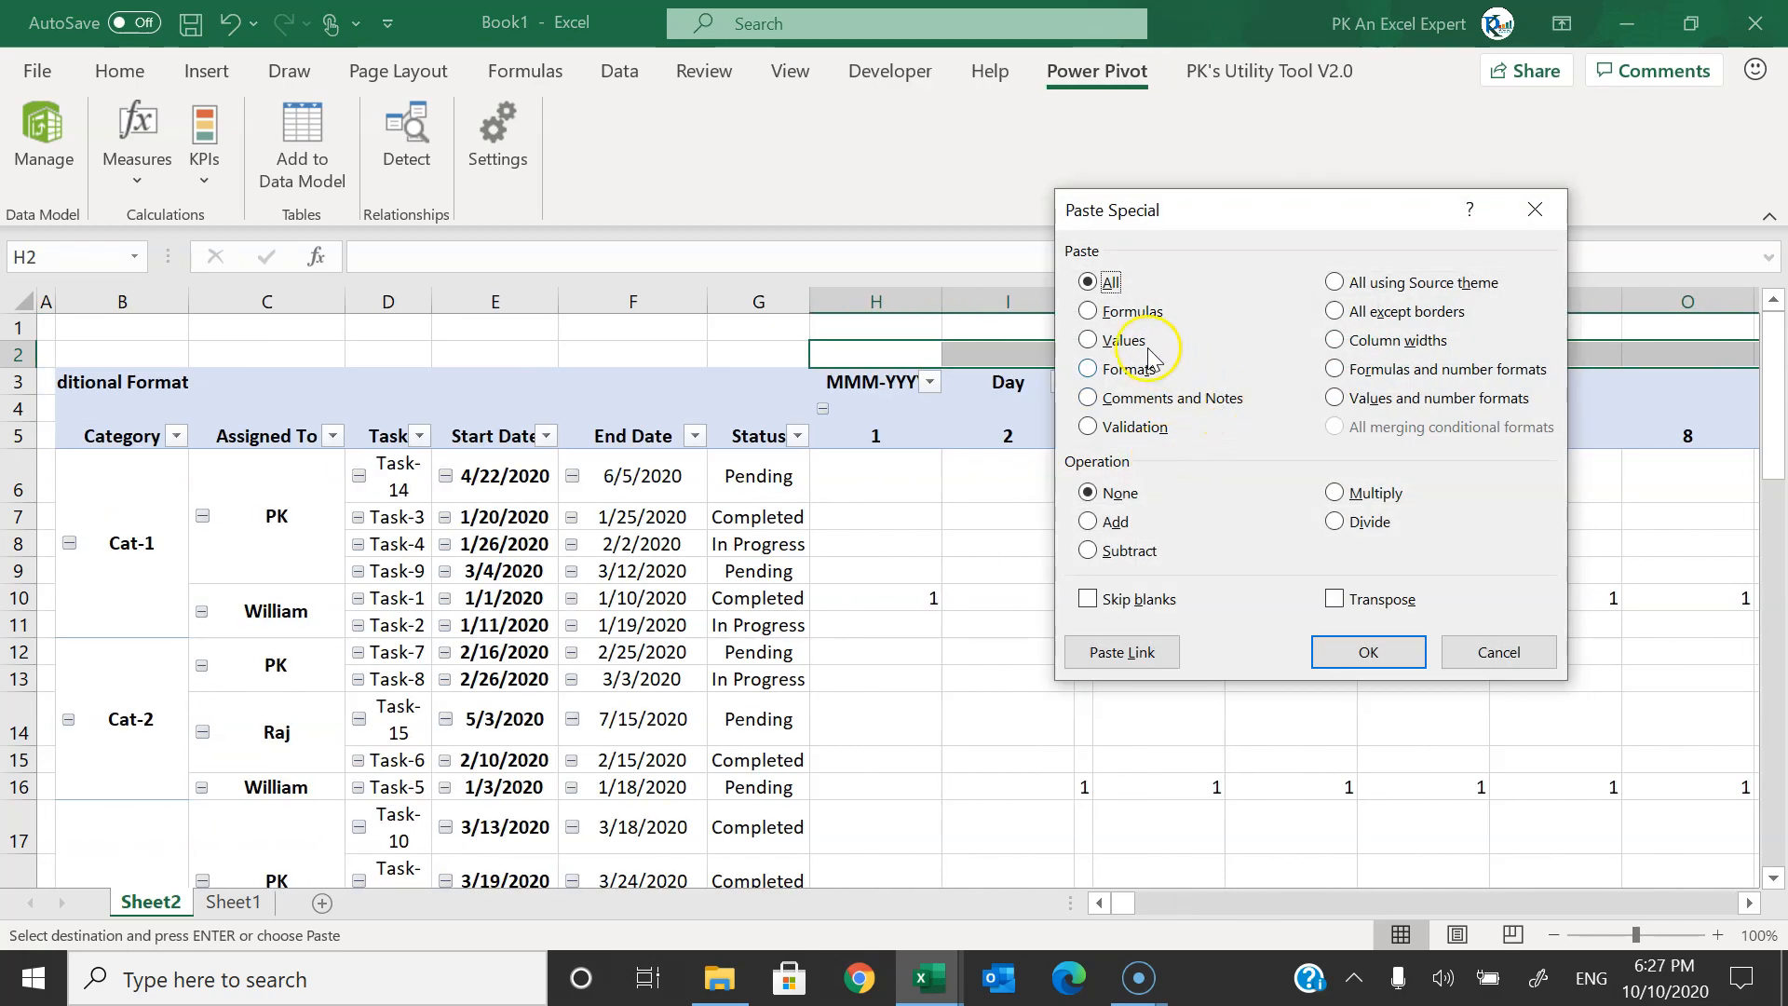
left_click(1352, 340)
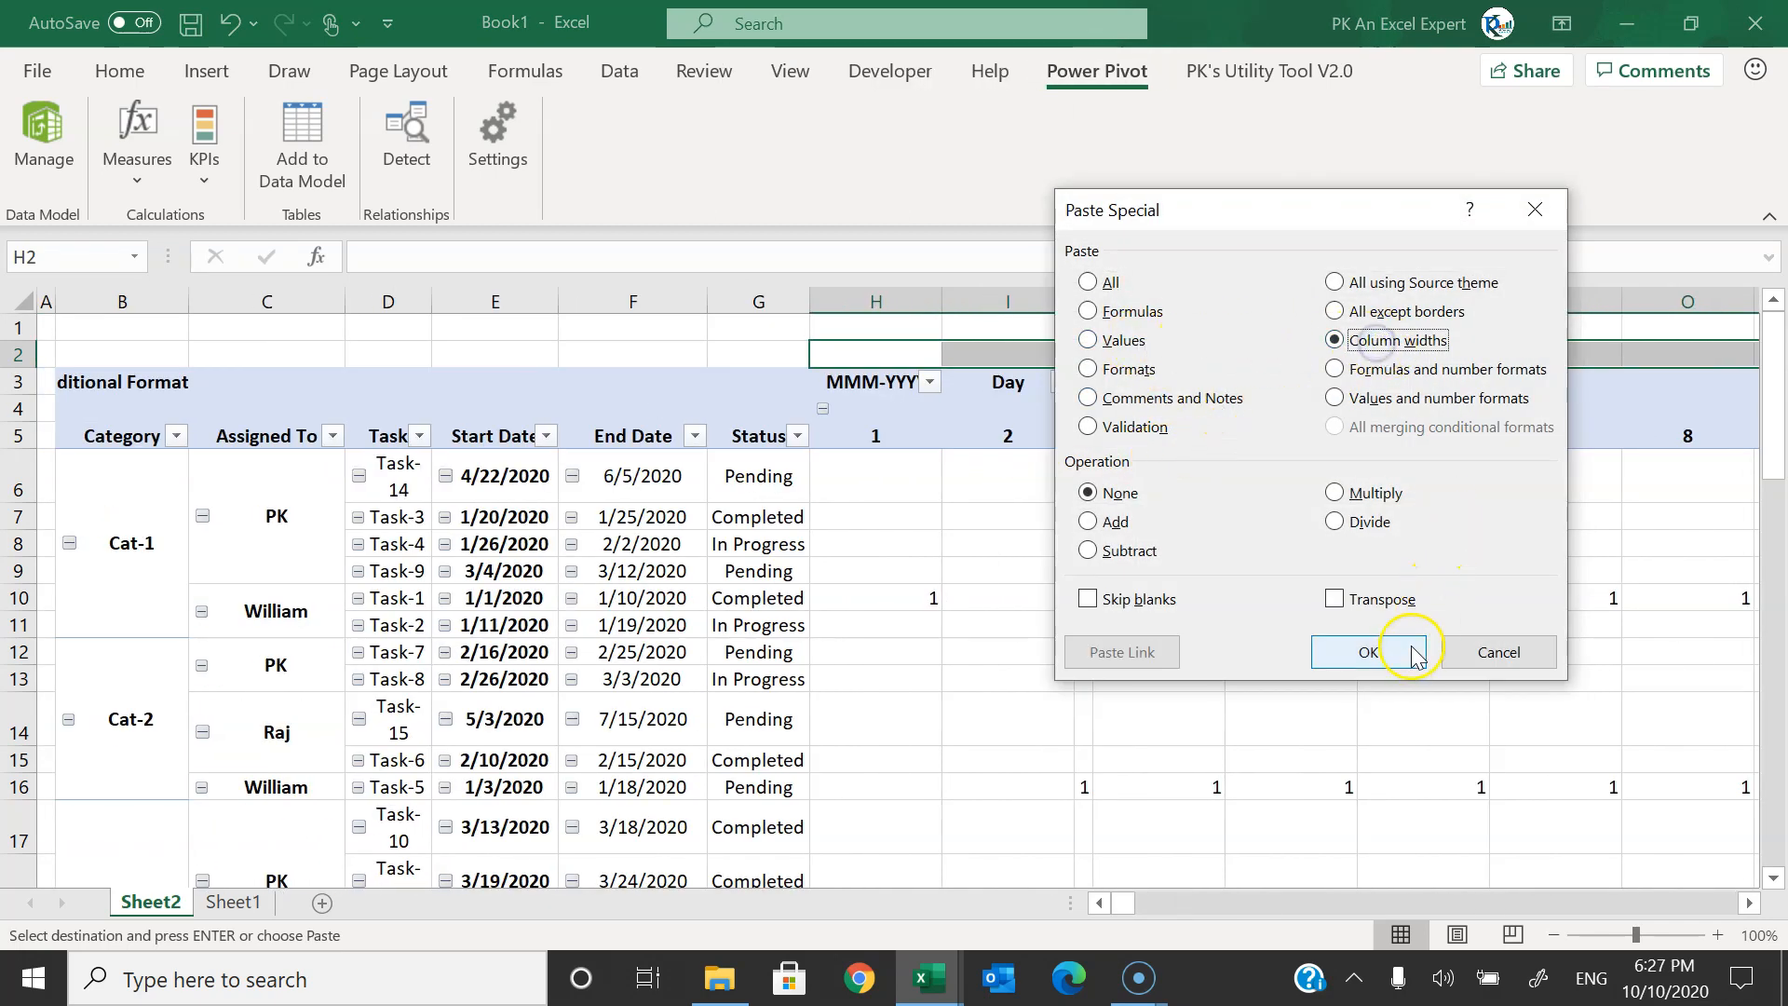
left_click(1368, 652)
- AutoFit column Q to the day 10 header in cell Q5
left_click(1024, 436)
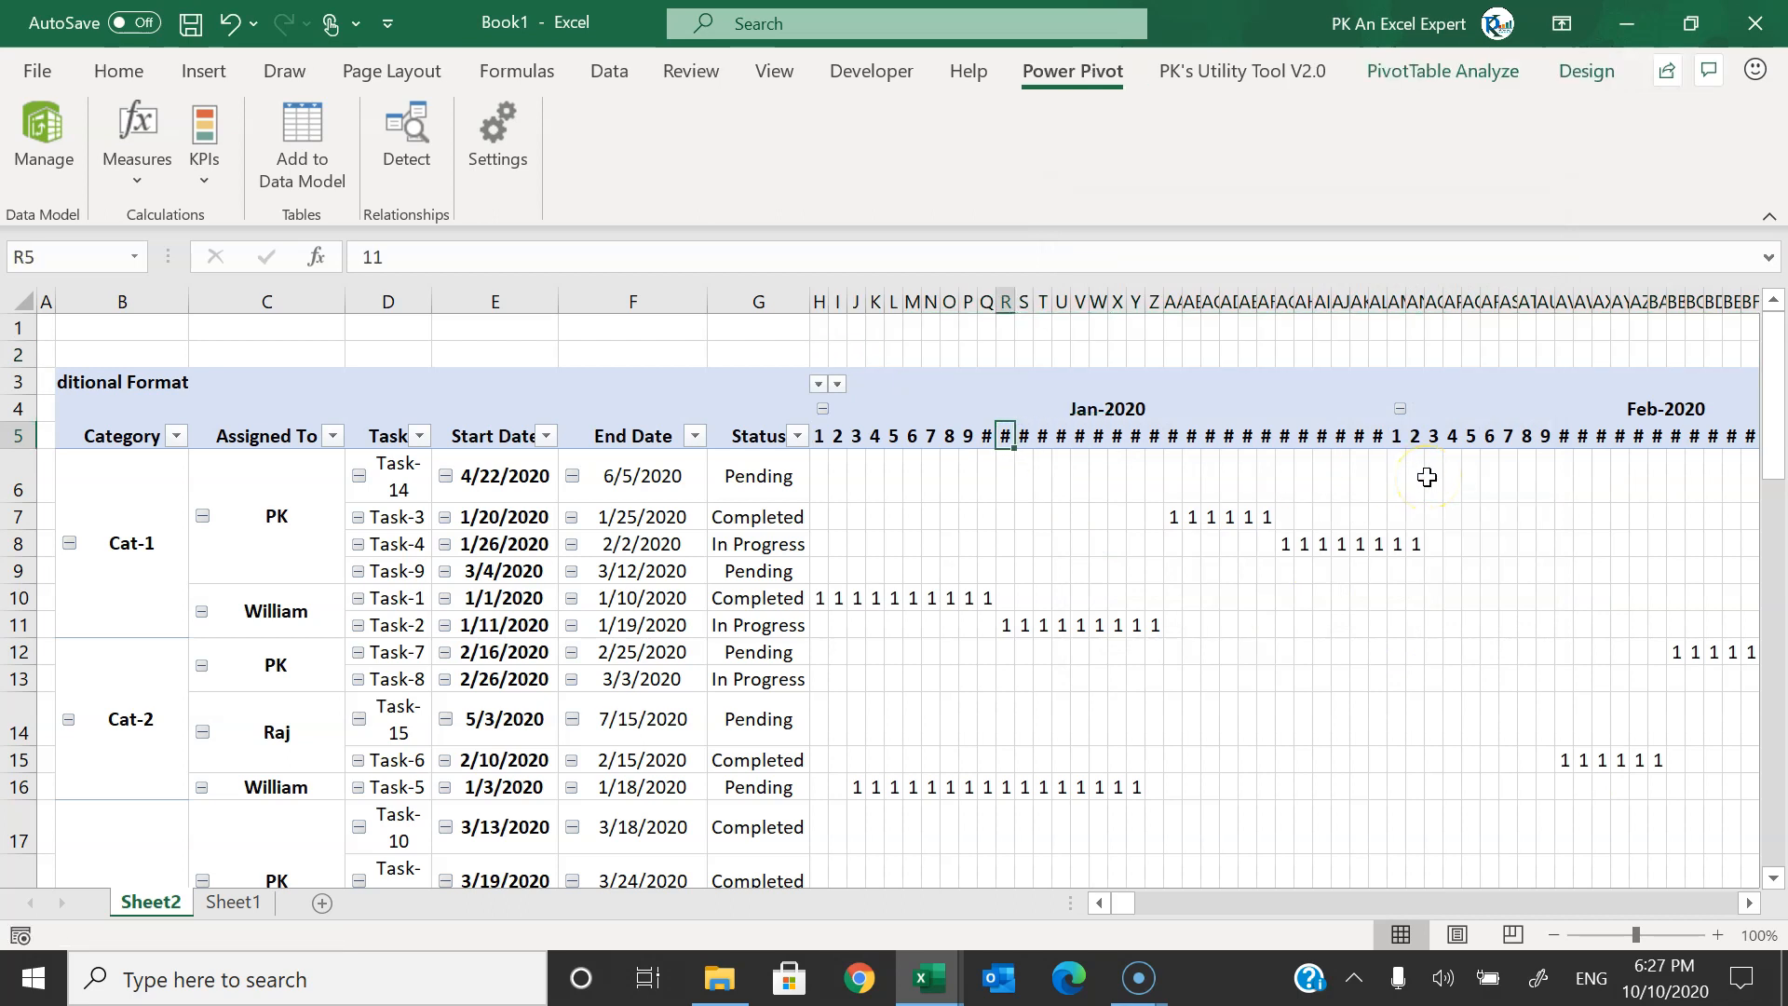
key("Right")
key("Right")
key("Left")
key("Left")
key("Left")
key("Left")
key("Left")
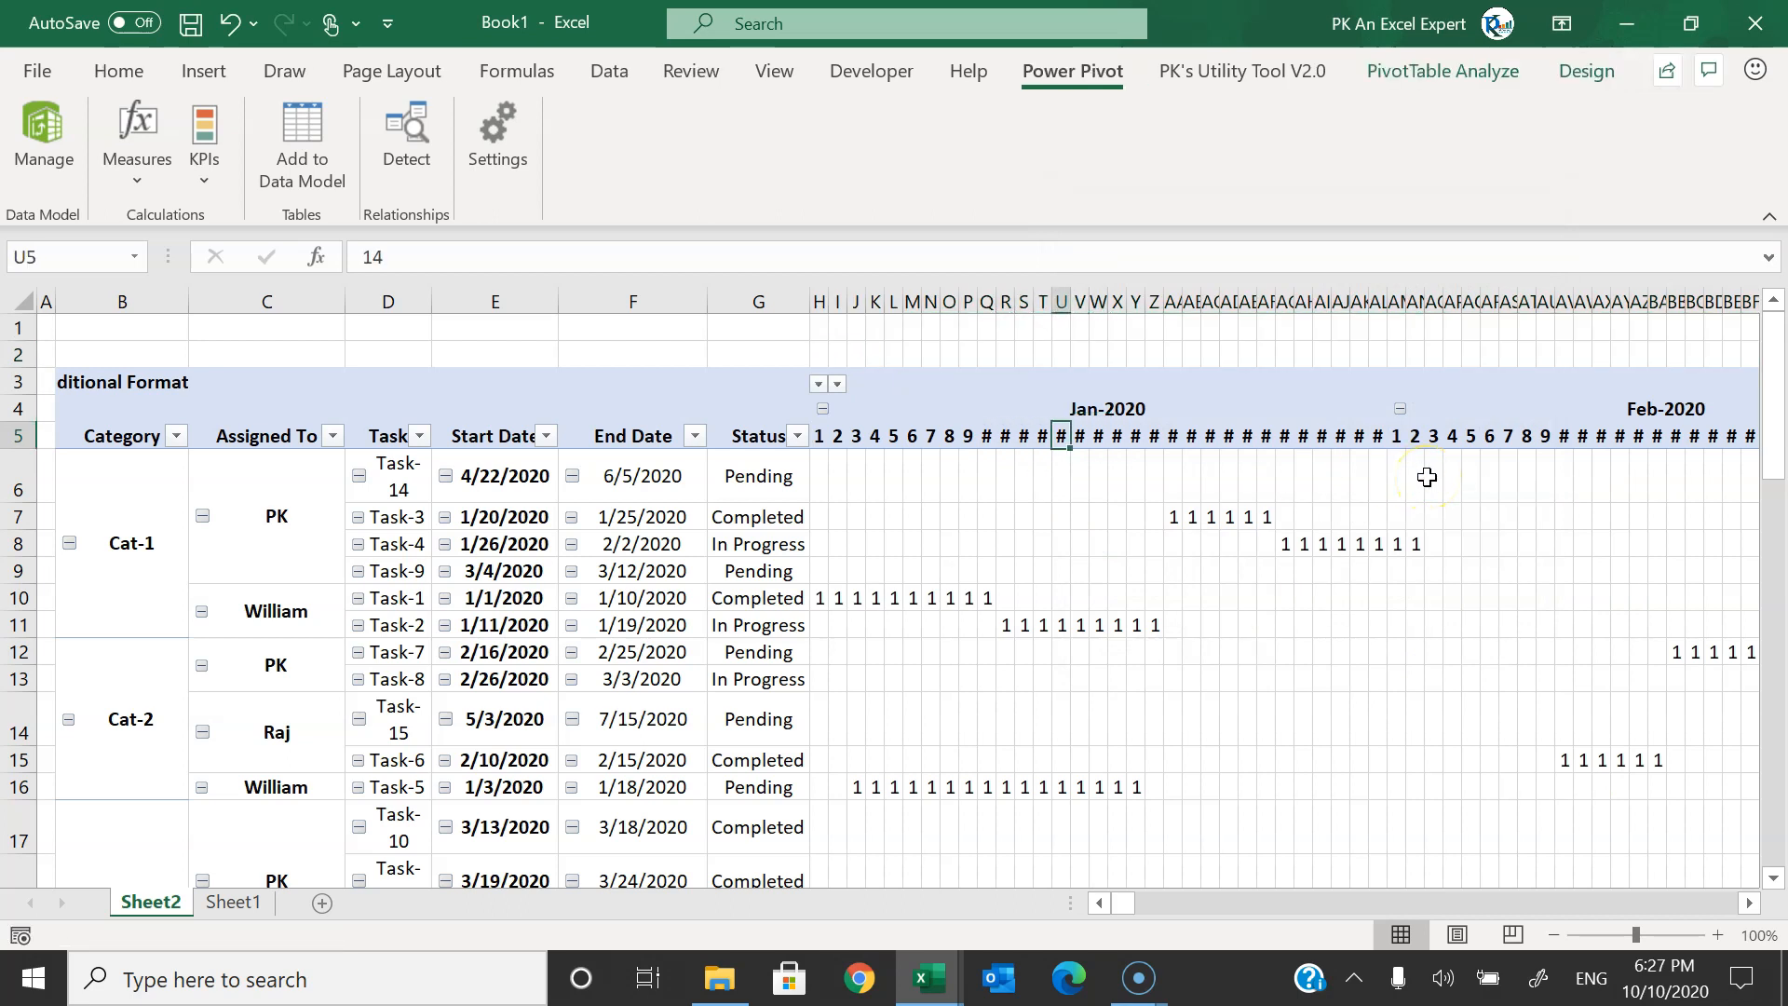
key("Left")
key("Left")
key("alt+o")
key("c")
key("a")
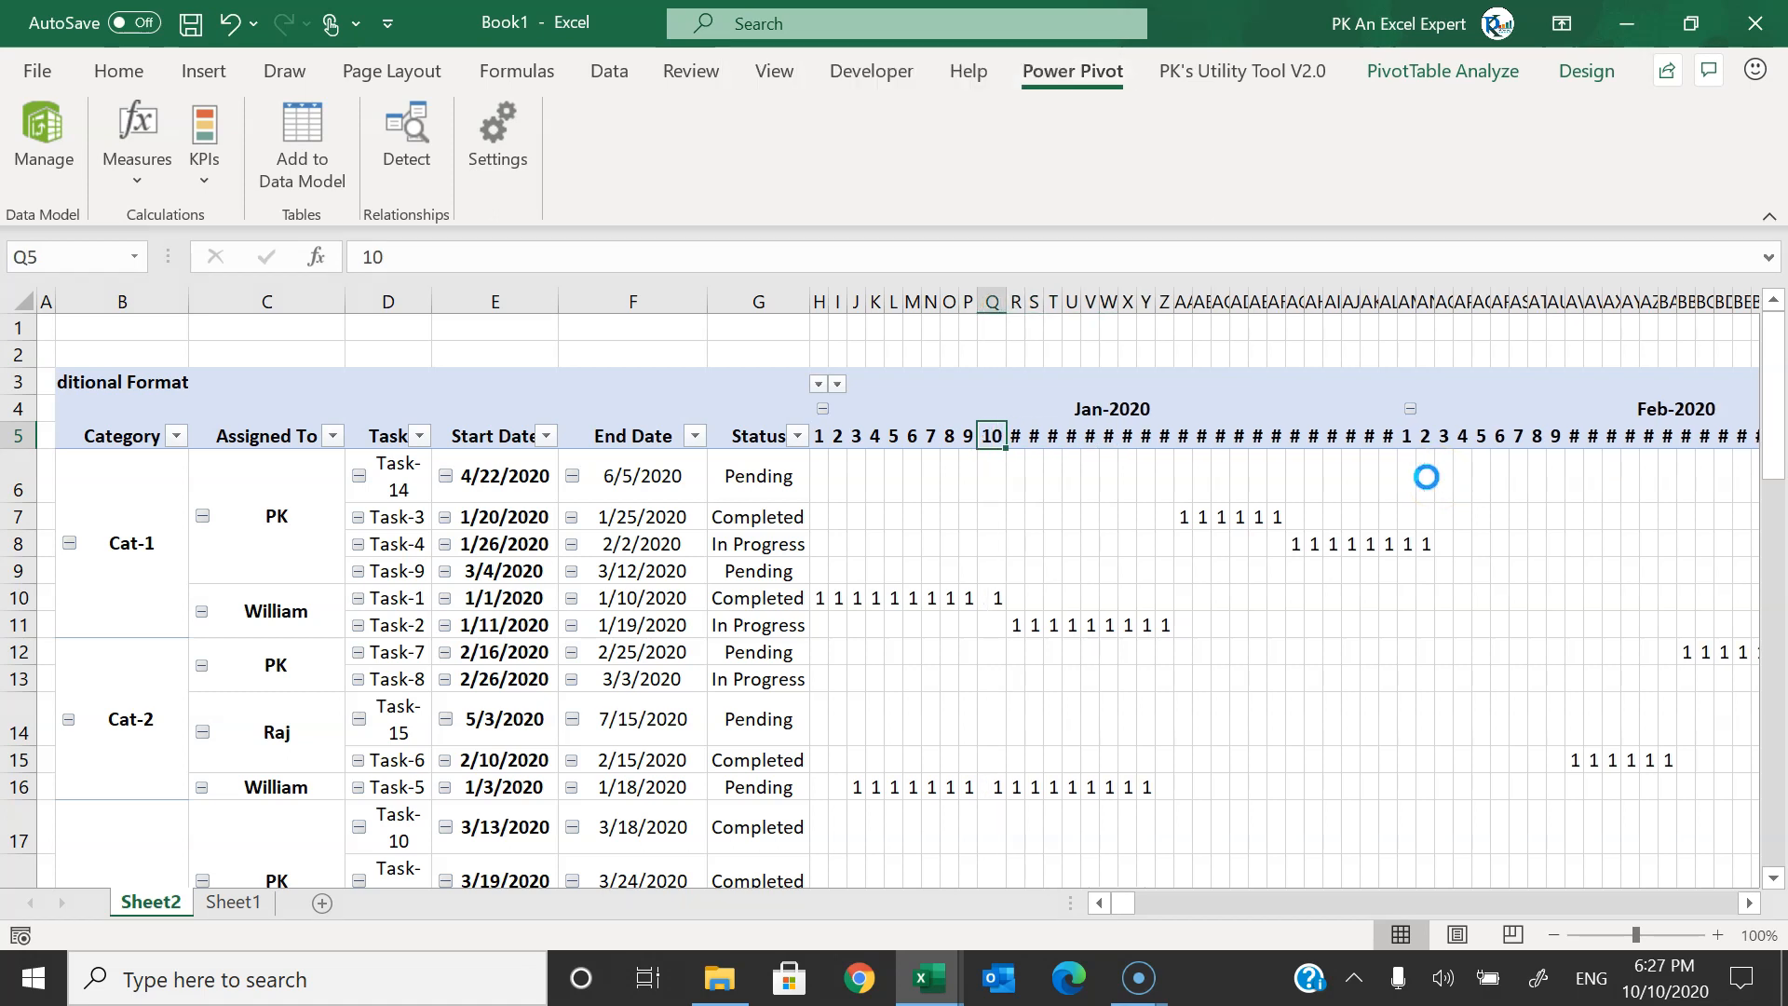
- Copy cell Q5 and paste only its column width onto all columns from H to the sheet's end
key("ctrl+c")
key("Up")
key("Up")
key("Up")
key("Up")
key("Left")
key("Left")
key("Left")
key("Left")
key("Left")
key("Left")
key("Left")
key("Down")
key("Left")
key("Left")
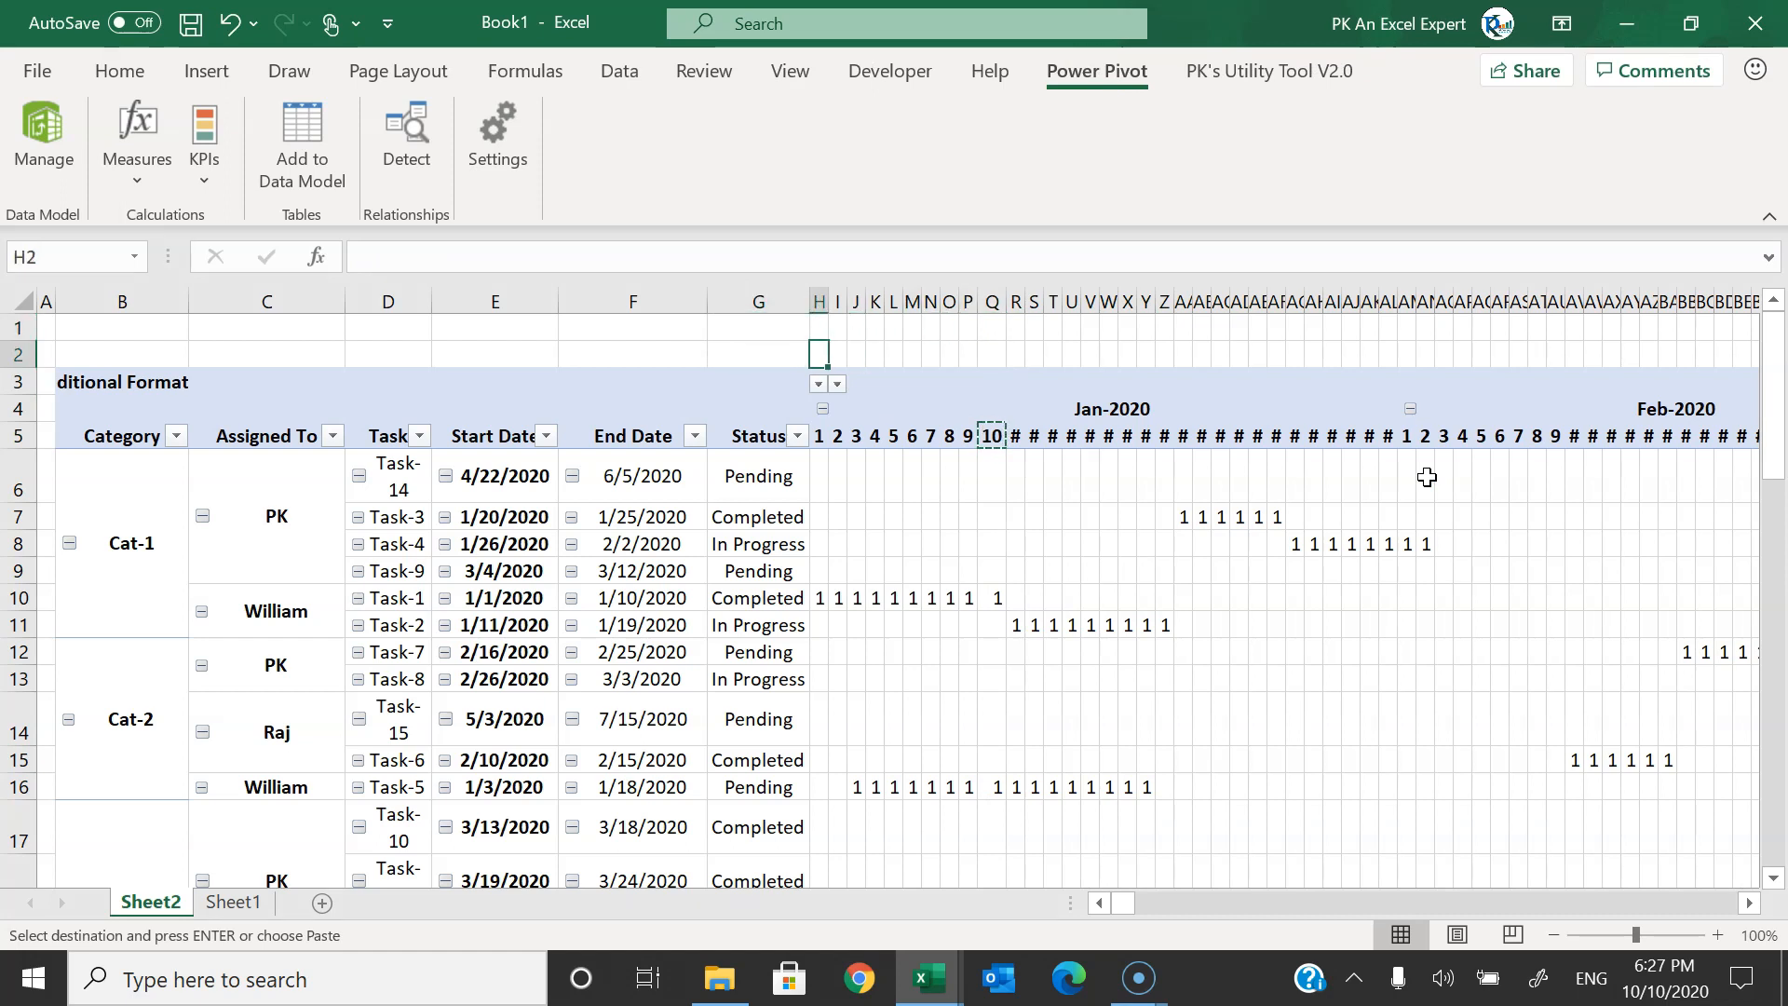
key("ctrl+shift+Right")
key("alt+e")
key("s")
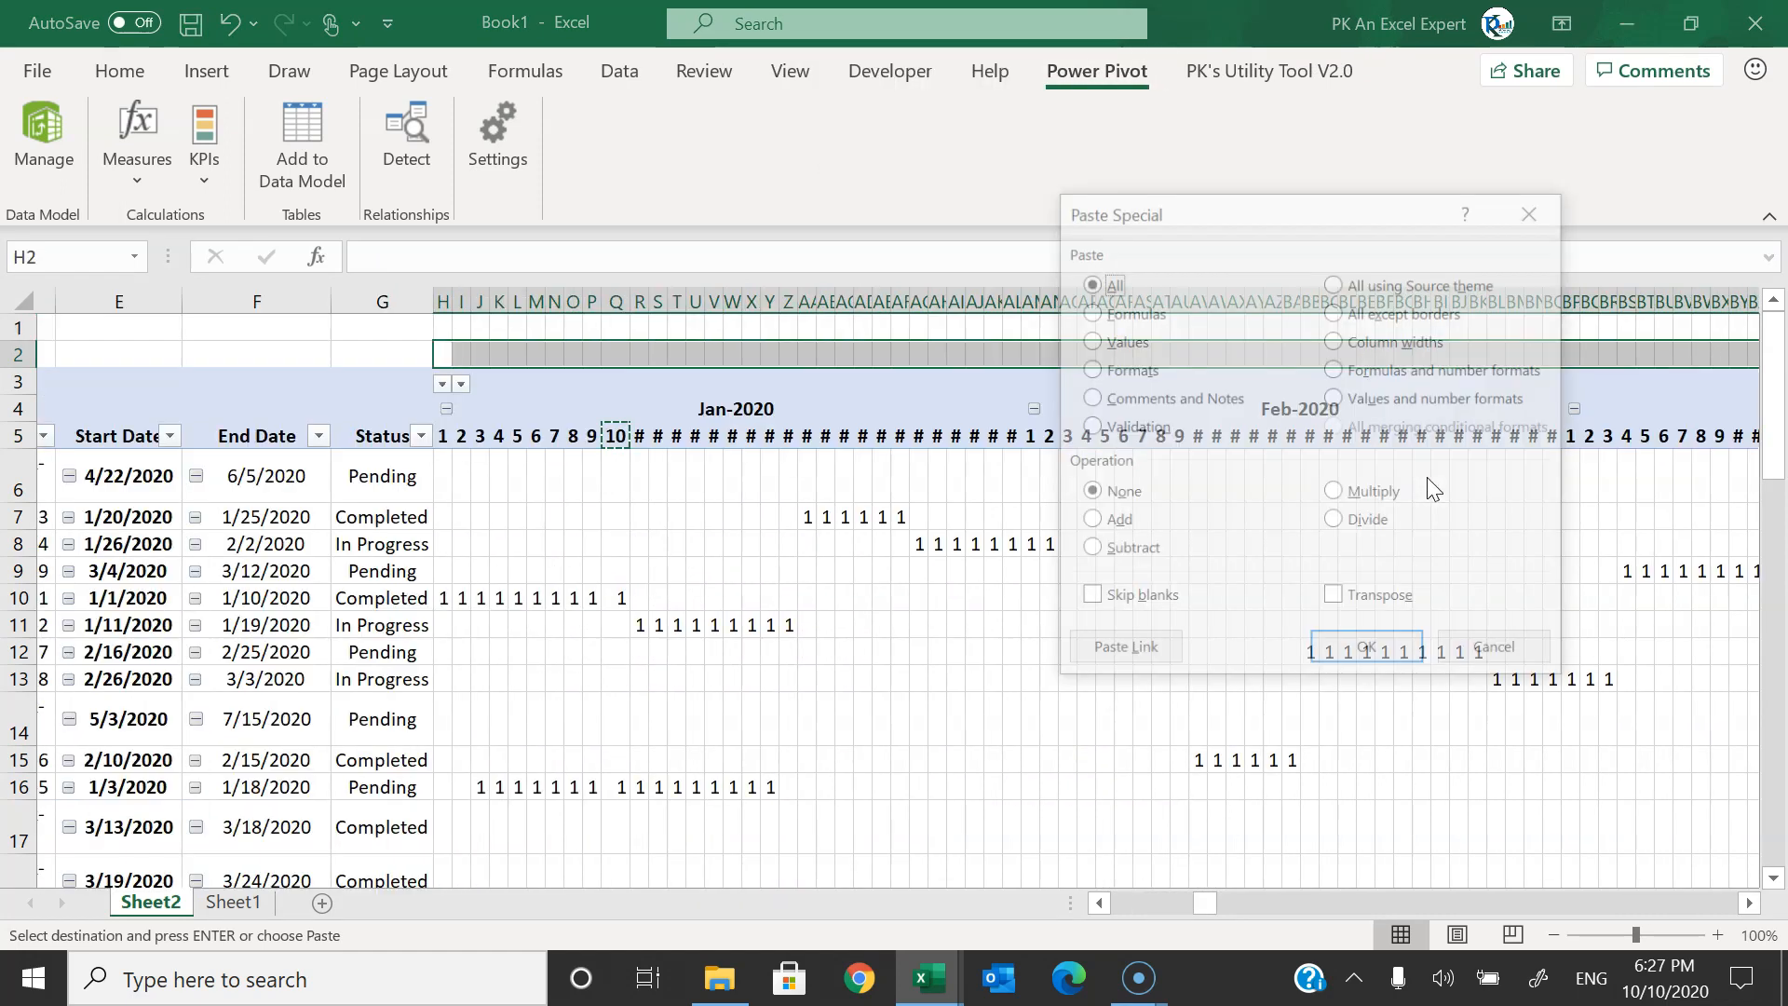
key("w")
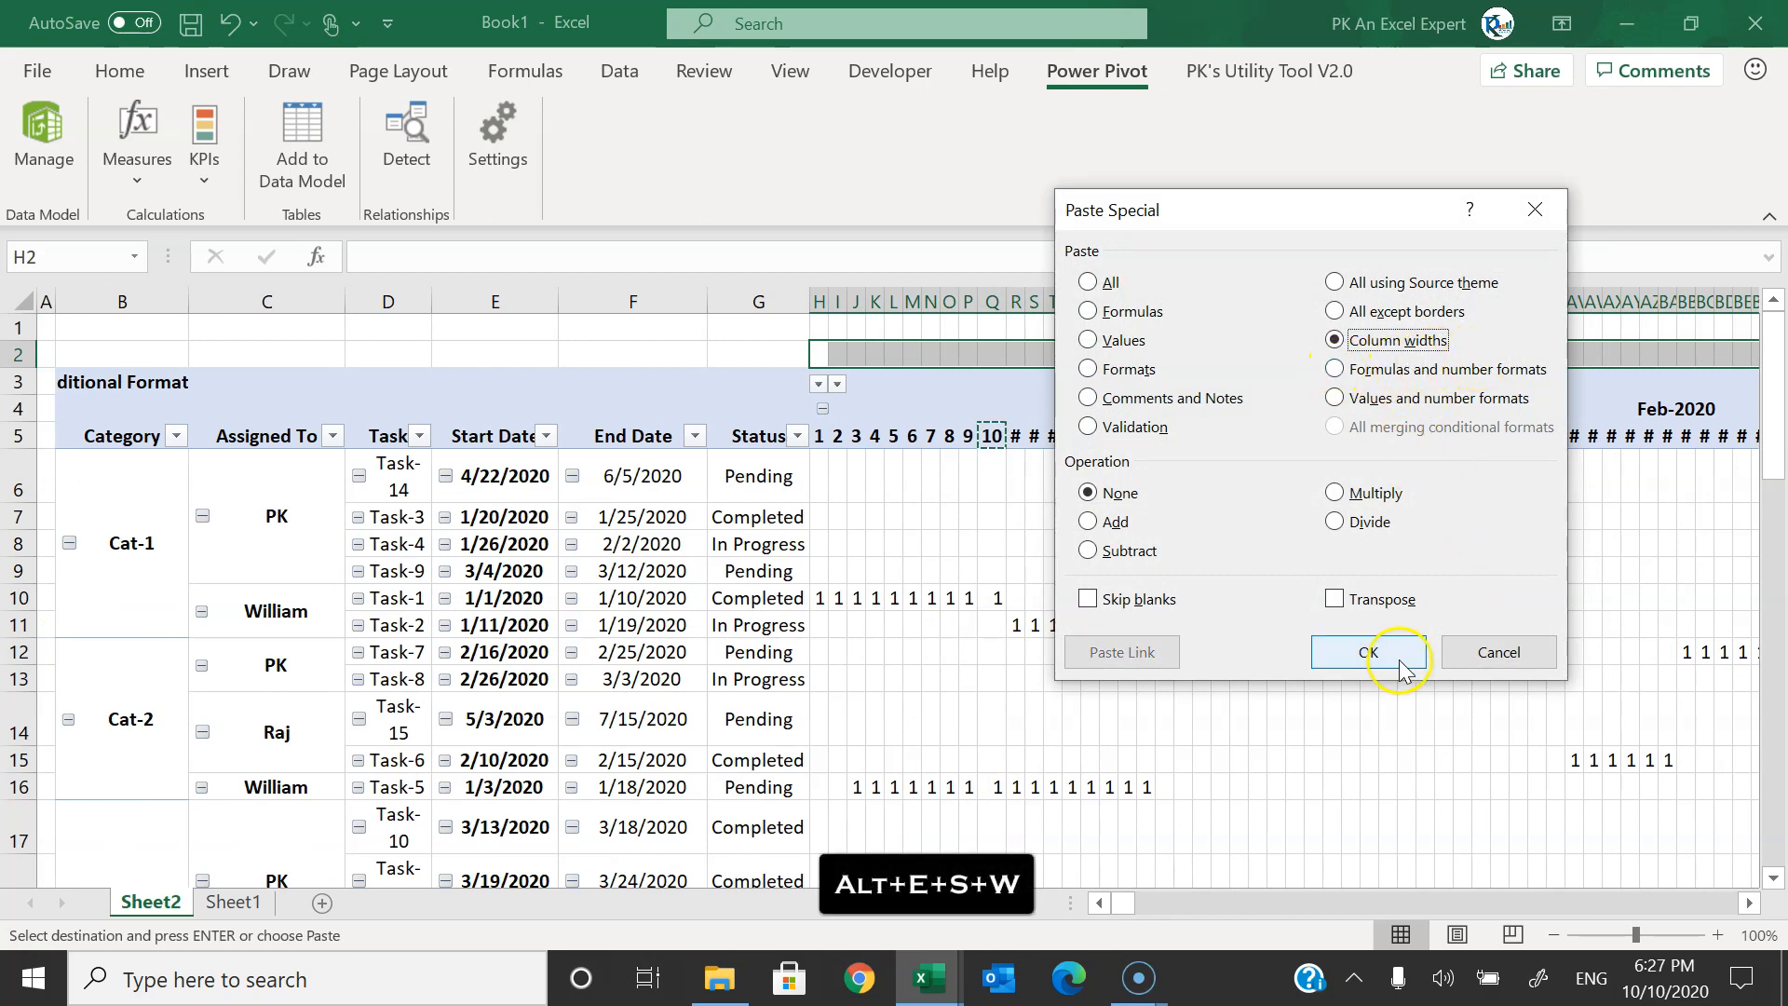
left_click(1373, 652)
left_click(1144, 437)
key("Escape")
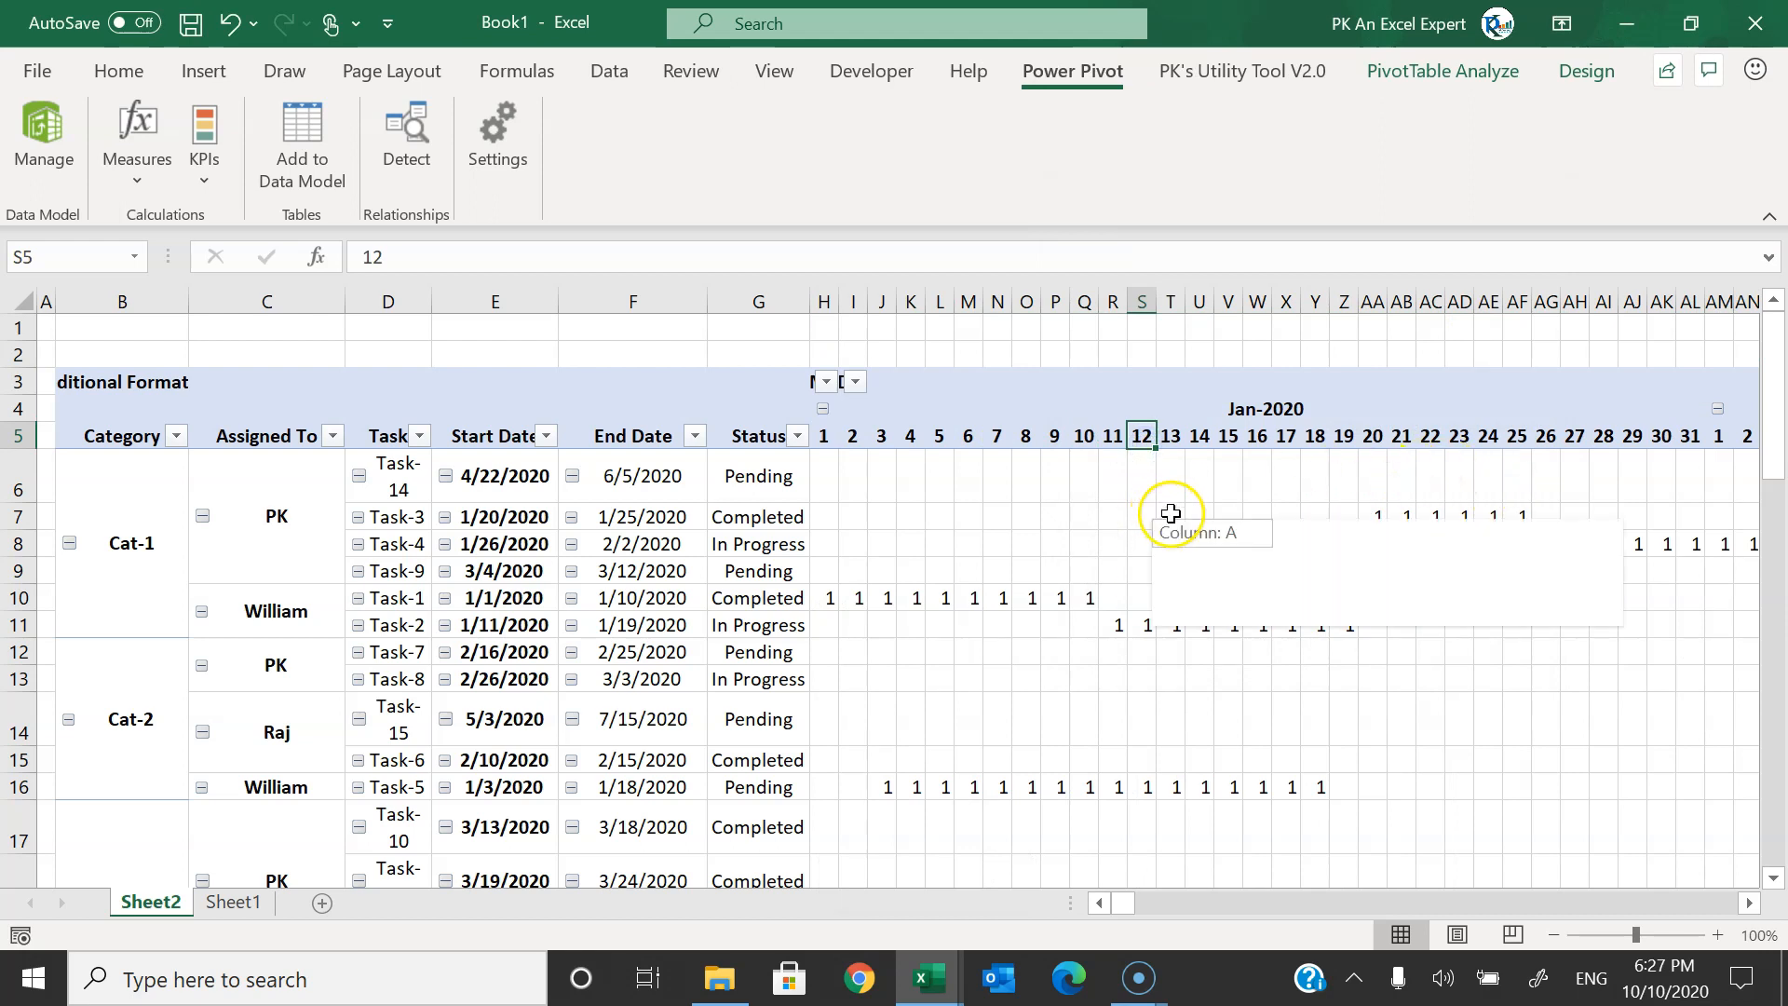
- Hide row 3 and increase the height of rows 1 and 2 above the PivotTable
left_click(711, 383)
key("shift+space")
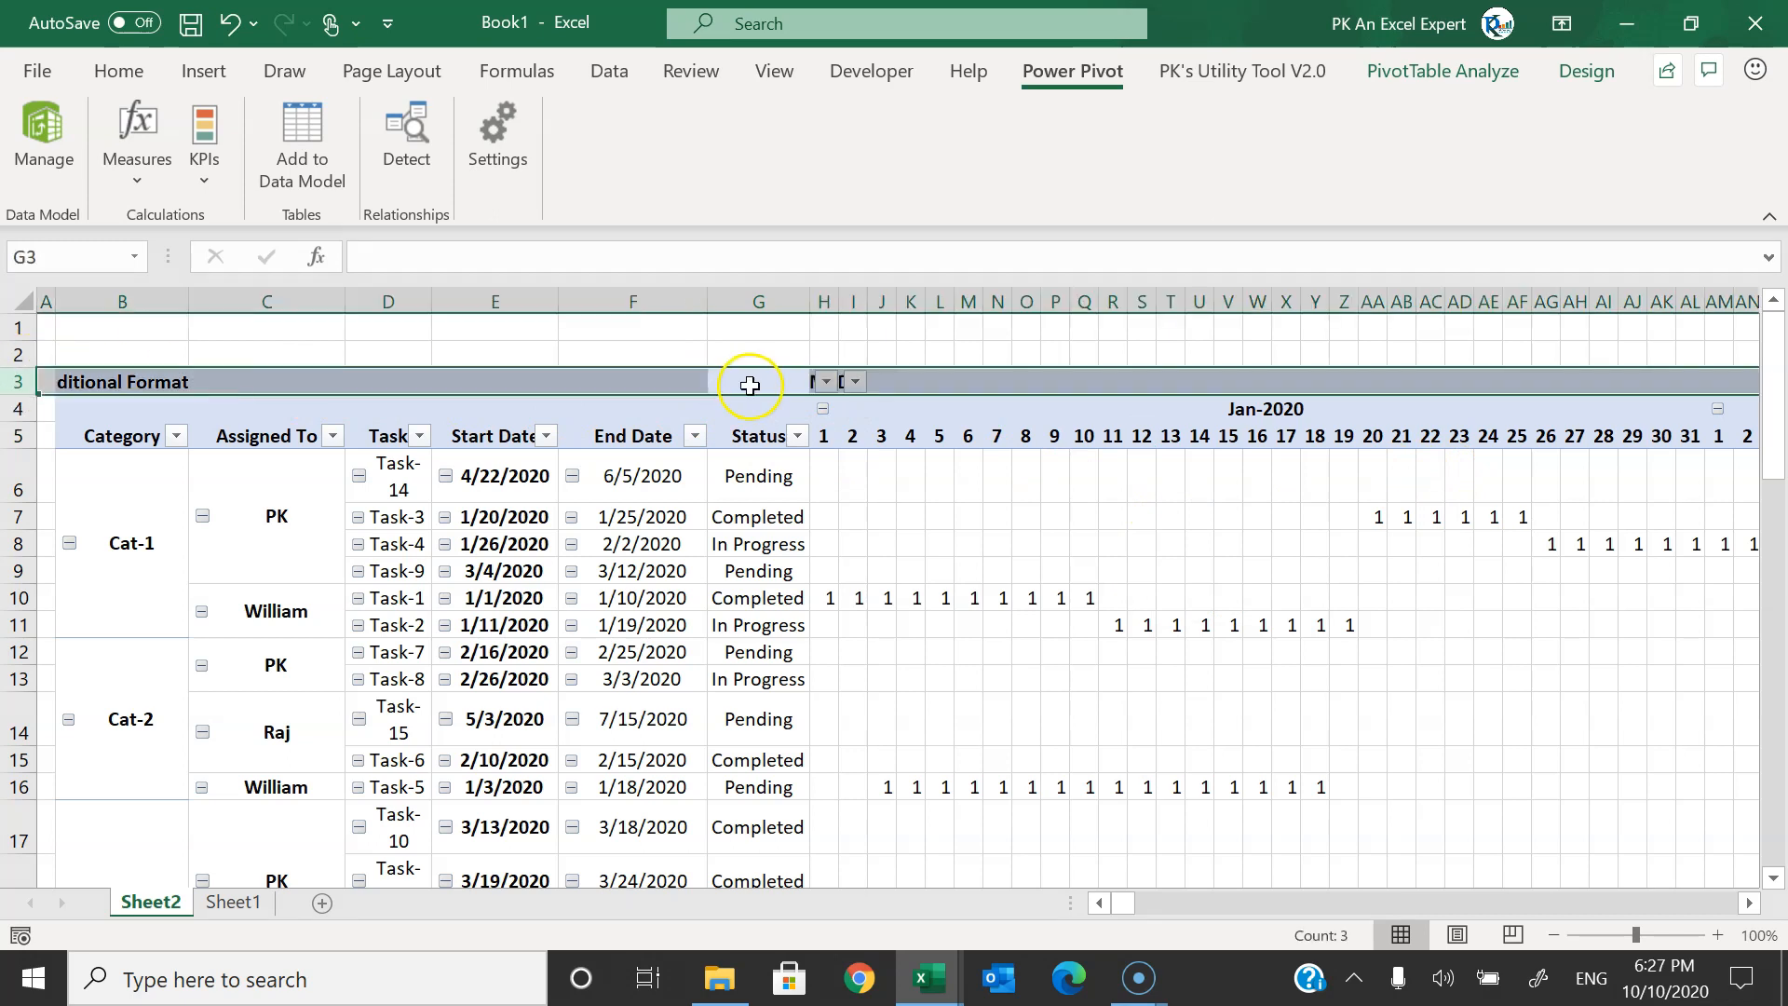
right_click(750, 384)
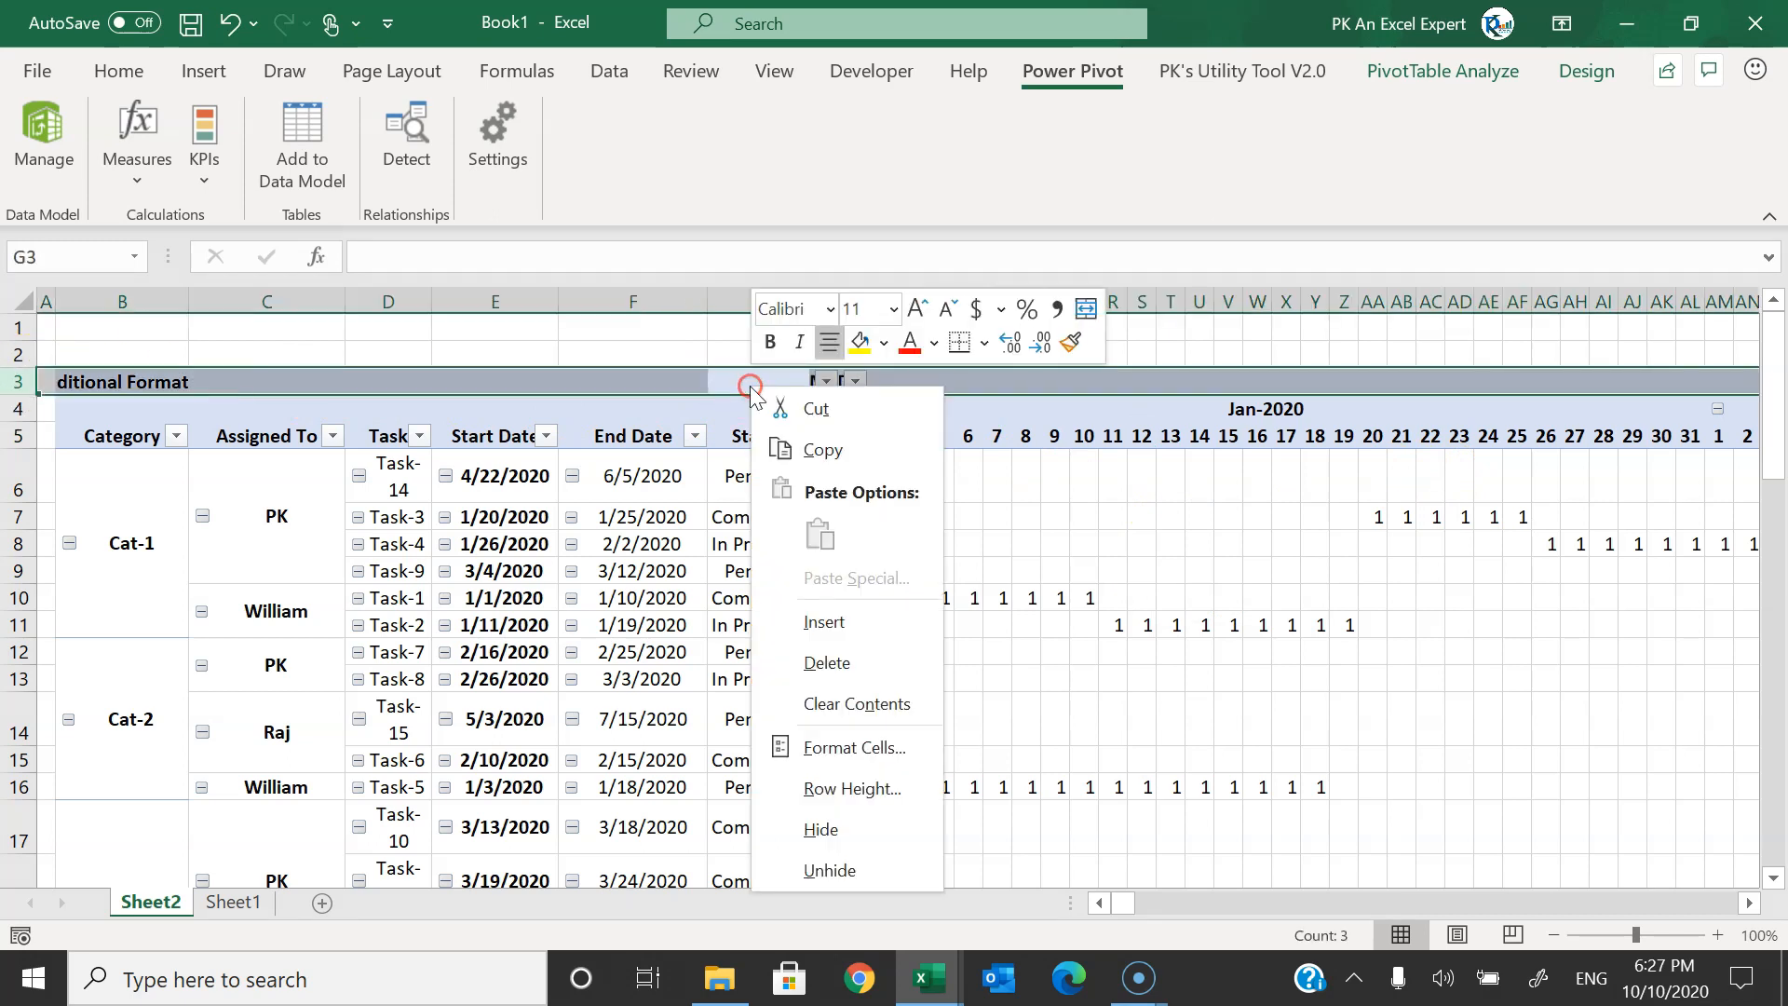
left_click(884, 832)
left_click_drag(22, 342, 24, 475)
left_click(682, 351)
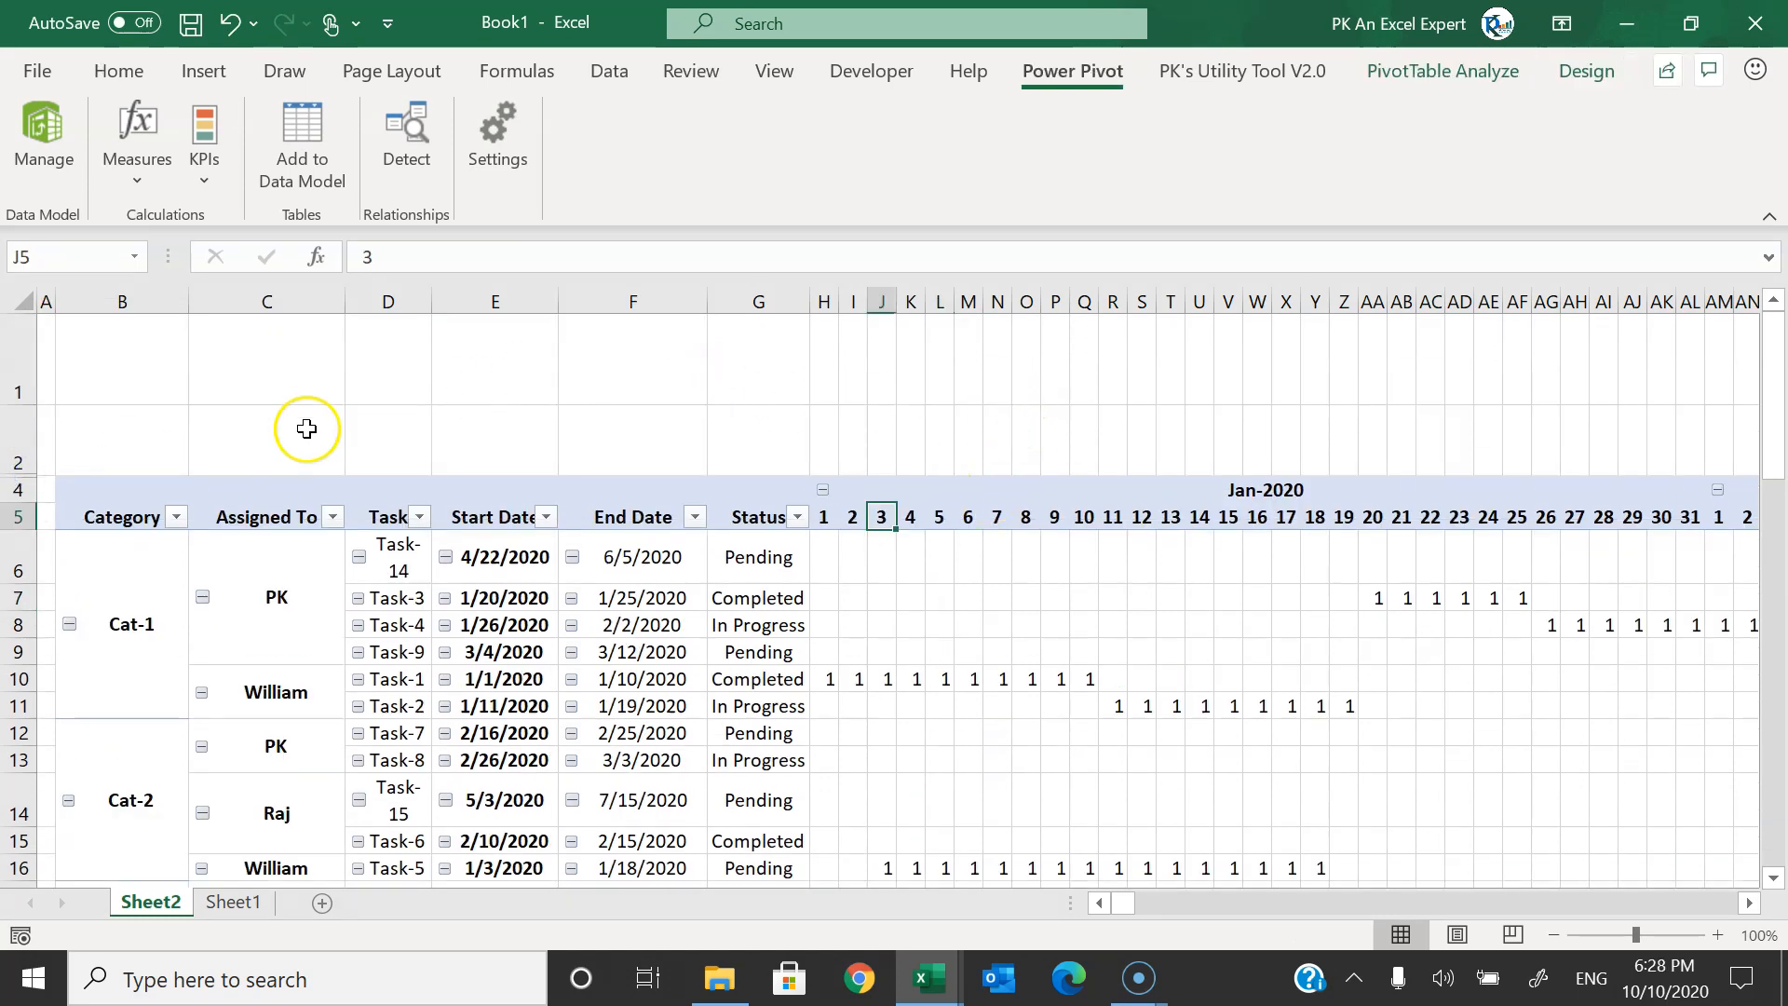
- Turn off the gridlines on Sheet2
left_click(781, 396)
left_click(790, 70)
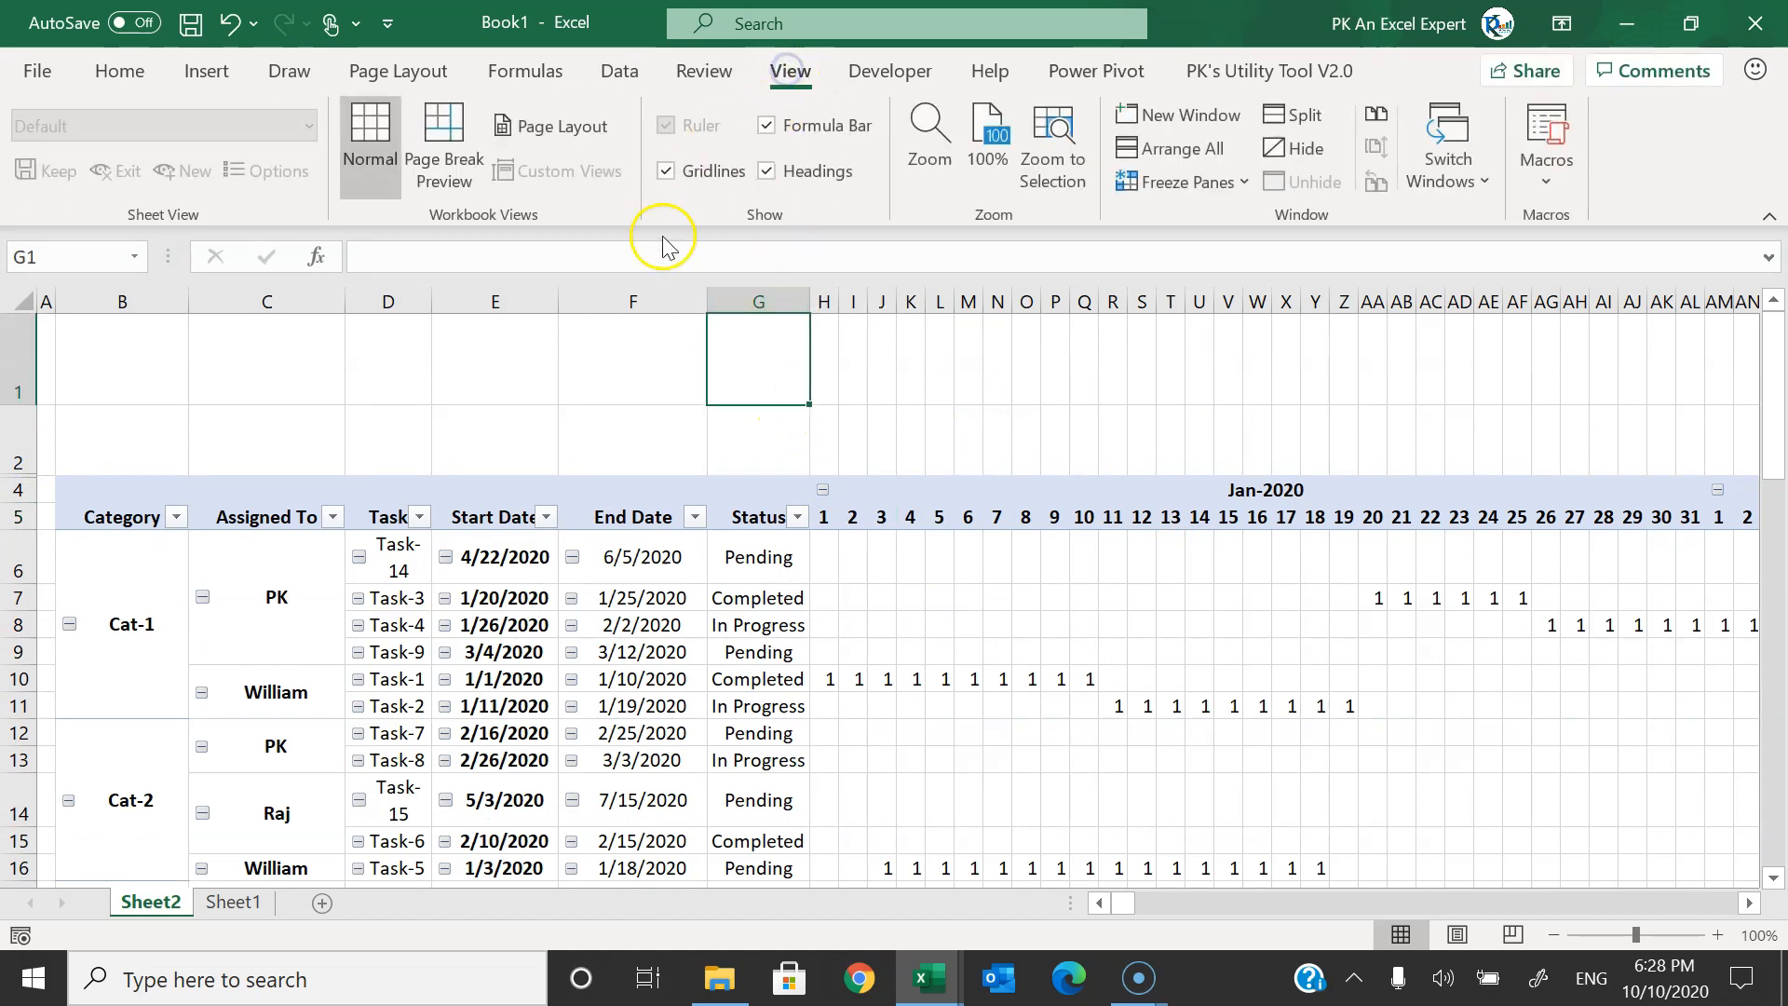
left_click(704, 177)
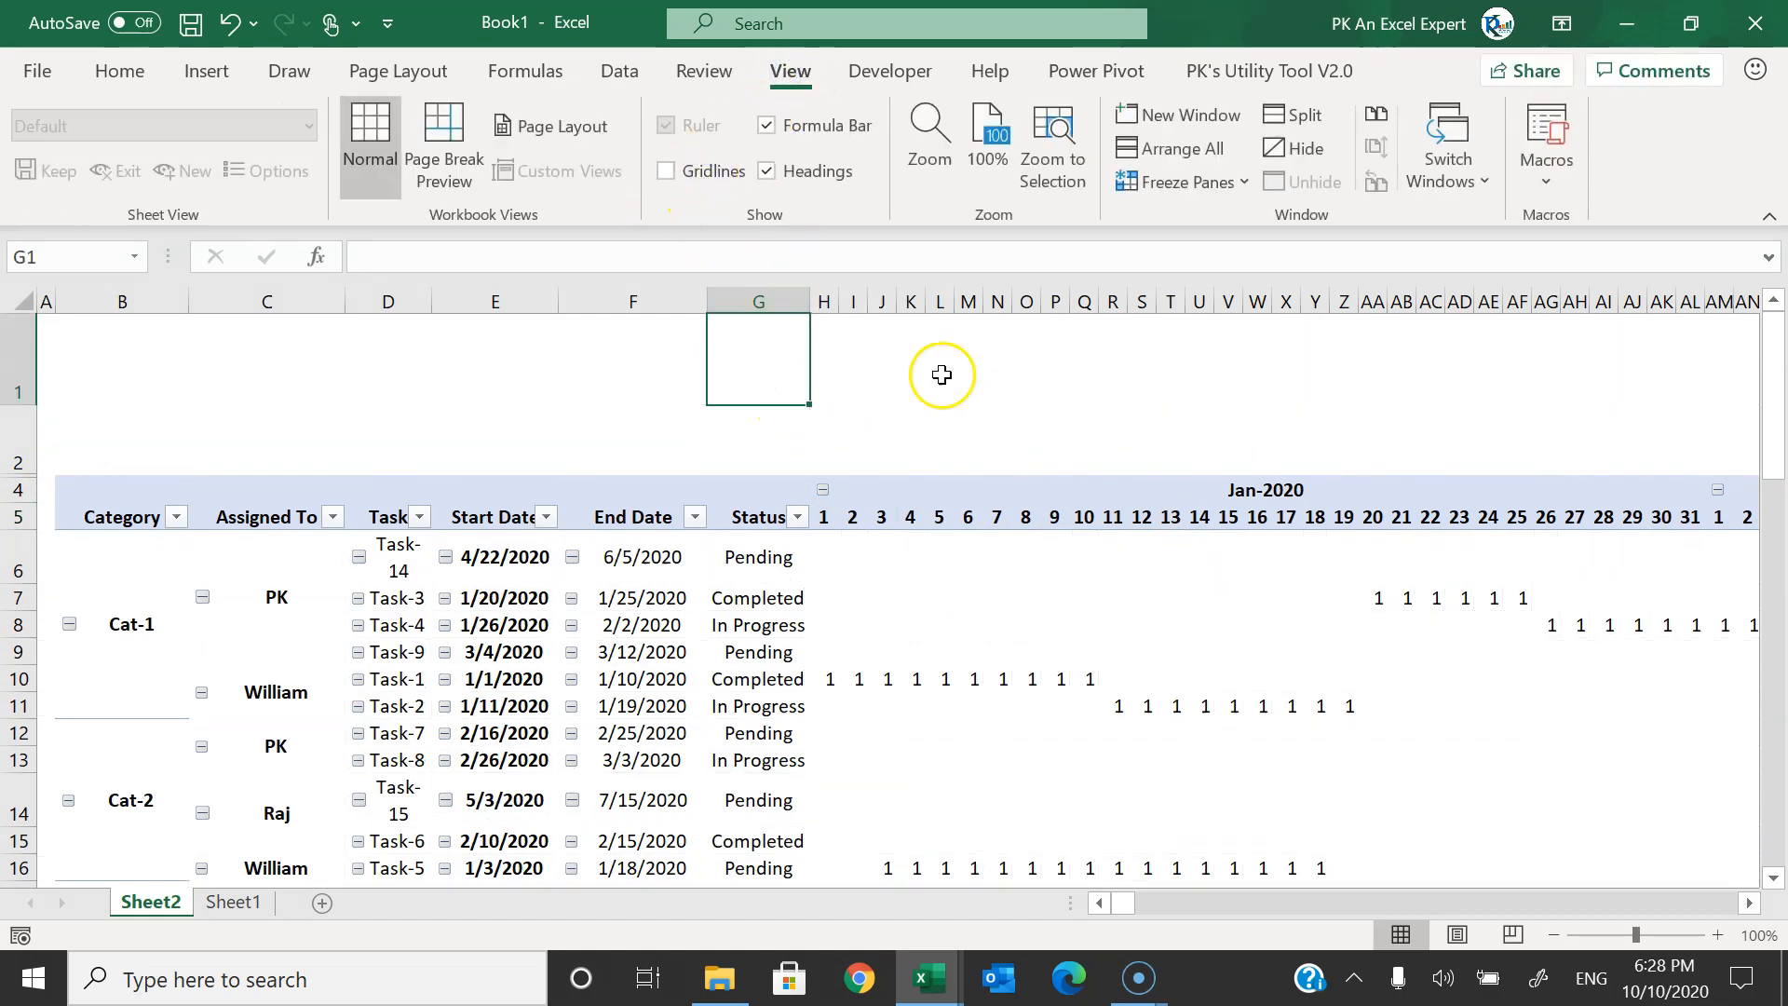
- Apply the green PivotTable style from the first row of the Dark group to the PivotTable
left_click(968, 515)
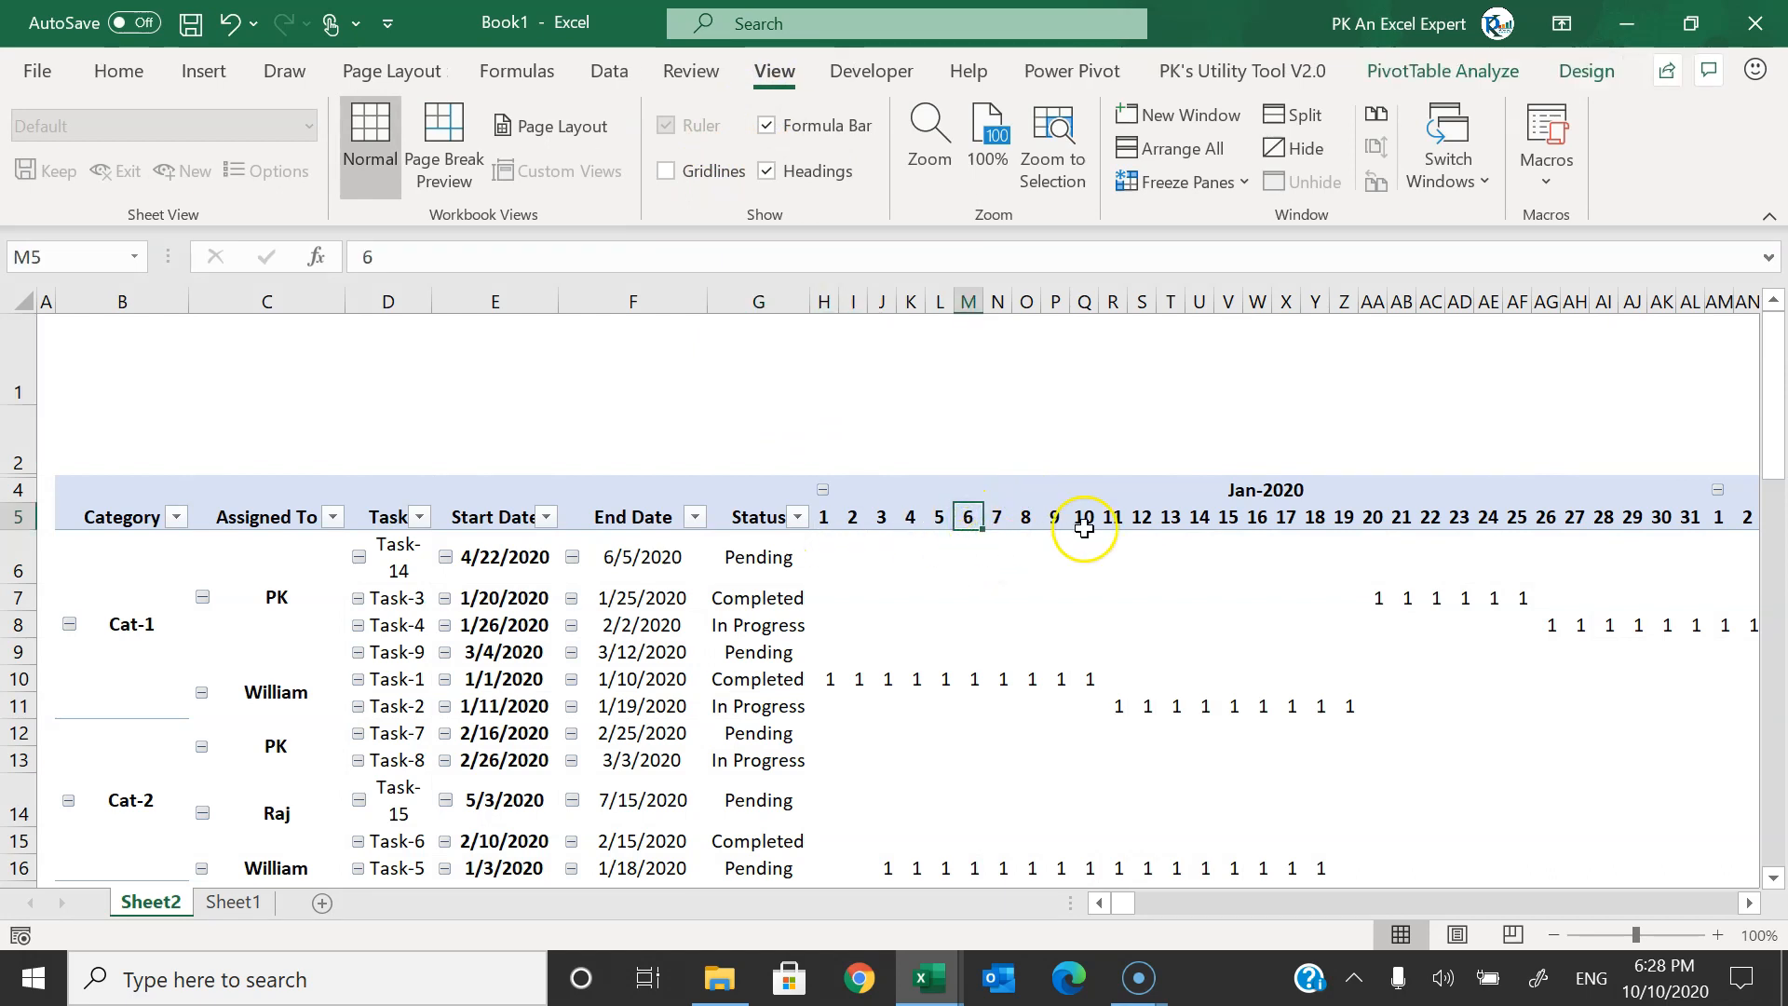
left_click(1594, 77)
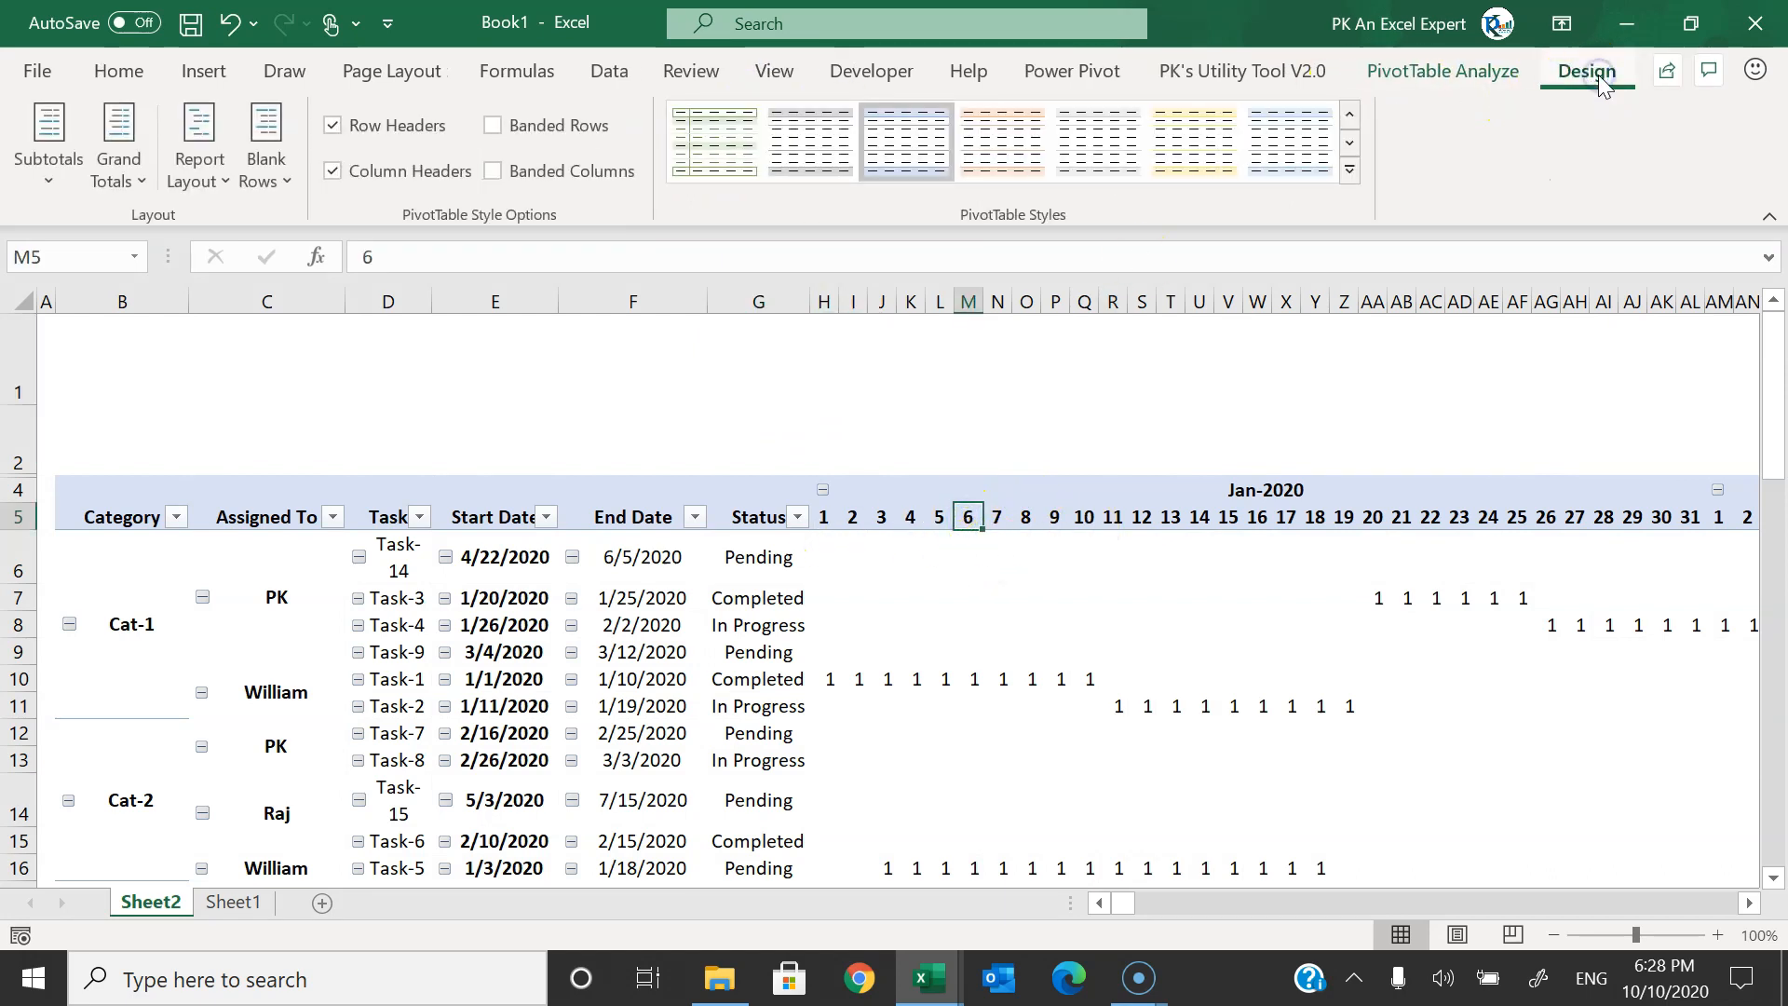
left_click(1349, 170)
left_click_drag(1357, 360, 1360, 603)
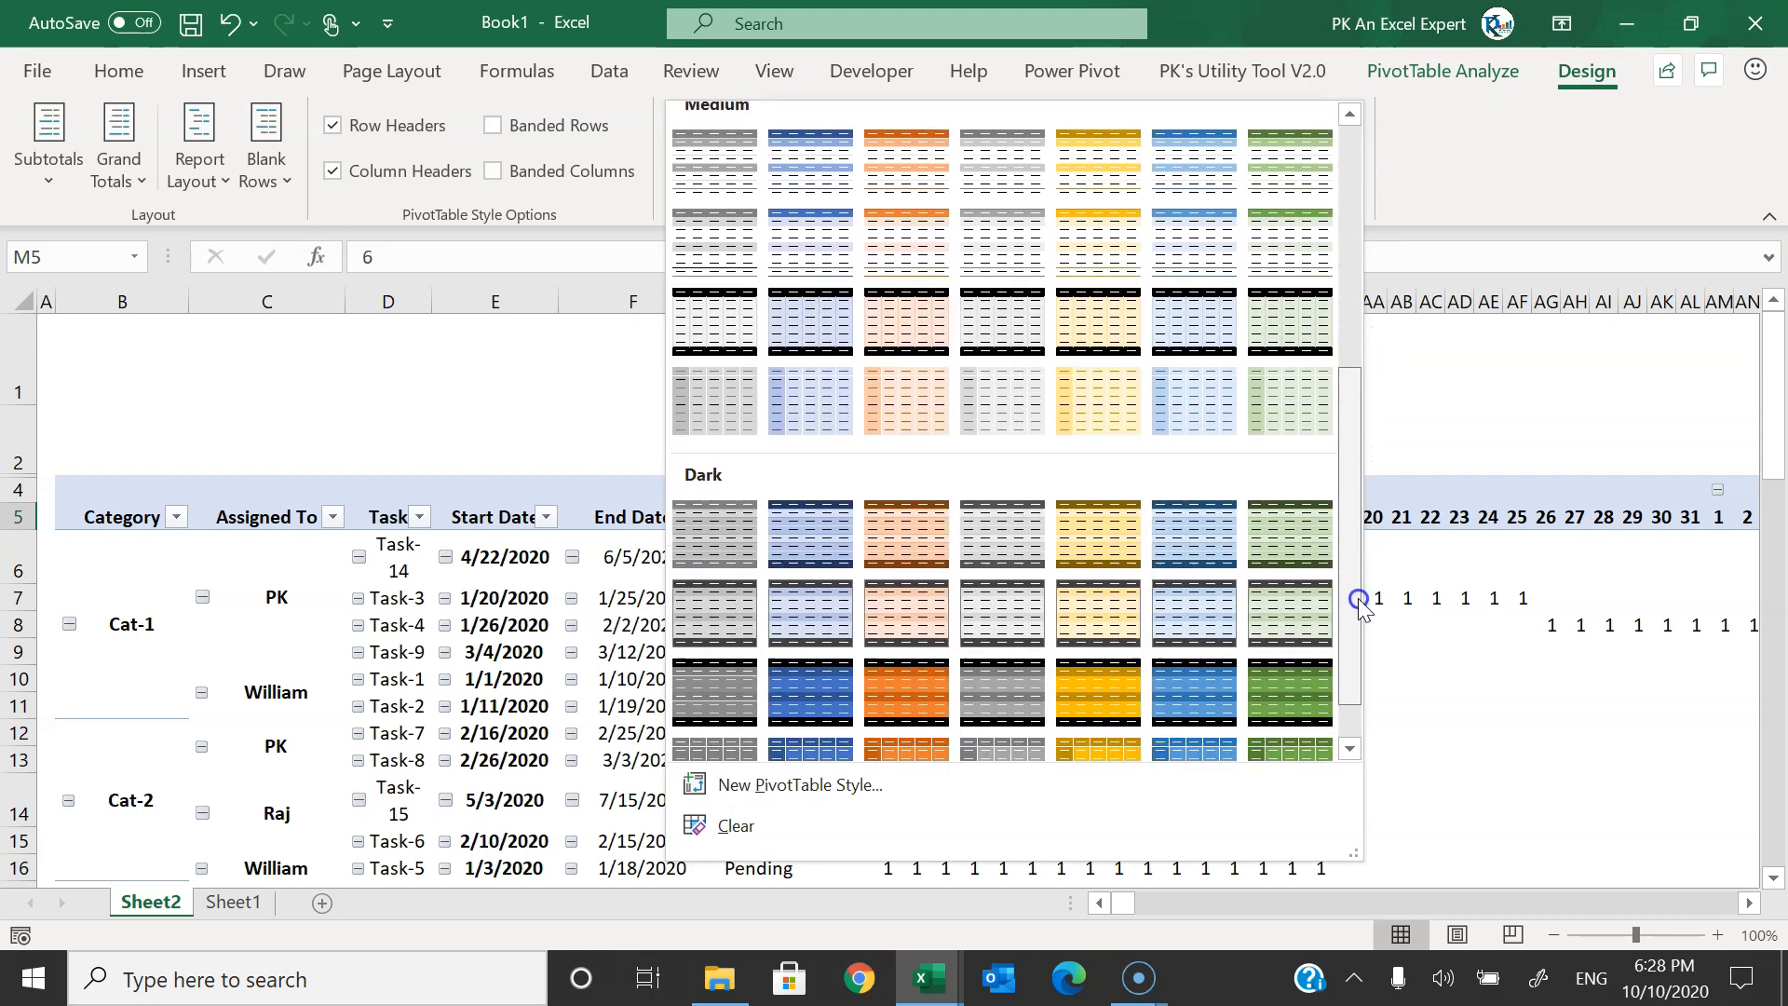
left_click(1290, 540)
- Reduce the font size of the entire sheet to 9
left_click(21, 294)
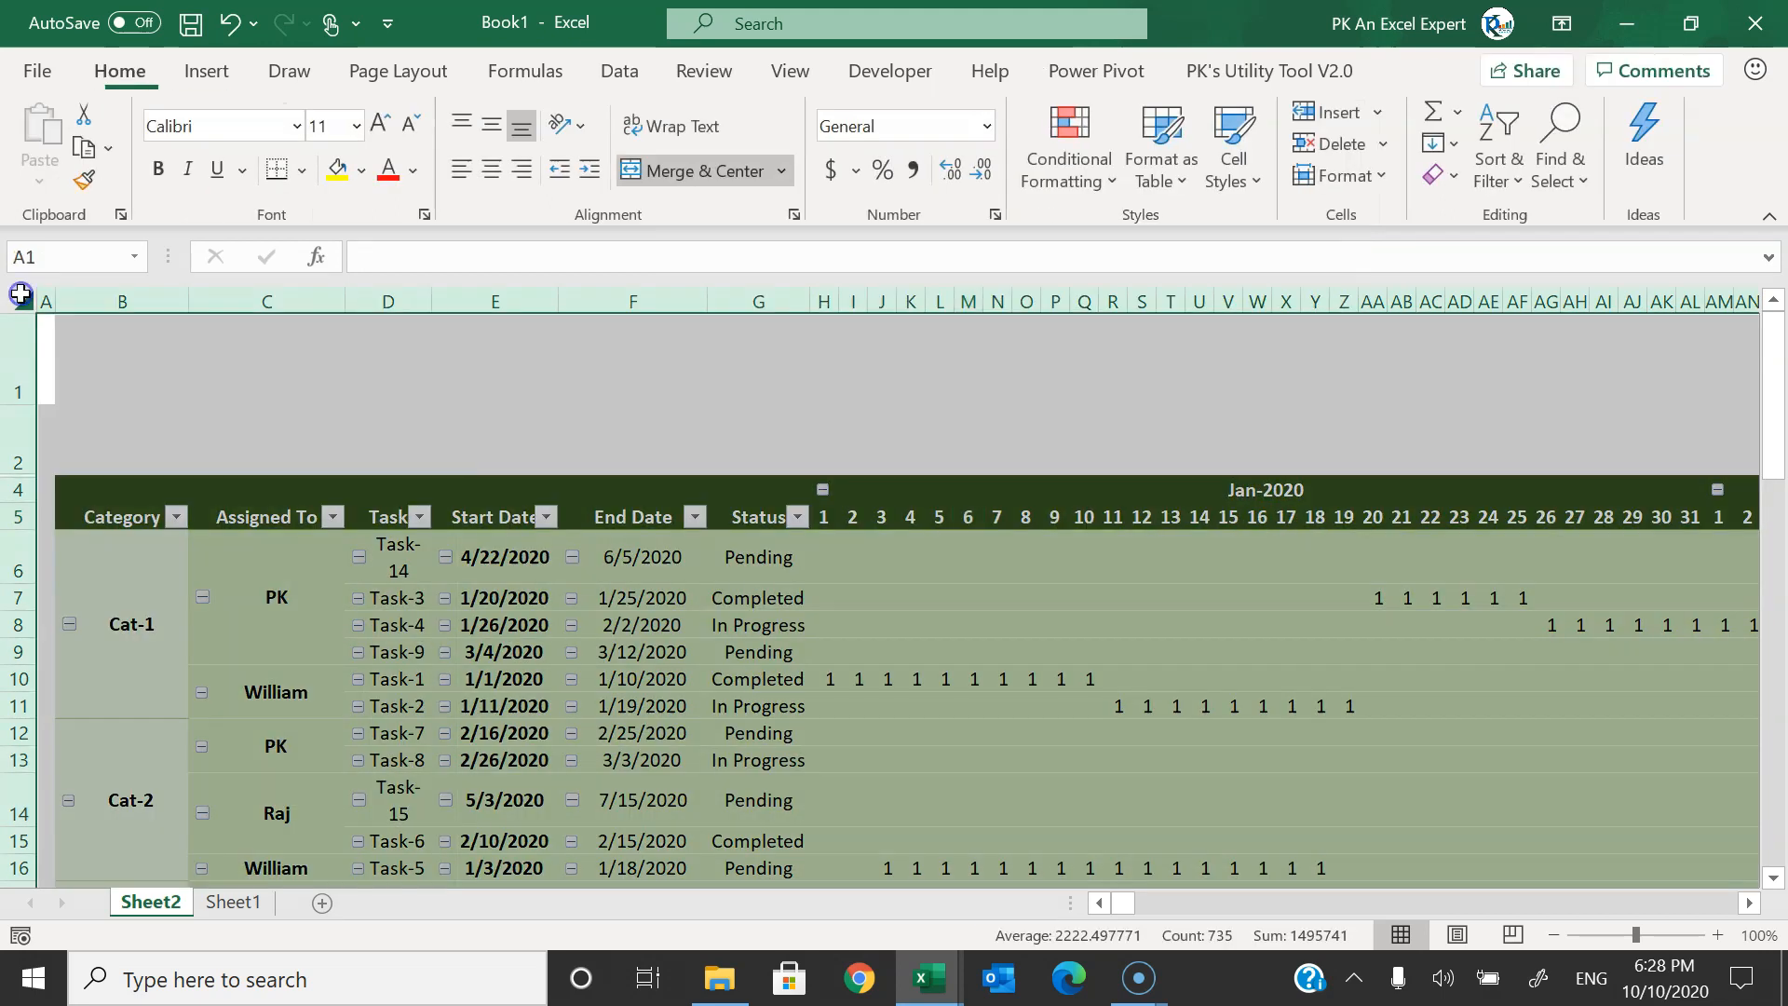
left_click(407, 125)
left_click(406, 126)
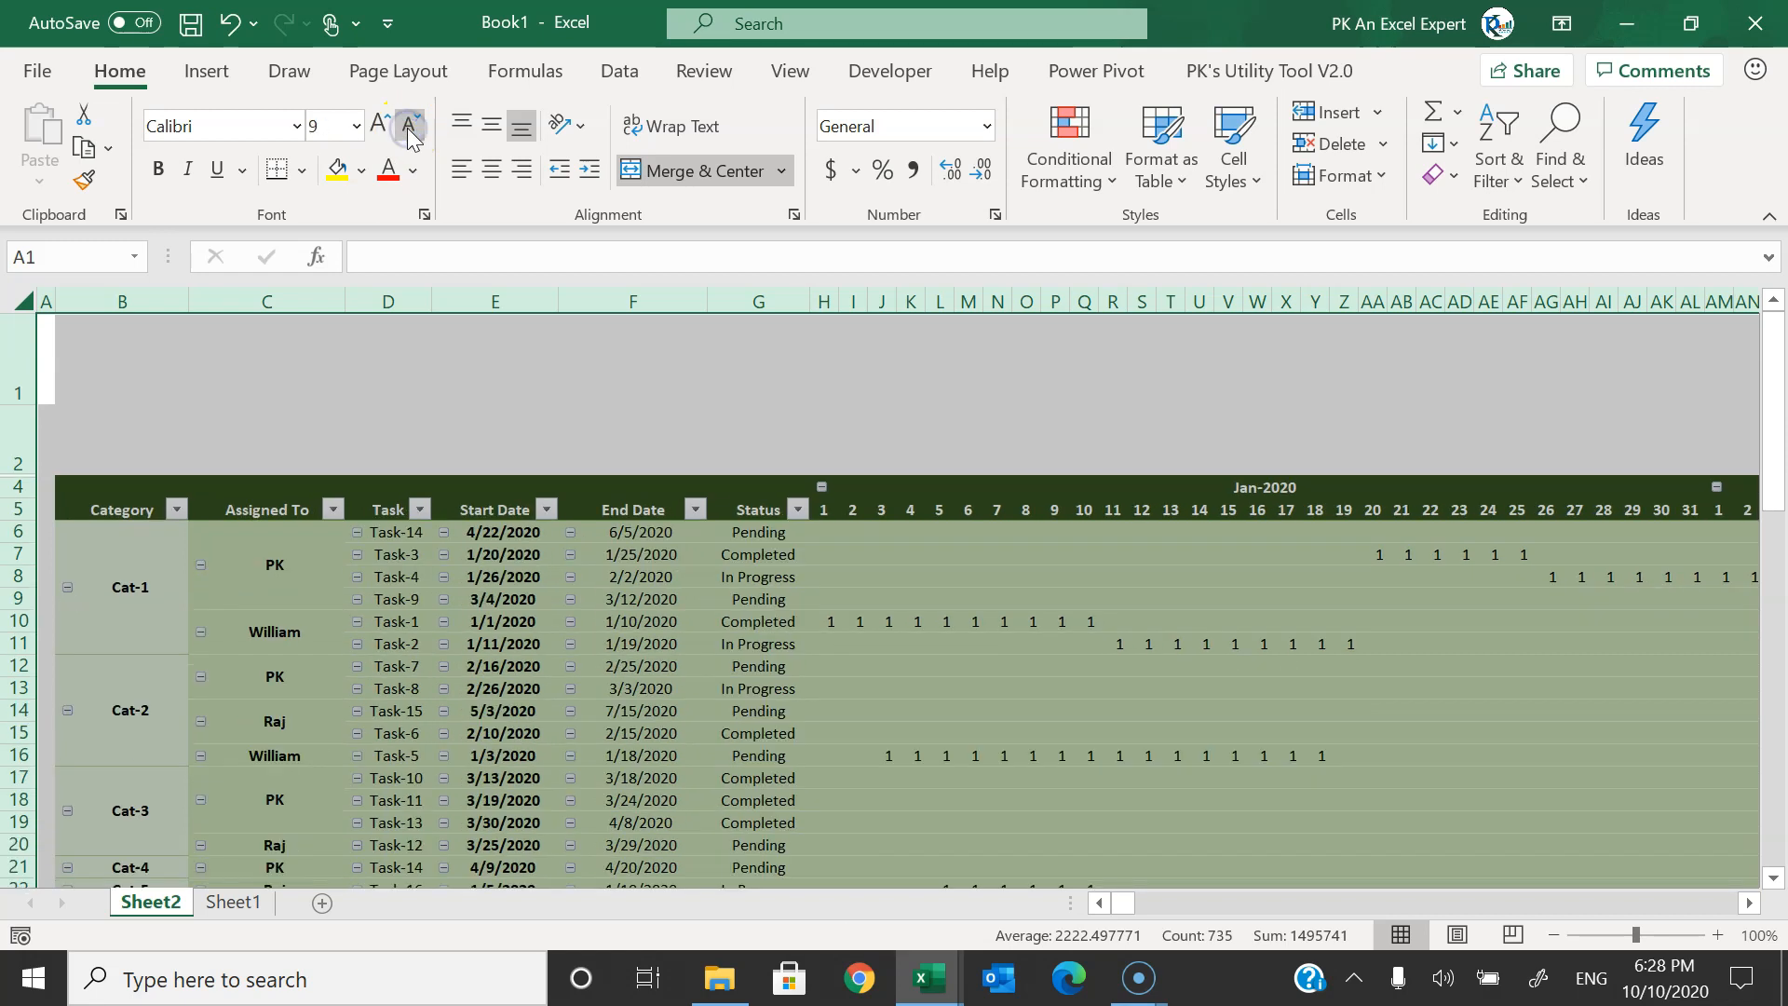
left_click(830, 396)
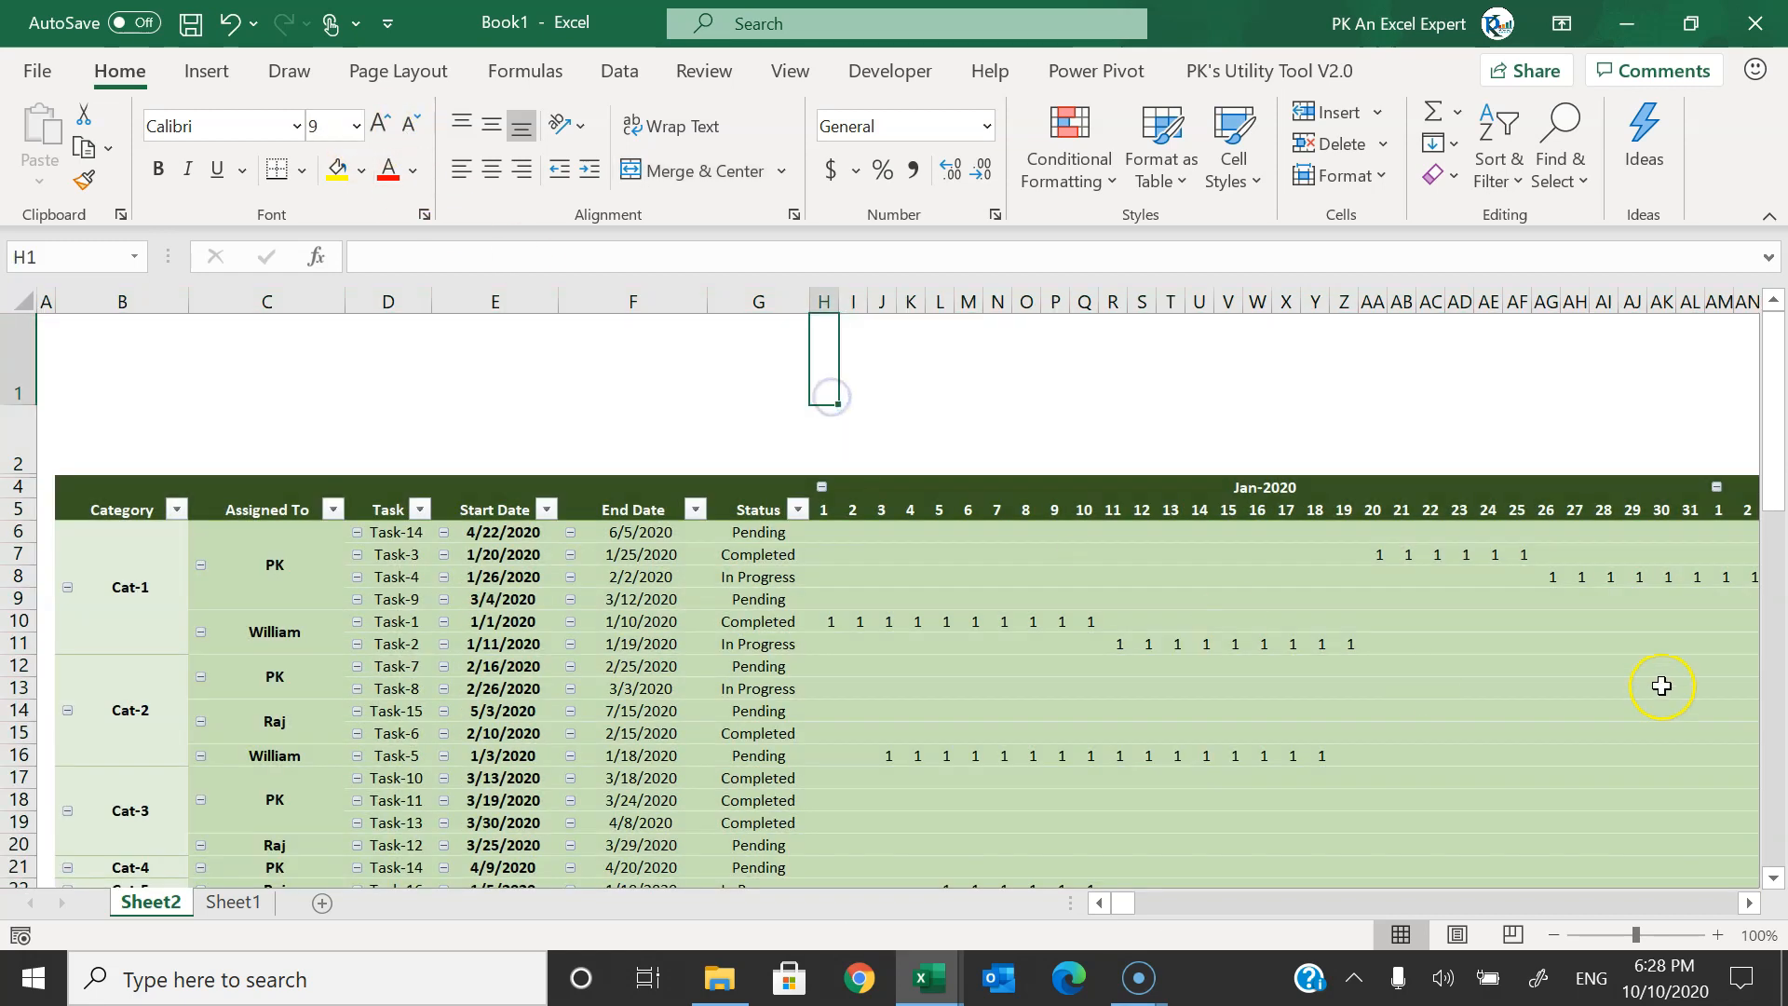
- AutoFit columns B to G and narrow the Category column slightly
left_click_drag(110, 516, 782, 515)
key("ctrl+space")
double_click(806, 304)
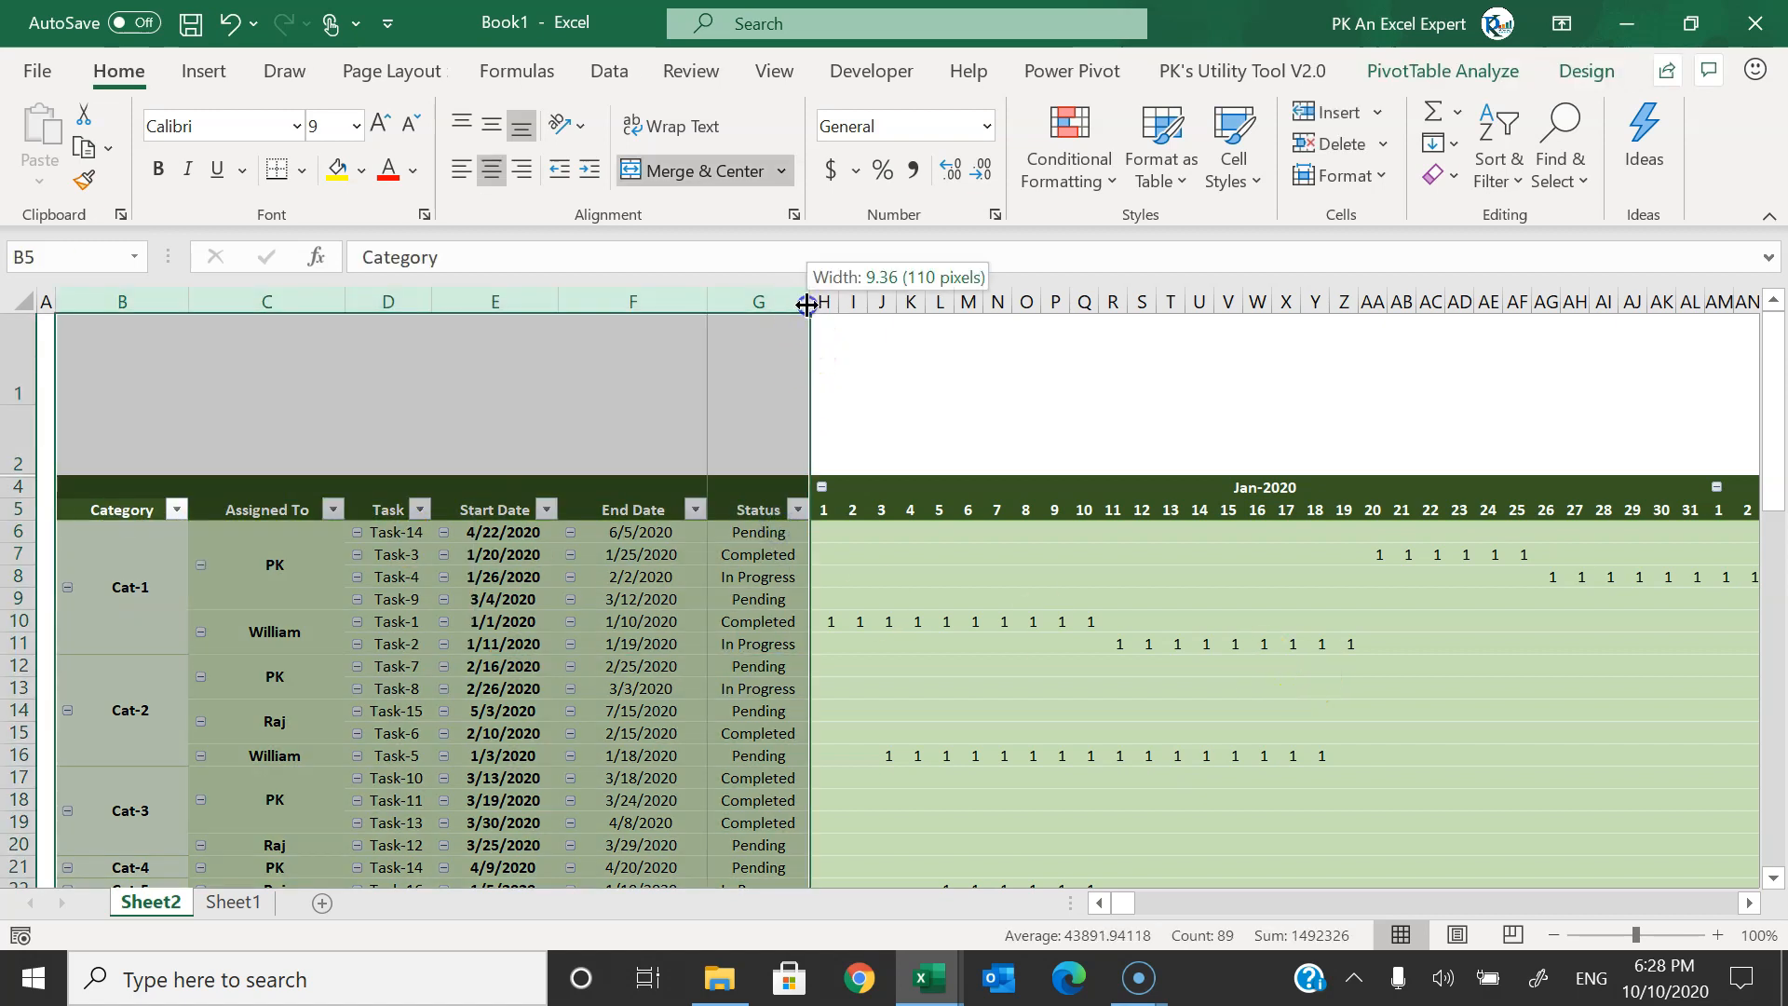
left_click(745, 383)
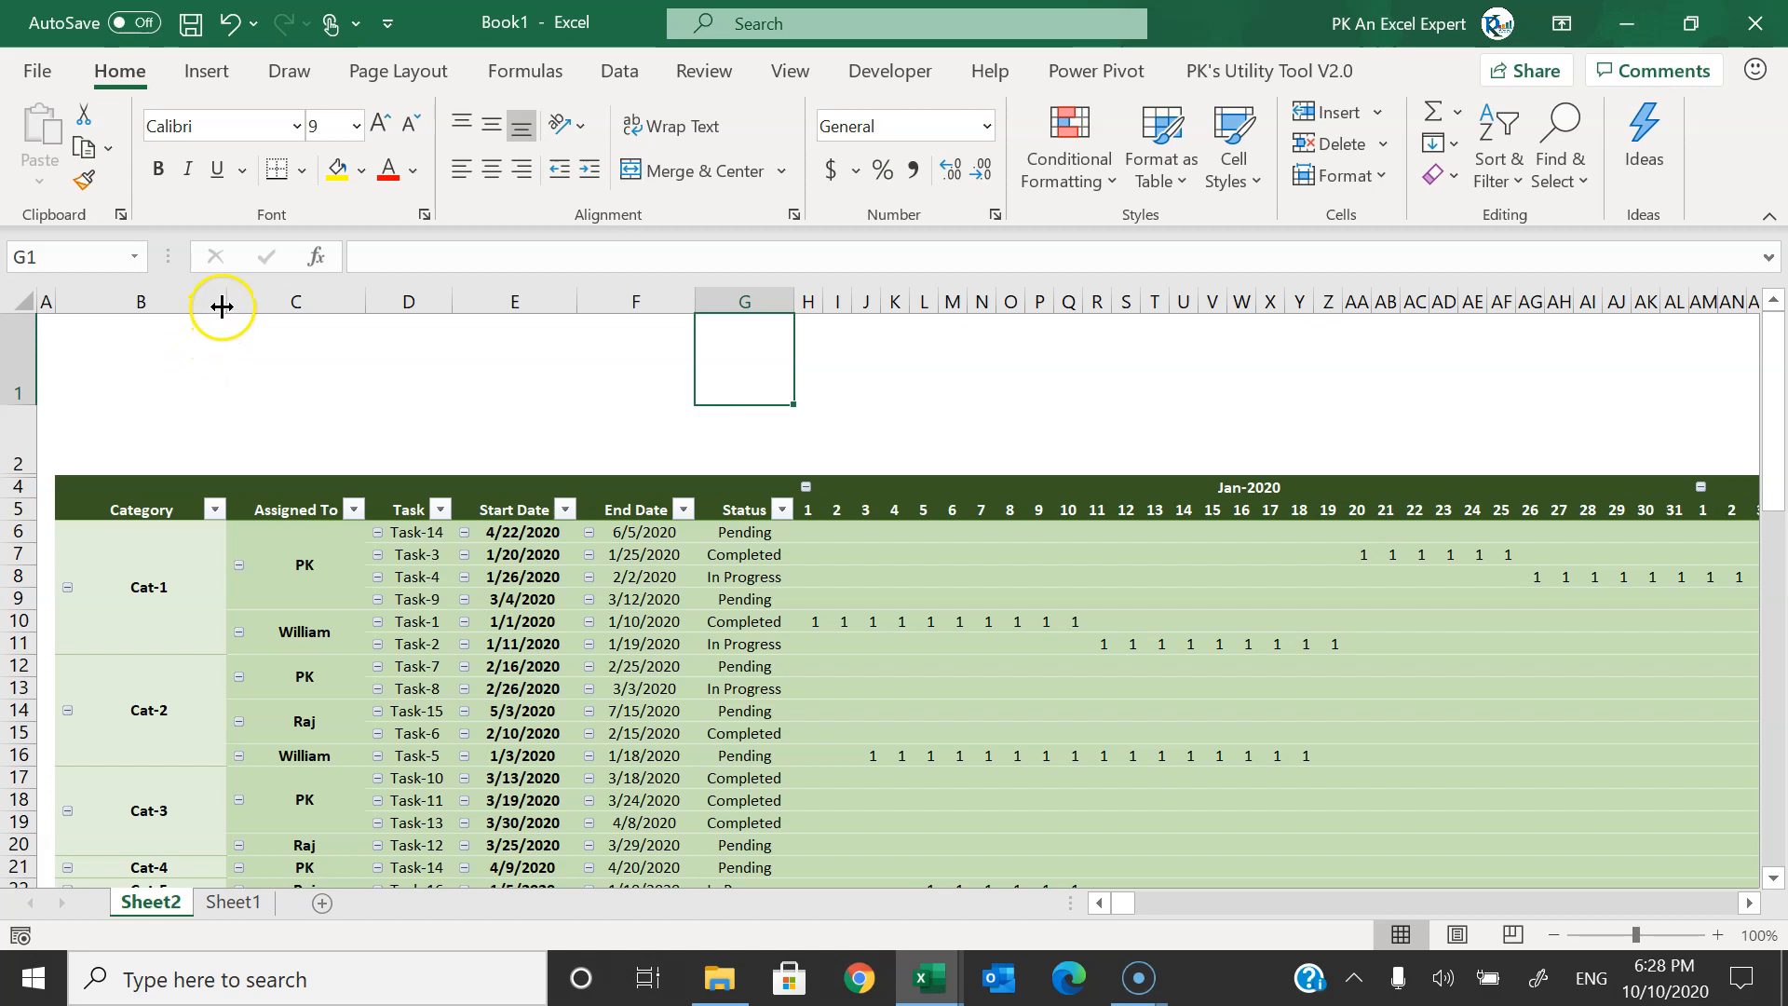
left_click_drag(224, 306, 203, 310)
- Refresh the PivotTable from a cell in its day columns
left_click(391, 555)
left_click(845, 511)
right_click(1011, 548)
mouse_move(1105, 570)
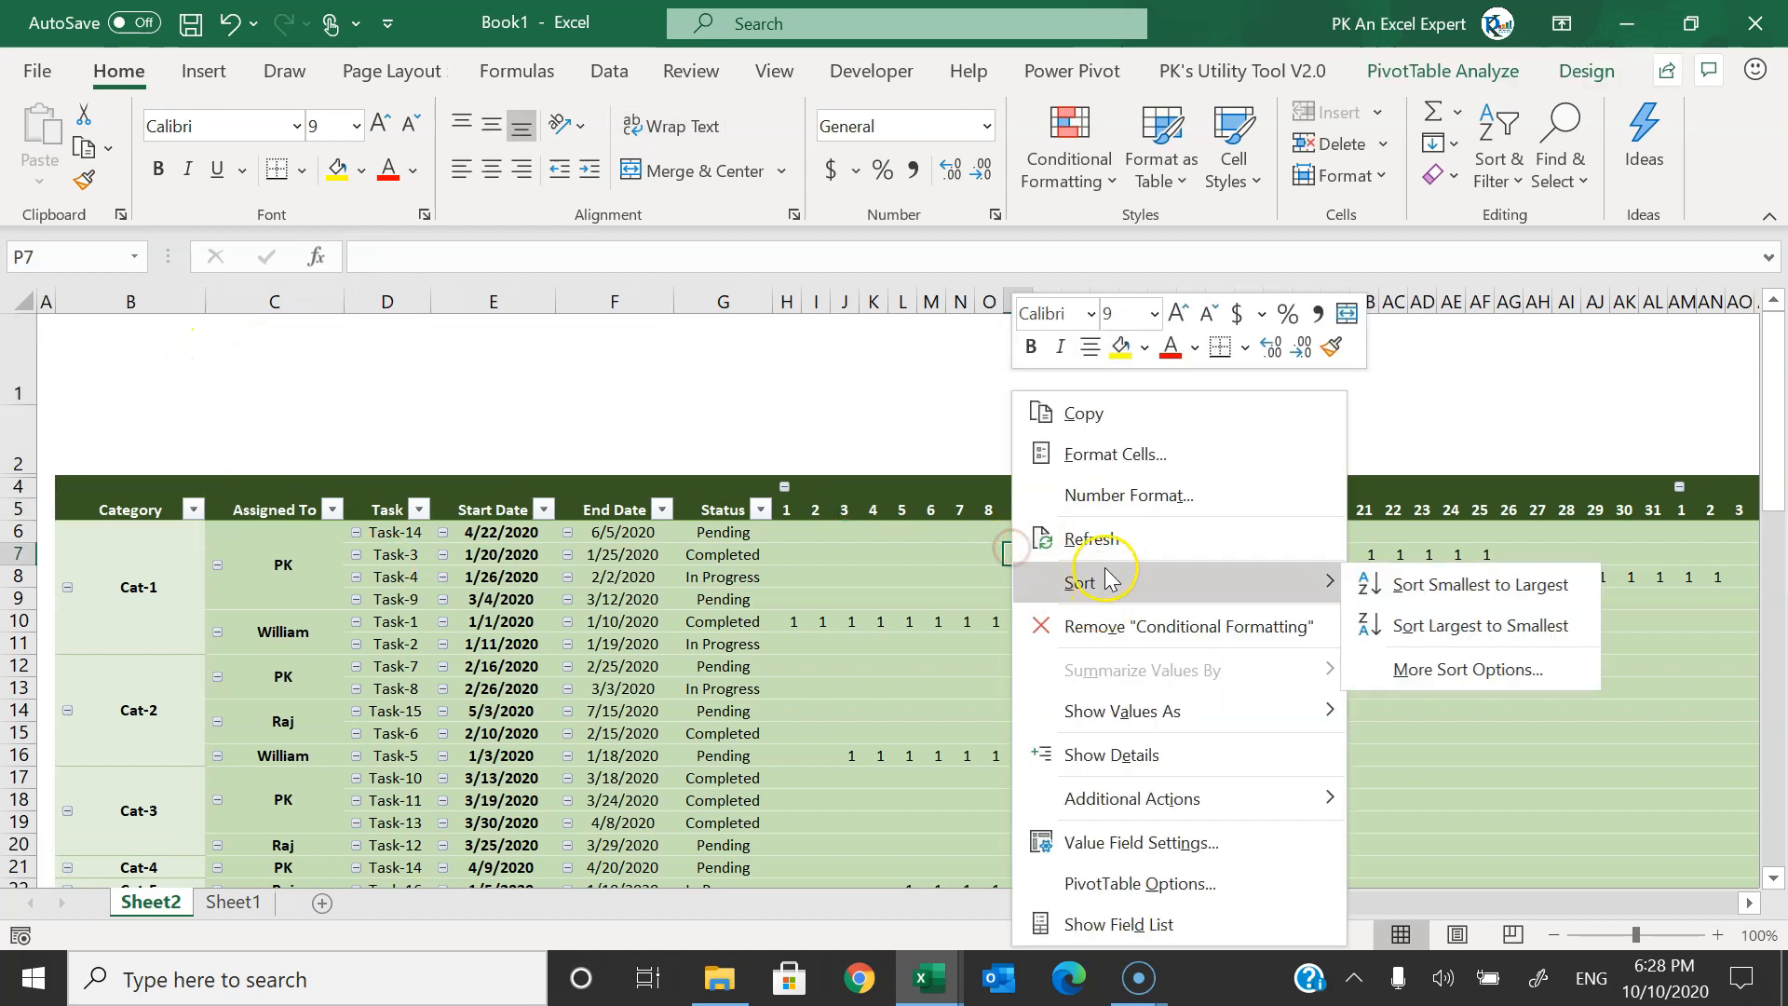
left_click(1108, 539)
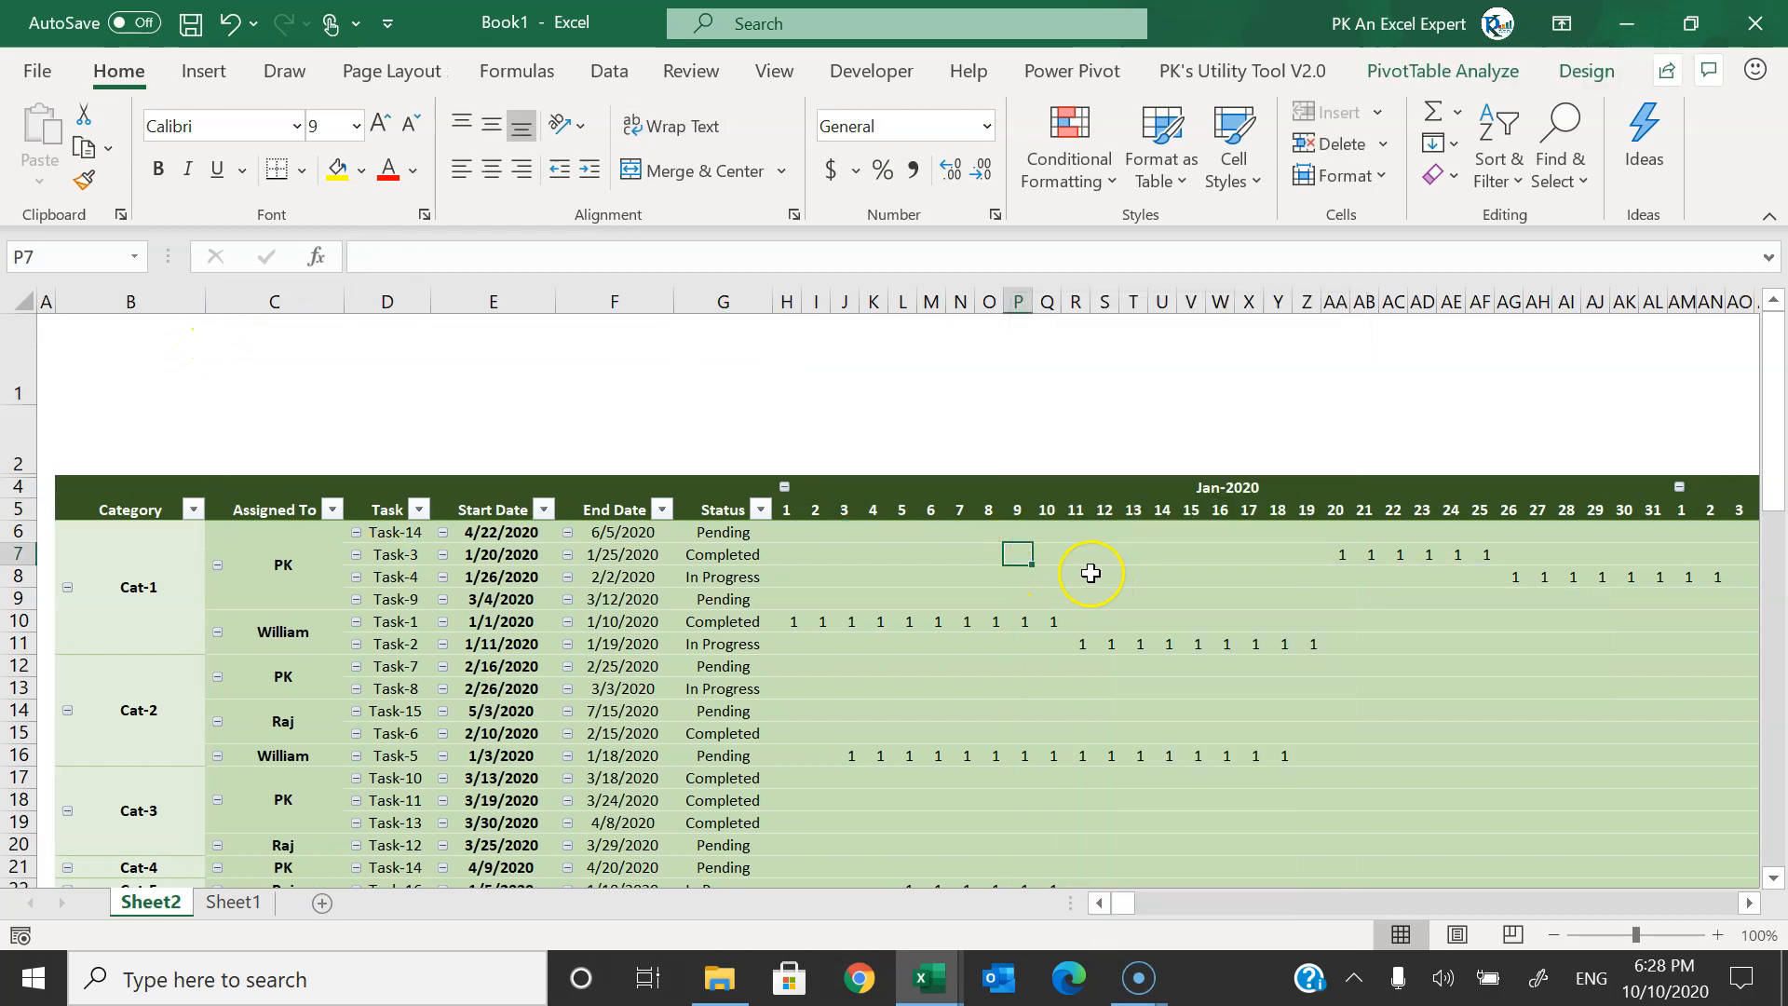
- Start a new conditional formatting rule for cell H6 through the Conditional Formatting Rules Manager
left_click(793, 534)
mouse_move(1224, 647)
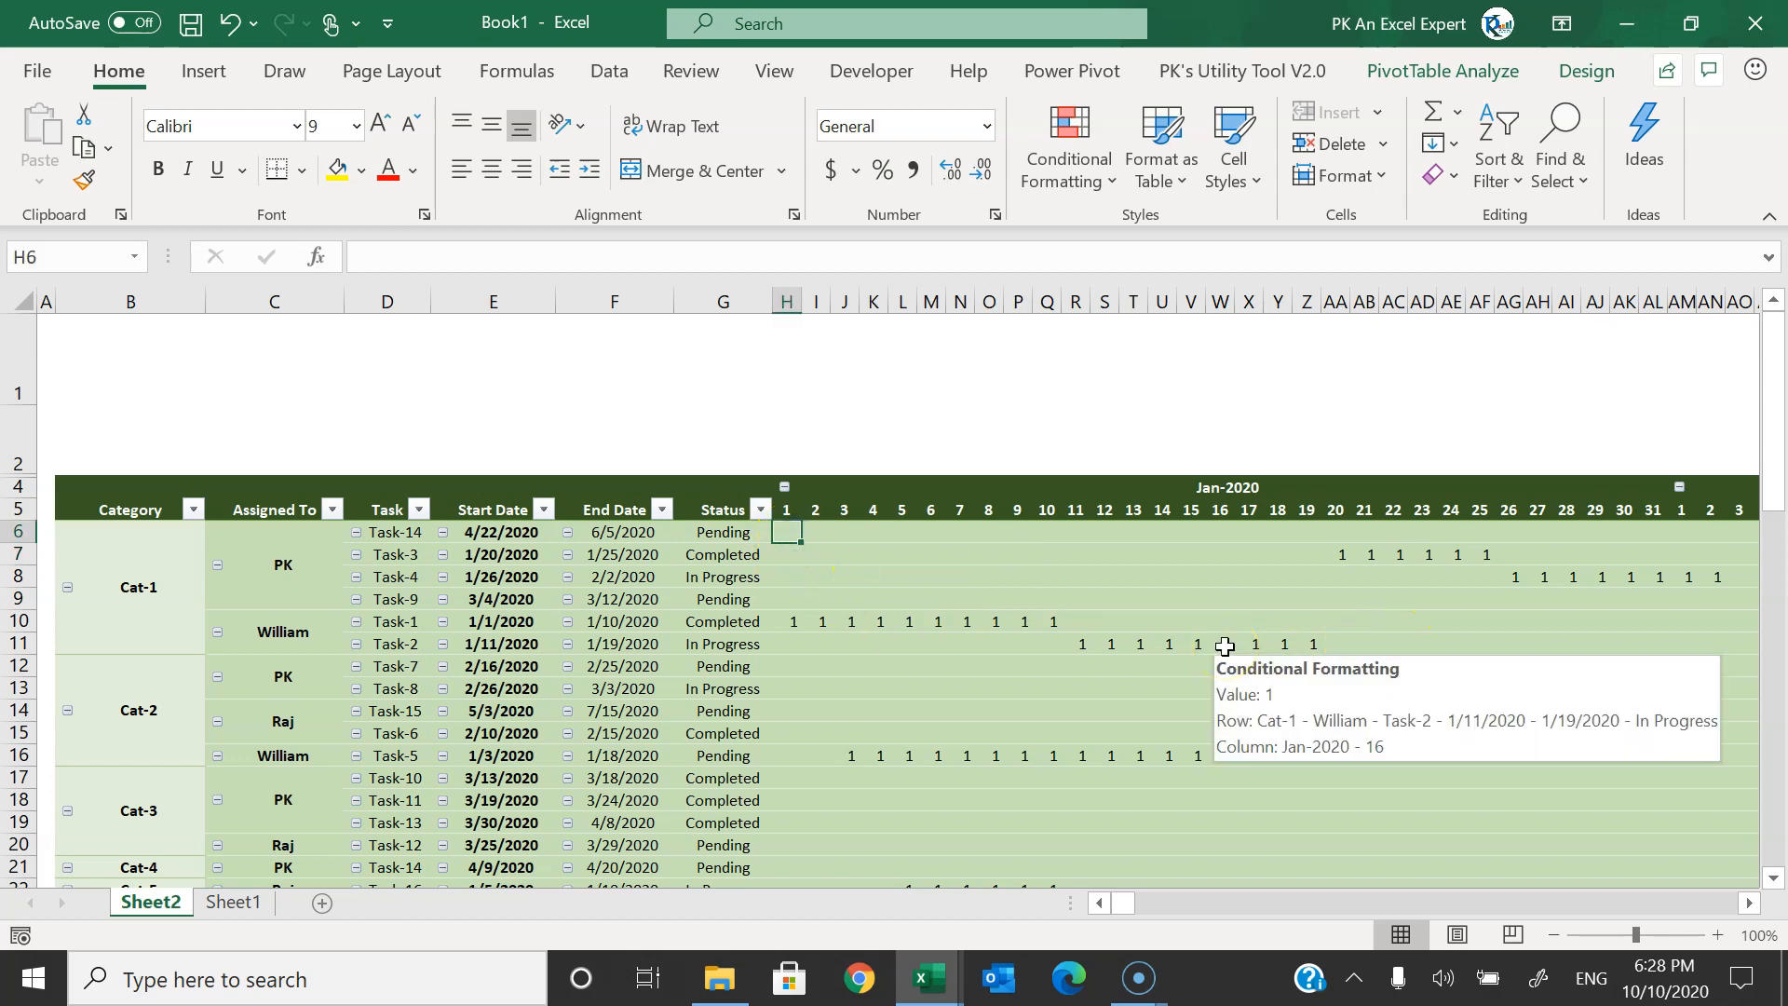
left_click(725, 535)
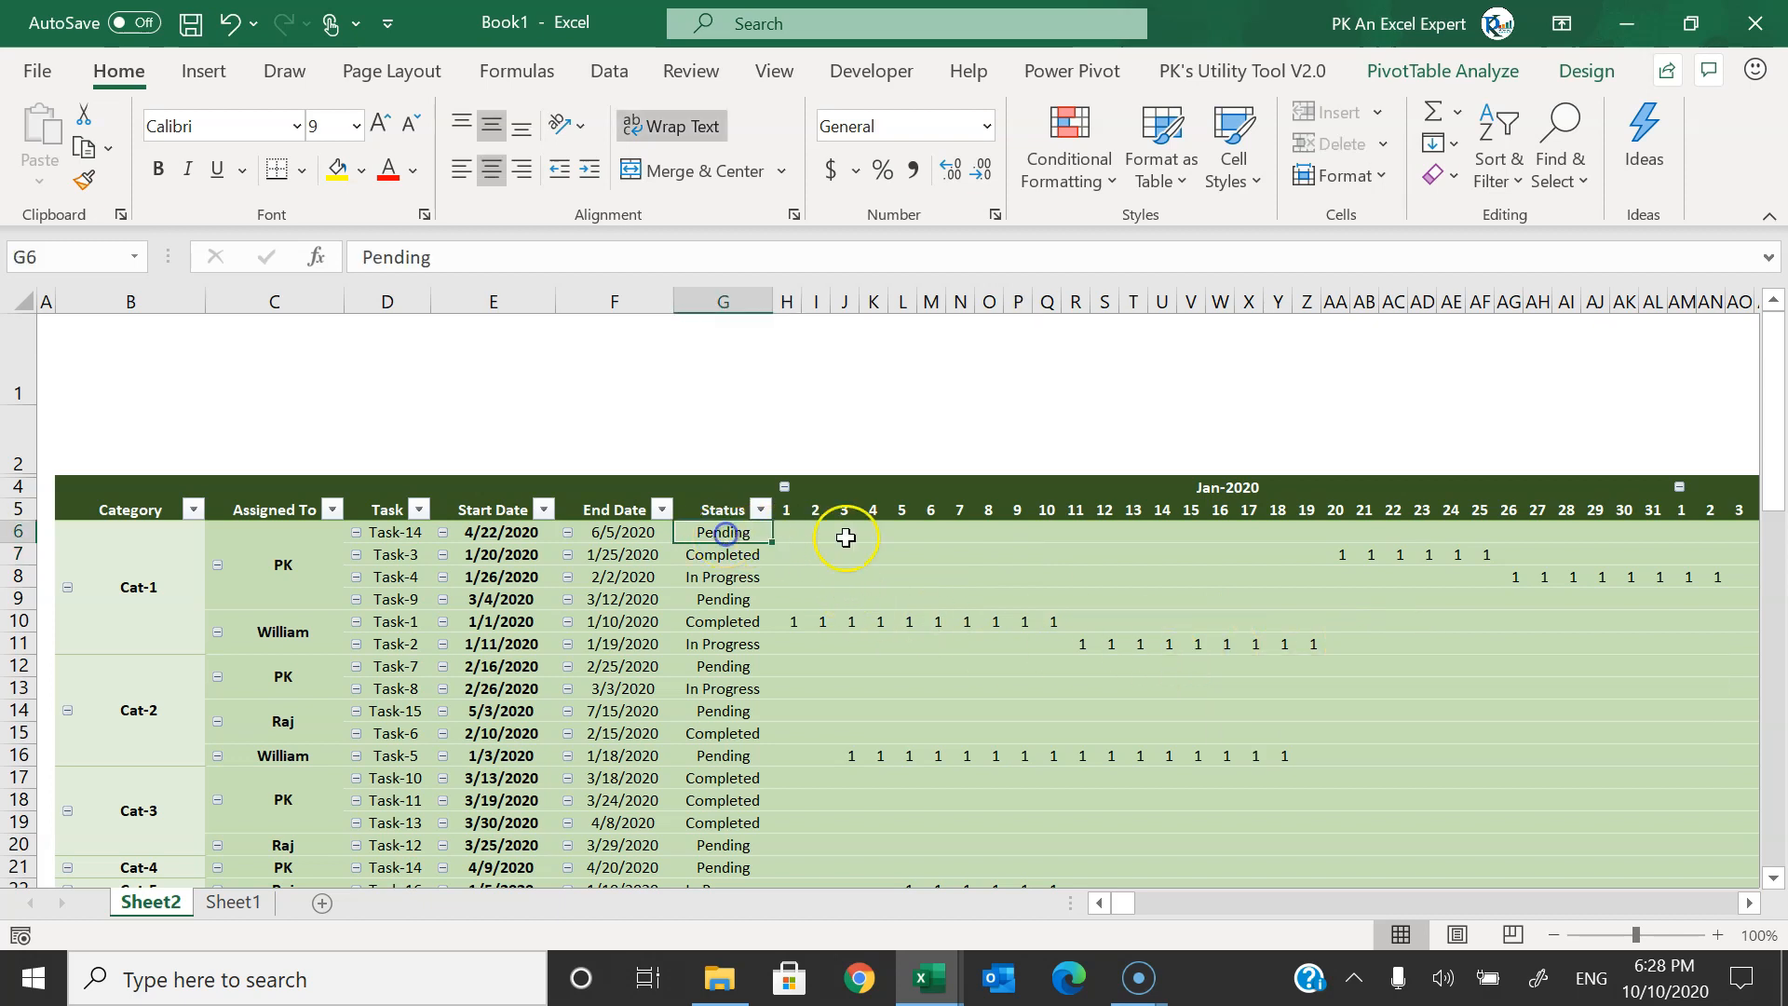
left_click(797, 536)
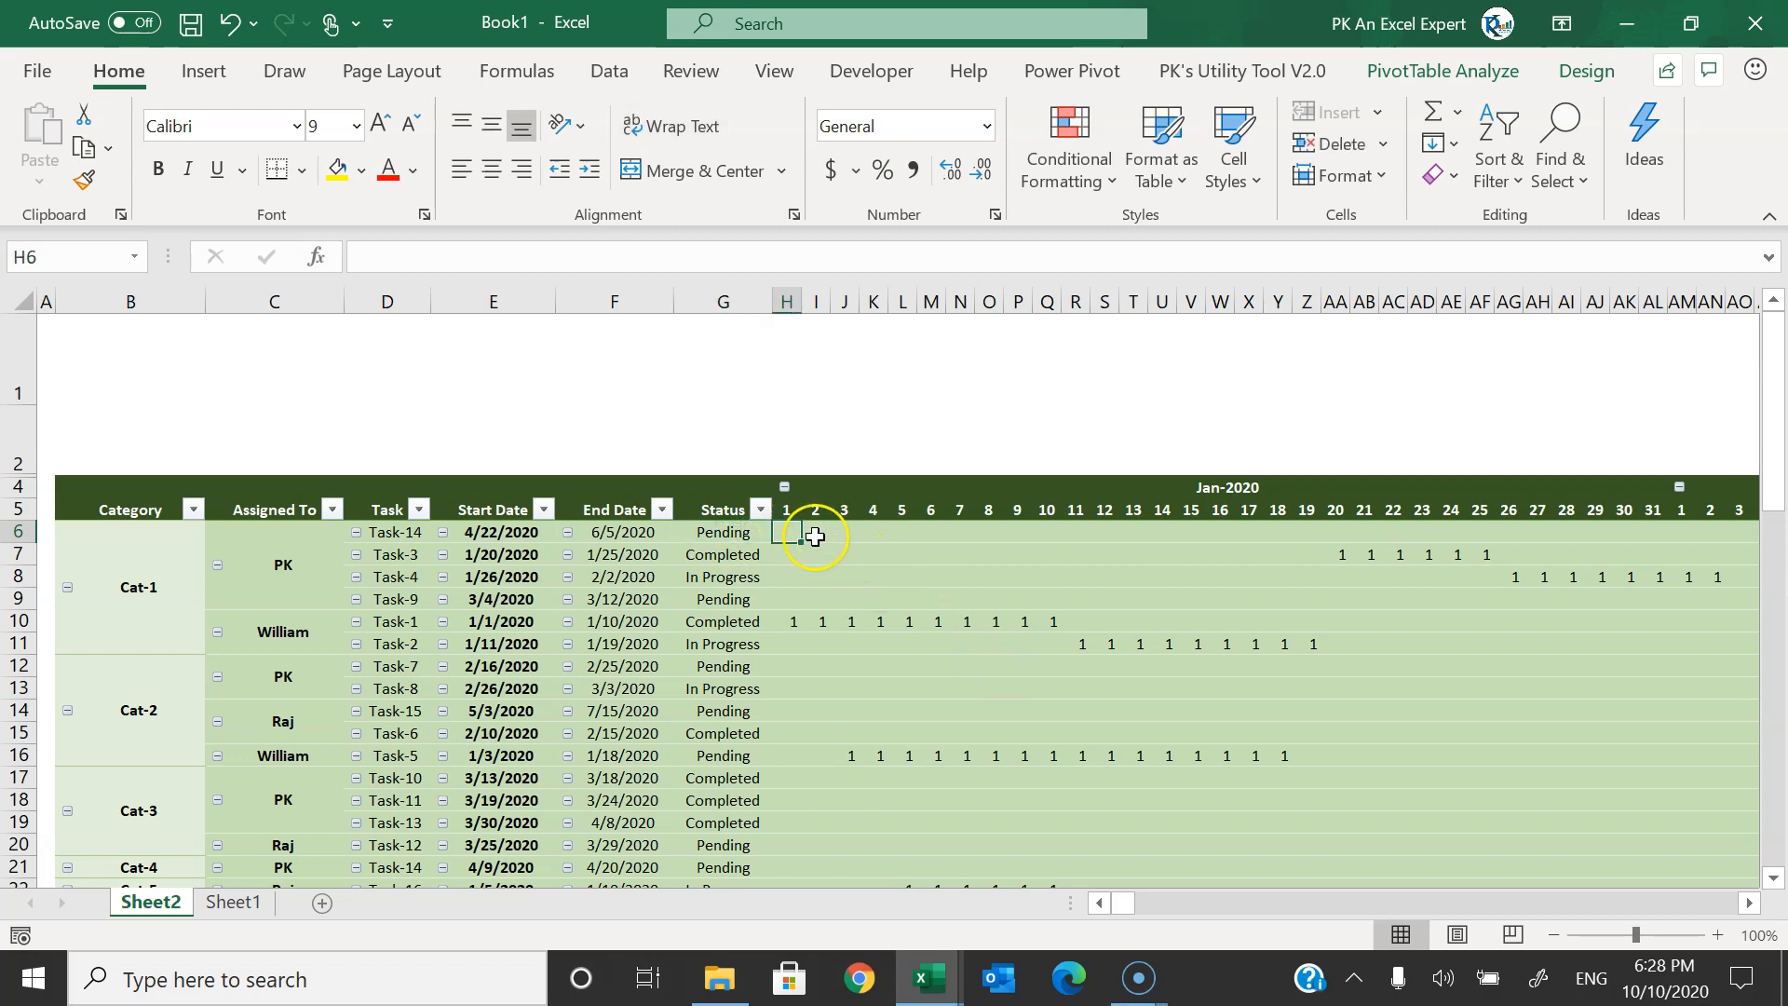
key("alt+o")
key("d")
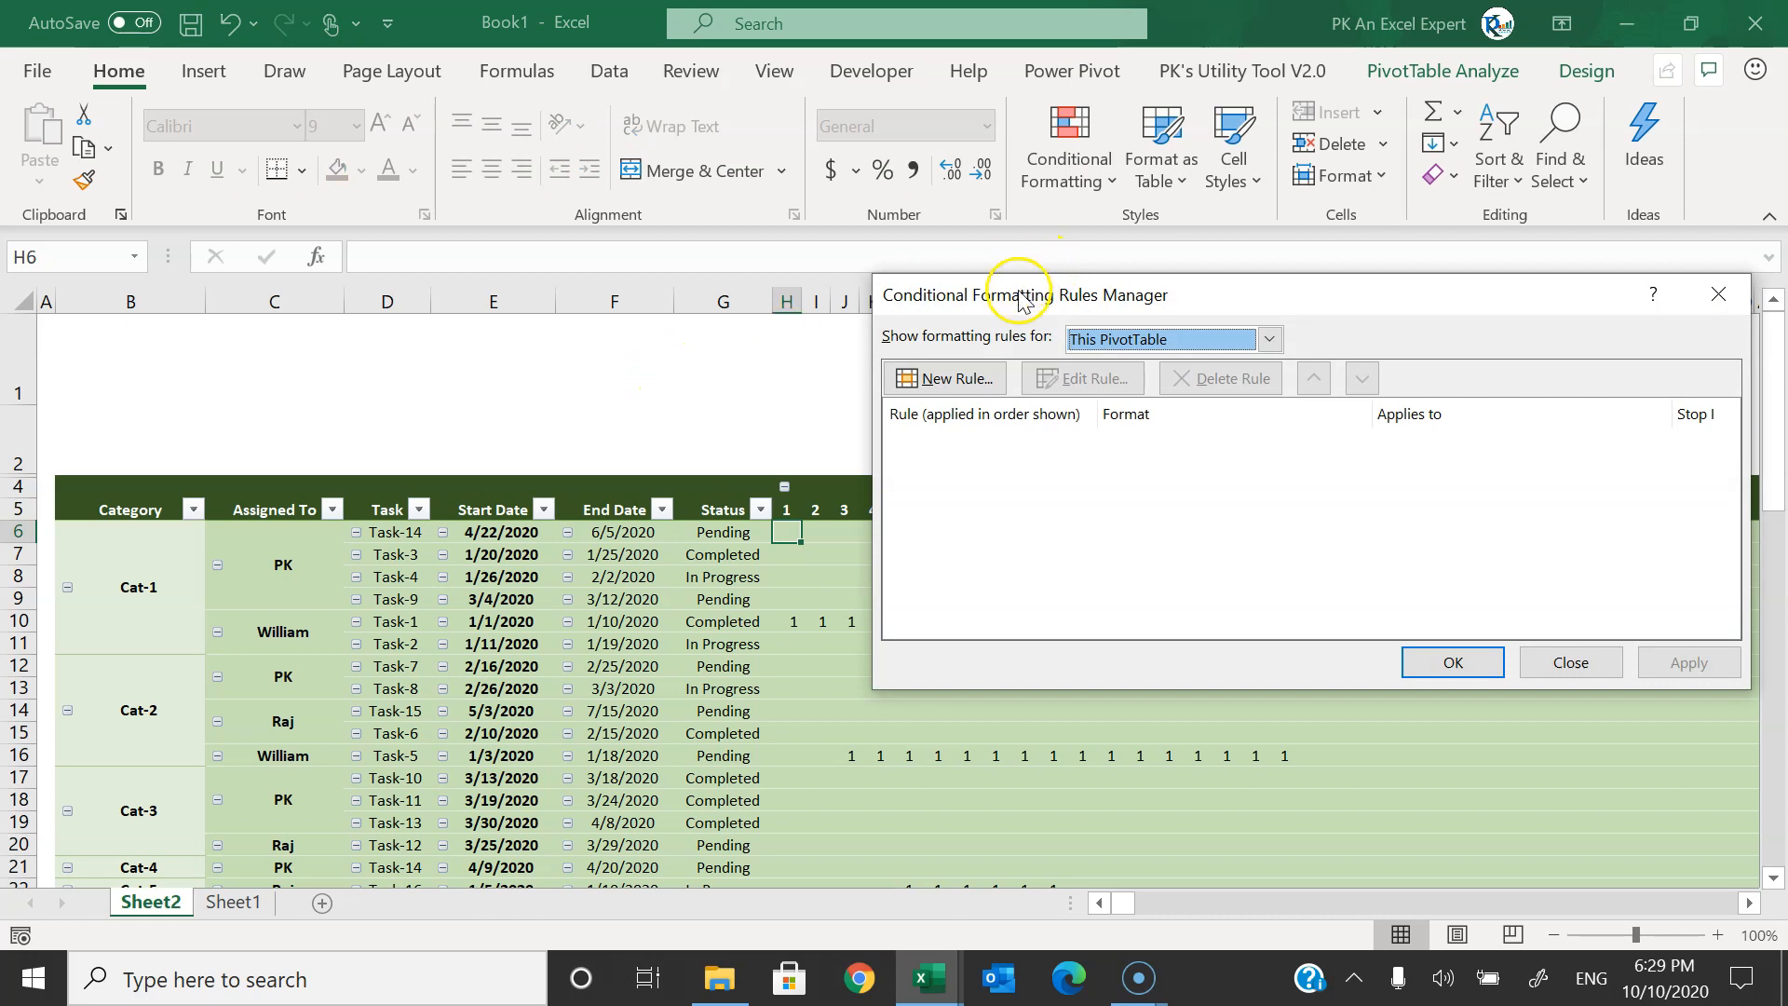
left_click(941, 378)
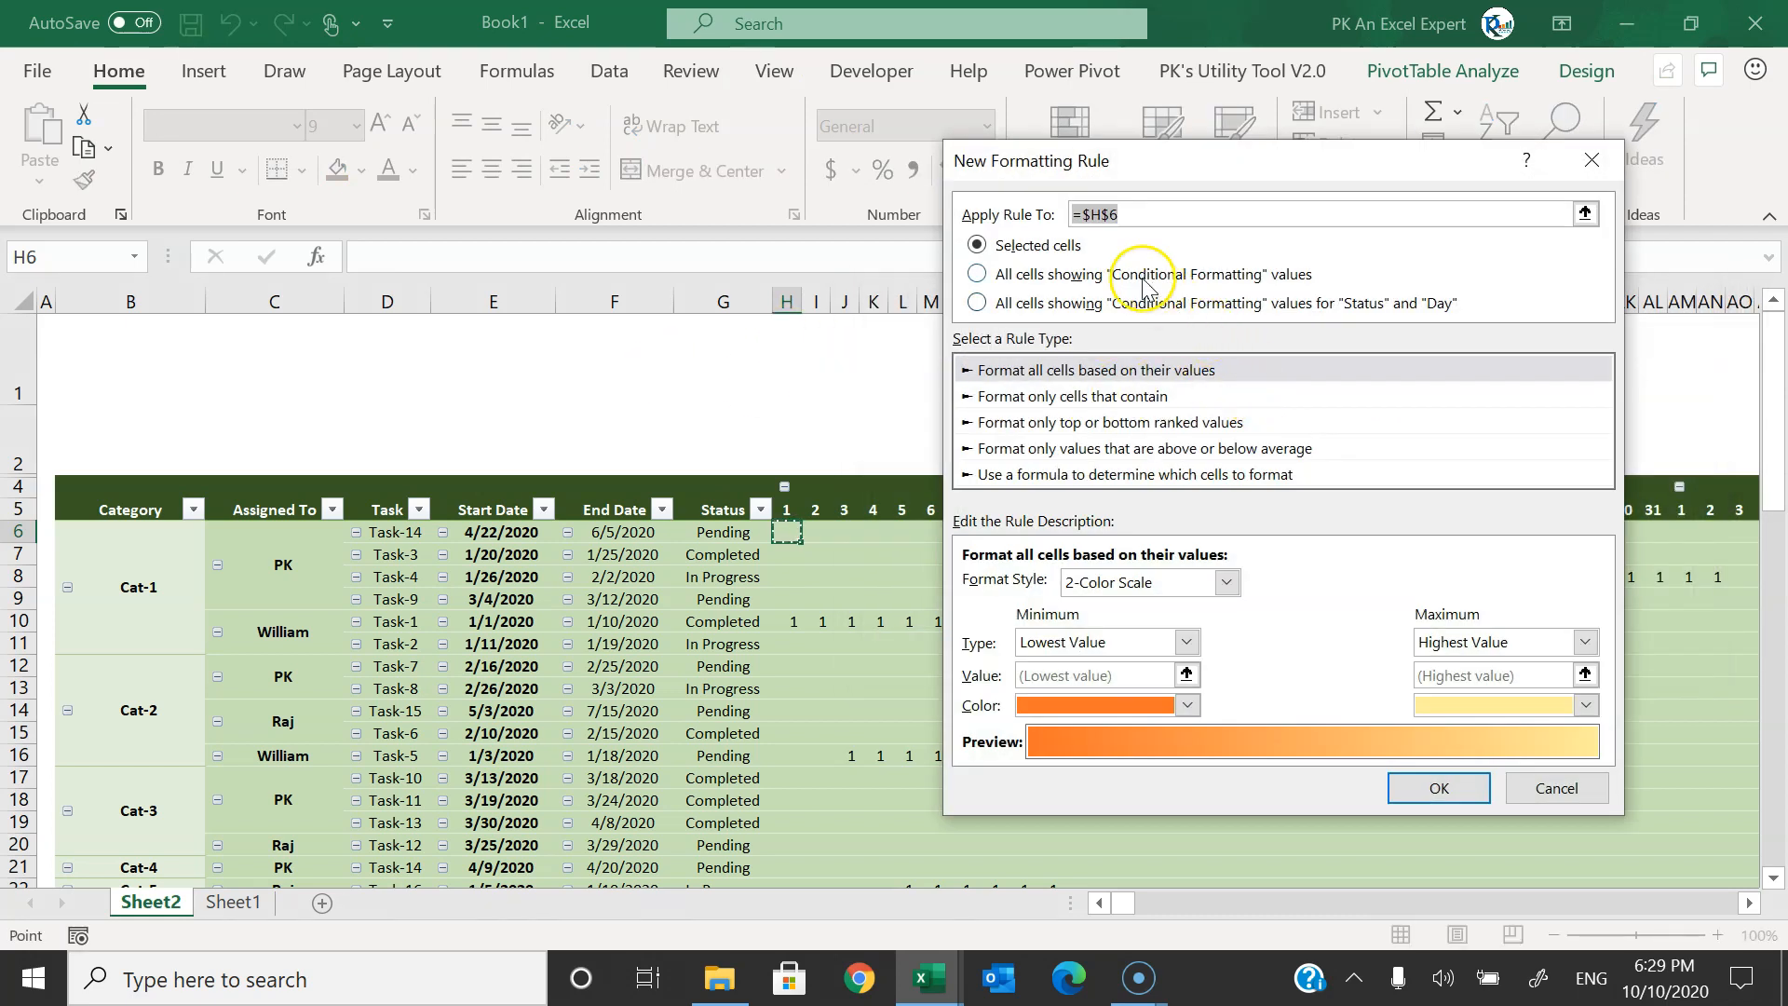
- Apply the rule to all cells showing "Conditional Formatting" values and choose the formula-based rule type
left_click(1267, 277)
left_click(1040, 282)
left_click(1294, 279)
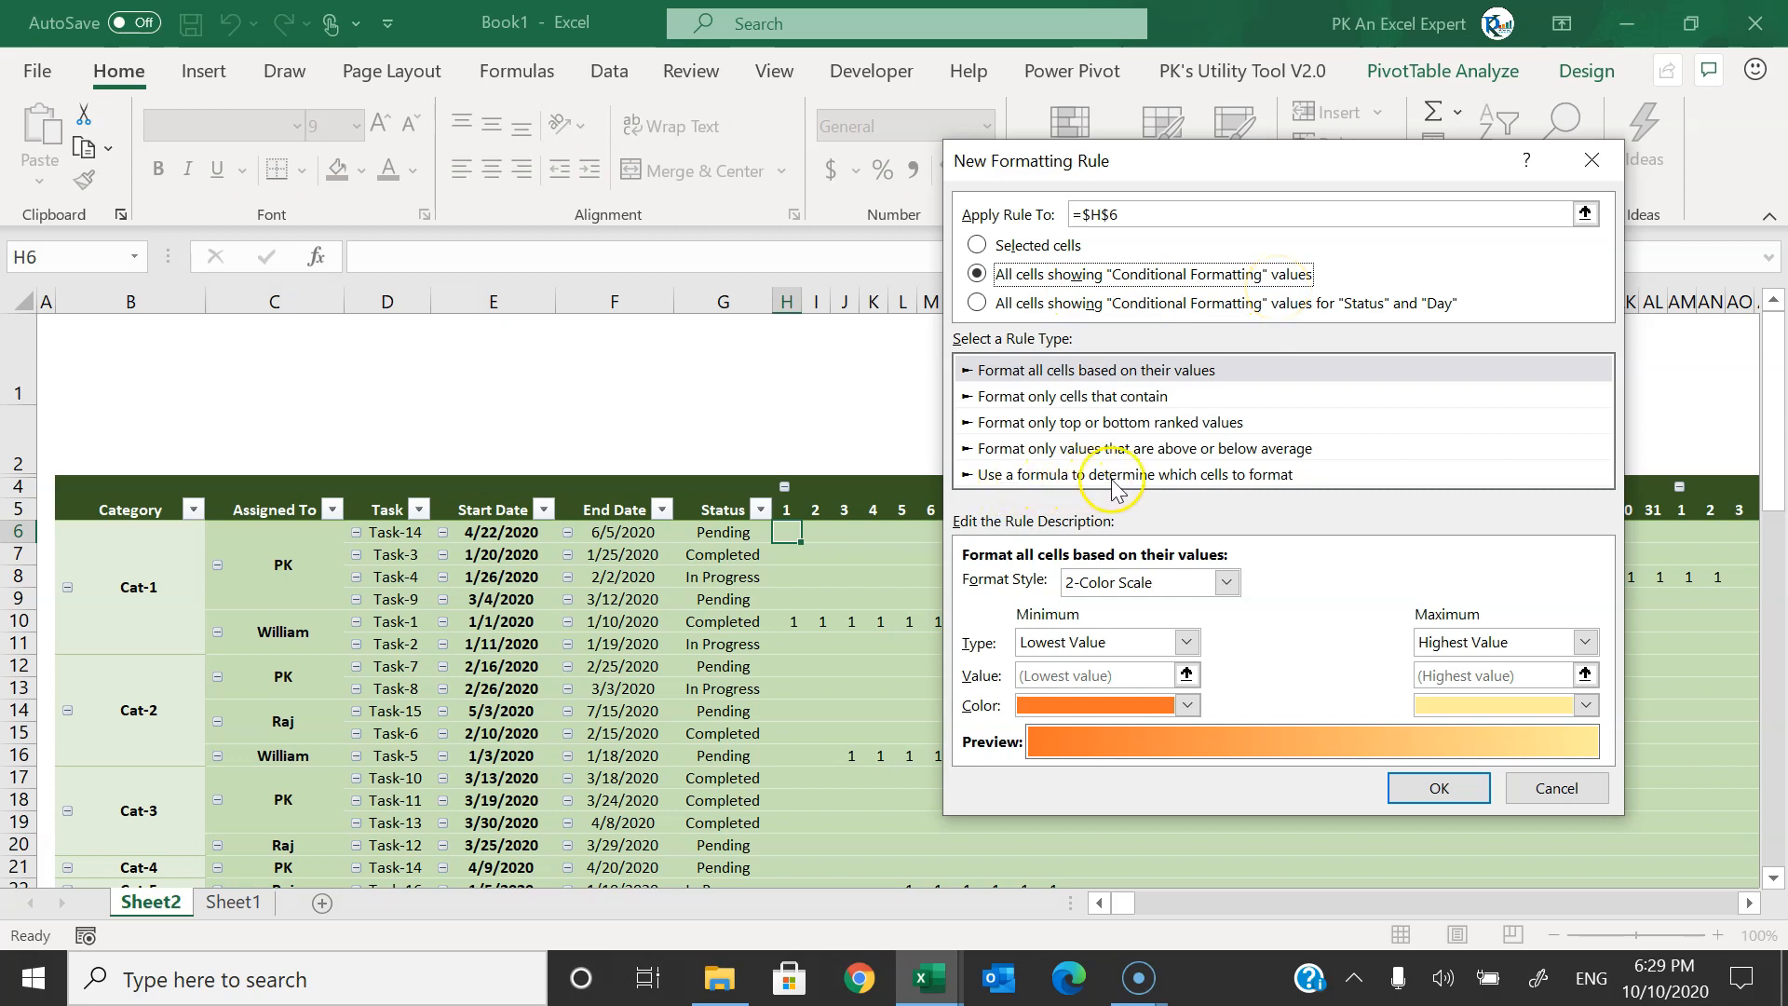
left_click(1289, 484)
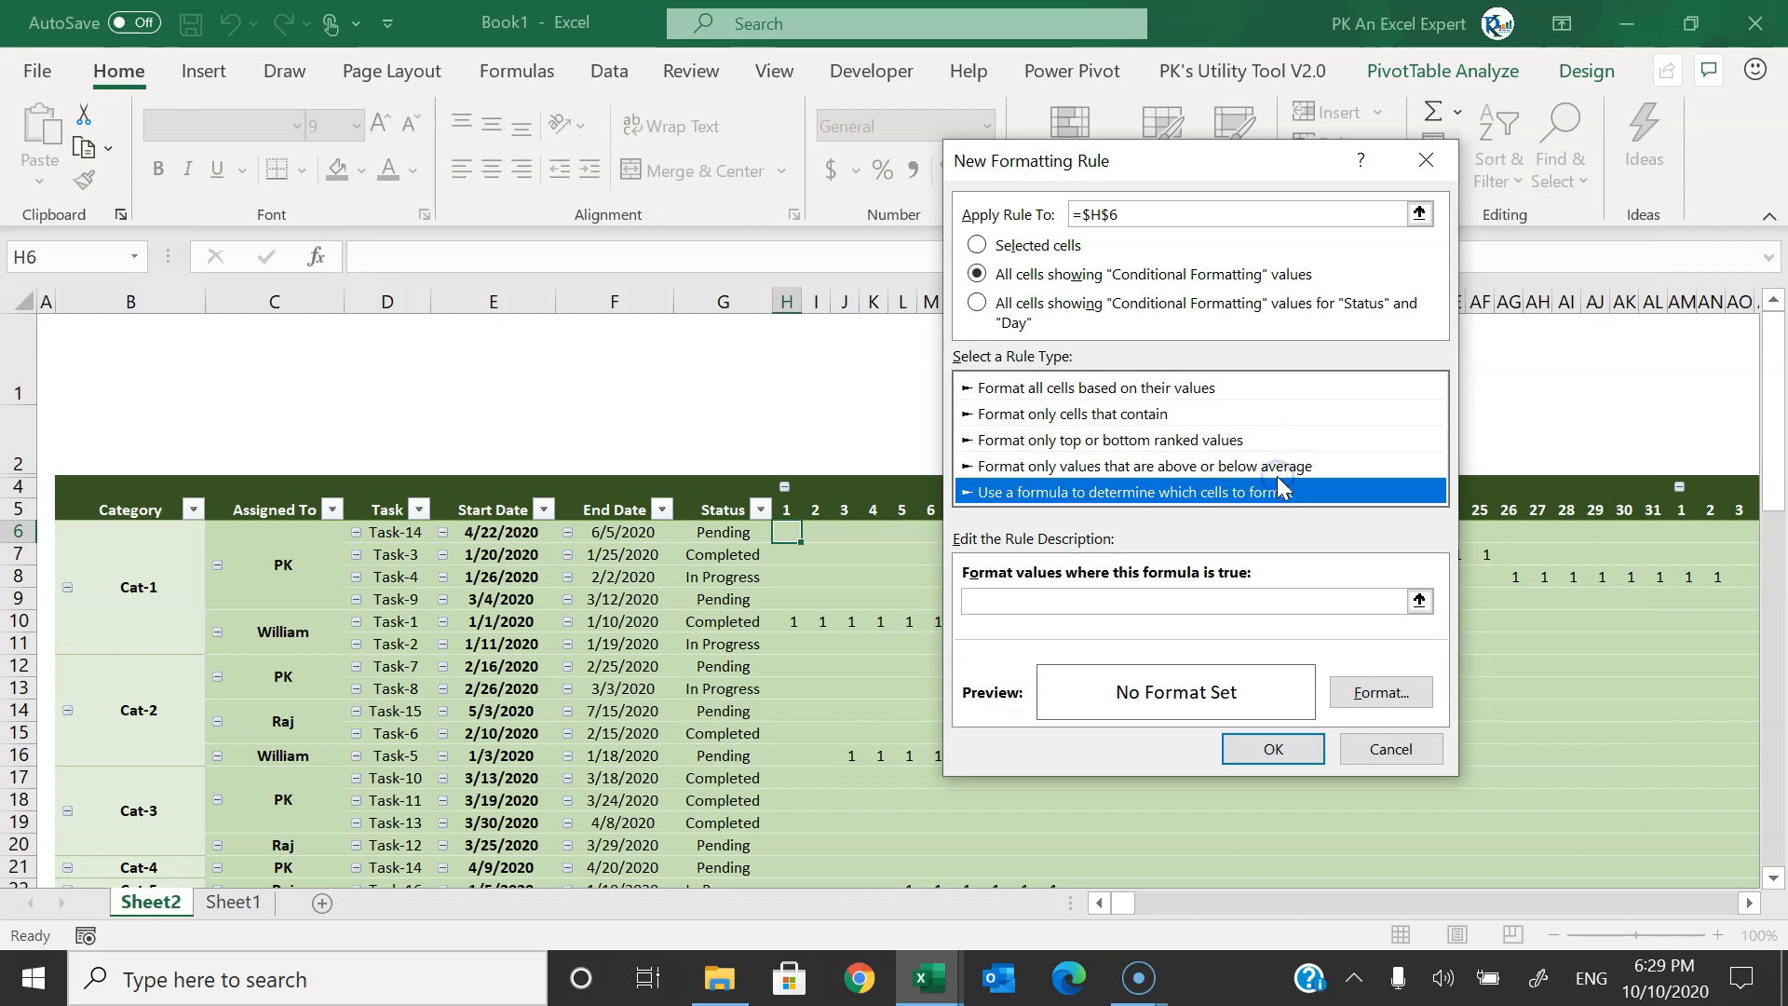
- Enter the rule formula =And($G6="Pending",H6=1) and copy it for reuse
left_click(1066, 601)
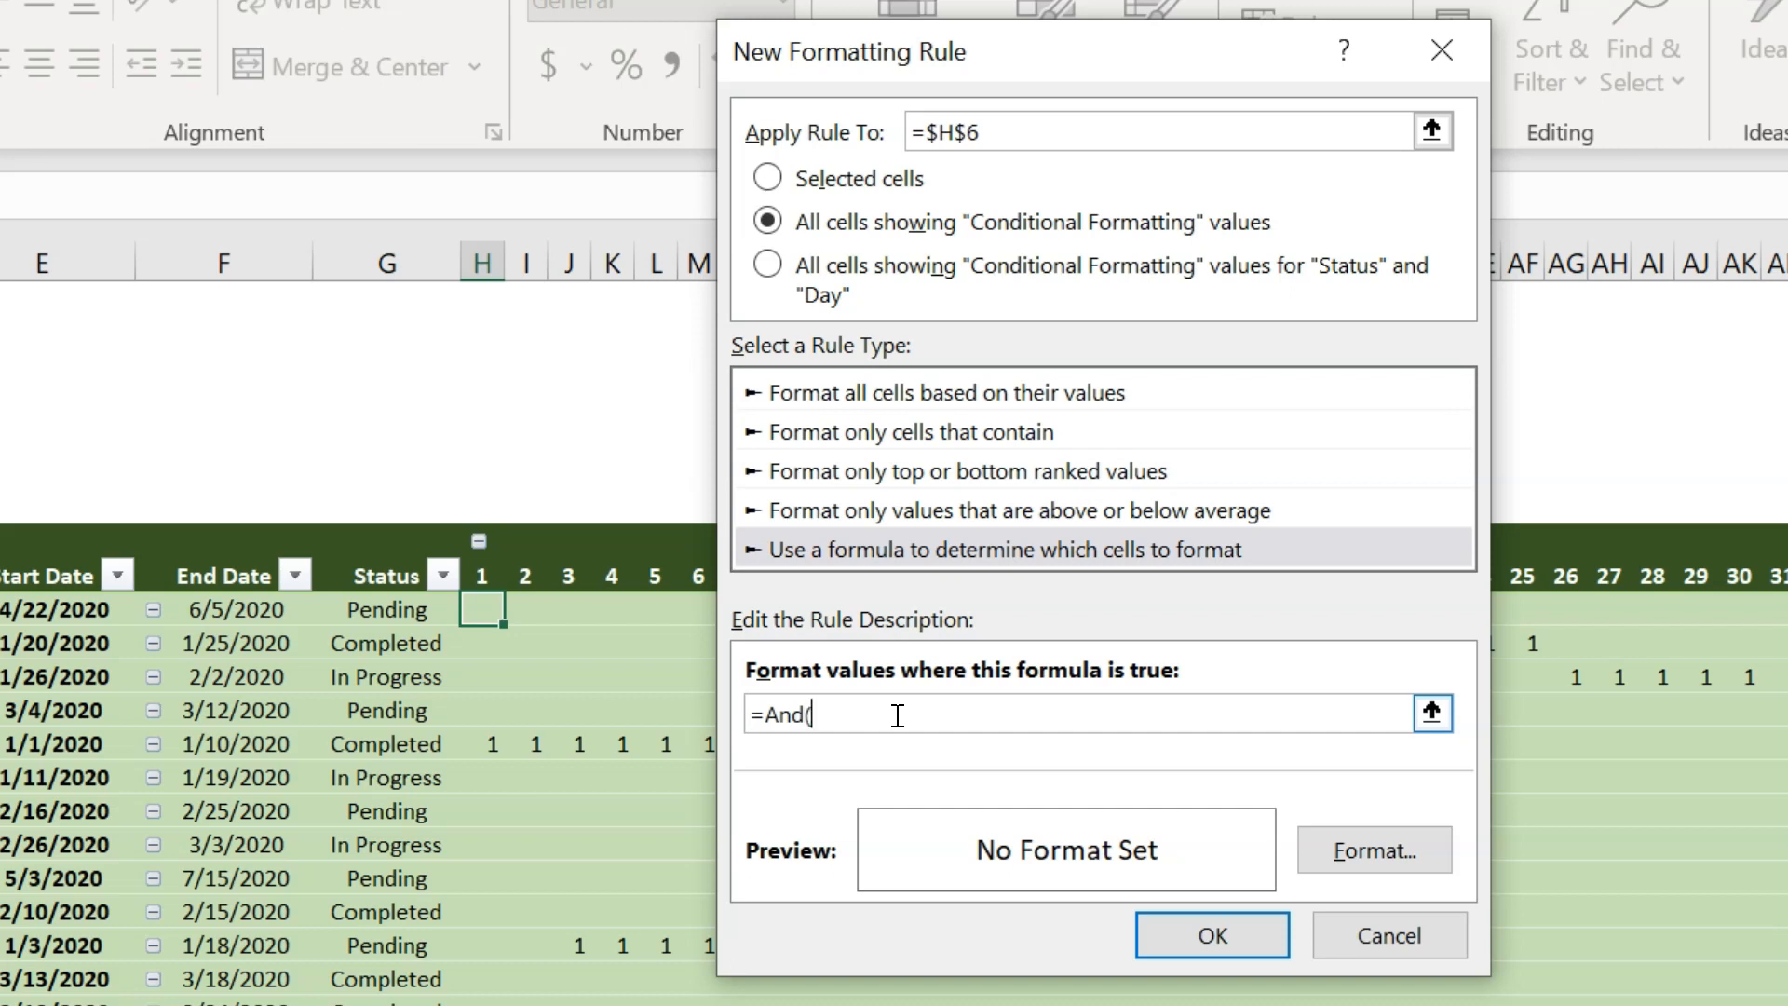
left_click(380, 622)
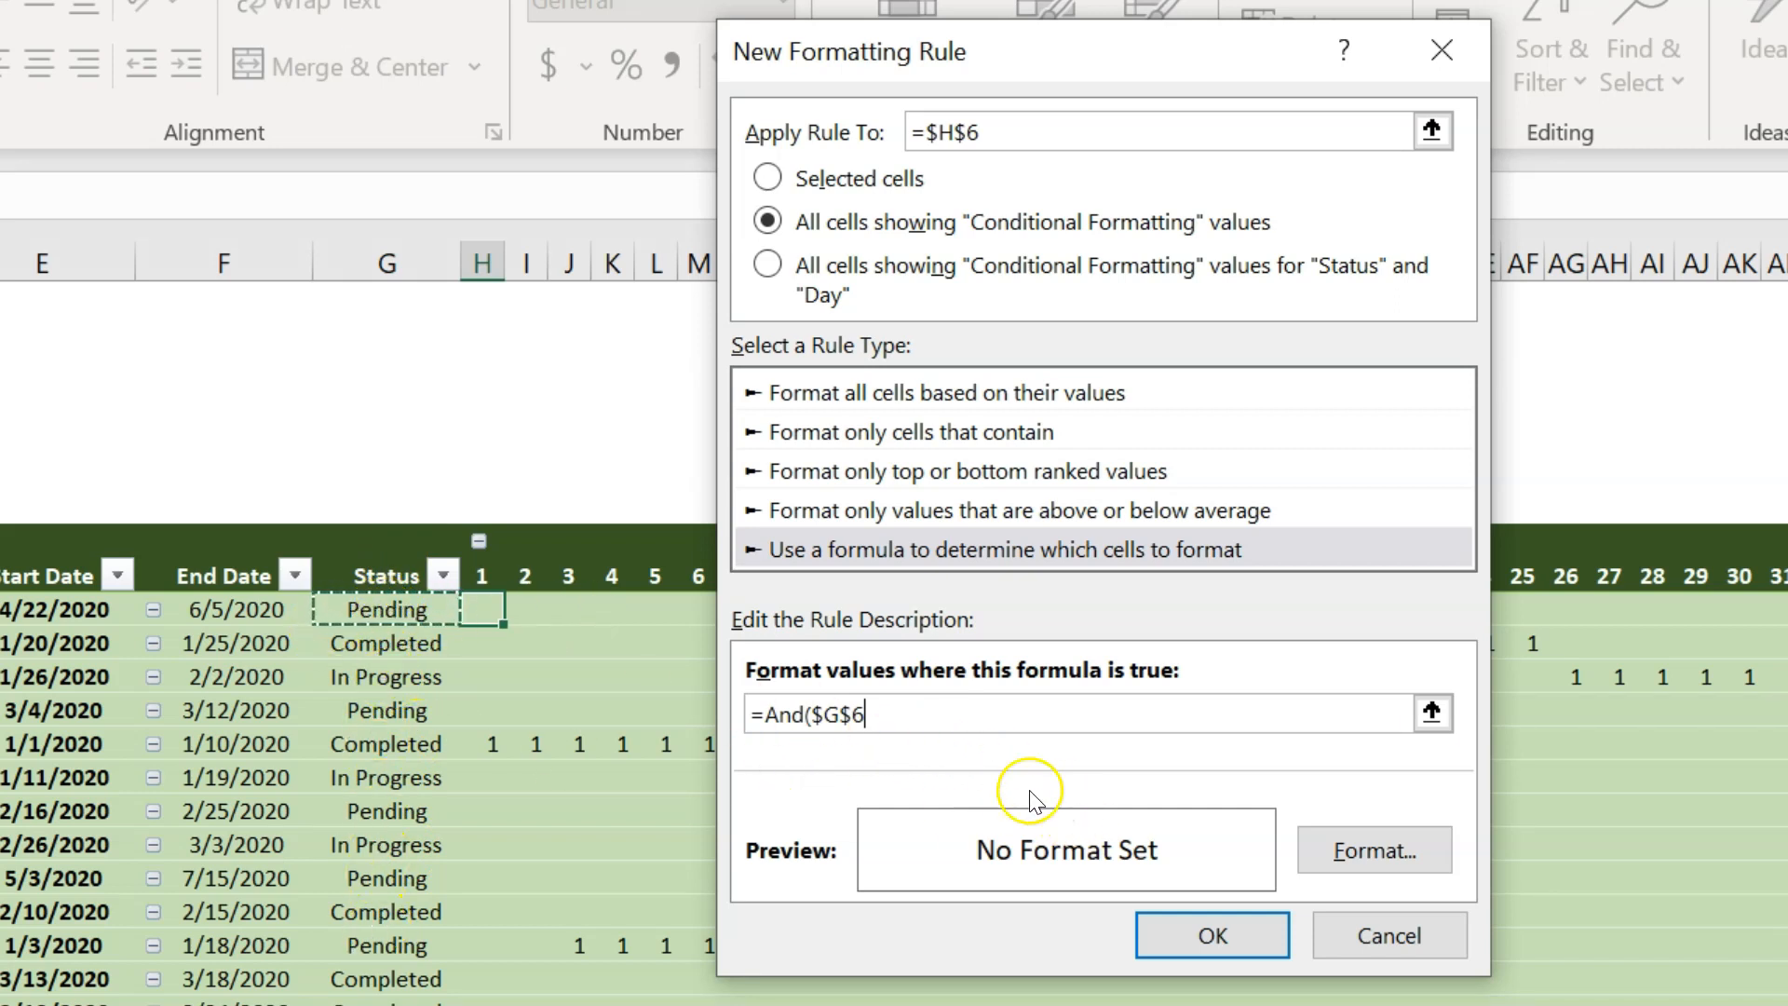
left_click(847, 715)
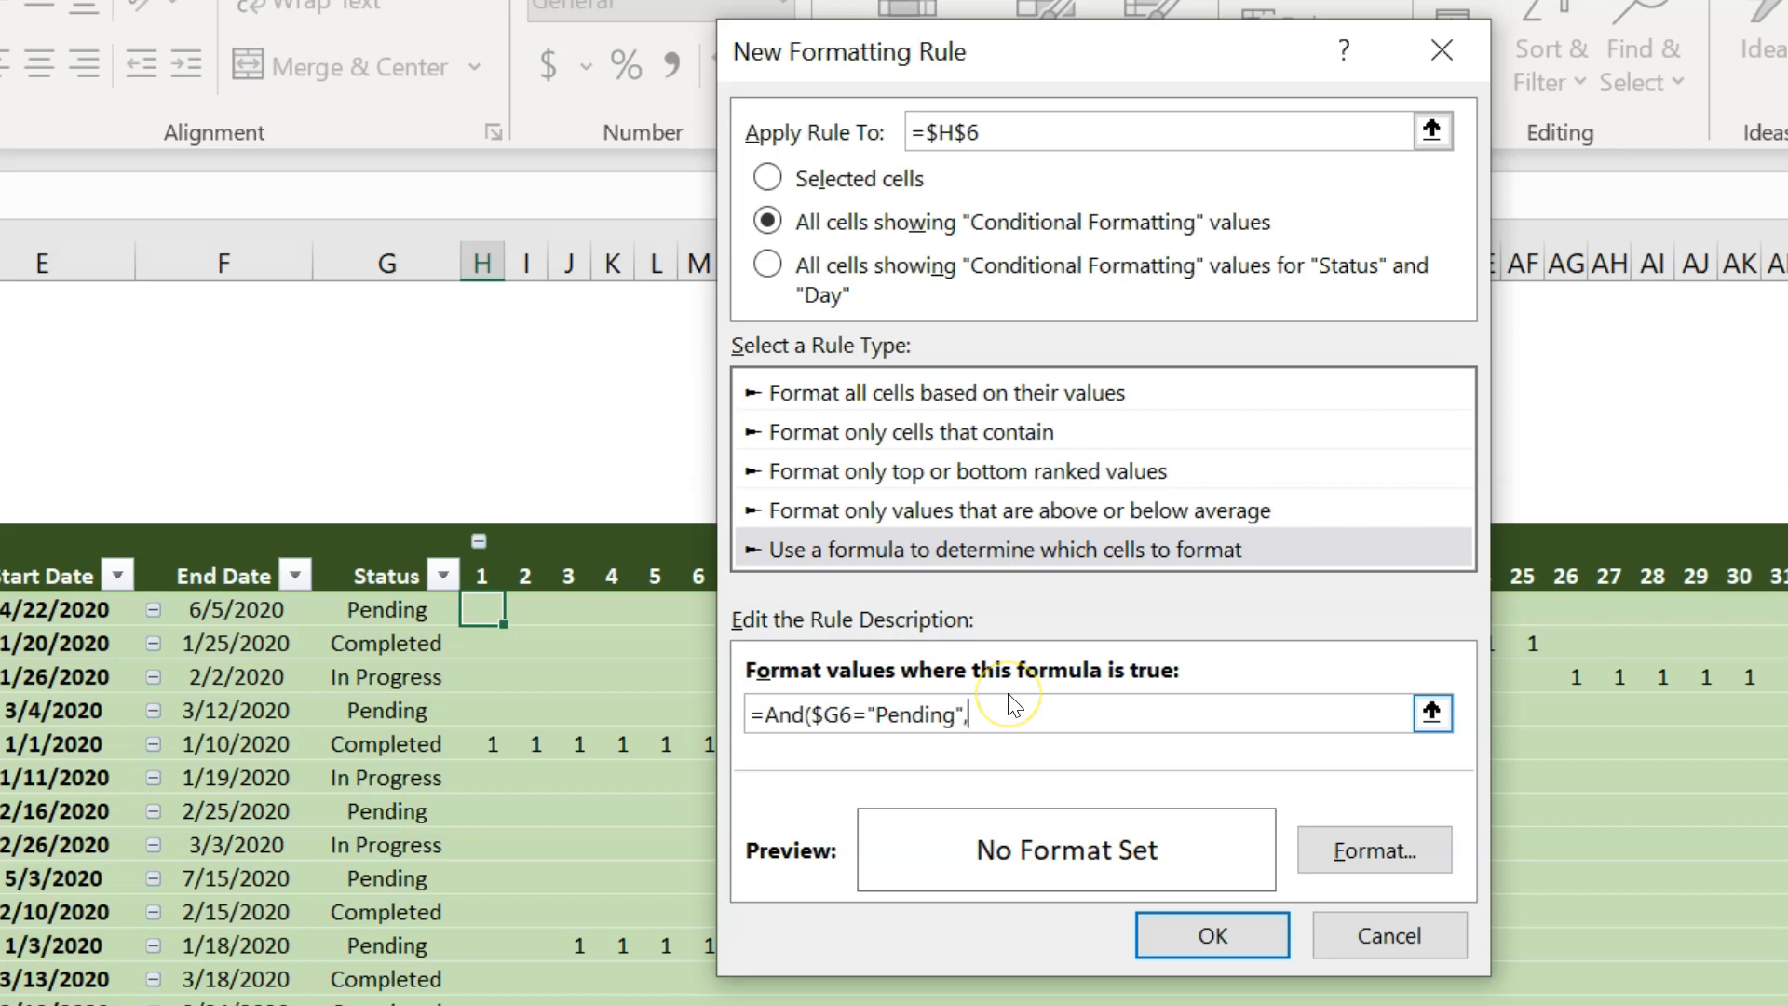
left_click(464, 612)
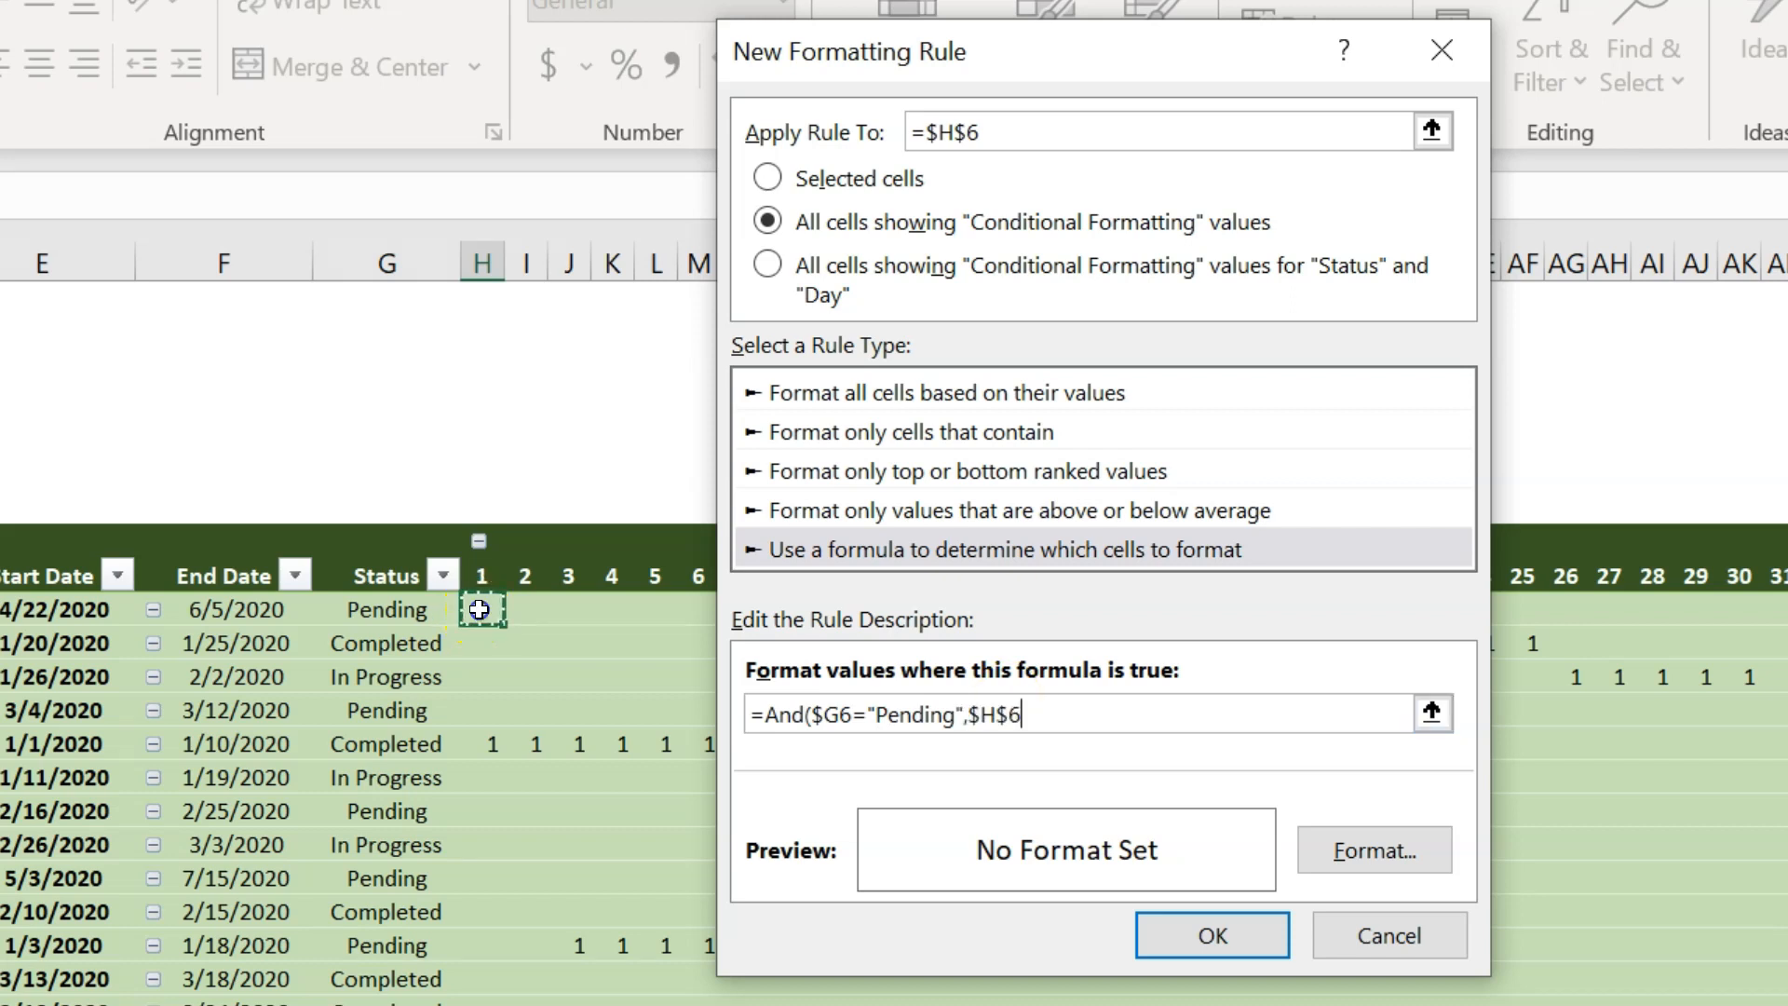
left_click(977, 715)
left_click(1086, 716)
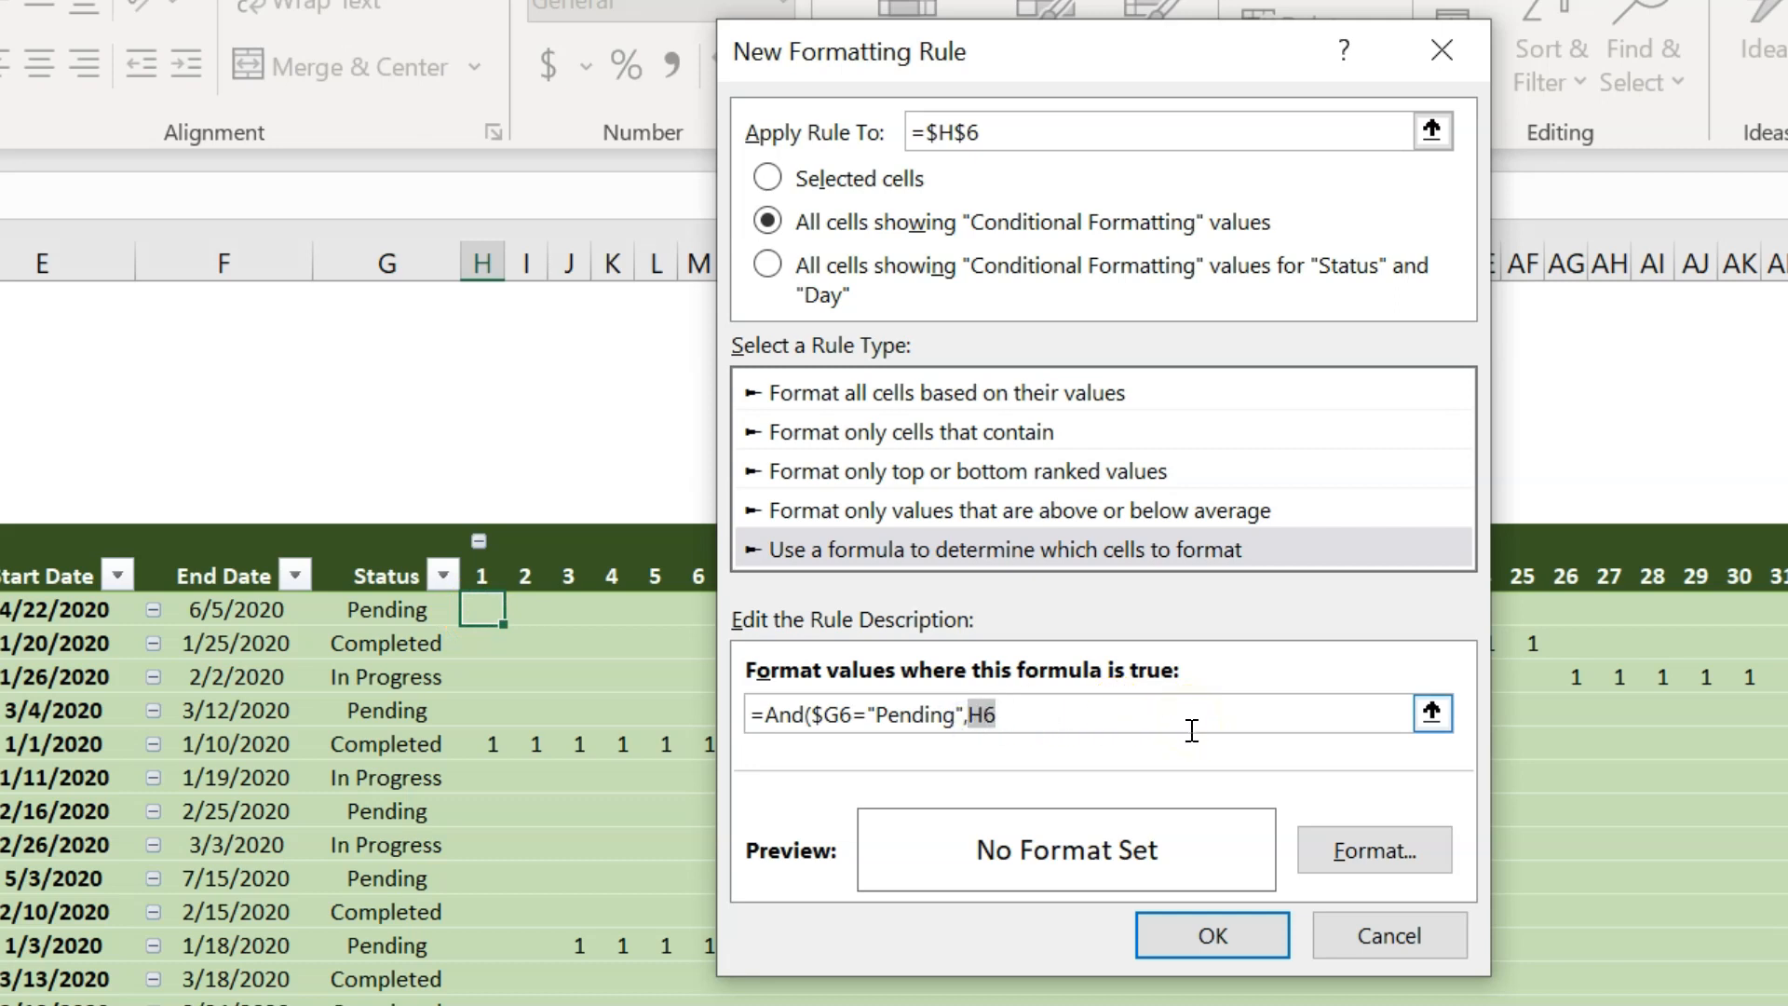
left_click(1117, 721)
left_click_drag(1034, 715, 751, 714)
key("ctrl+c")
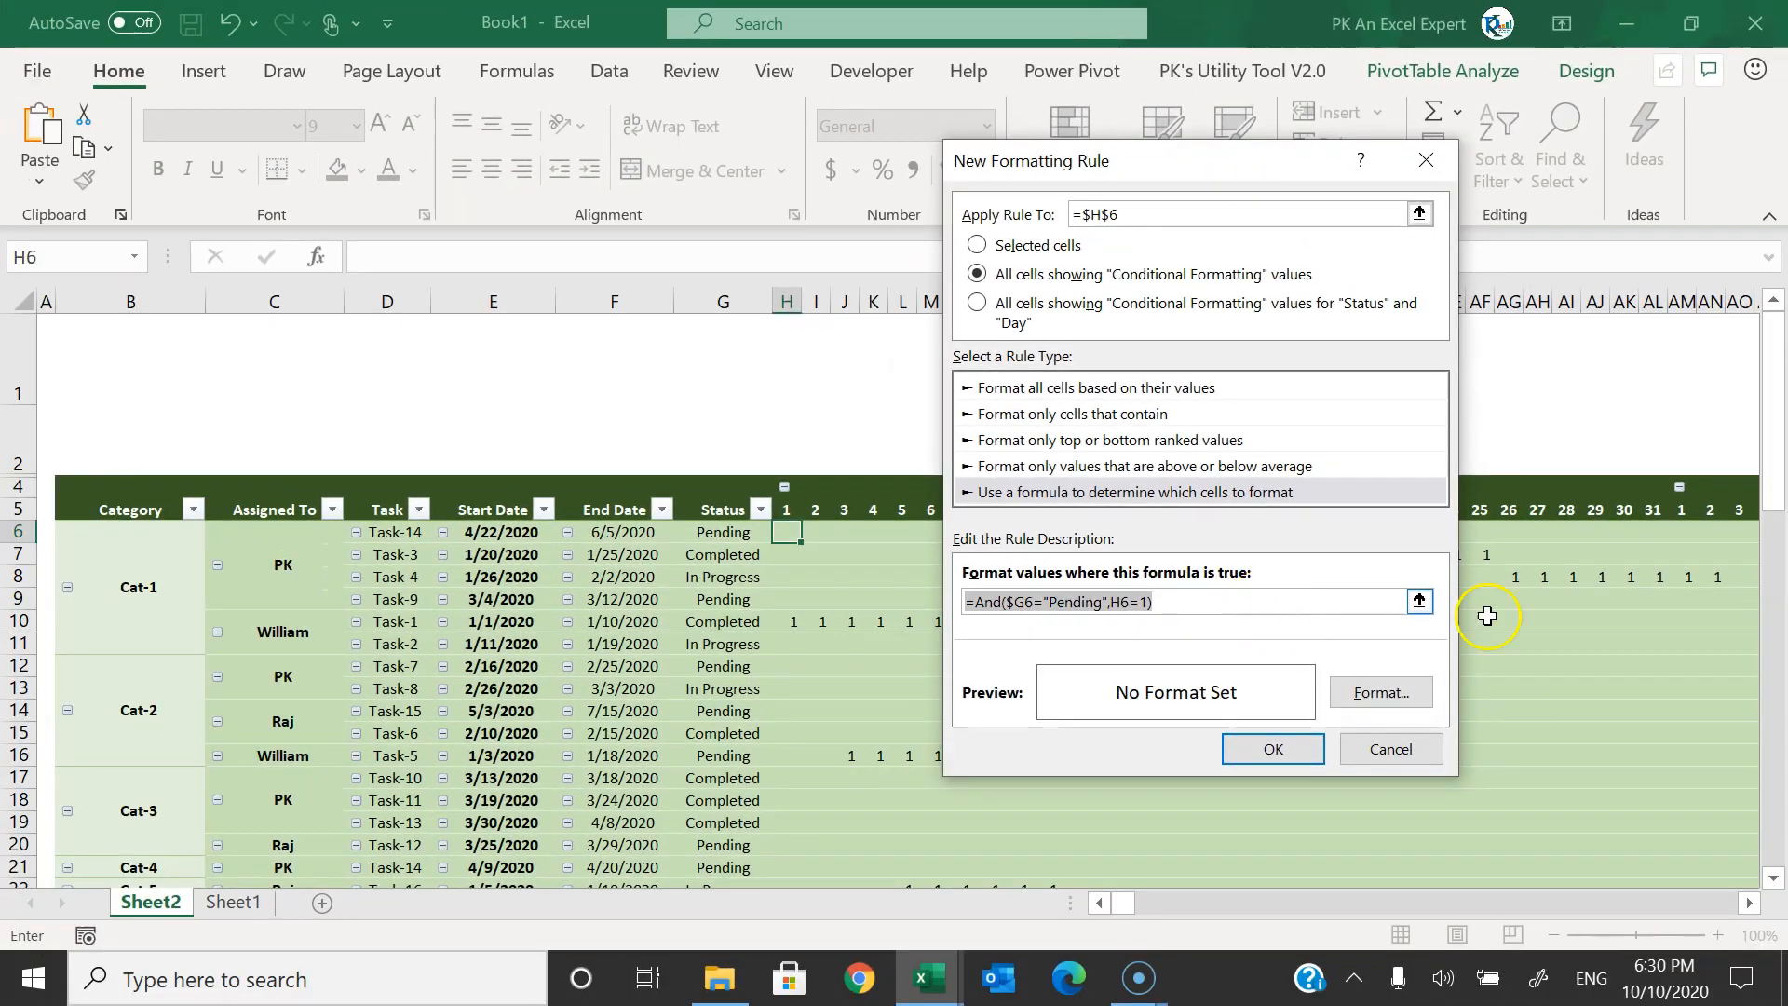
- Give the "Pending" rule a horizontal two-color gradient fill from red to dark red and save the rule
left_click(1367, 692)
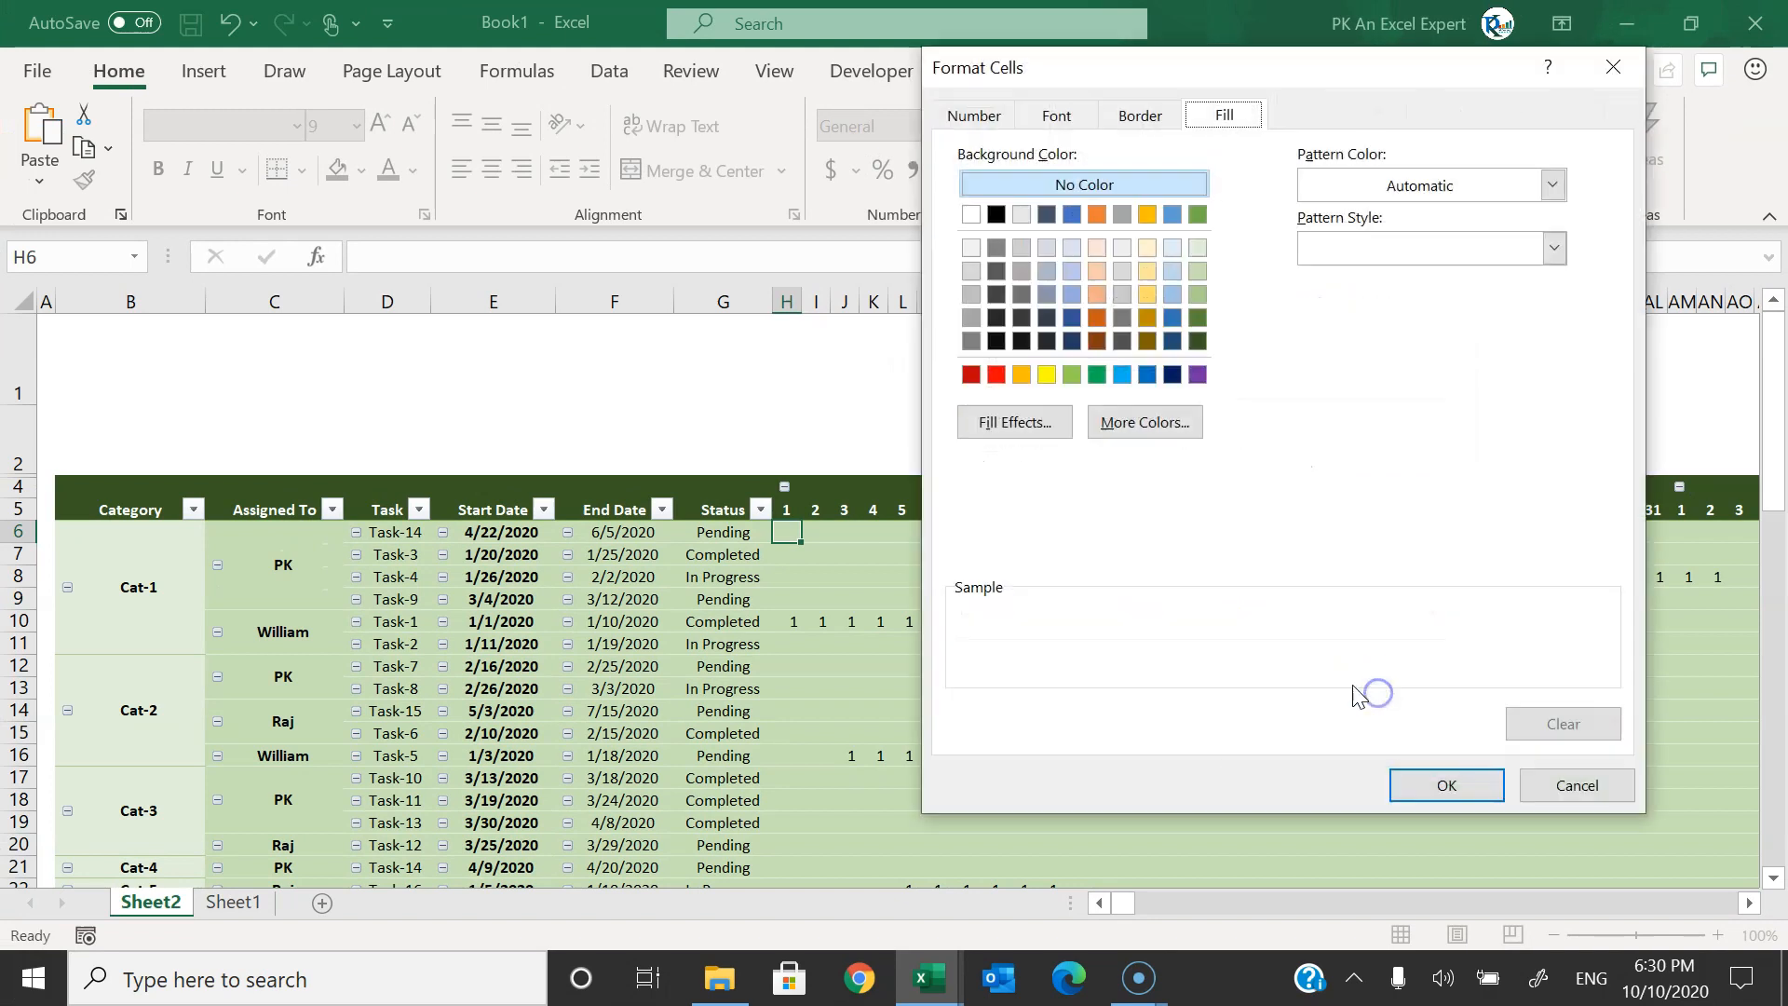
left_click(1028, 427)
left_click(1378, 244)
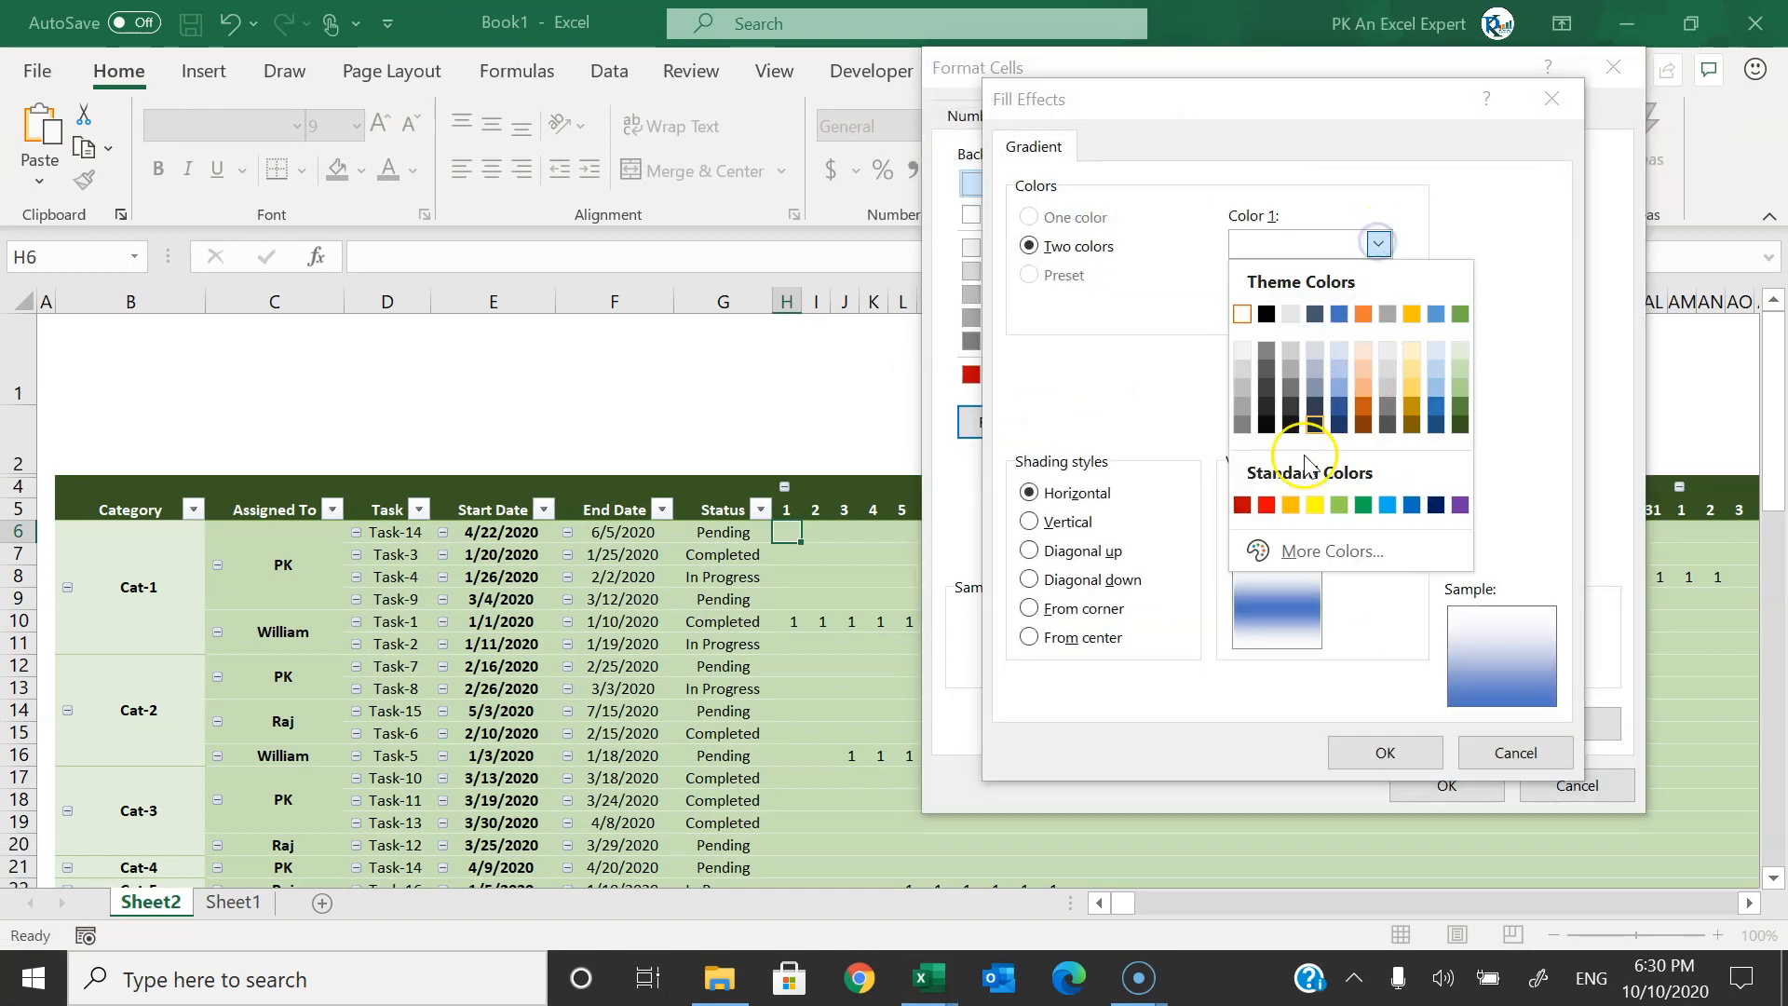
left_click(1265, 504)
left_click(1378, 307)
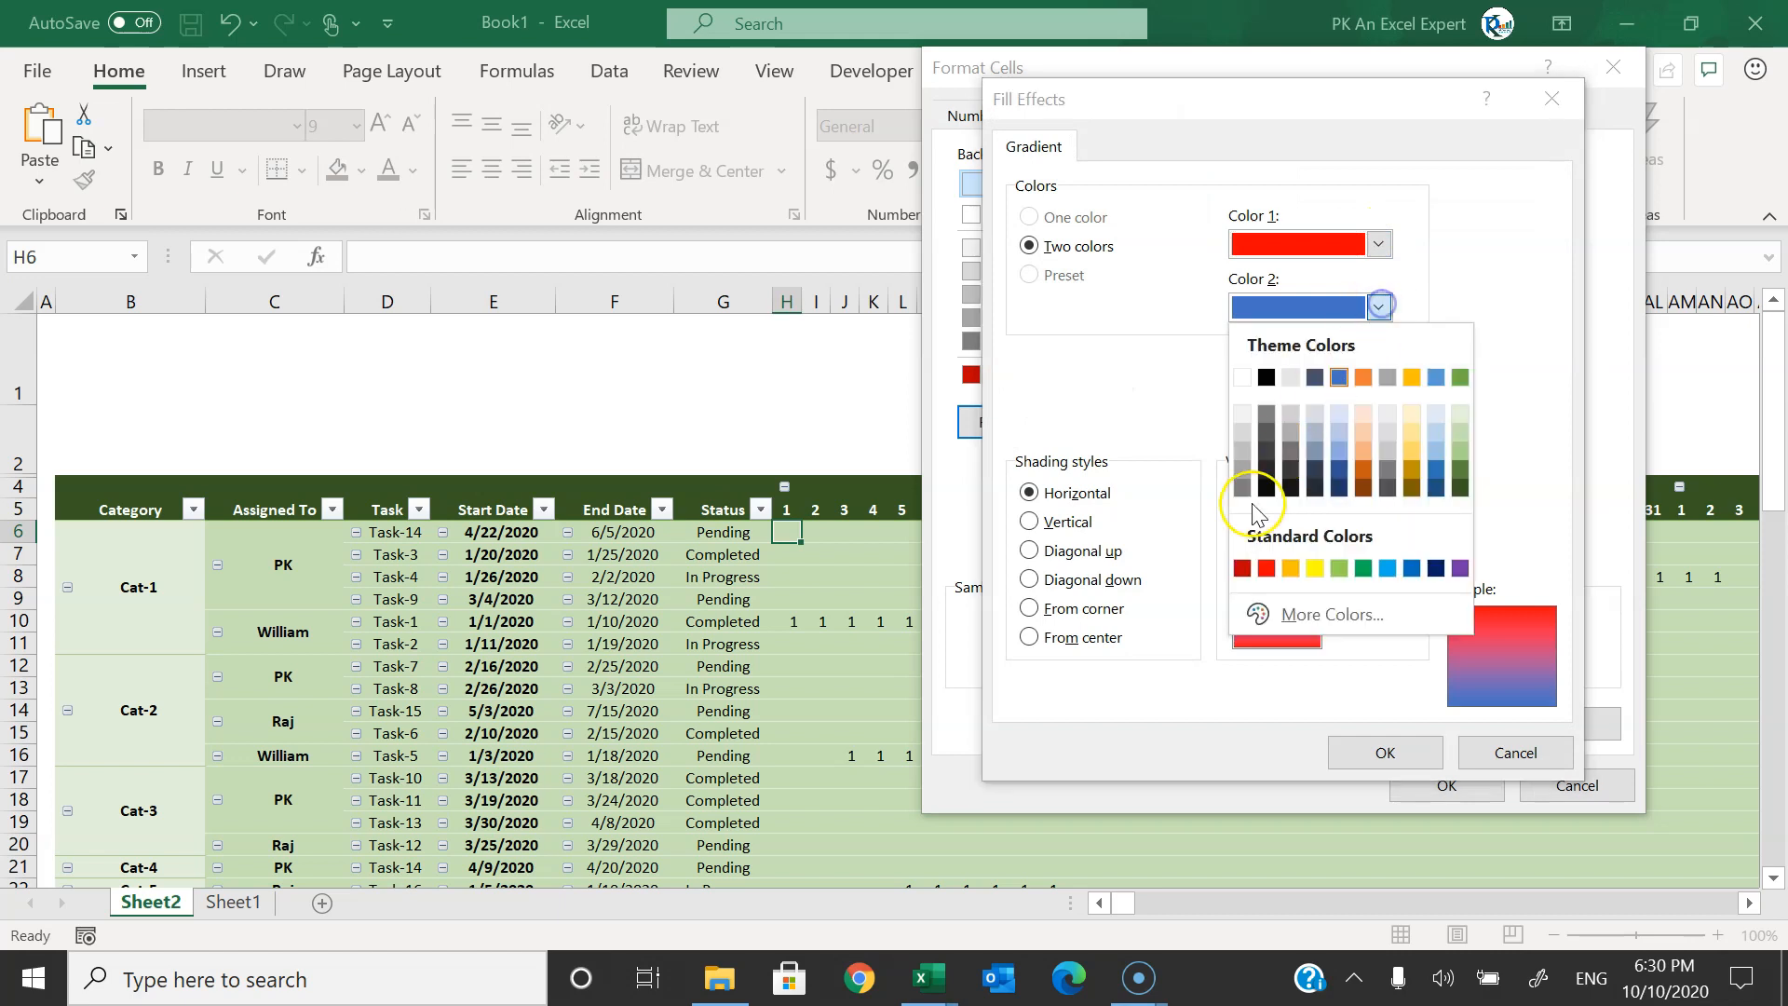
left_click(1243, 572)
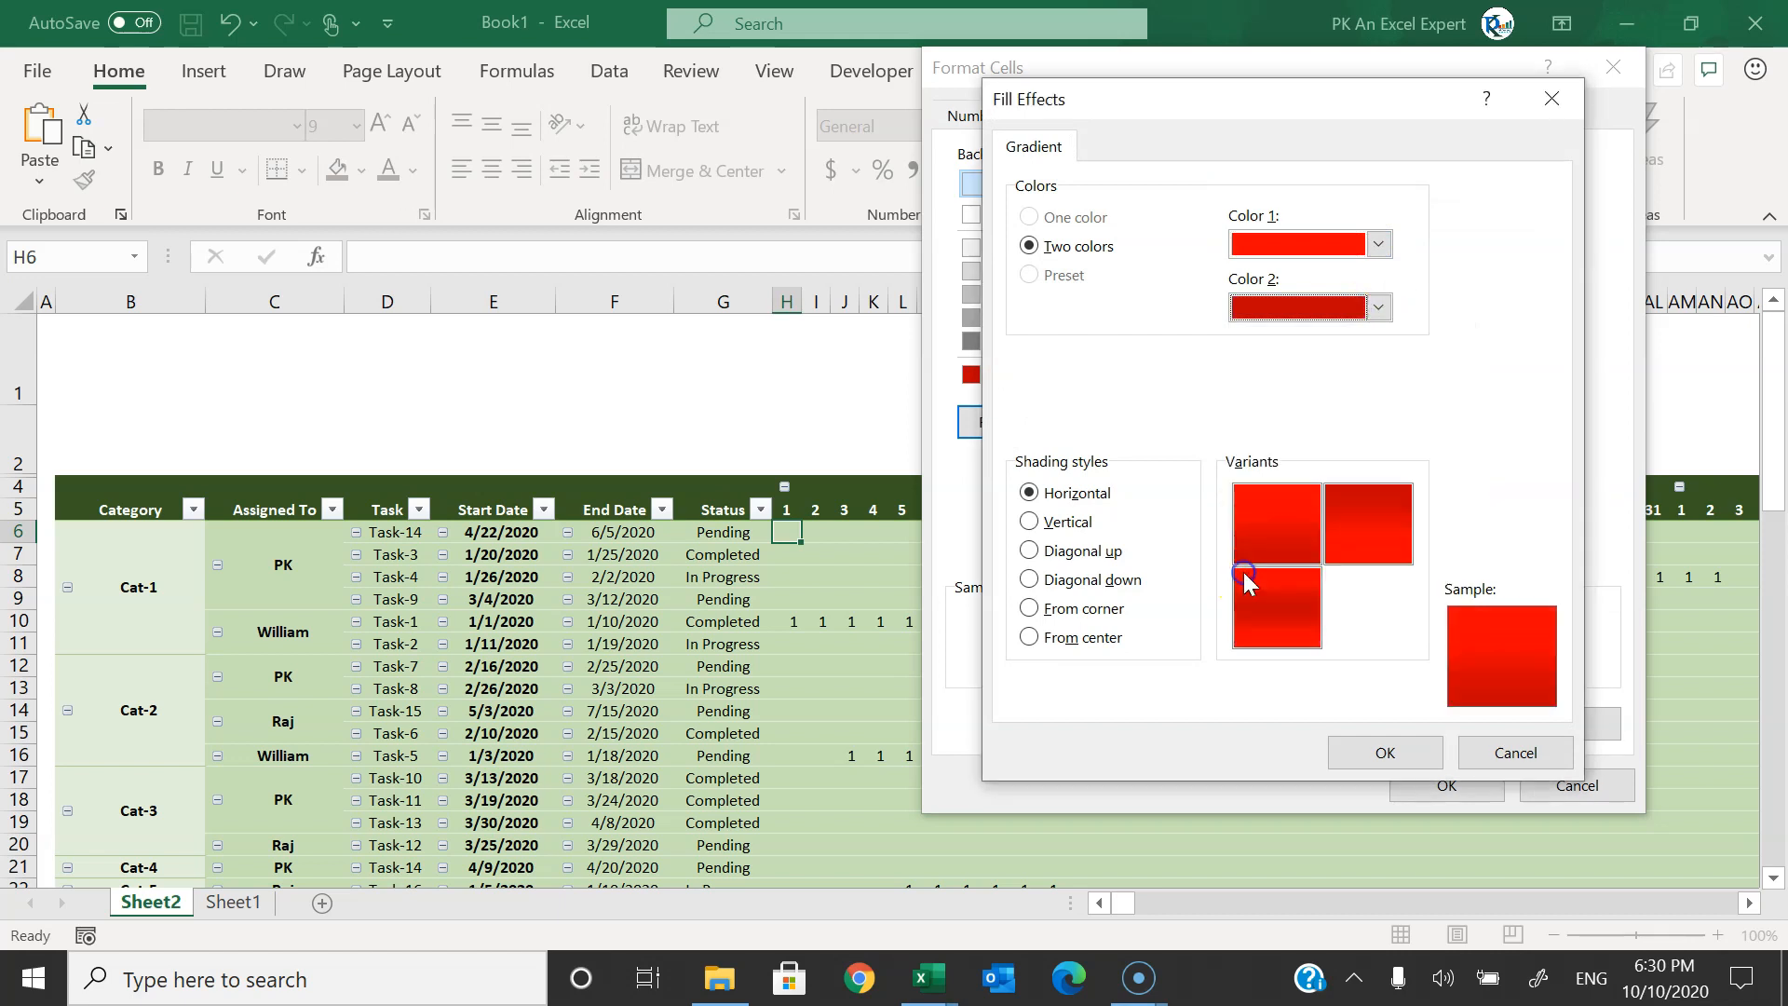
left_click(1297, 540)
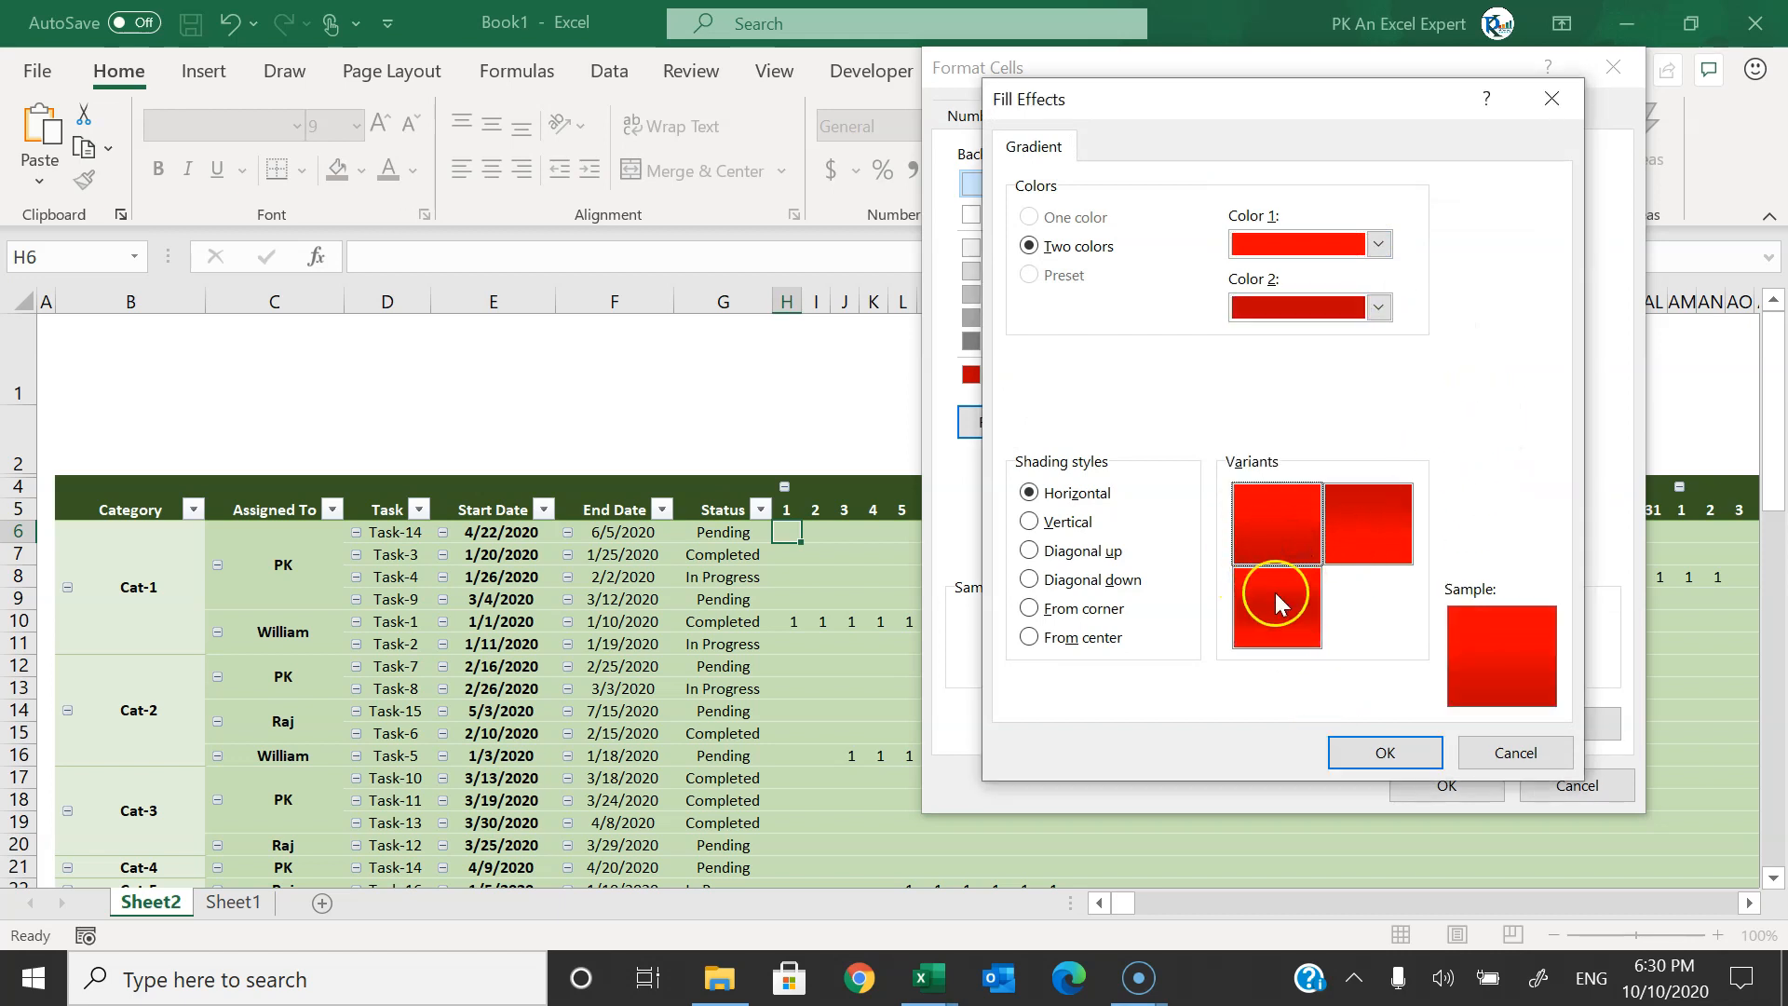
left_click(1384, 751)
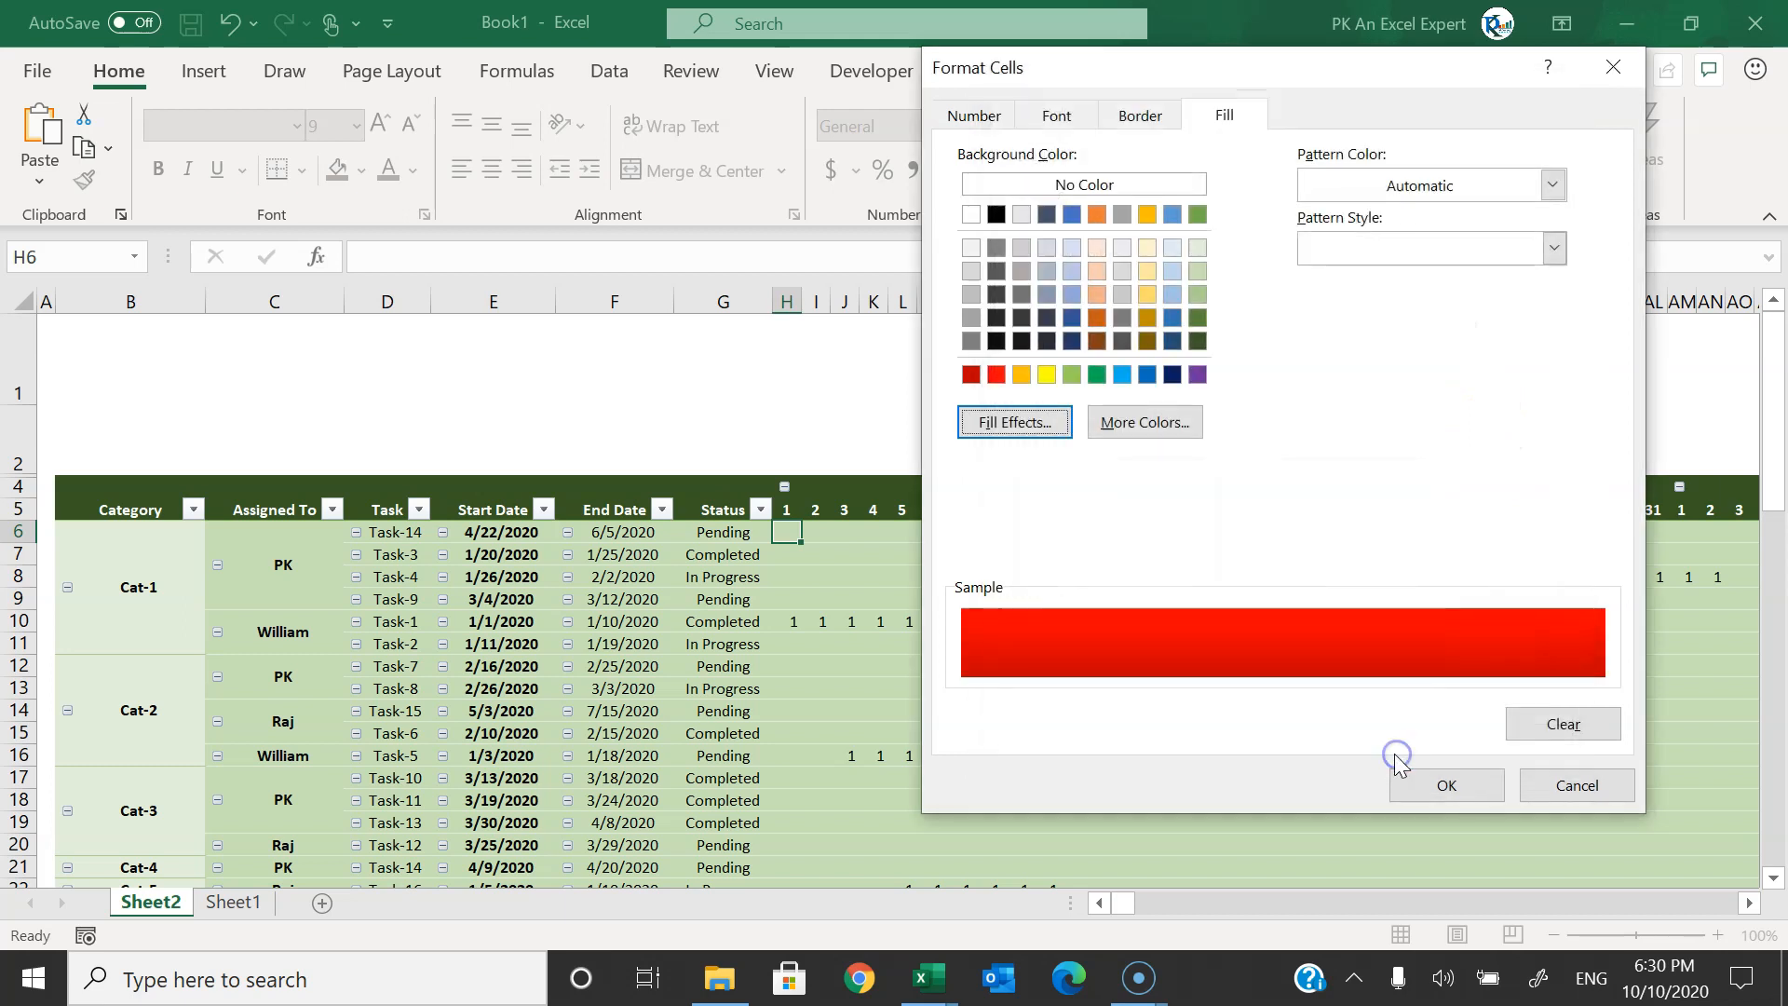
left_click(1446, 787)
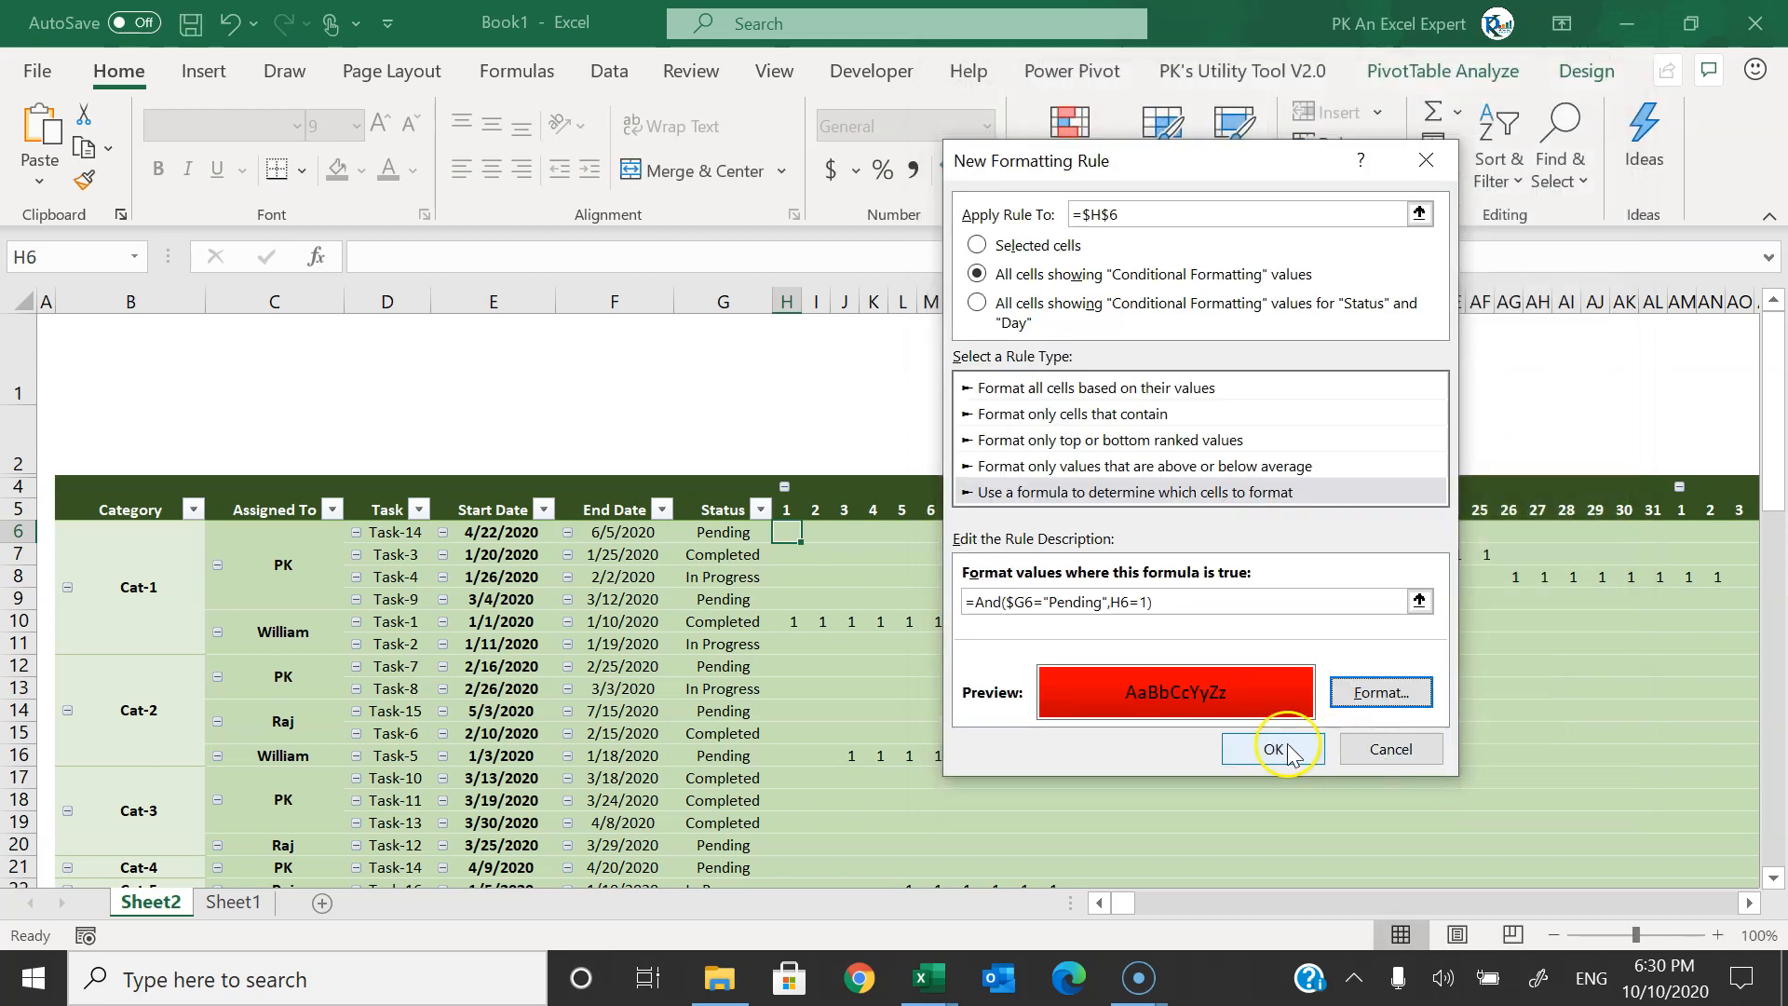
left_click(1267, 745)
- Add a formula-based rule for all cells showing "Conditional Formatting" values, using =And($G6="In Progress",H6=1)
left_click(921, 374)
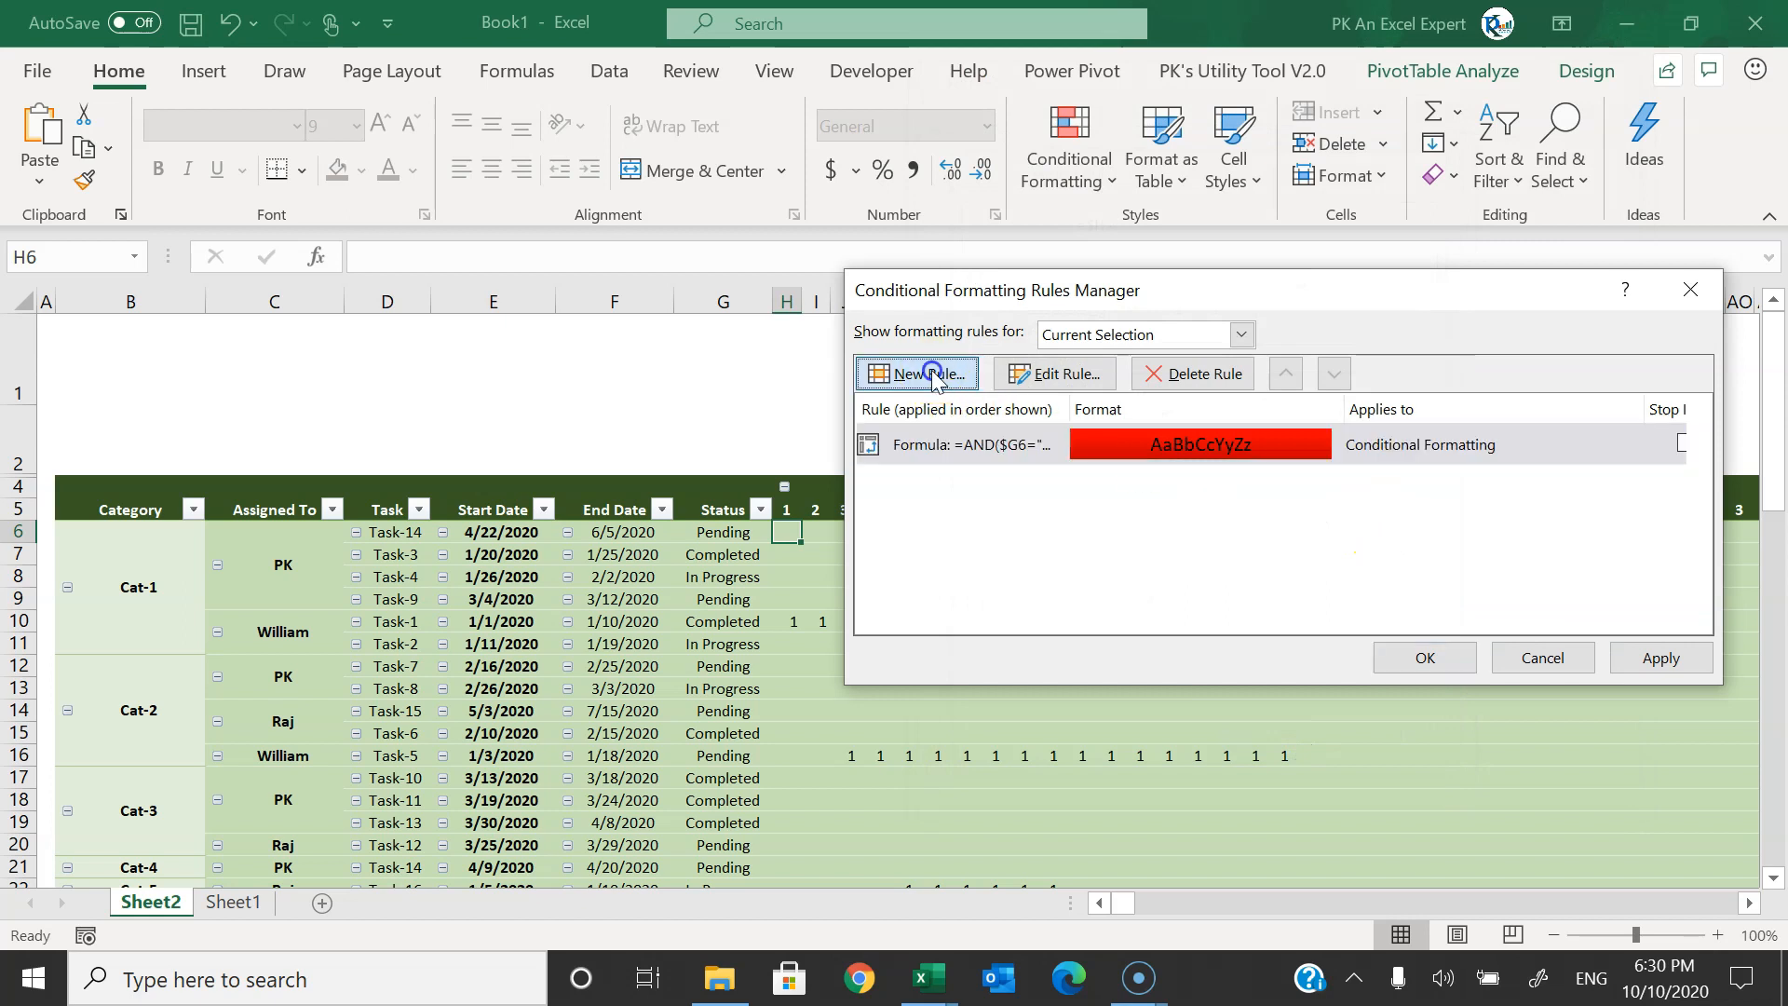
left_click(980, 274)
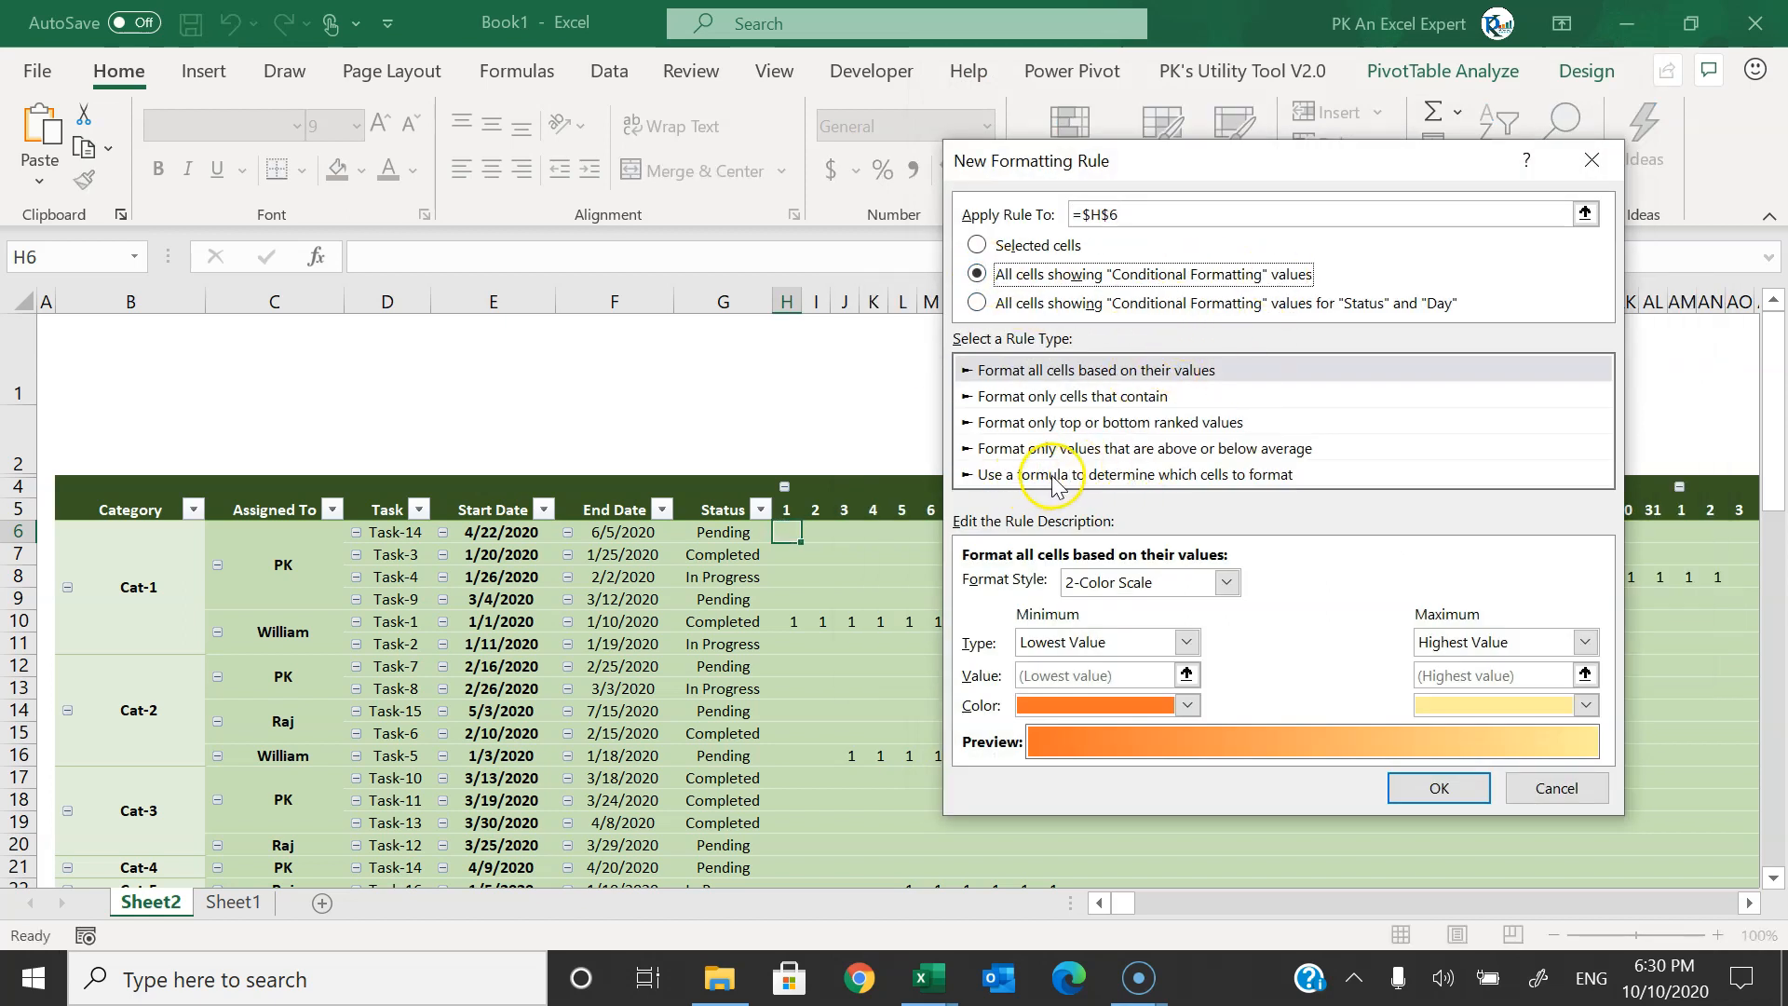
left_click(1265, 477)
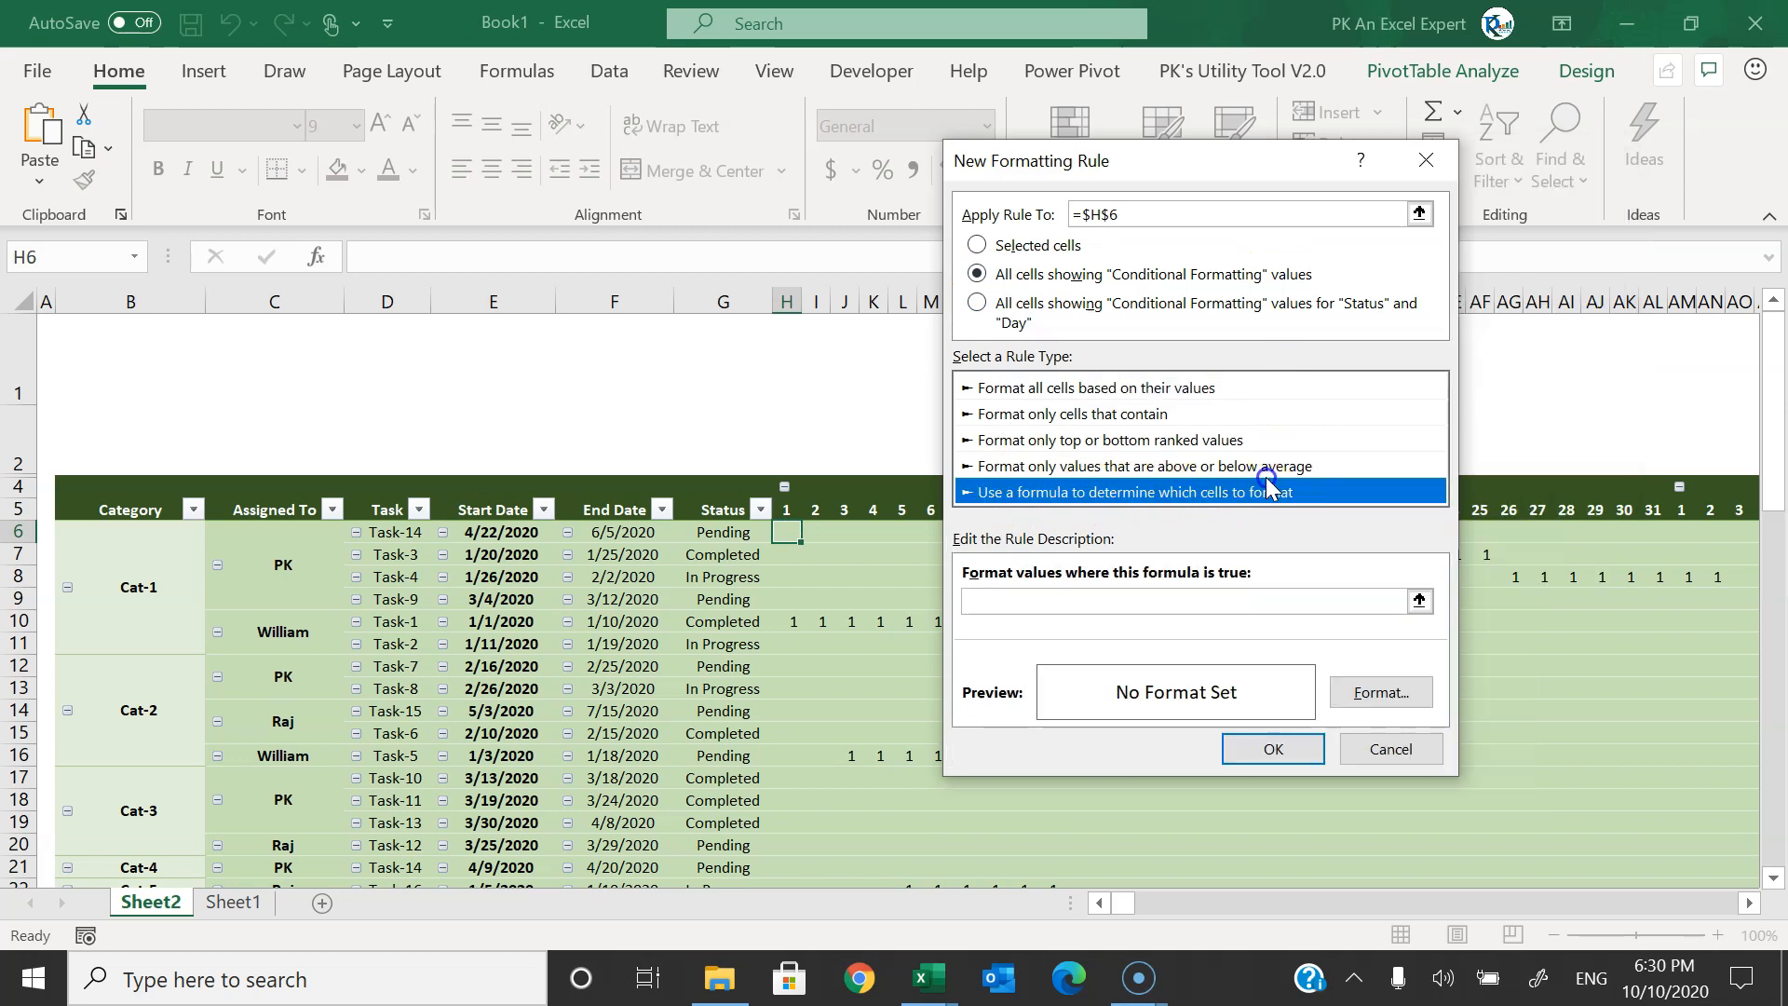
left_click(1078, 599)
key("ctrl+v")
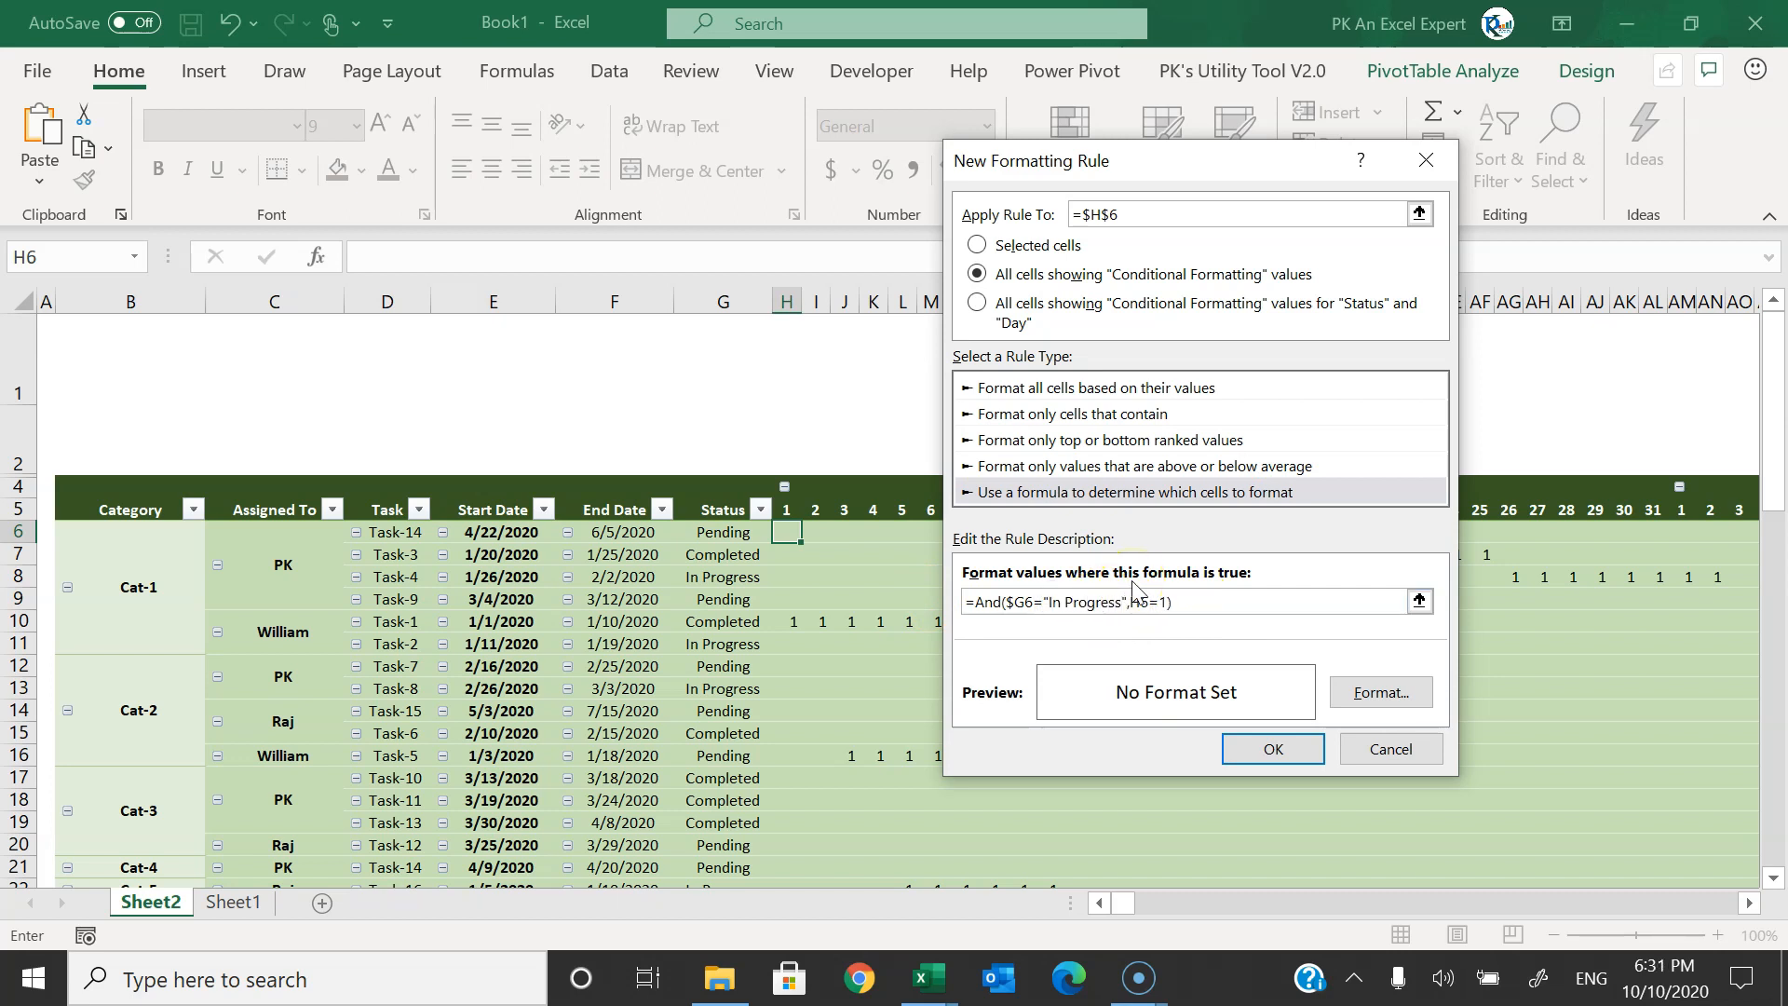
- Give the "In Progress" rule a horizontal gradient fill of gold and lighter gold in the second variant, and save the rule
left_click(1385, 682)
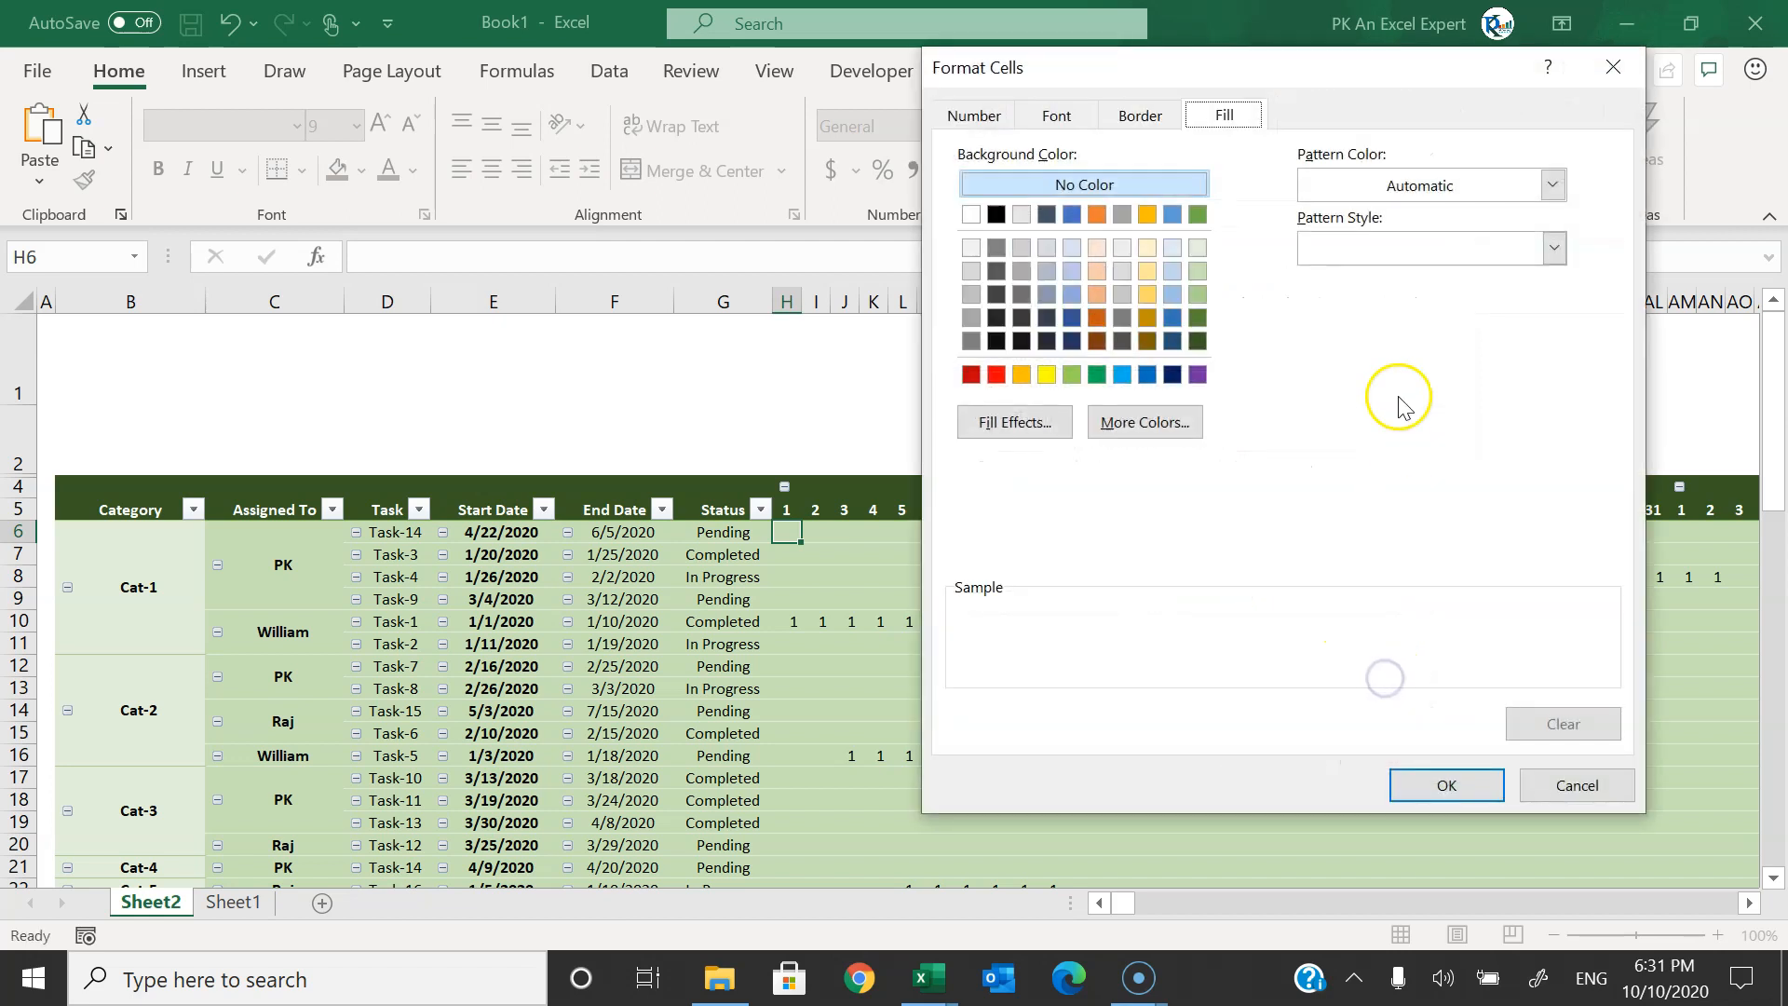
left_click(1001, 425)
left_click(1377, 243)
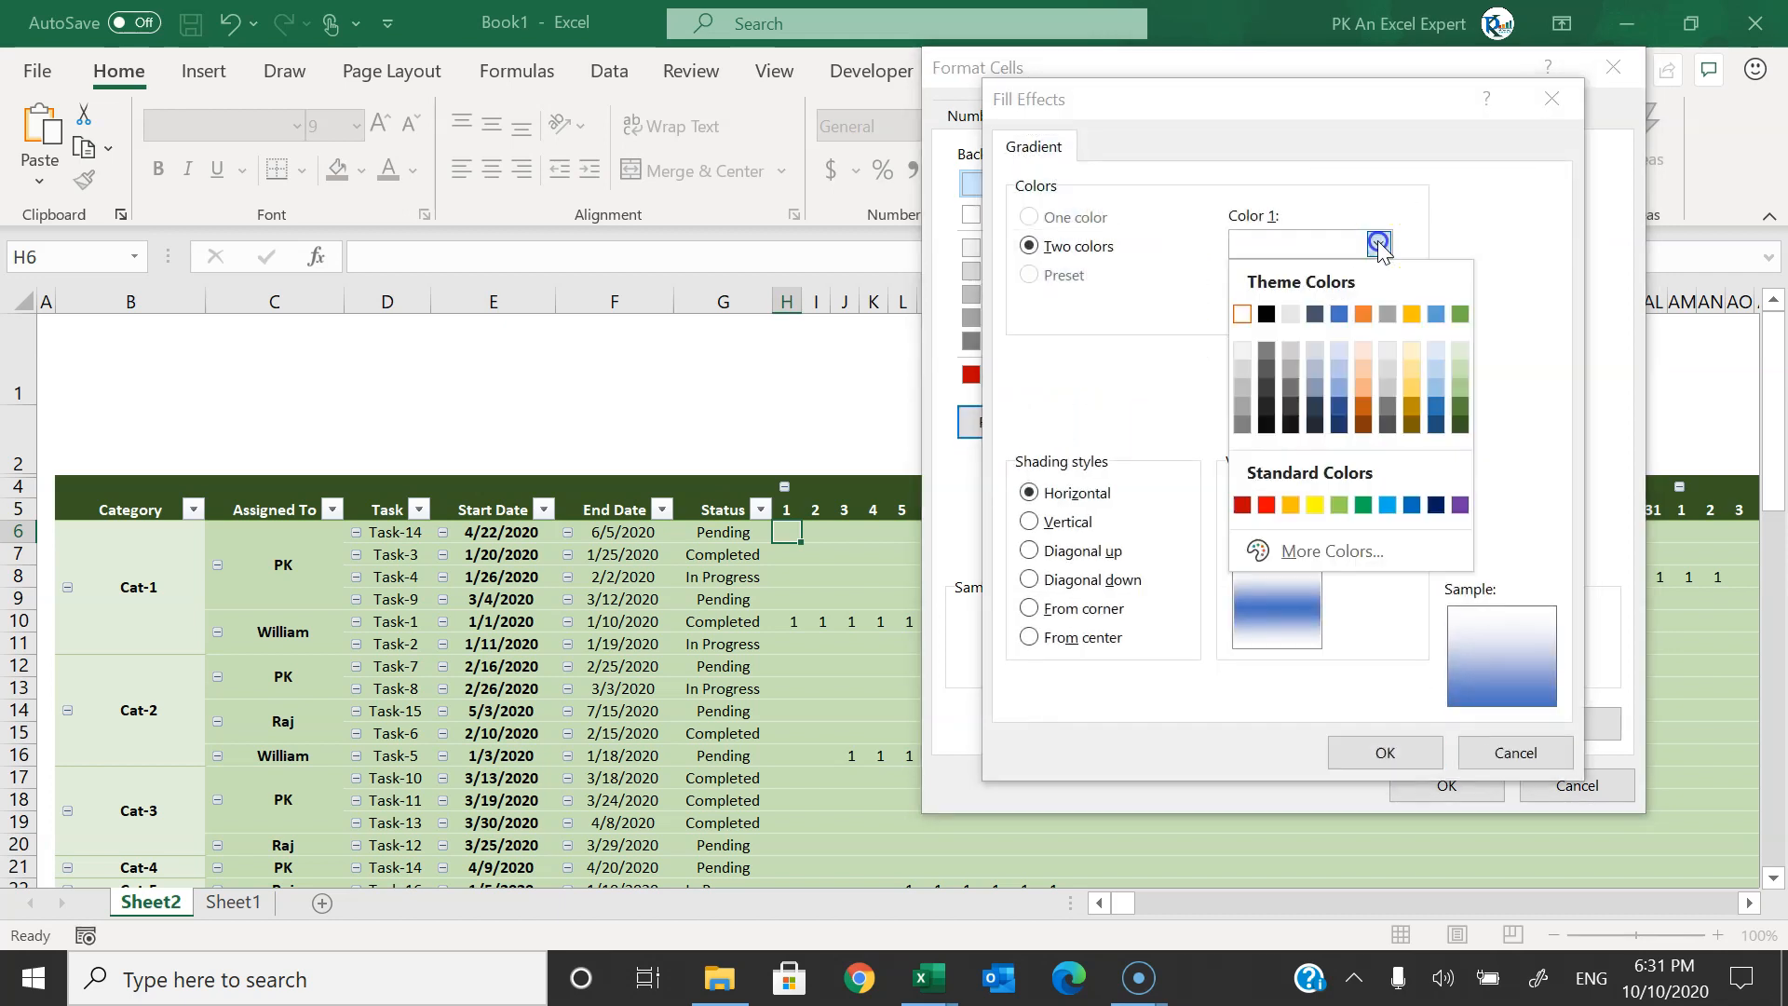
left_click(1411, 313)
left_click(1377, 307)
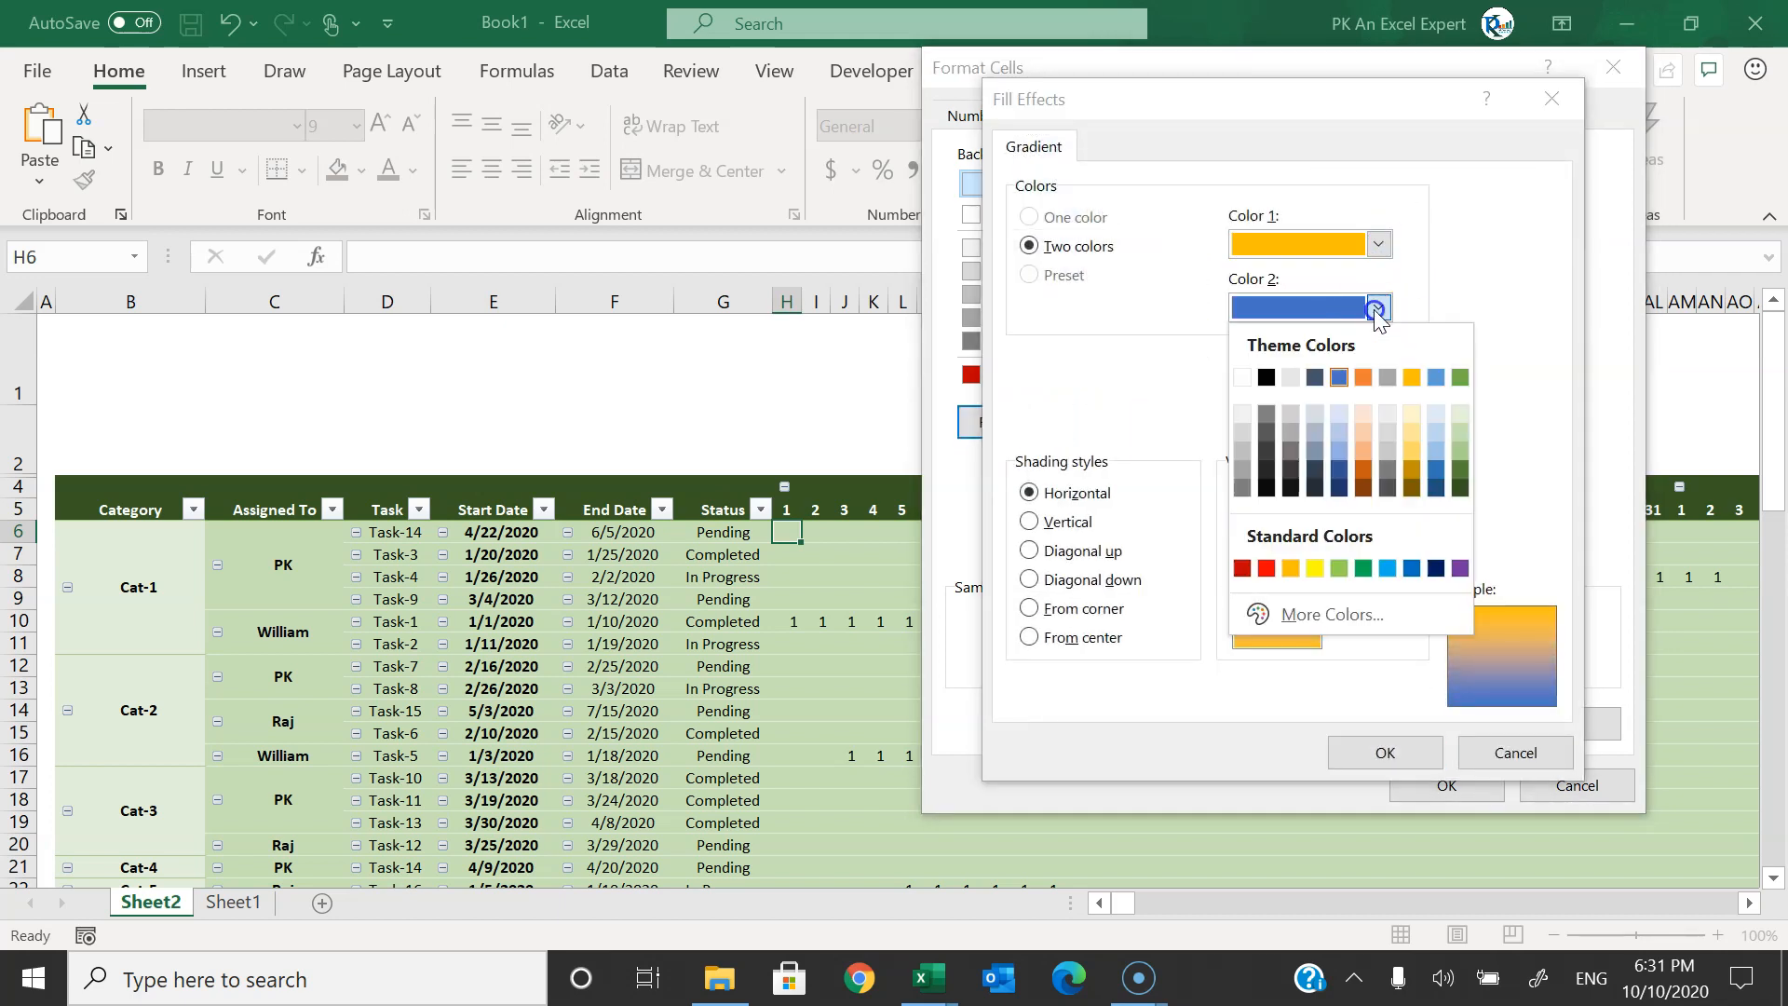
left_click(1412, 450)
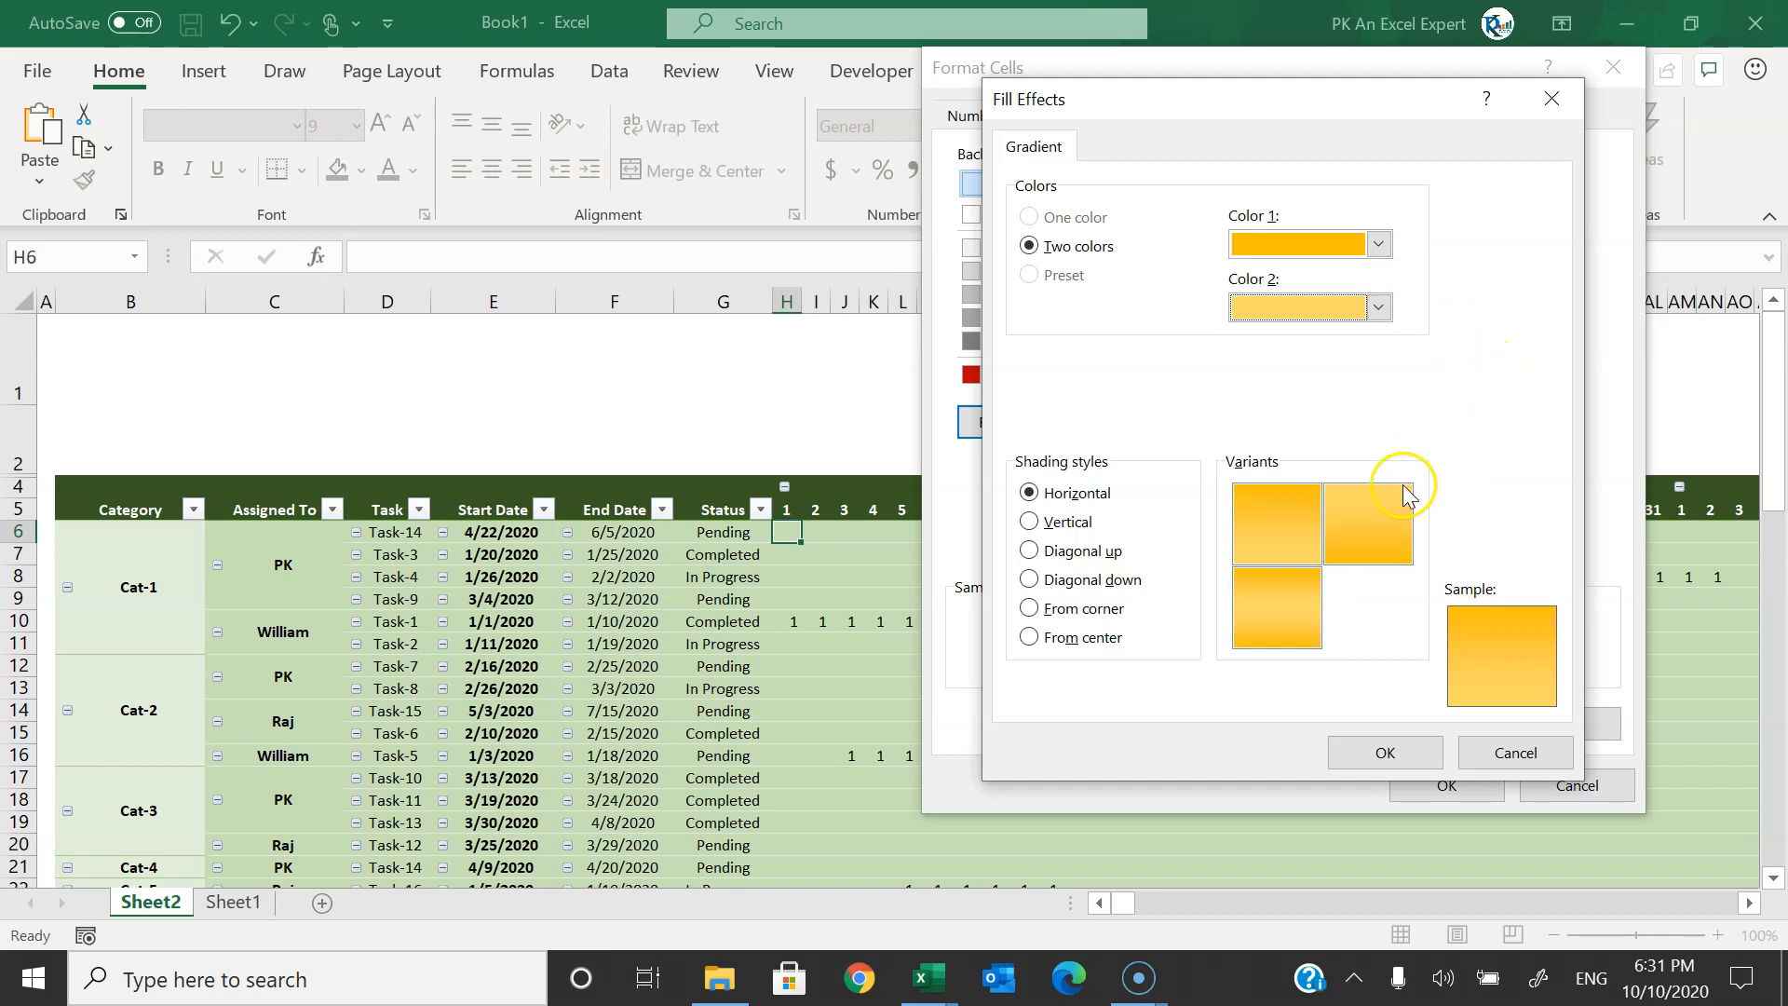
left_click(1371, 517)
left_click(1383, 750)
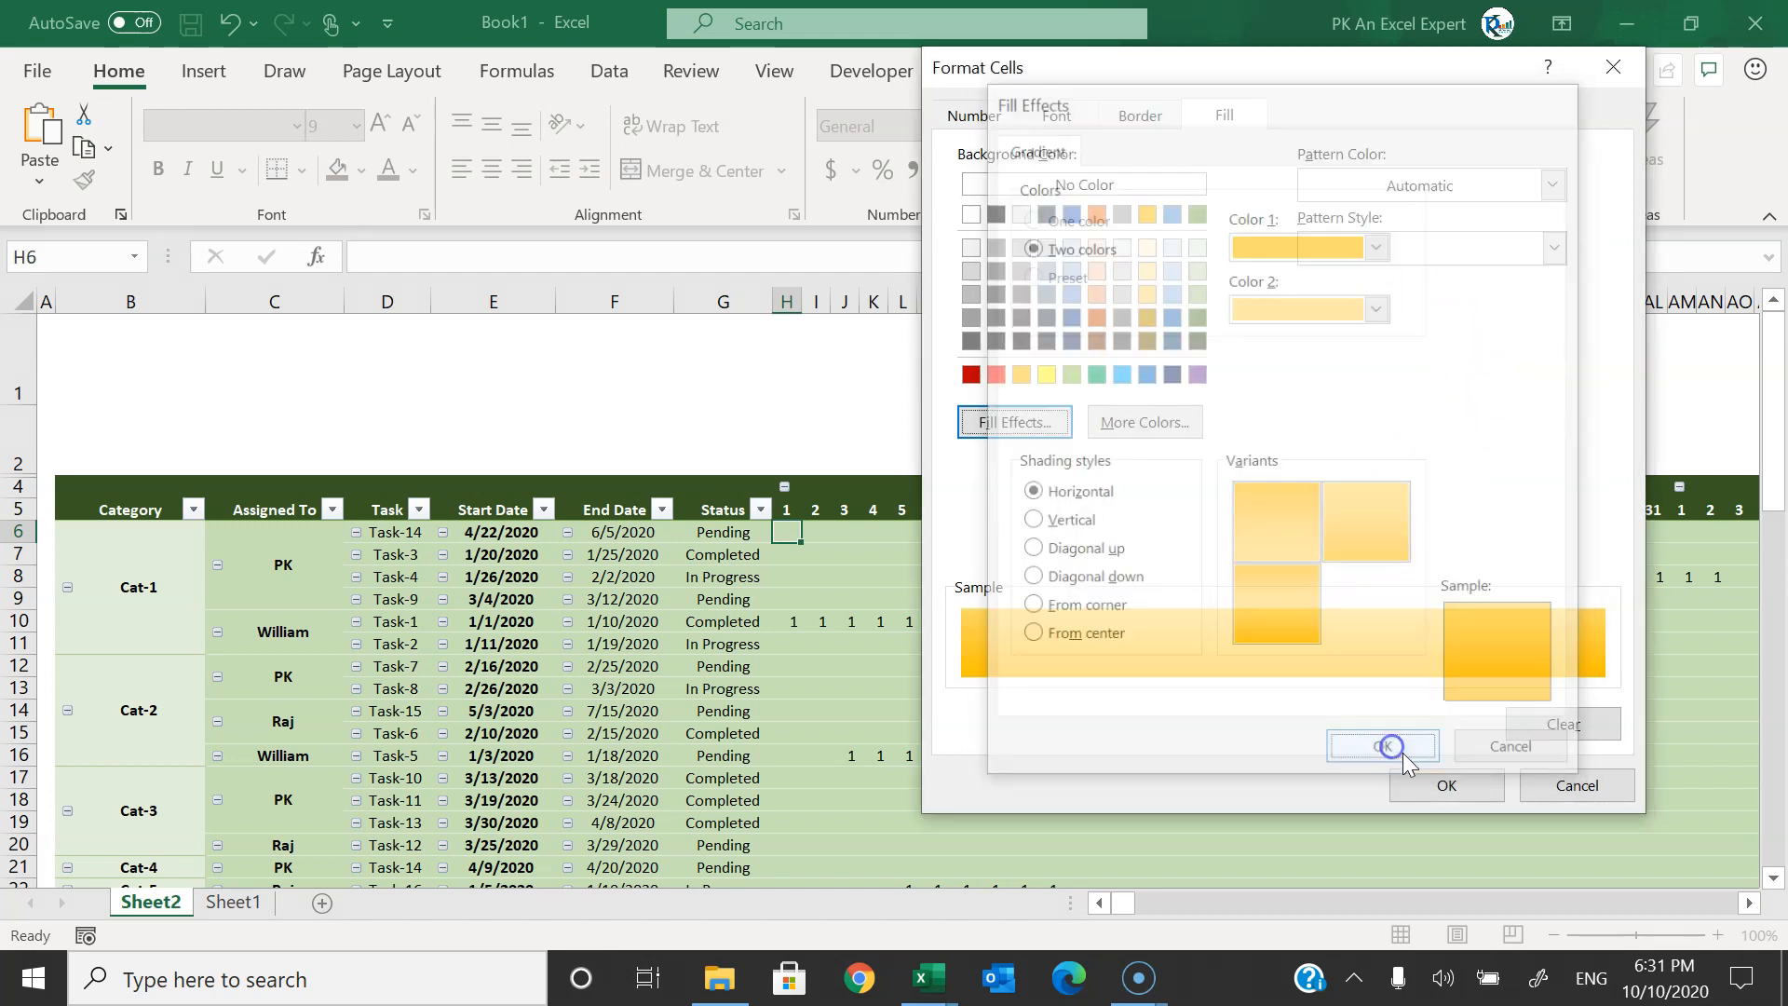
left_click(1446, 785)
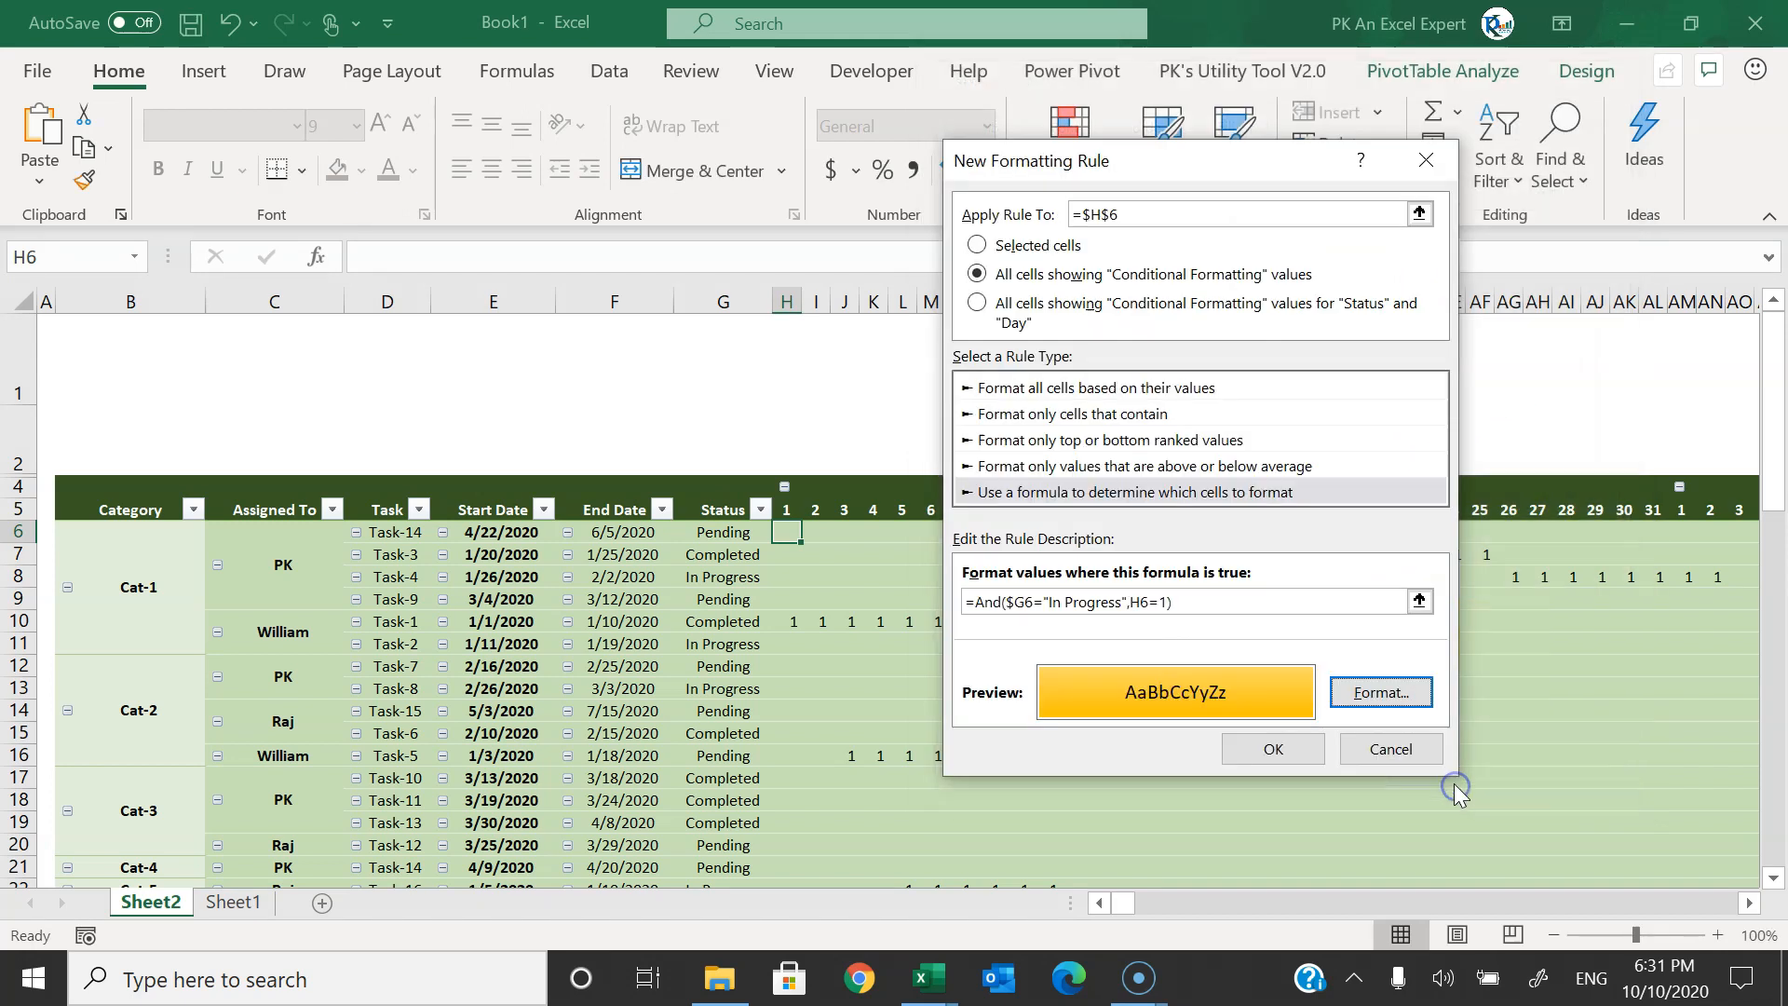
left_click(1269, 745)
- Add another formula-based rule for all cells showing "Conditional Formatting" values, using =And($G6="Completed",H6=1)
left_click(949, 377)
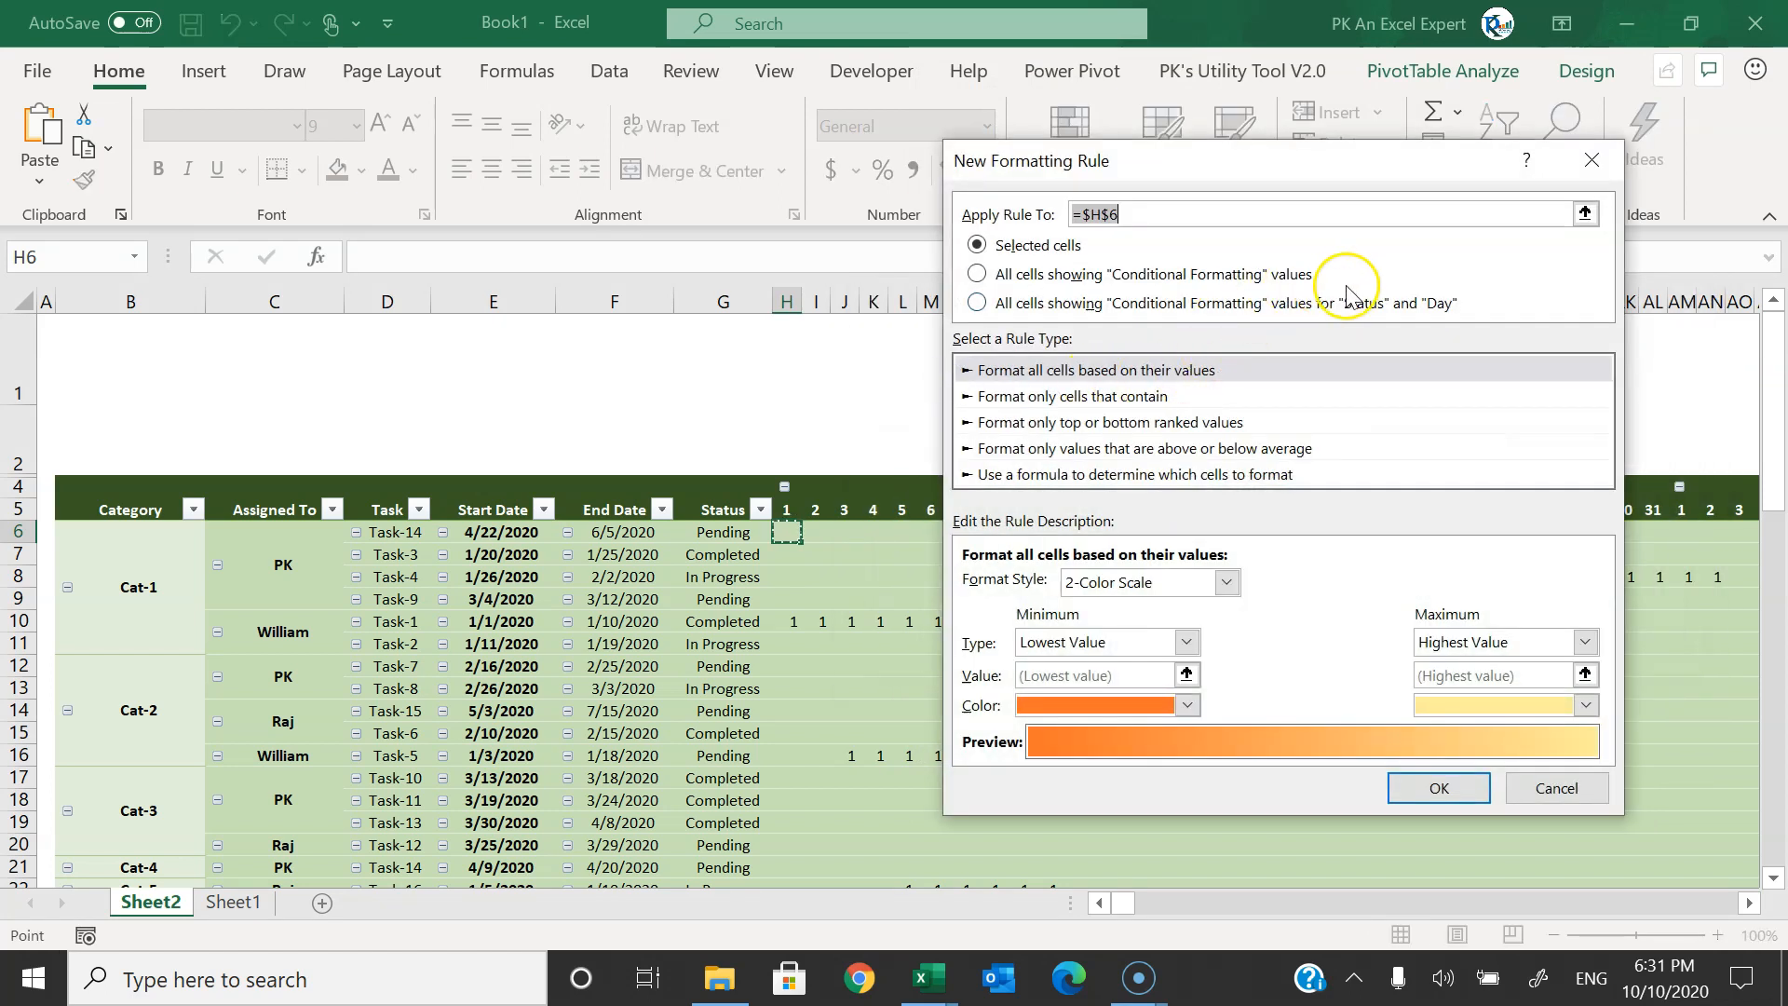
left_click(978, 274)
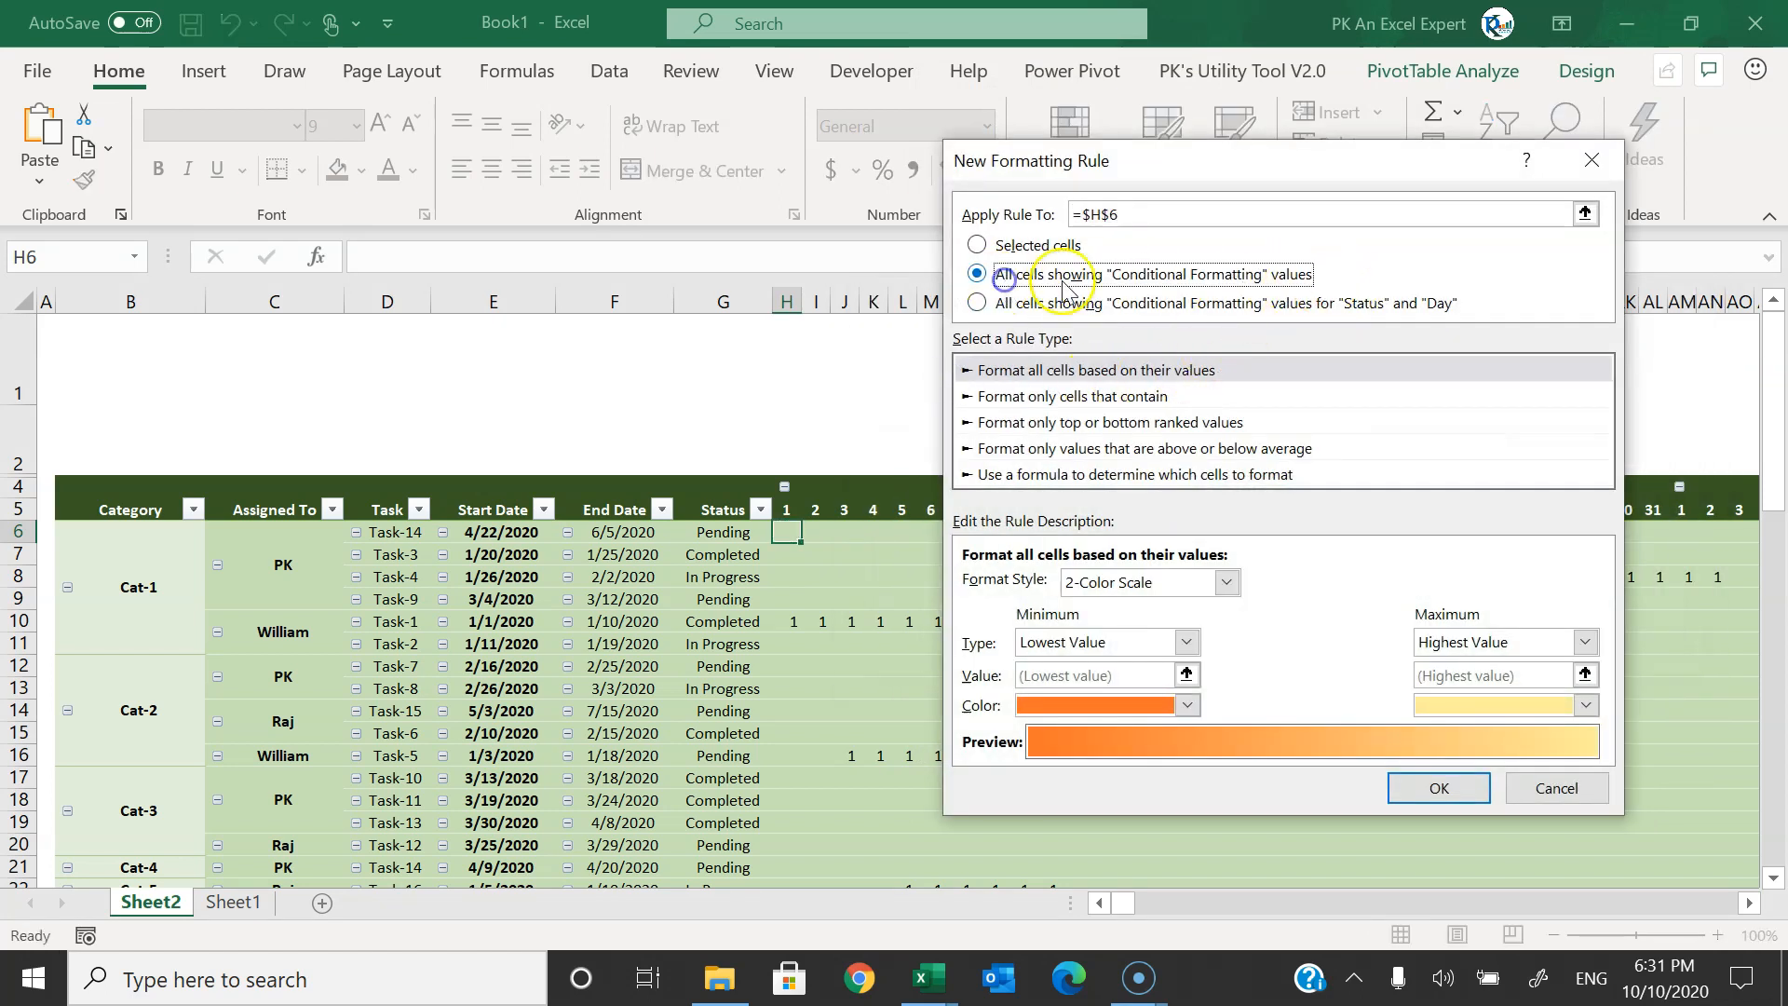
left_click(1020, 477)
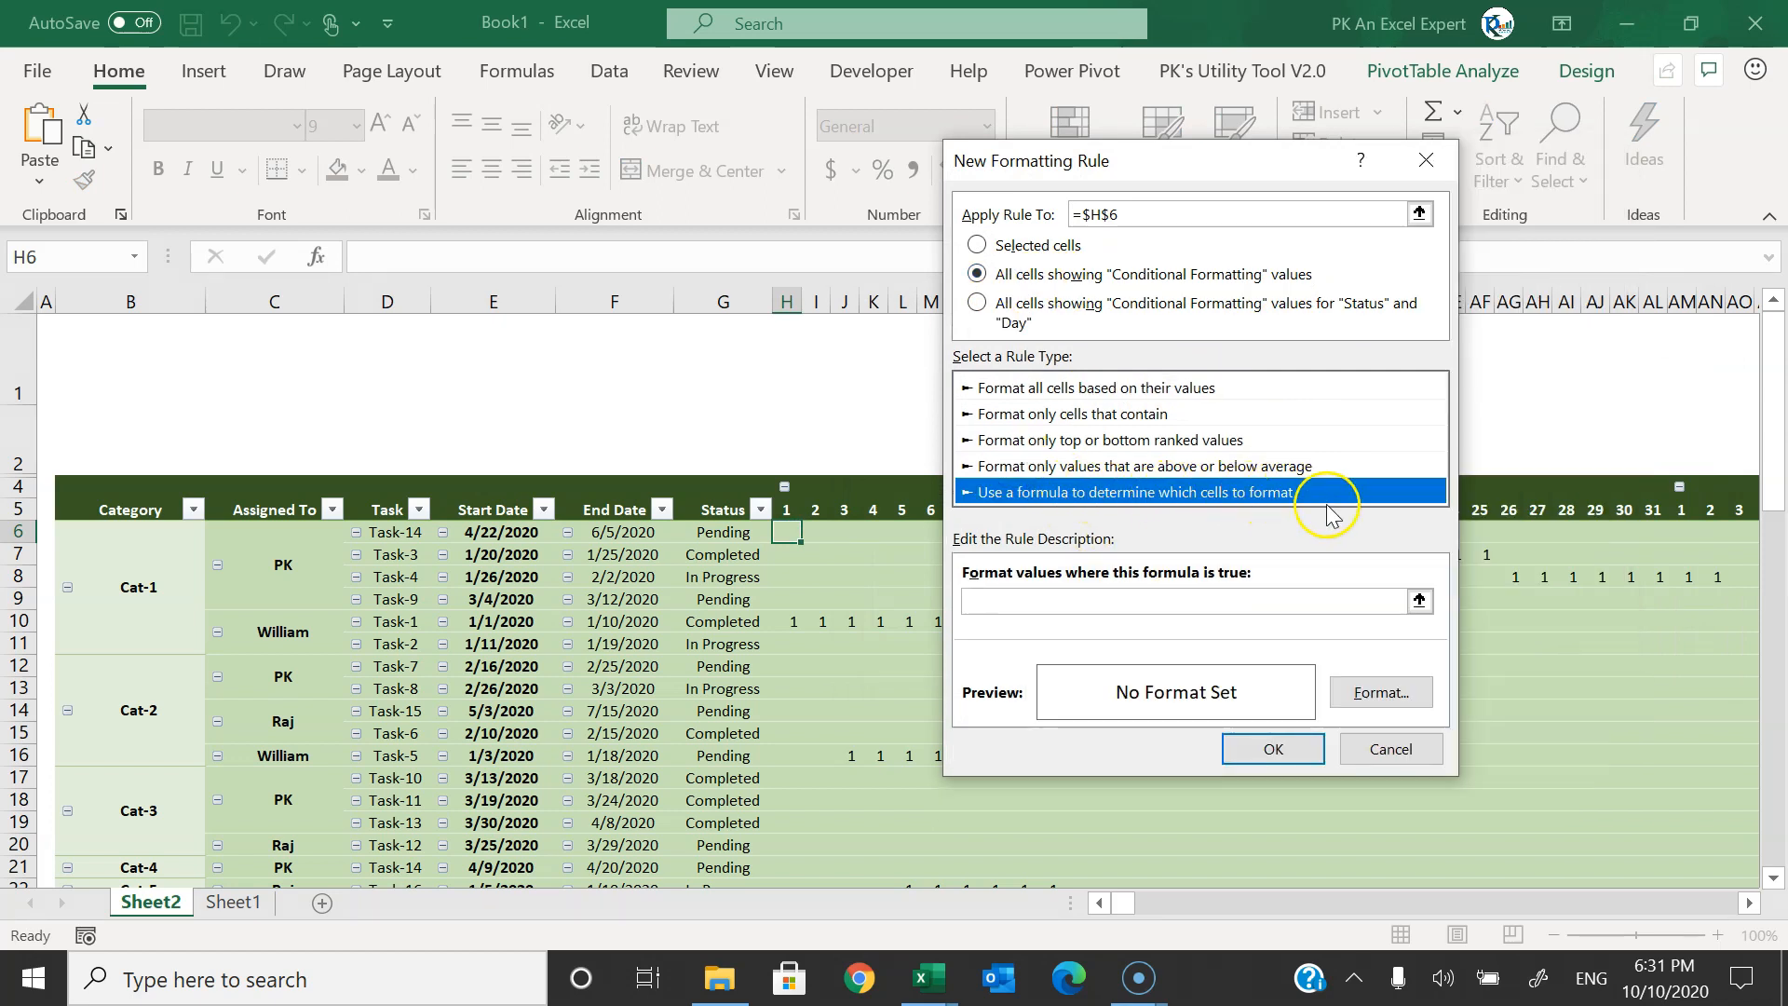
left_click(1188, 598)
type("=And($G6=\"Pending\",H6=1)")
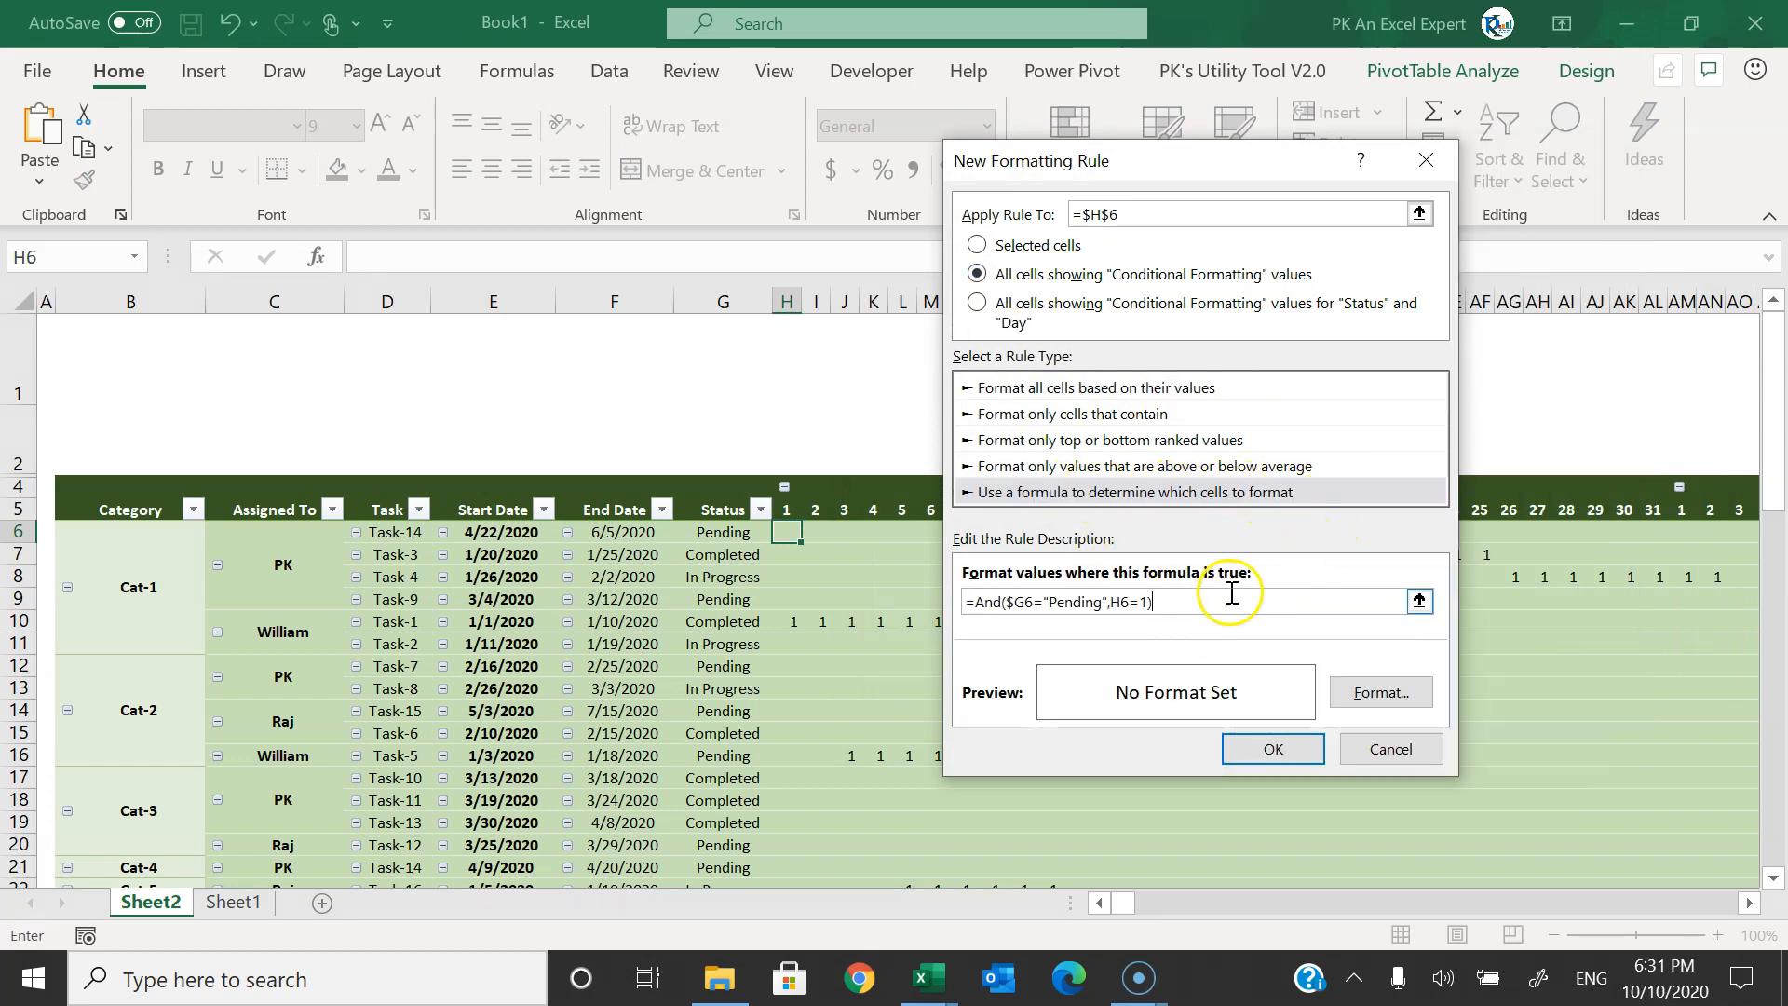
left_click(1056, 603)
type("Completed")
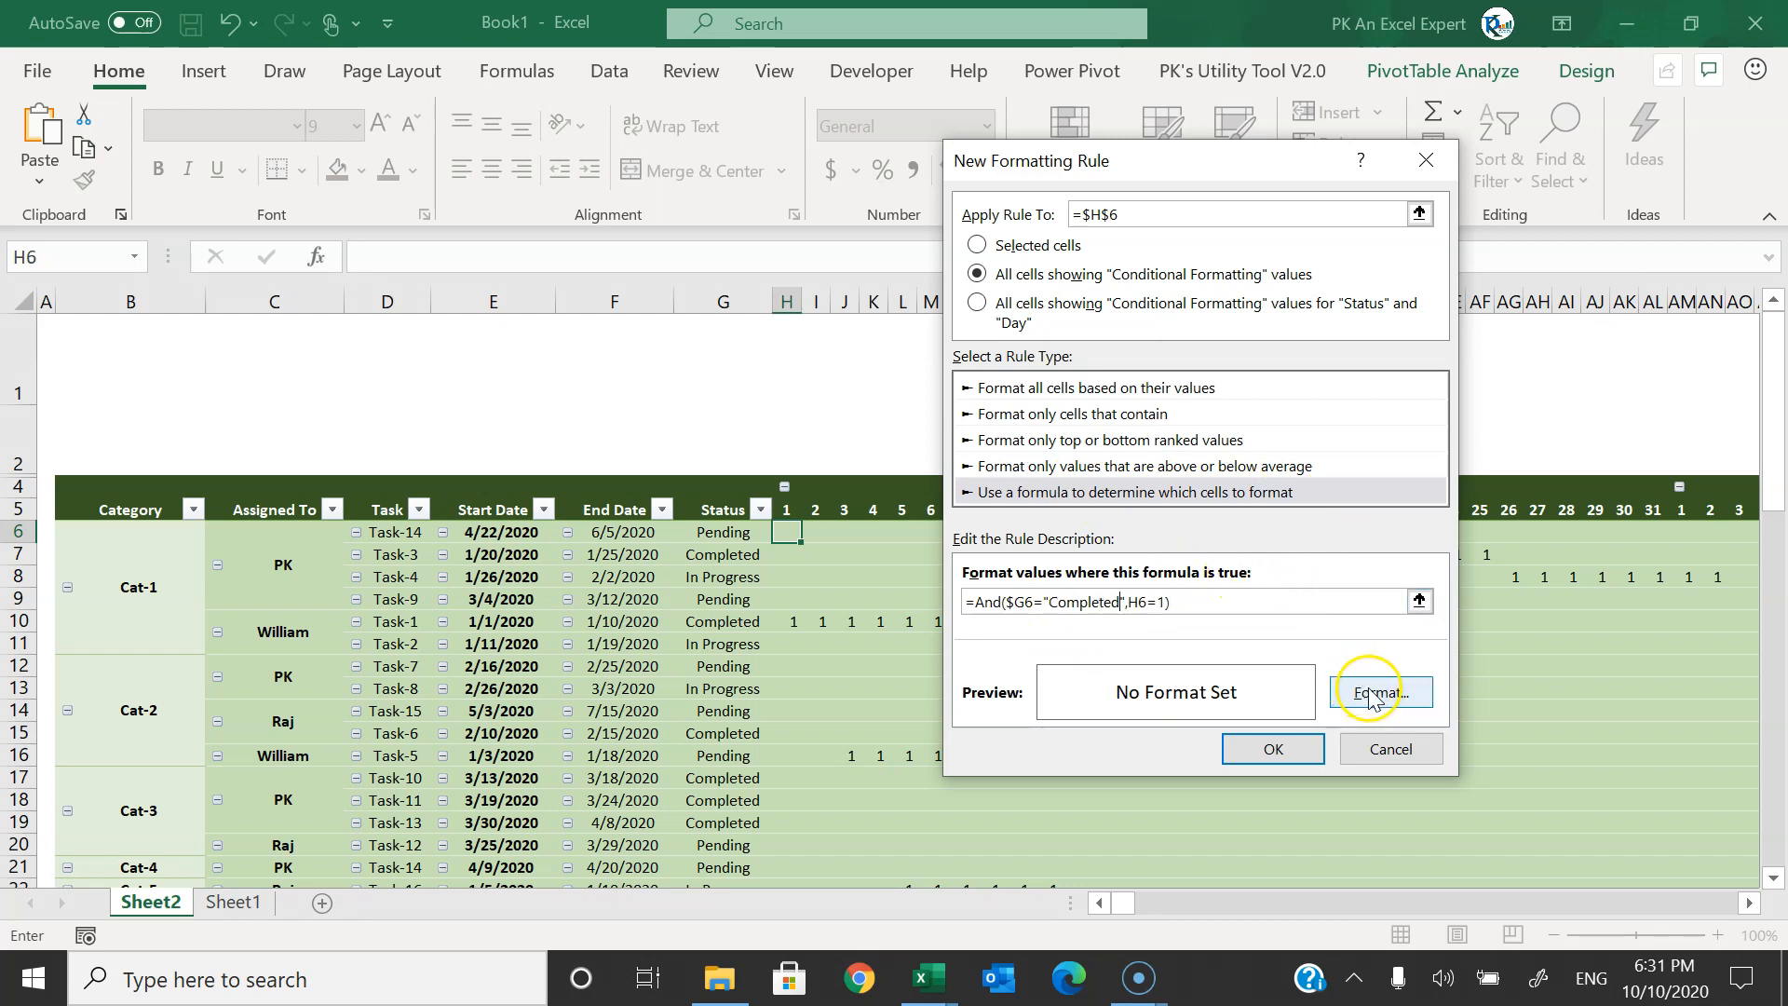
- Give the "Completed" rule a horizontal two-color gradient fill from light green to green and save the rule
left_click(1378, 692)
left_click(1043, 432)
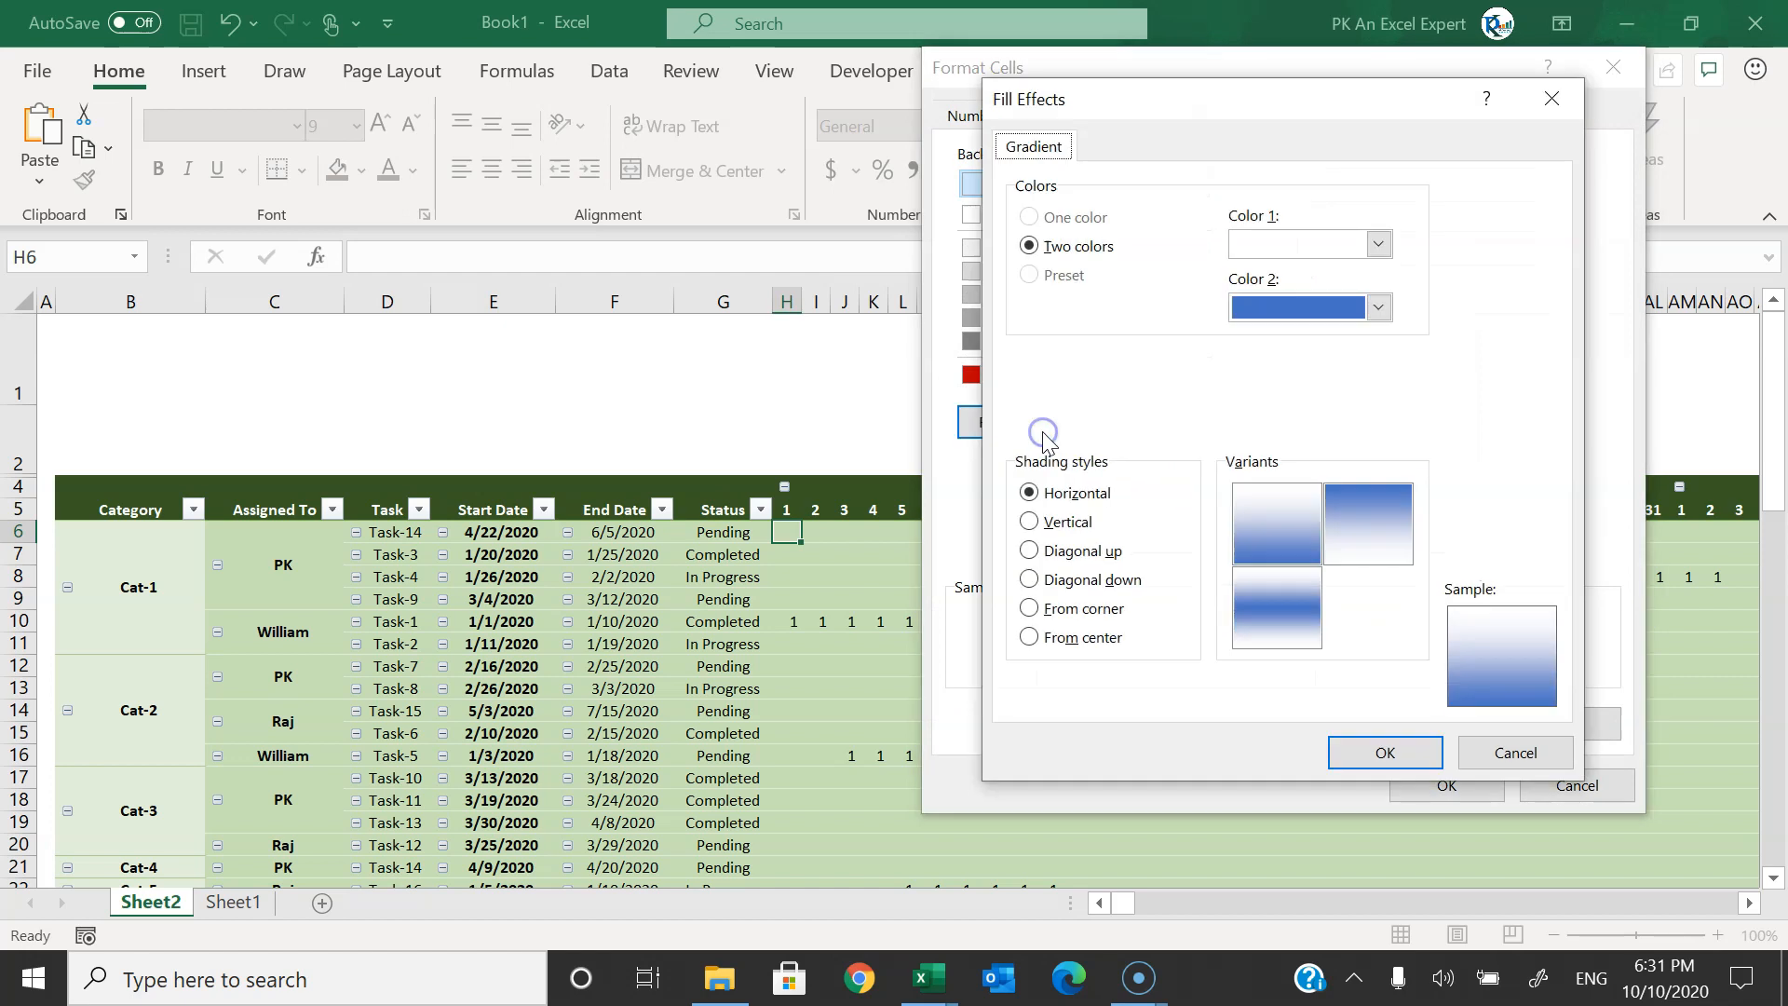
left_click(1376, 244)
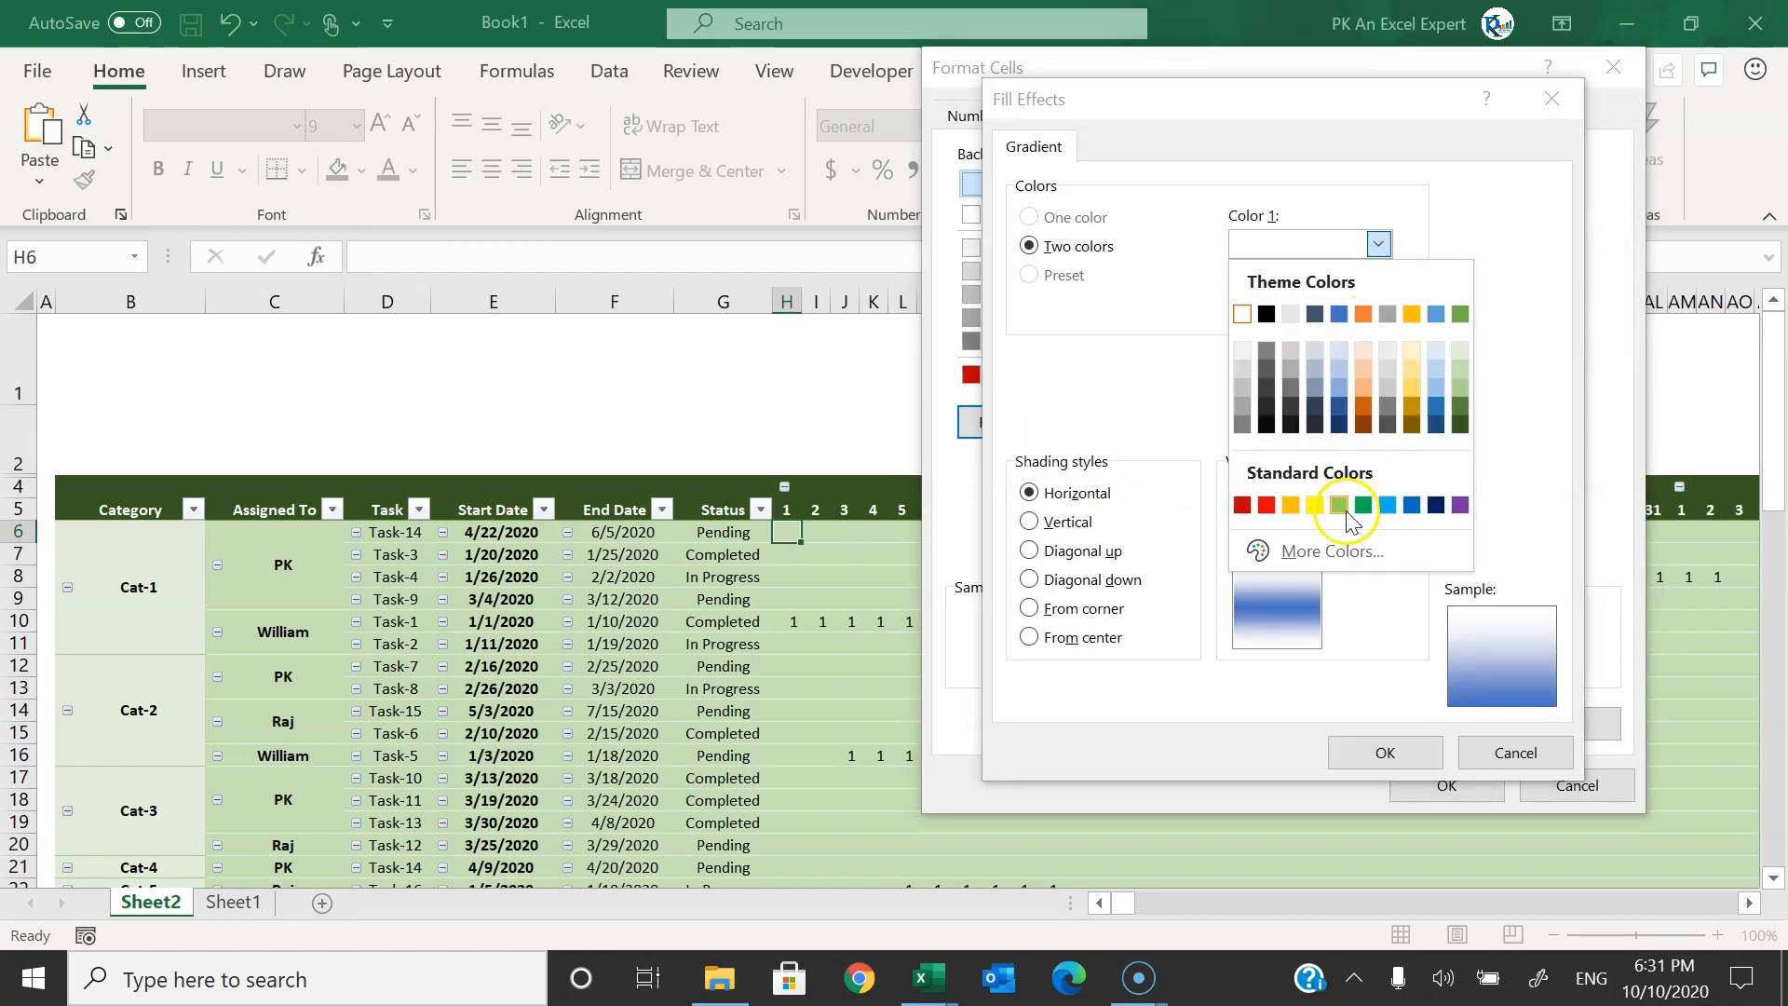
left_click(1339, 507)
left_click(1378, 307)
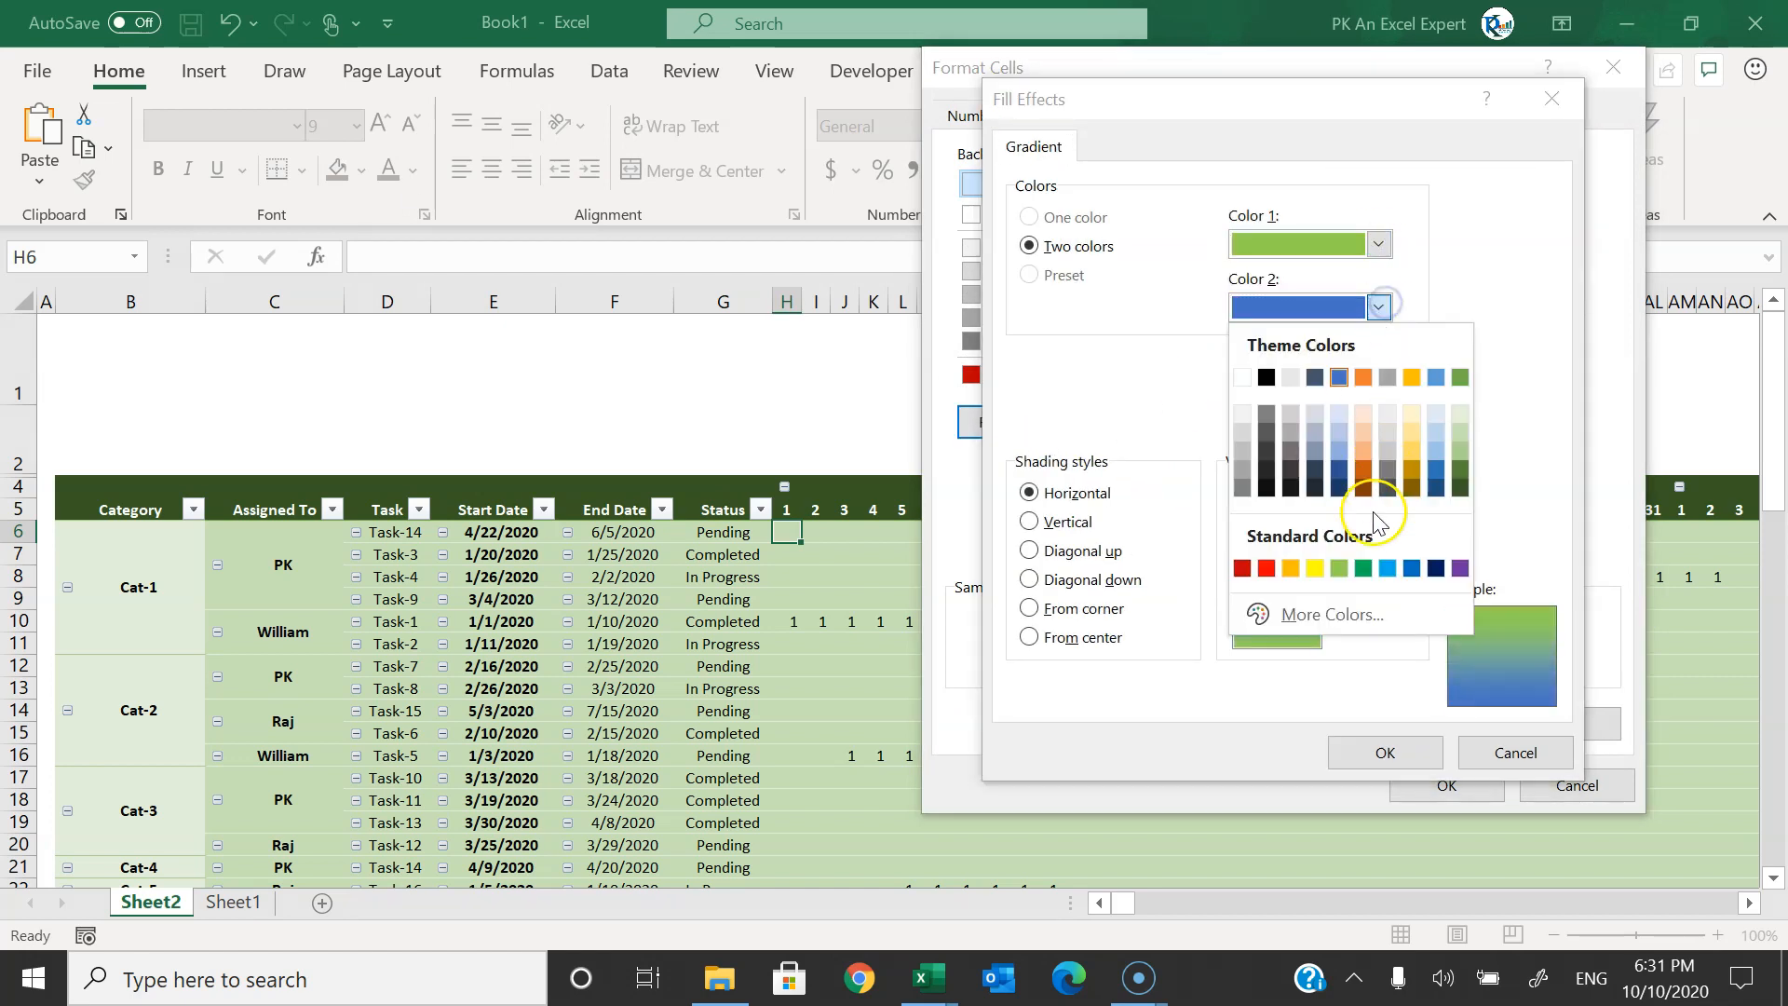
left_click(1364, 569)
left_click(1297, 507)
left_click(1386, 754)
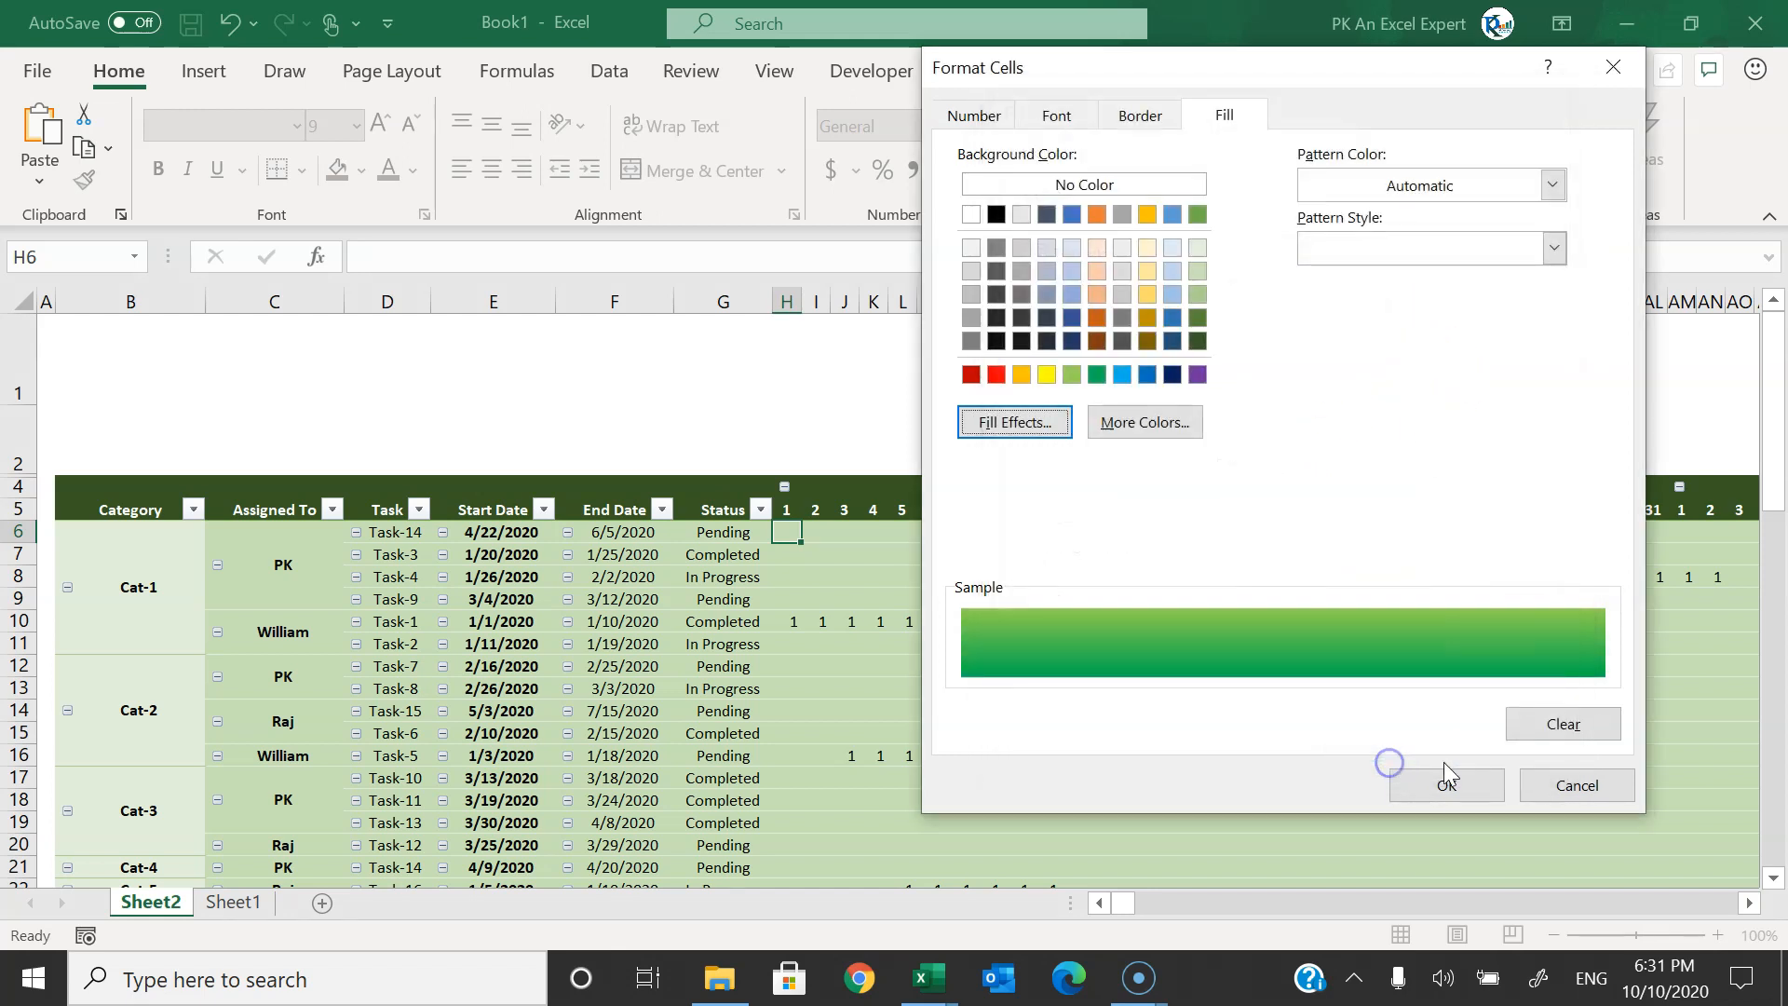
left_click(1446, 780)
left_click(1274, 747)
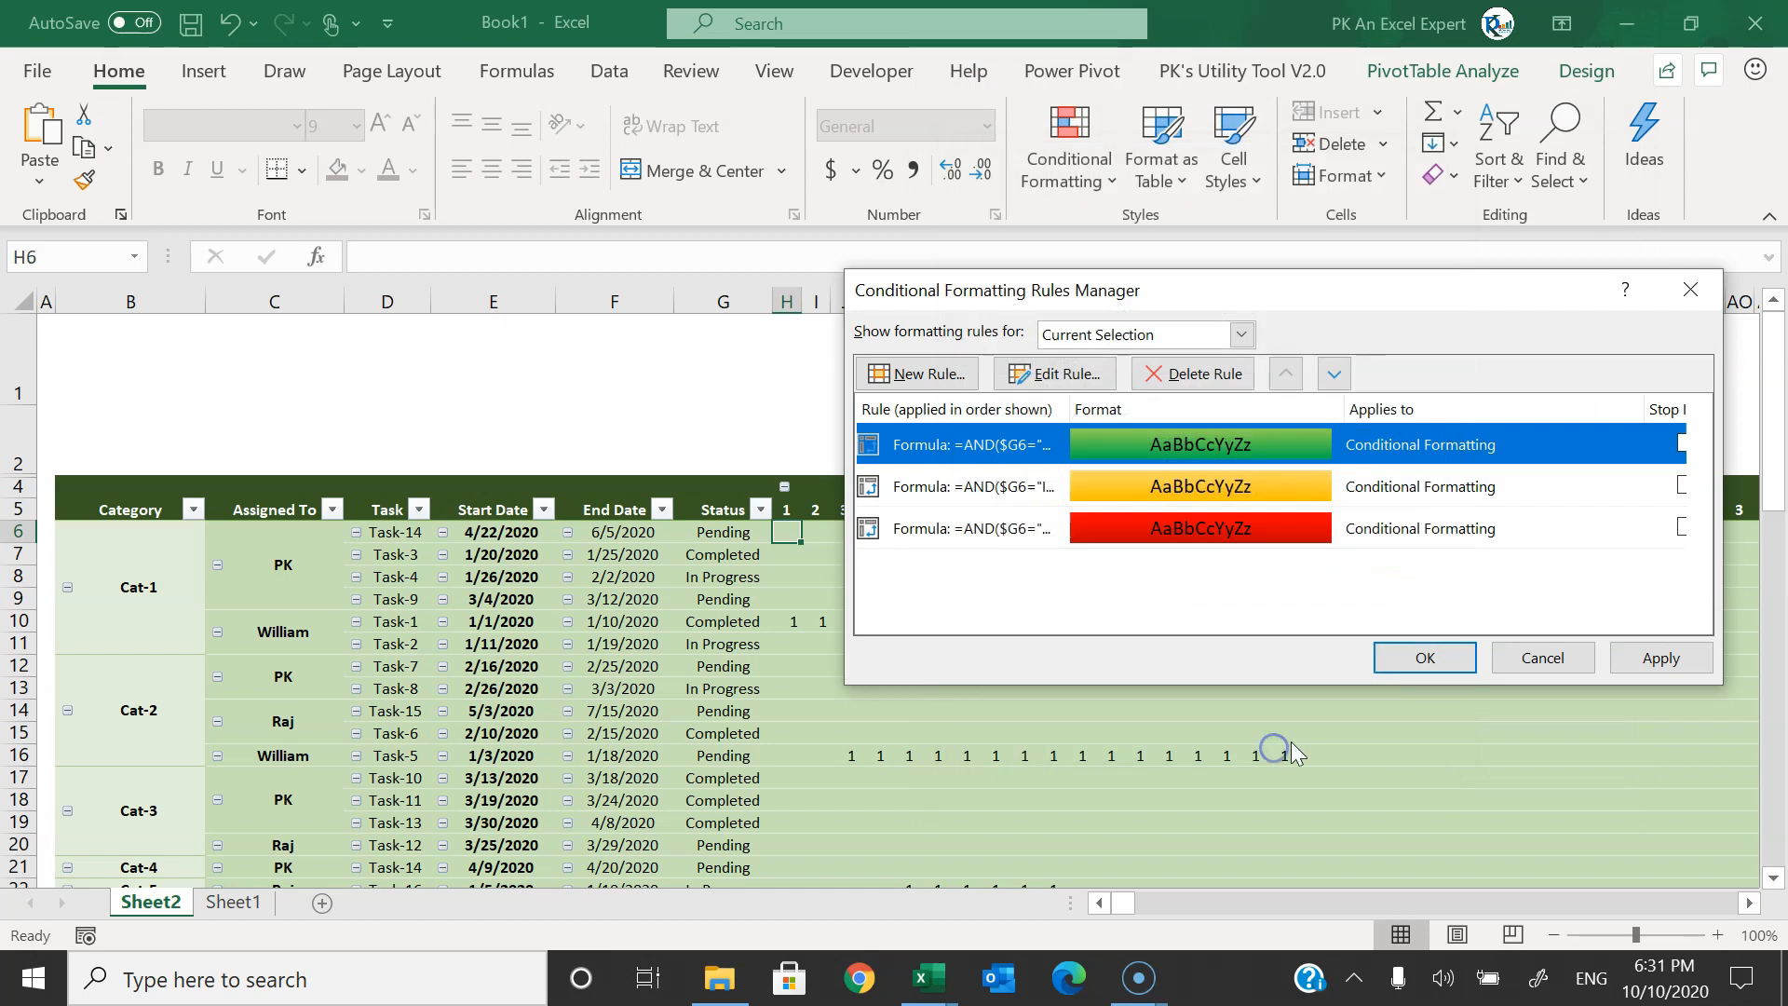
- Apply the three status rules to the PivotTable and close the Conditional Formatting Rules Manager
left_click(1660, 657)
left_click(1423, 656)
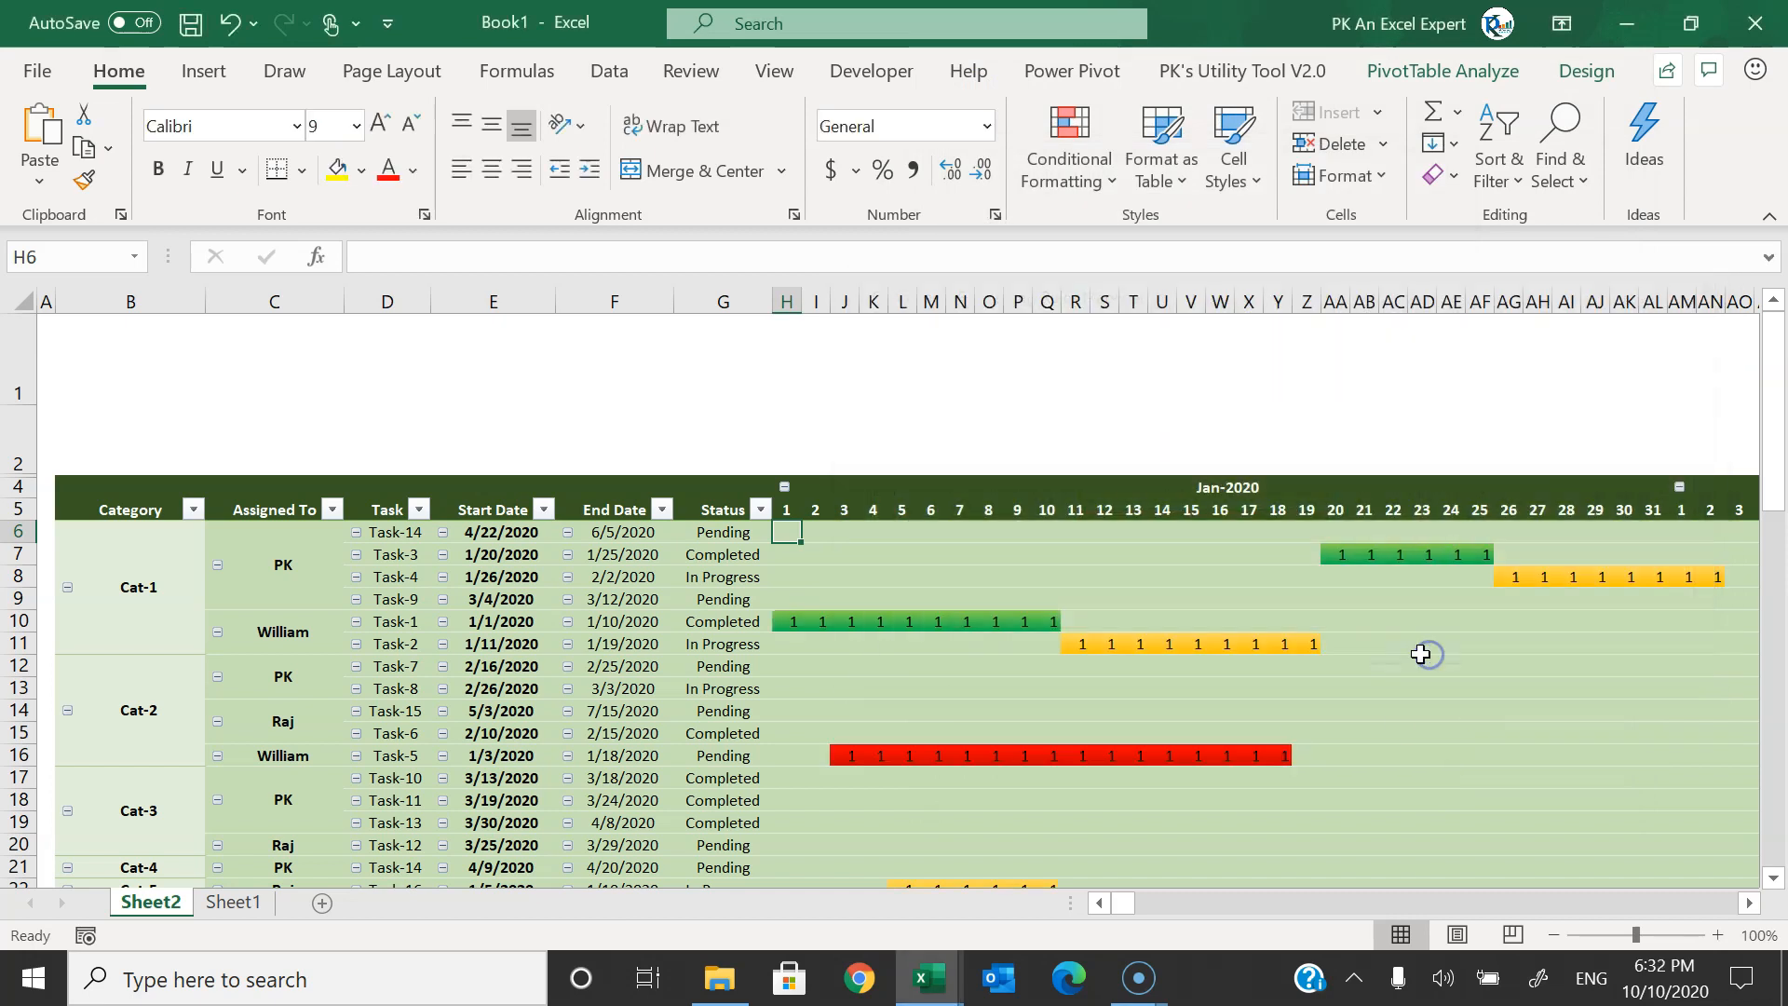
scroll(1475, 663, "down", 1)
scroll(1476, 663, "up", 1)
scroll(1476, 663, "down", 1)
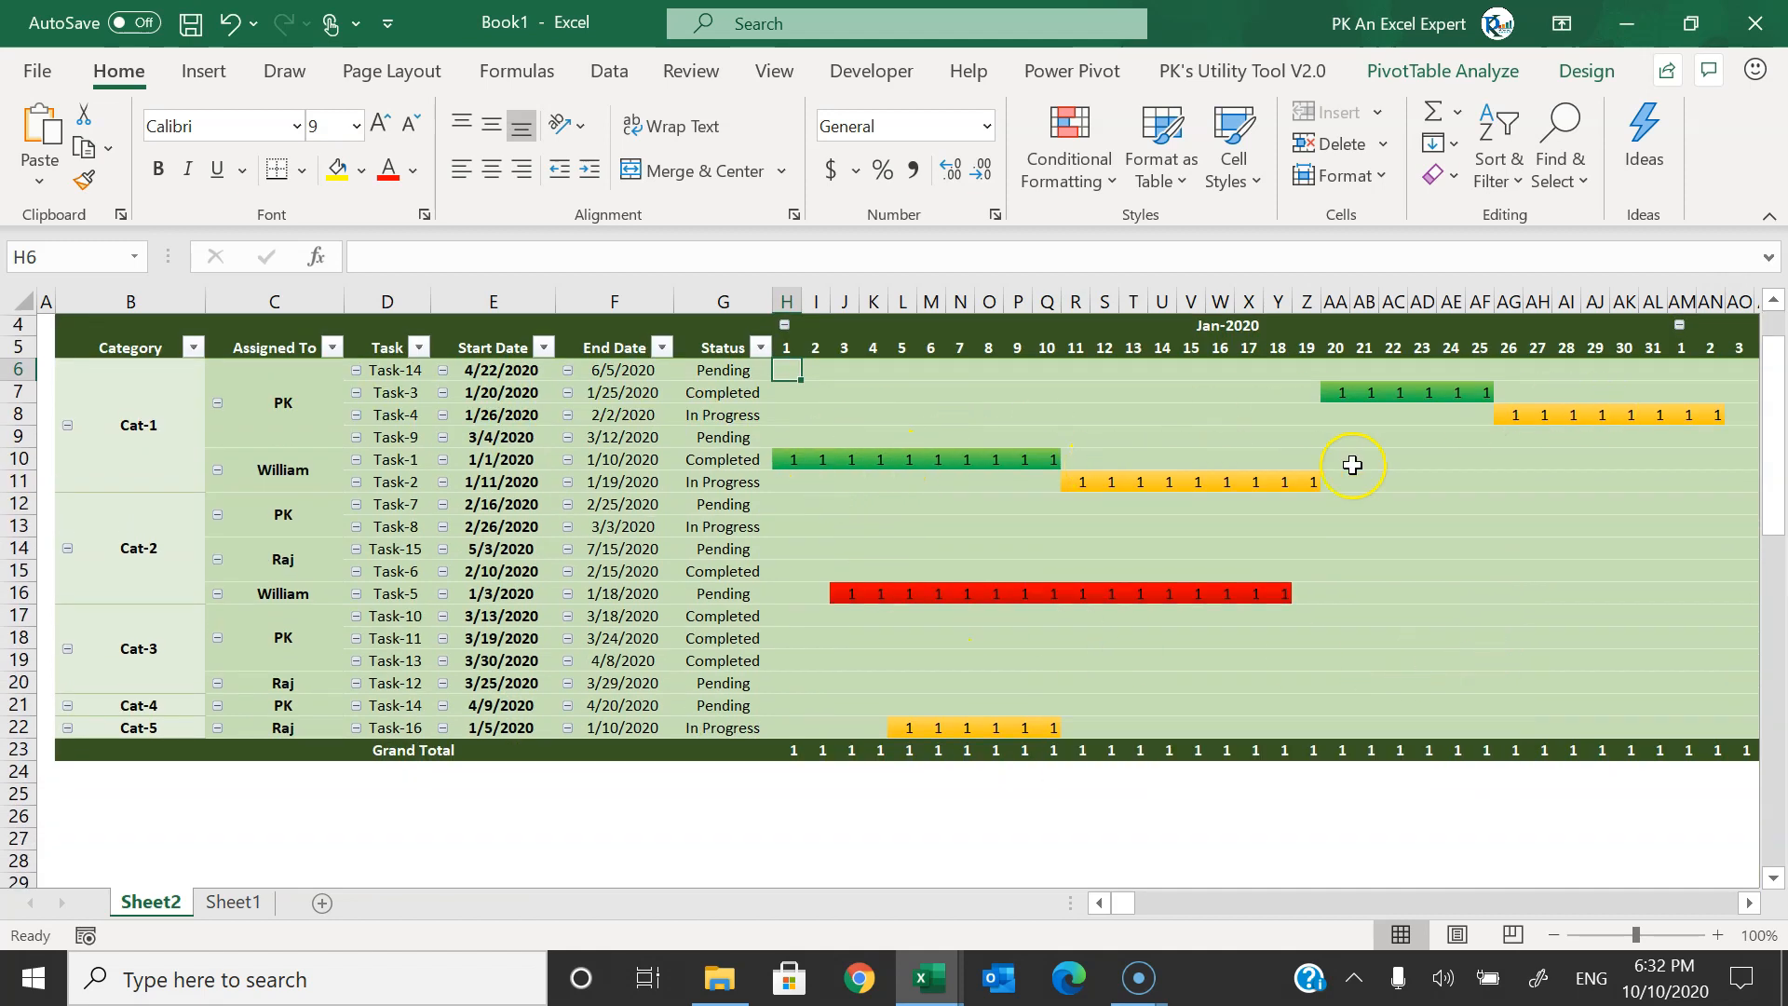
- Turn off the PivotTable's grand totals for both rows and columns in the PivotTable options
left_click(514, 753)
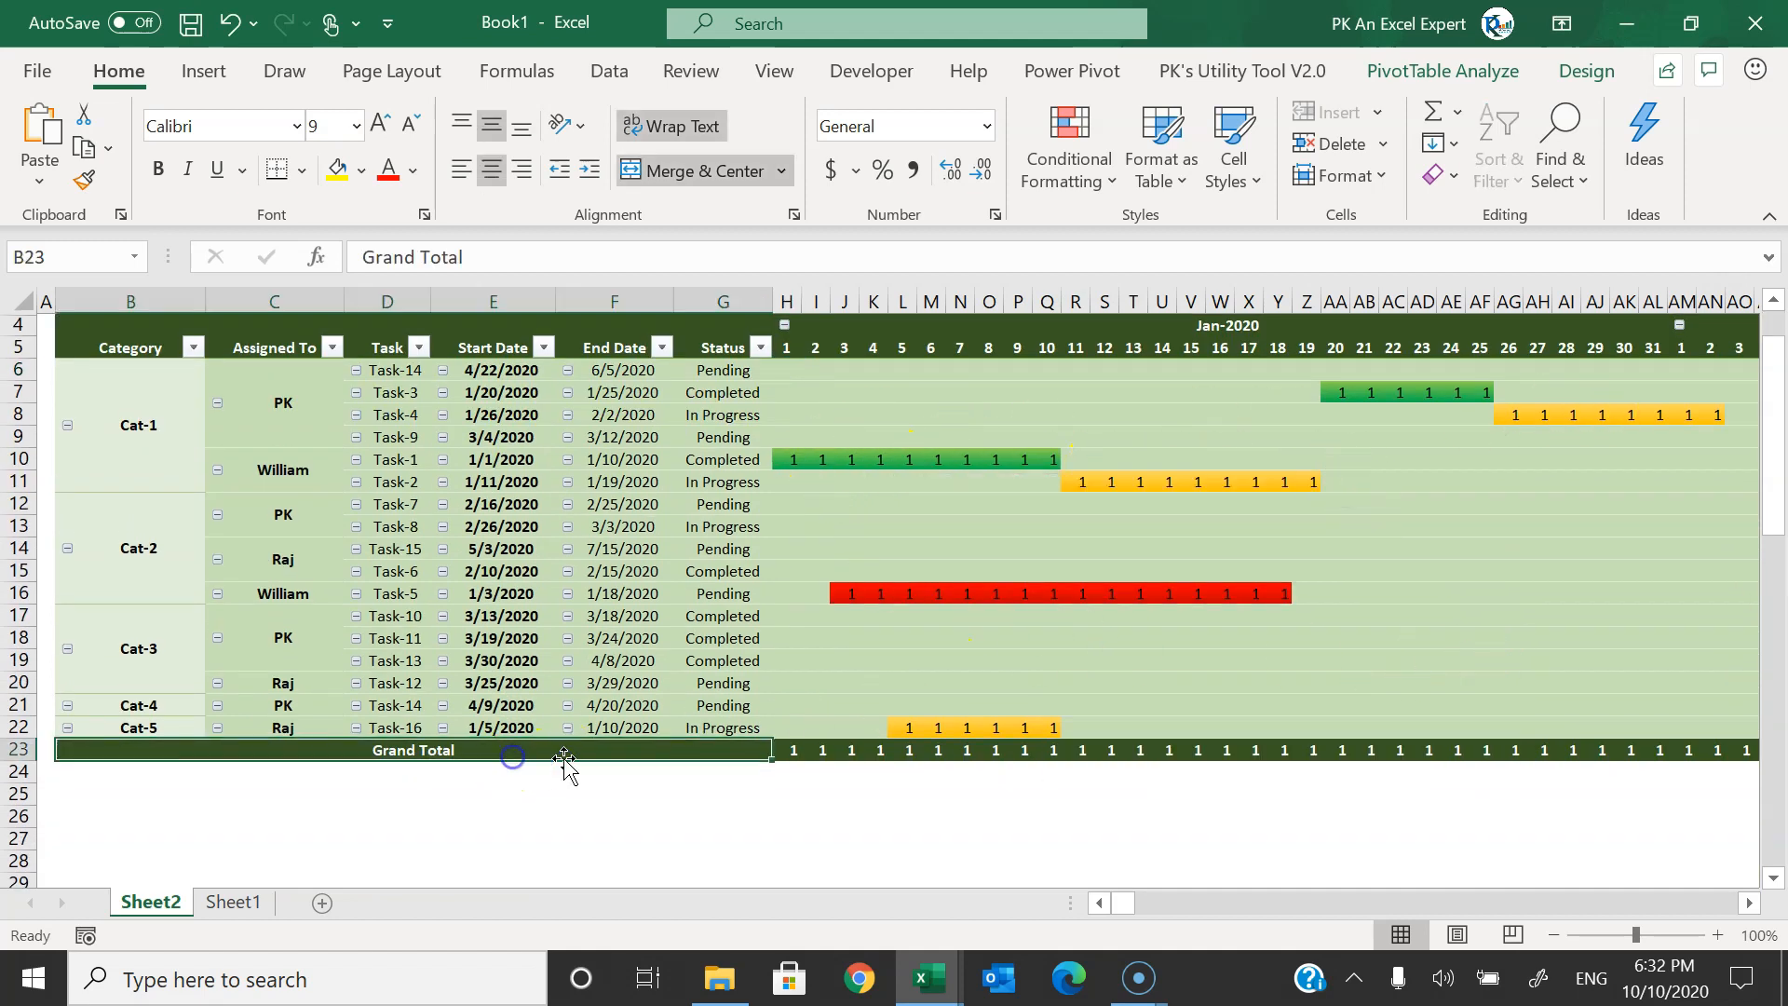
left_click(902, 770)
left_click(1021, 750)
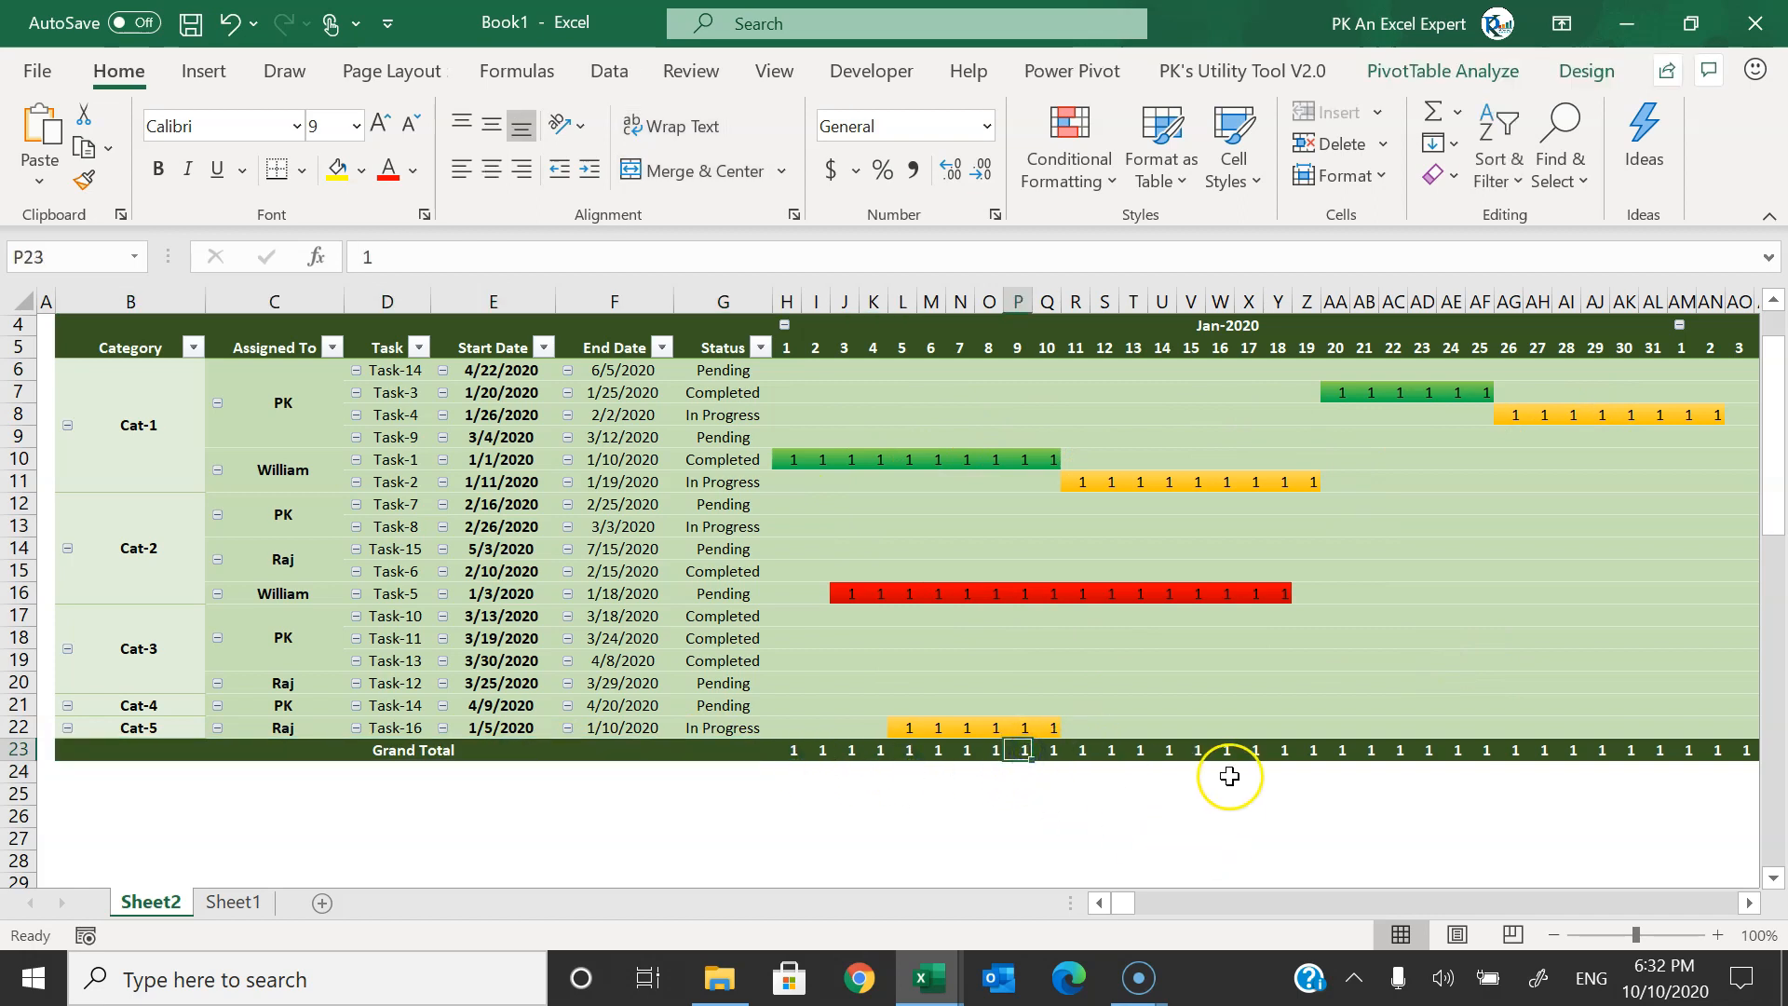
scroll(1244, 772, "up", 1)
left_click_drag(791, 622, 1056, 623)
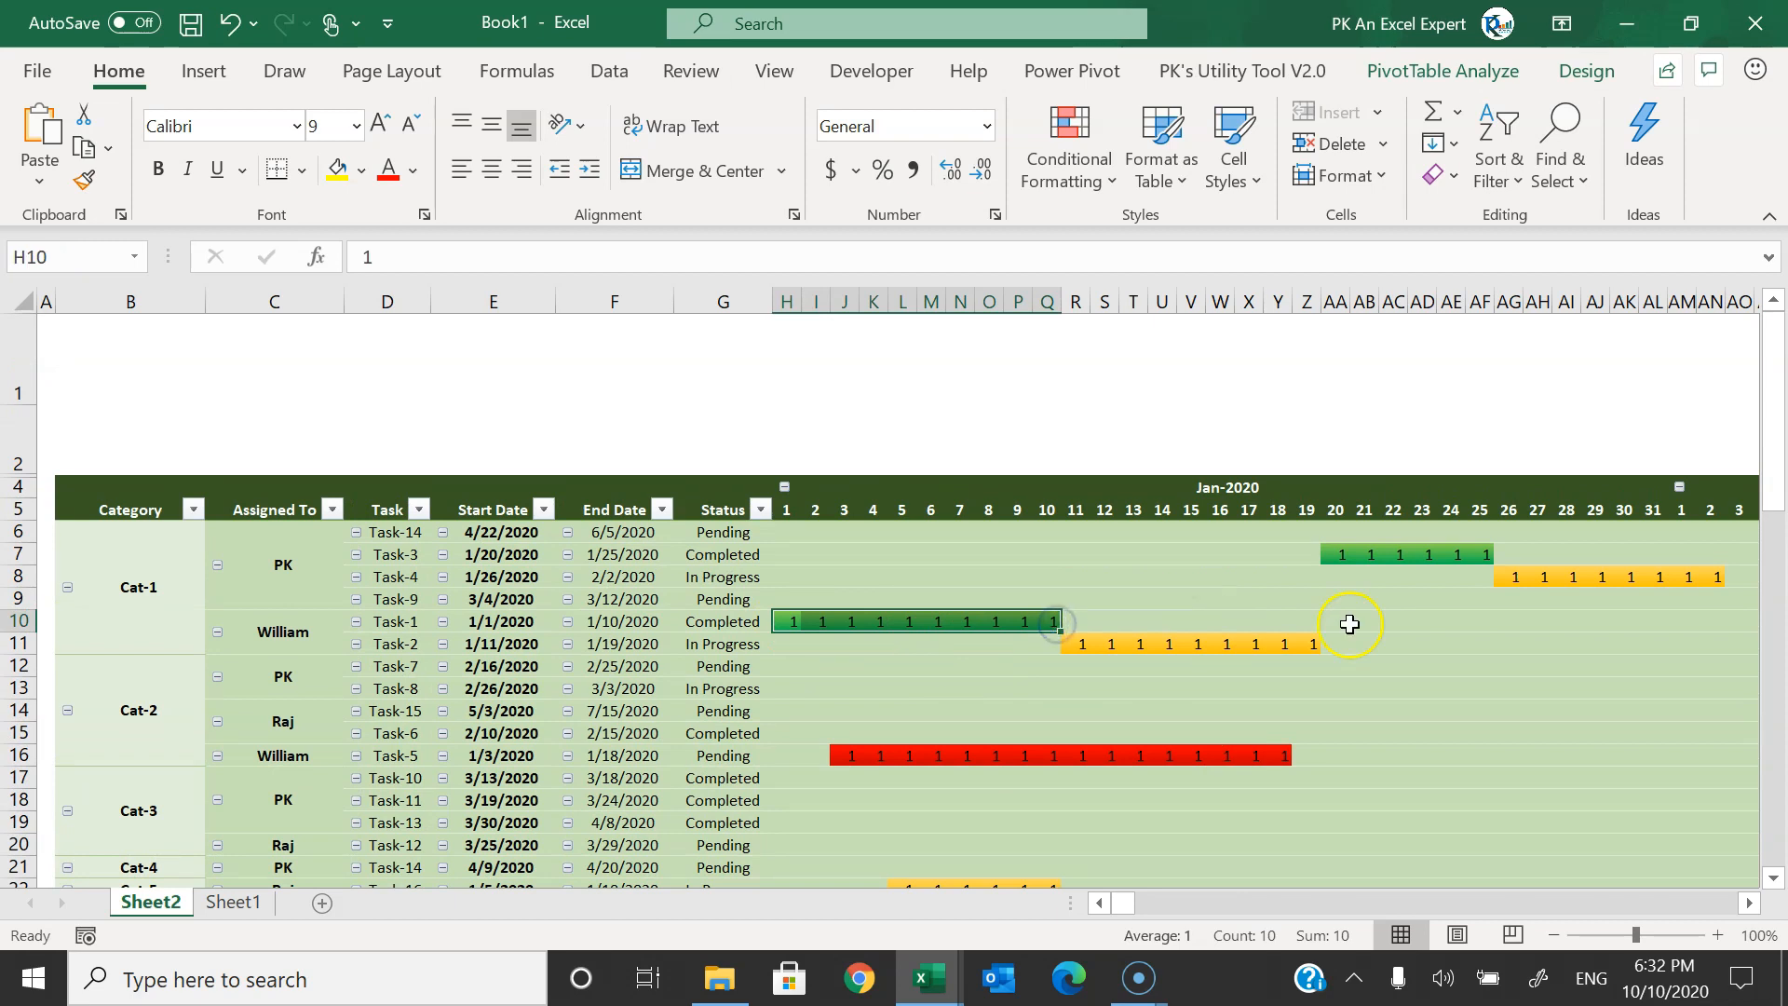
right_click(800, 535)
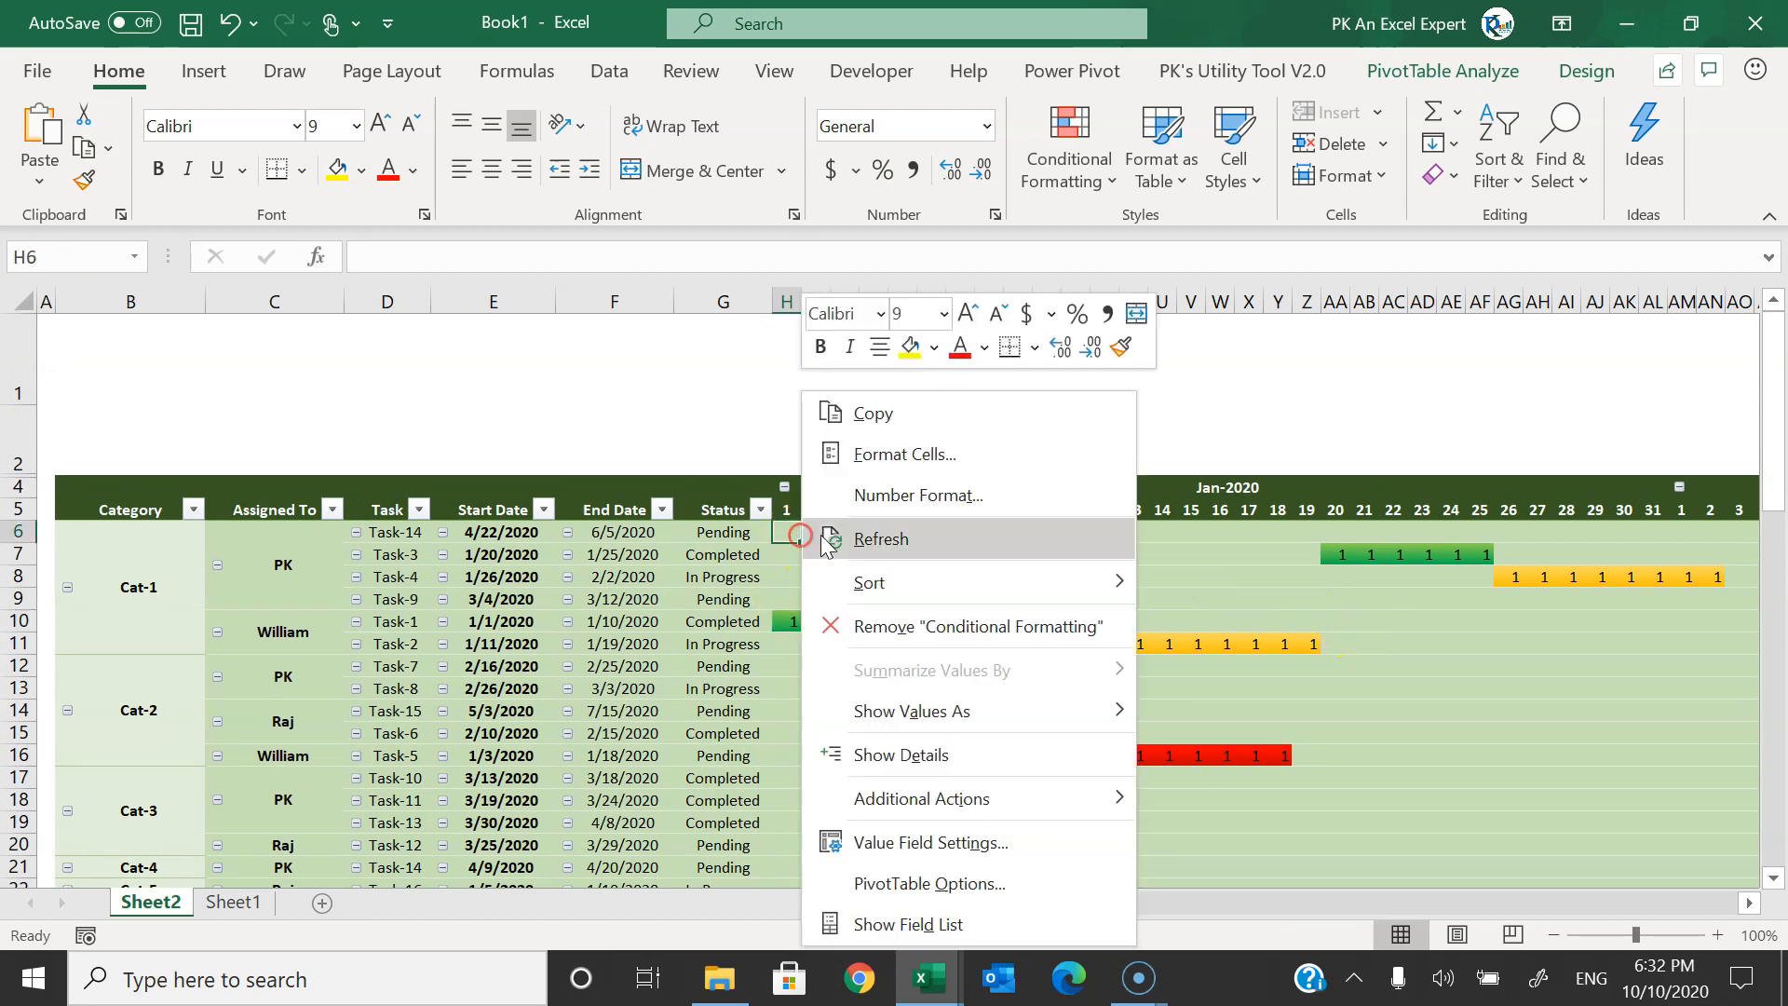
left_click(991, 885)
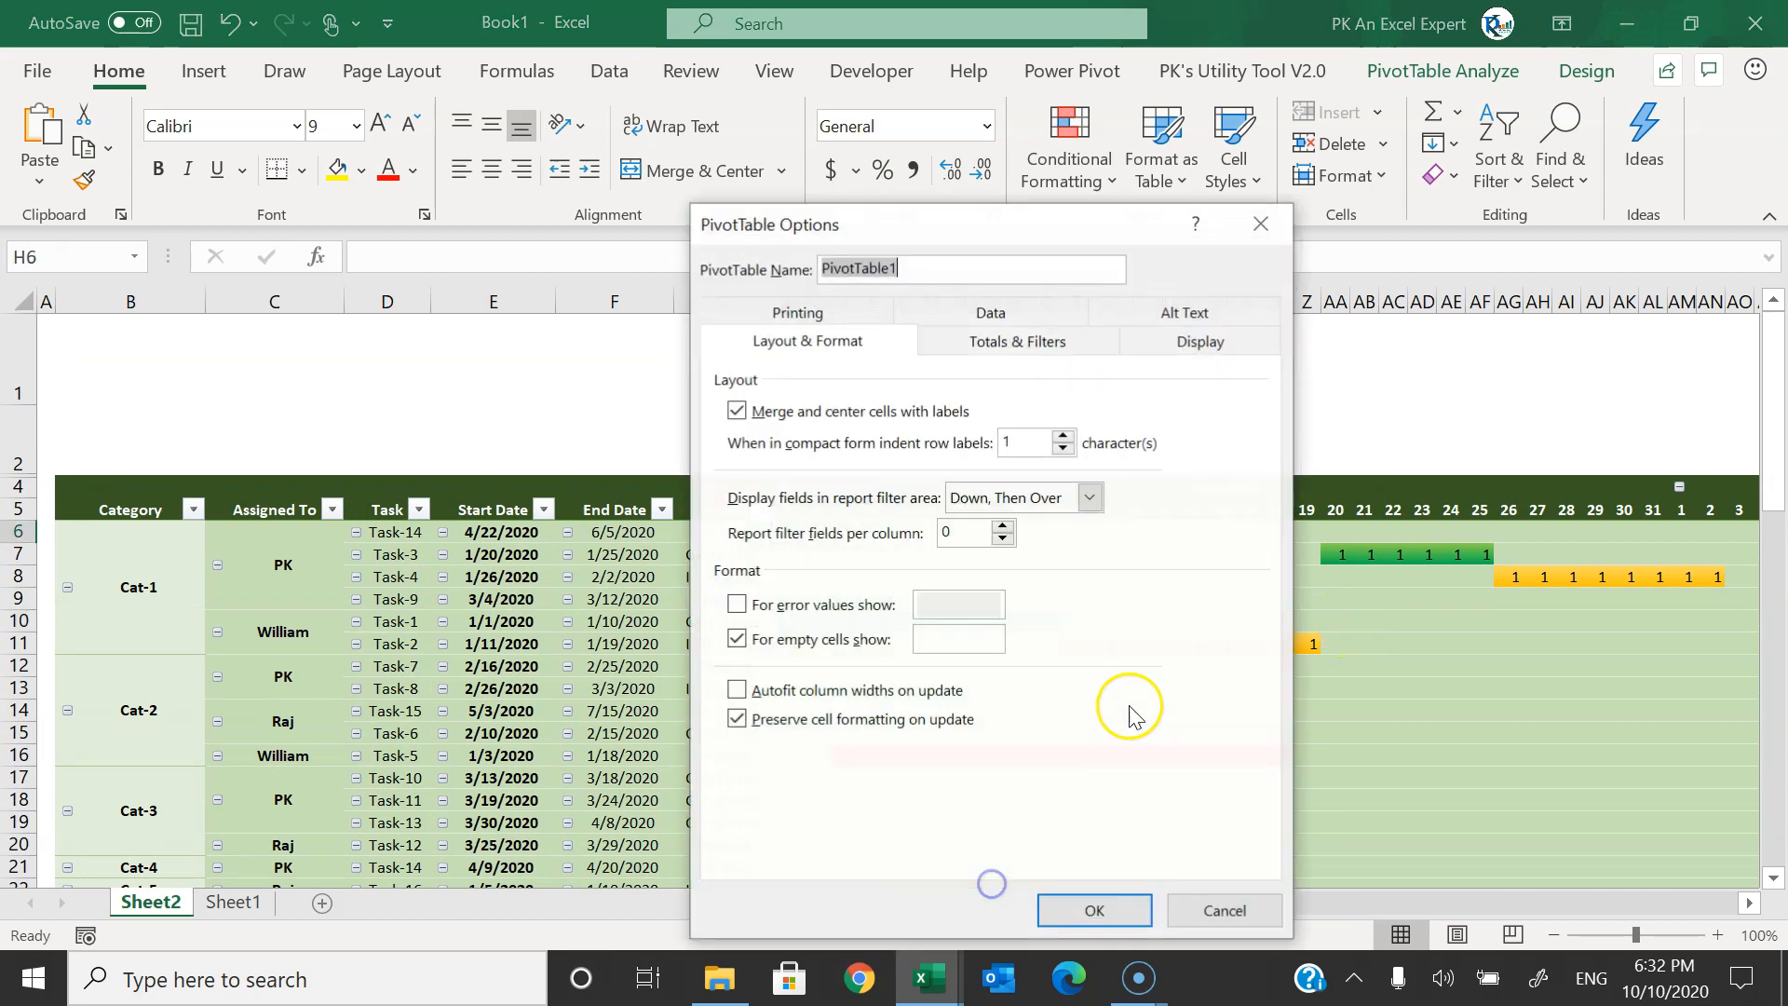
left_click(1034, 346)
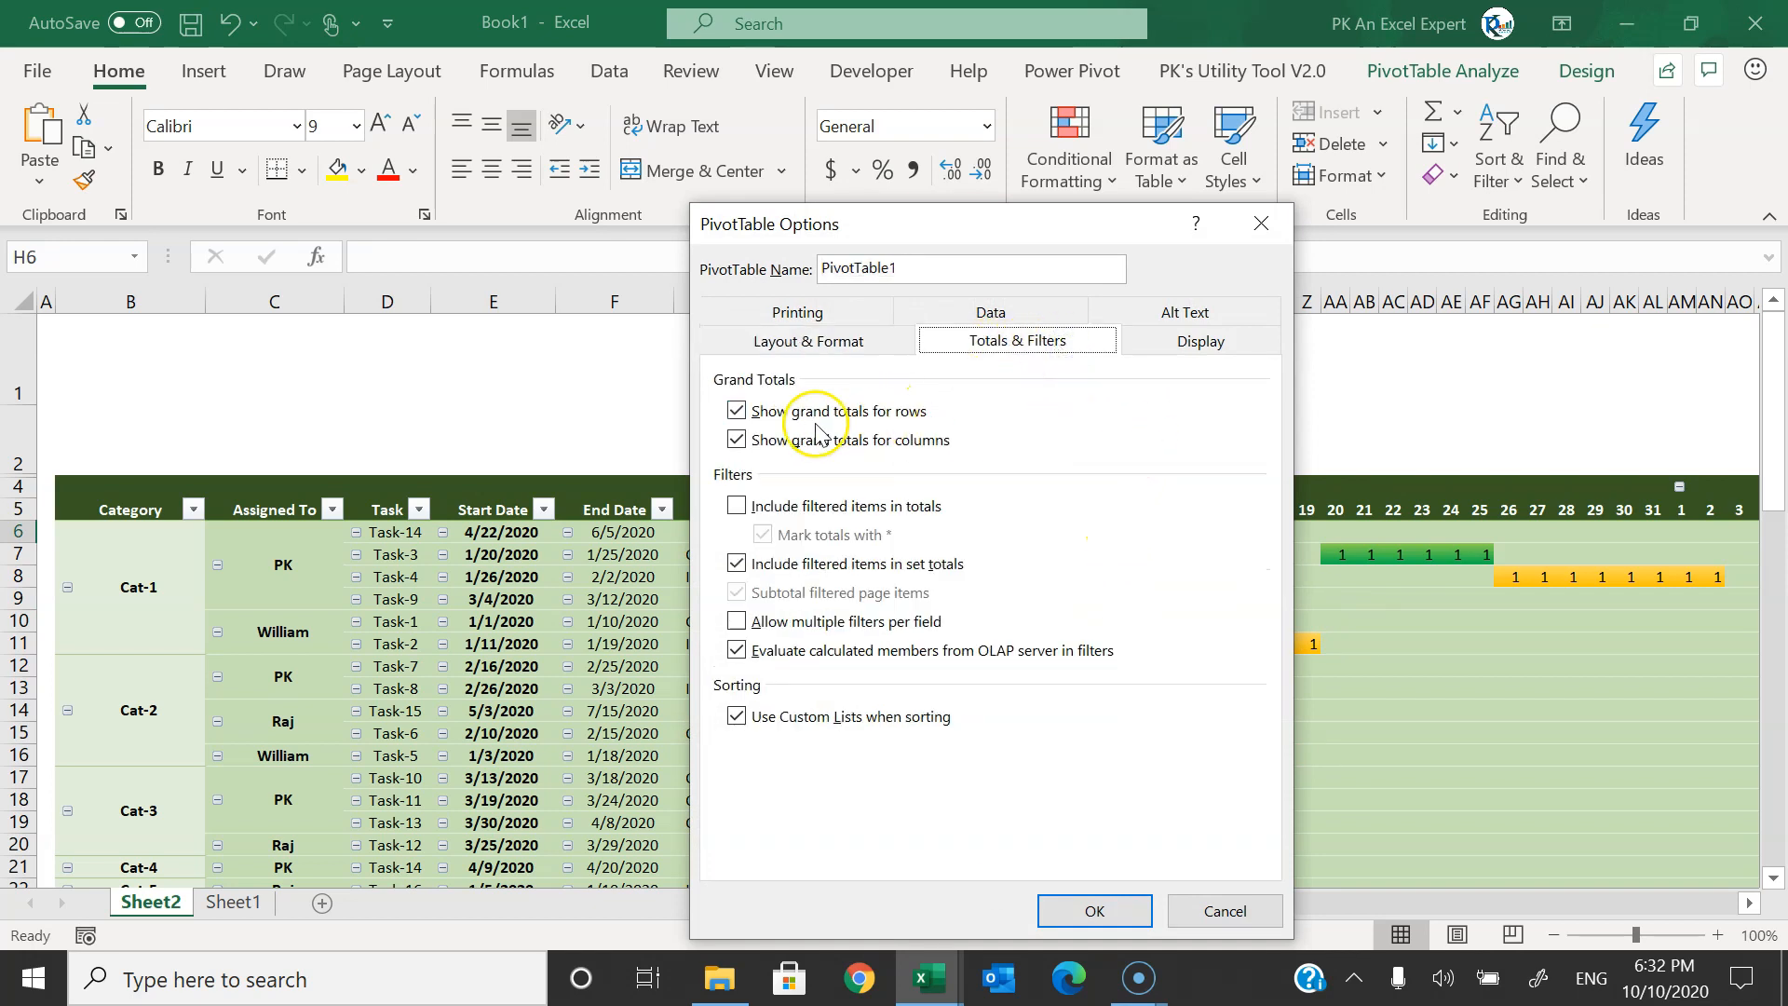
left_click(774, 421)
left_click(854, 443)
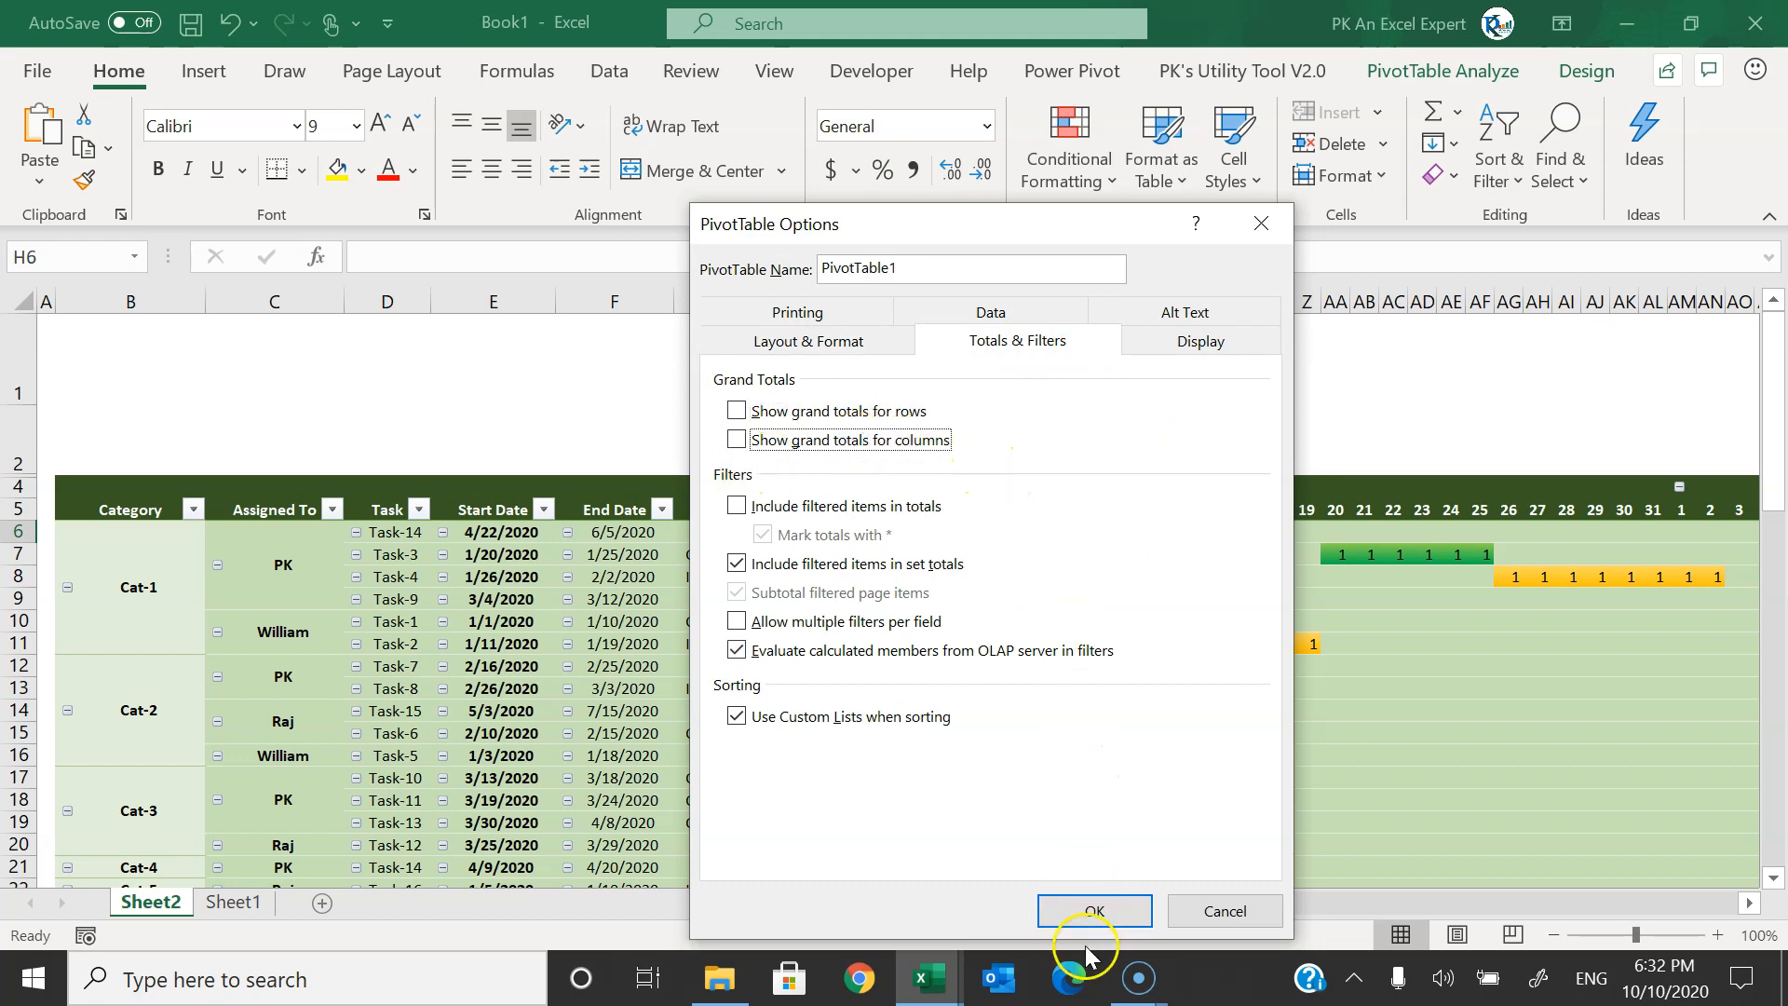
left_click(1094, 911)
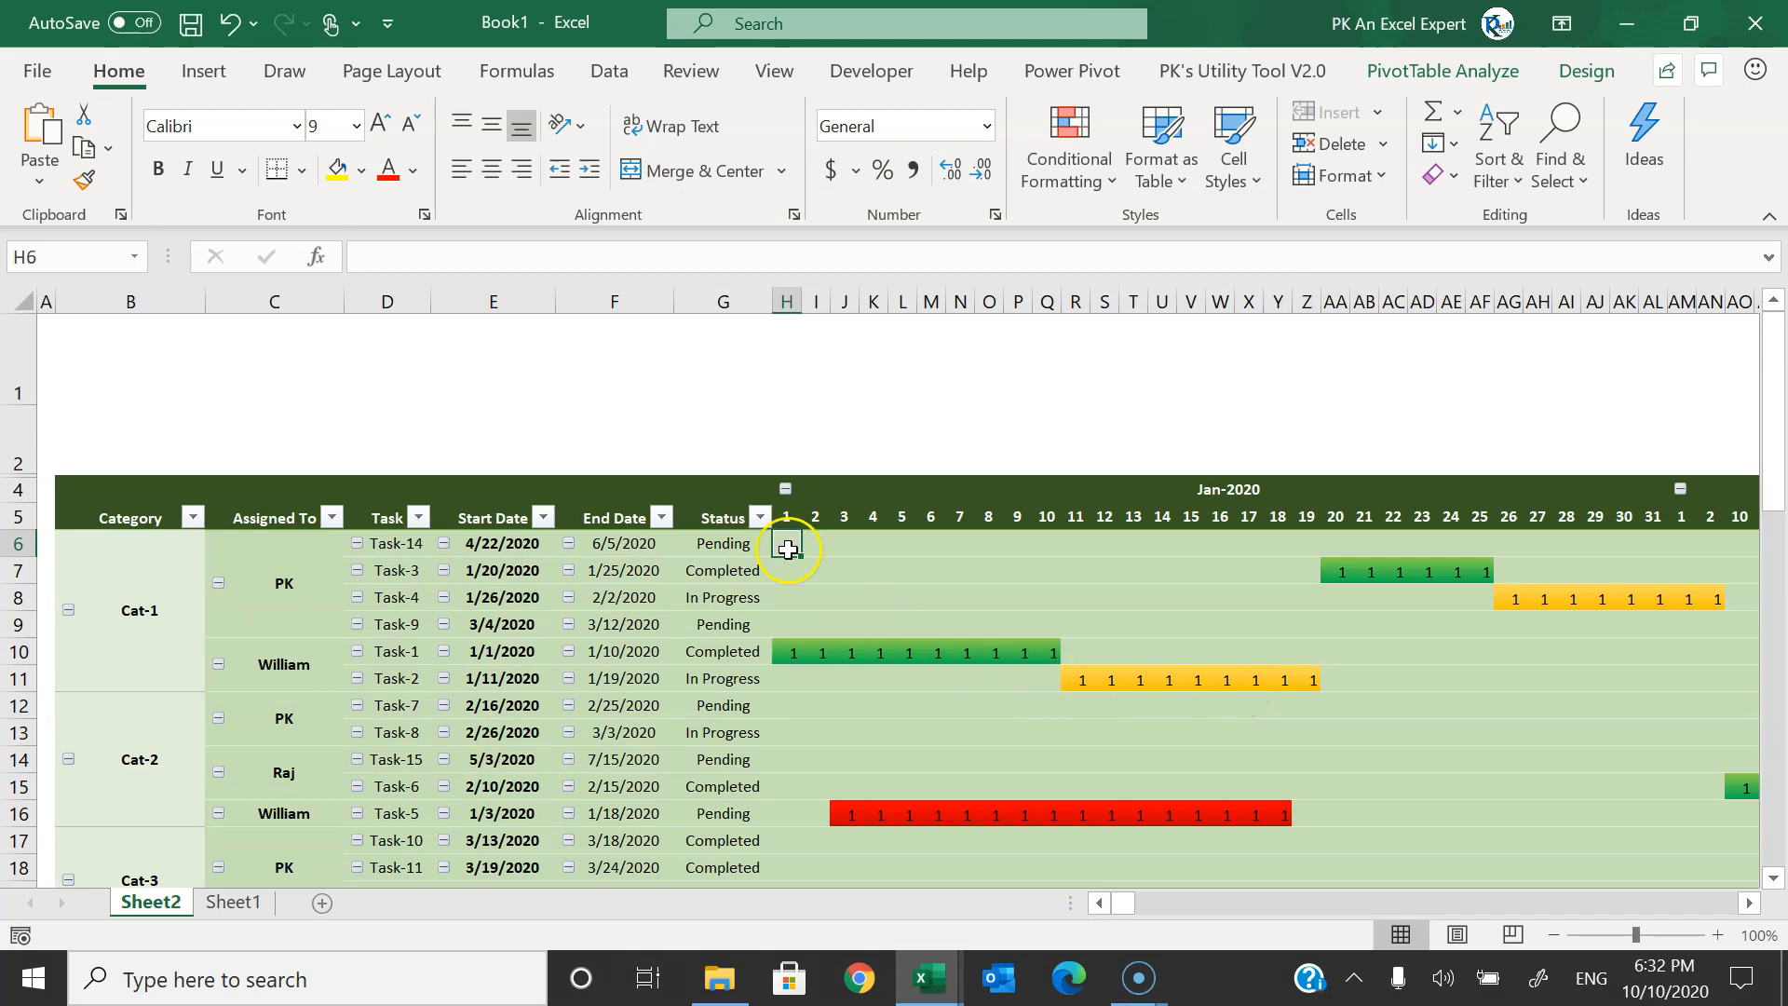
- Edit the "Completed" conditional formatting rule to use the custom number format ;;; and save the rule
left_click(769, 545)
left_click(790, 543)
mouse_move(1023, 650)
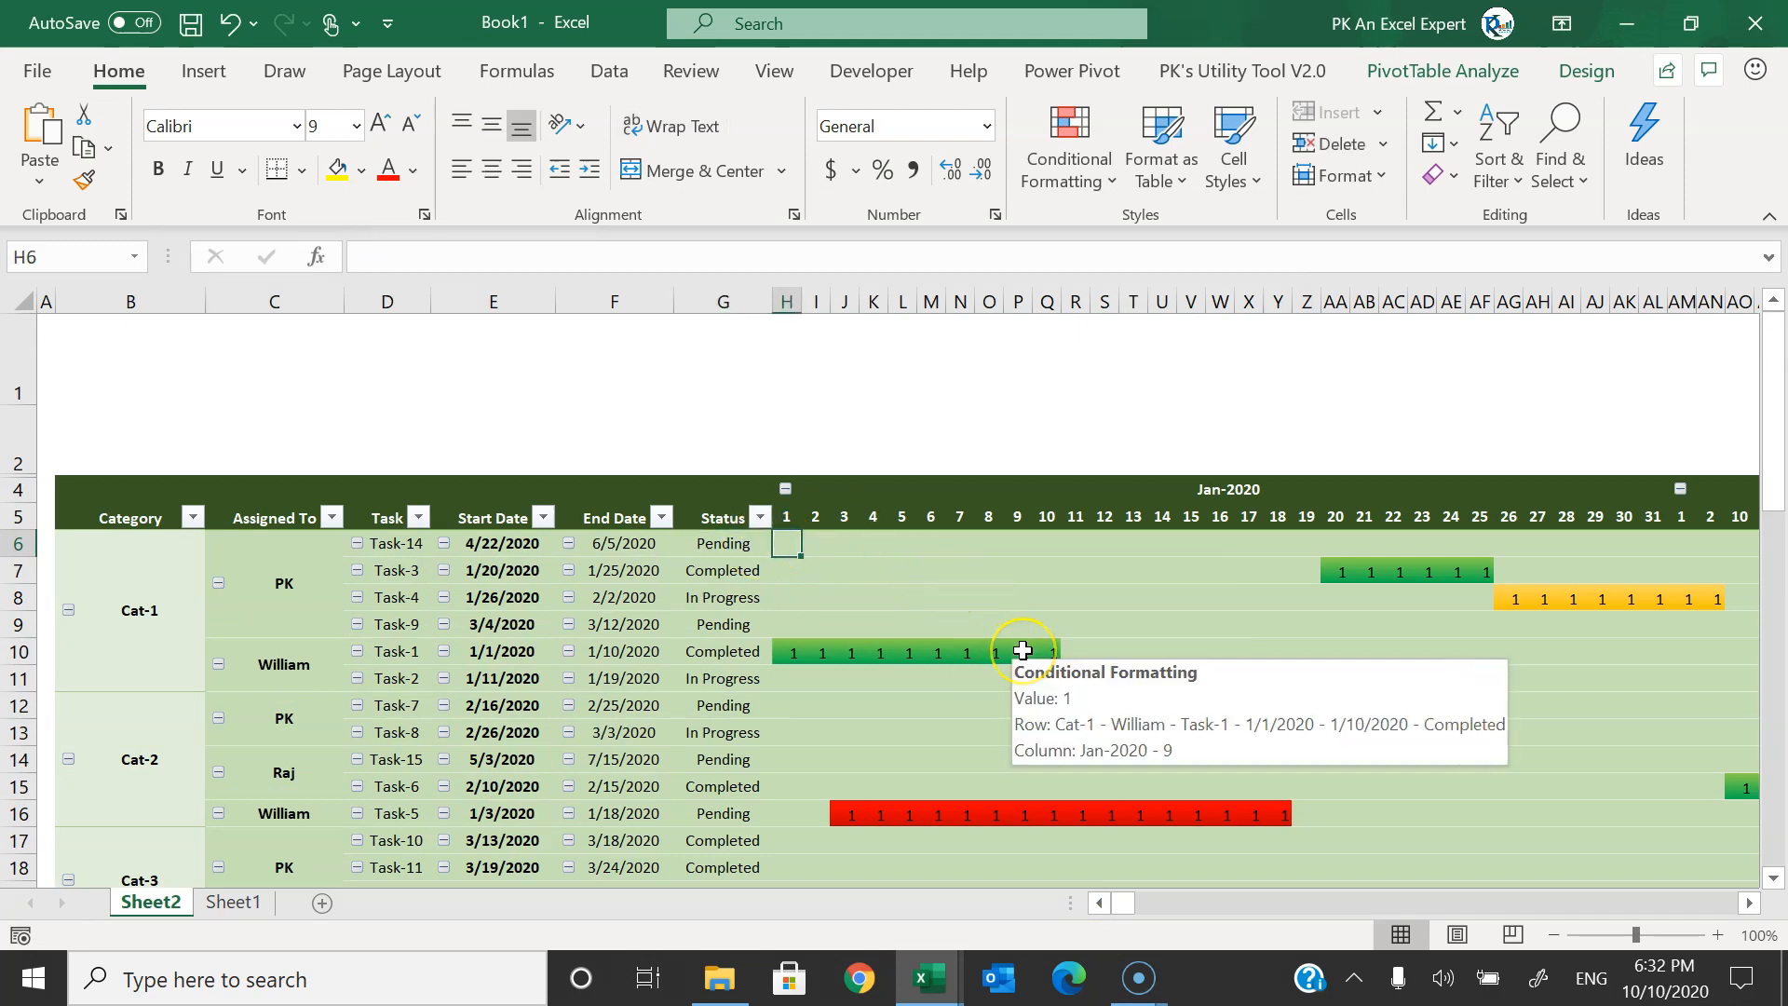
key("alt+o")
key("d")
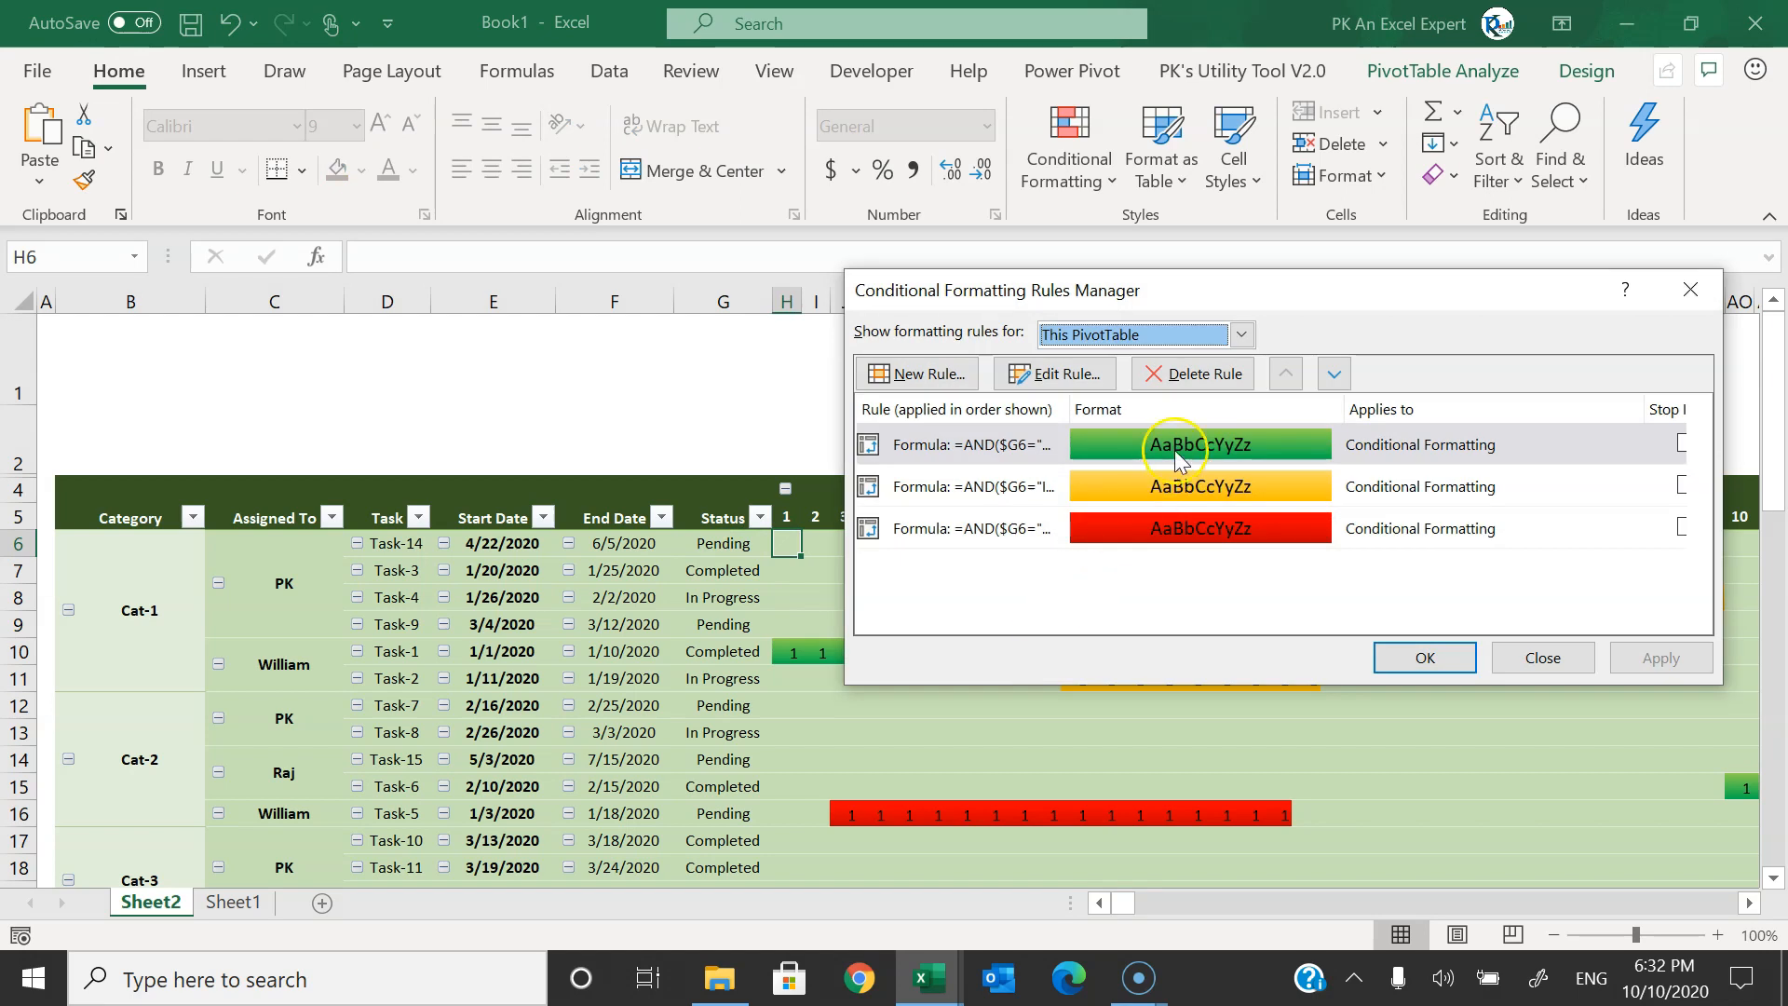
left_click(1133, 451)
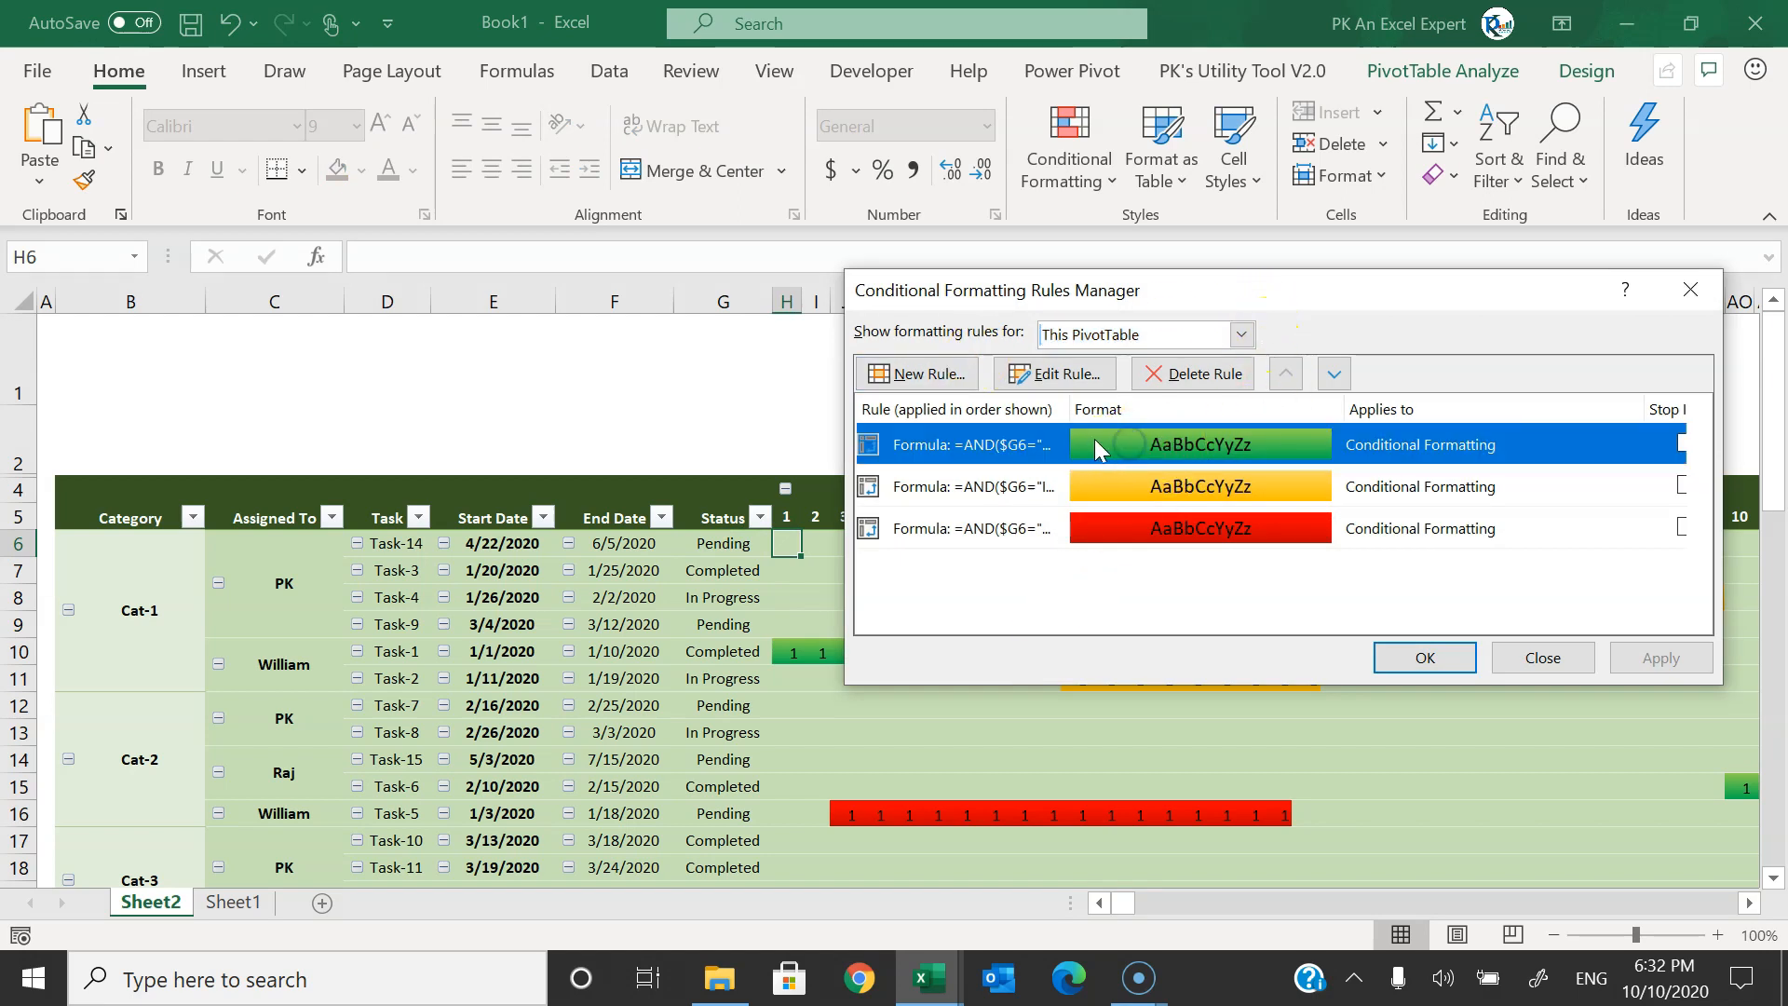
left_click(1062, 373)
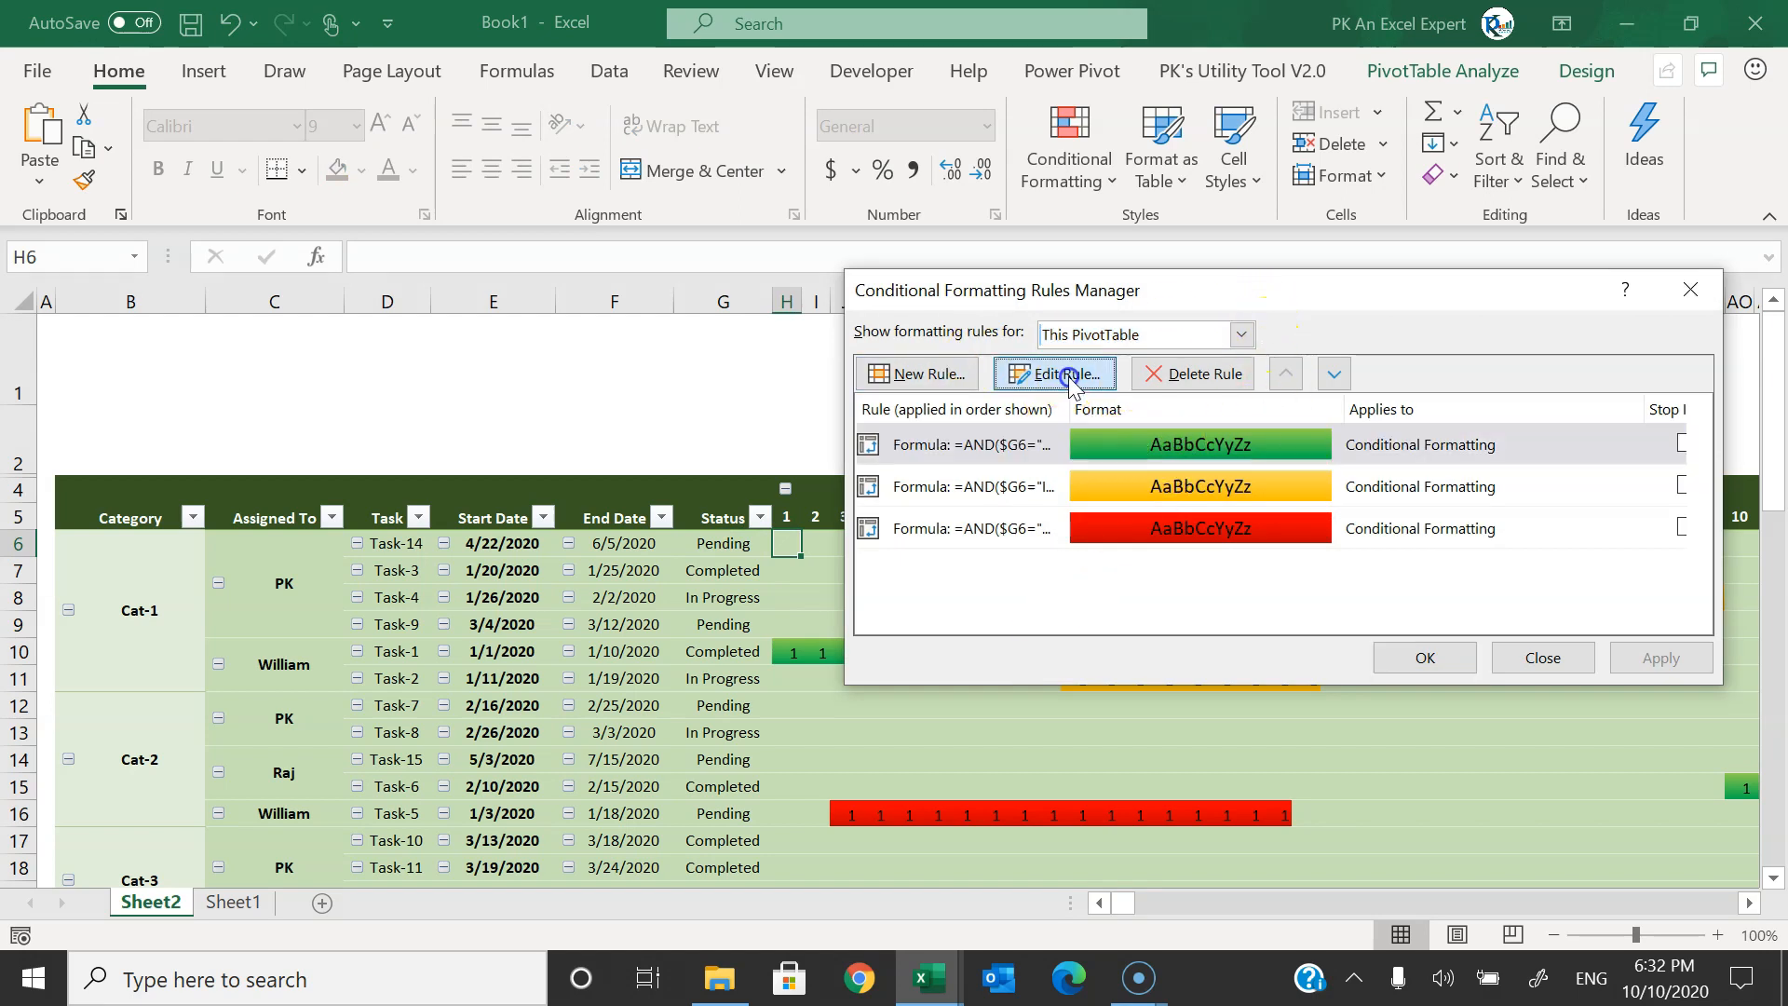
left_click(1416, 717)
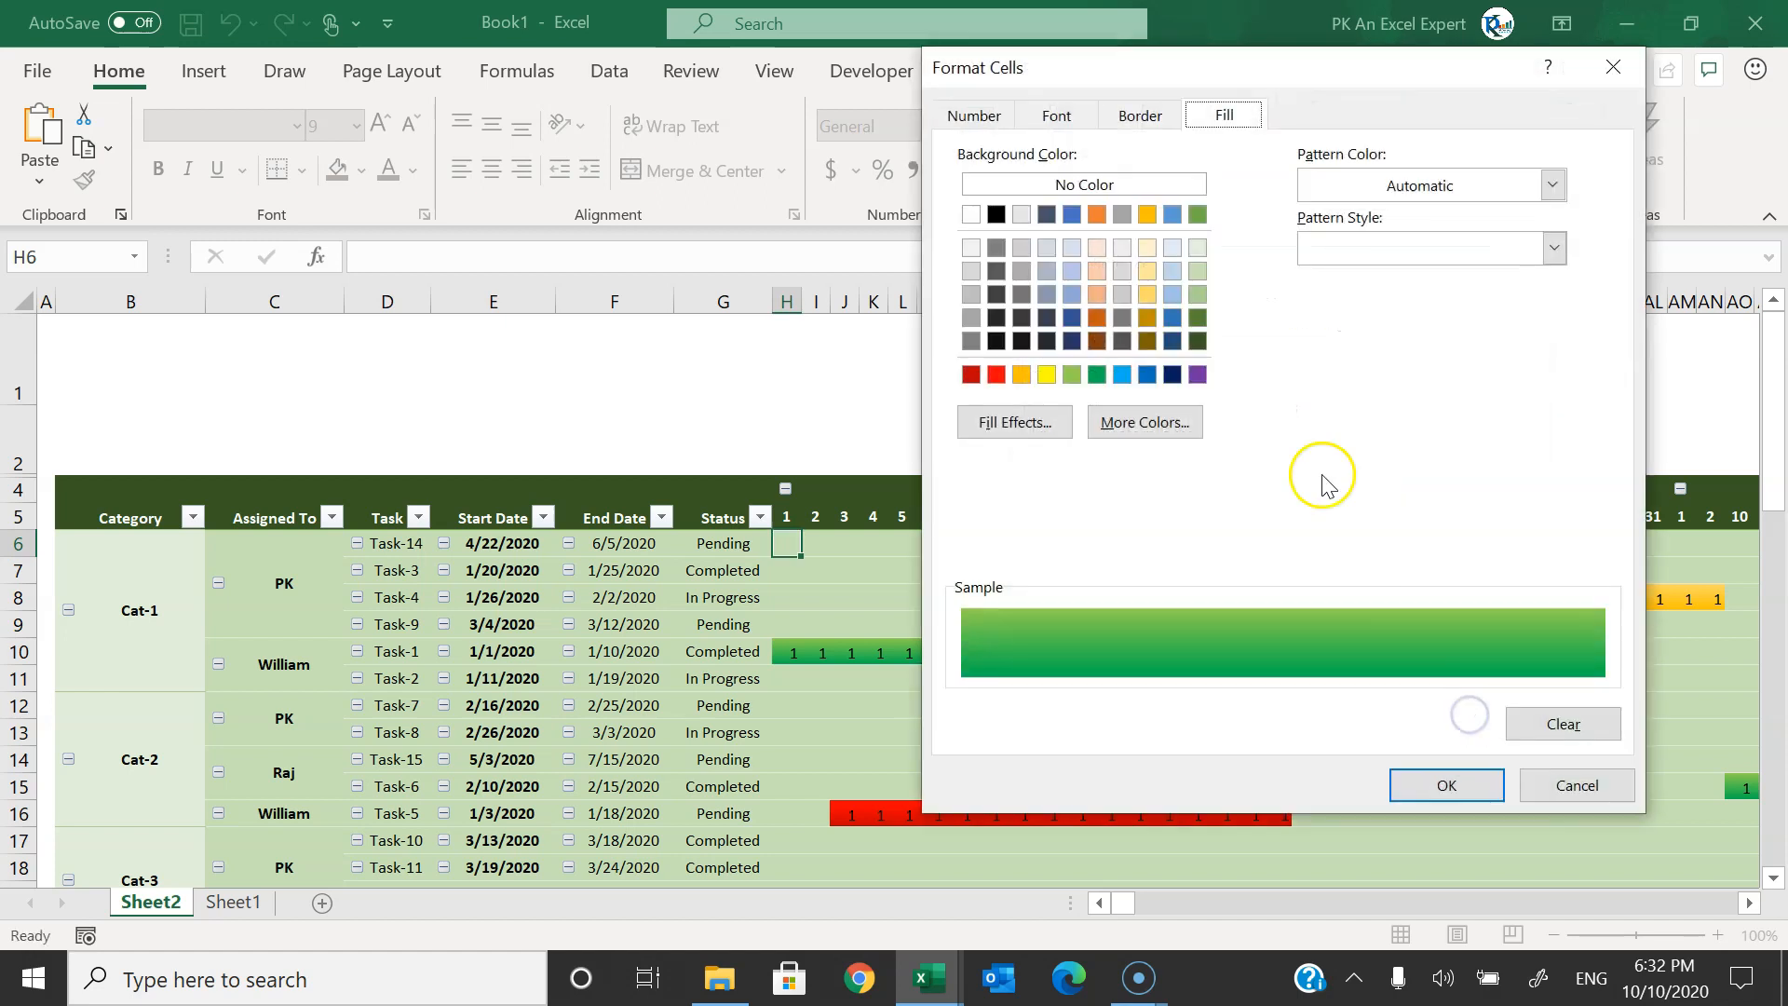
left_click(993, 123)
left_click(1013, 397)
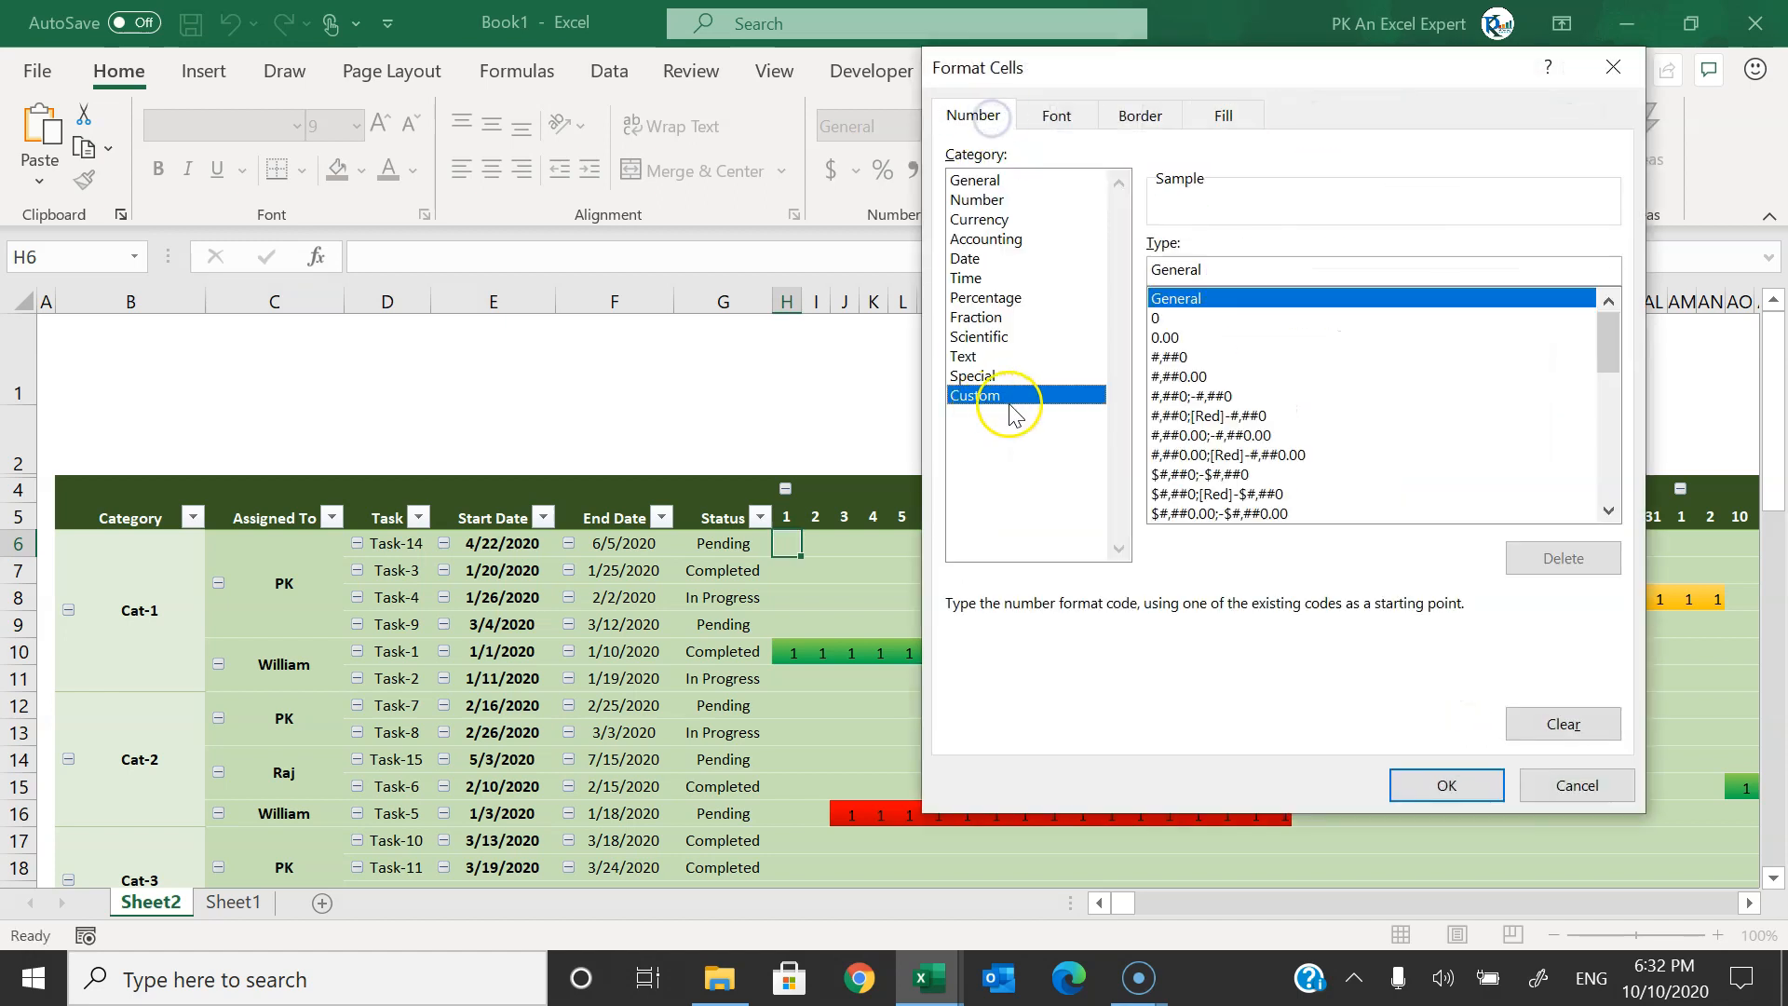
left_click_drag(1249, 271, 1161, 277)
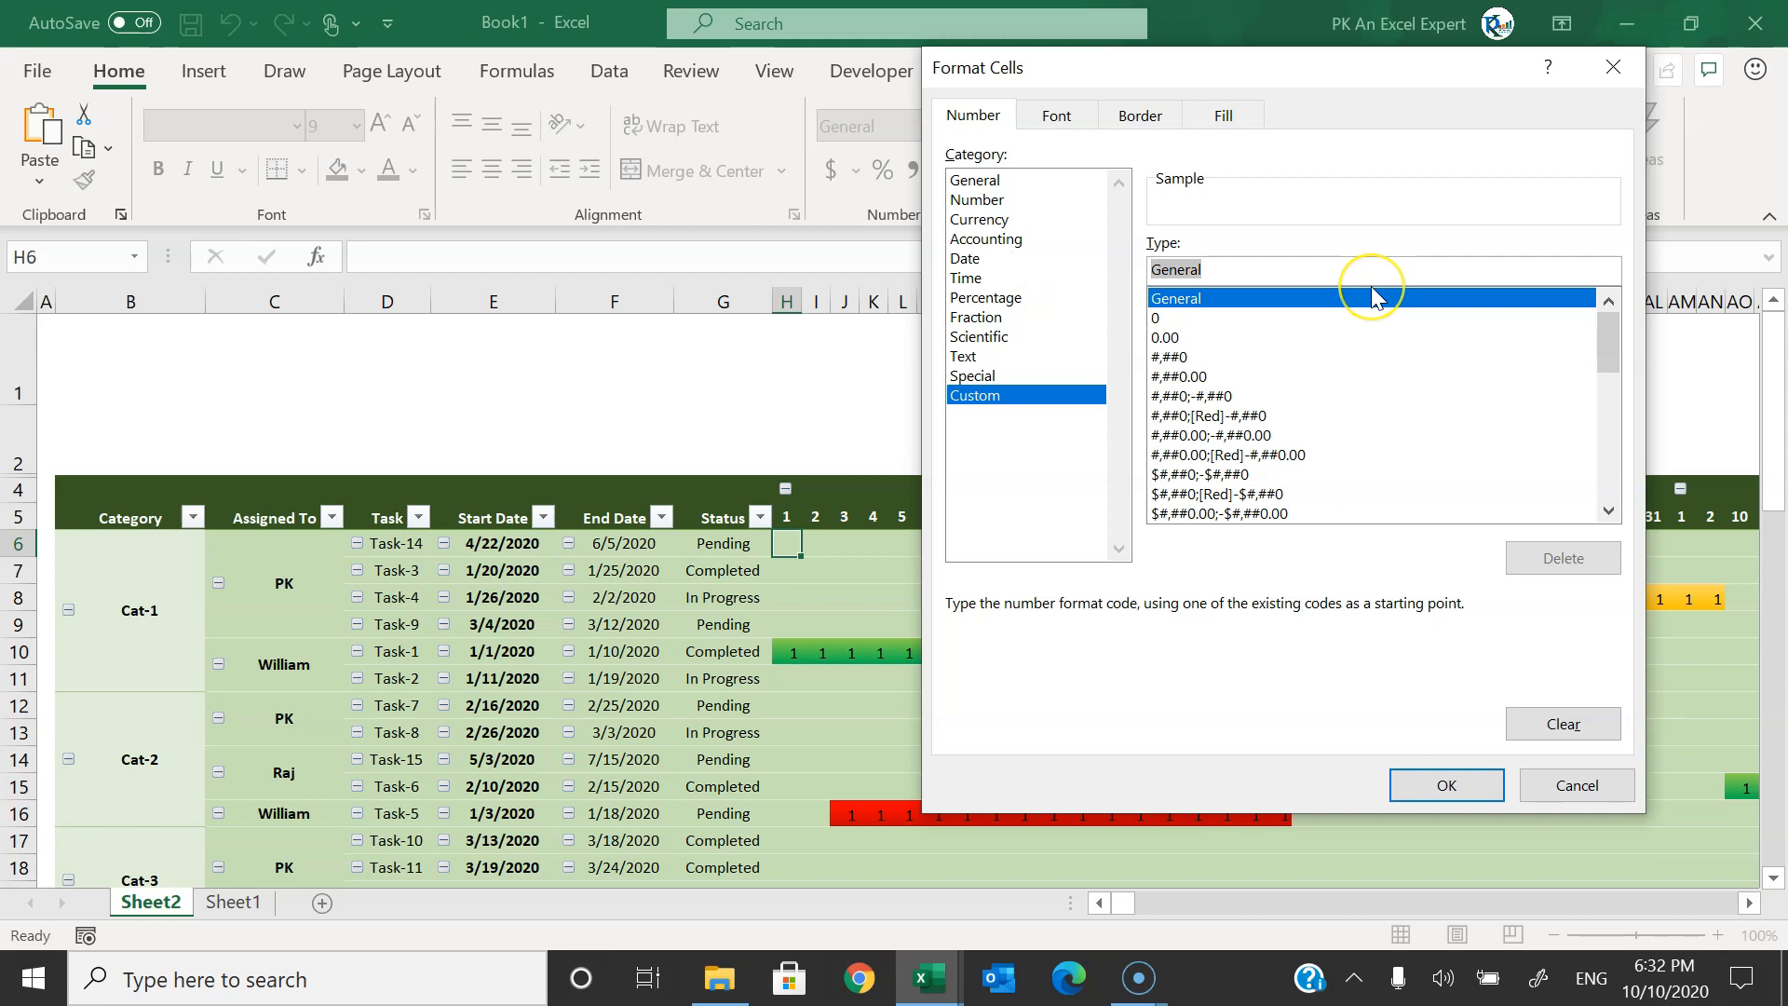
type(";;;")
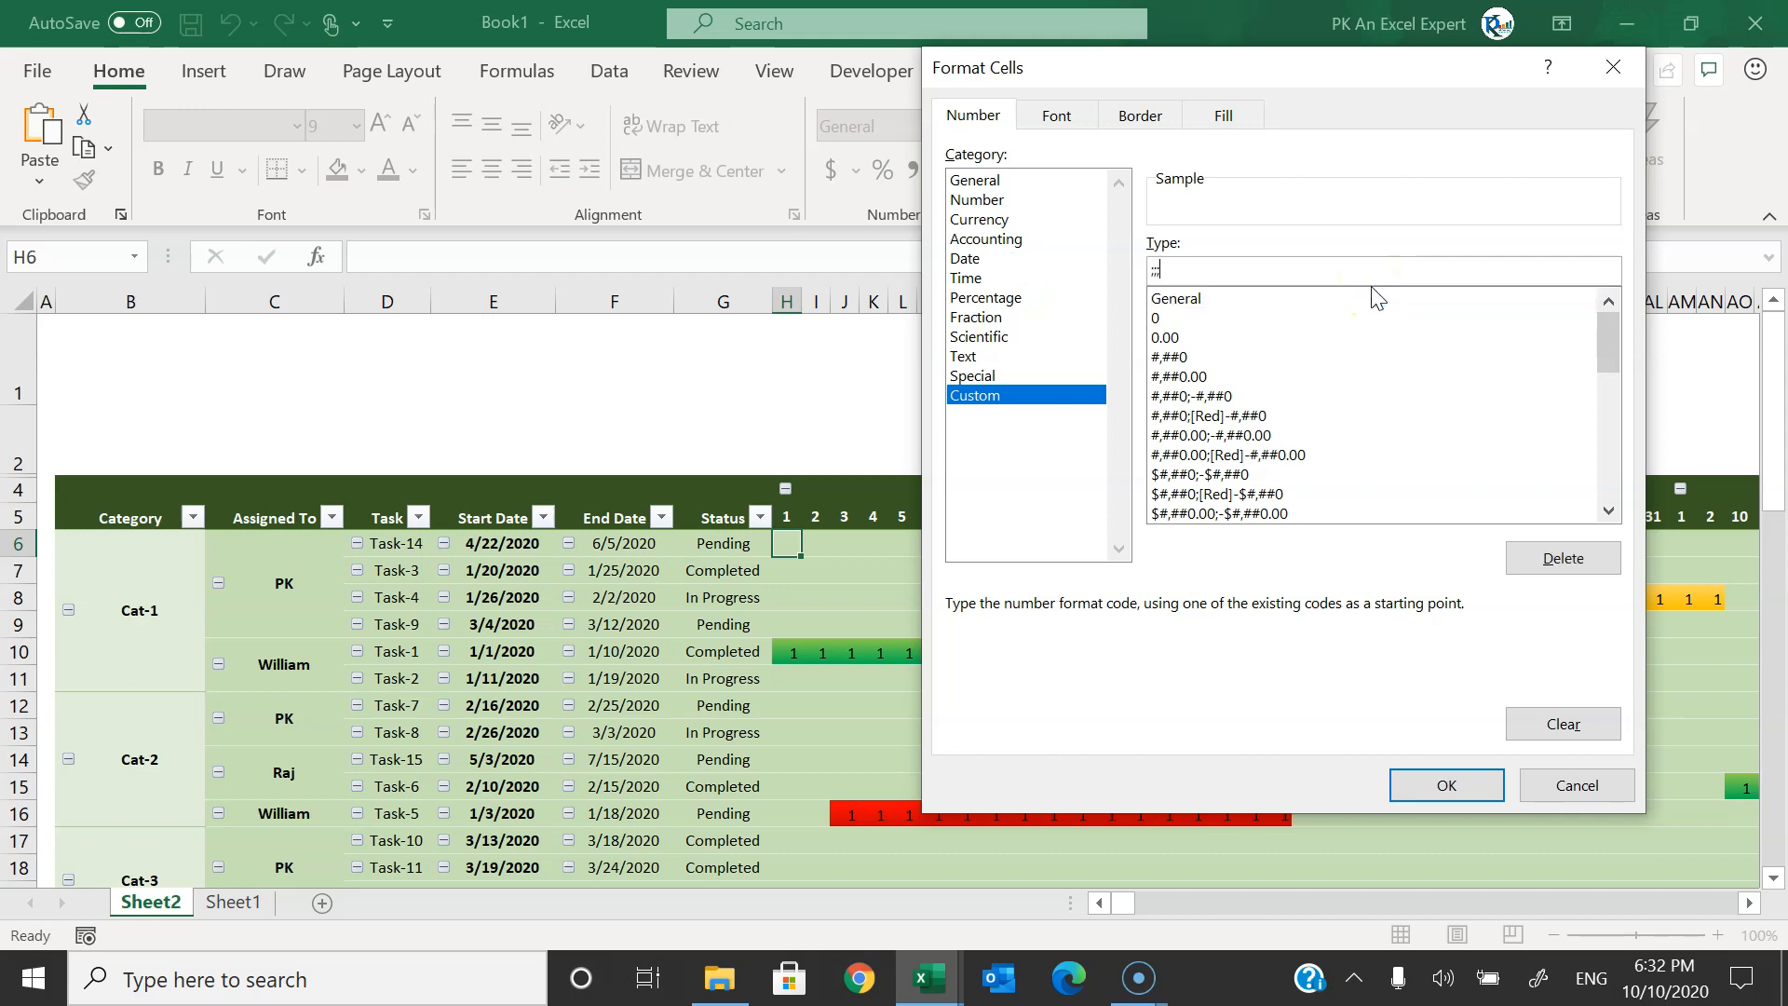
left_click(1446, 783)
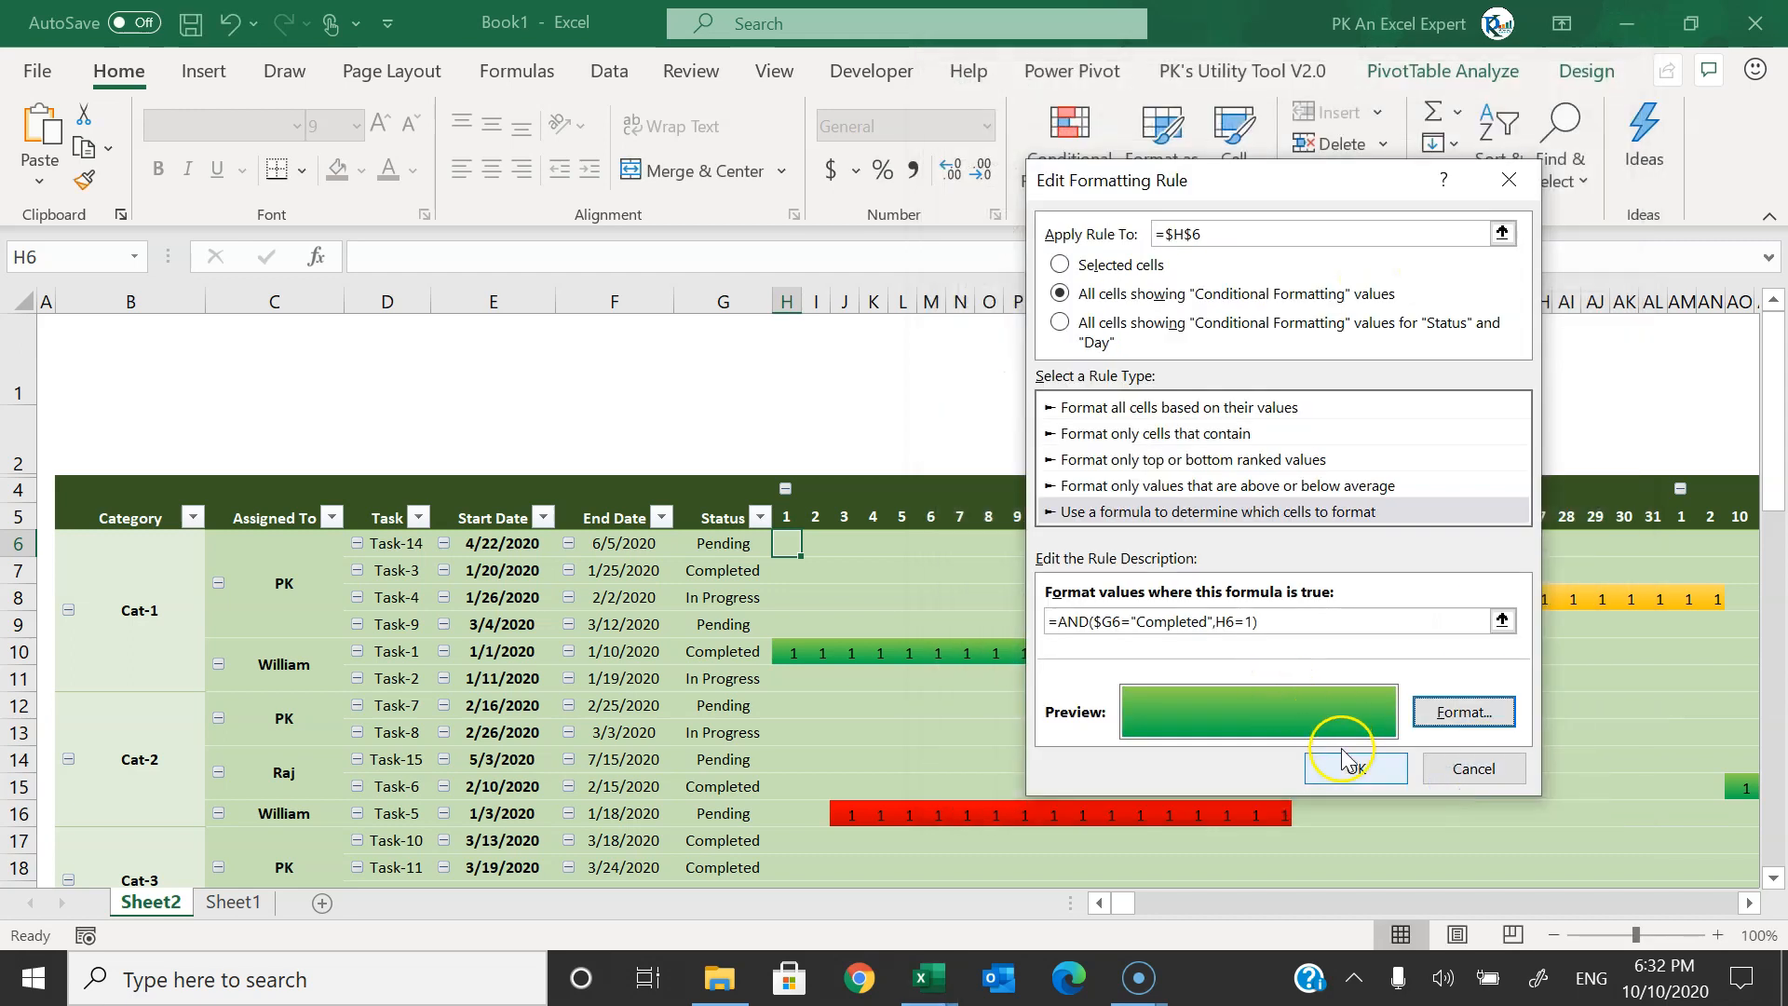
left_click(1360, 769)
- Give the "In Progress" rule the custom number format ;;; and save the rule
left_click(1157, 489)
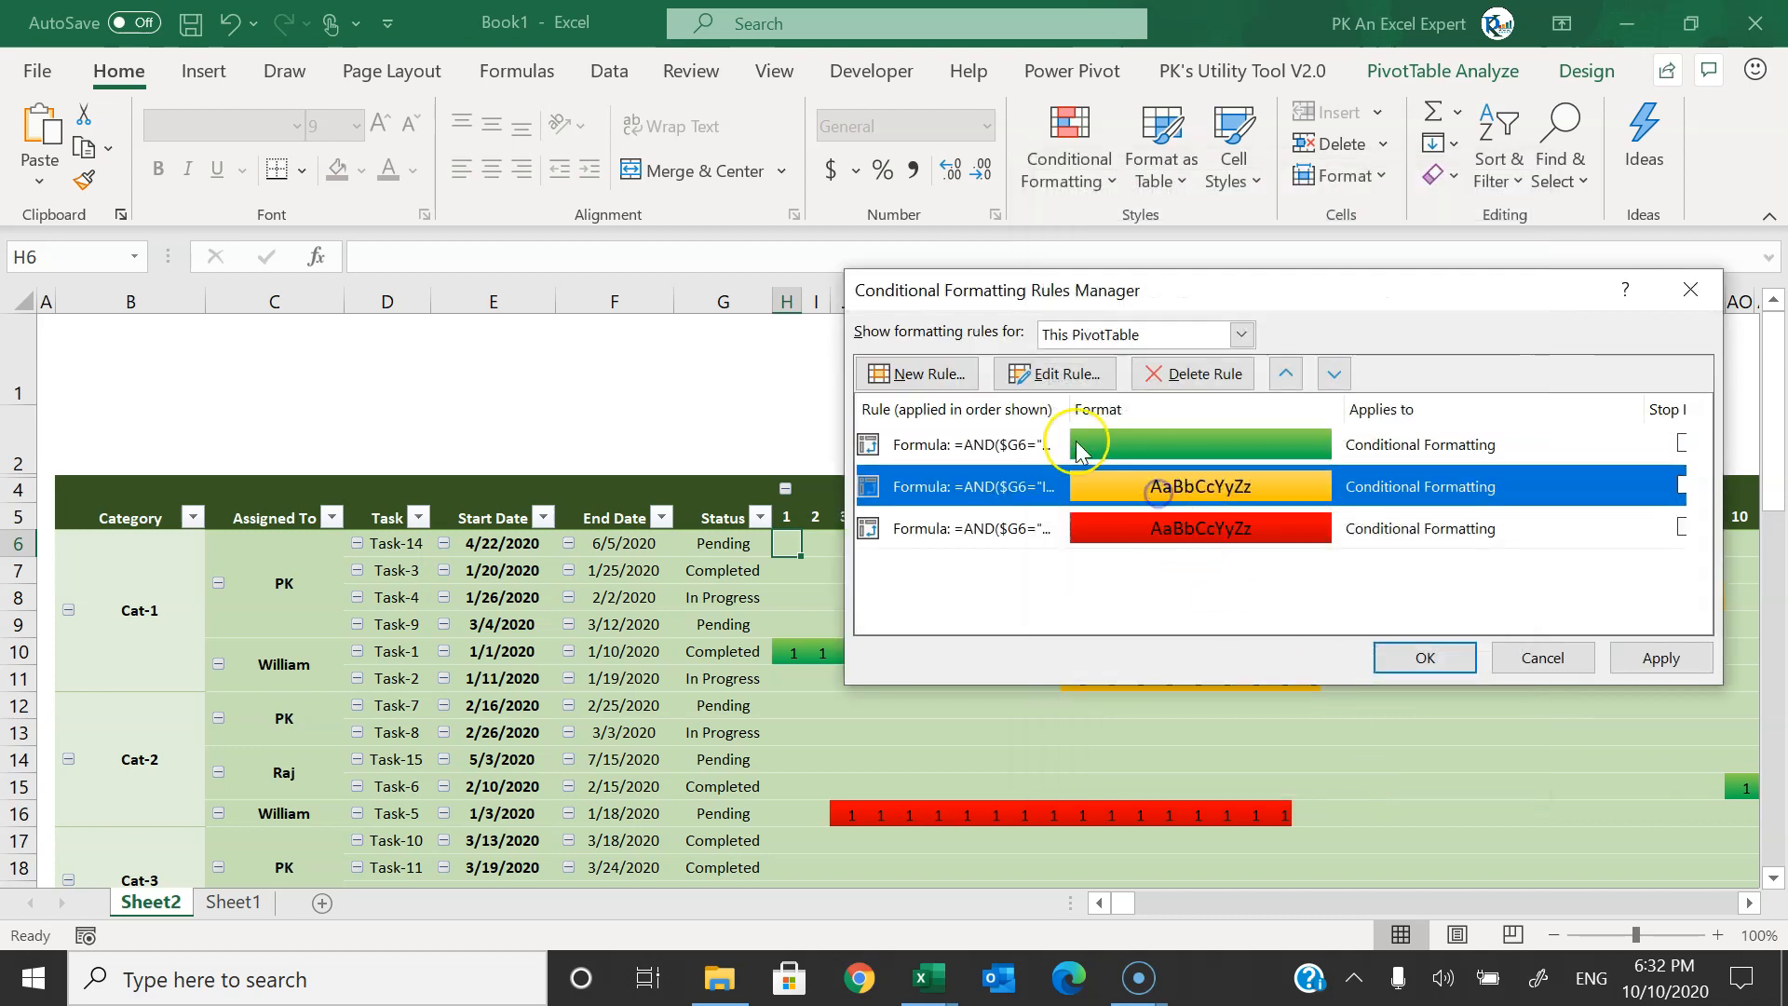
left_click(1089, 375)
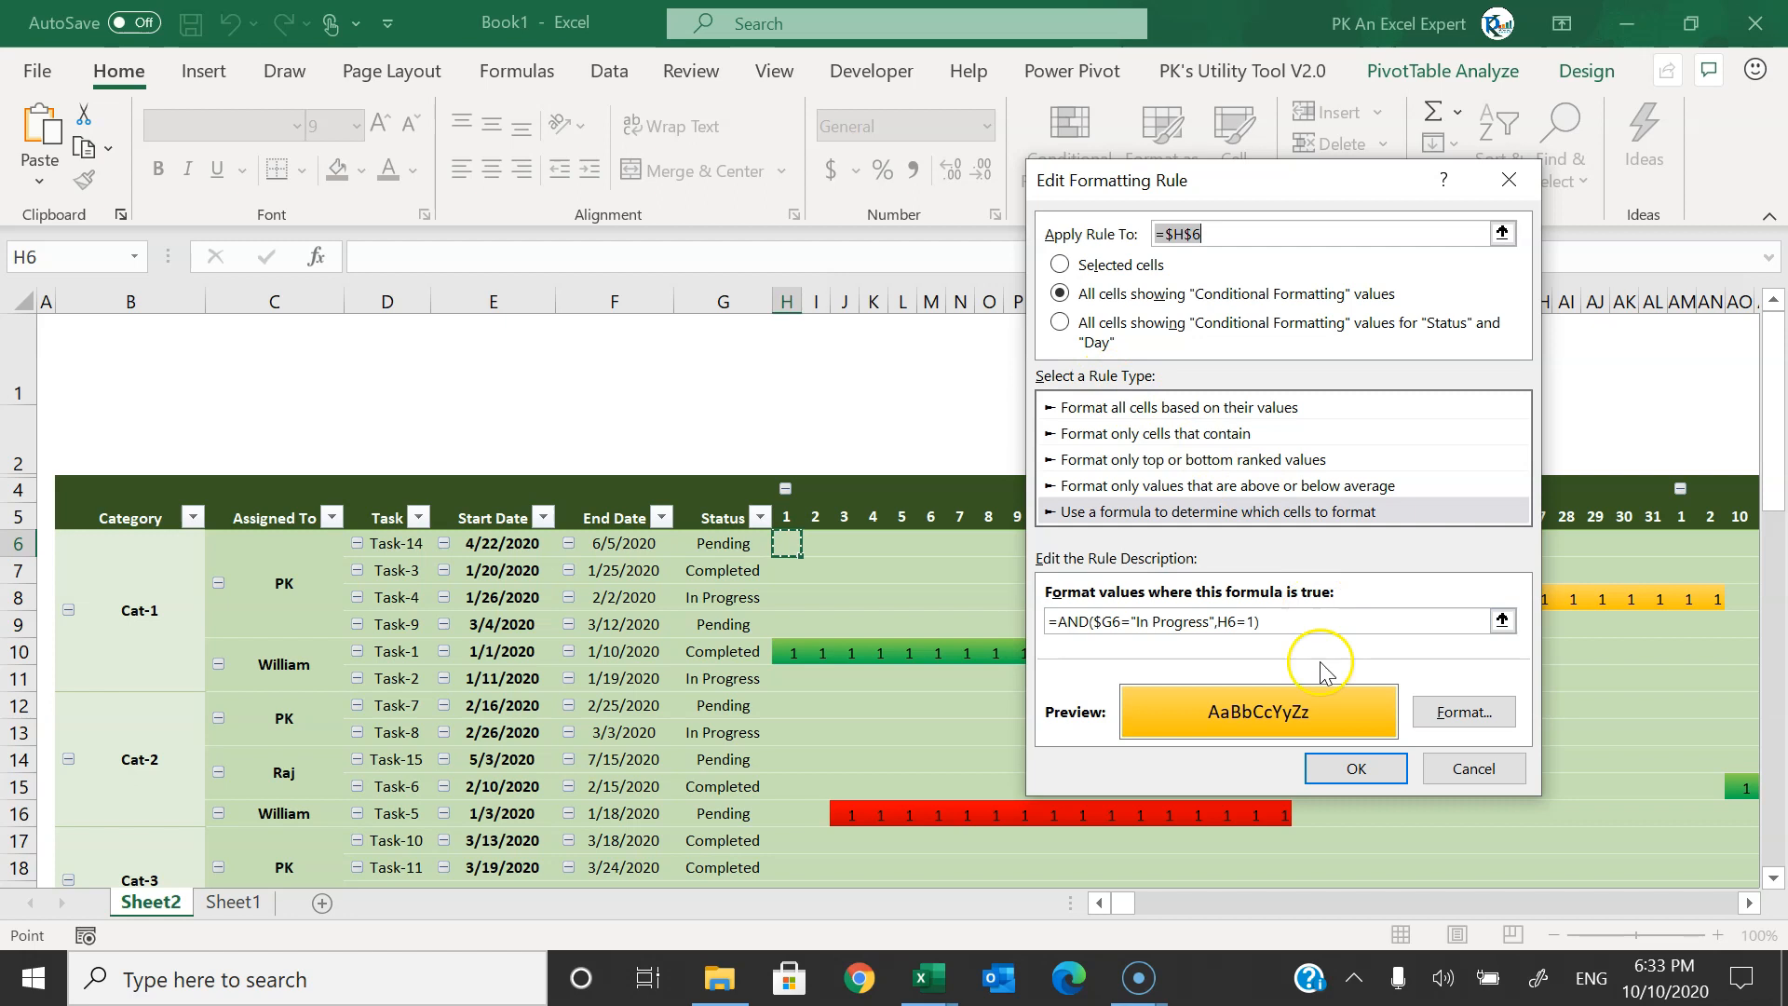
left_click(1460, 714)
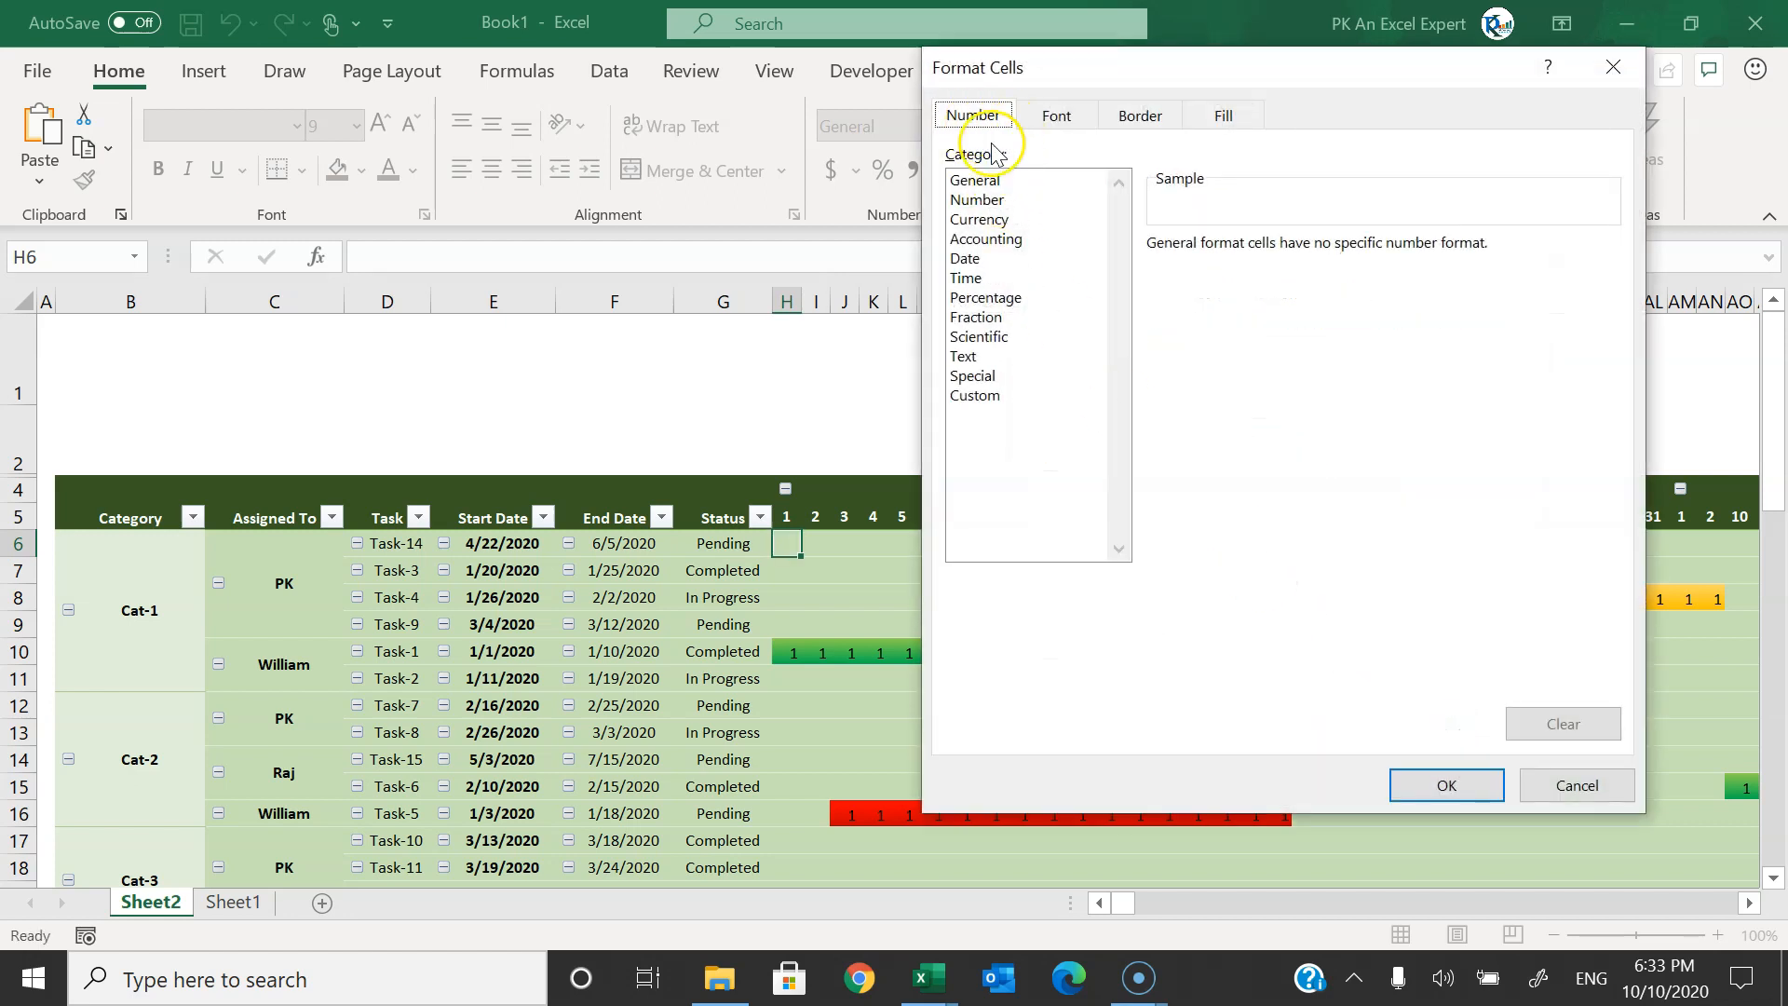
left_click(974, 396)
double_click(1175, 268)
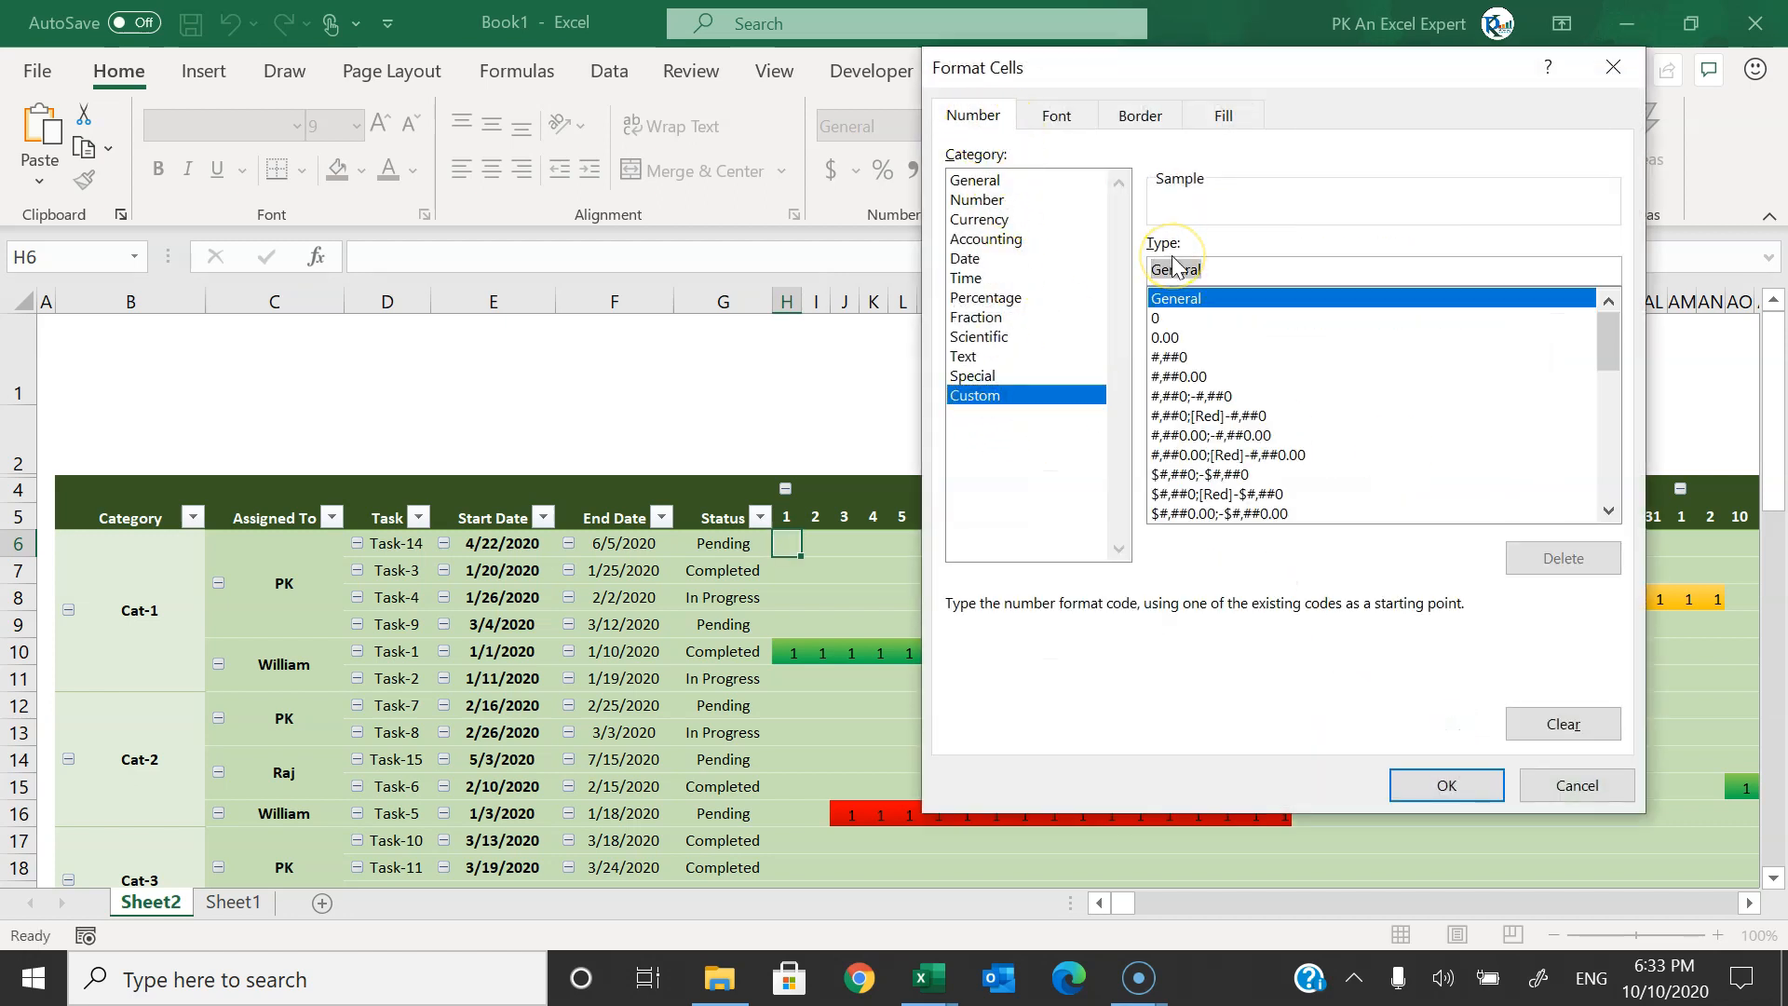
type(";;;")
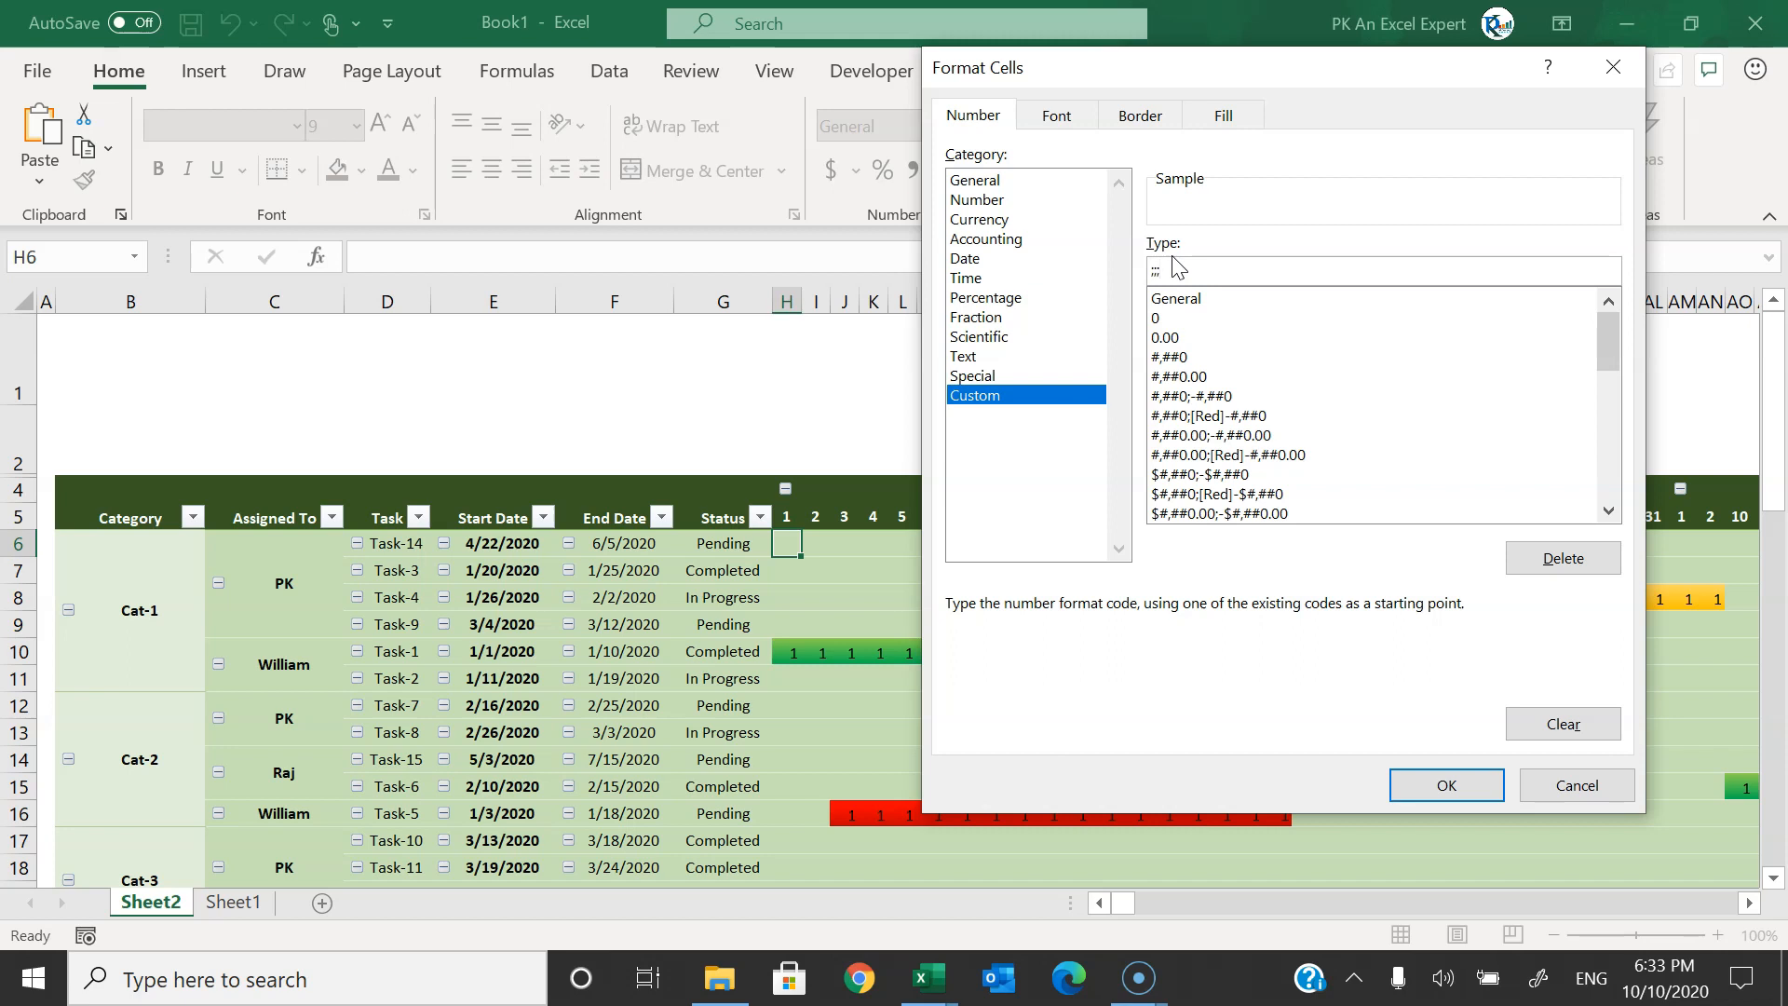
left_click(1446, 785)
left_click(1359, 762)
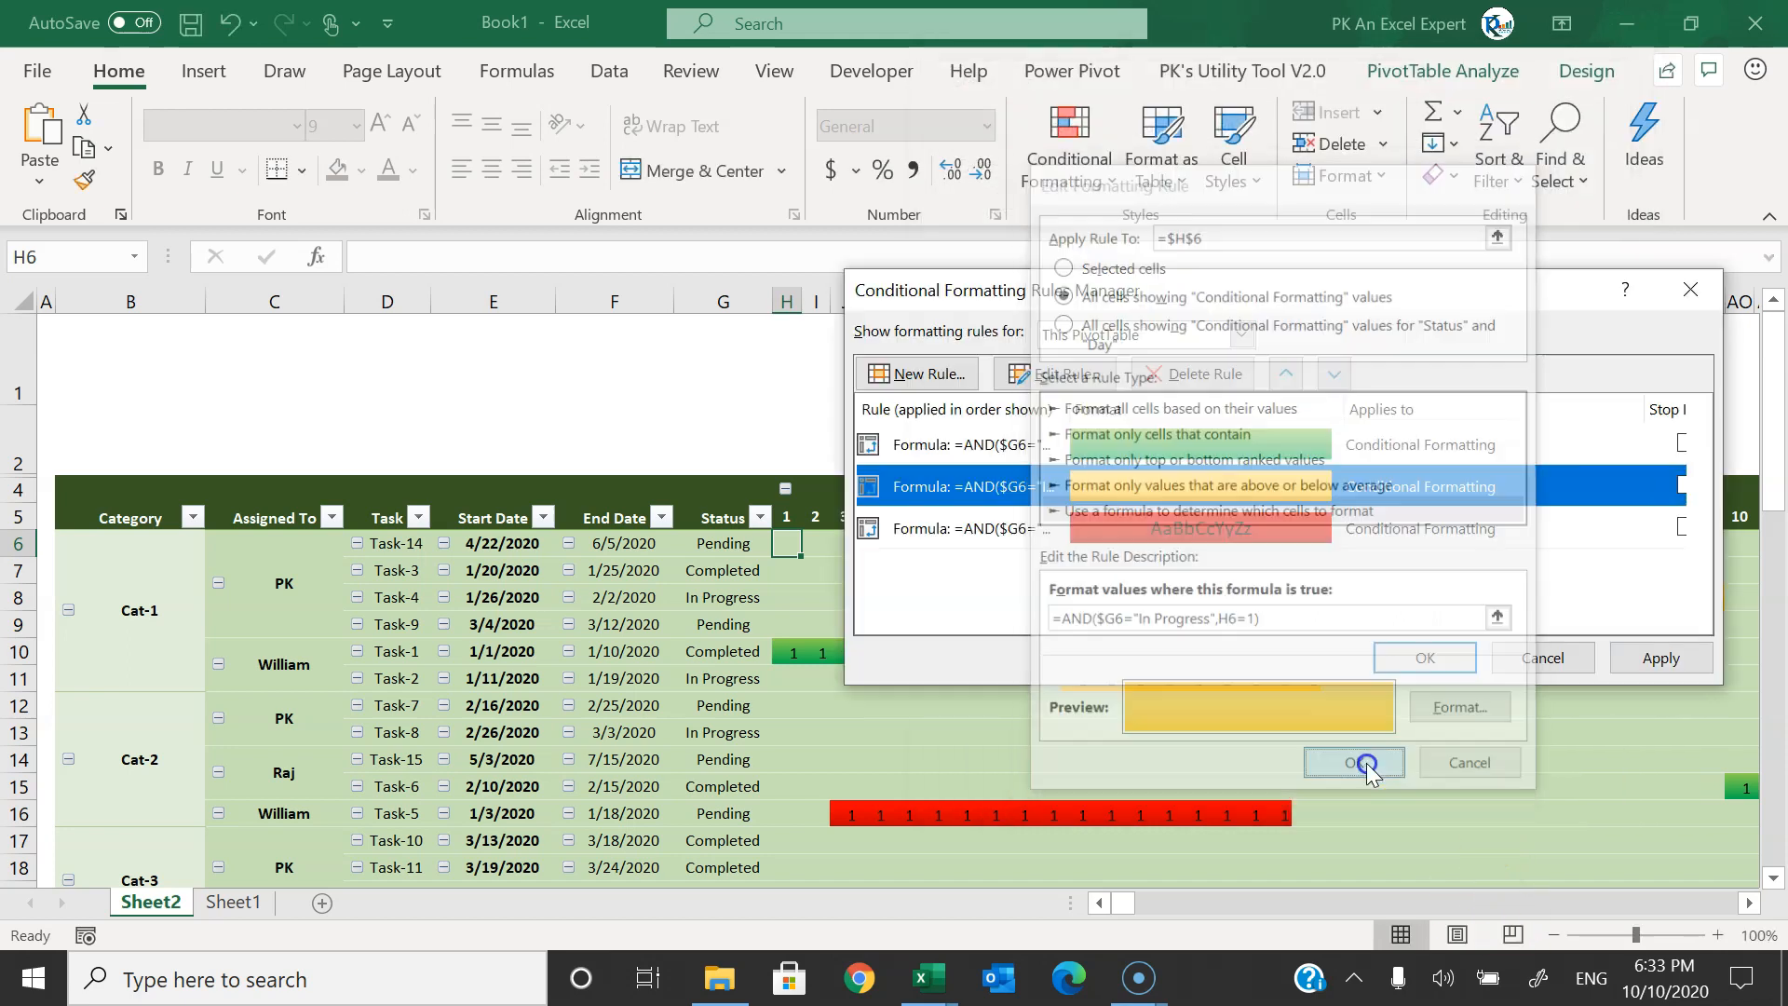
- Give the "Pending" rule the custom number format ;;; and save the rule
left_click(1089, 530)
left_click(1080, 376)
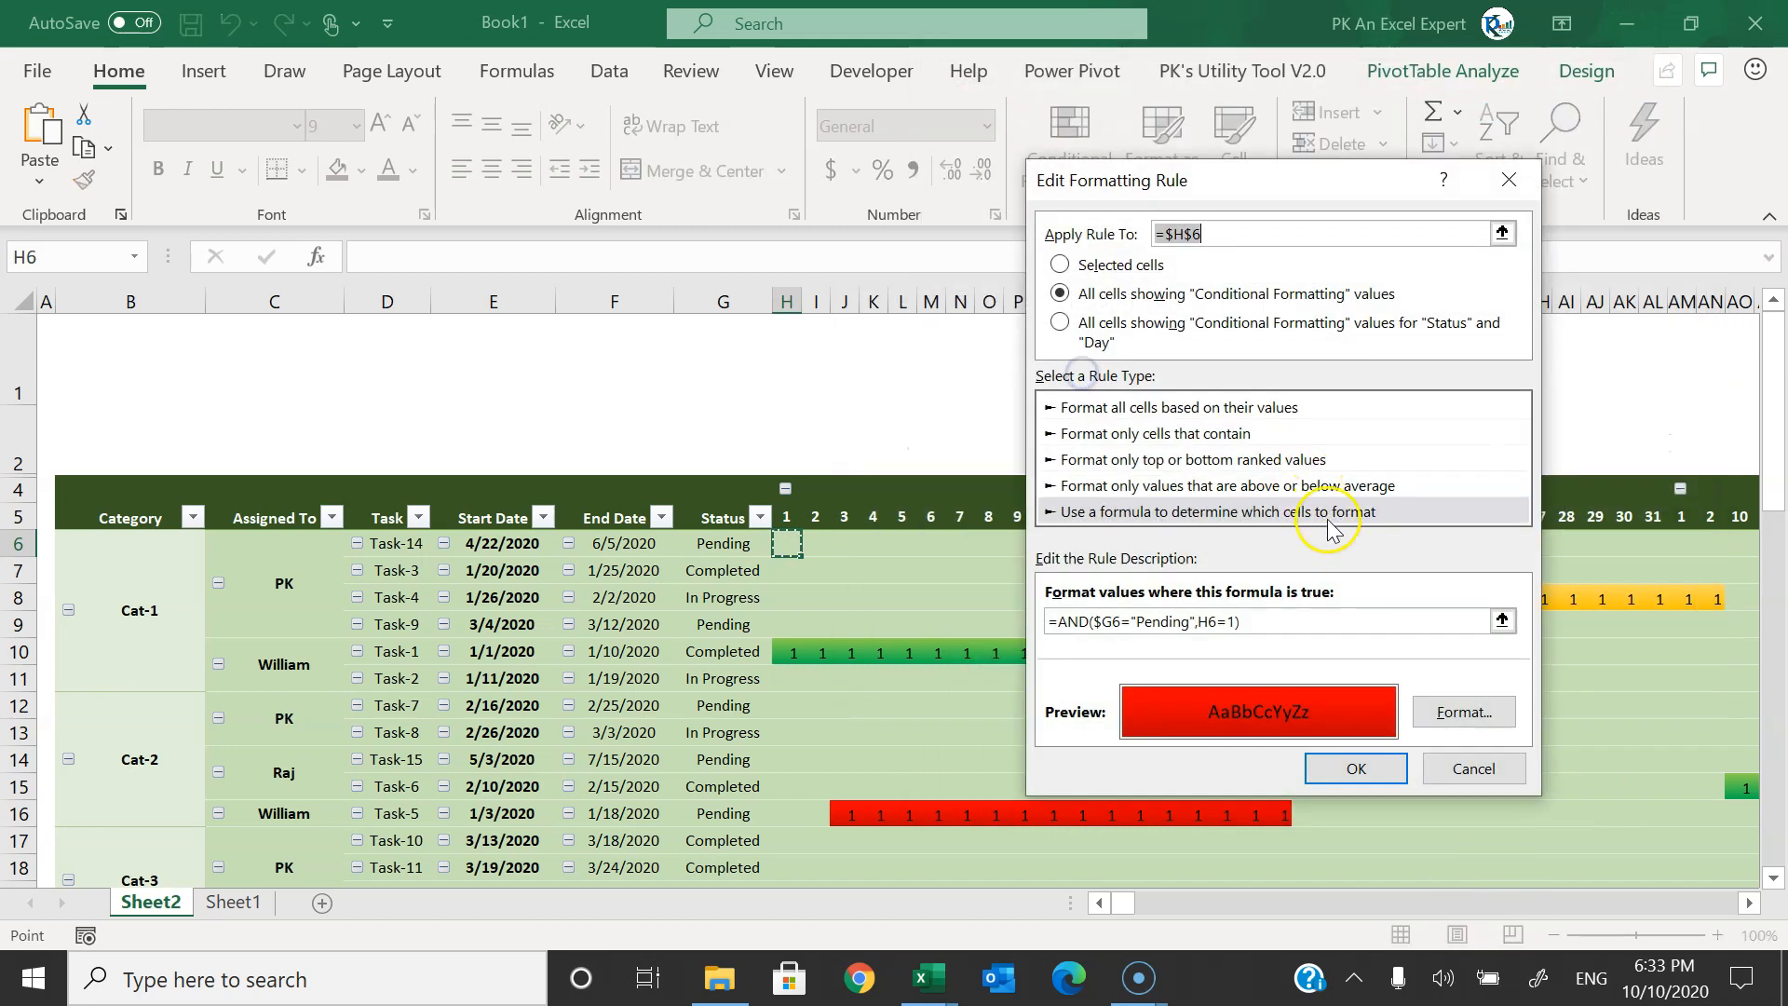
left_click(1461, 712)
left_click(978, 394)
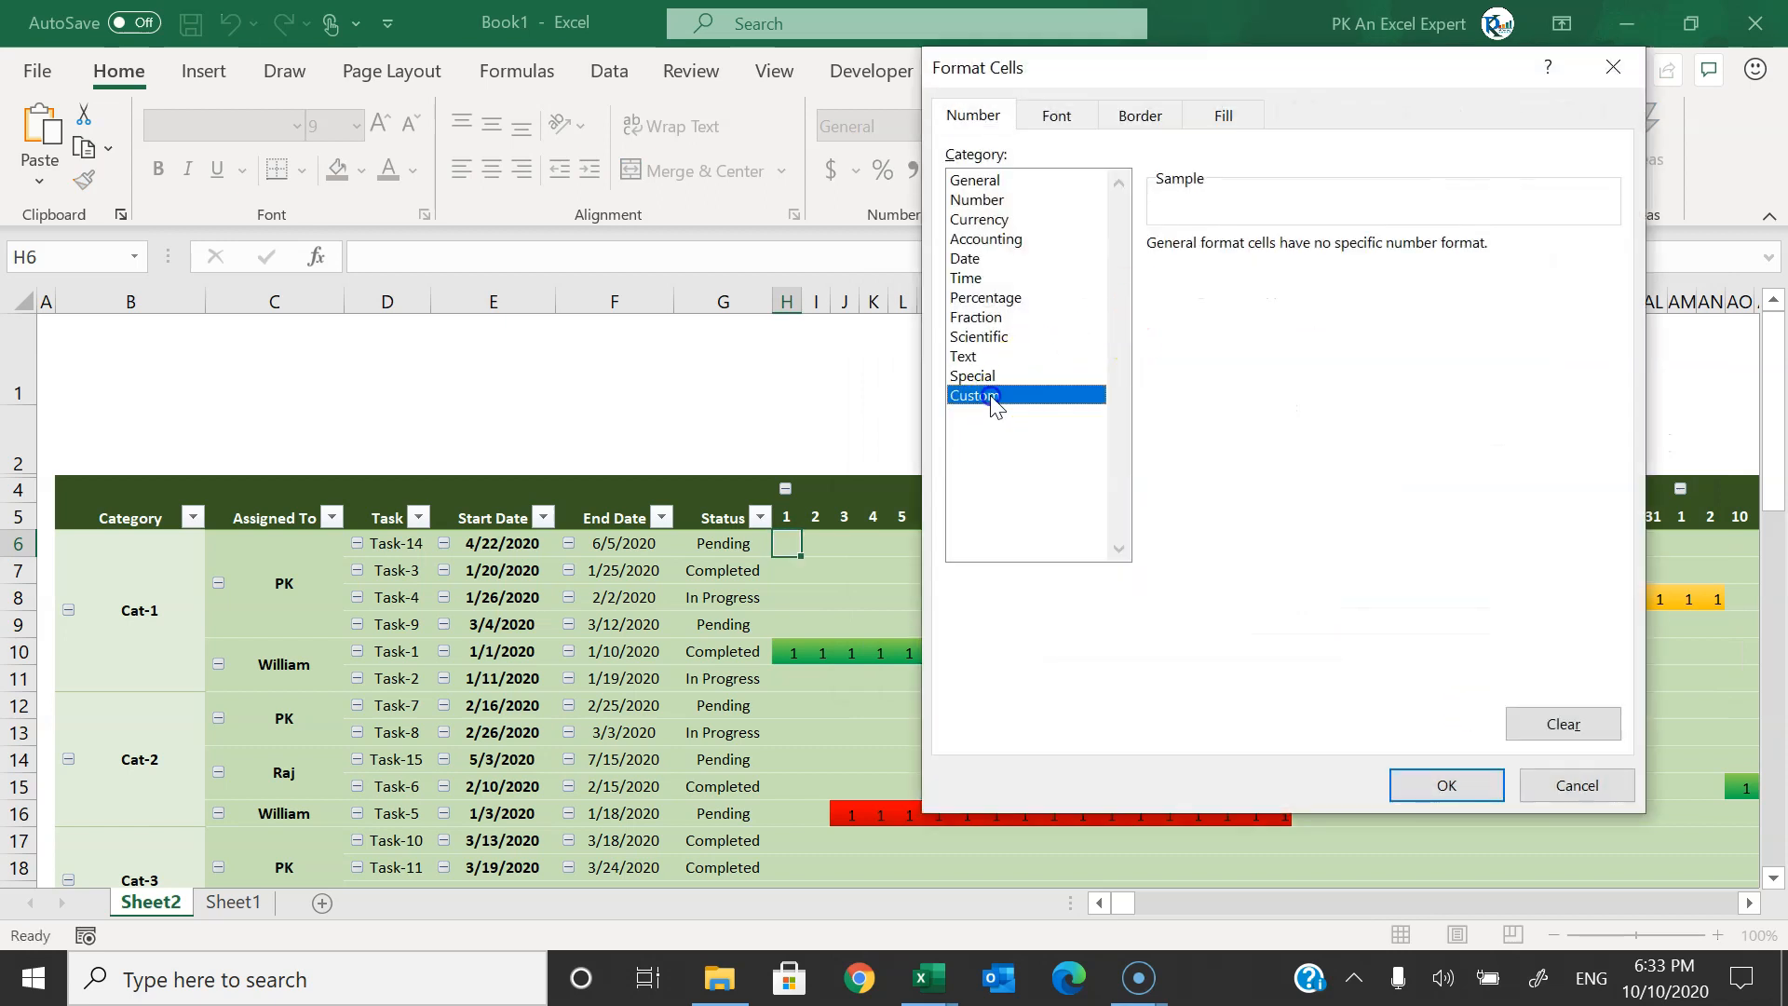
double_click(1303, 262)
type(";;")
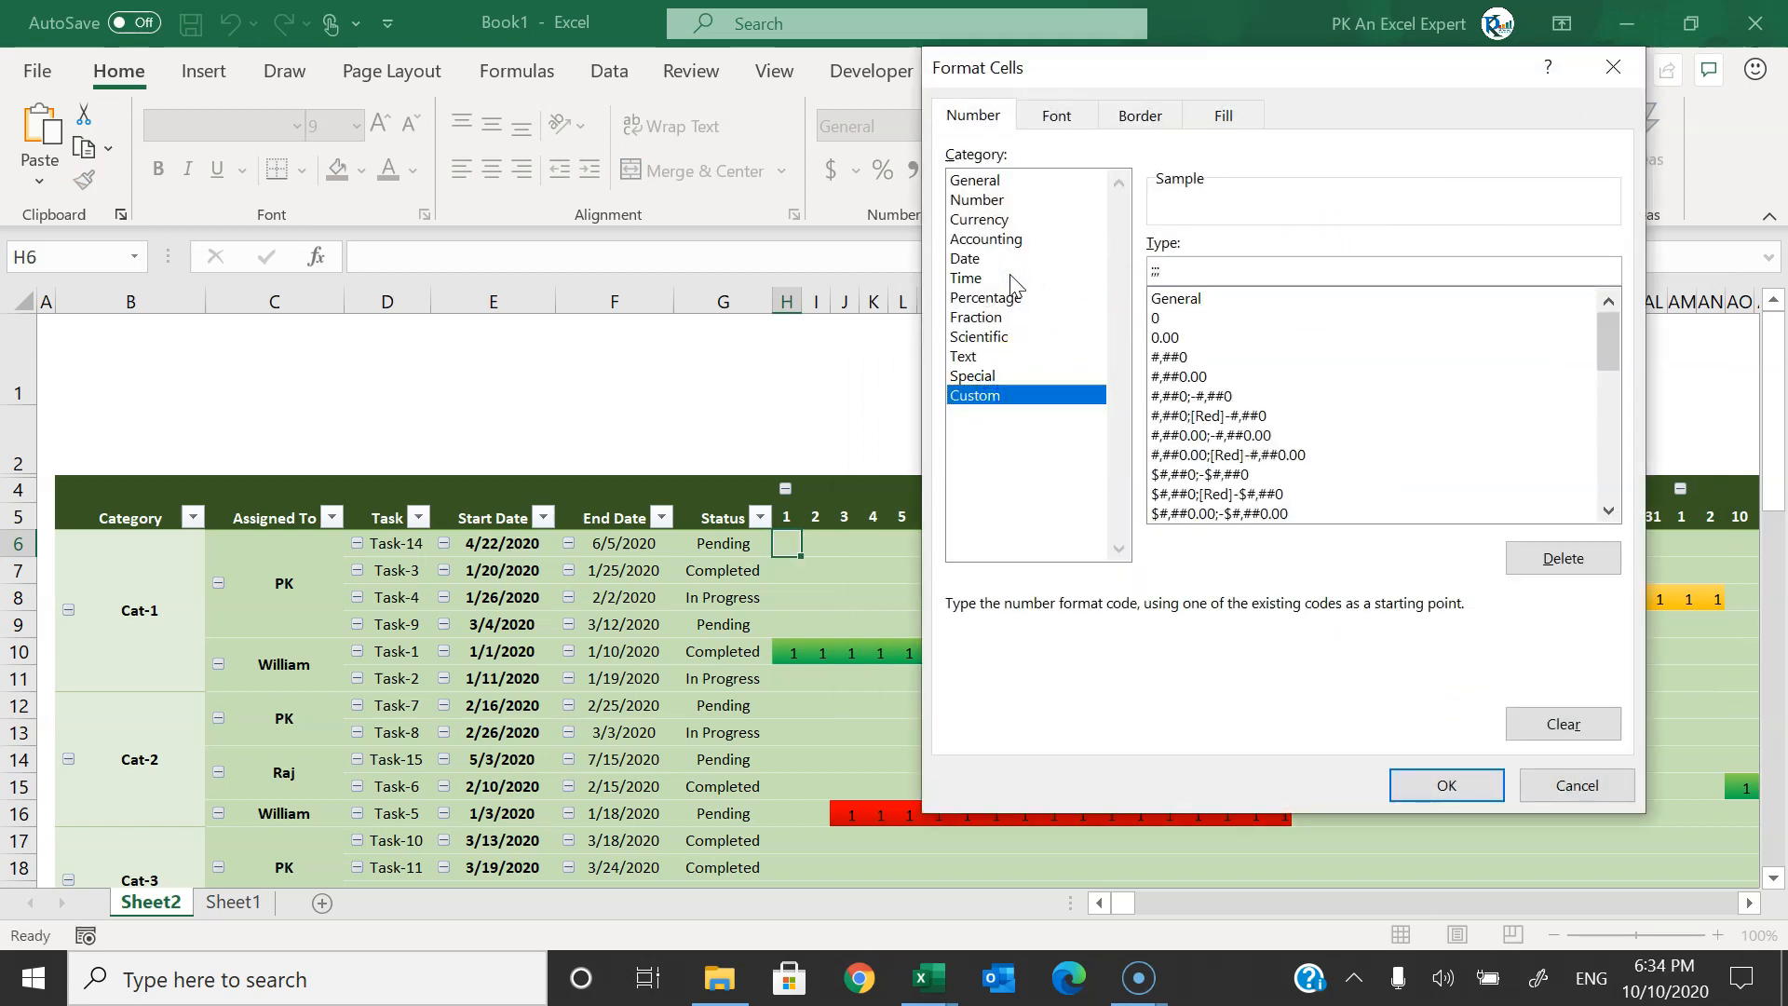
left_click(1442, 782)
left_click(1358, 771)
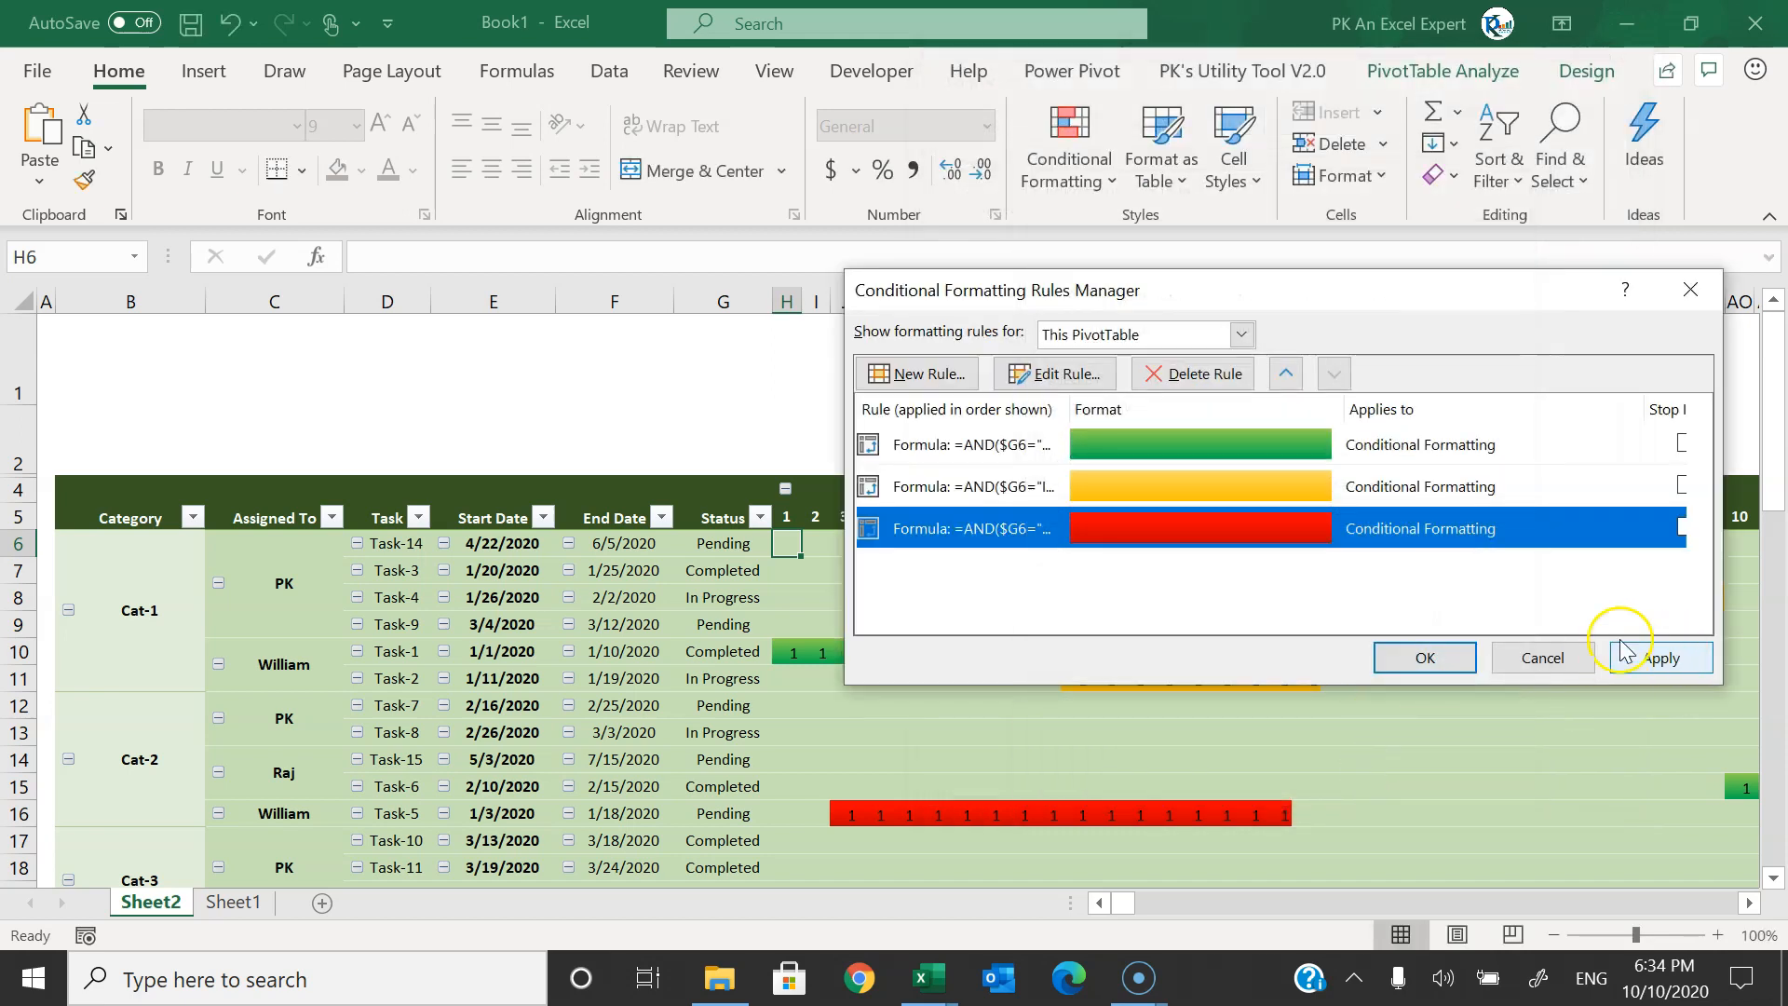
- Apply the edited rules, close the Conditional Formatting Rules Manager and check the cells under the Task-1 bar
left_click(1623, 645)
left_click(1452, 661)
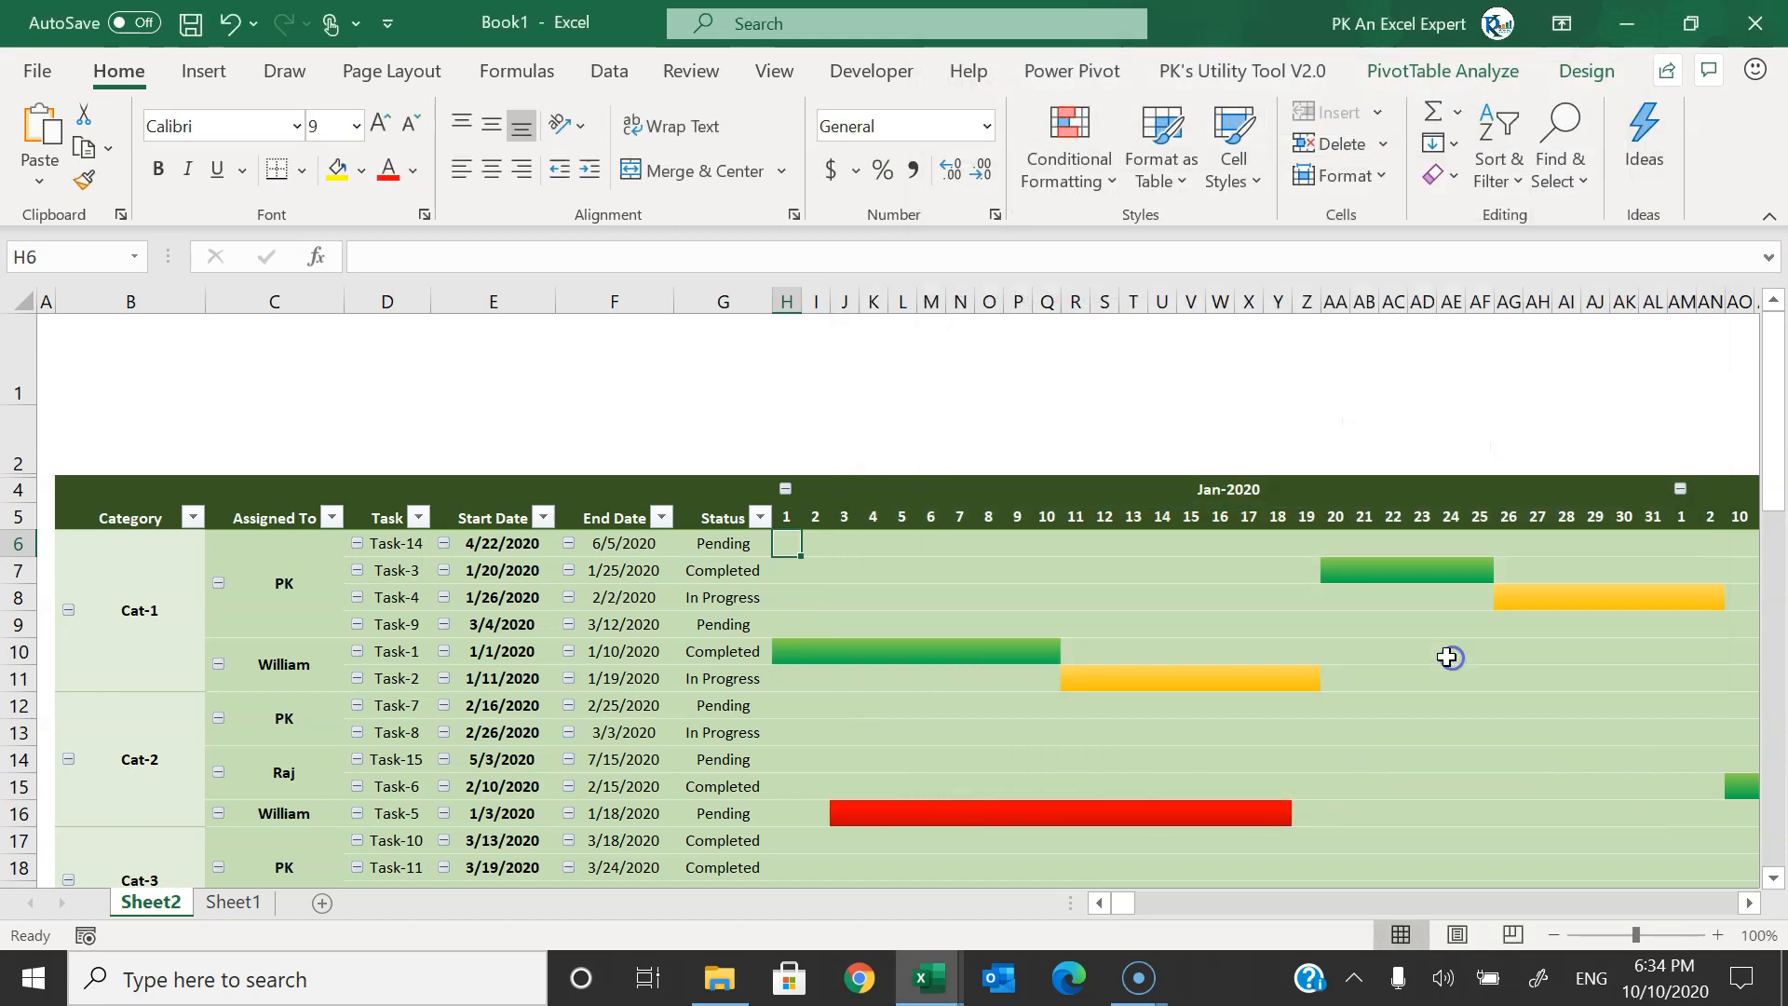
left_click(1143, 609)
scroll(1152, 610, "down", 1)
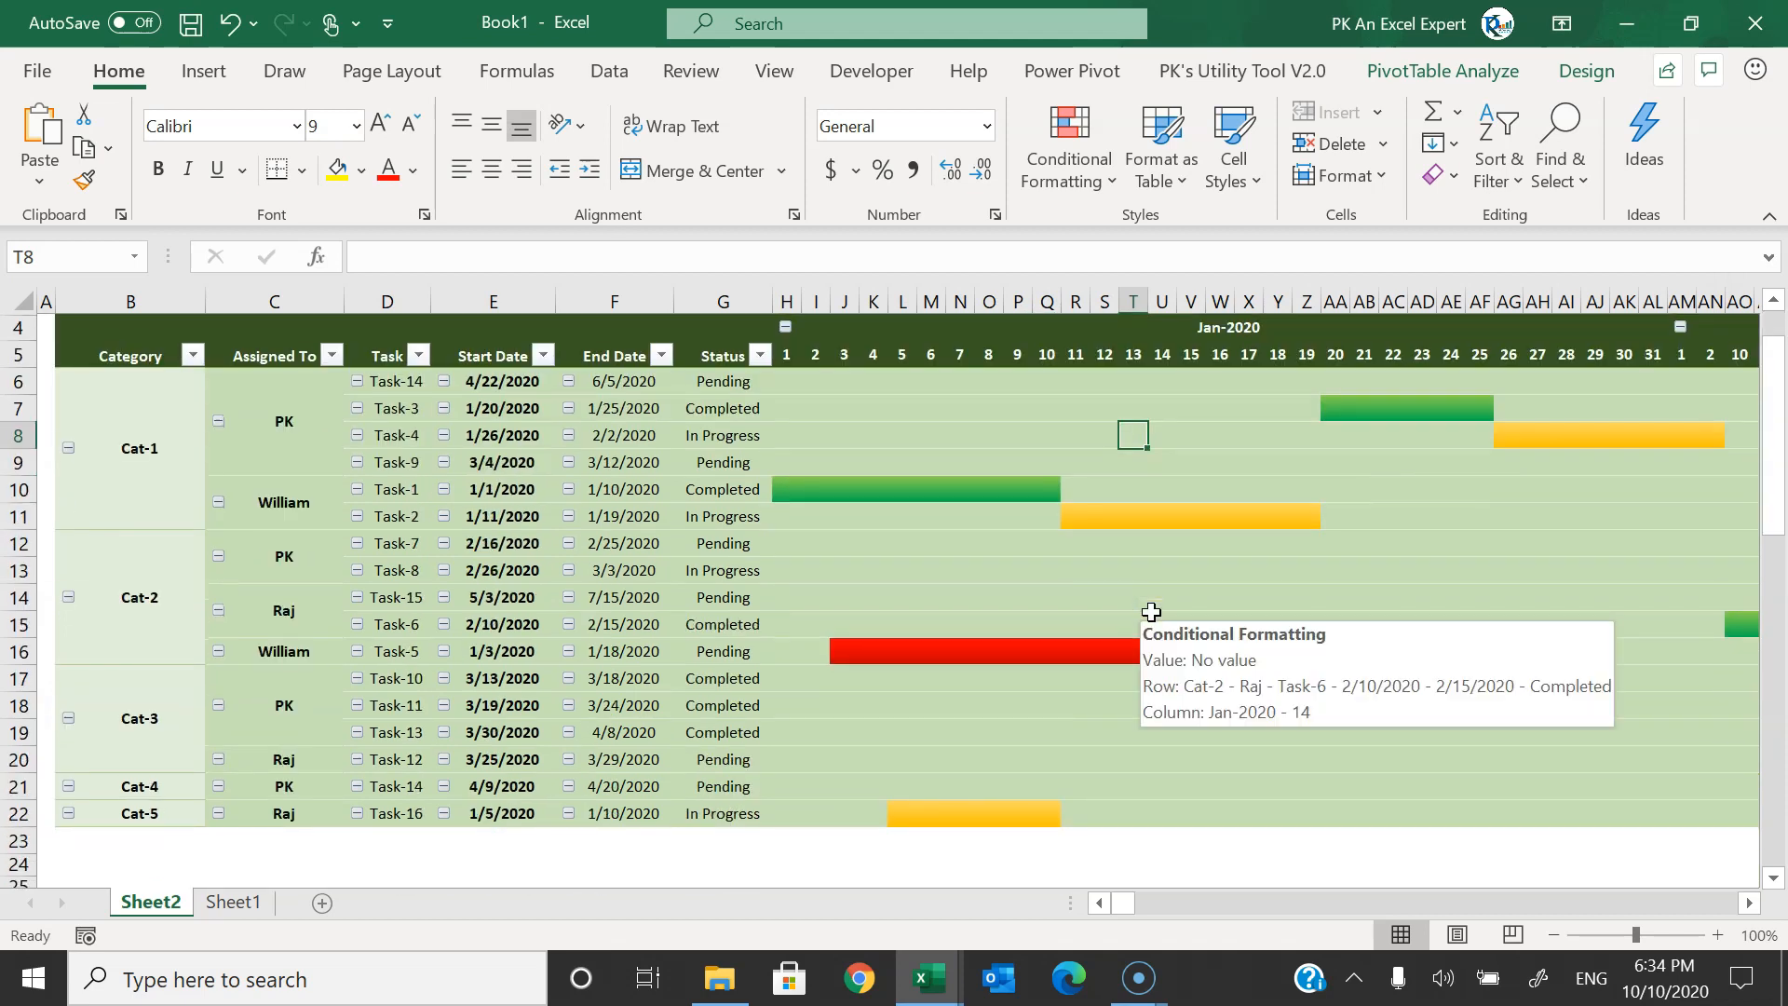
left_click_drag(814, 488, 1056, 492)
scroll(1127, 550, "up", 1)
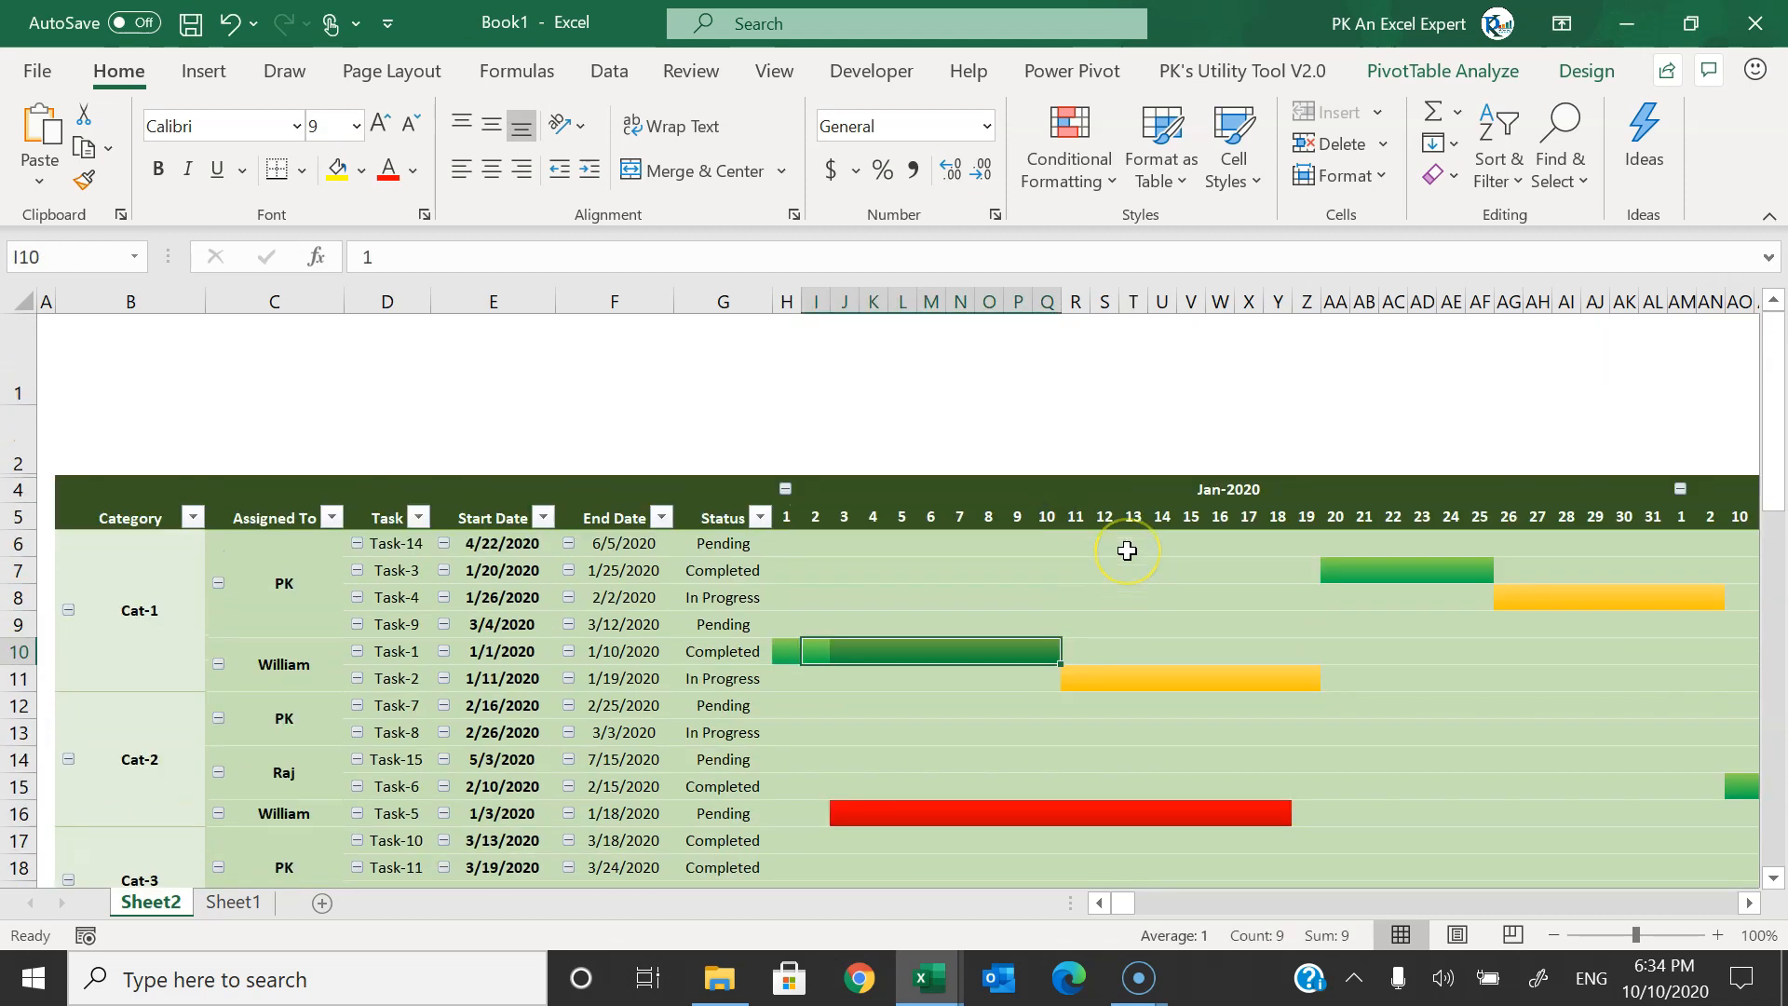
left_click(1177, 574)
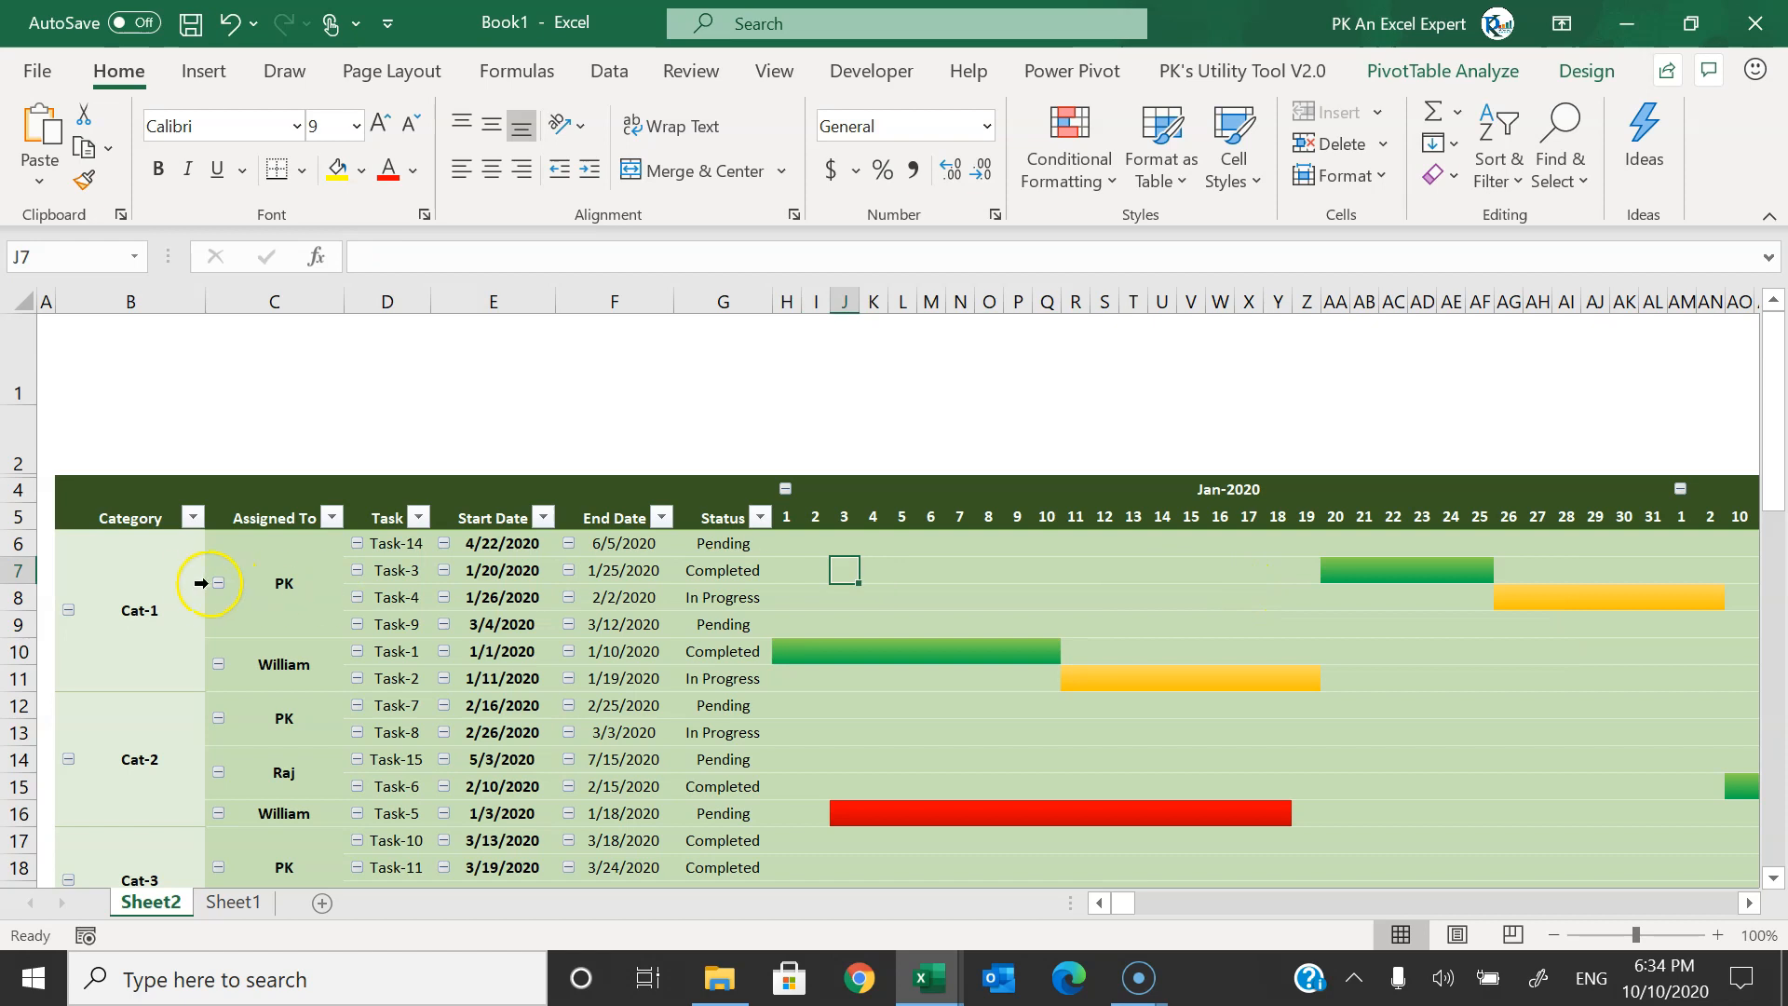
- Collapse the Cat-1 category to examine its summary row across the day columns, and expand it again
left_click(68, 614)
left_click_drag(817, 532, 1702, 535)
left_click(949, 537)
mouse_move(1474, 607)
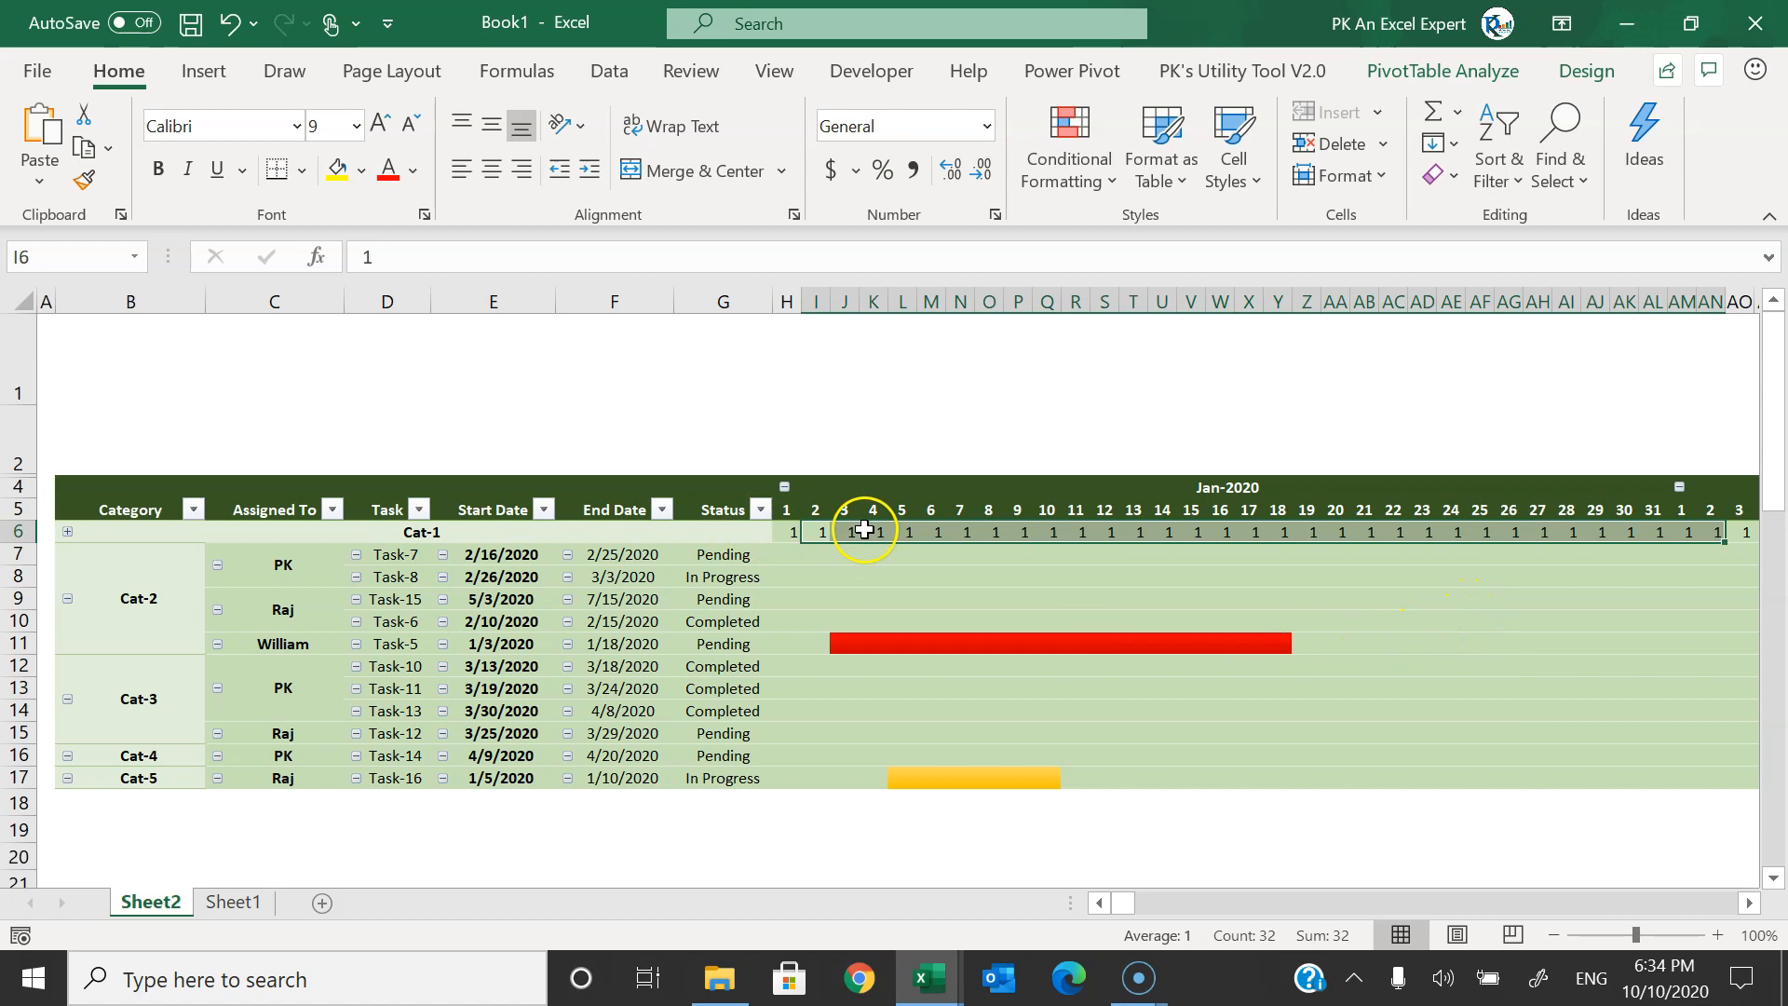
left_click(737, 534)
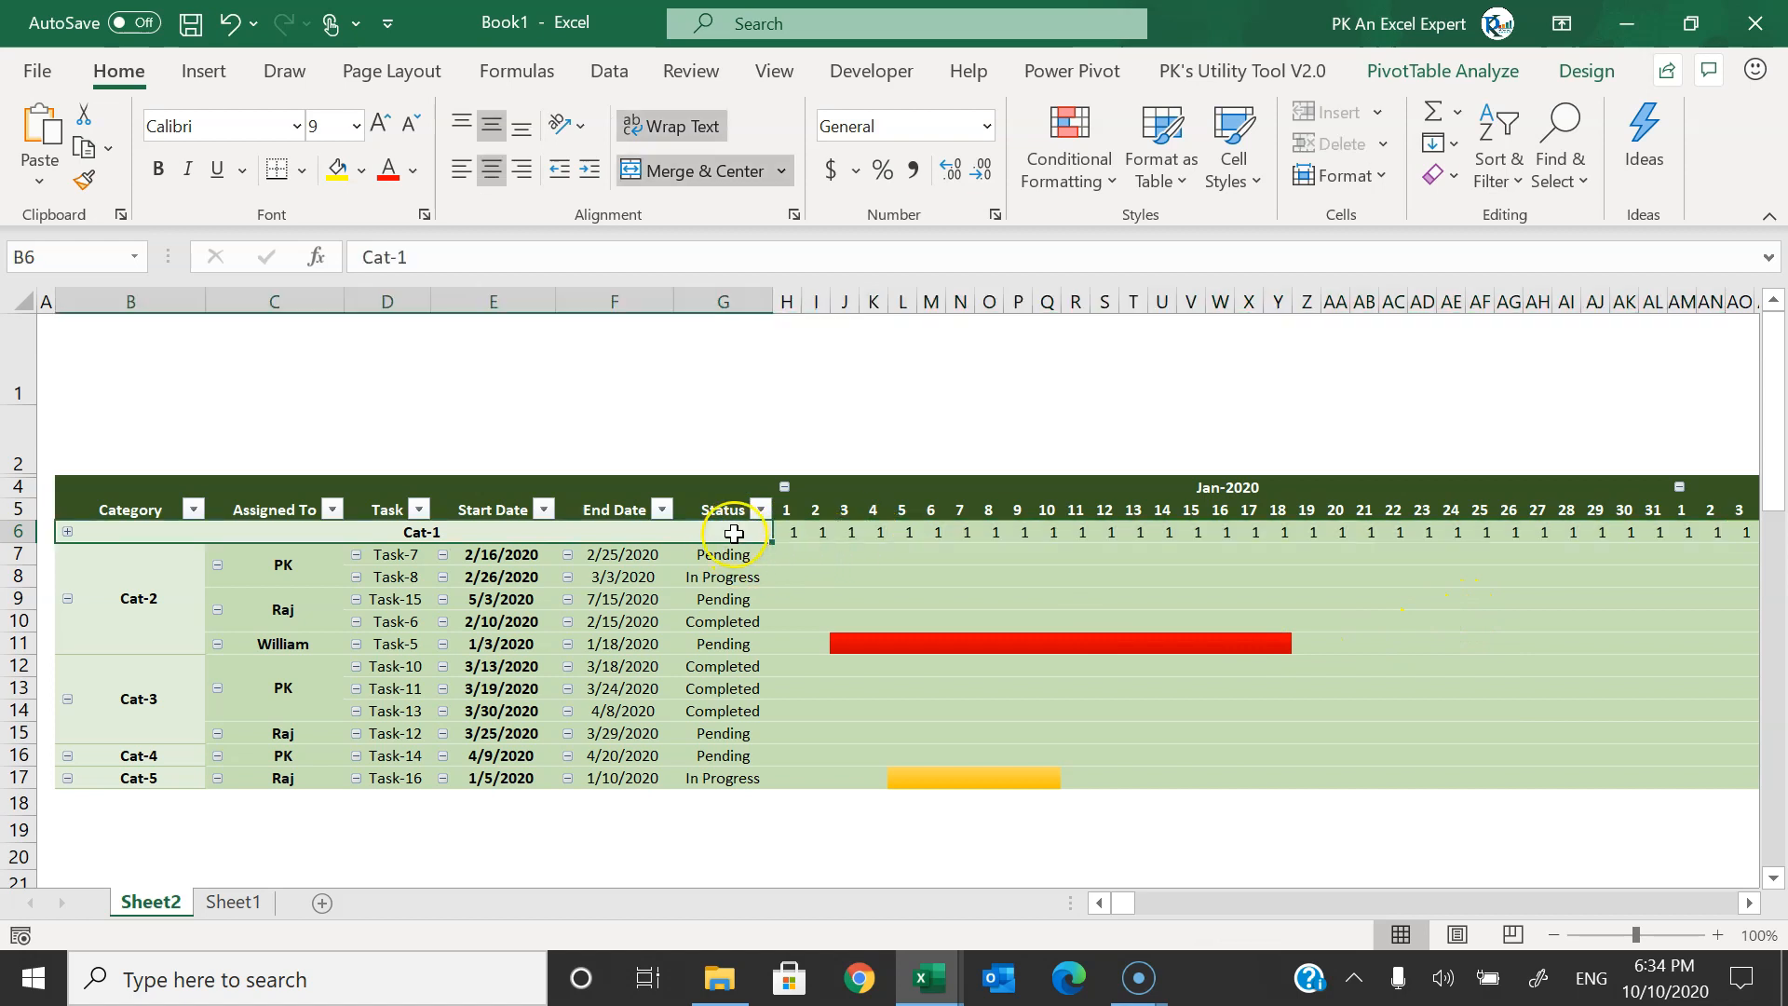
left_click(67, 531)
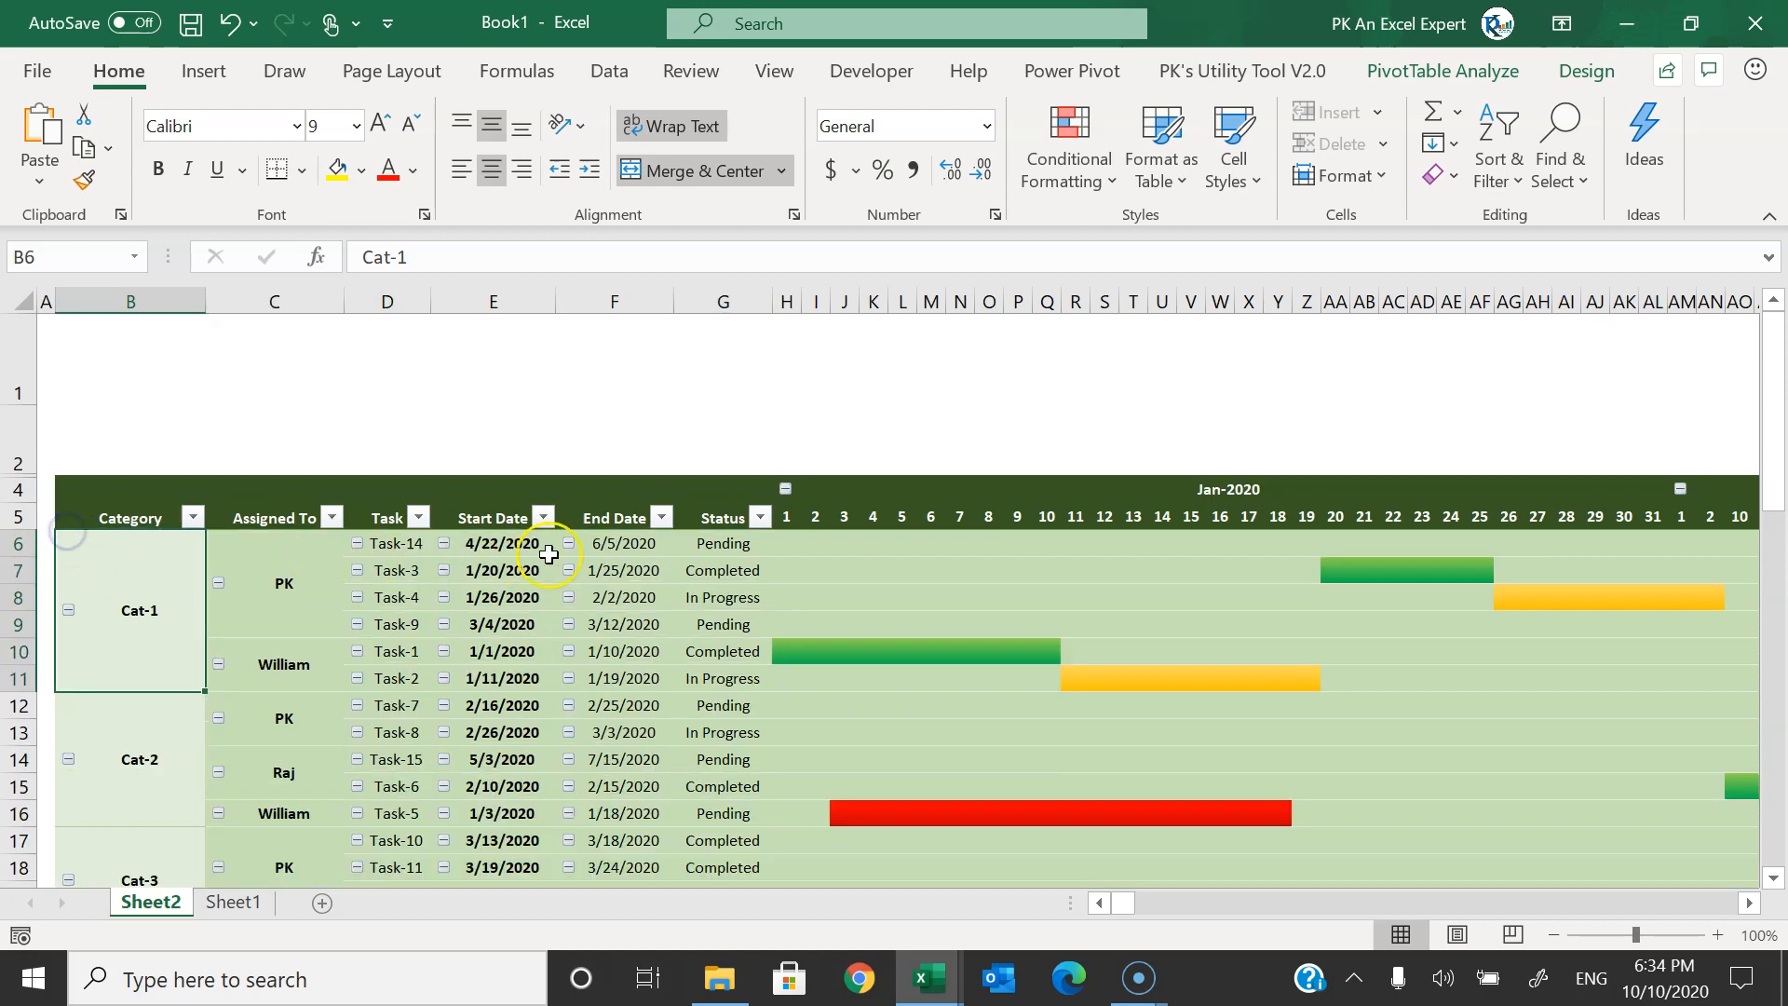
left_click_drag(713, 547, 727, 659)
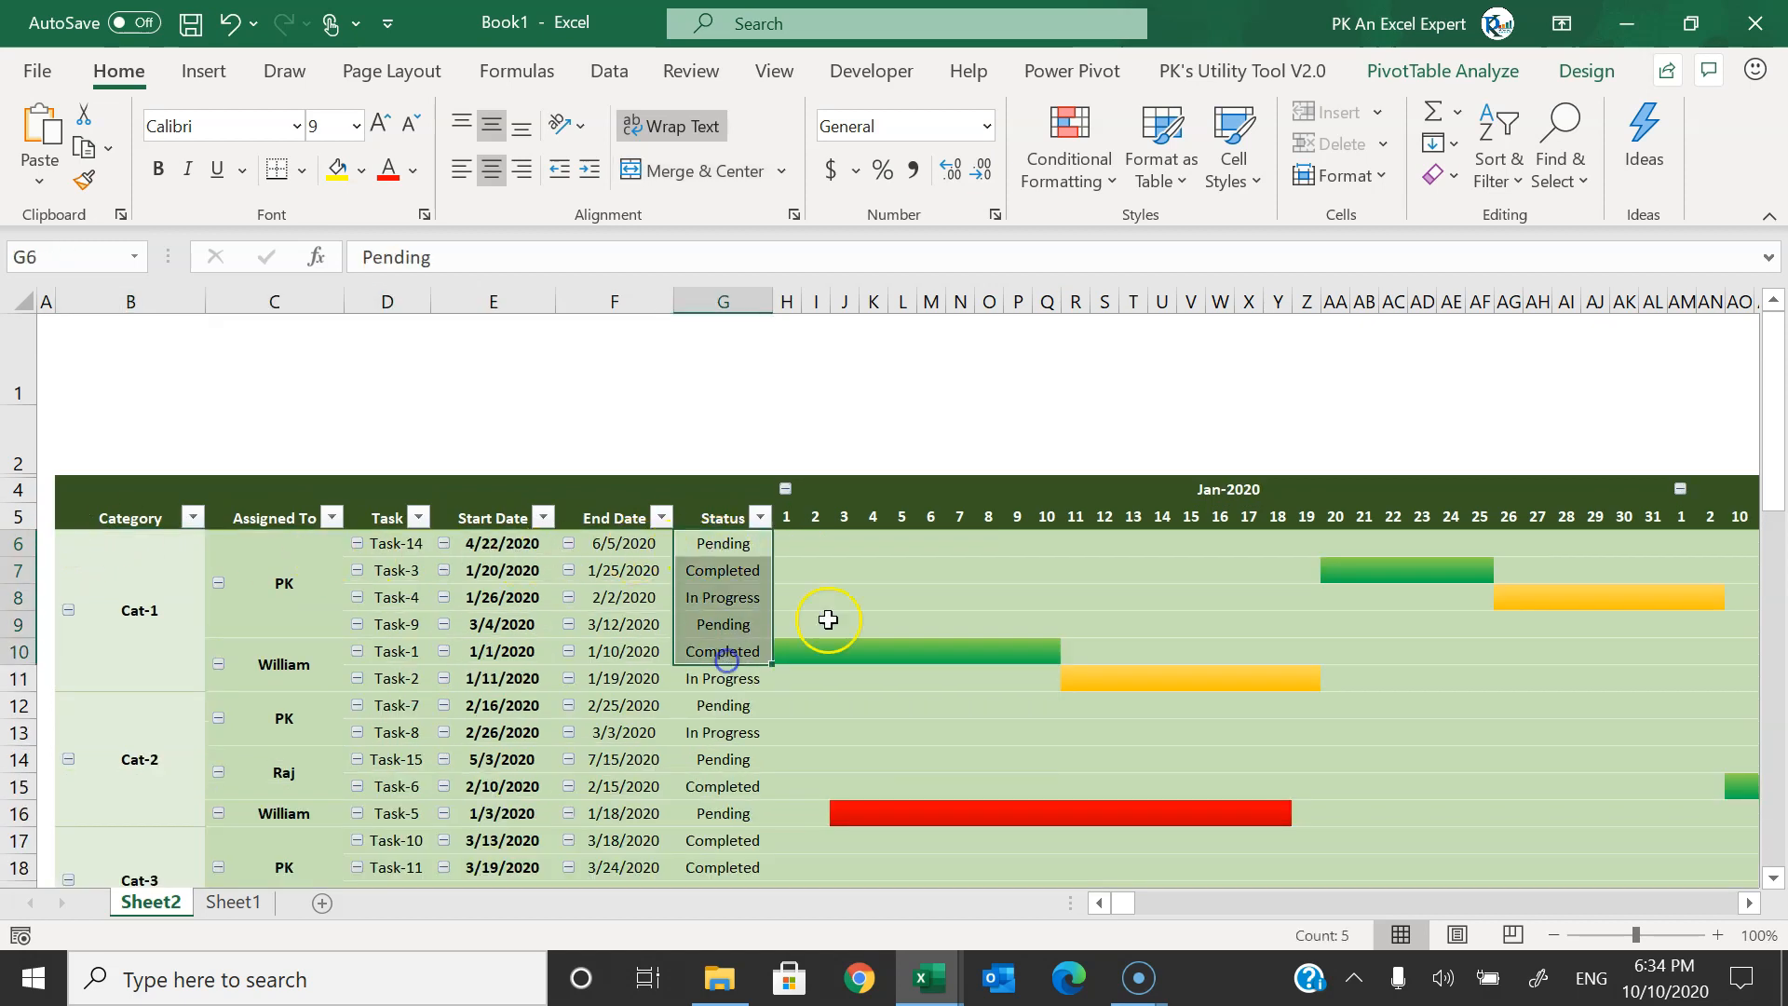
- Create a conditional formatting rule from H6 for all cells showing "Conditional Formatting" values, using the formula =H6=1
left_click(790, 546)
mouse_move(1134, 646)
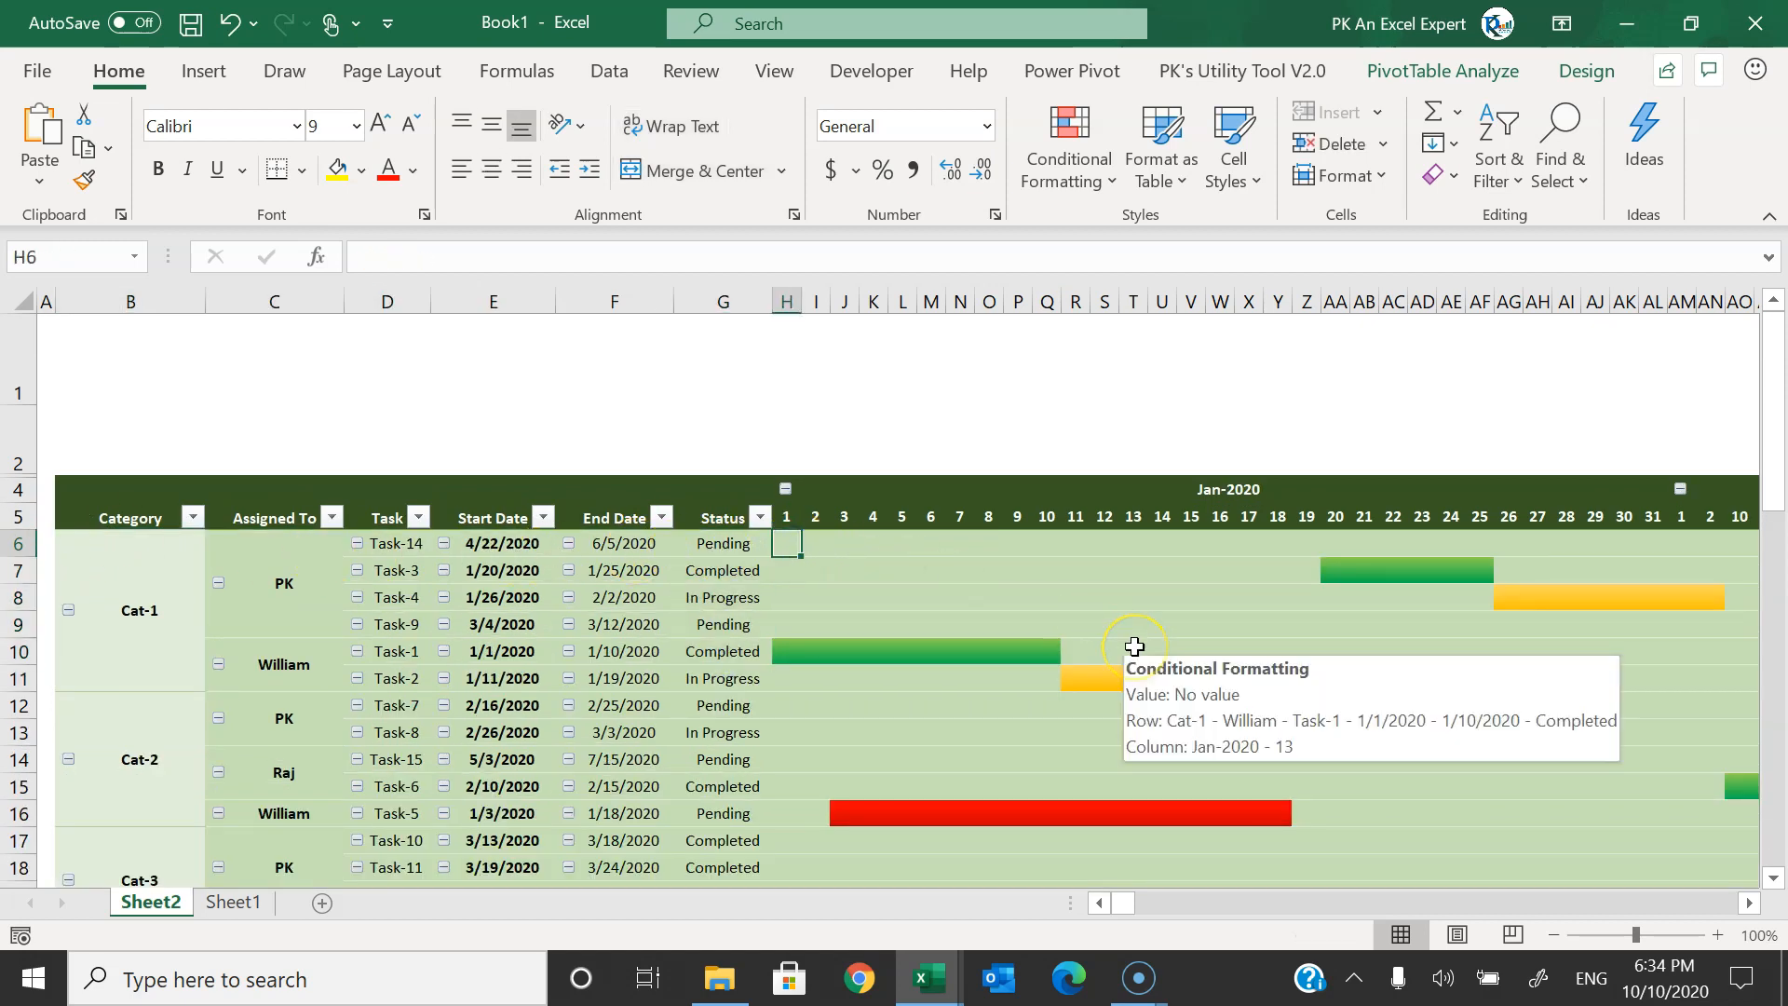
mouse_move(906, 695)
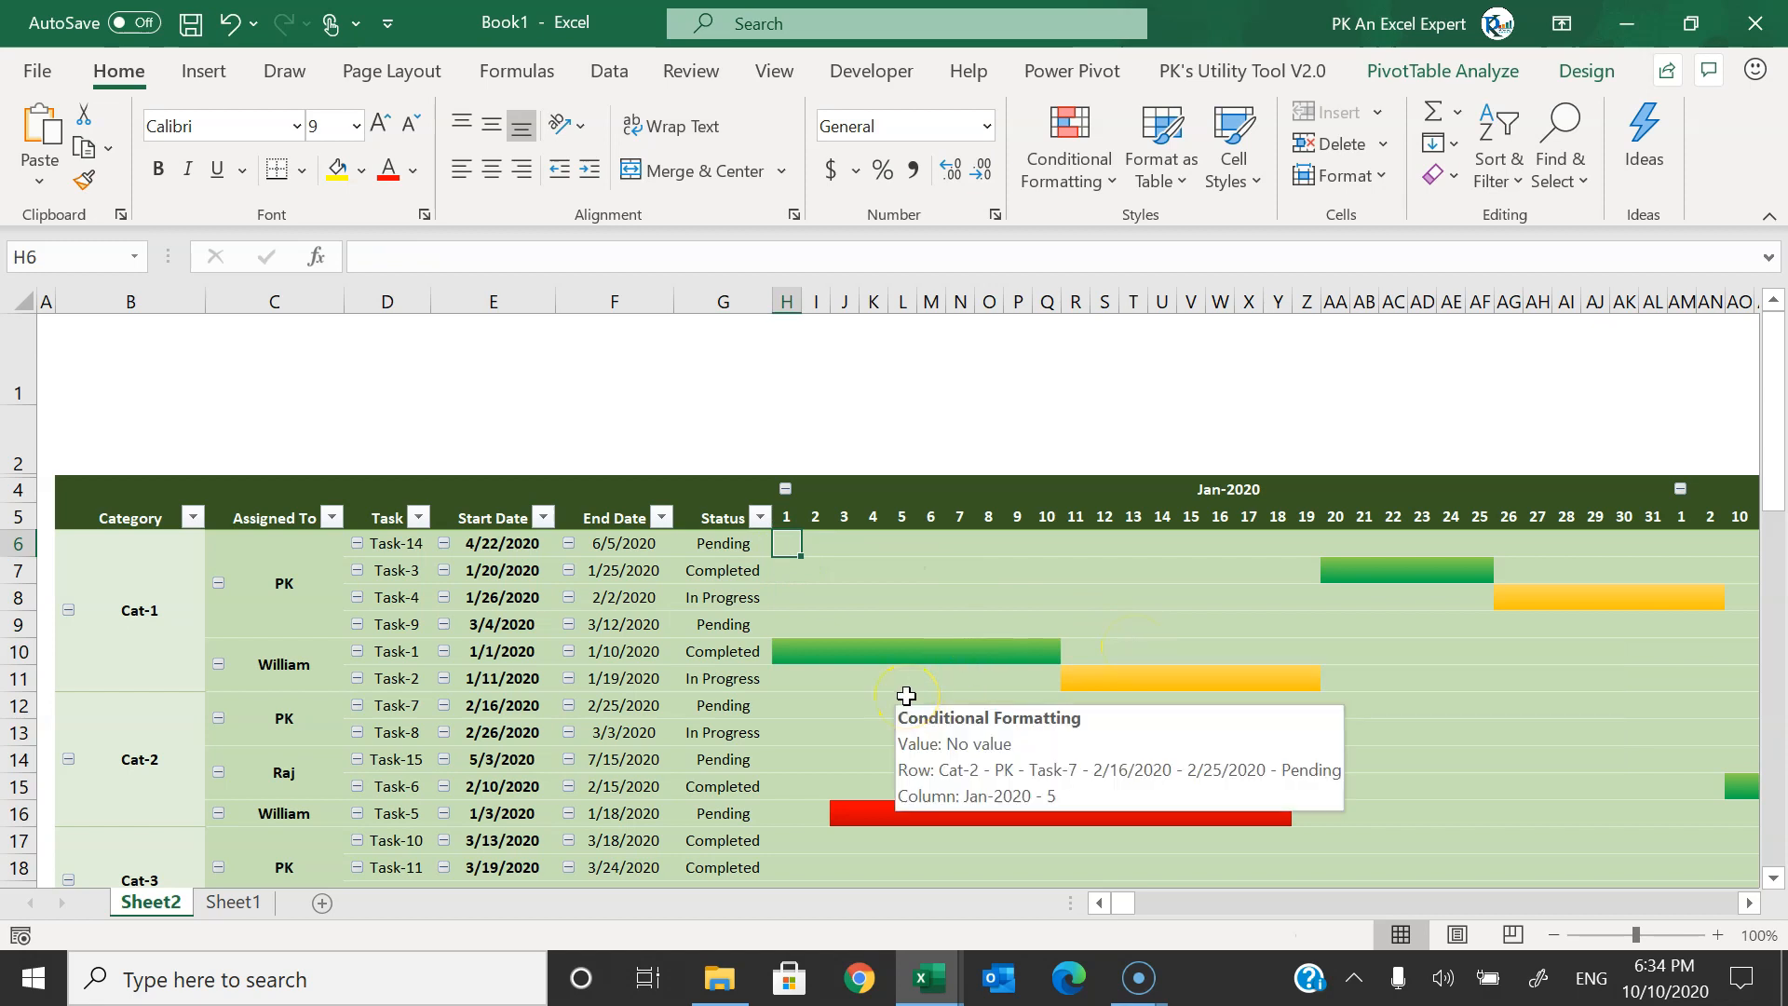
key("alt+o")
key("d")
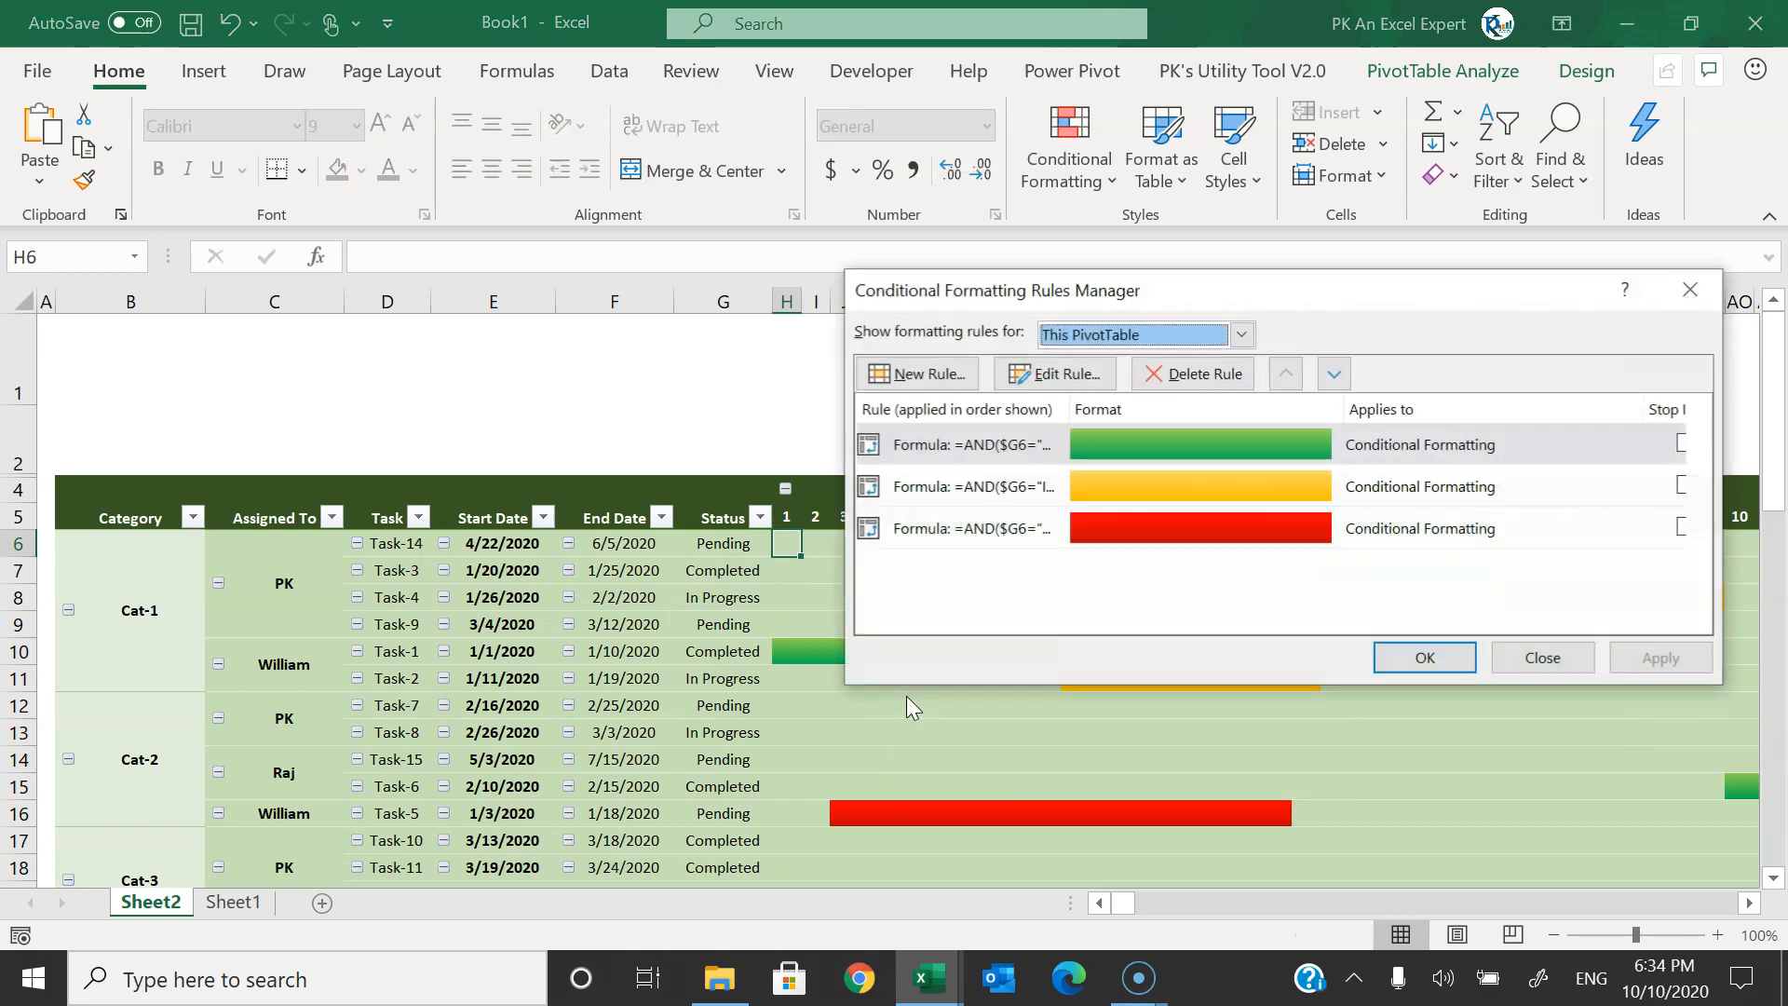
left_click(943, 377)
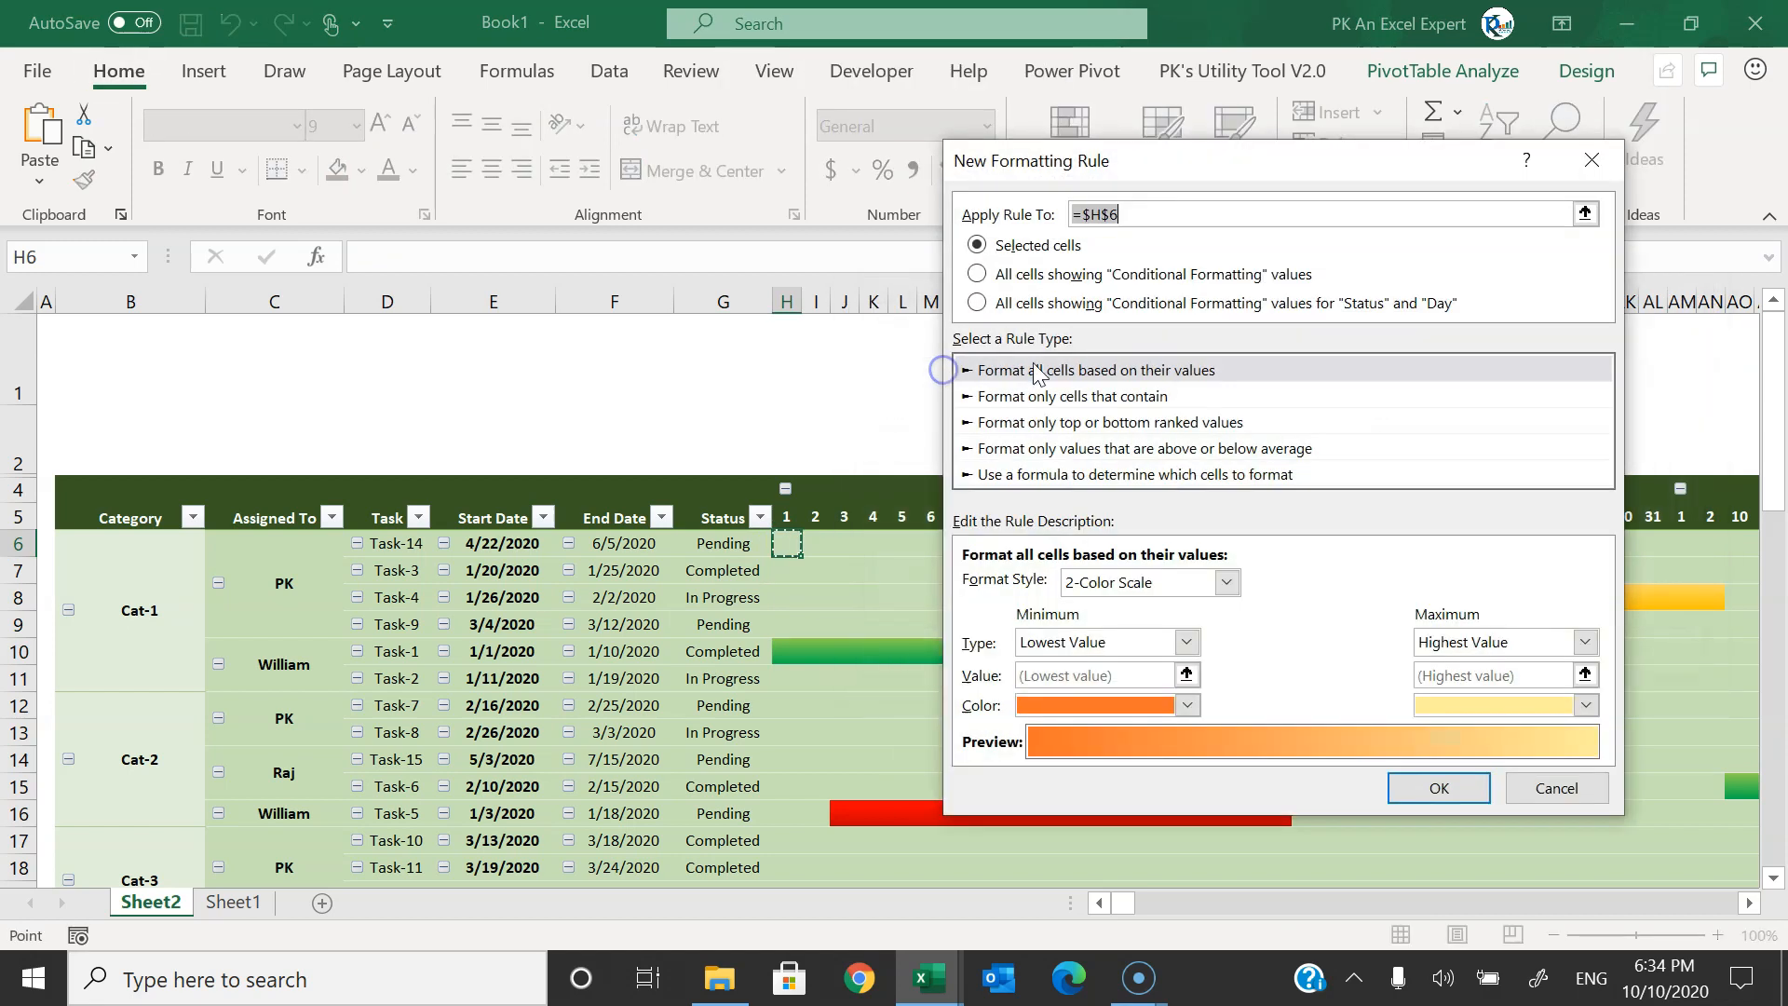
left_click(995, 276)
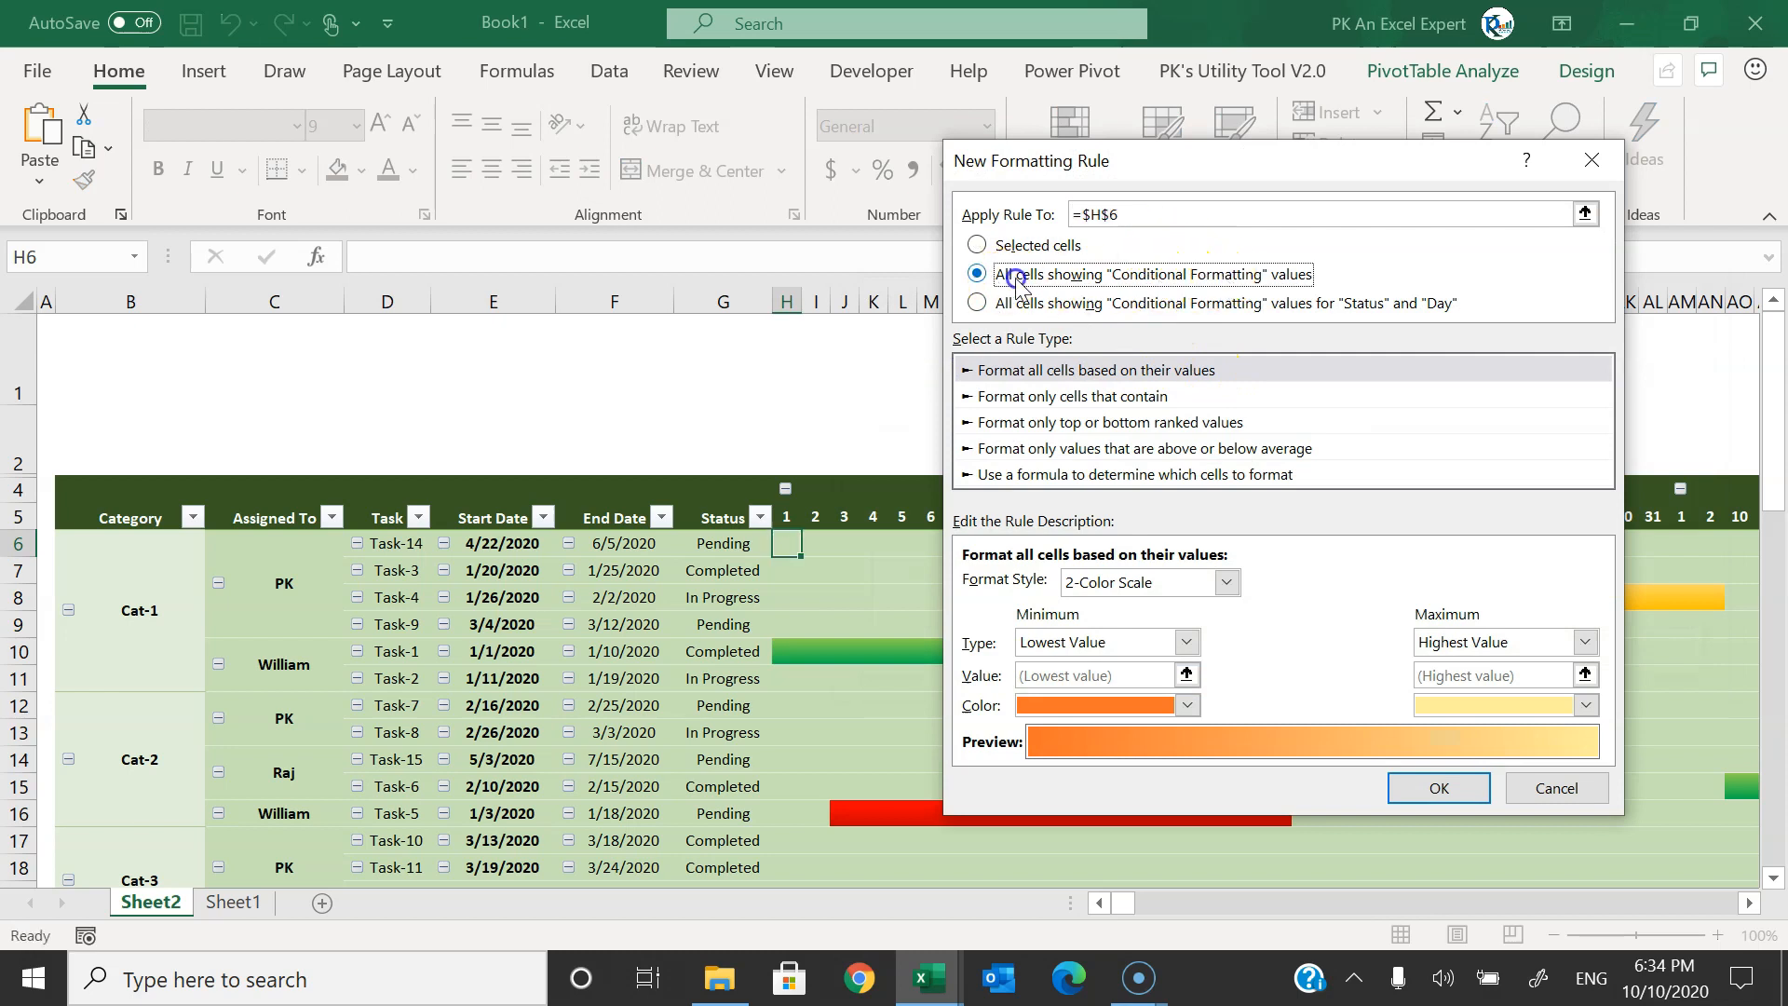
left_click(1103, 477)
left_click(1238, 603)
left_click(1233, 602)
type("=")
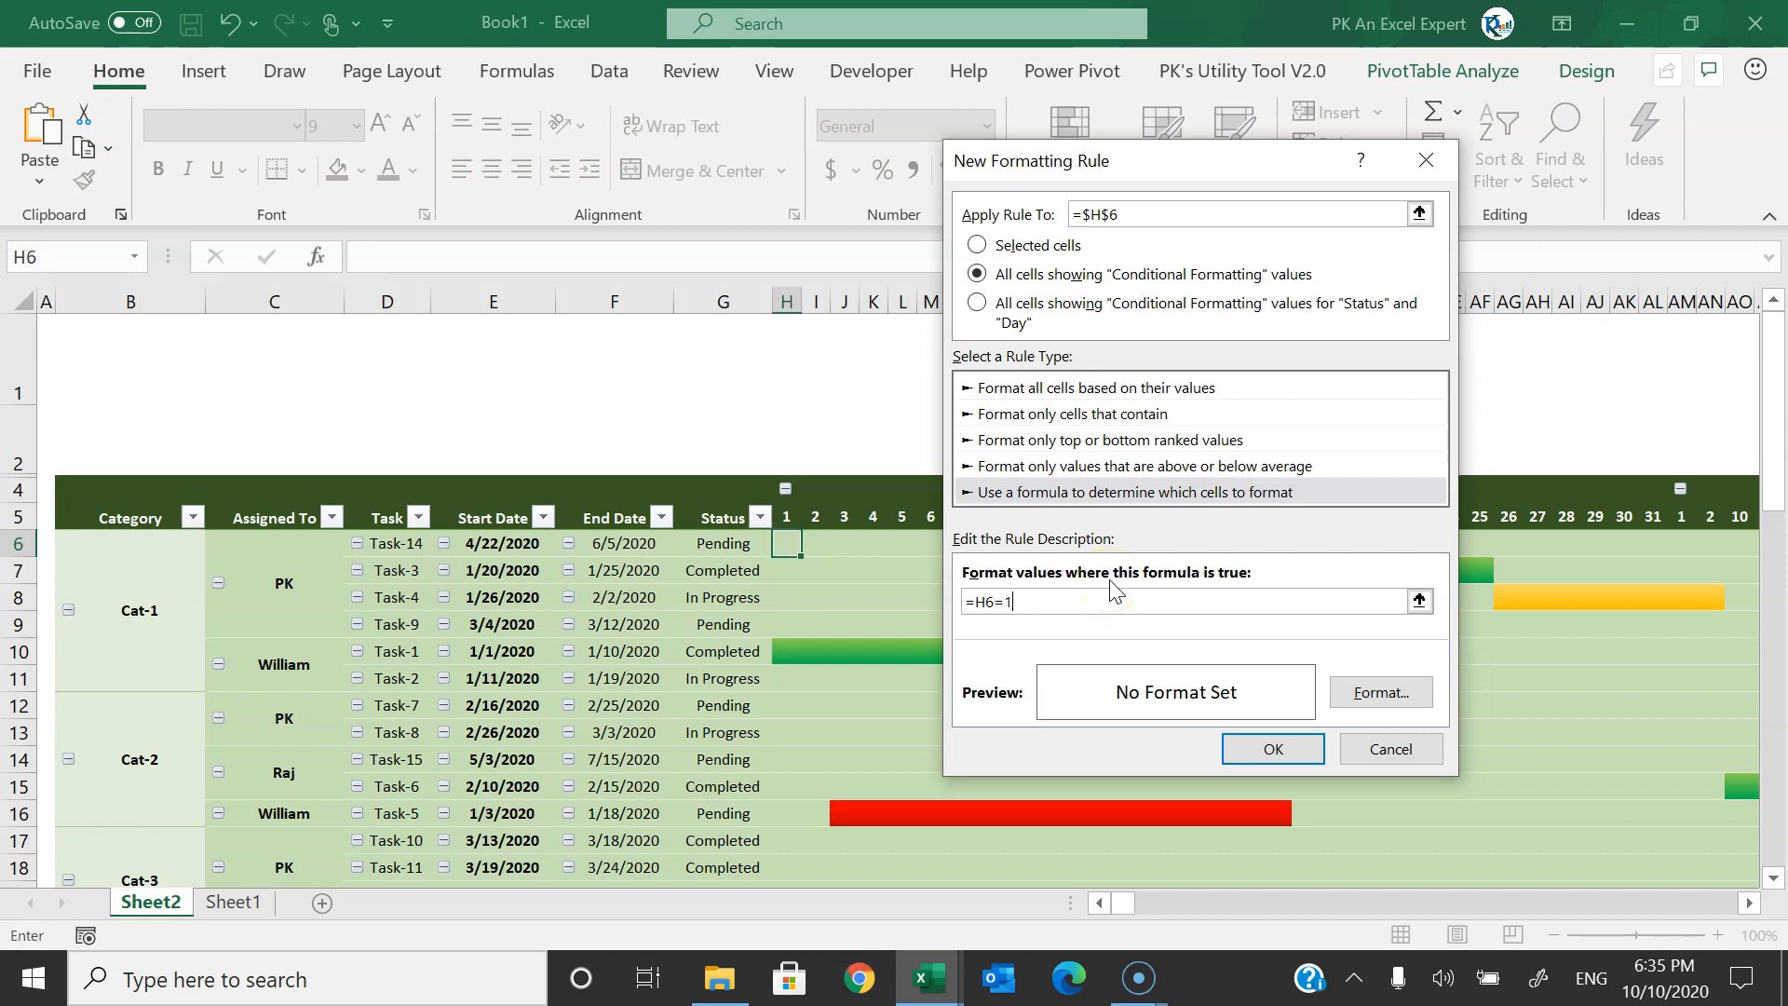
- Start a two-color gradient fill for the new rule's format, with standard light blue as Color 1
left_click(1381, 692)
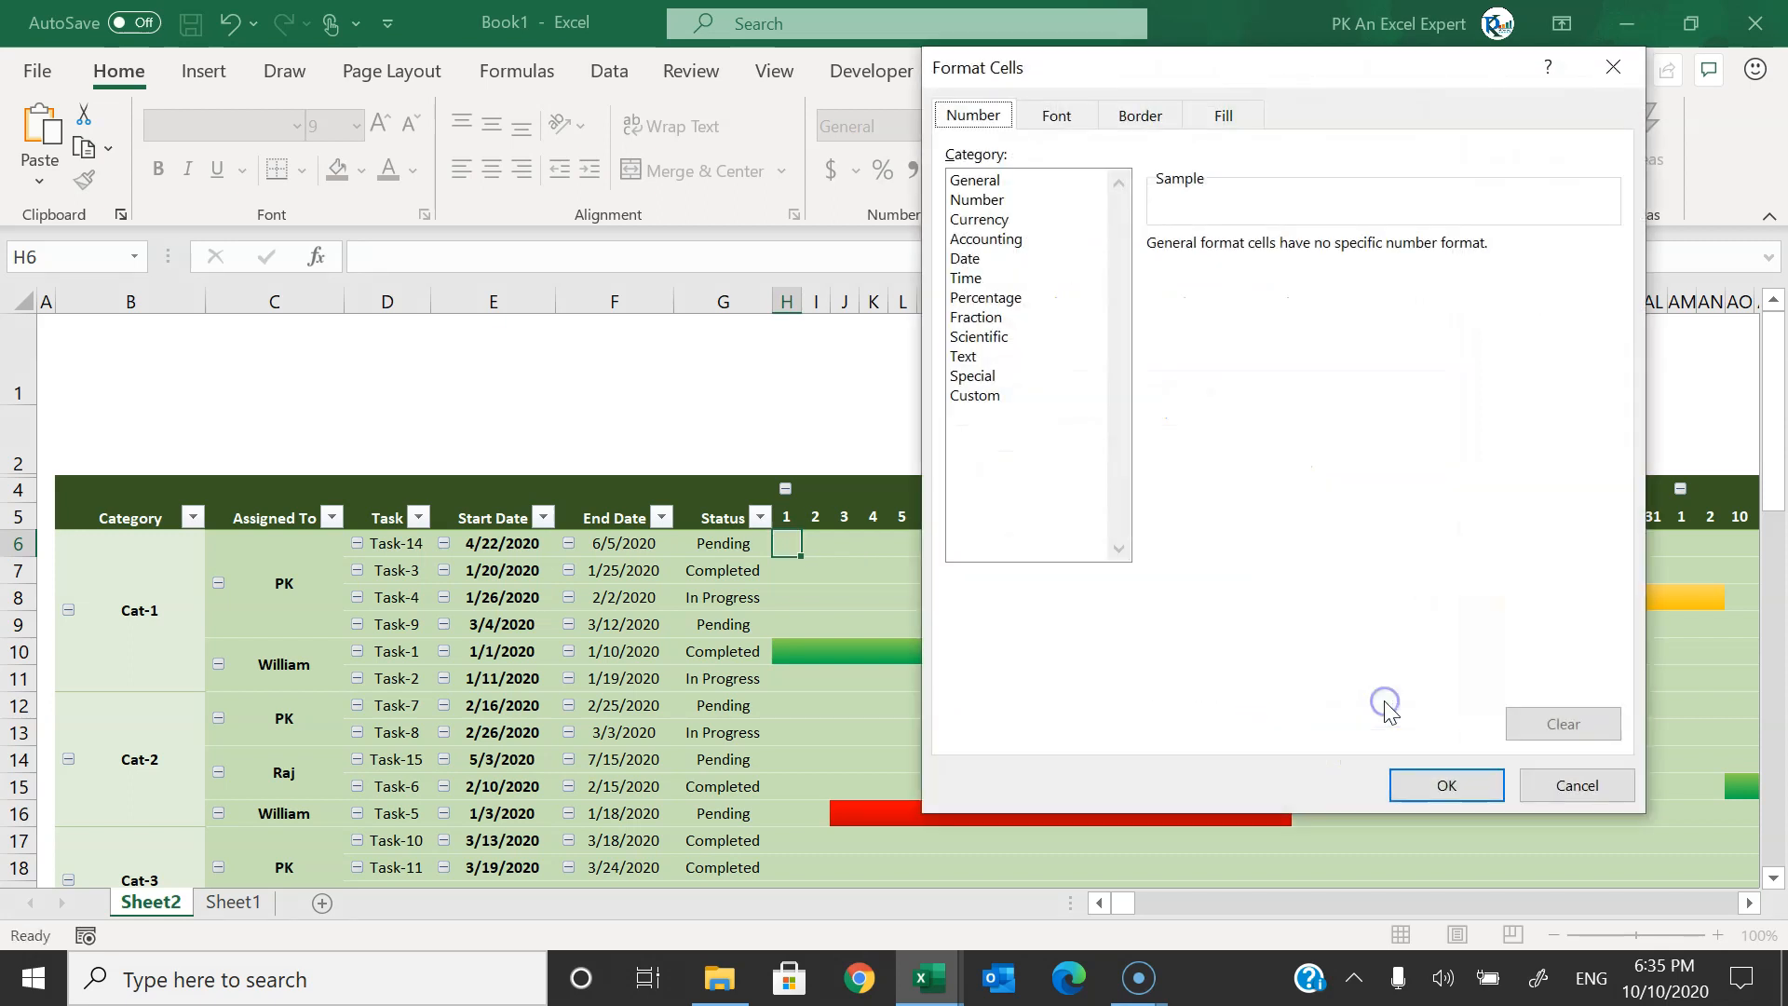
left_click(1222, 115)
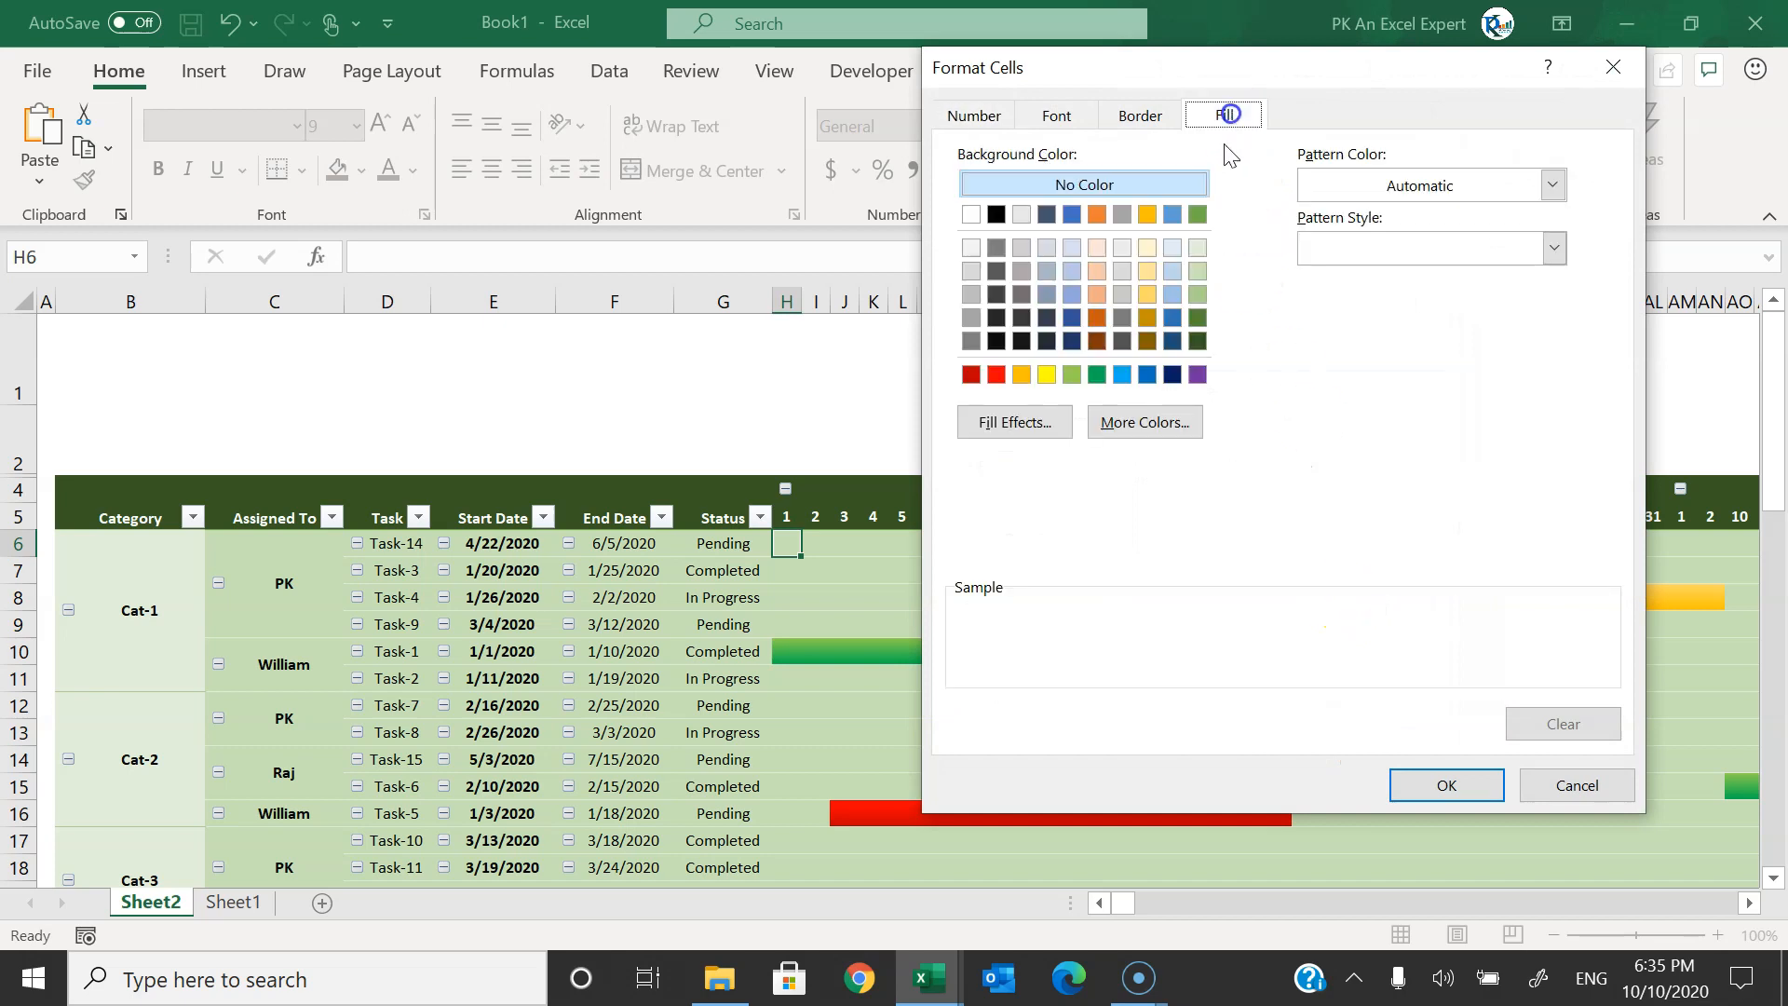
left_click(1020, 422)
left_click(1376, 246)
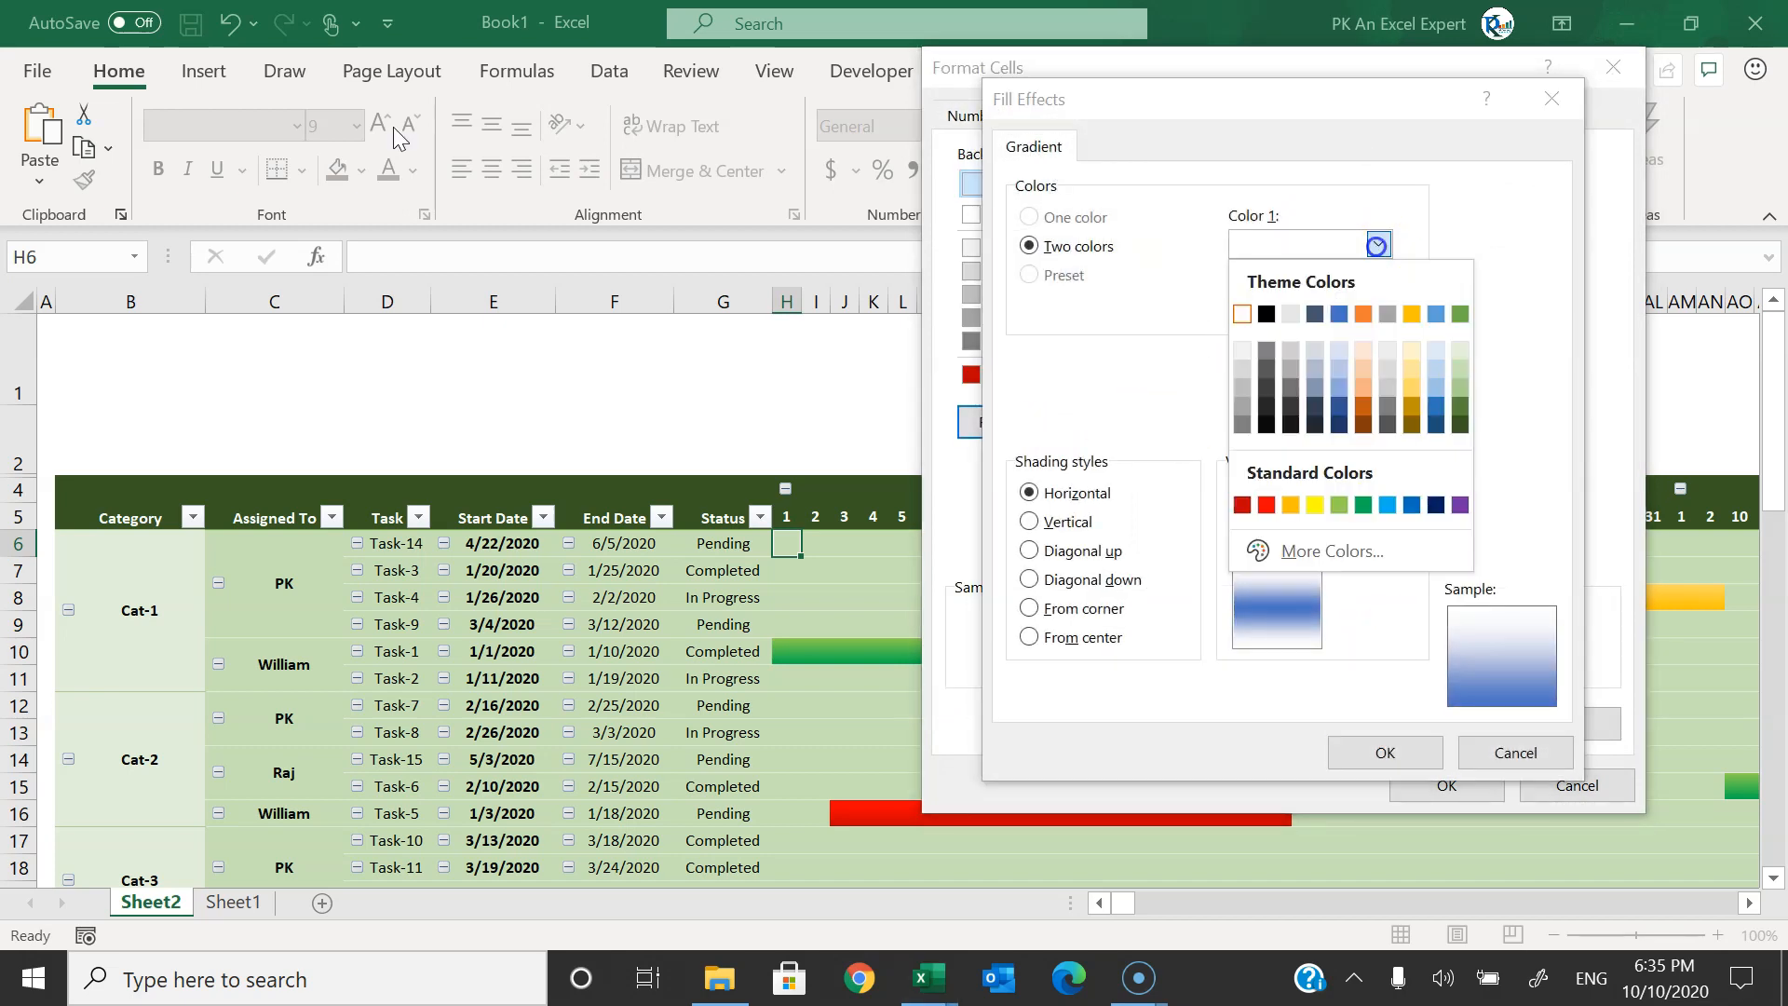
left_click(1386, 505)
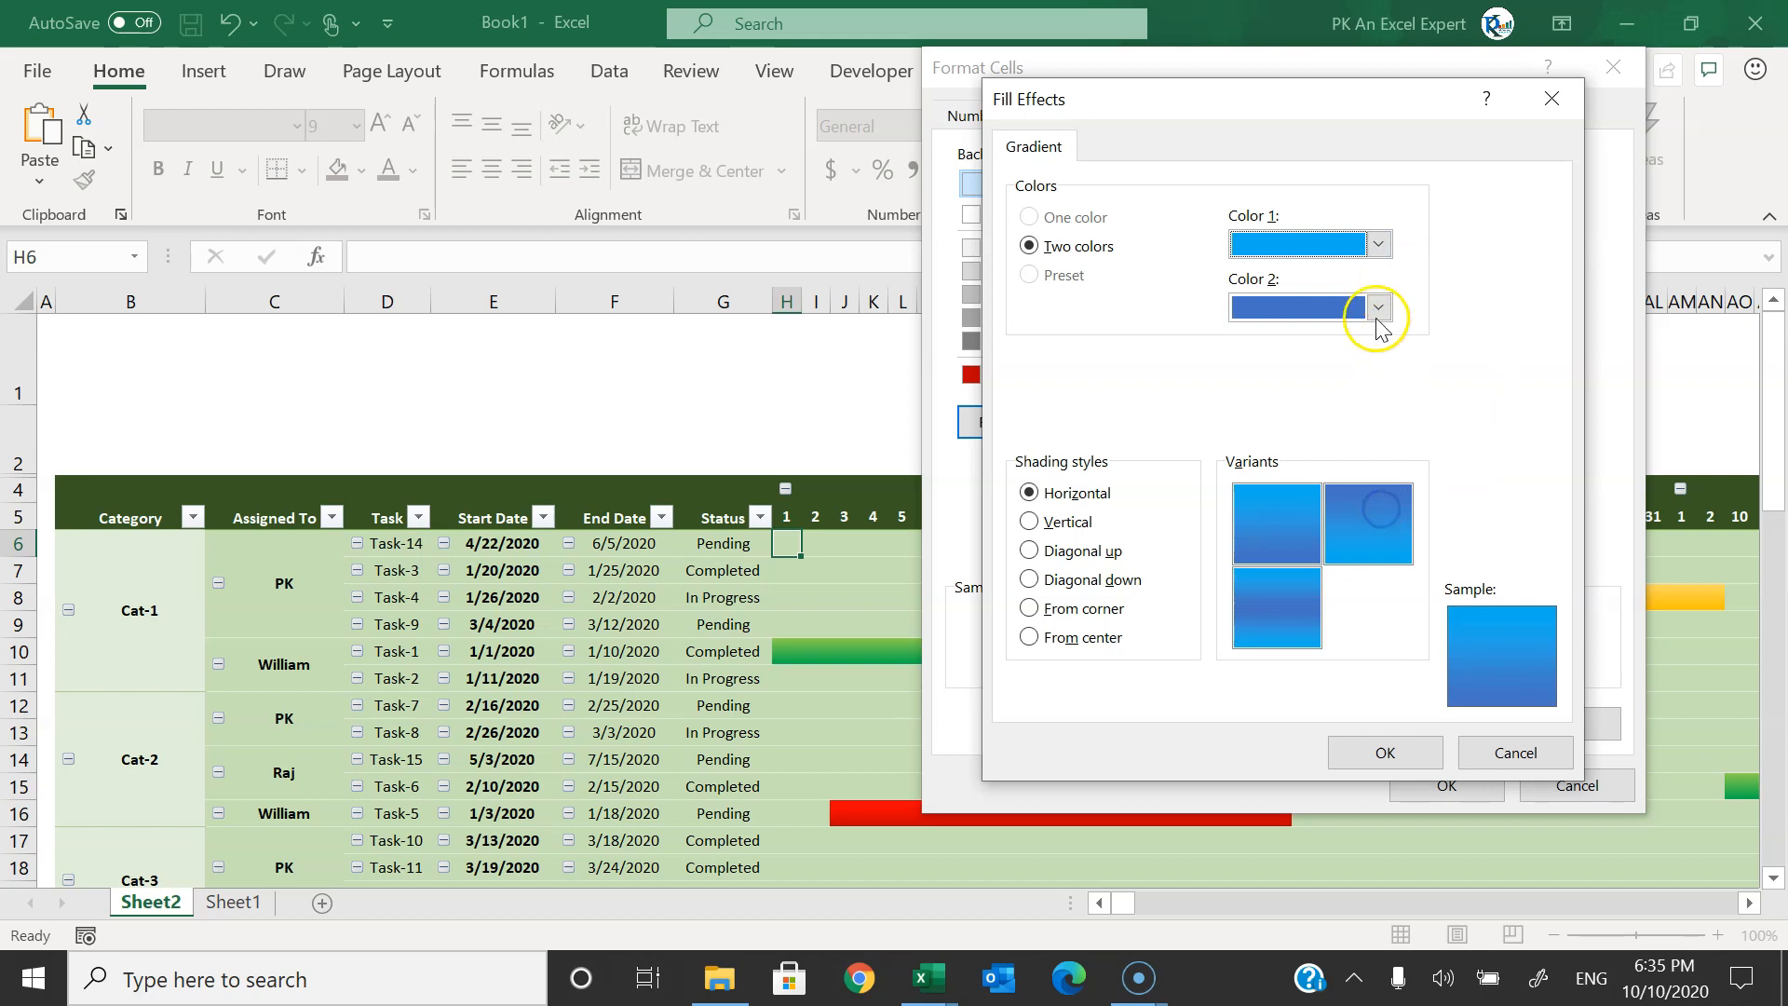
- Set the gradient's Color 2 to standard blue, choose the first horizontal variant and accept the fill effect
left_click(1377, 307)
left_click(1437, 453)
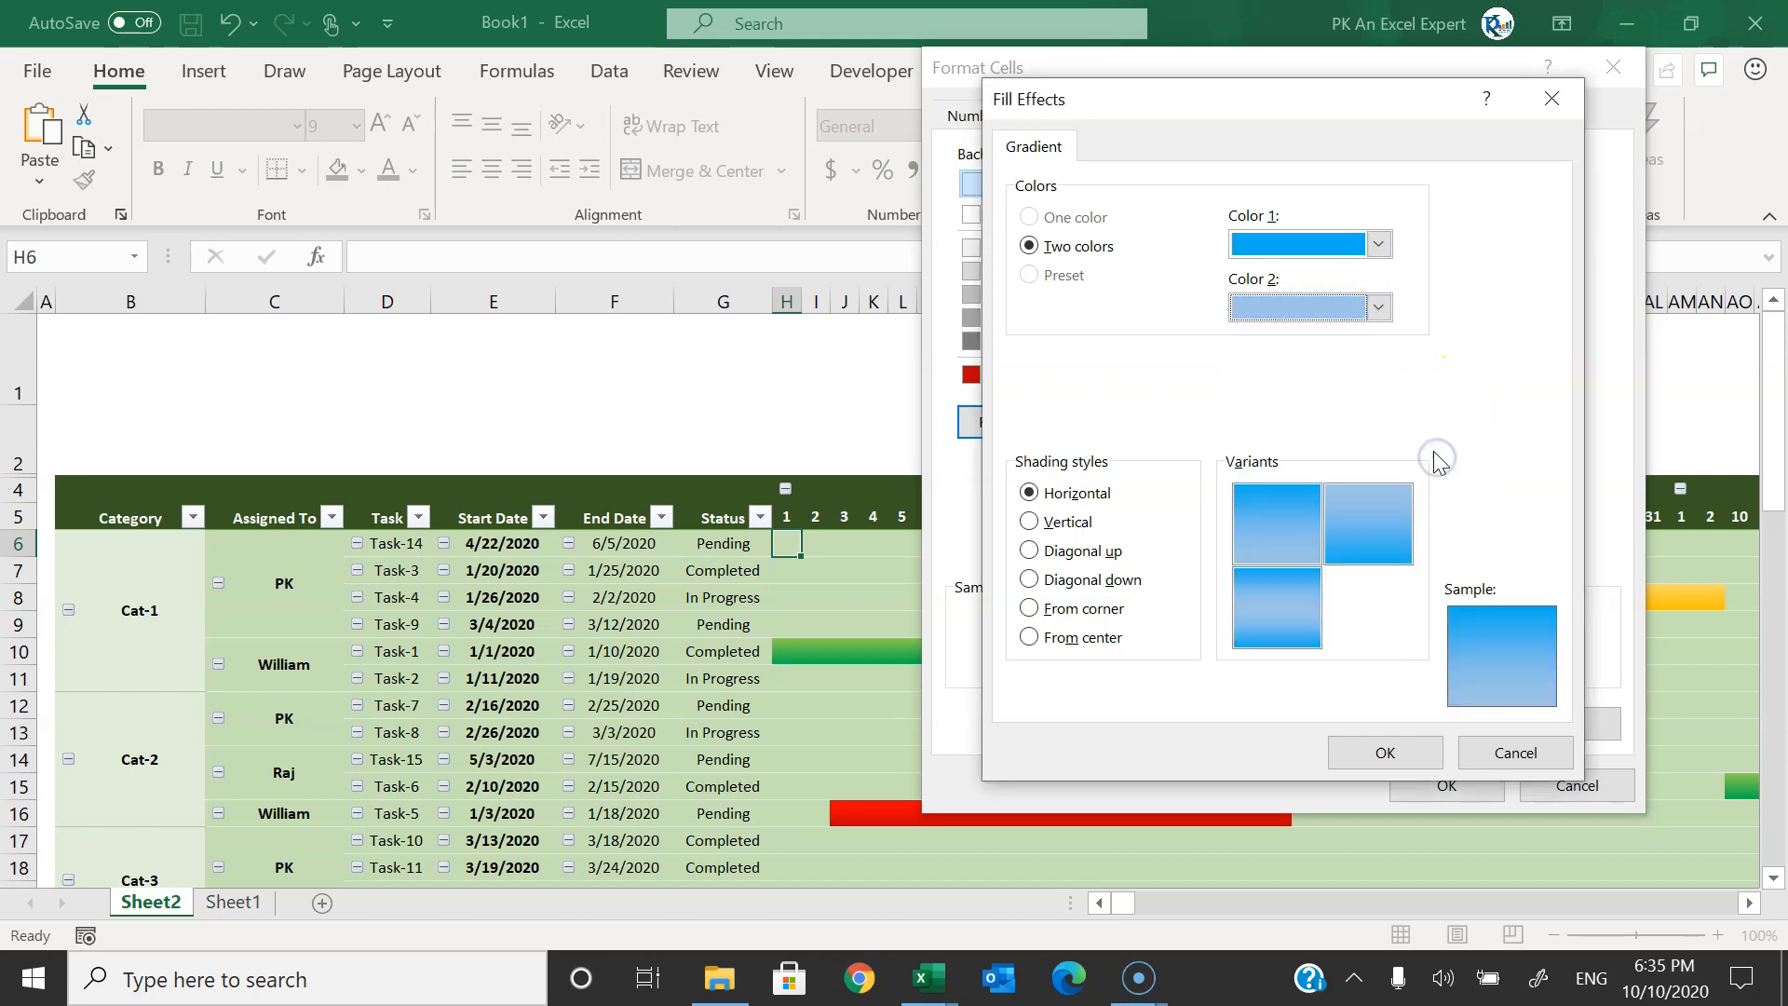
left_click(1377, 307)
left_click(1434, 374)
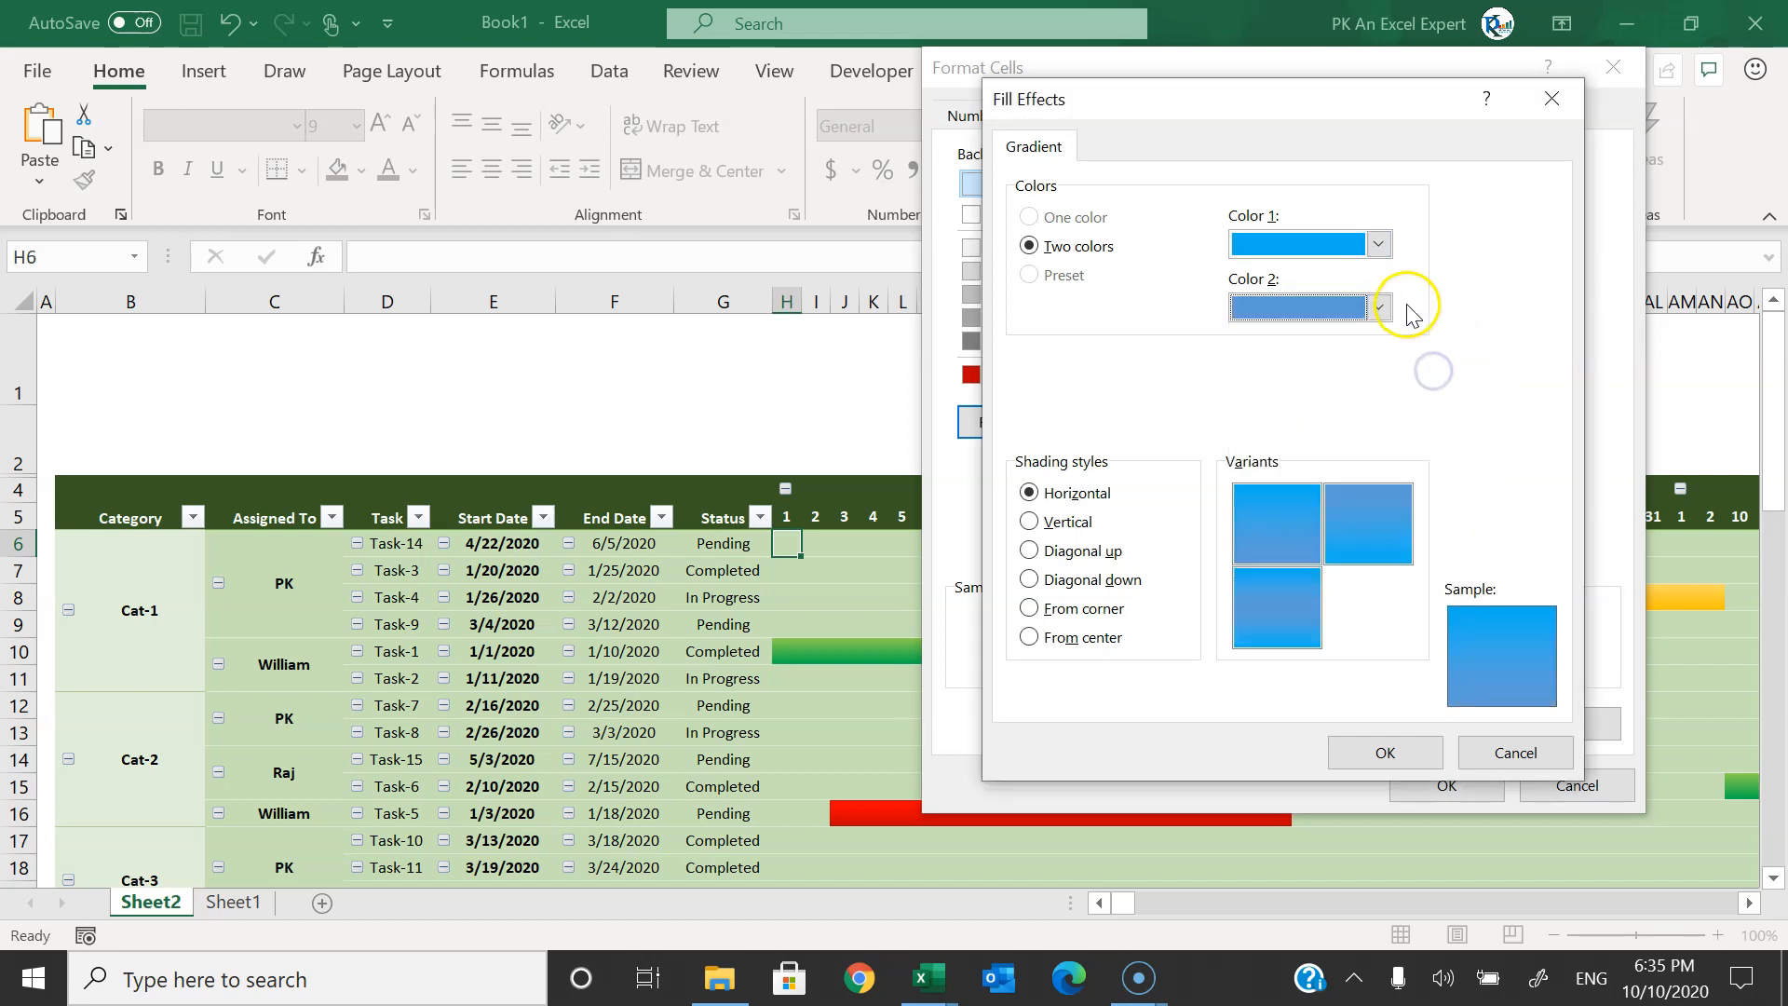
left_click(1378, 307)
left_click(1415, 569)
left_click(1277, 522)
left_click(1385, 750)
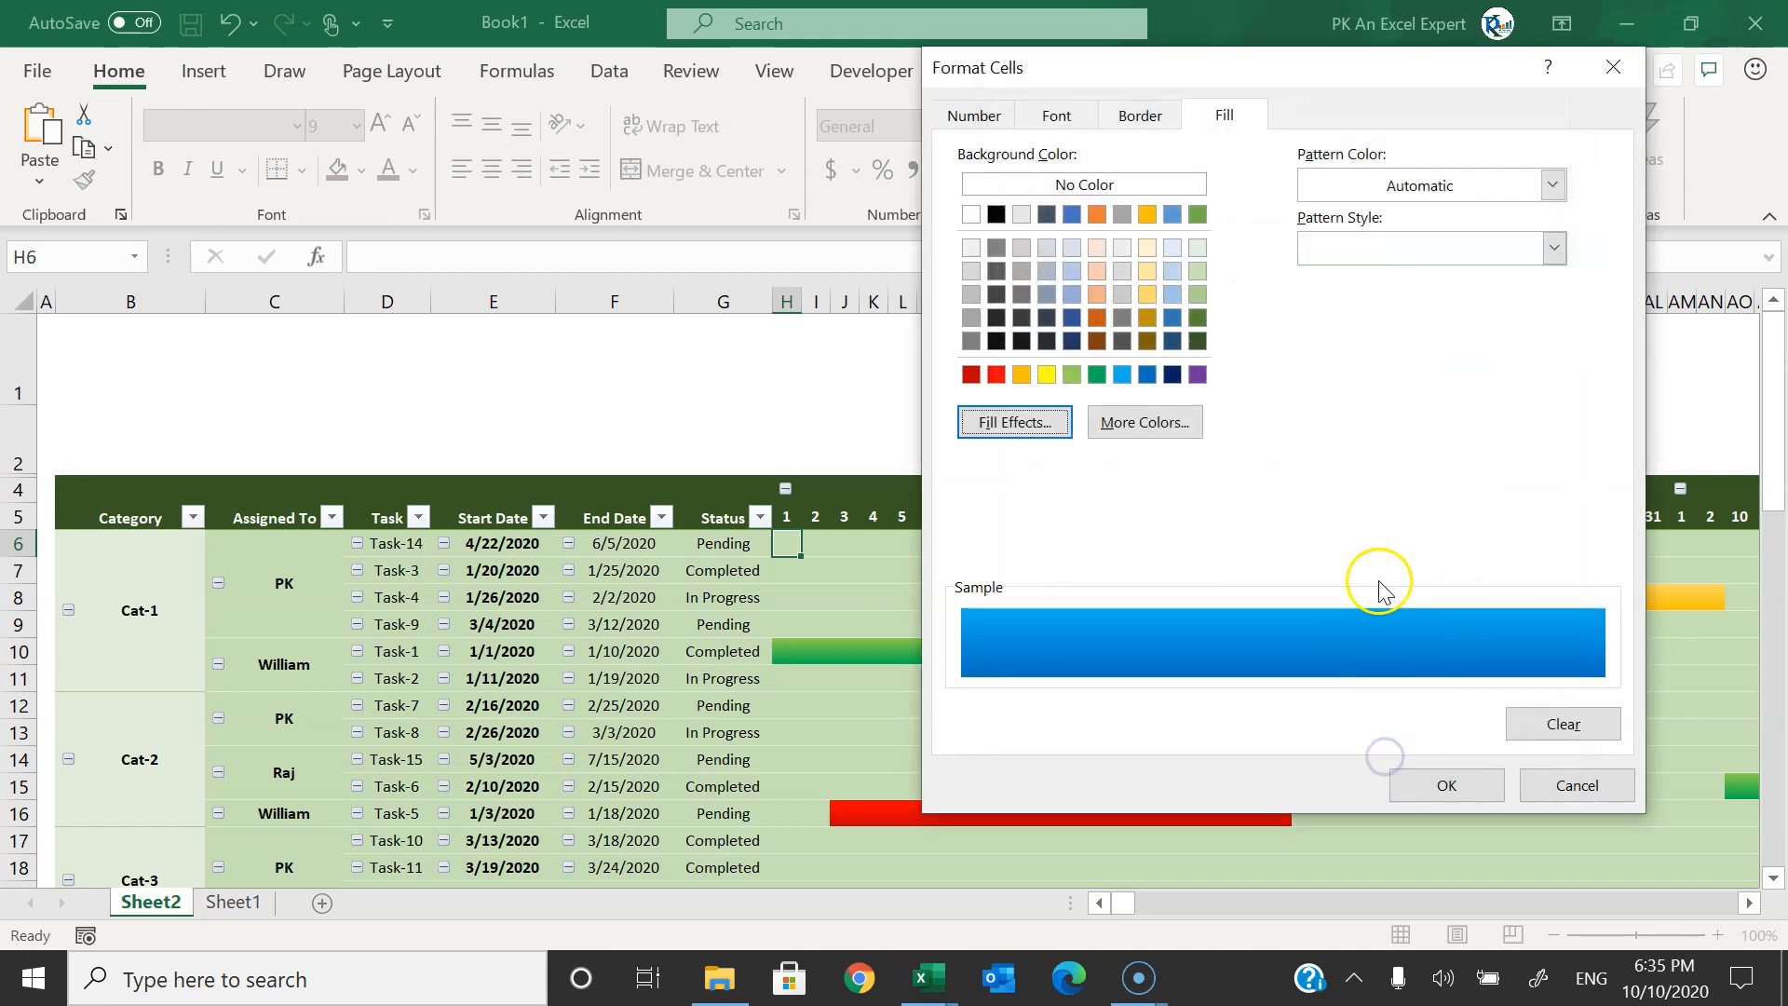
- Give the blue =H6=1 rule the custom number format ;;; and save the rule
left_click(973, 115)
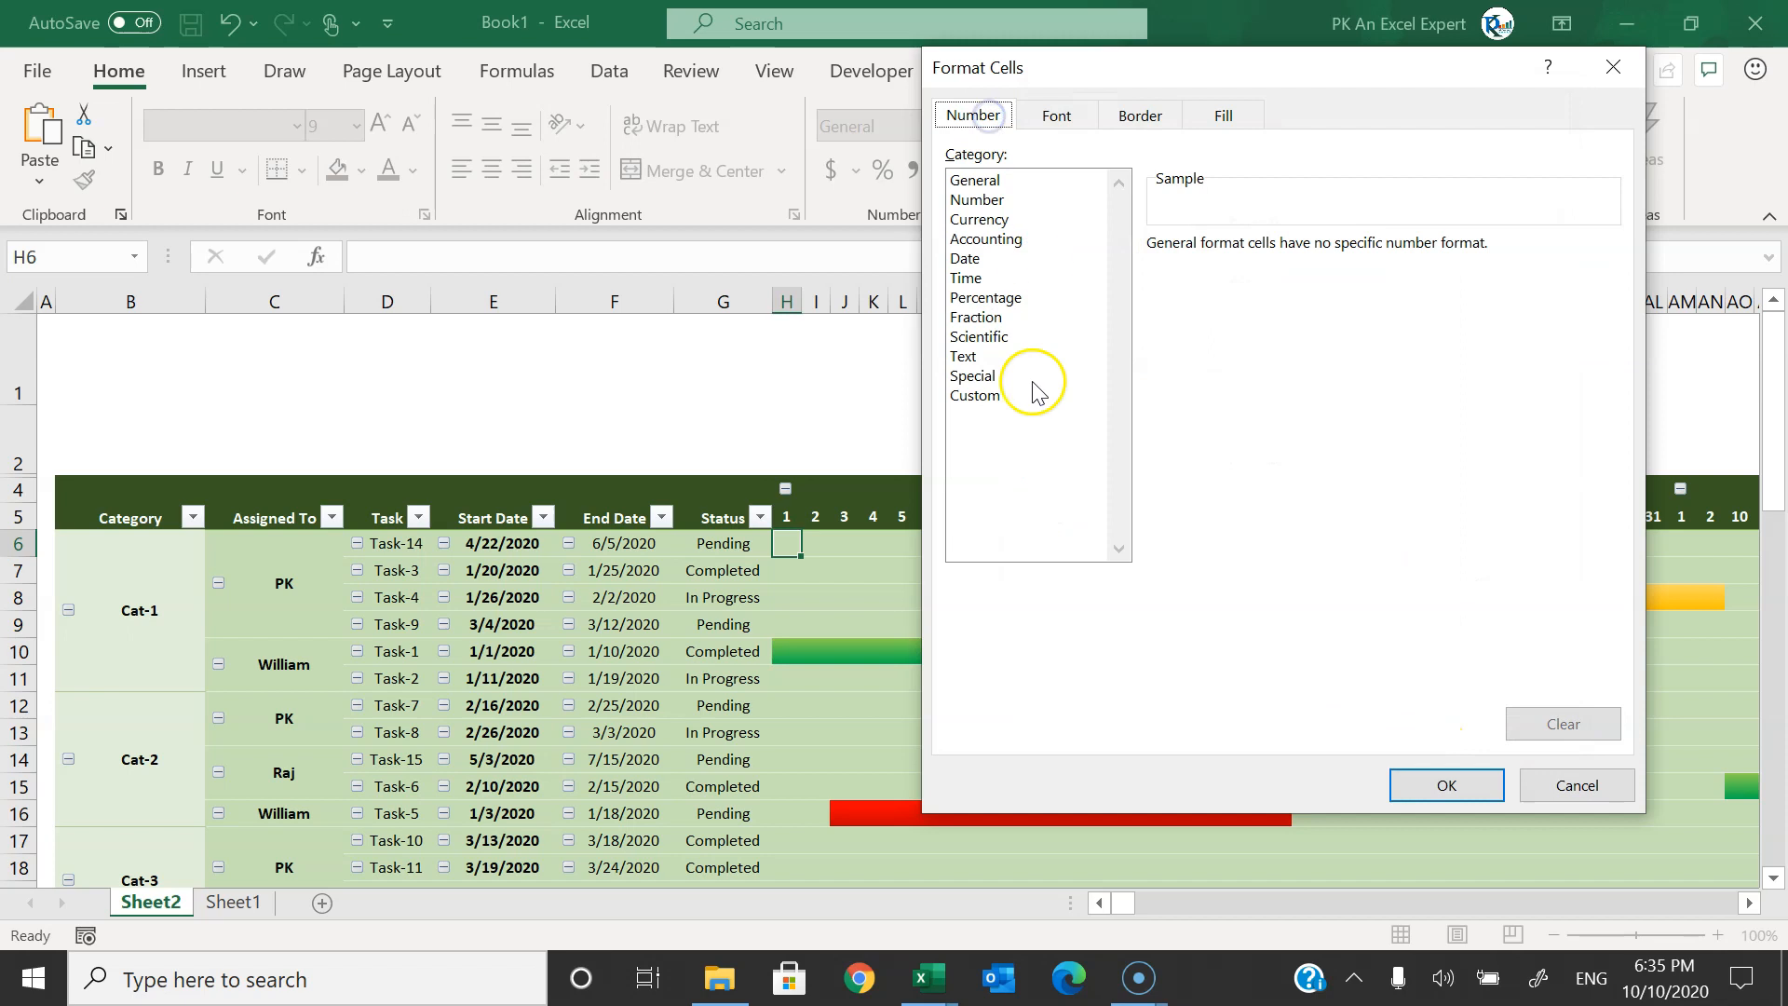
left_click(978, 395)
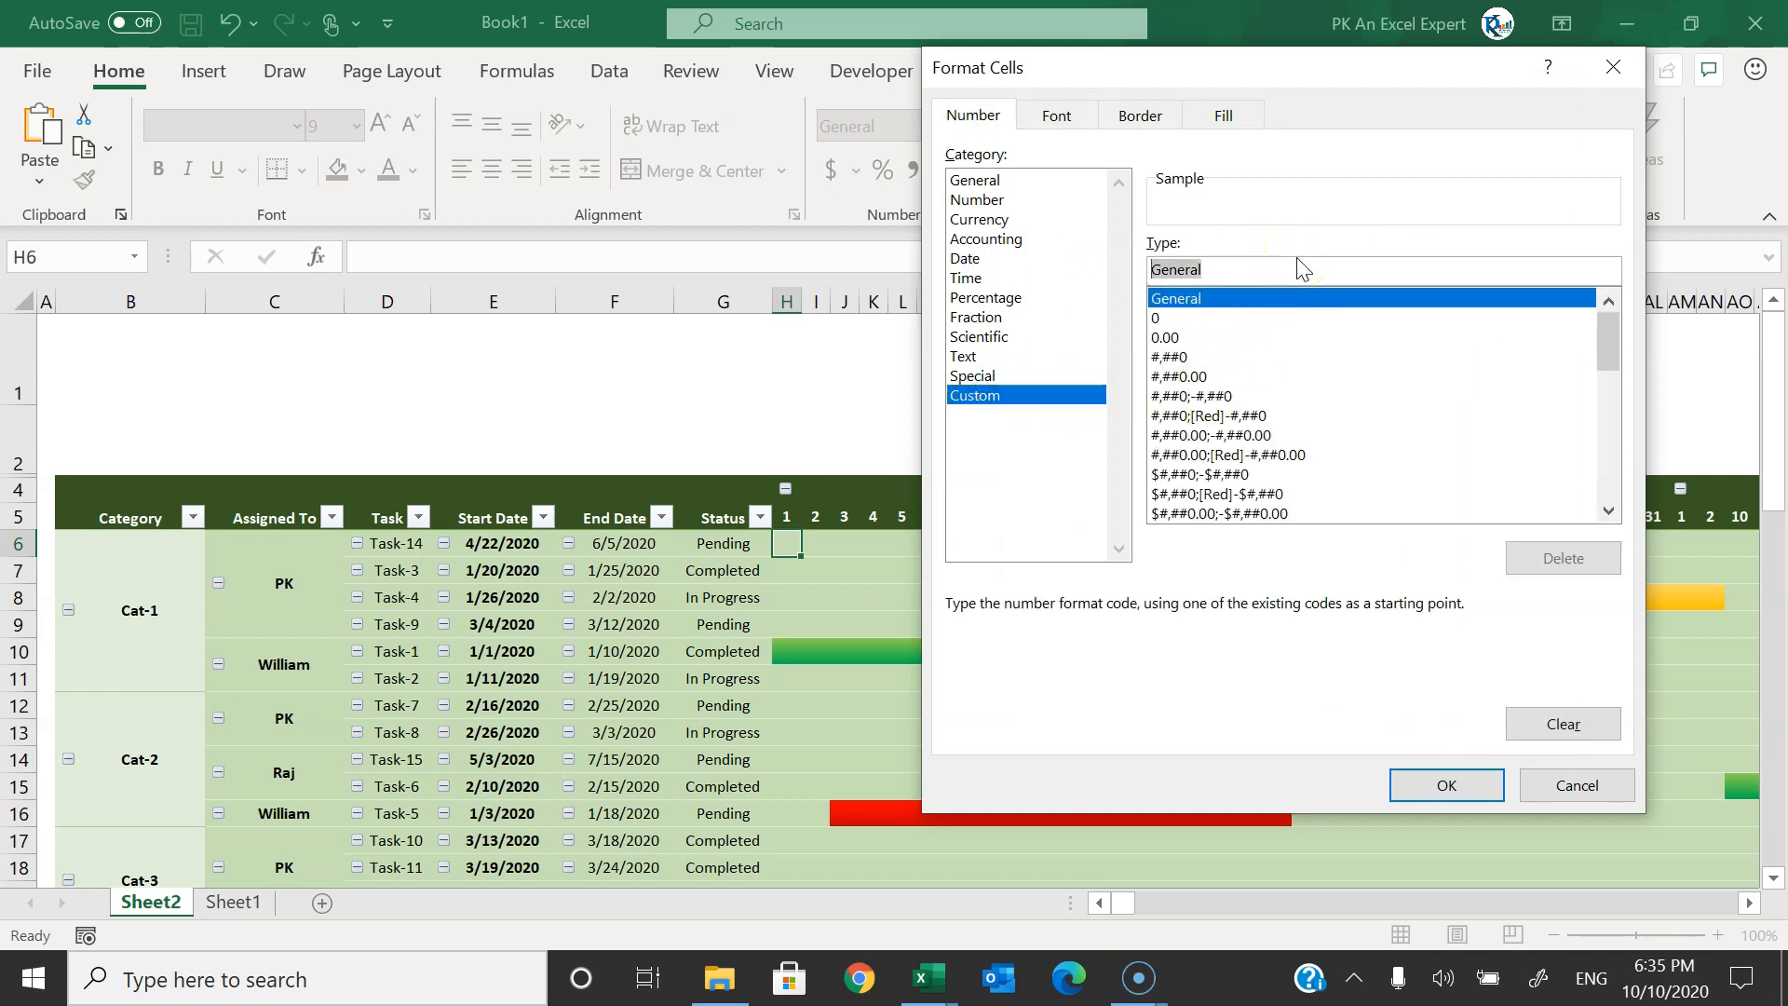
type(";;;")
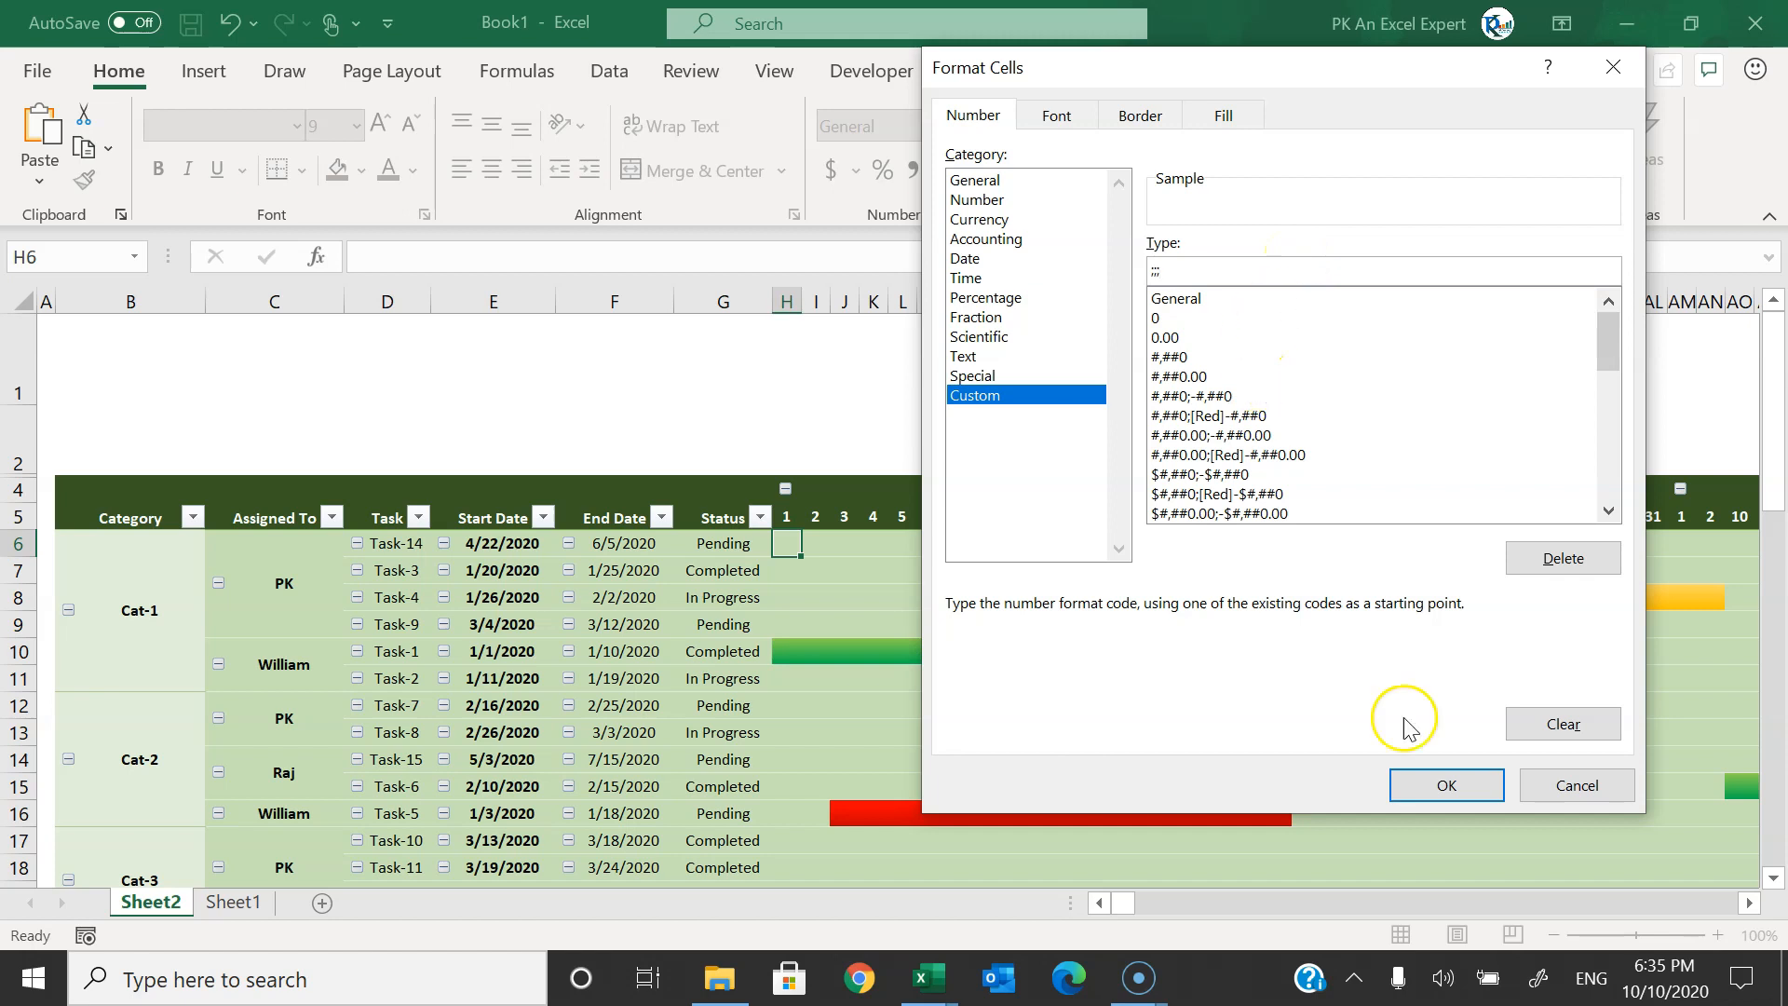
left_click(1446, 785)
left_click(1270, 742)
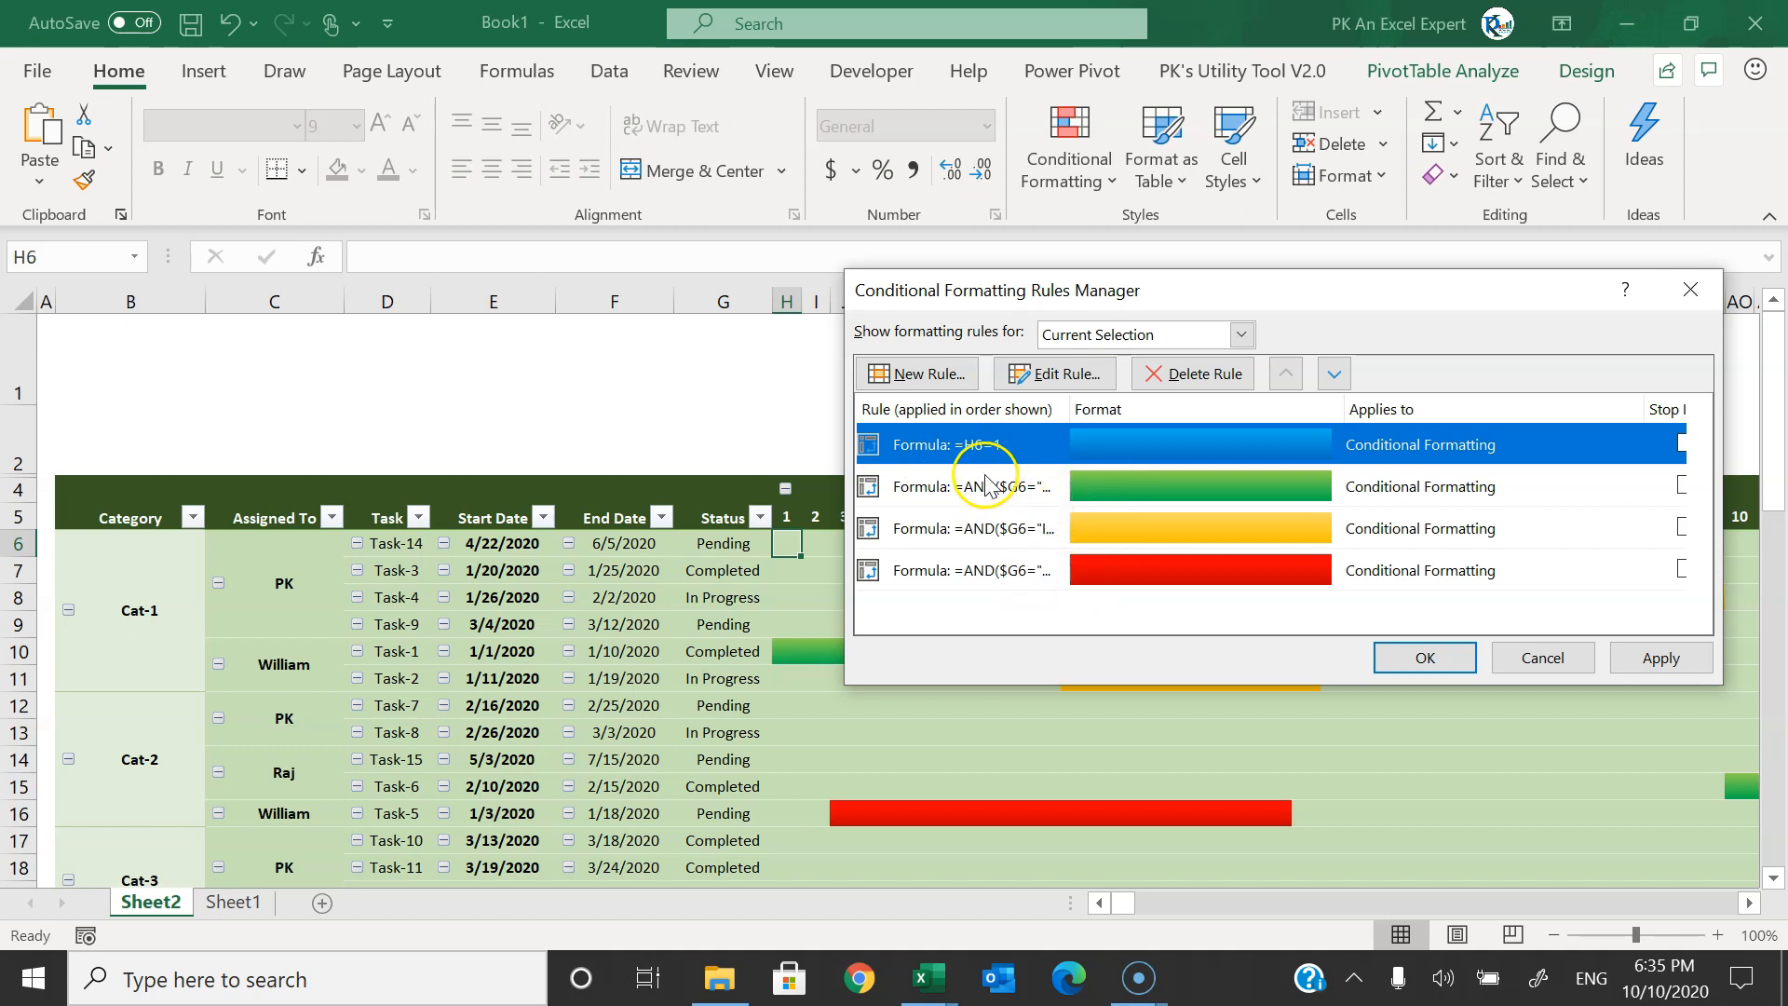
- Move the =H6=1 rule to the end of the rule order, apply it and close the Conditional Formatting Rules Manager
left_click(1337, 374)
left_click(1337, 373)
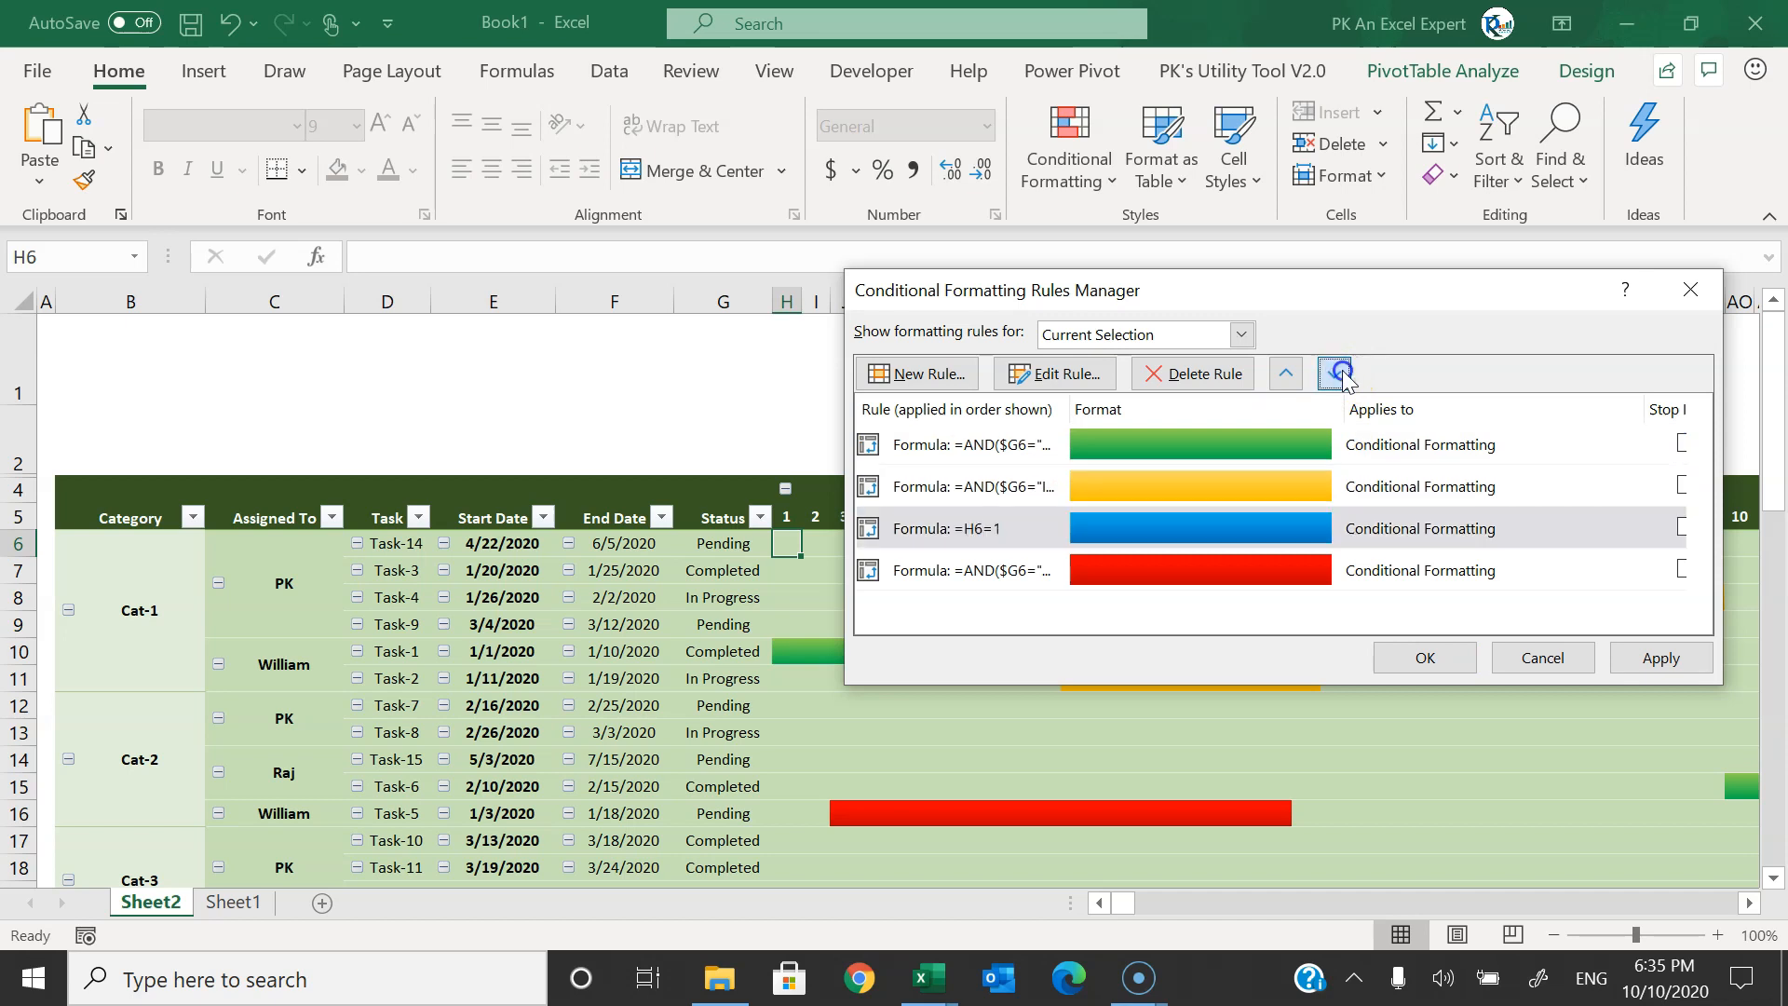
left_click(1337, 374)
left_click(1660, 657)
left_click(1425, 657)
left_click(1161, 601)
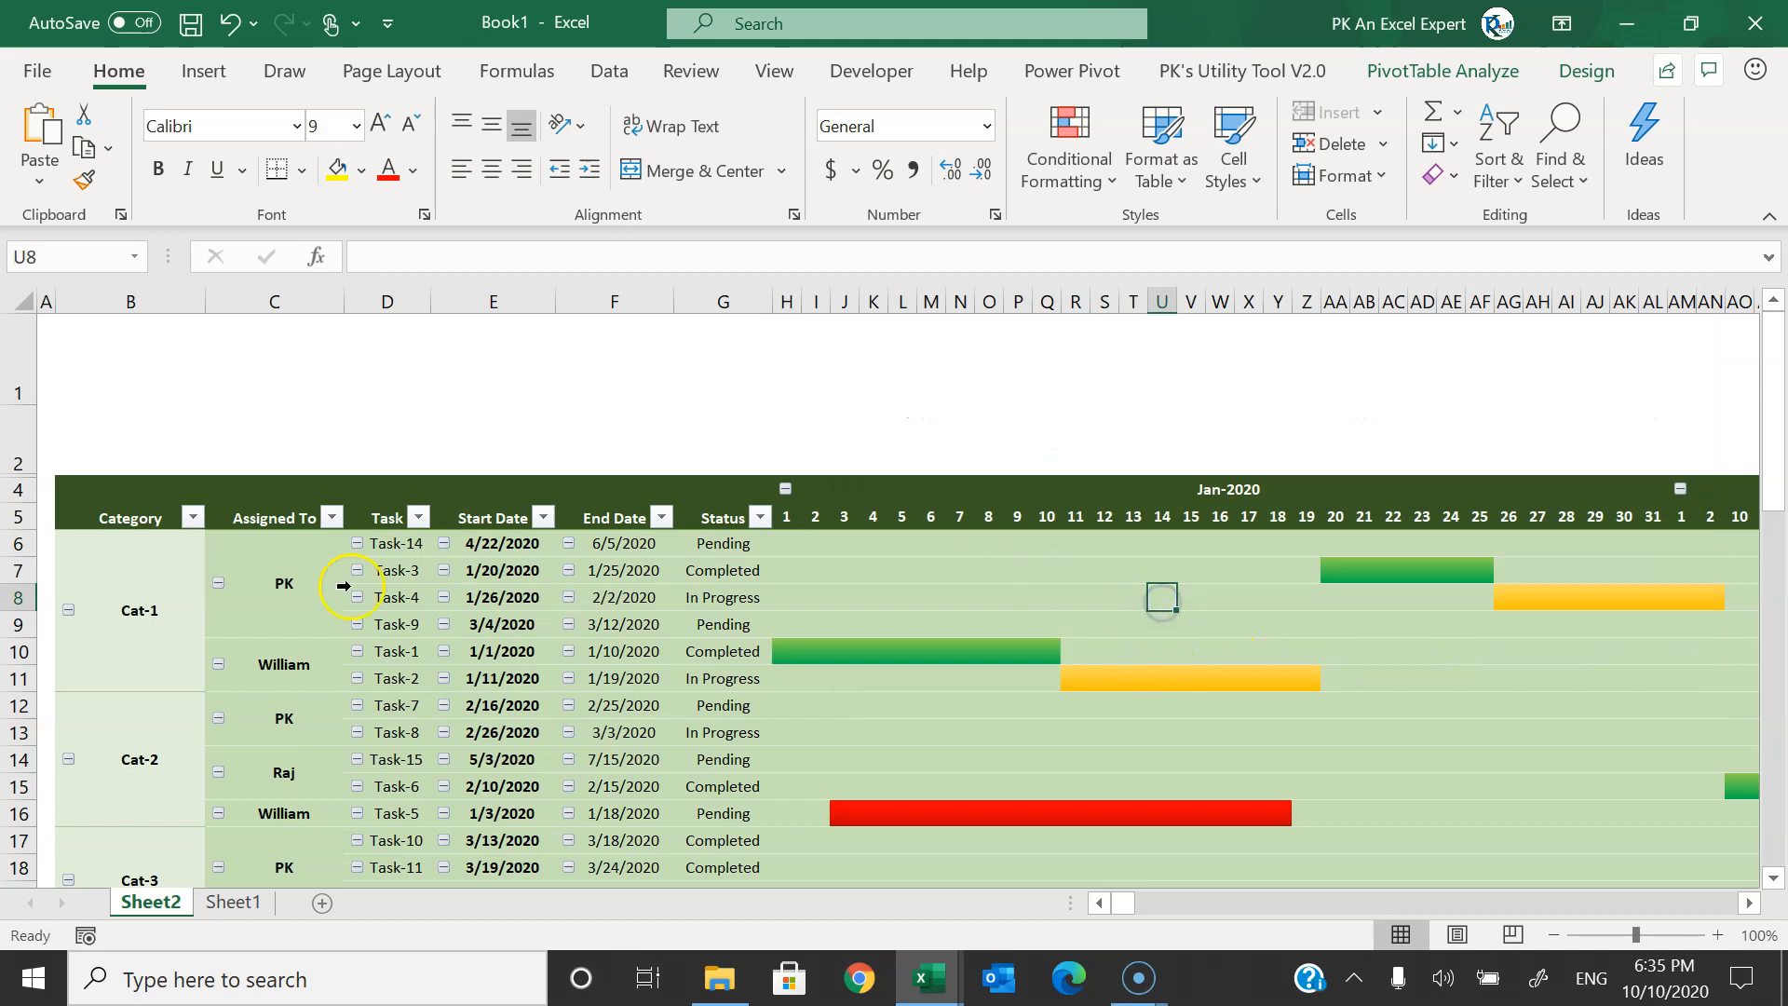
- Collapse the Cat-1 category to check its summary bar across January and February, and expand it again
left_click(69, 612)
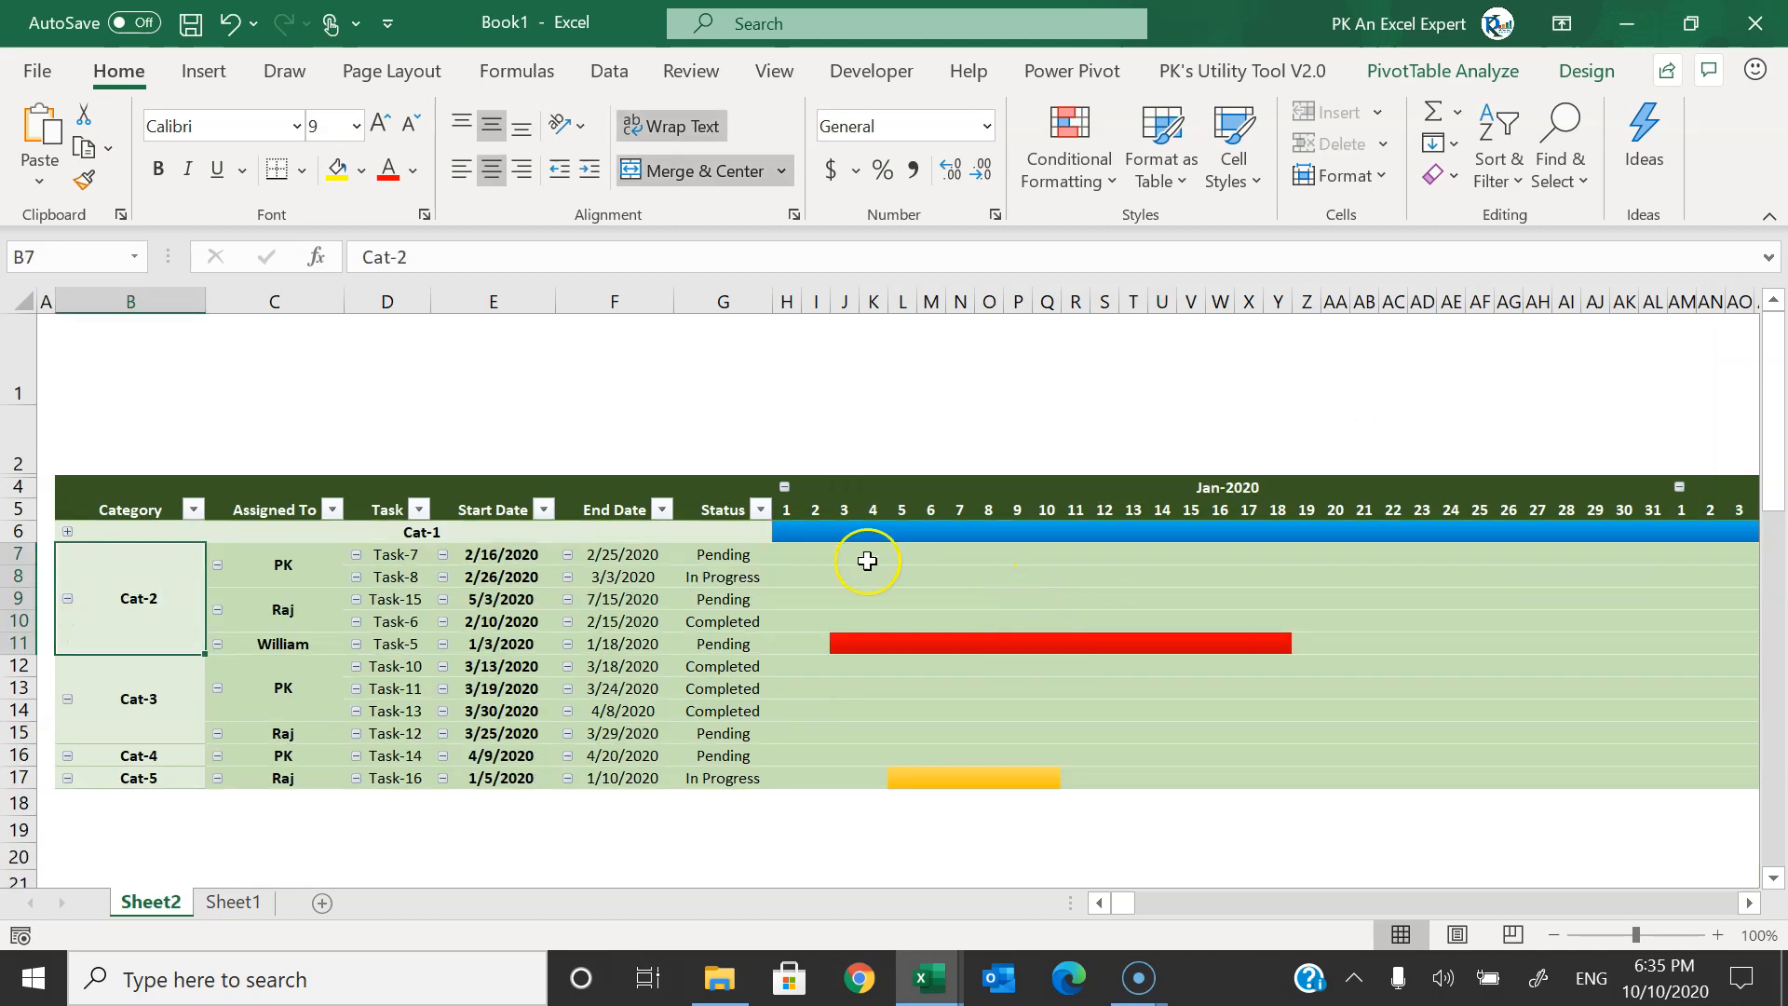
left_click_drag(814, 532, 1508, 532)
mouse_move(1121, 902)
left_mouse_down()
mouse_move(1145, 902)
mouse_move(1108, 908)
left_mouse_up()
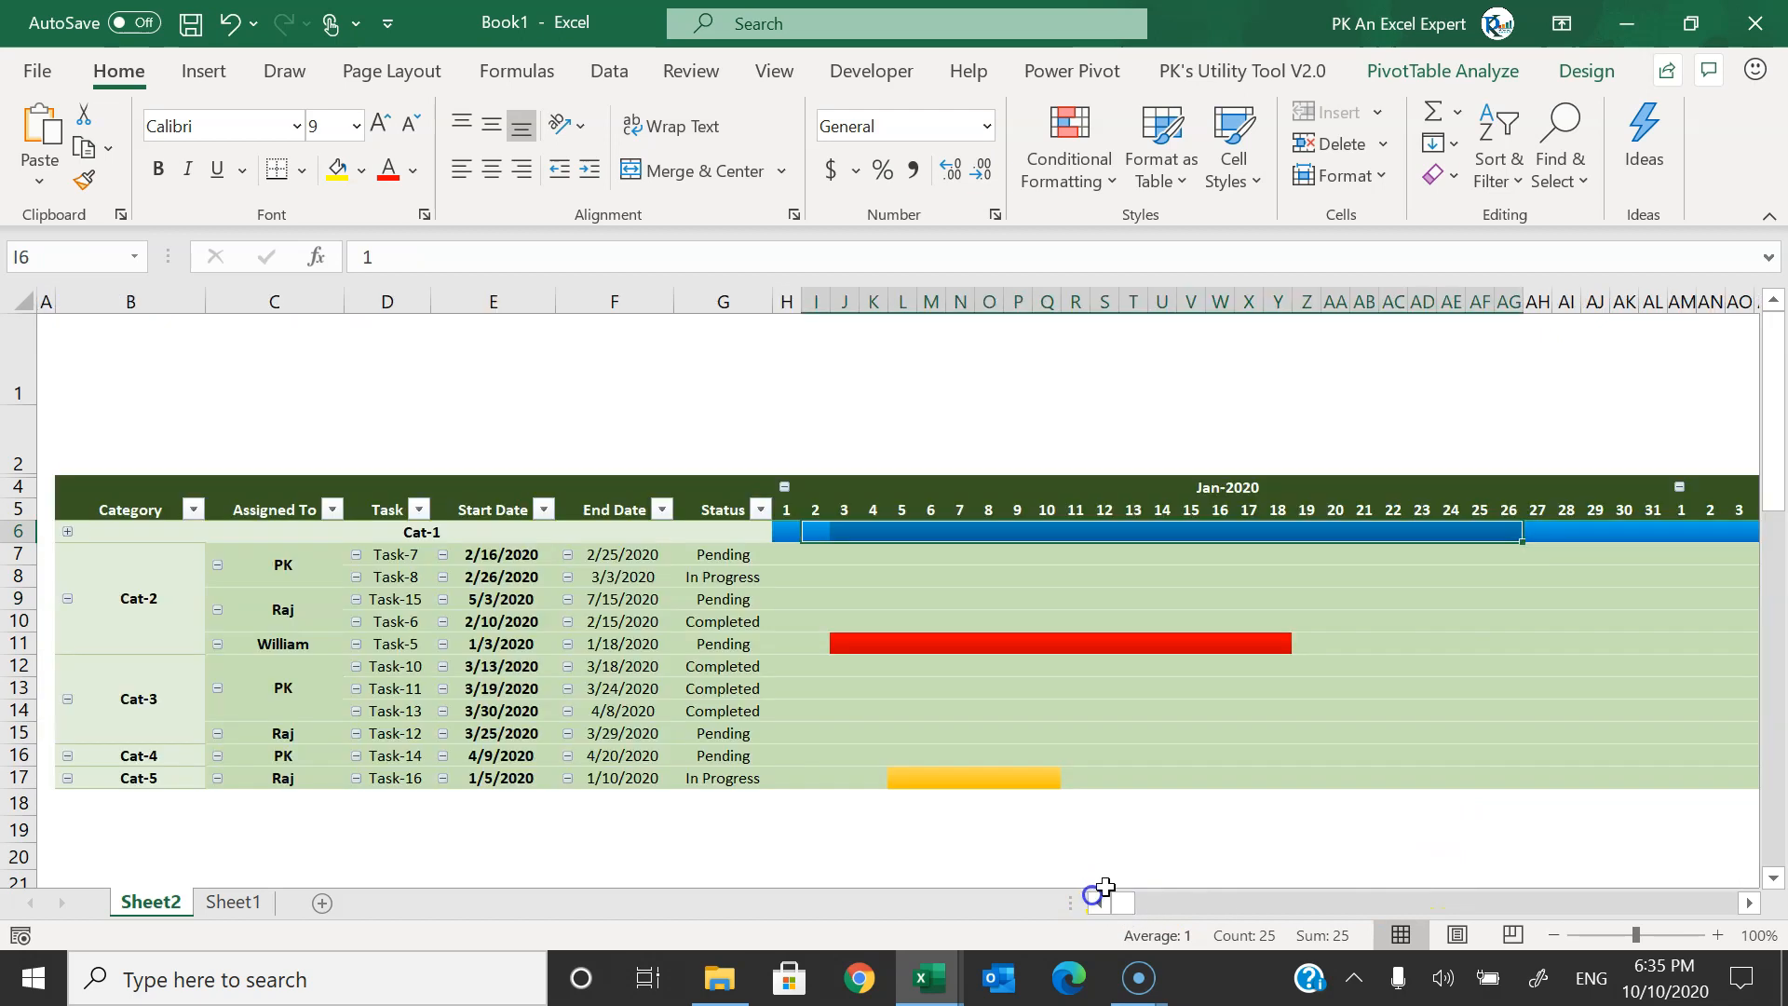
left_click(1749, 903)
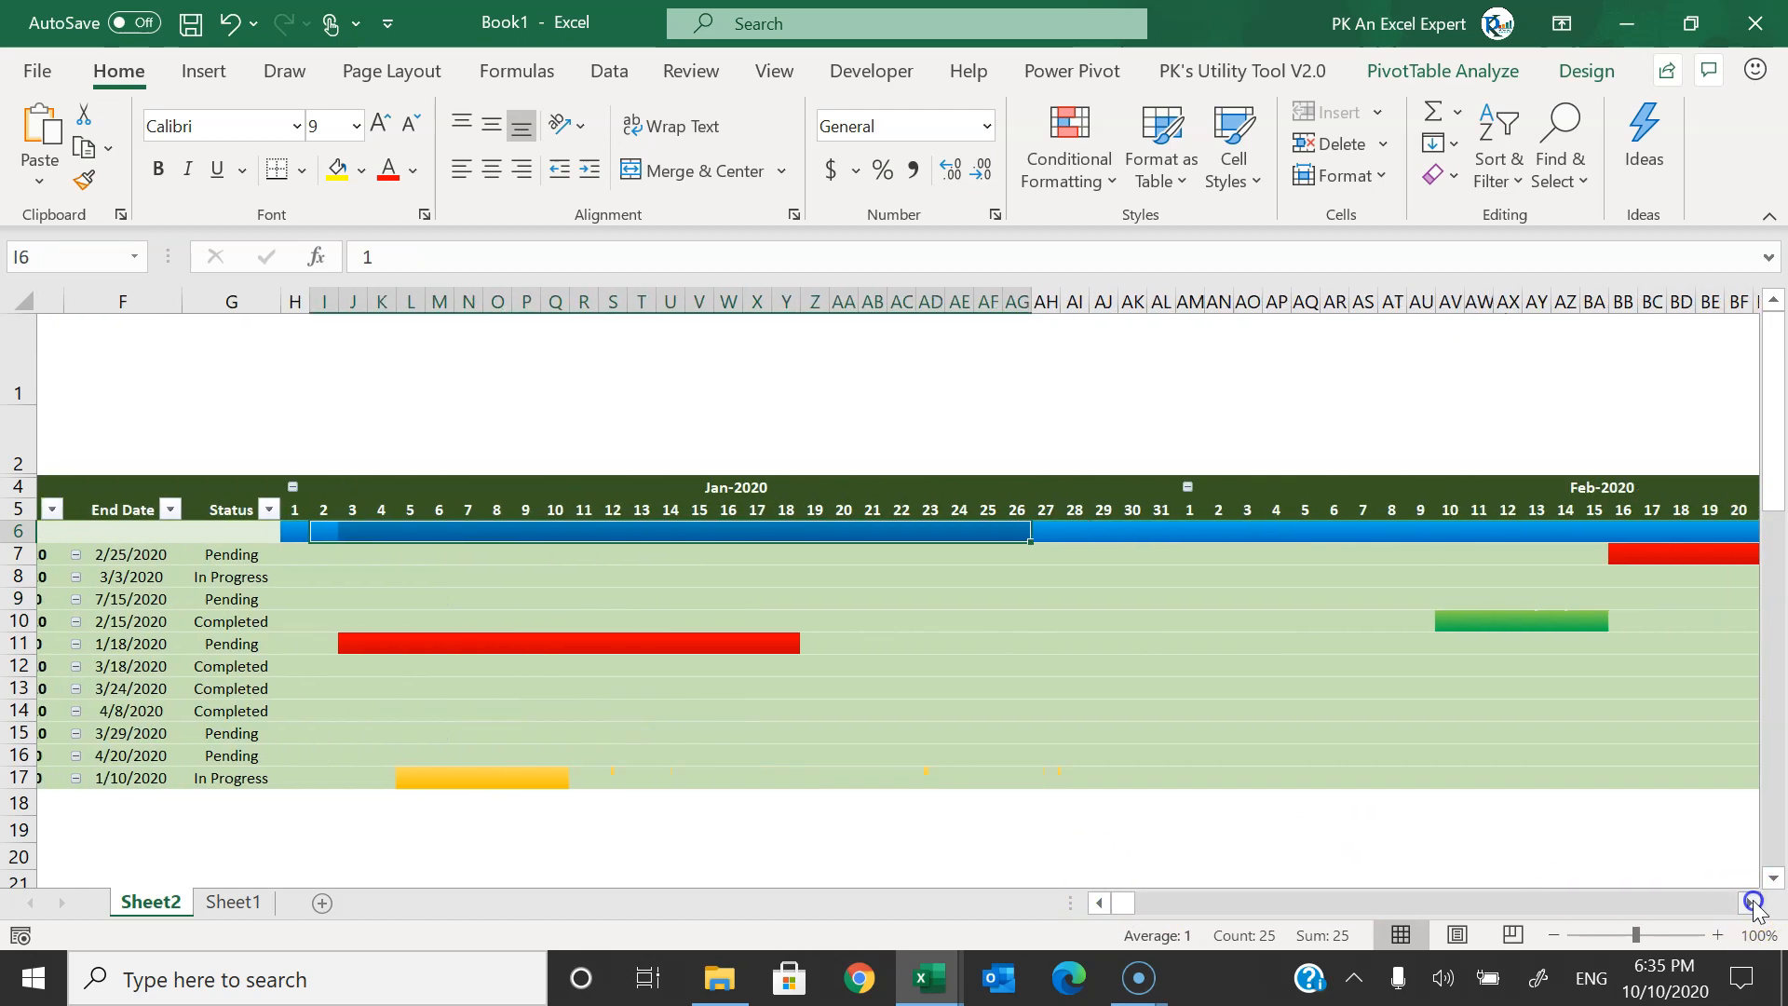
left_click(1098, 902)
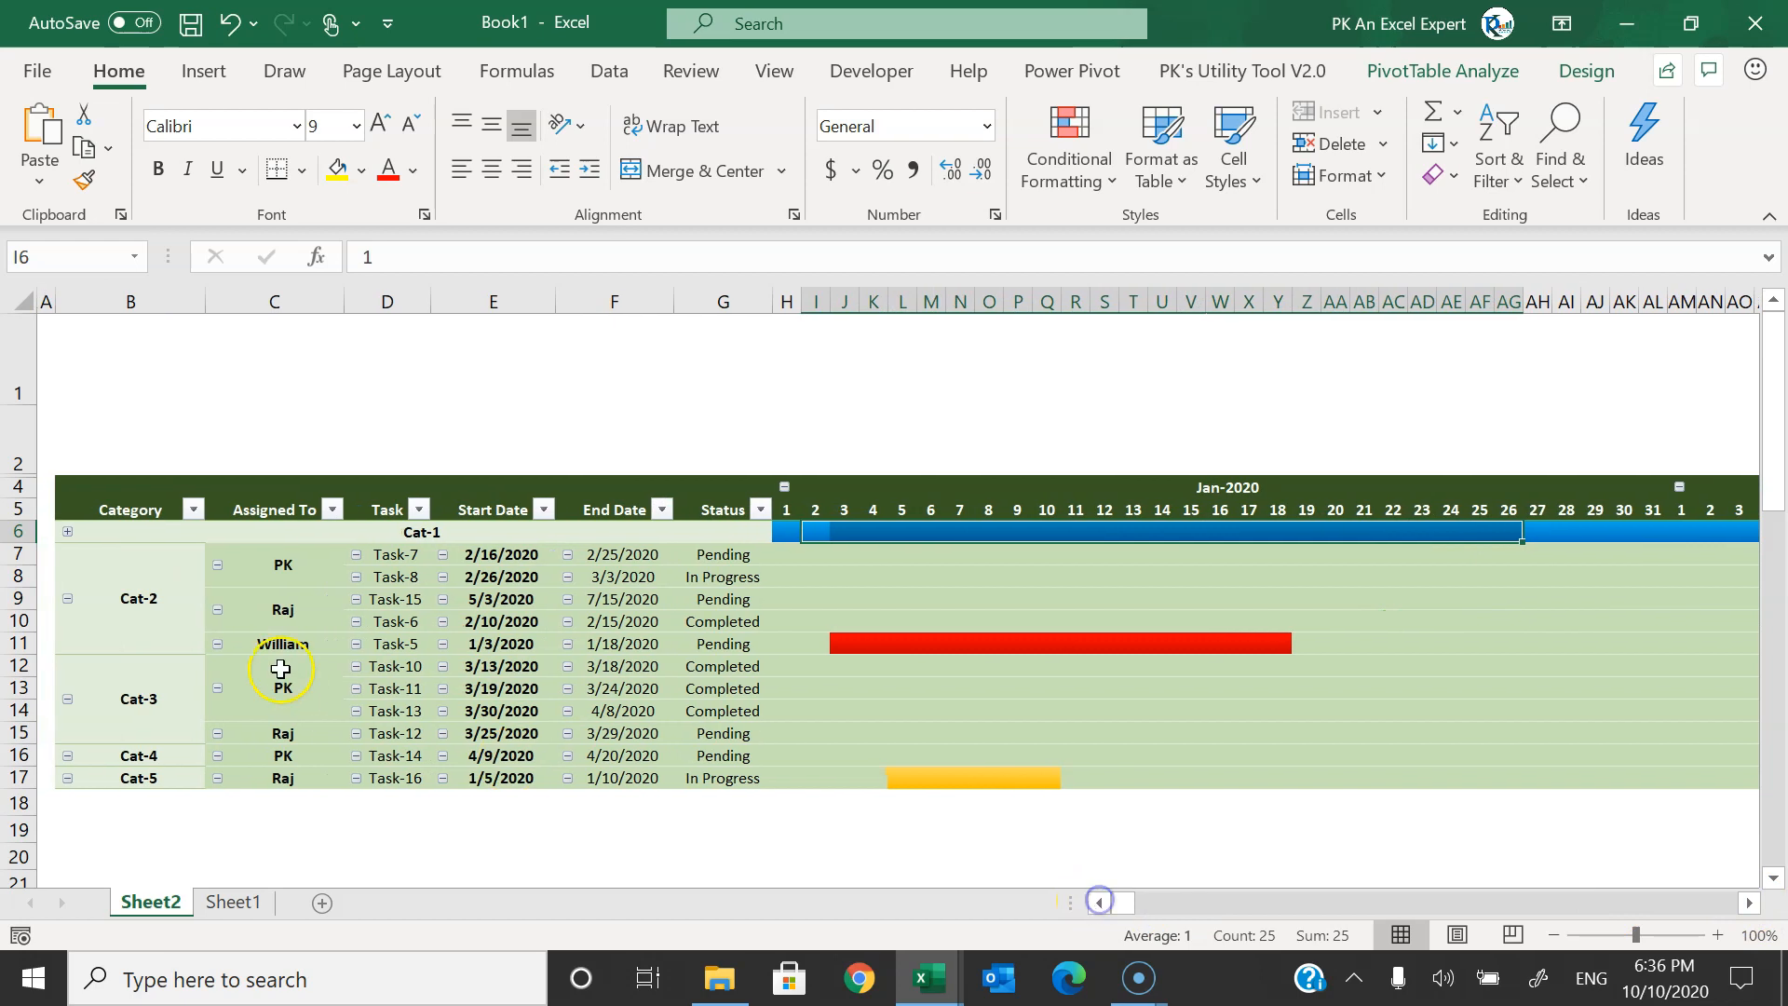
left_click(68, 533)
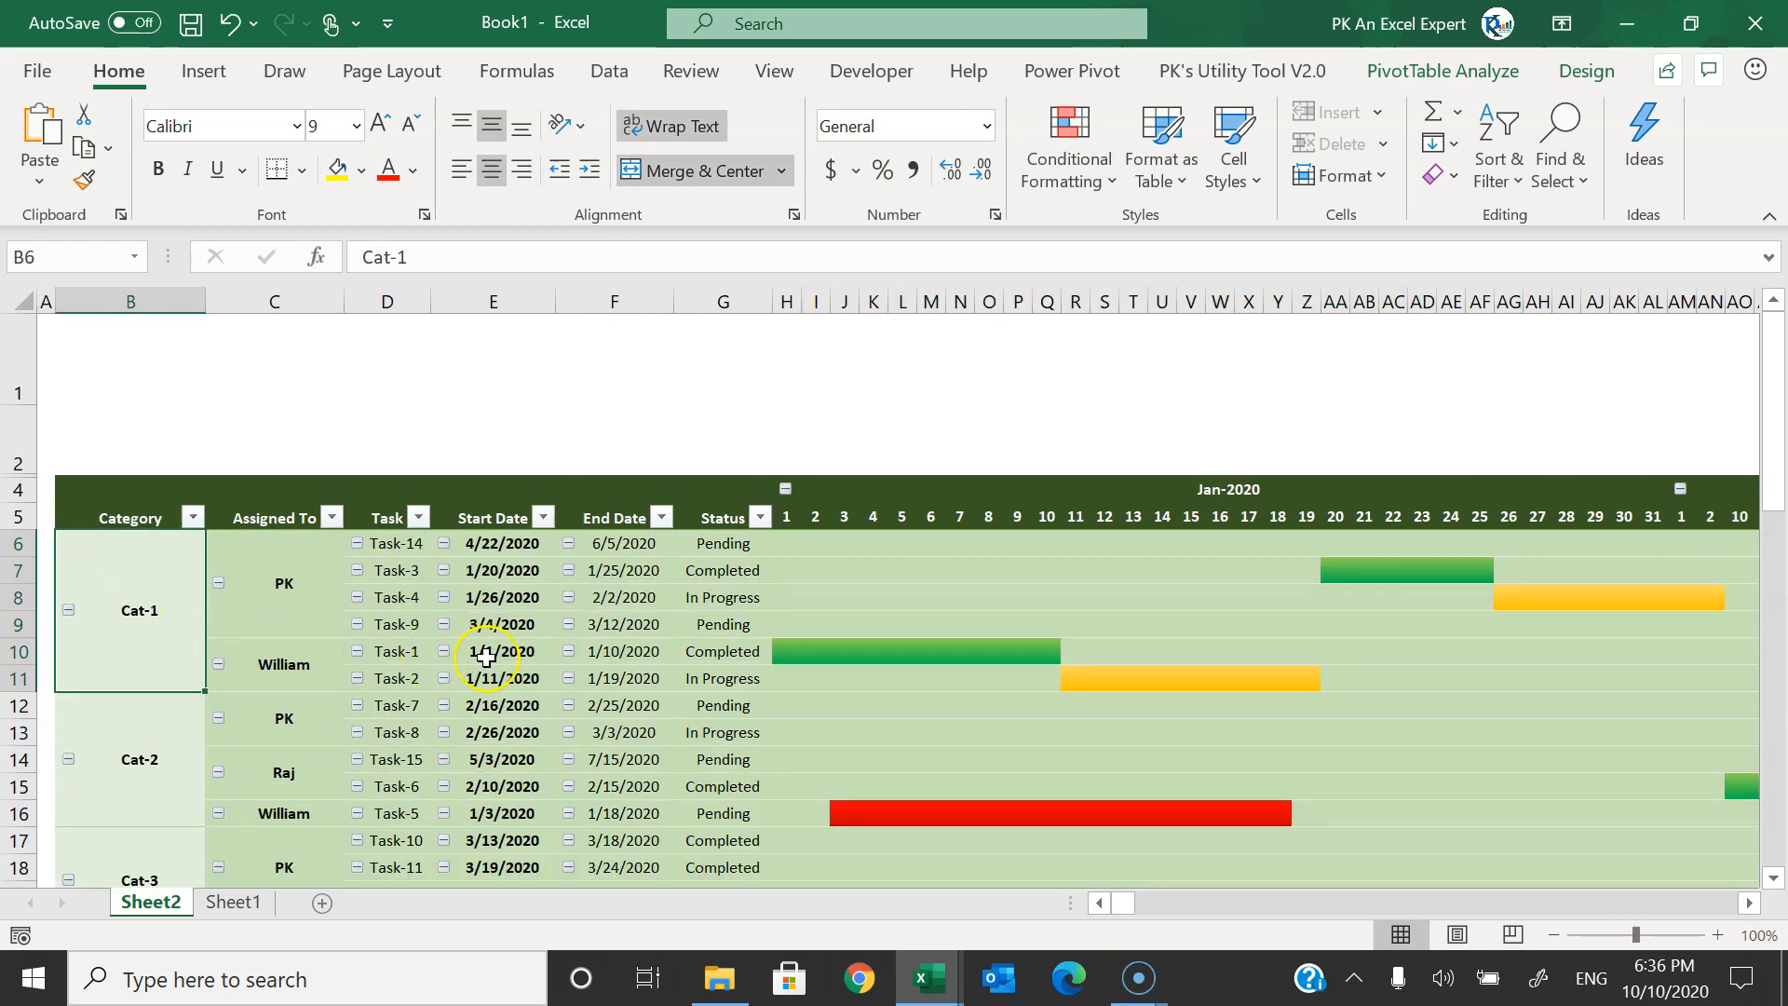
- Collapse the Cat-5 category to compare its summary bar with the Task-16 bar, and expand it again
scroll(300, 742, "down", 1)
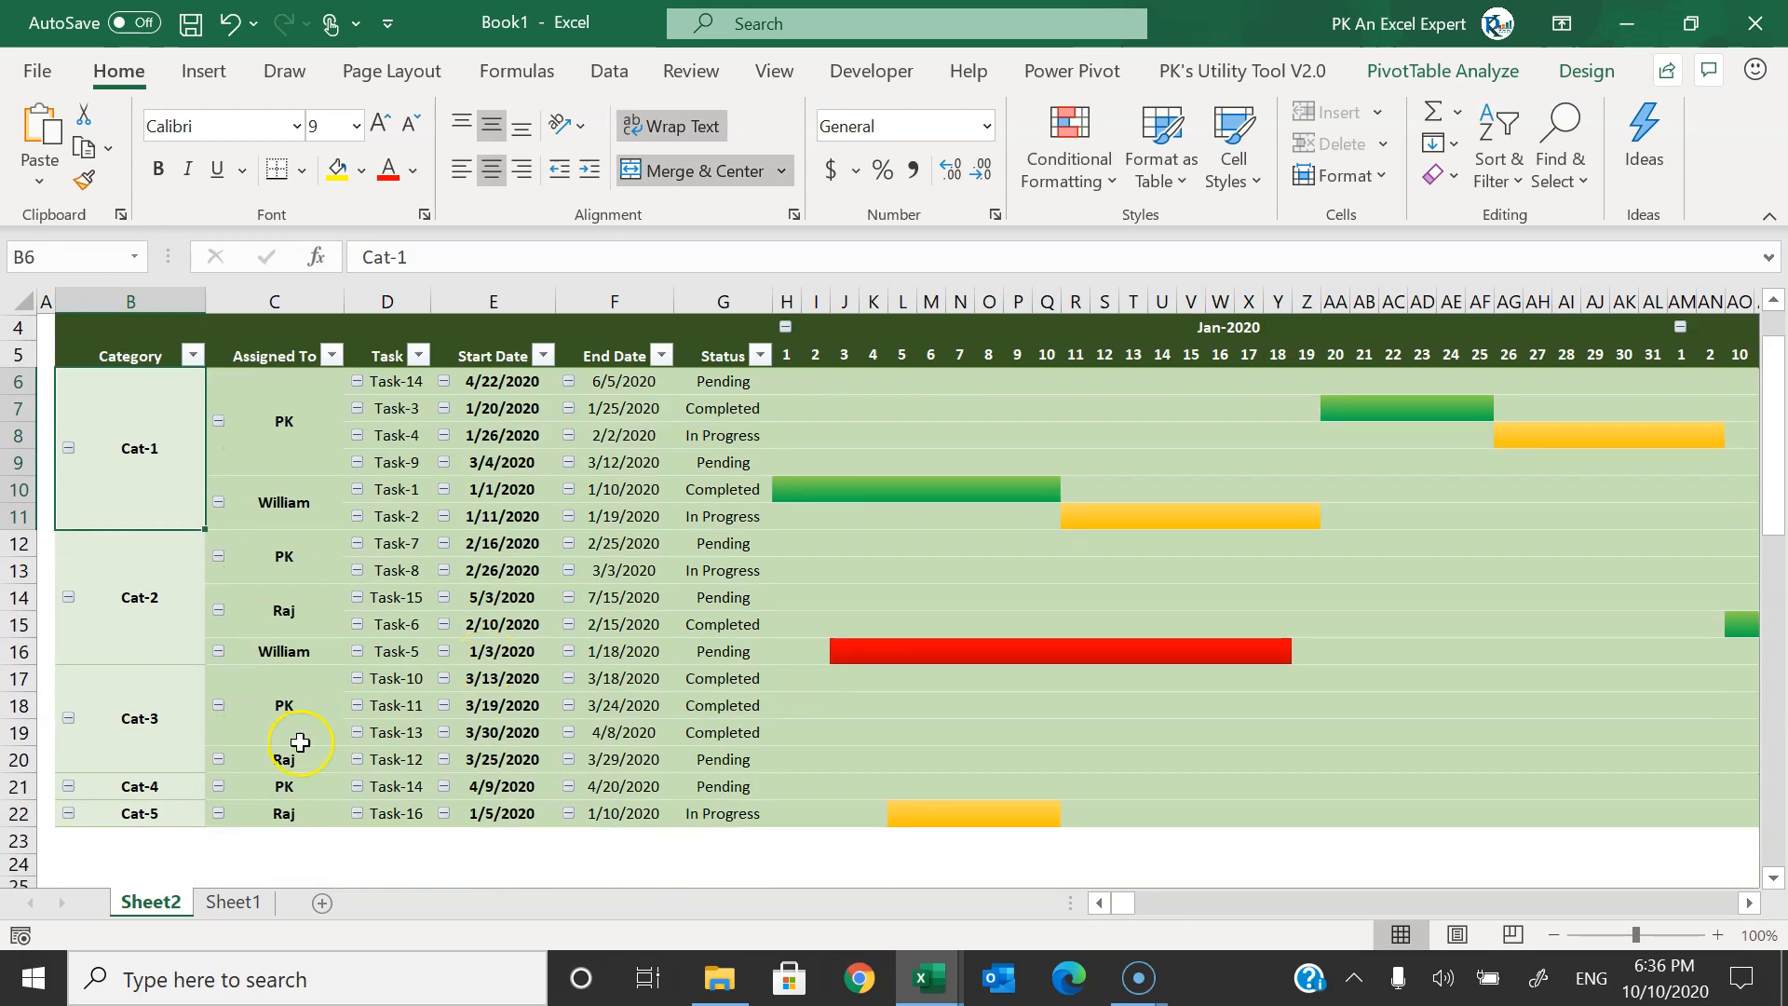
left_click(71, 814)
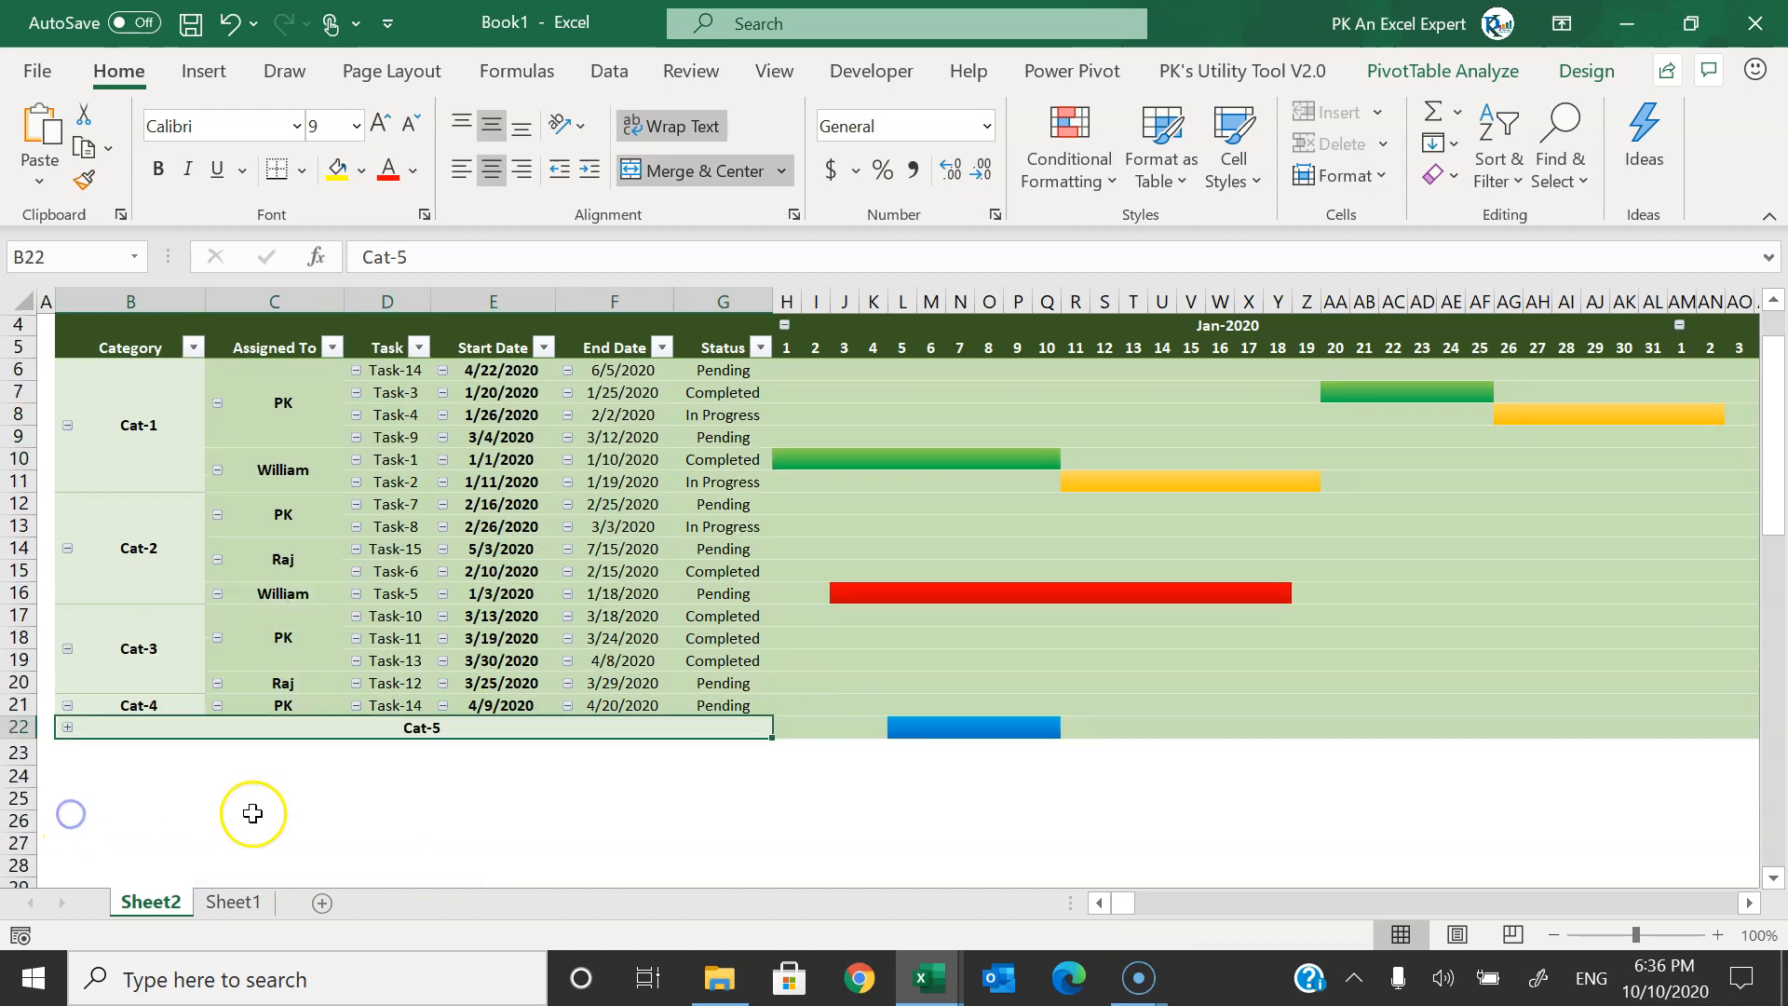
left_click_drag(919, 729, 1042, 729)
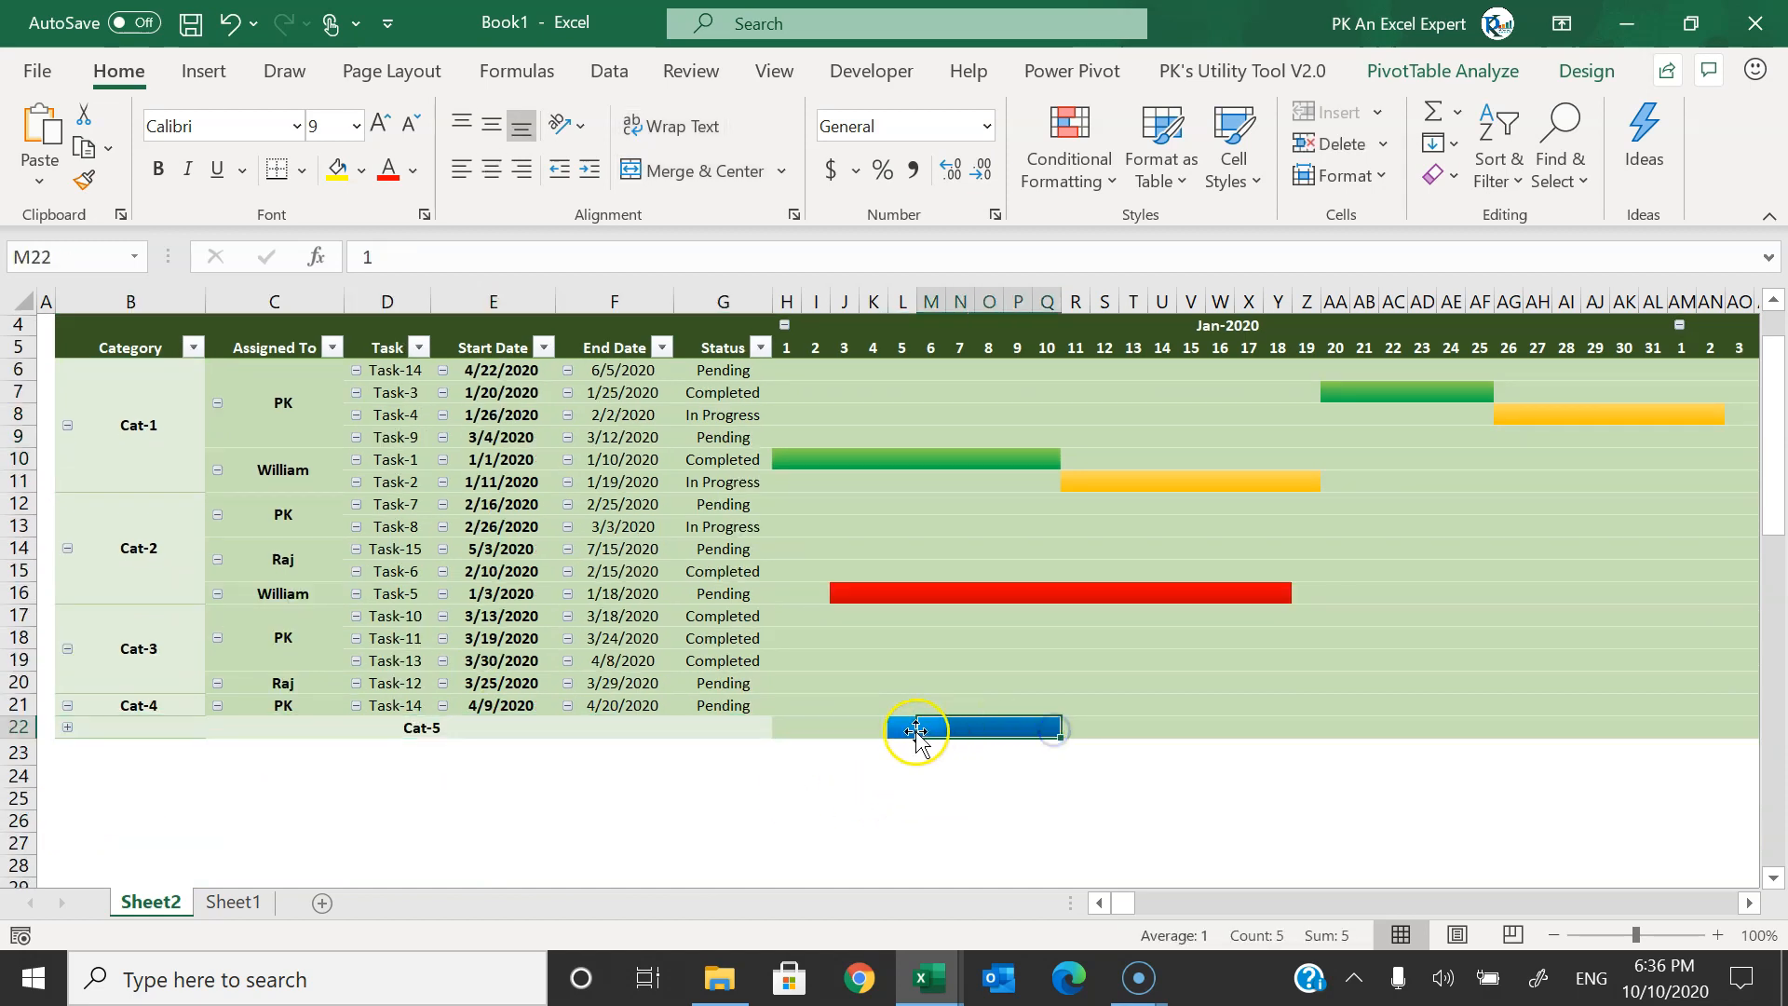
left_click(902, 732)
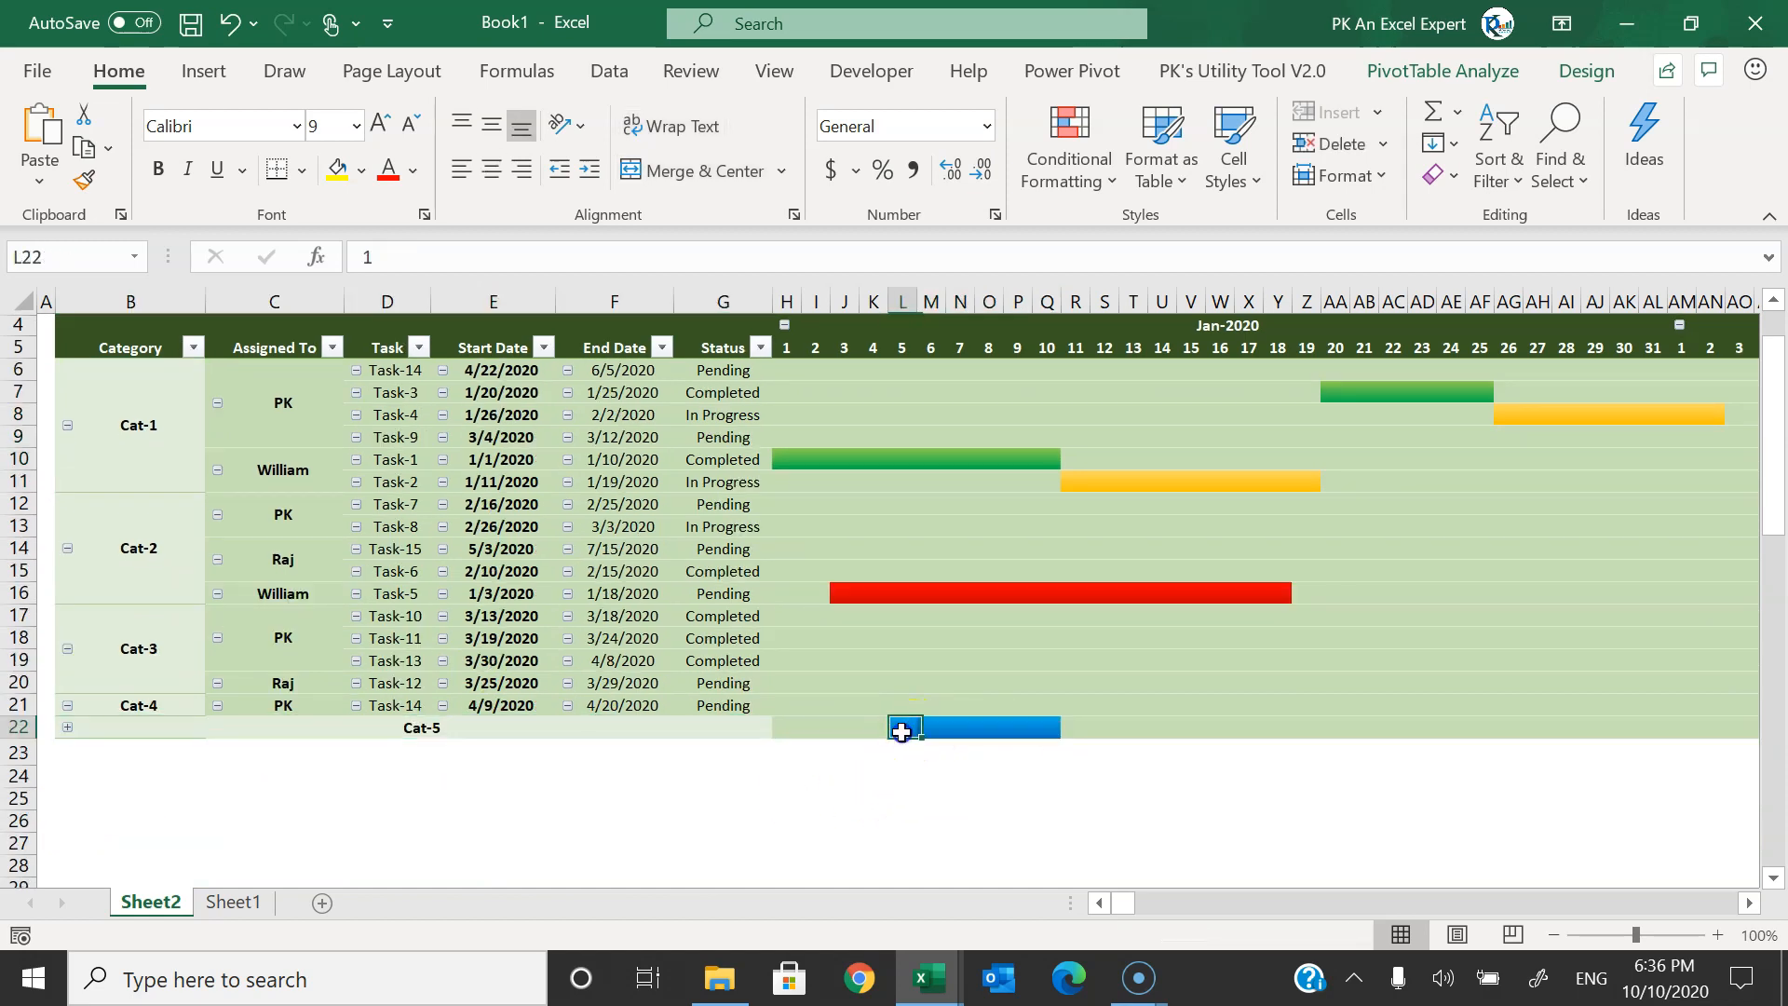
left_click(70, 726)
left_click(932, 810)
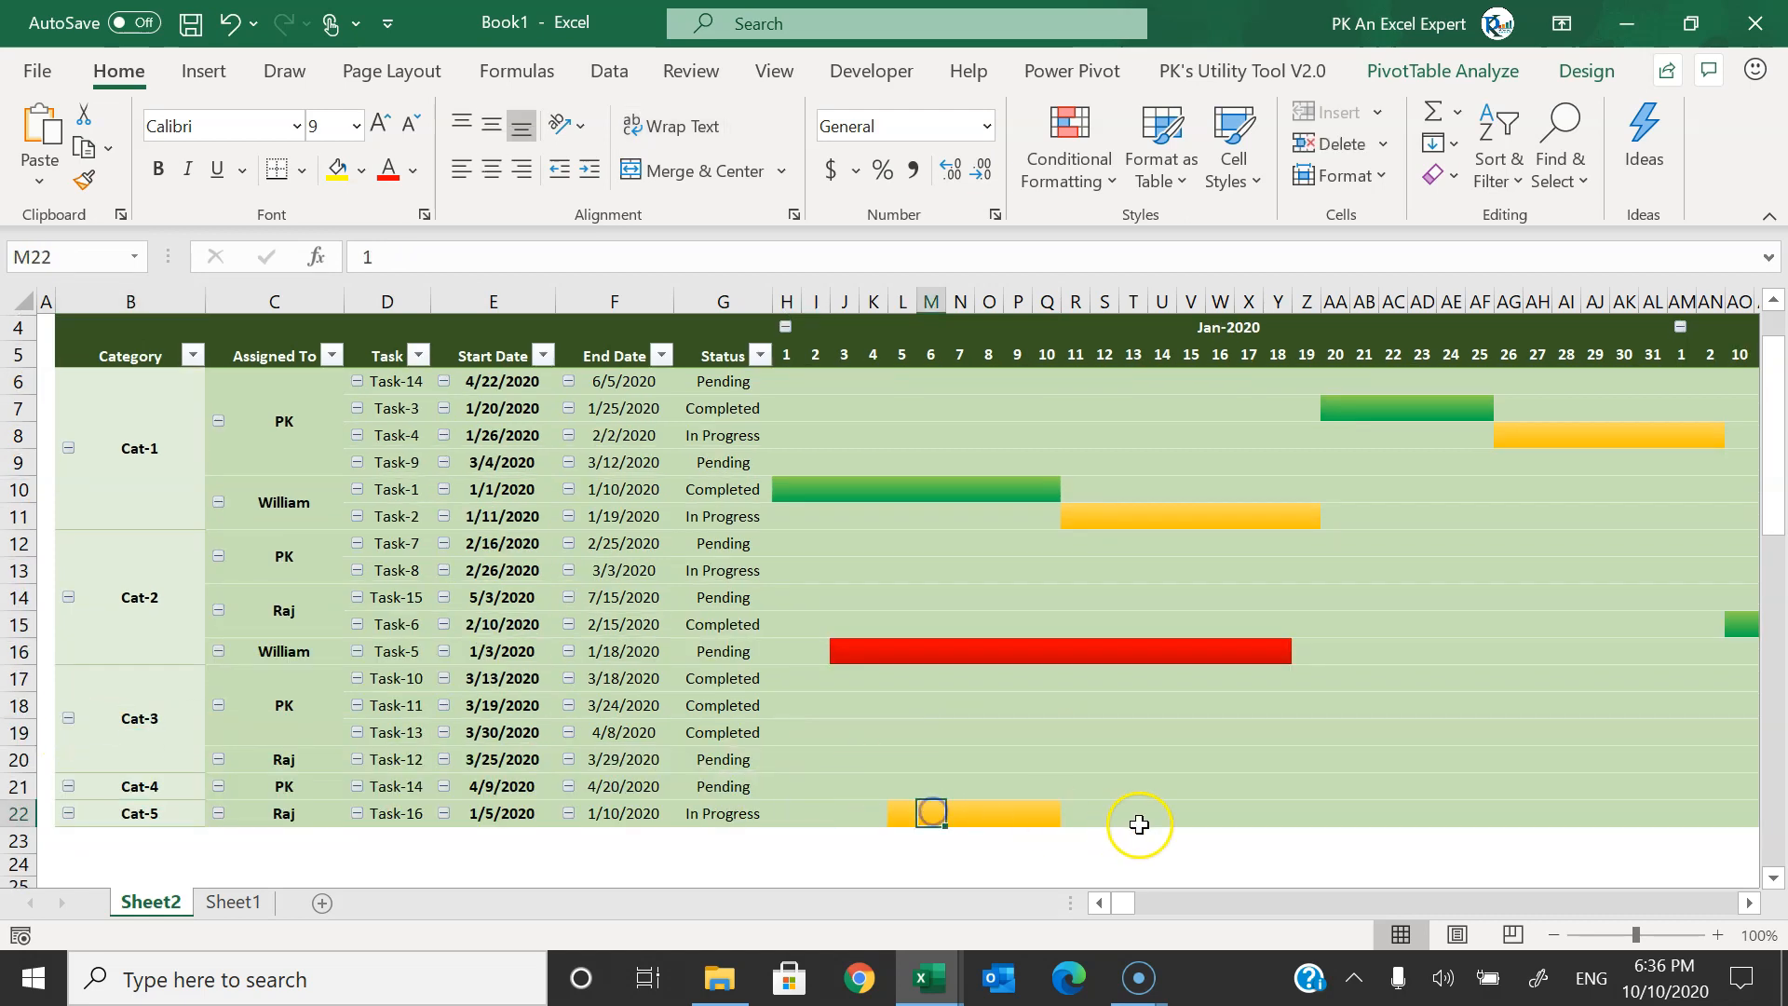
scroll(1282, 641, "up", 1)
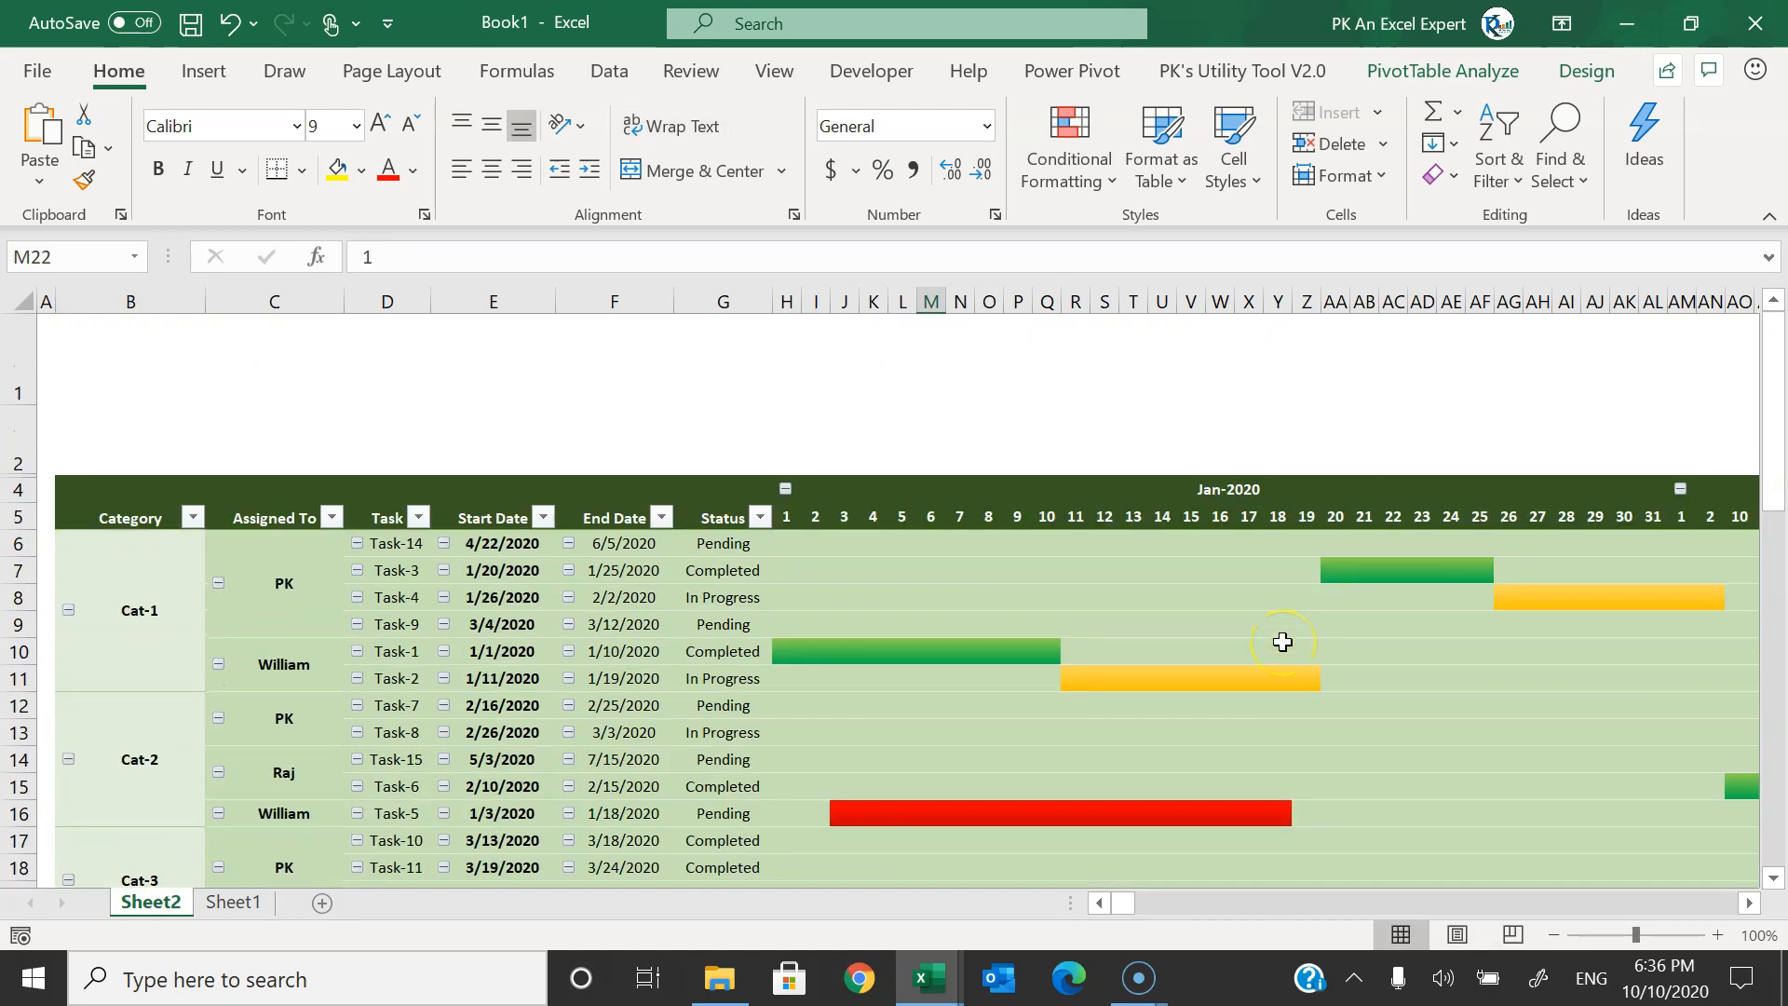
mouse_move(1282, 642)
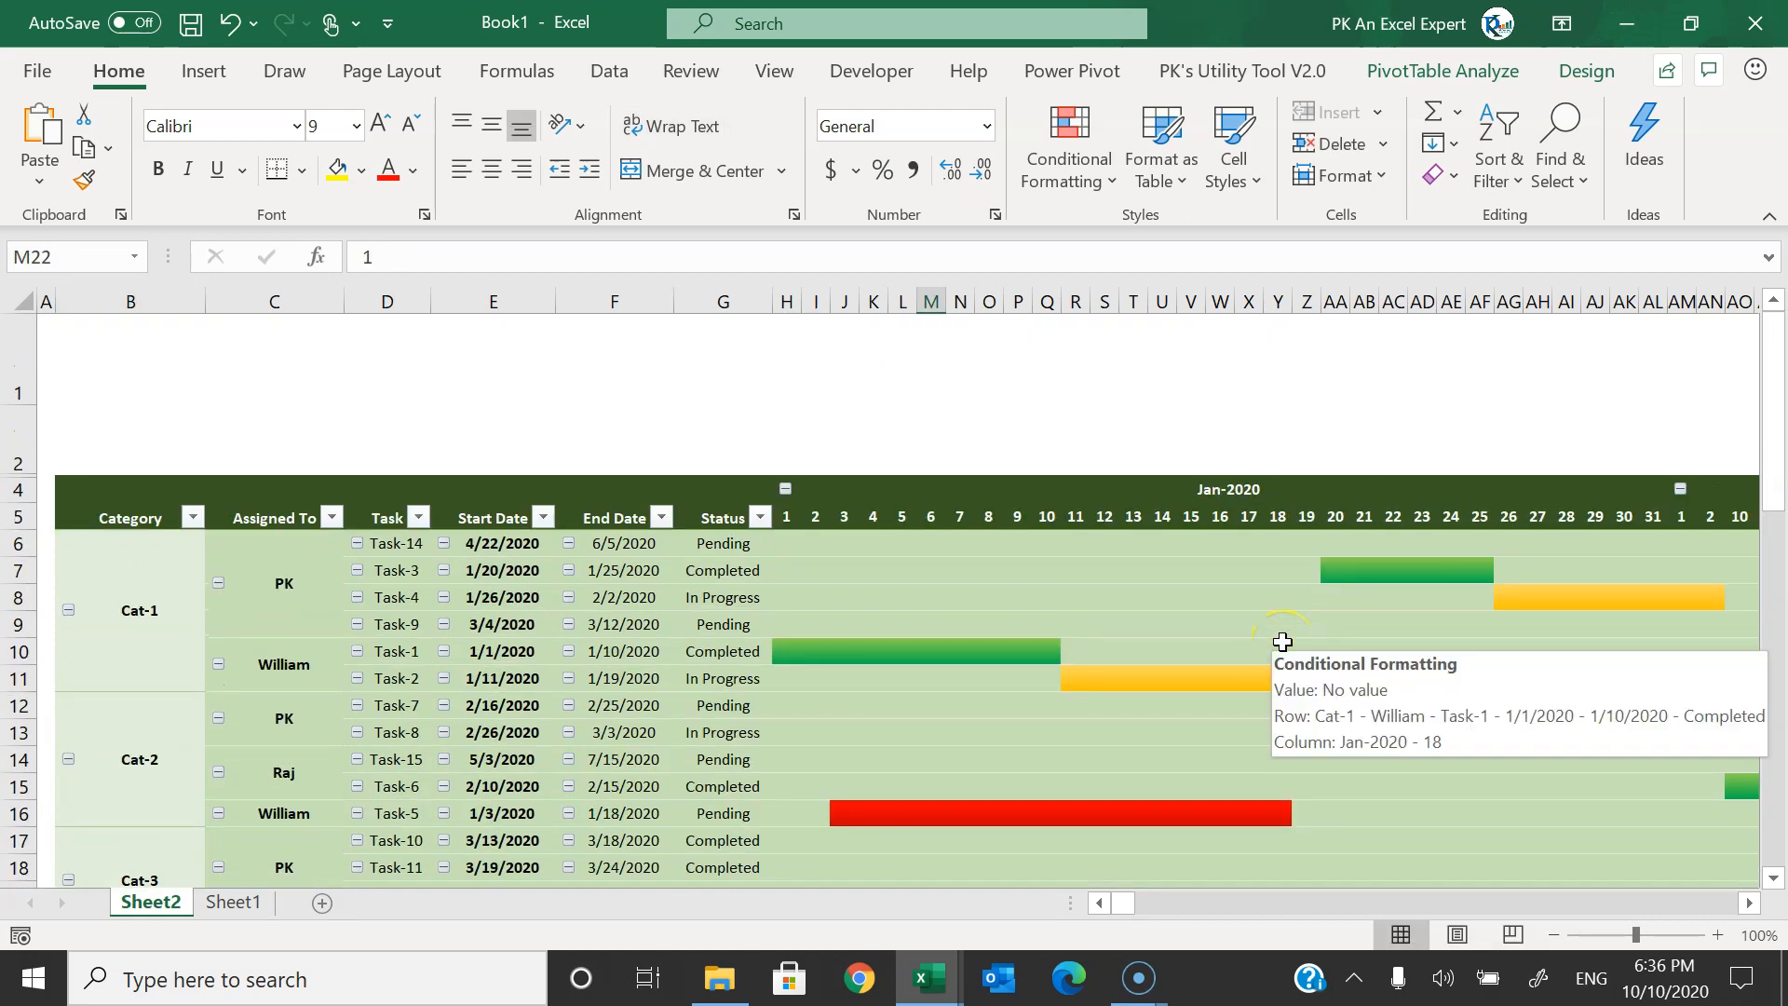
- Freeze the panes at cell H6 and scroll the sheet both ways to check the locked rows and columns
left_click(485, 365)
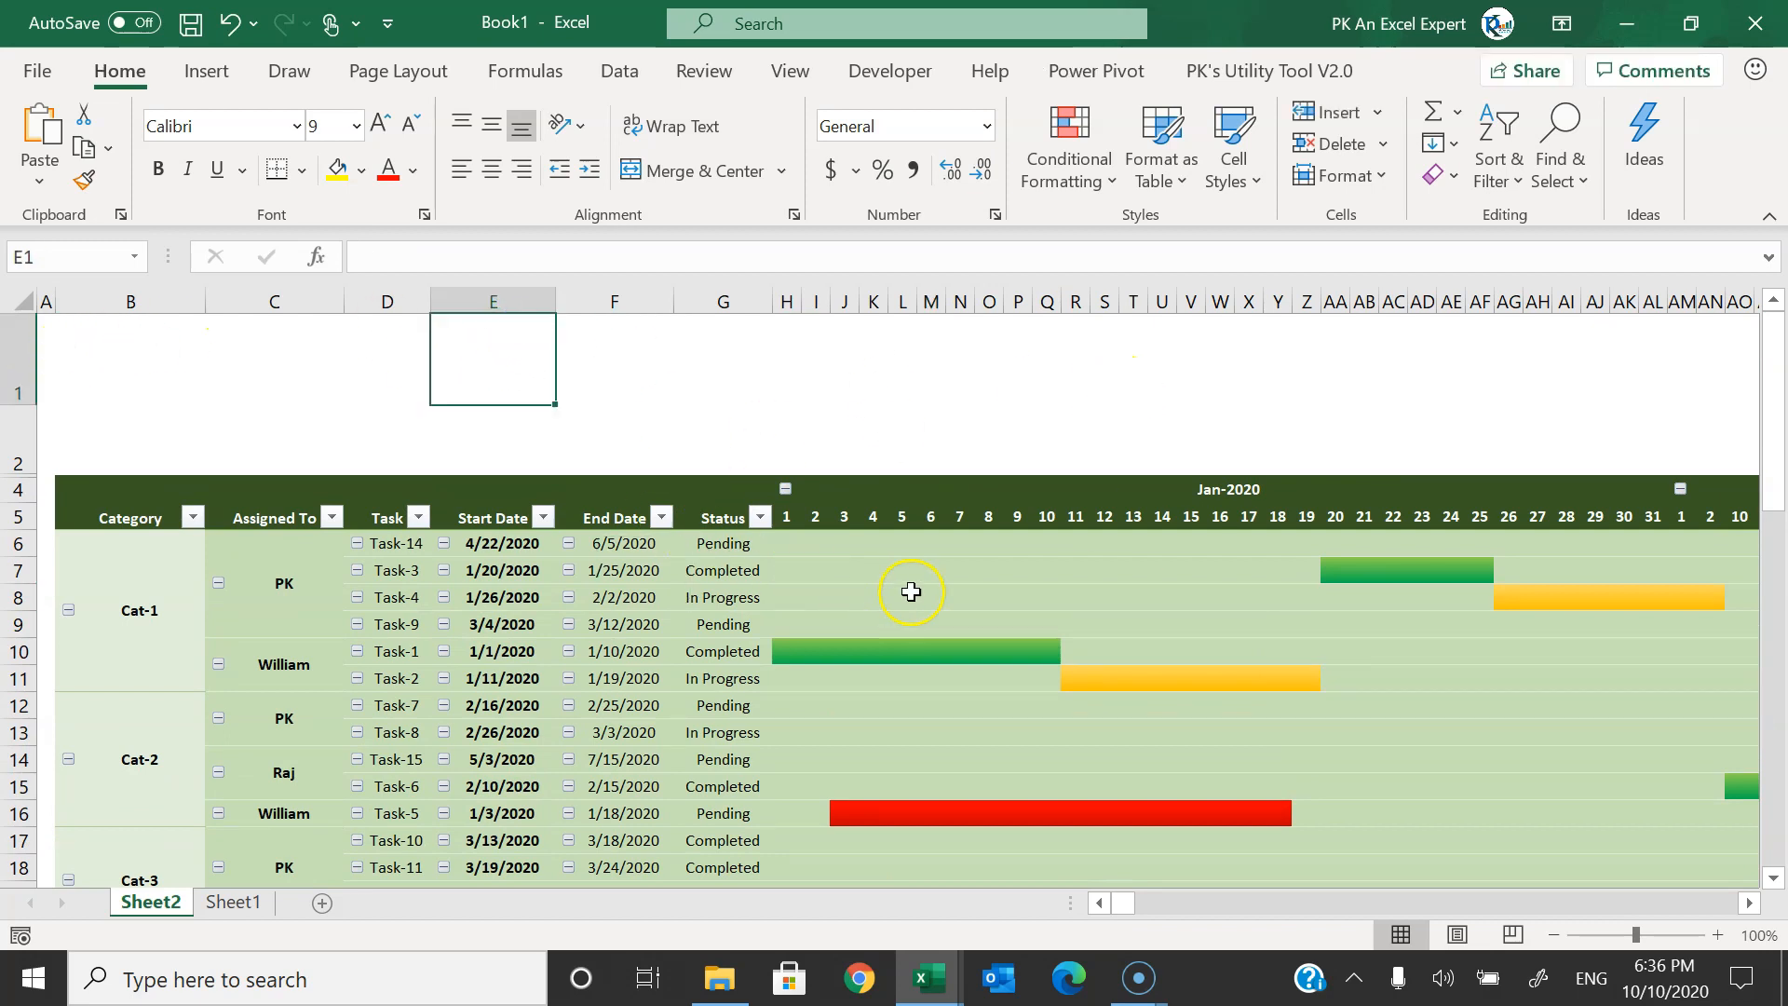
left_click(794, 542)
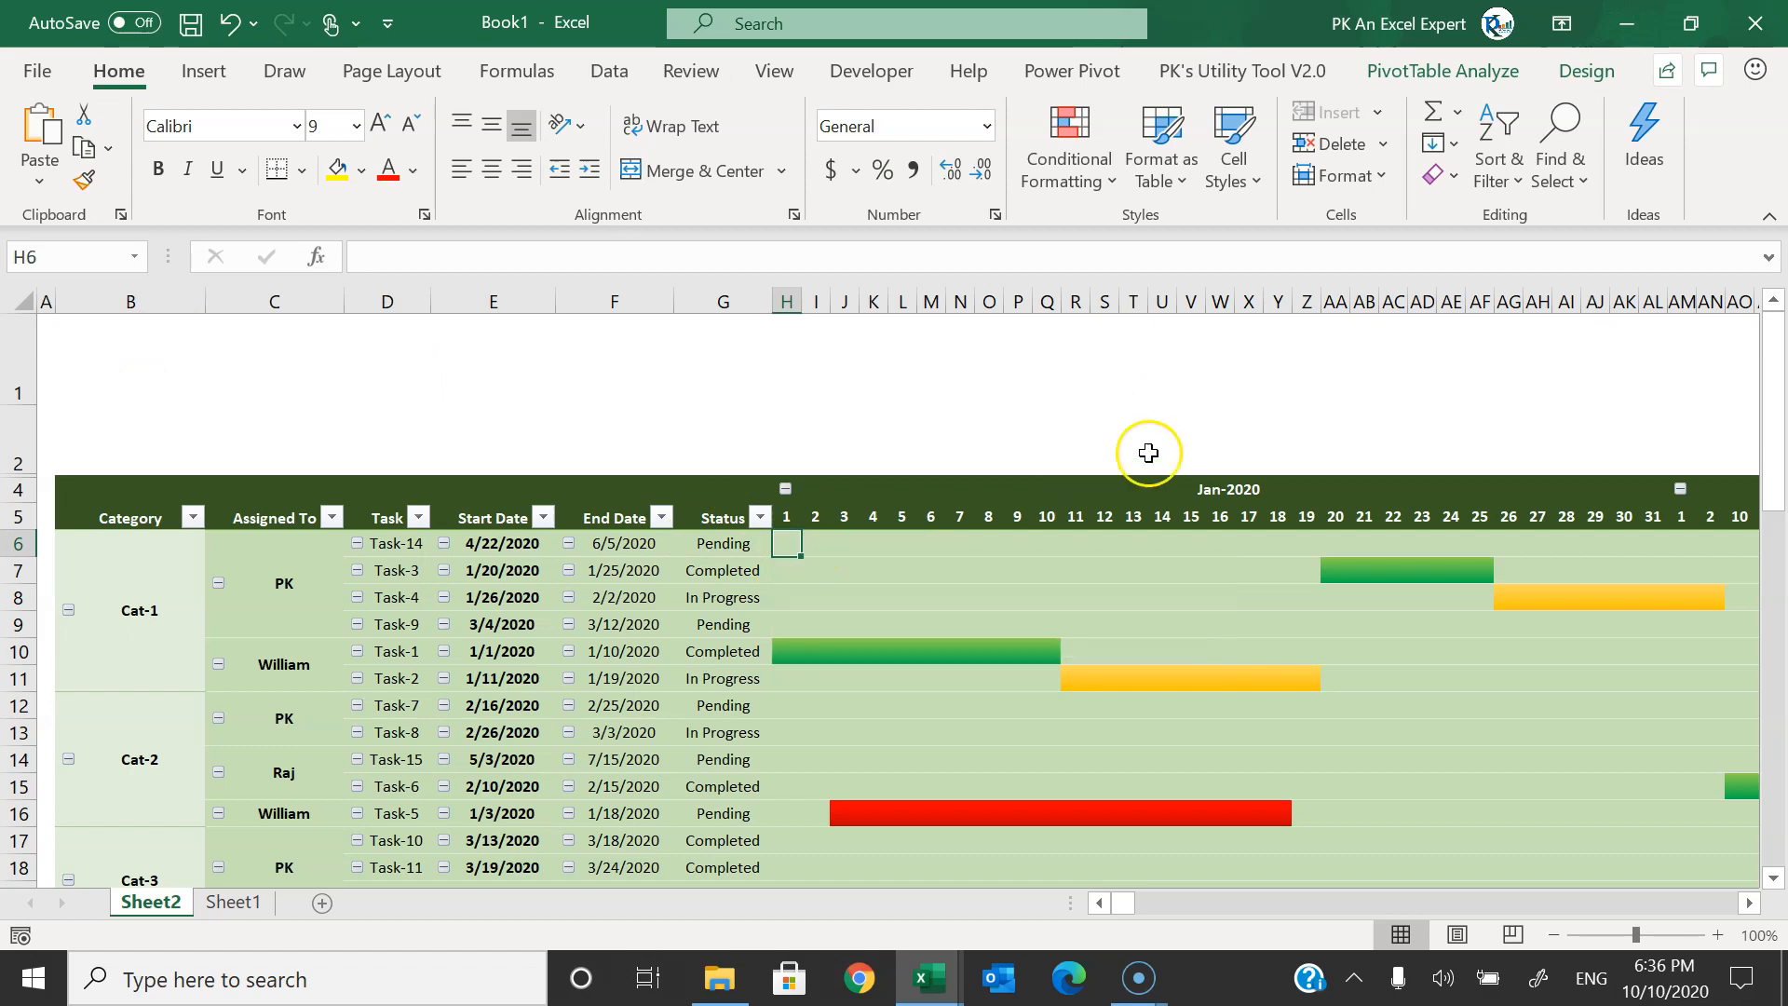
left_click(774, 71)
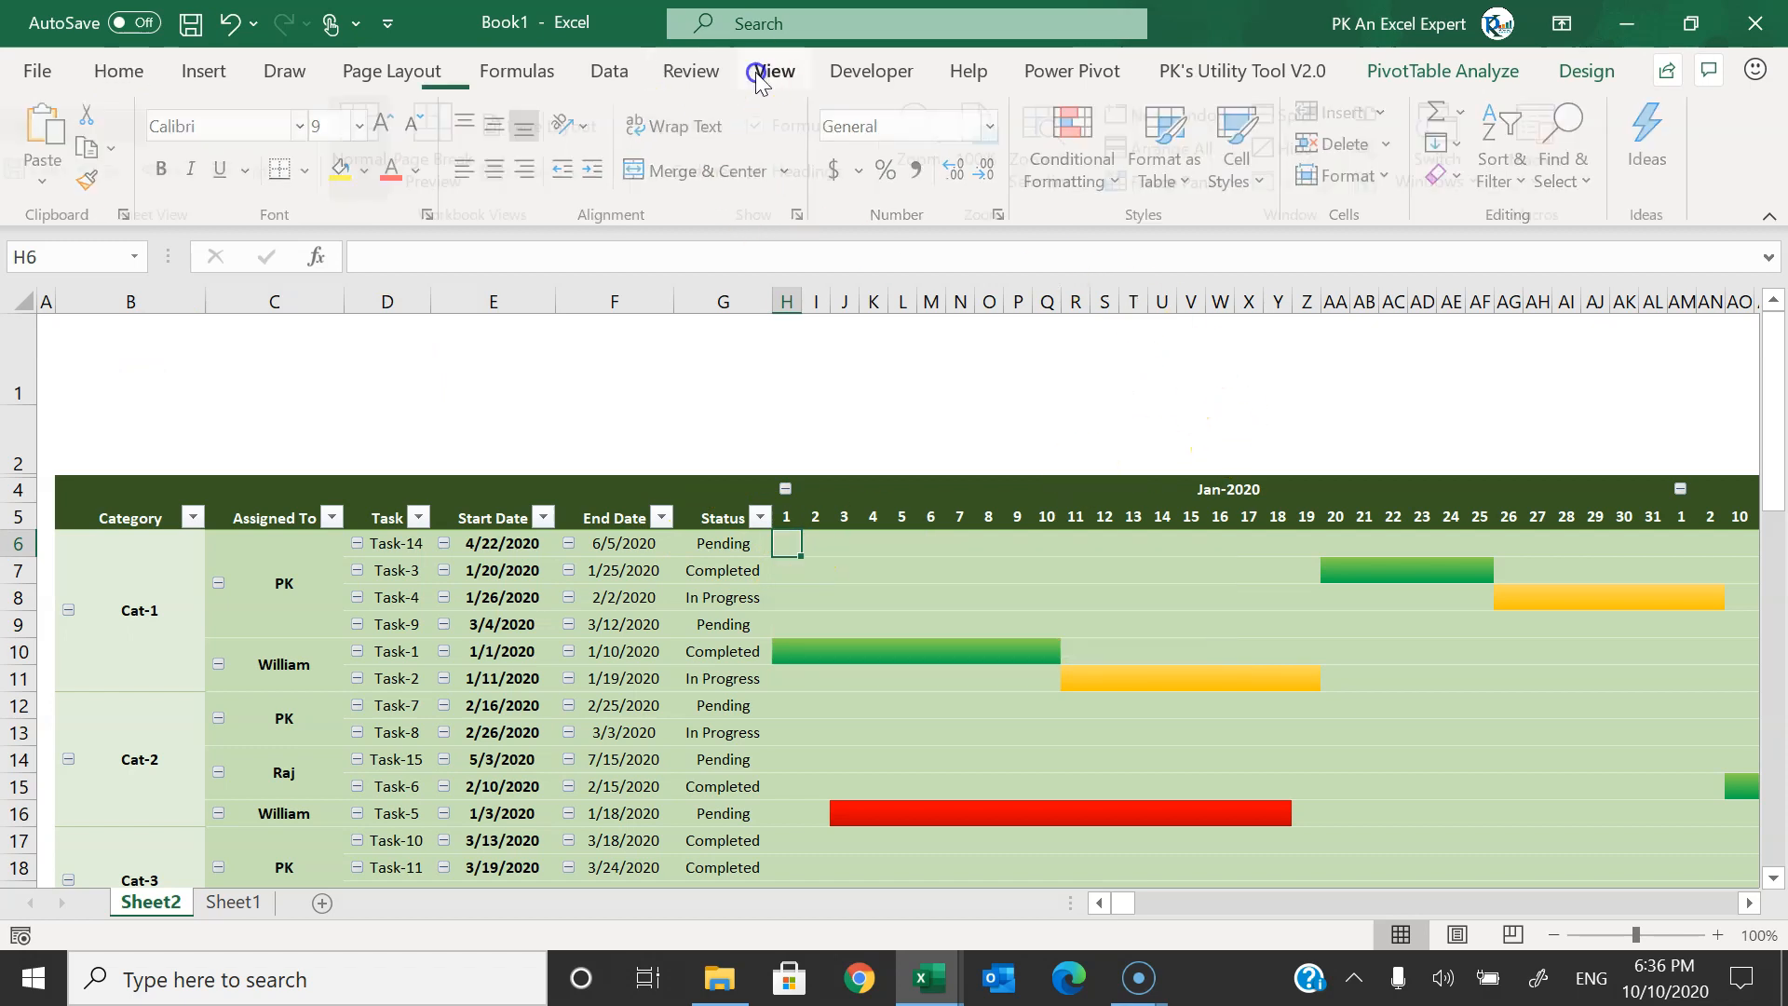
left_click(1244, 183)
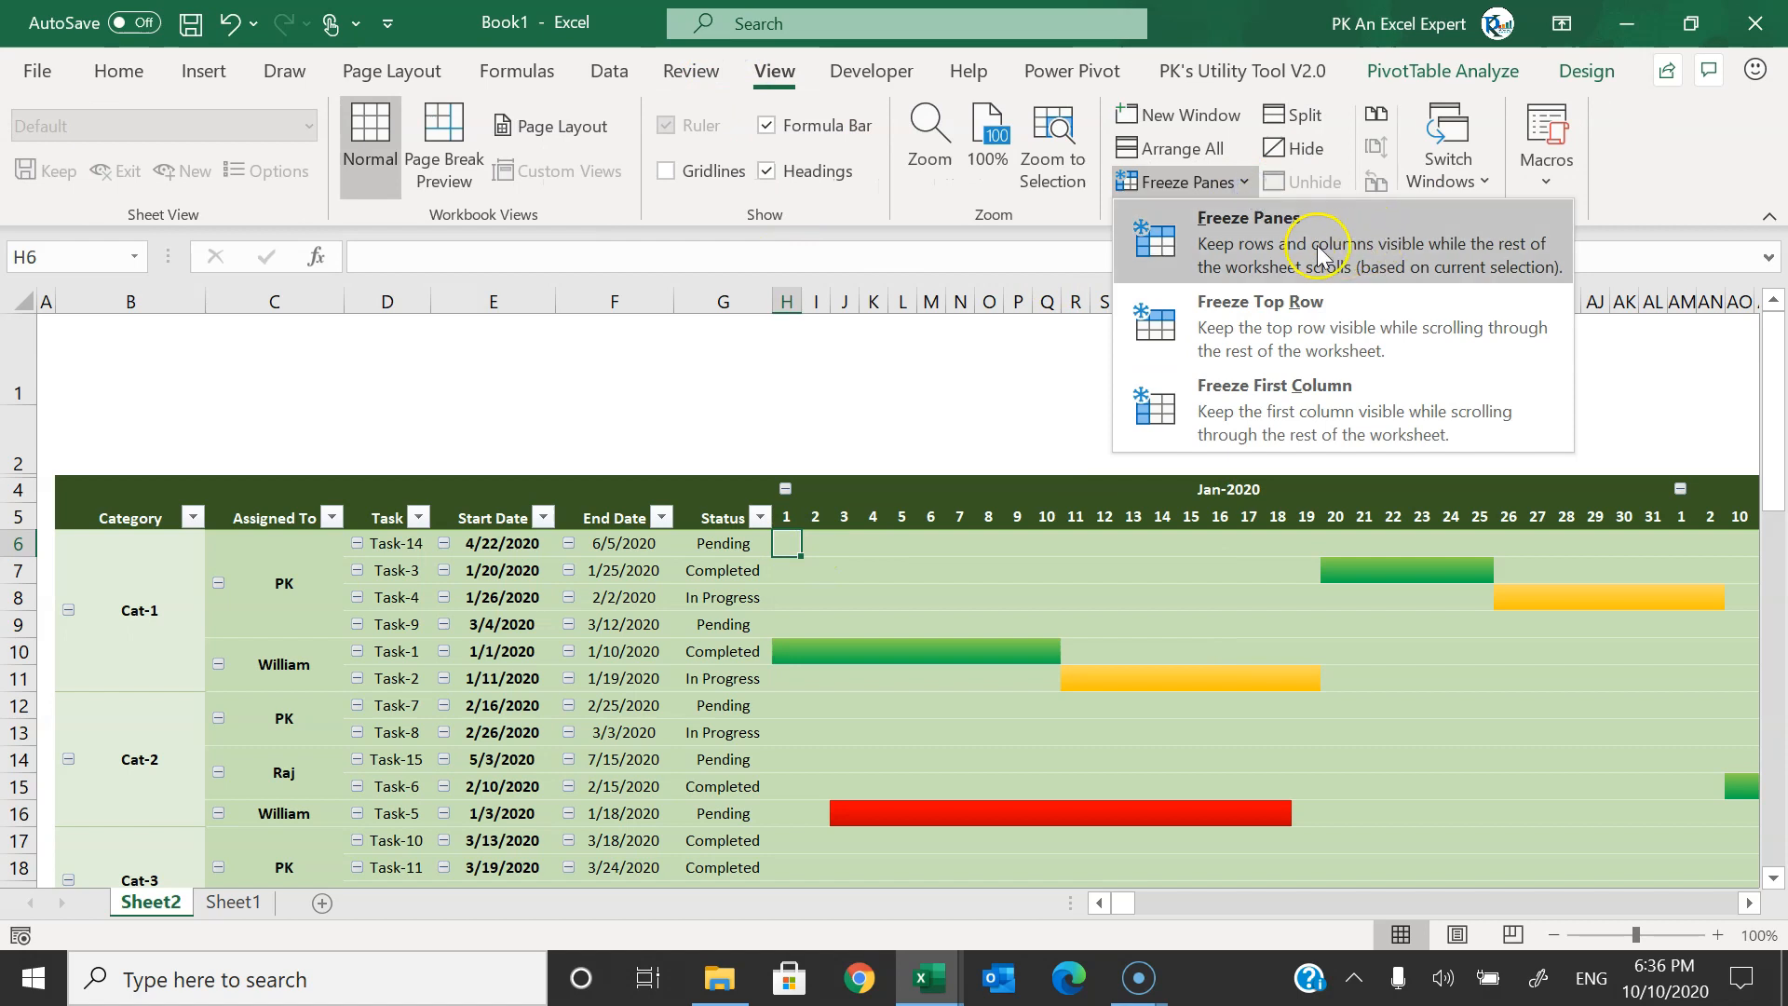
left_click(1290, 251)
scroll(989, 600, "down", 4)
scroll(989, 600, "up", 4)
mouse_move(1128, 917)
left_mouse_down()
mouse_move(1161, 910)
mouse_move(1100, 903)
left_mouse_up()
left_click(960, 438)
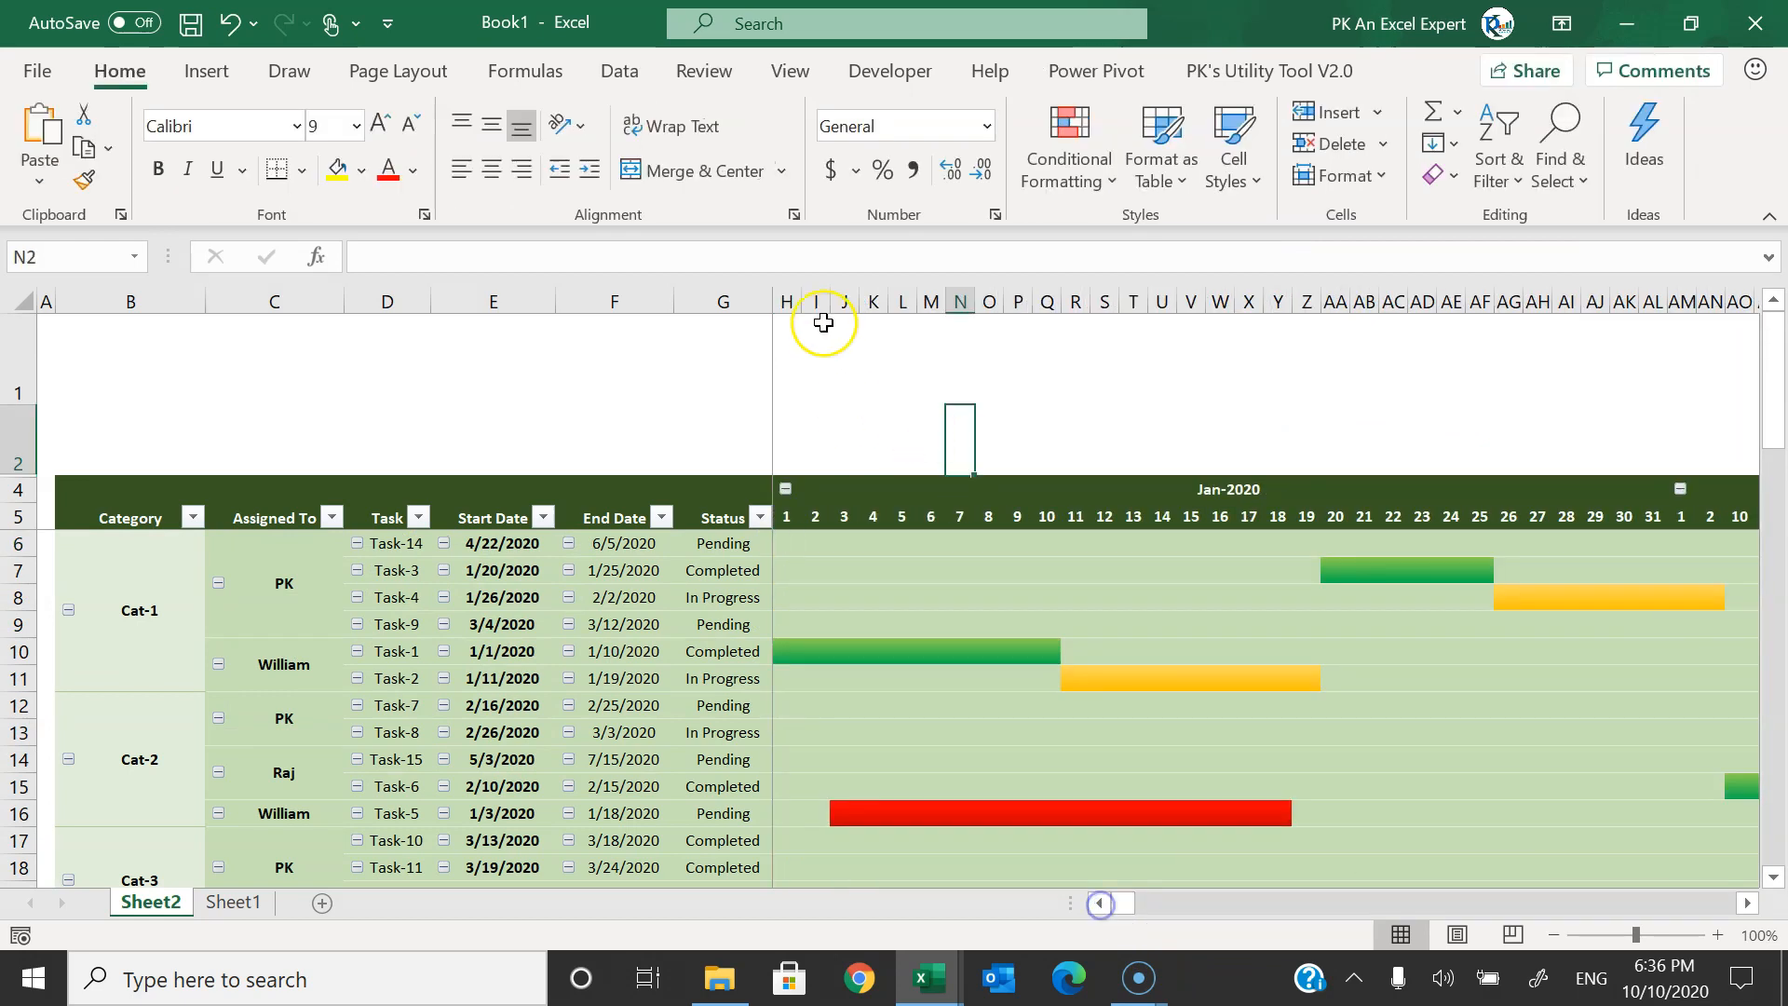
- Hide the row and column headings of the Gantt chart sheet
left_click(789, 71)
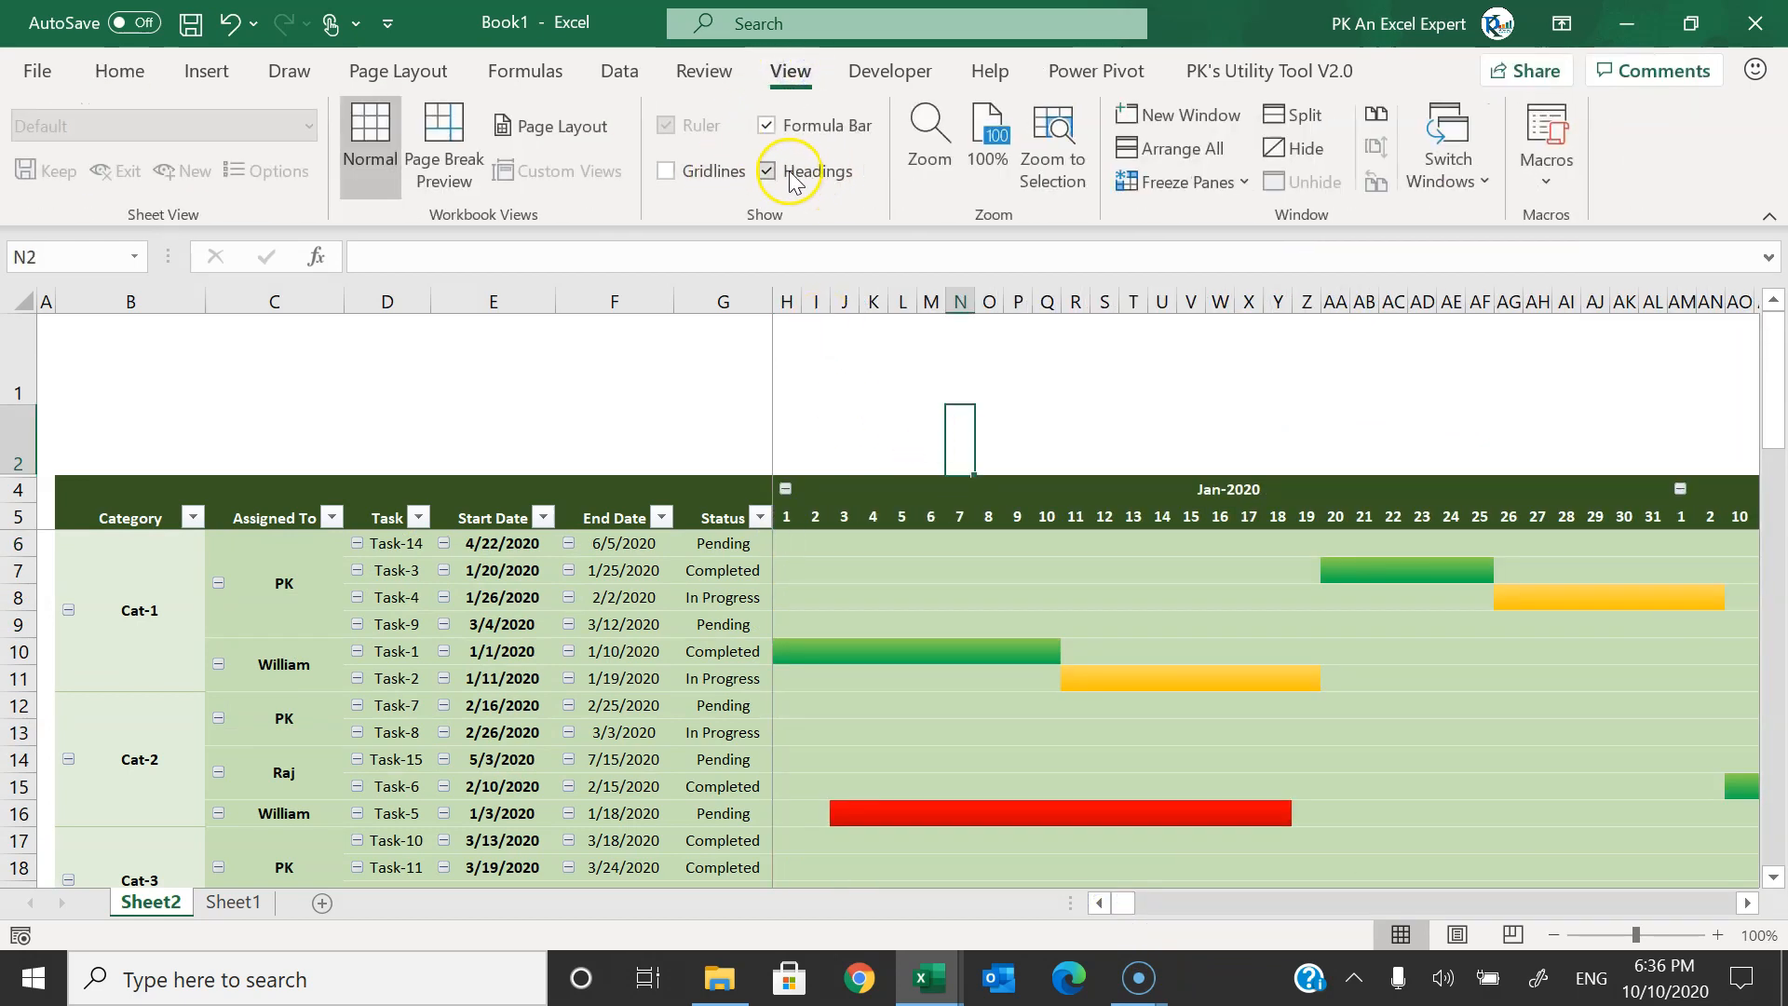
left_click(792, 172)
left_click(861, 409)
scroll(1122, 589, "down", 3)
scroll(1123, 590, "up", 3)
left_click(119, 71)
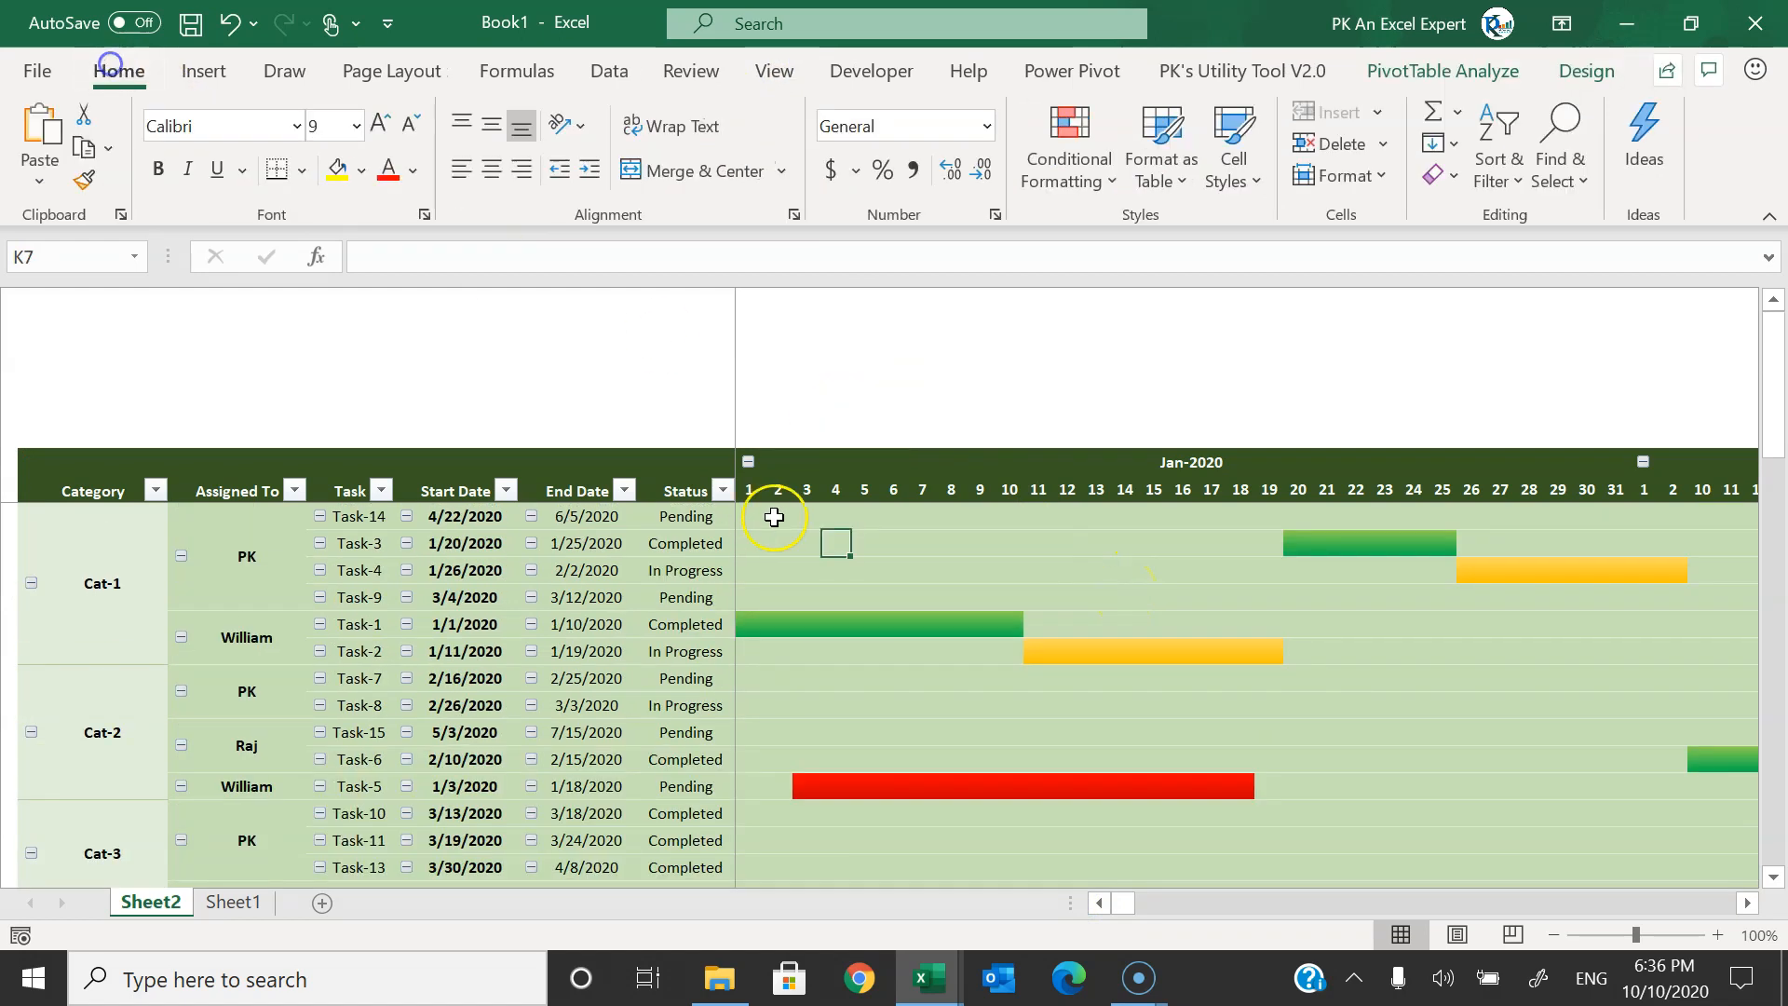
left_click(689, 485)
- Insert slicers for the Assigned To, Category and Status fields of the PivotTable
left_click(838, 518)
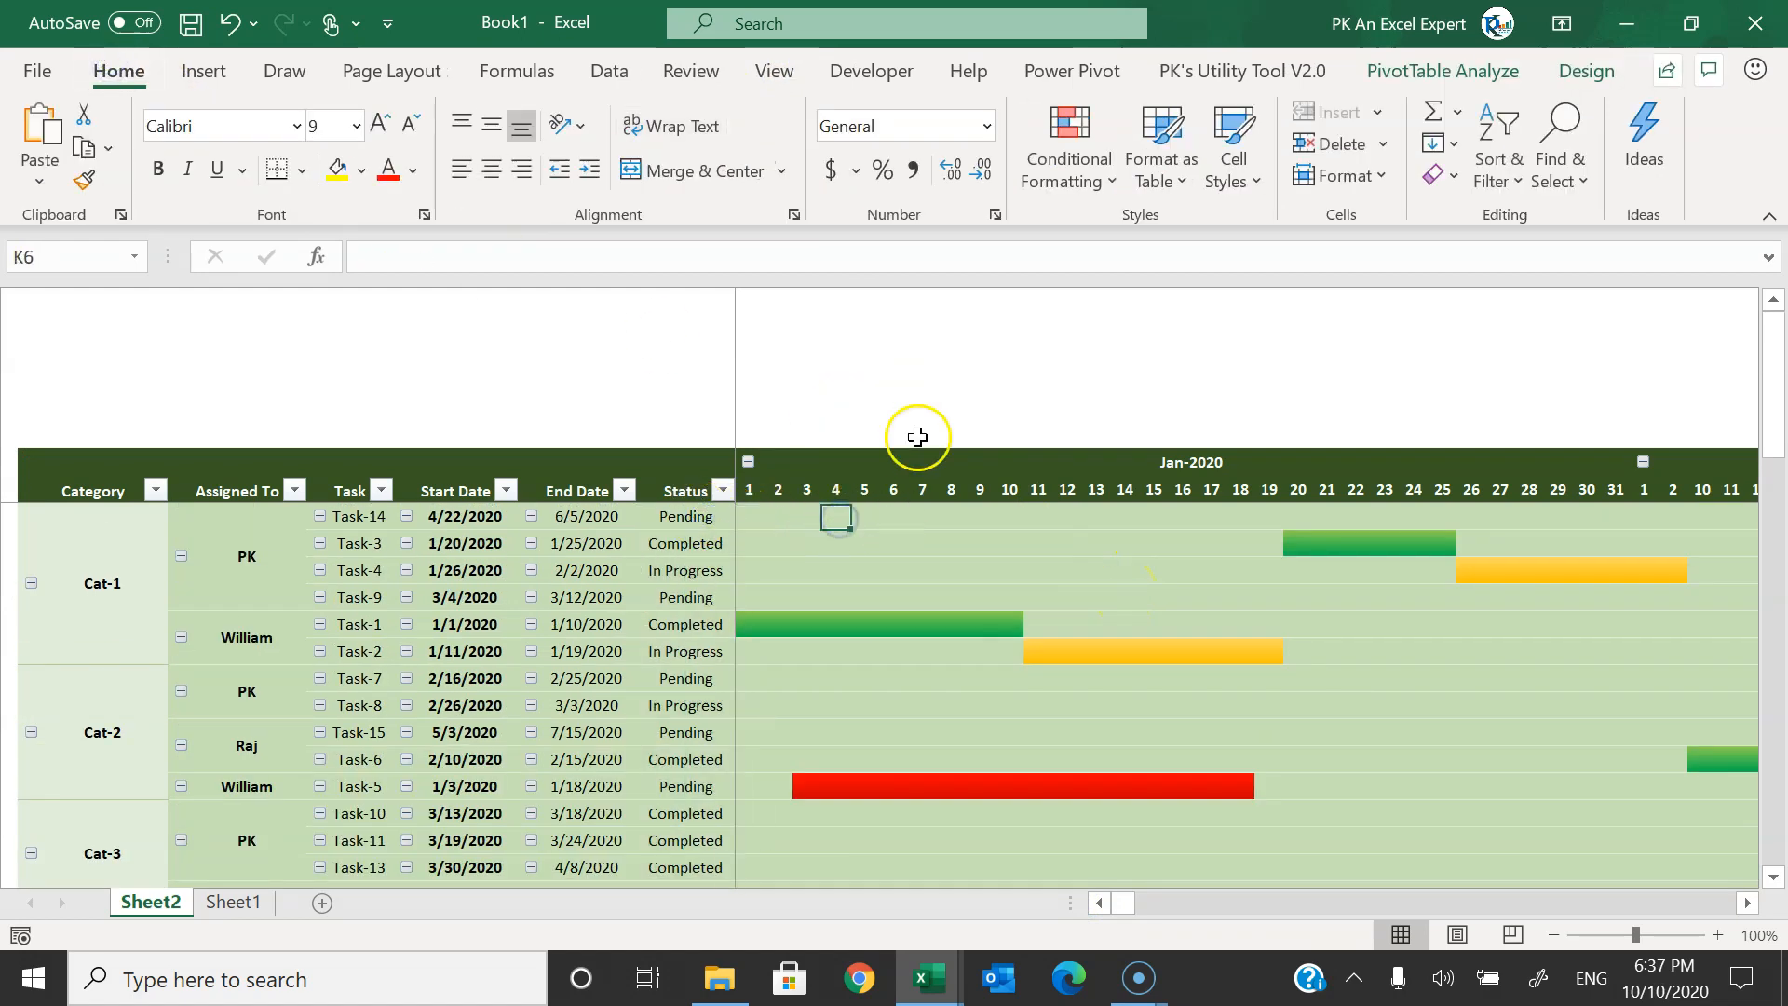
left_click(1490, 73)
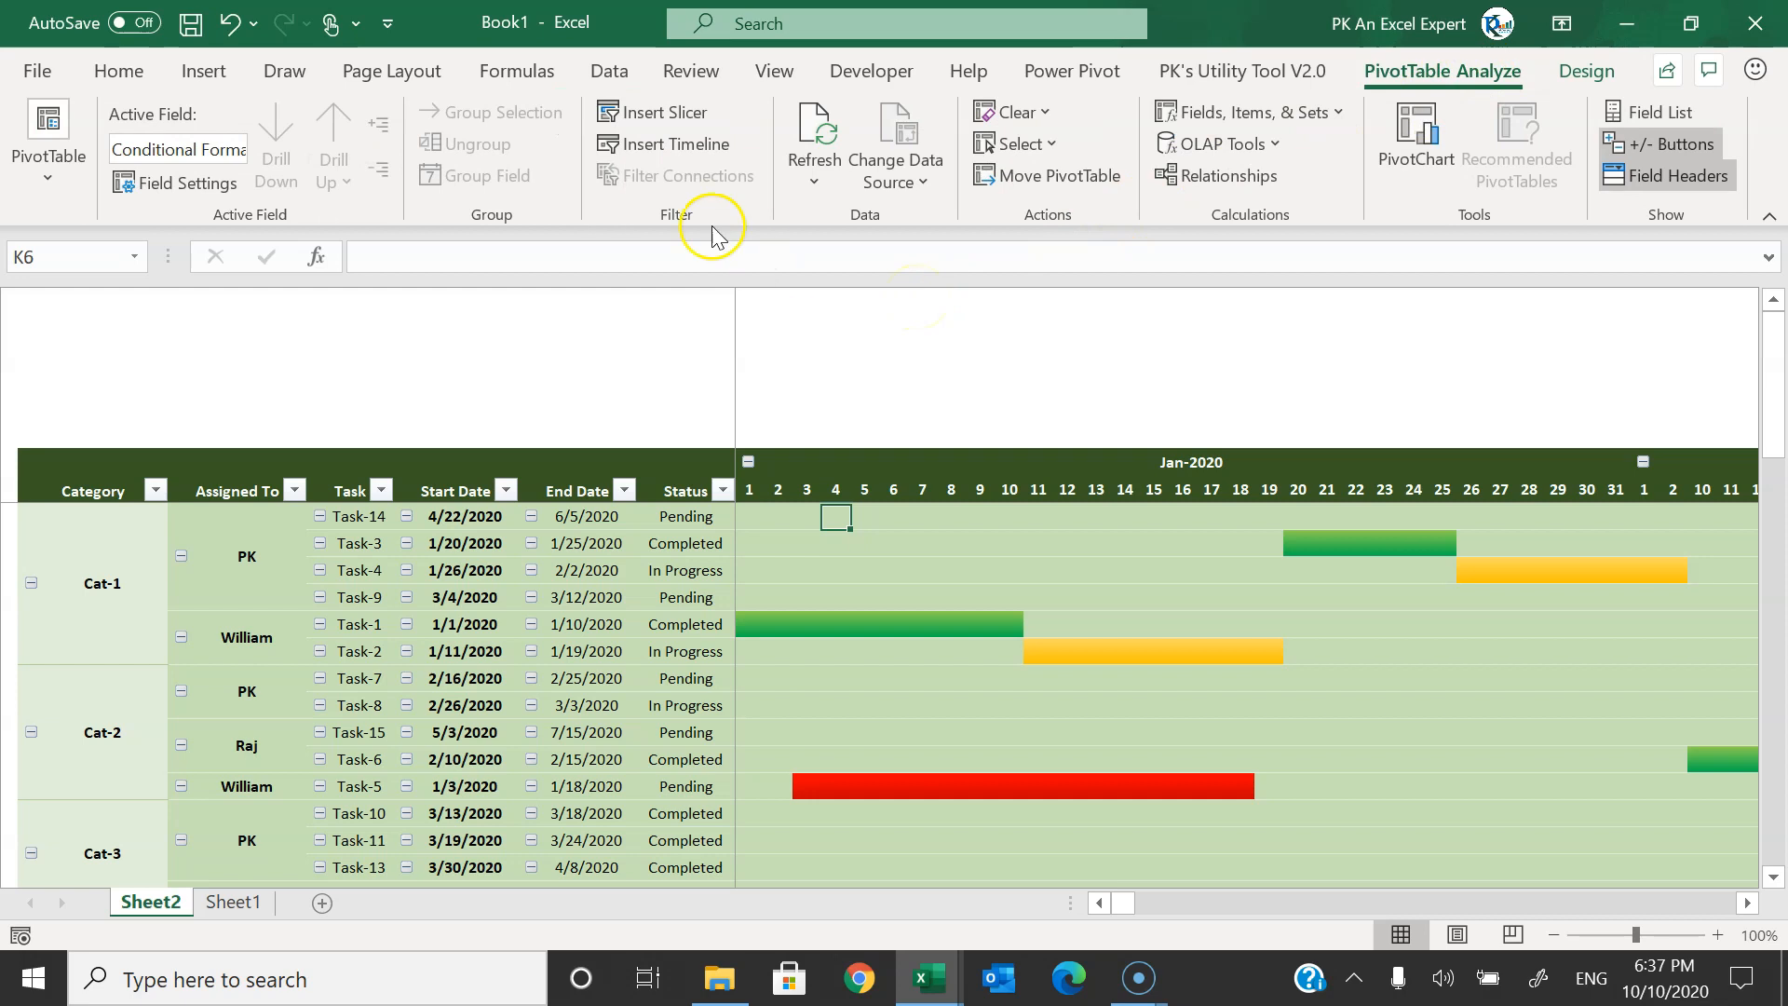
left_click(657, 117)
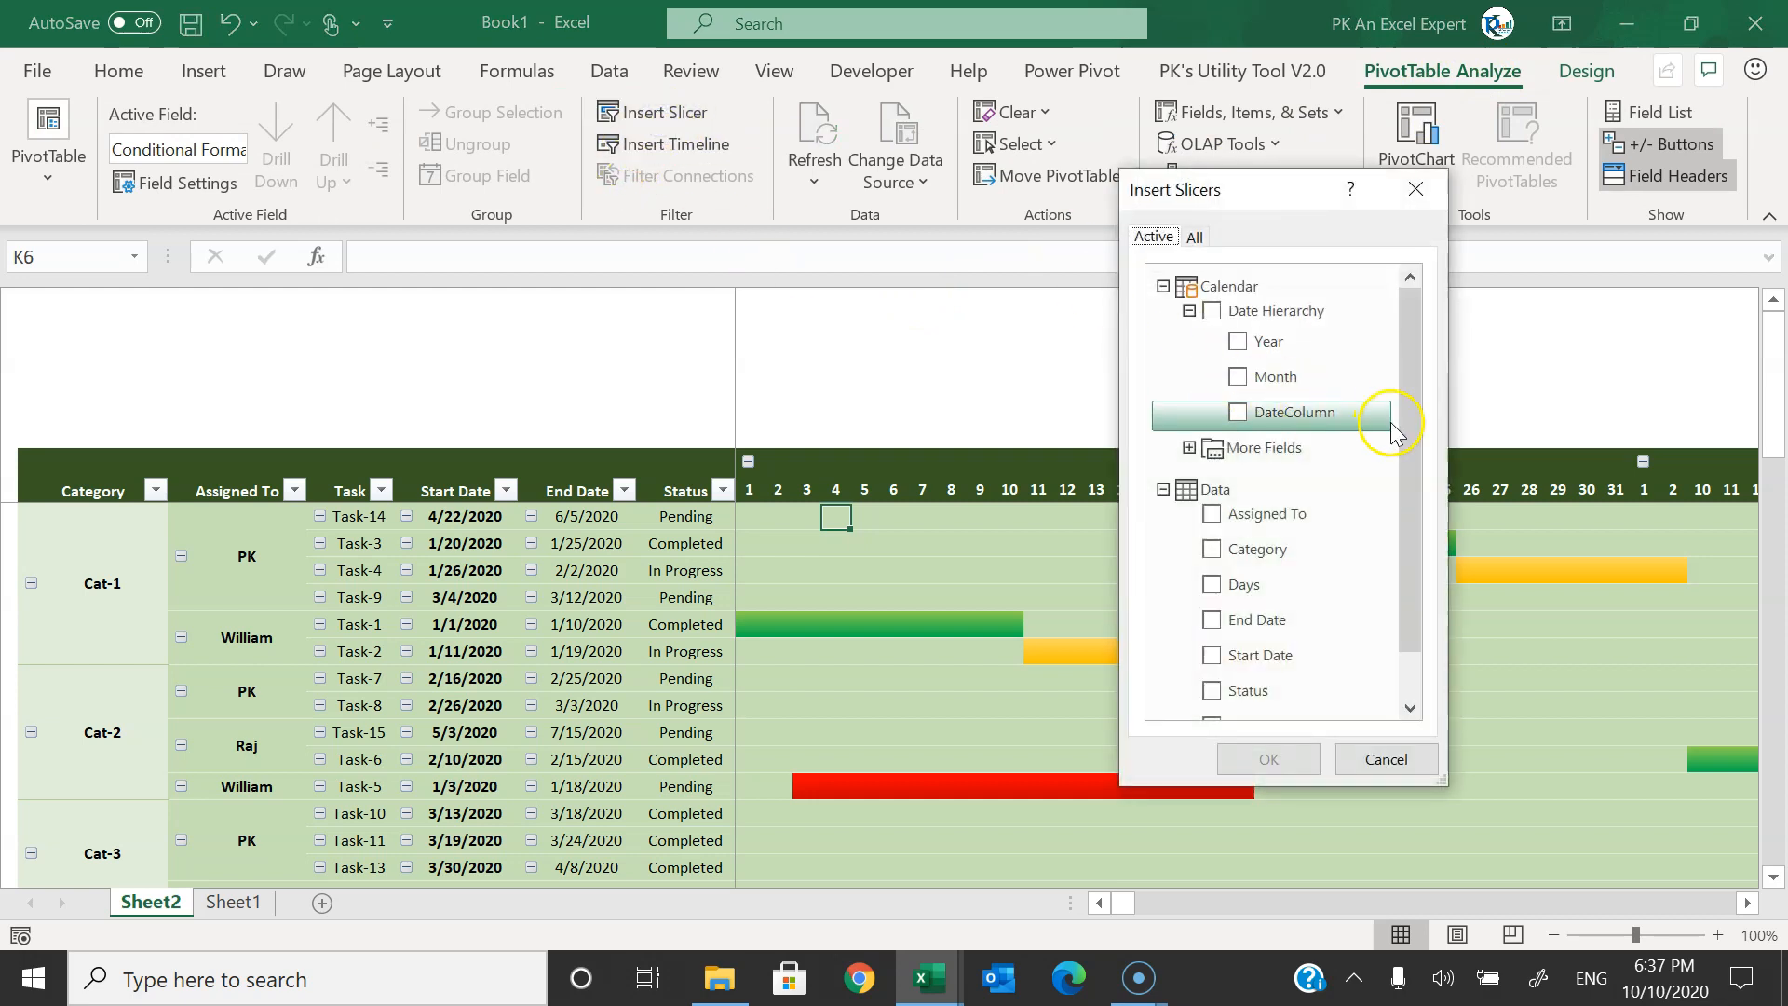
left_click_drag(1418, 375, 1412, 447)
left_click(1211, 459)
left_click(1213, 498)
left_click(1212, 636)
left_click(1268, 759)
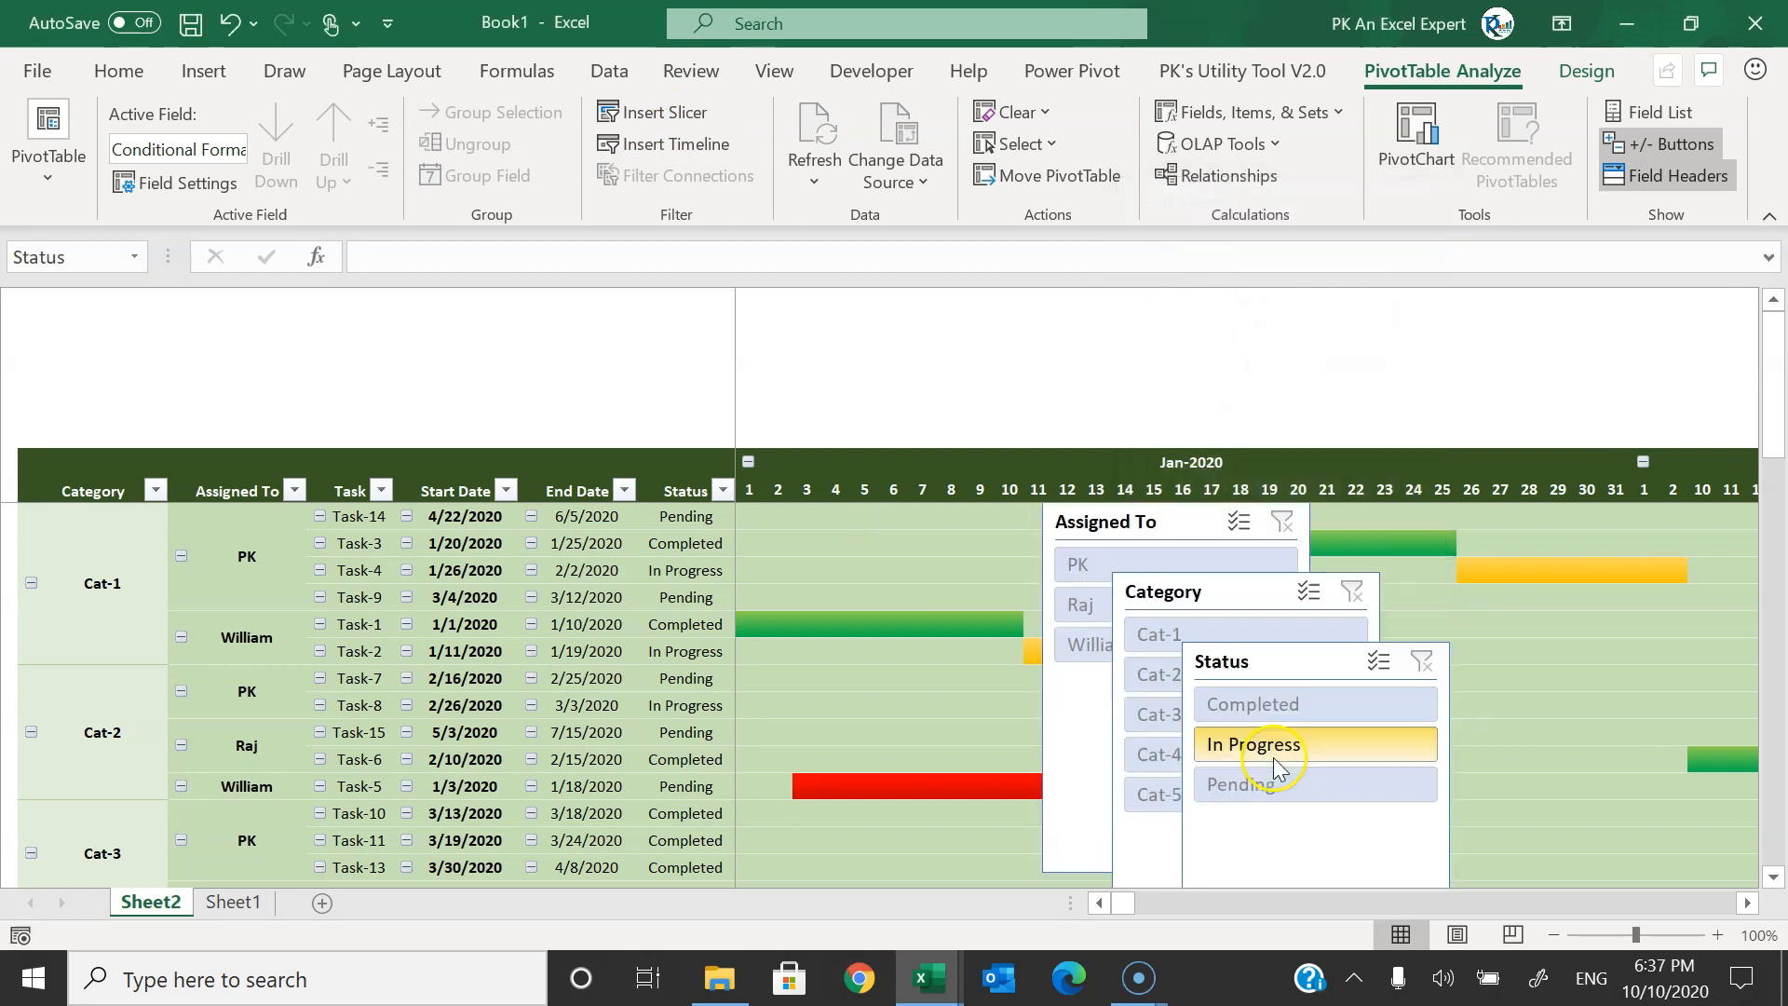
- Spread the overlapping Status, Assigned To and Category slicers apart over the chart
left_click(1252, 663)
left_click_drag(1257, 661, 670, 407)
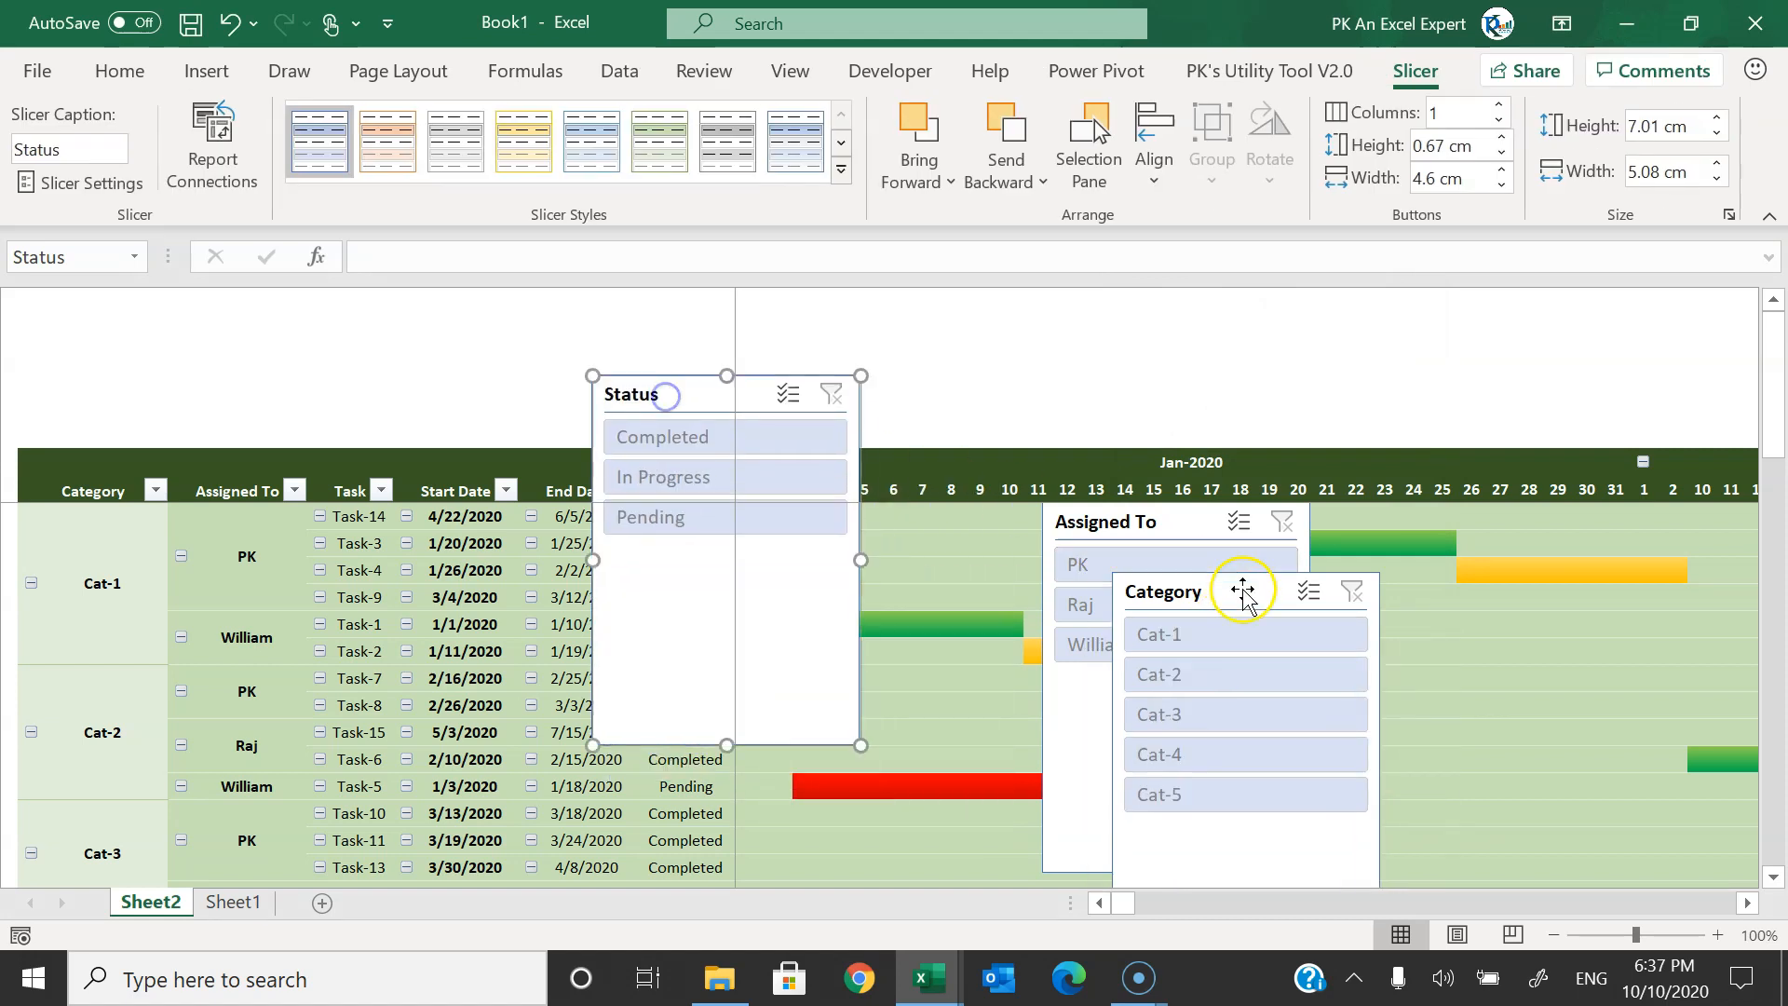
left_click_drag(1241, 591, 1468, 503)
left_click_drag(729, 389, 904, 395)
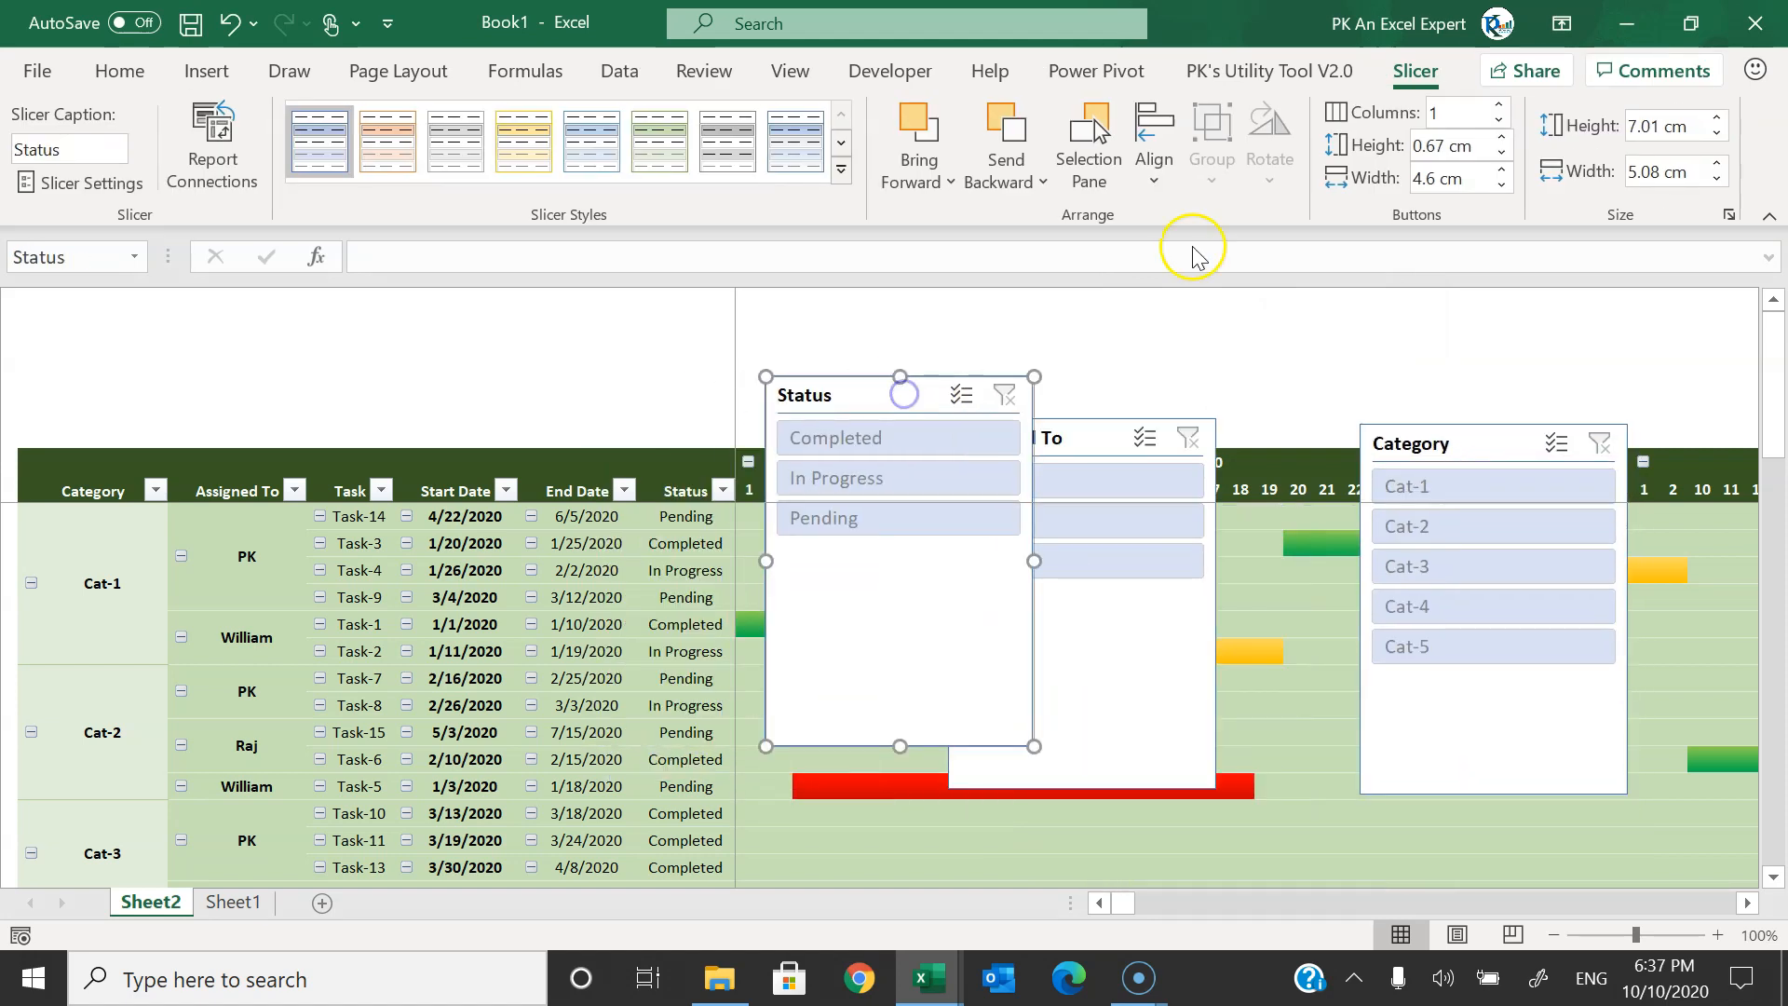
- Set the Status slicer to 3 columns, resize it to about 1.82 by 8.41 cm and place it above the January header
left_click(1499, 104)
left_click(1499, 105)
left_click_drag(906, 409, 632, 374)
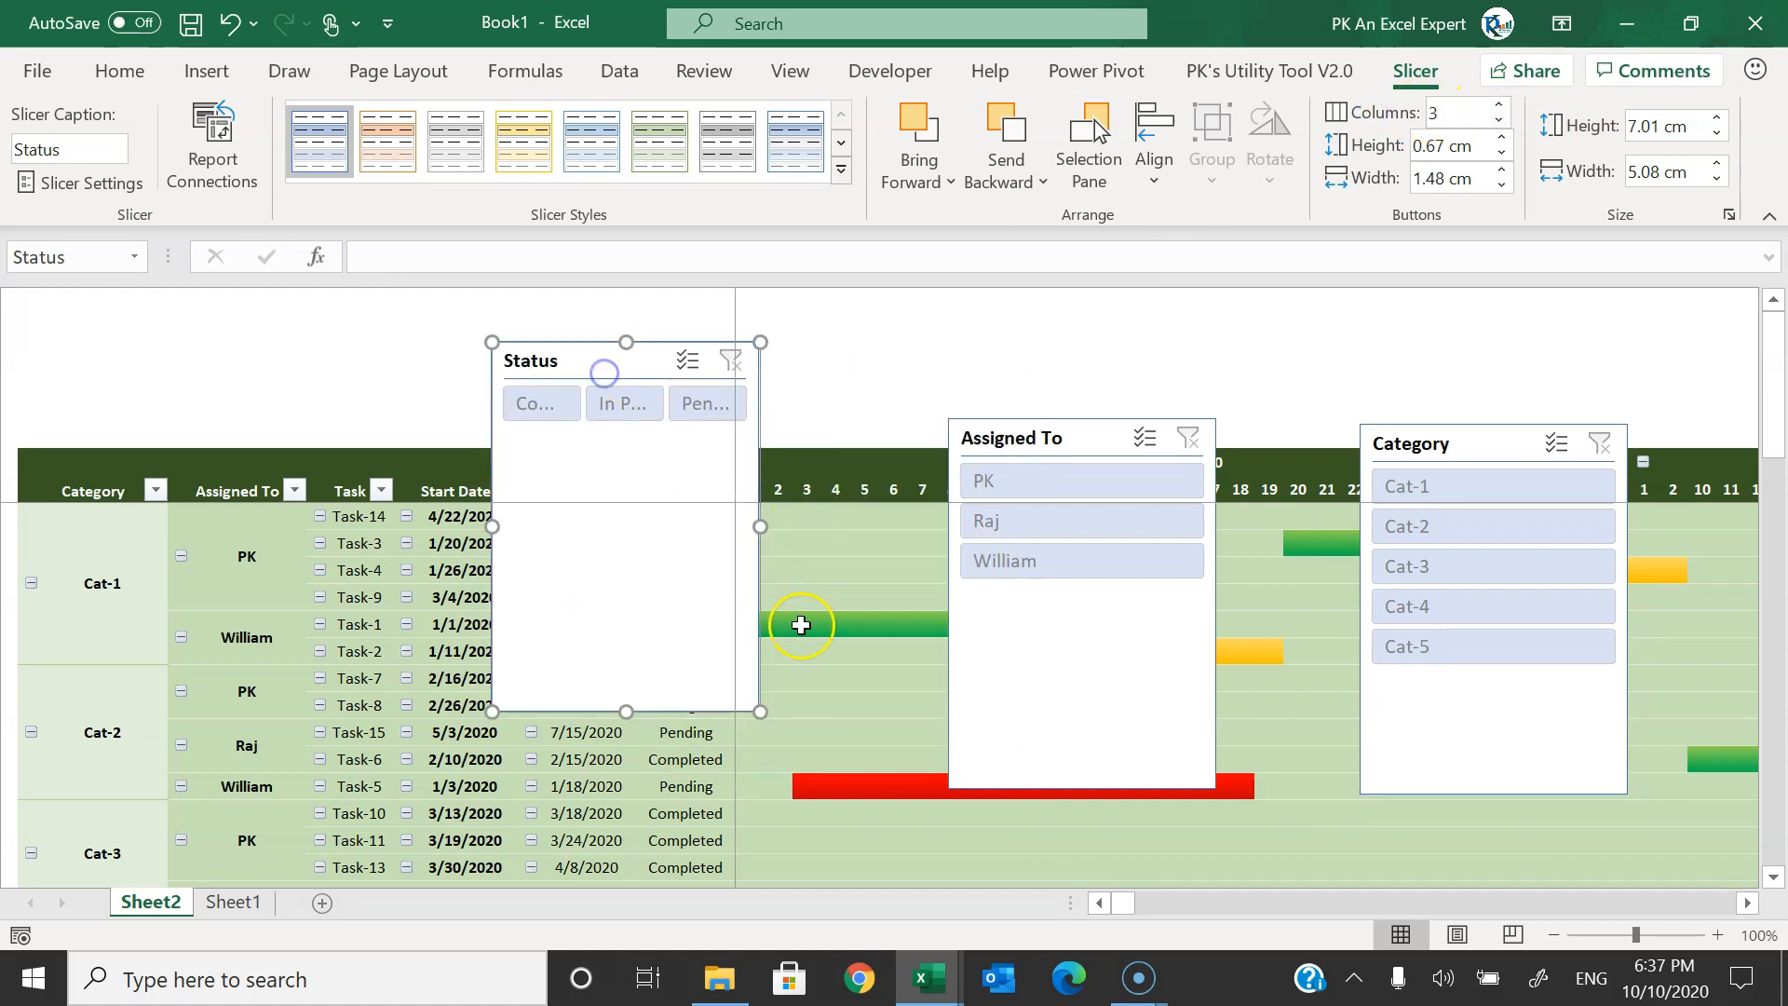
left_click_drag(762, 712, 926, 422)
left_click_drag(766, 347, 1010, 304)
left_click_drag(1169, 377, 1179, 384)
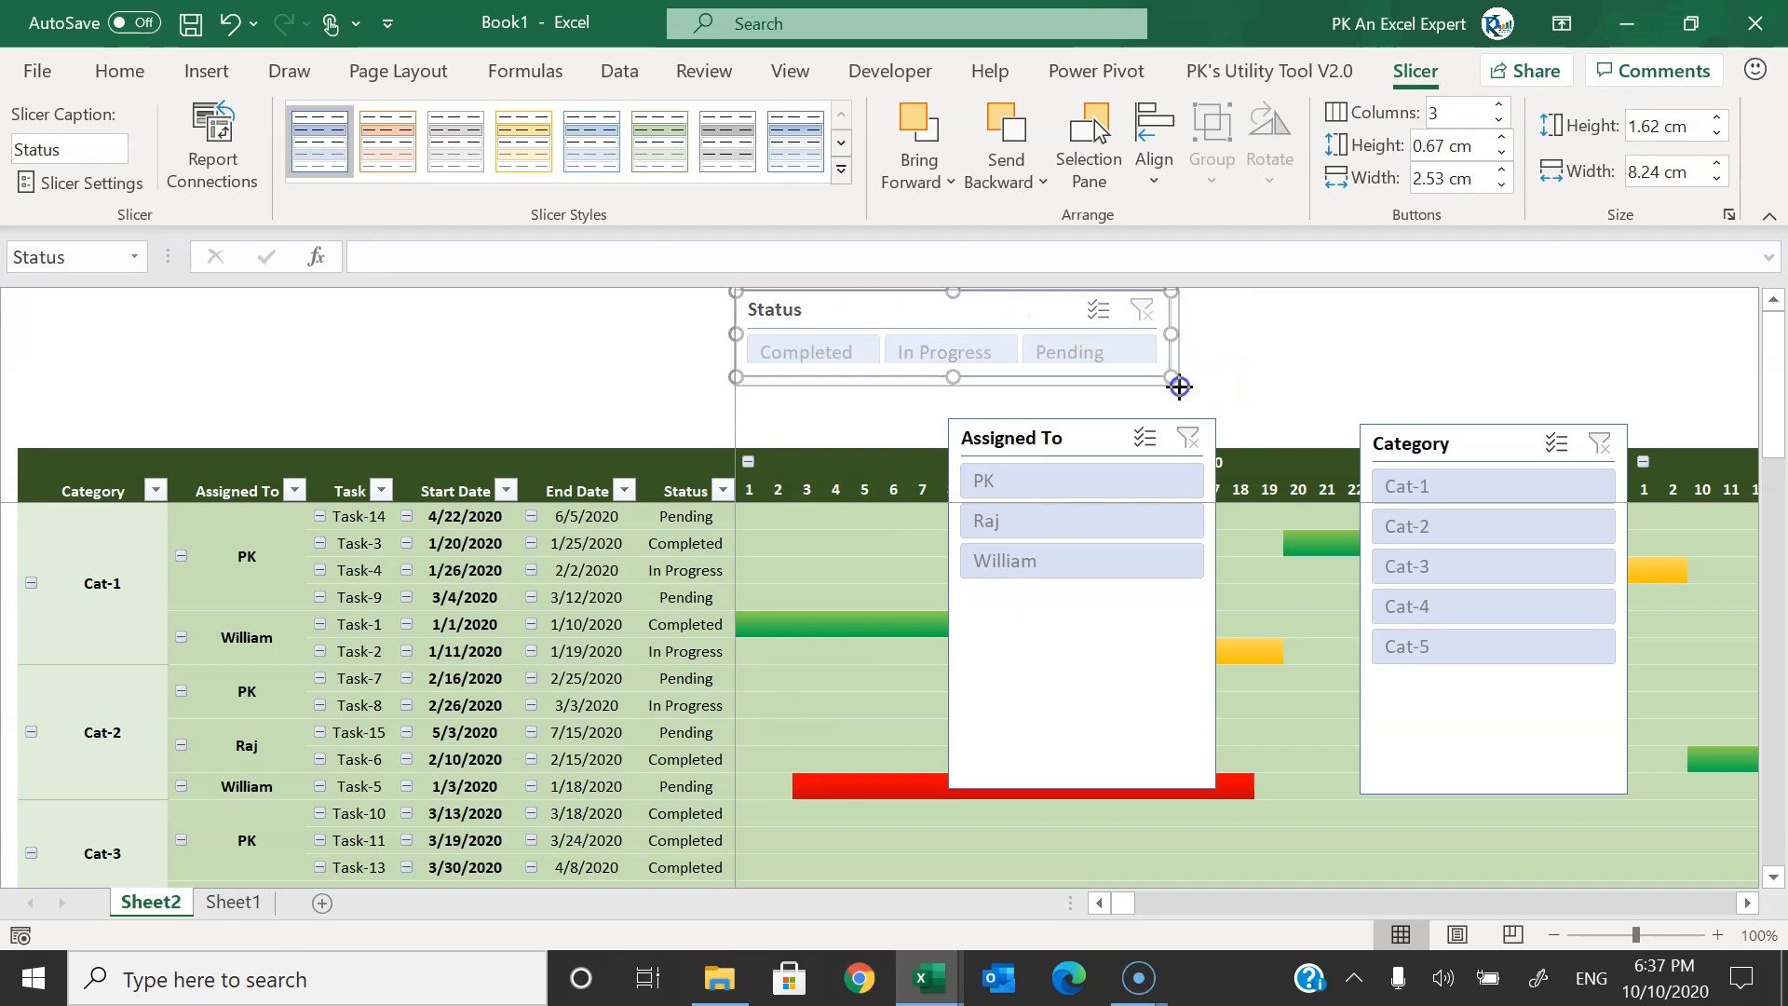
mouse_move(989, 307)
left_mouse_down()
mouse_move(1018, 299)
mouse_move(1000, 309)
left_mouse_up()
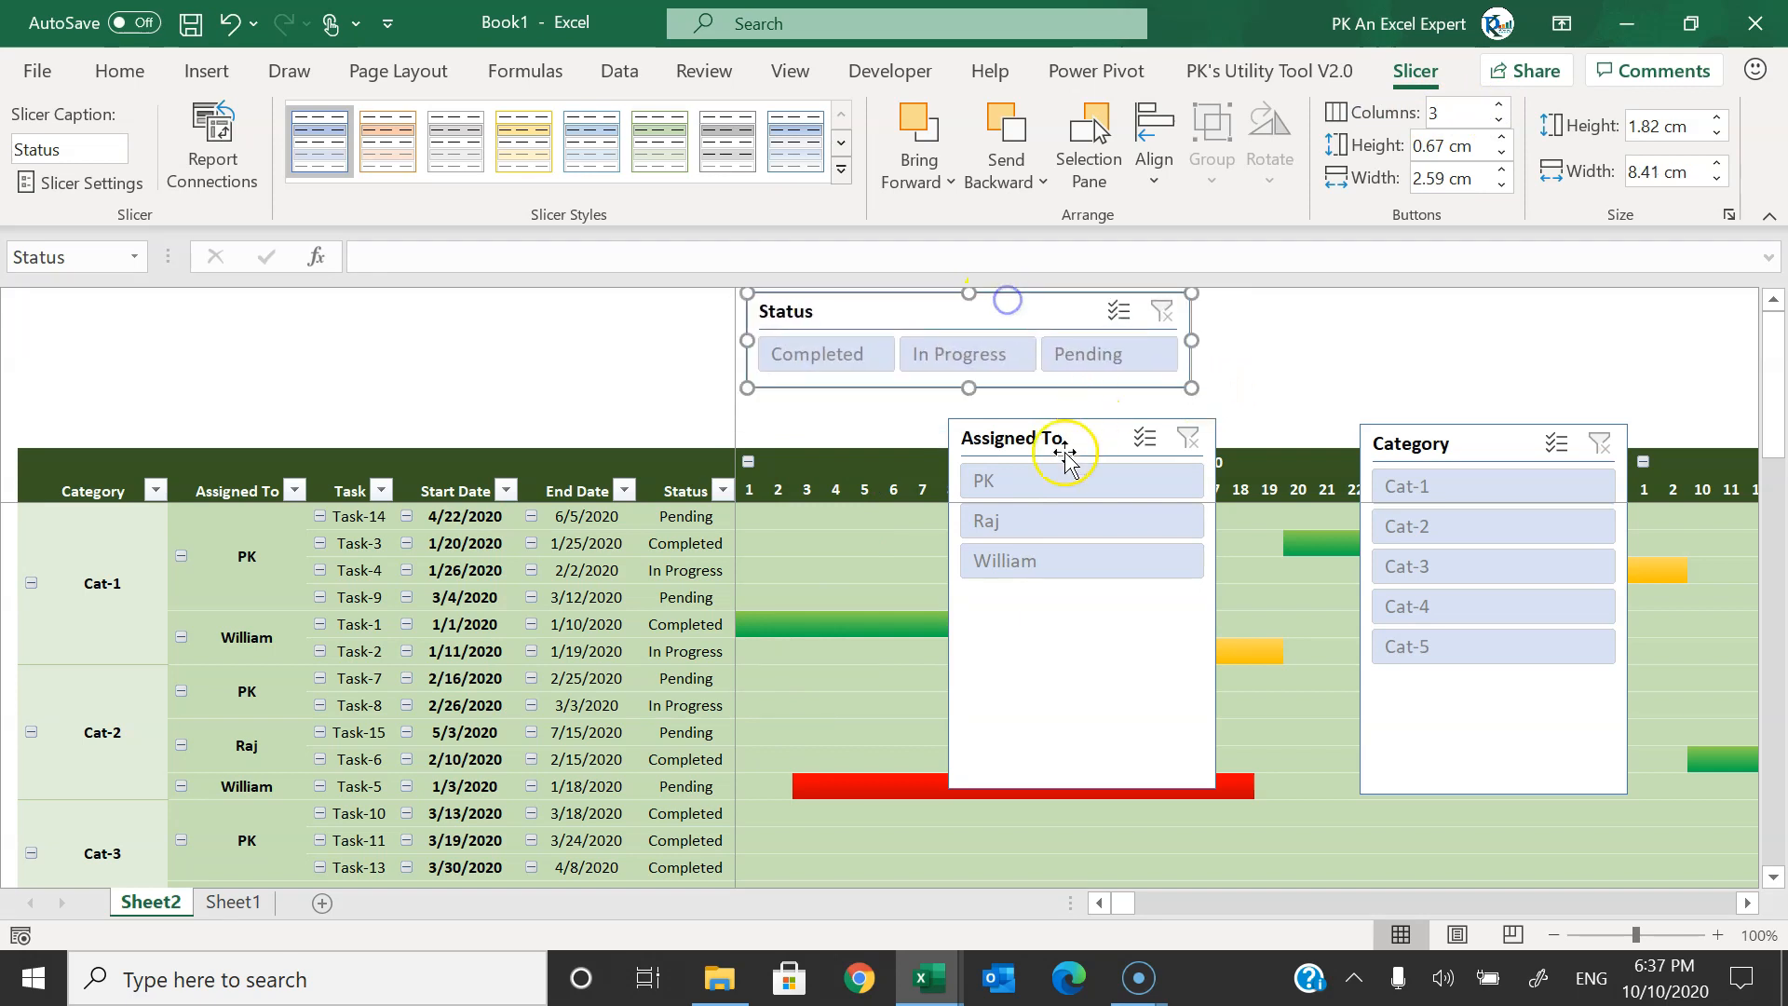
- Give the Assigned To slicer 3 columns with 2.18 cm buttons, shorten it to about 1.96 cm and place it beside the Status slicer
left_click(1073, 441)
left_click(1498, 106)
left_click(1498, 106)
triple_click(1448, 177)
type("2.18")
left_click_drag(1136, 789, 1148, 523)
left_click_drag(1122, 443, 524, 317)
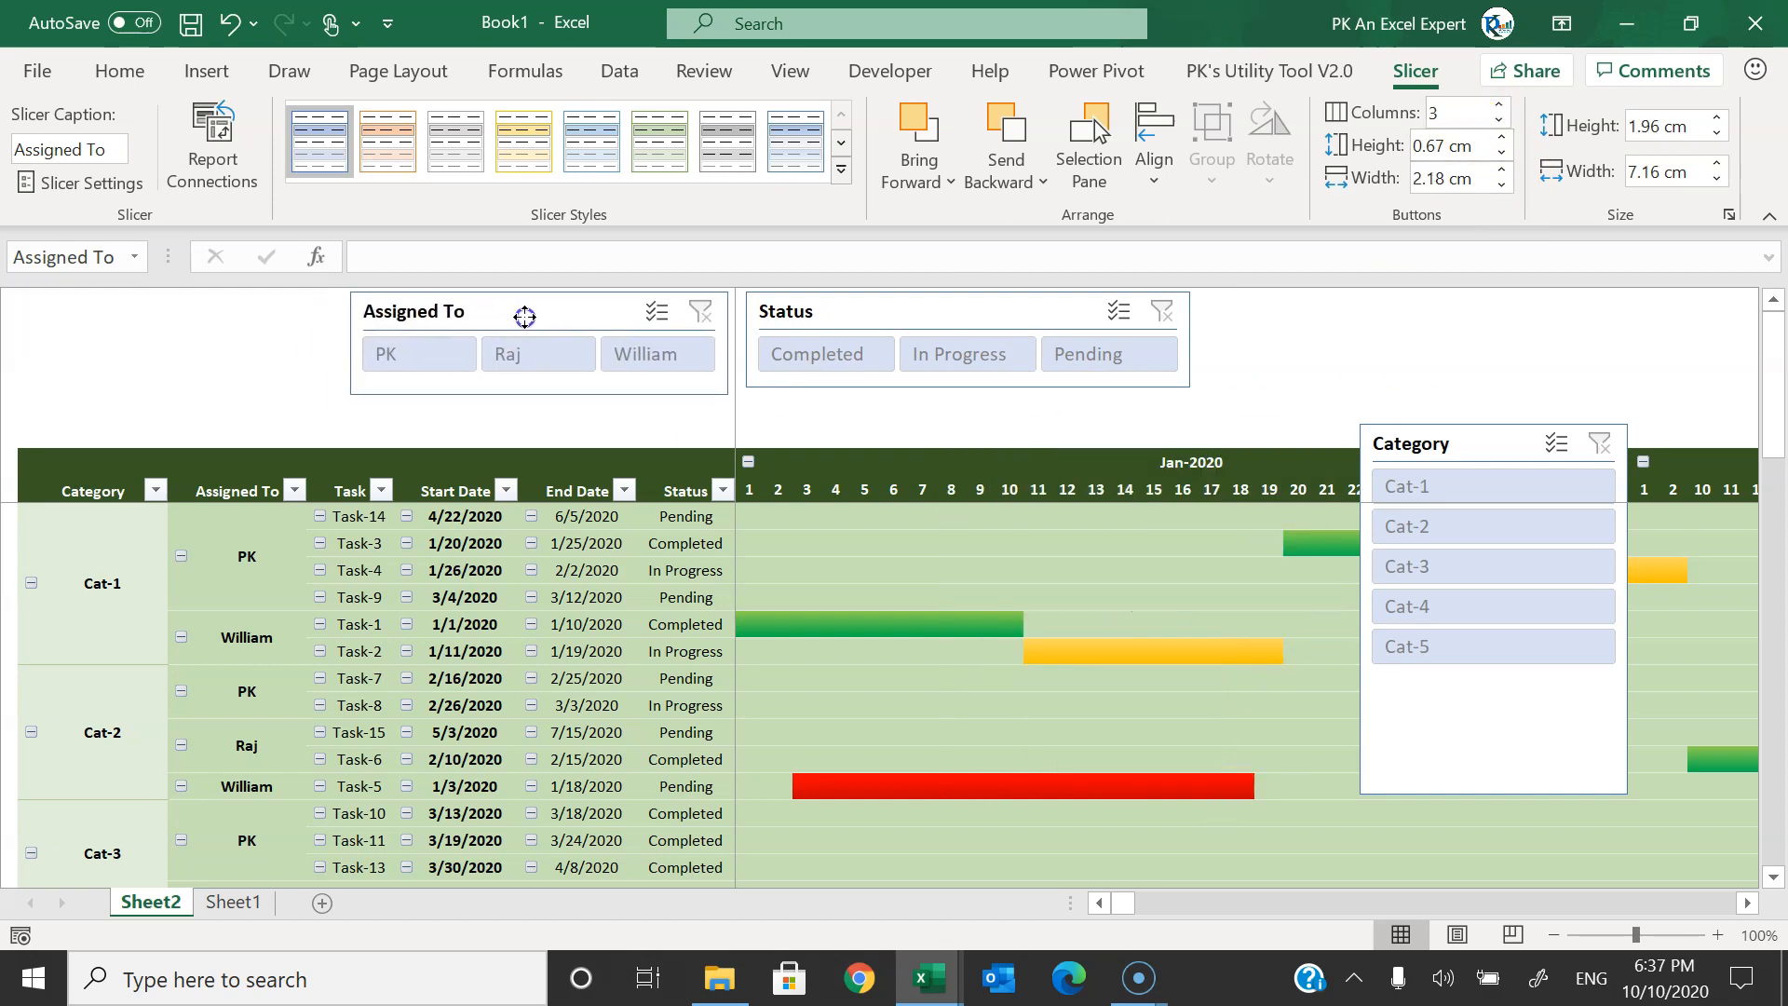
- Set the Category slicer to 3 columns, shorten it to about 2.65 cm and move it below the other slicers
left_click_drag(1456, 455, 1030, 451)
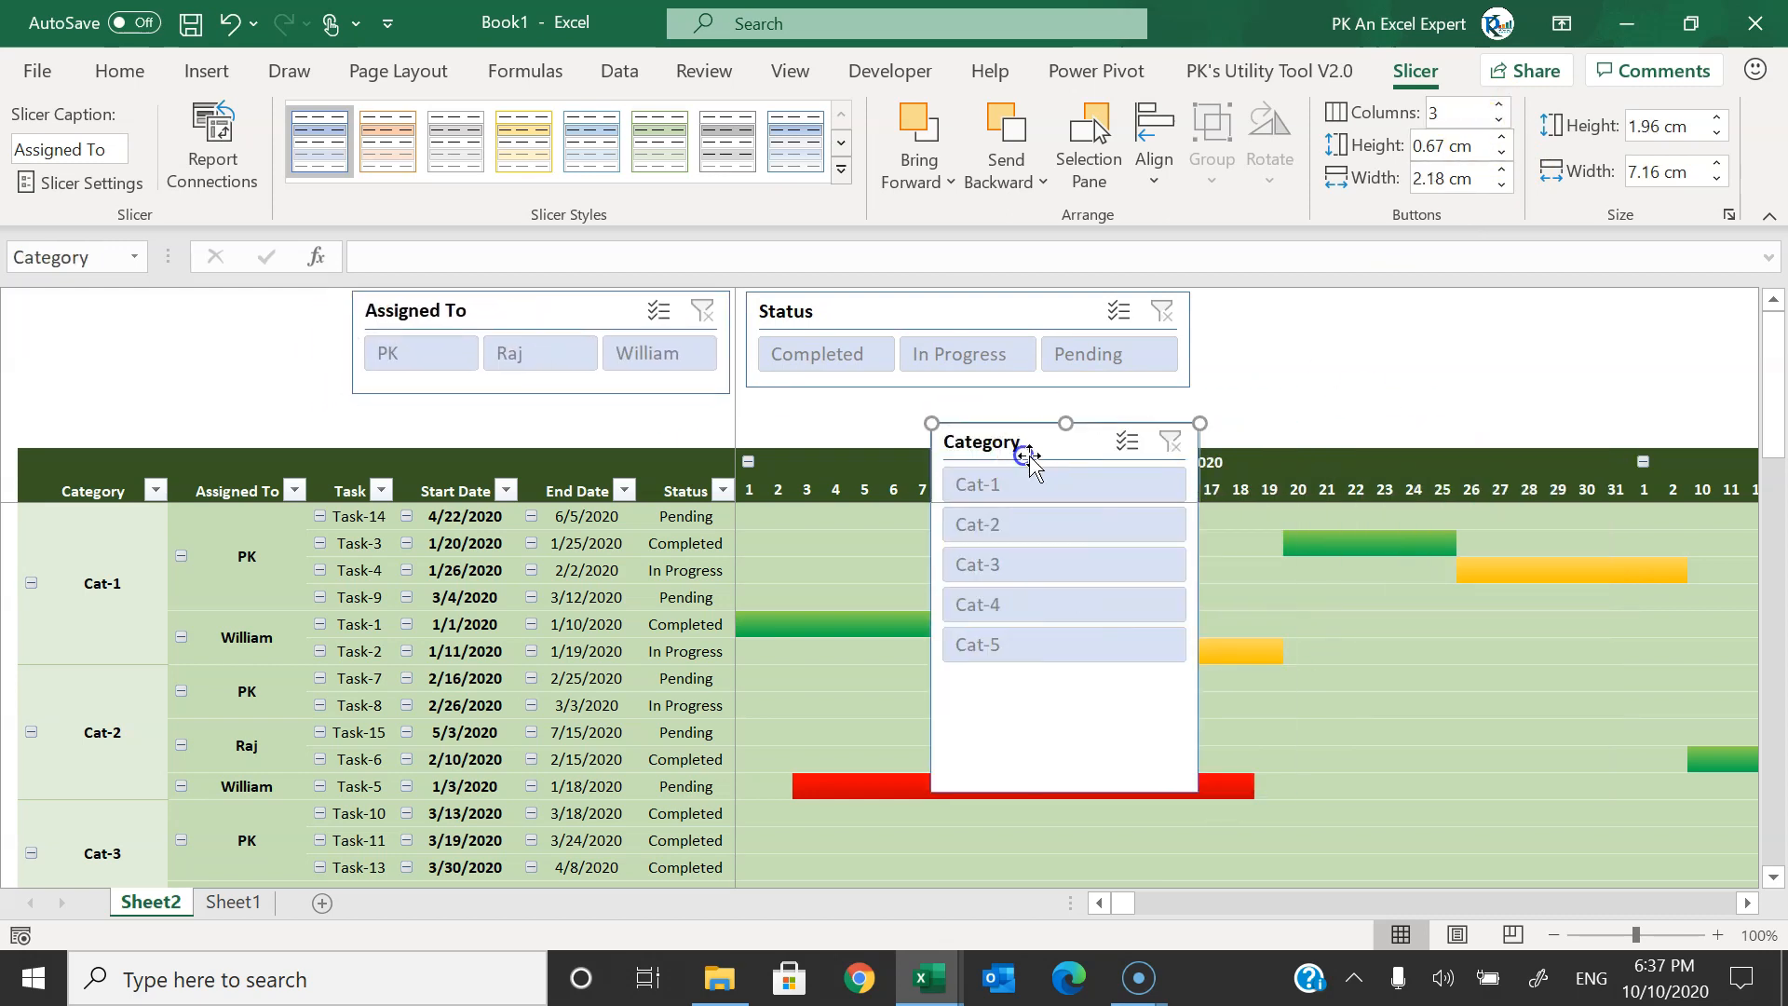
left_click(1498, 106)
left_click(1498, 106)
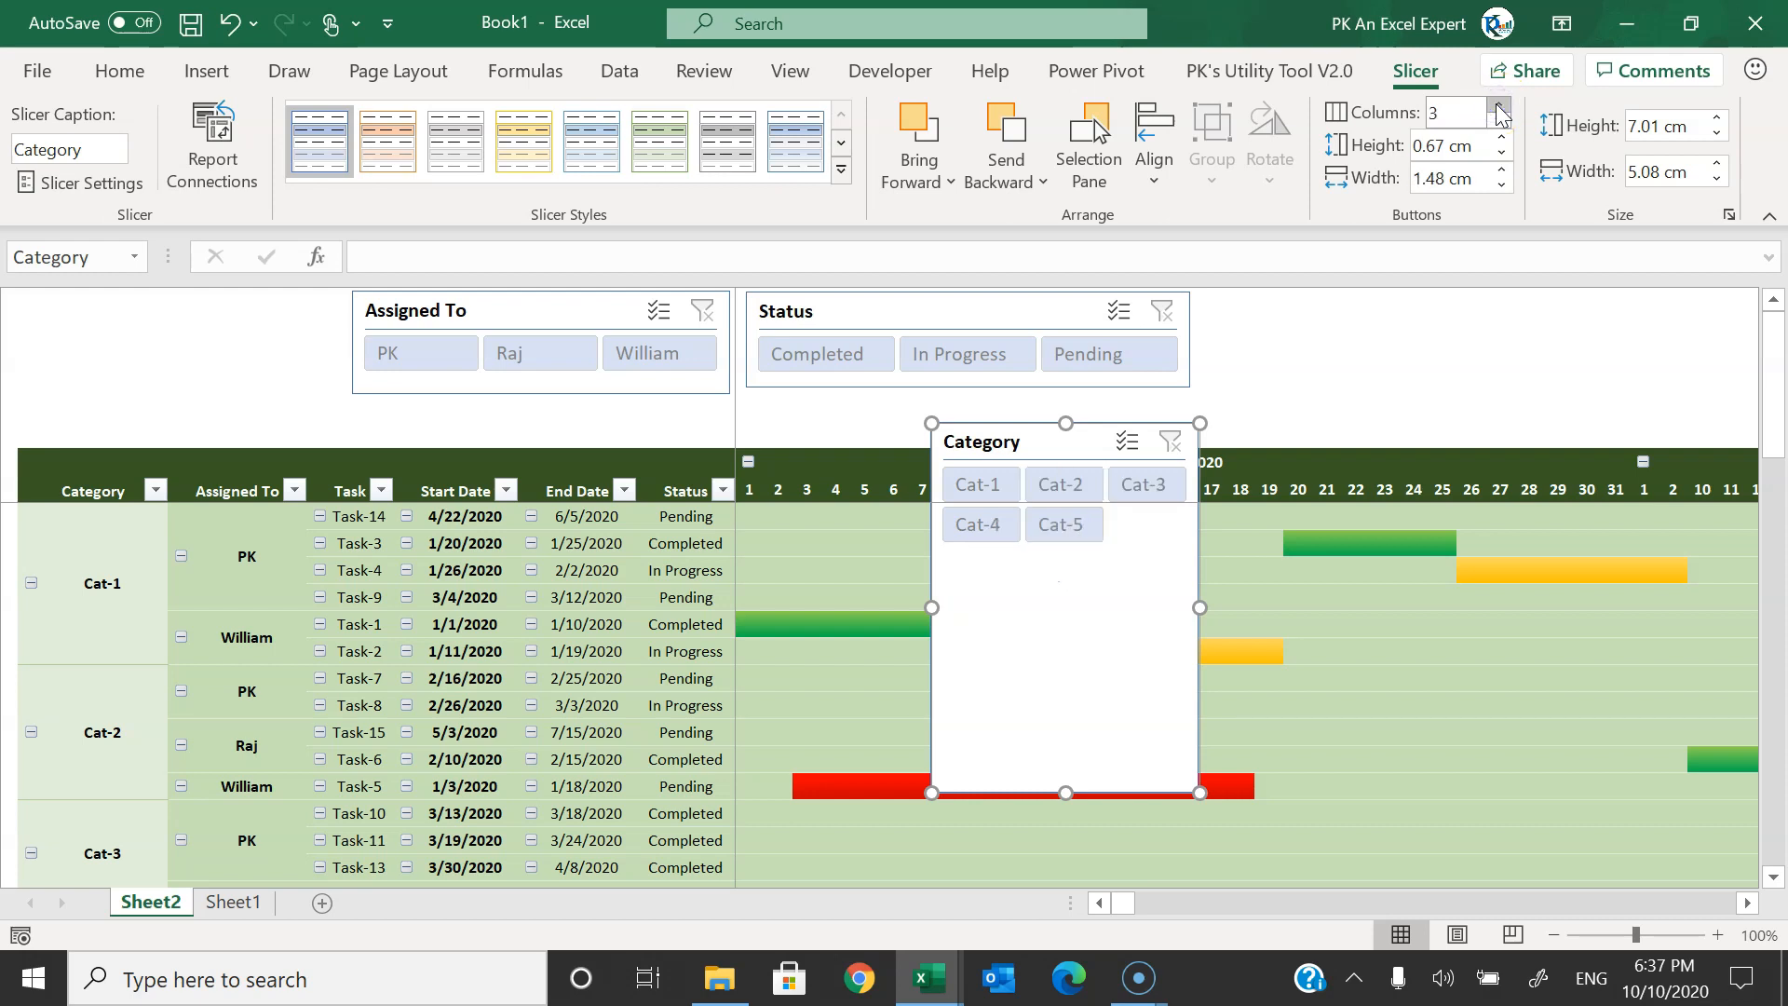
left_click_drag(1078, 797, 1093, 562)
left_click_drag(1031, 448, 706, 476)
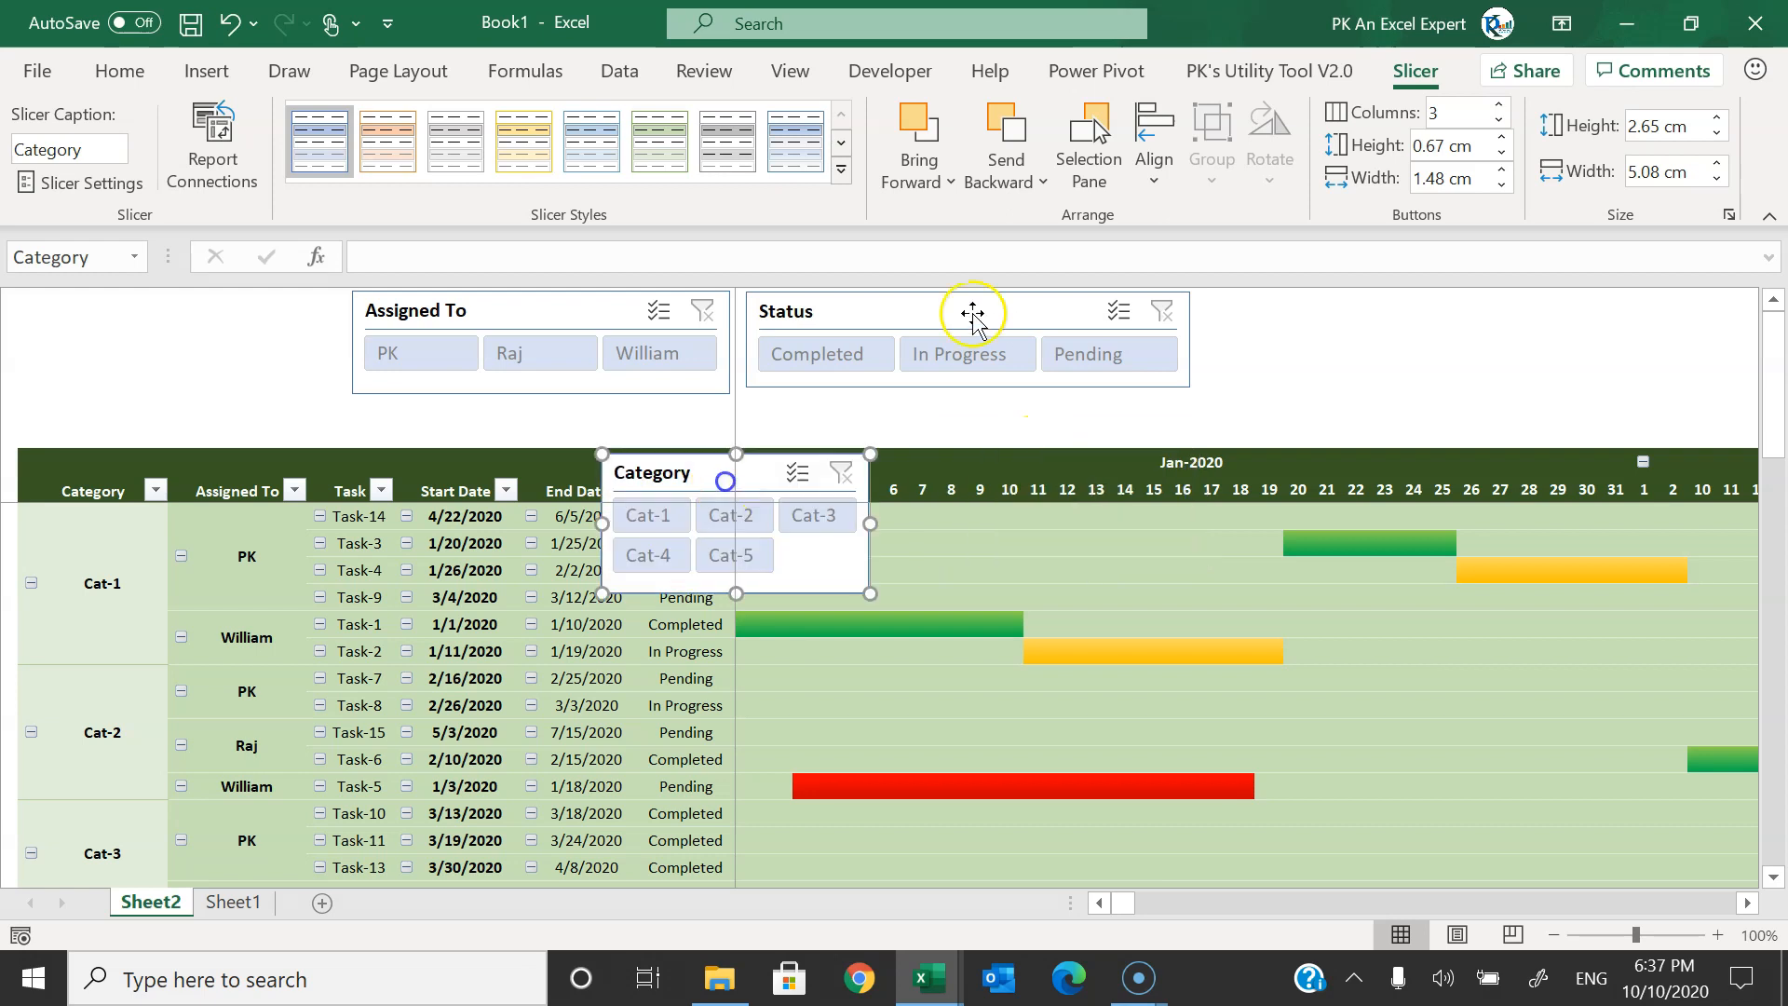
- Resize and line up the Assigned To, Category and Status slicers side by side above the date columns
left_click_drag(969, 315, 1220, 316)
left_click_drag(730, 394, 685, 388)
left_click_drag(563, 384, 904, 443)
left_click_drag(1145, 312, 1347, 320)
left_click_drag(660, 462, 1135, 311)
left_click_drag(903, 313, 902, 304)
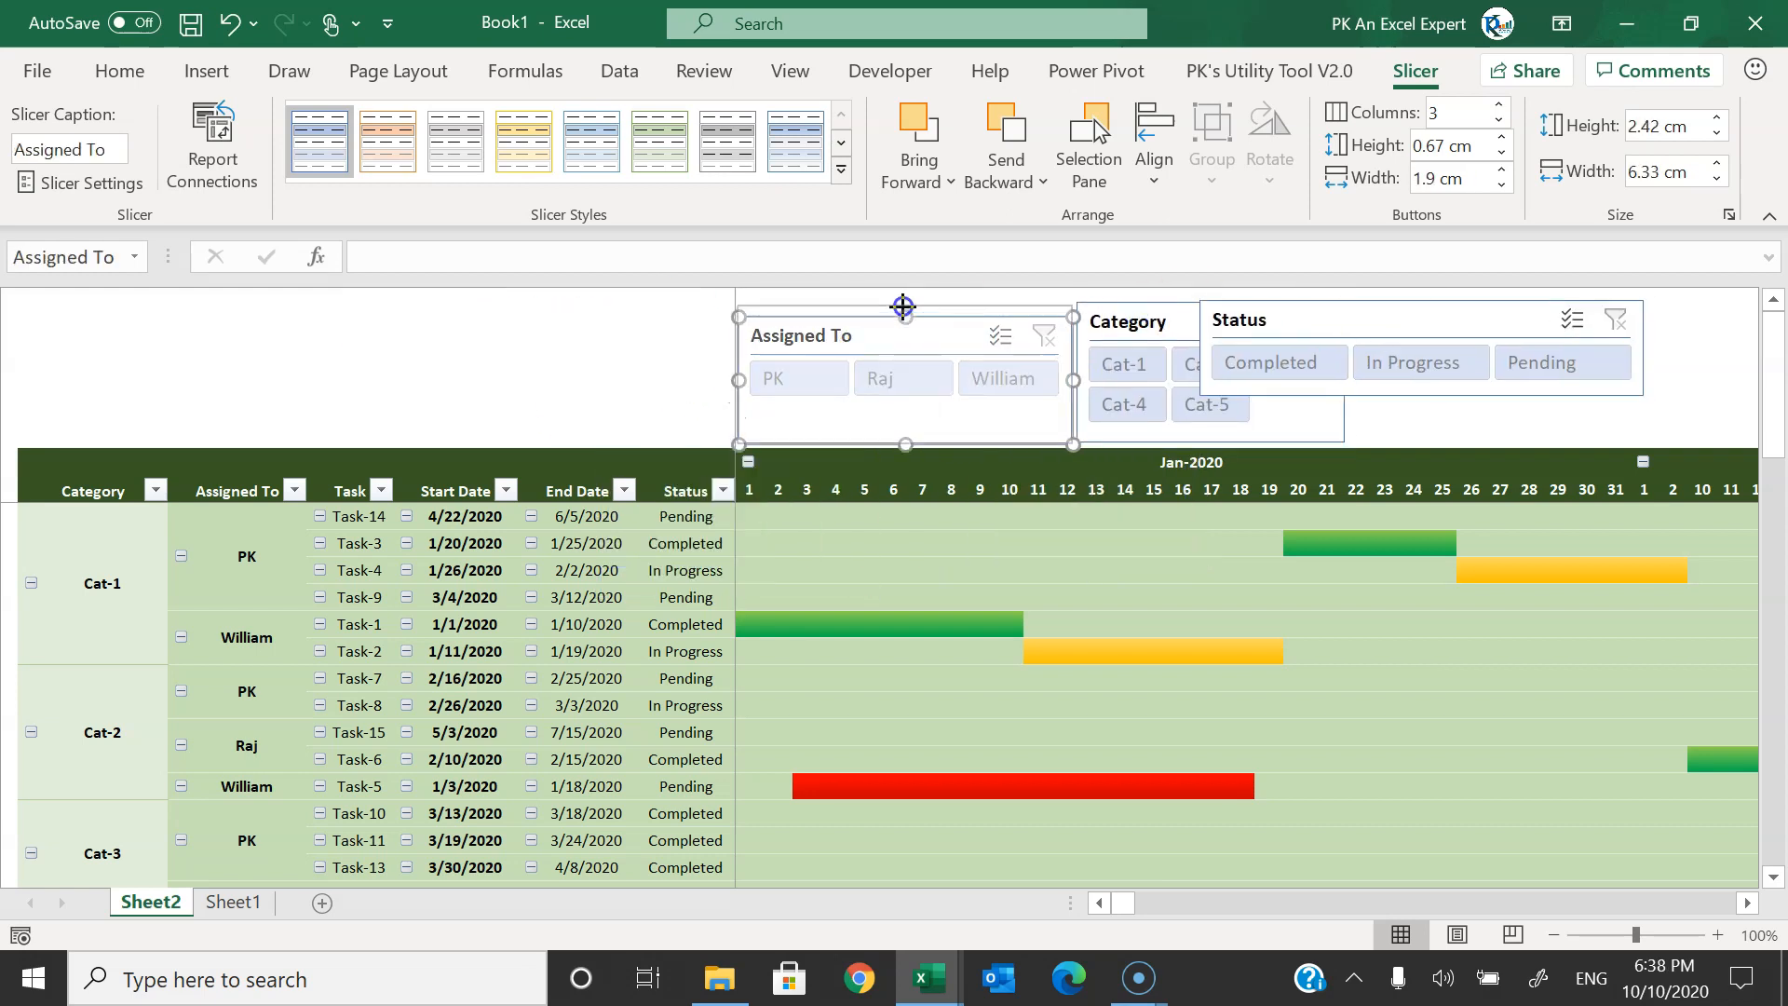
left_click_drag(1421, 319, 1580, 319)
left_click_drag(1554, 400, 1561, 439)
- Apply the dark green slicer style to the Assigned To, Category and Status slicers together
left_click(1186, 324, "ctrl")
left_click(971, 312, "ctrl")
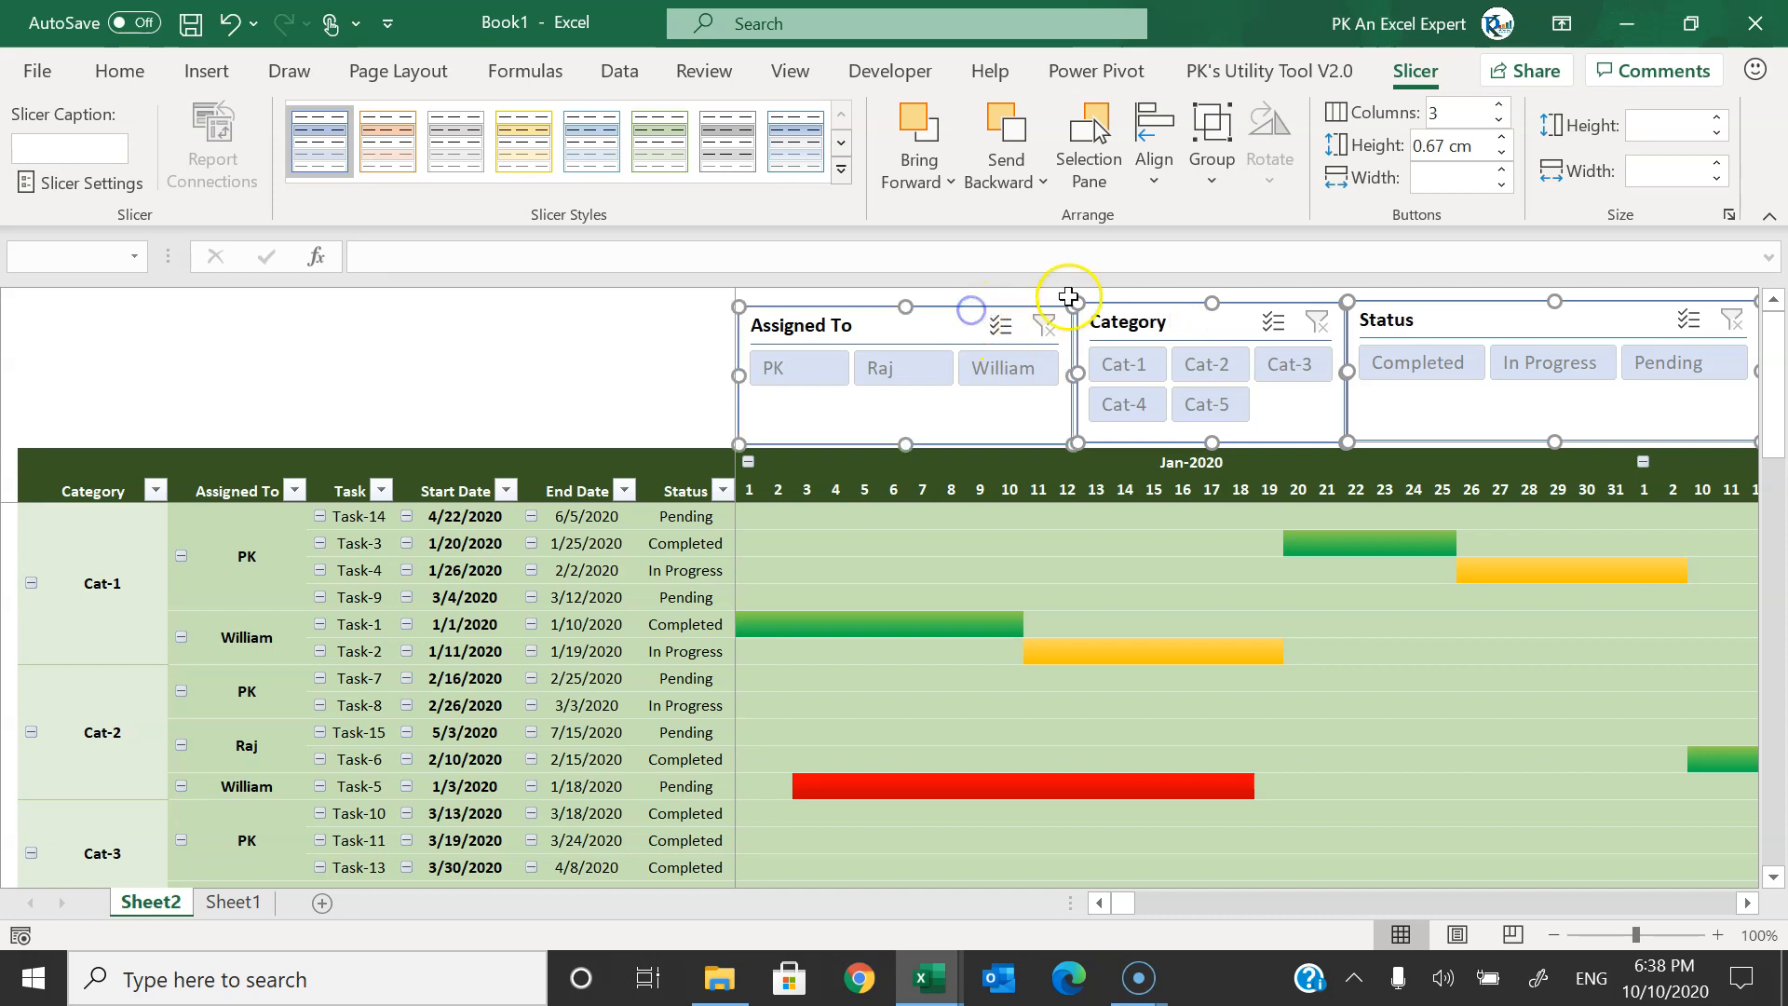
left_click(841, 170)
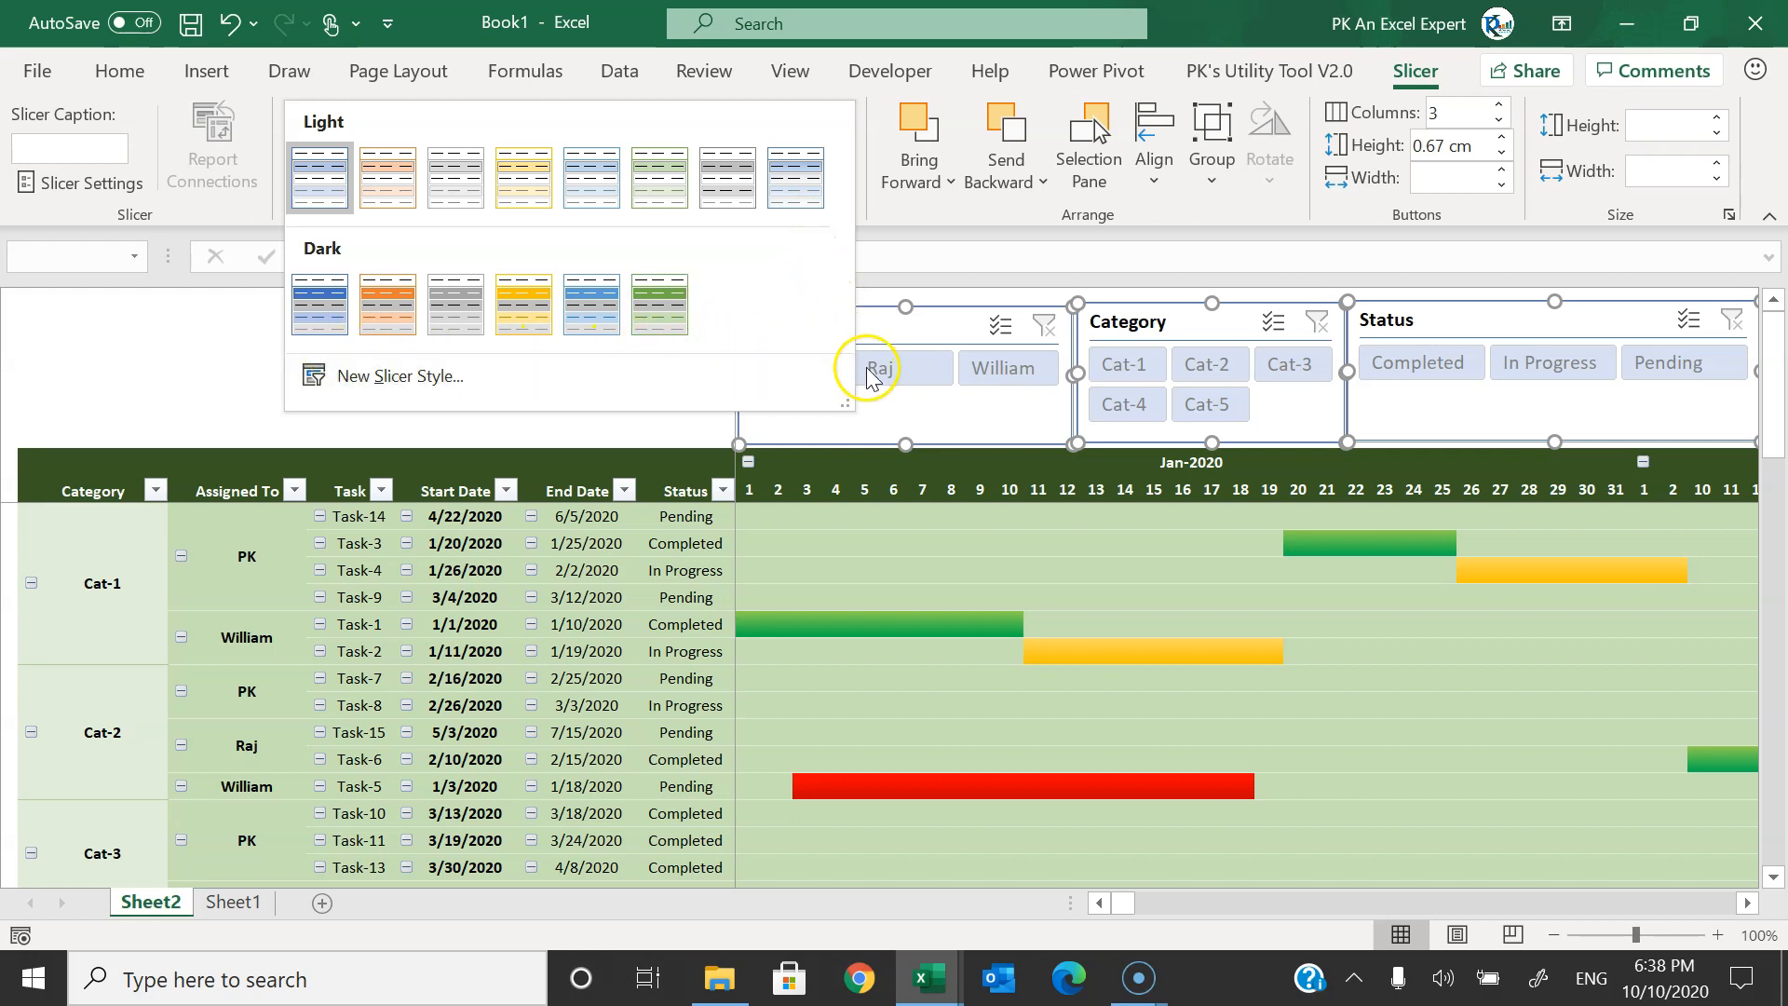
left_click(665, 307)
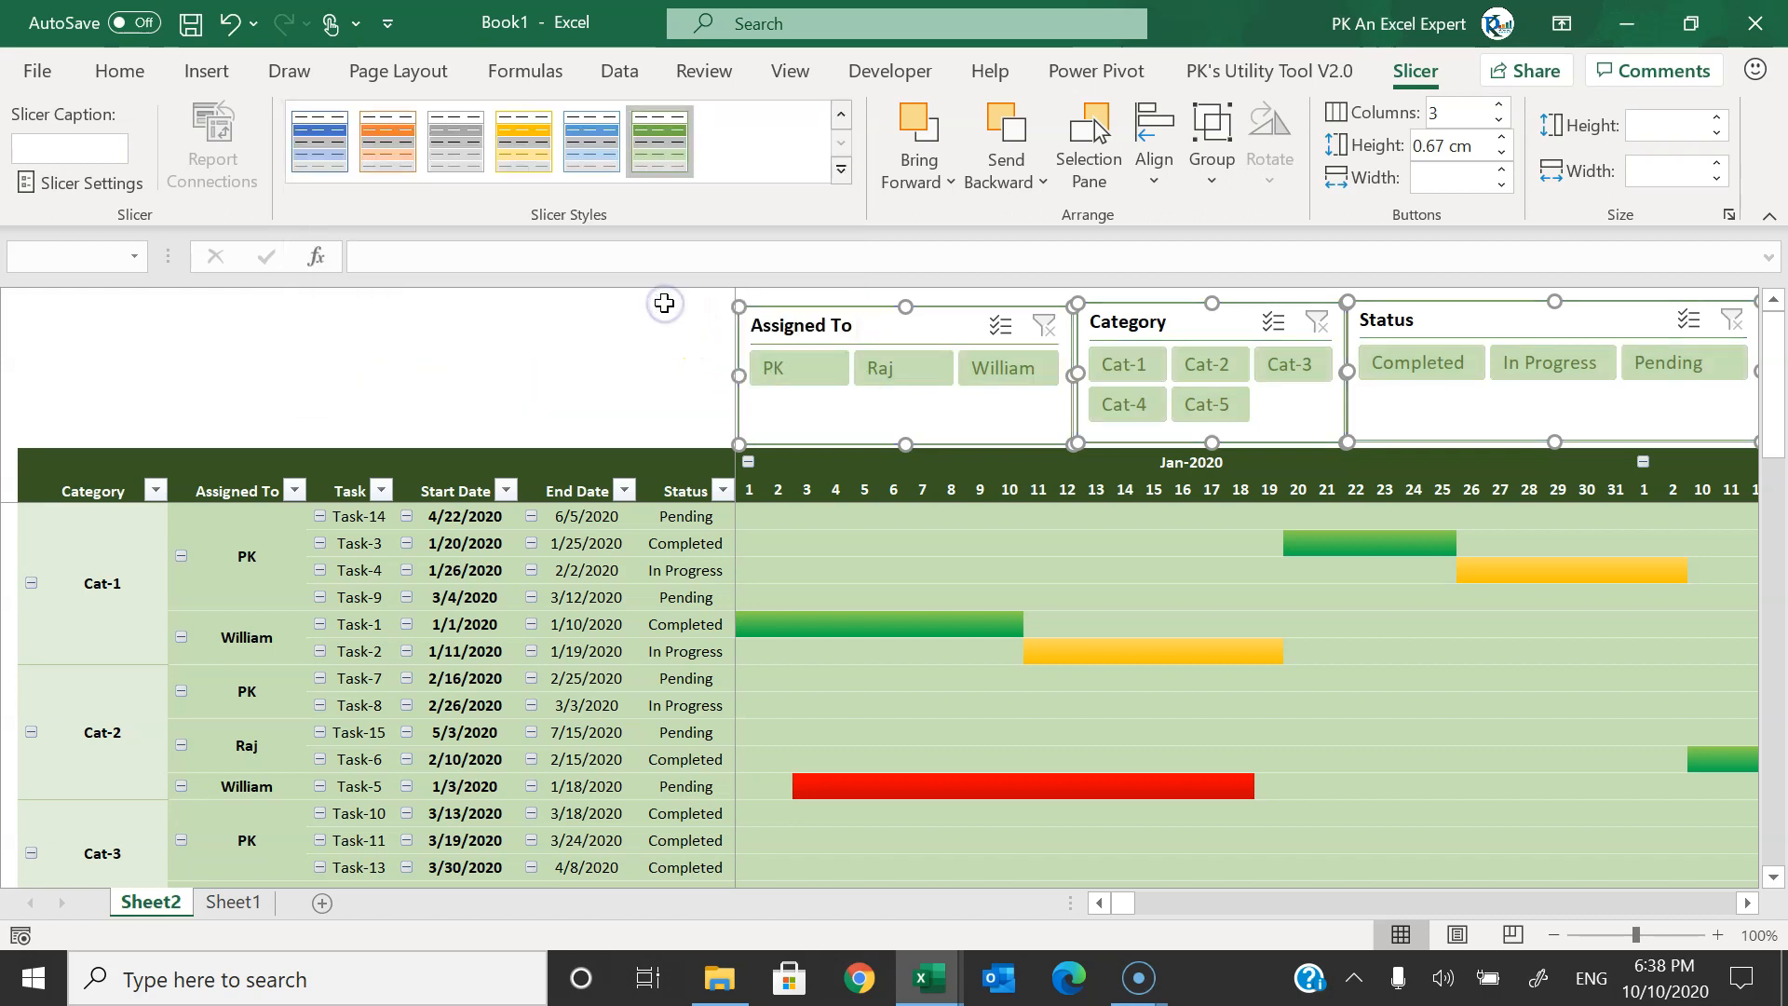
left_click(600, 389)
- Test the Assigned To slicer by filtering the chart to the first assignee and clear the filter
left_click(787, 377)
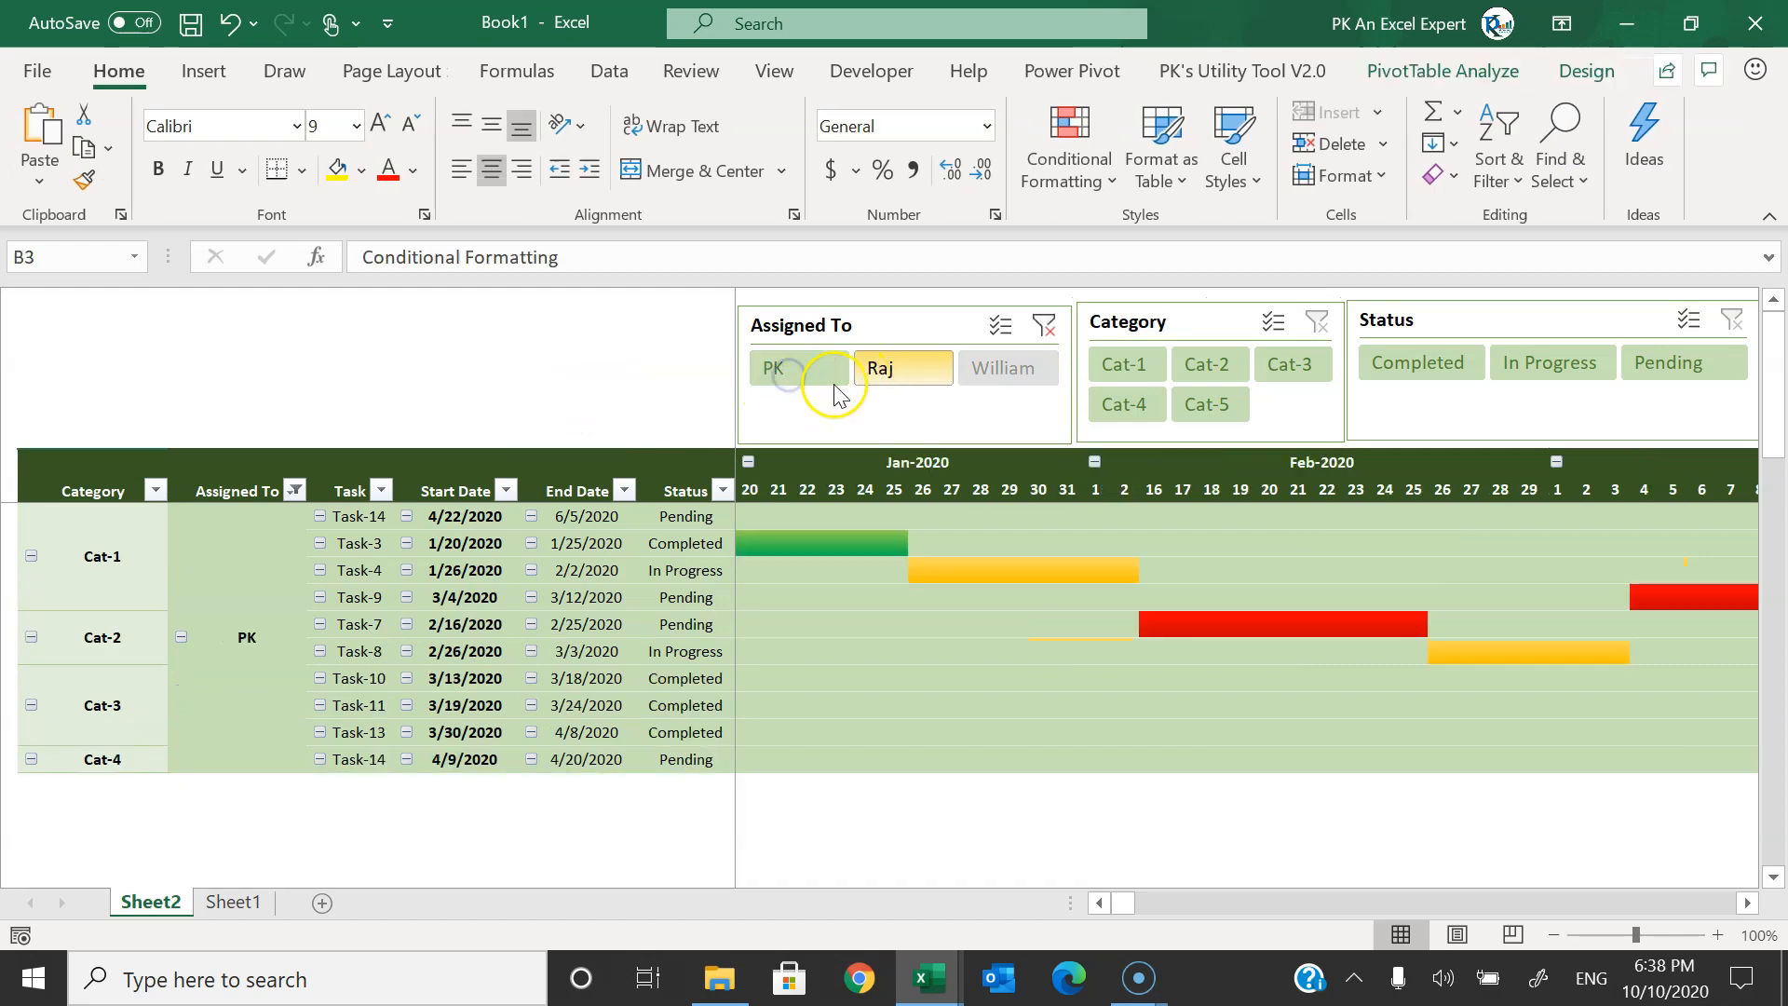
left_click(1051, 325)
left_click(143, 343)
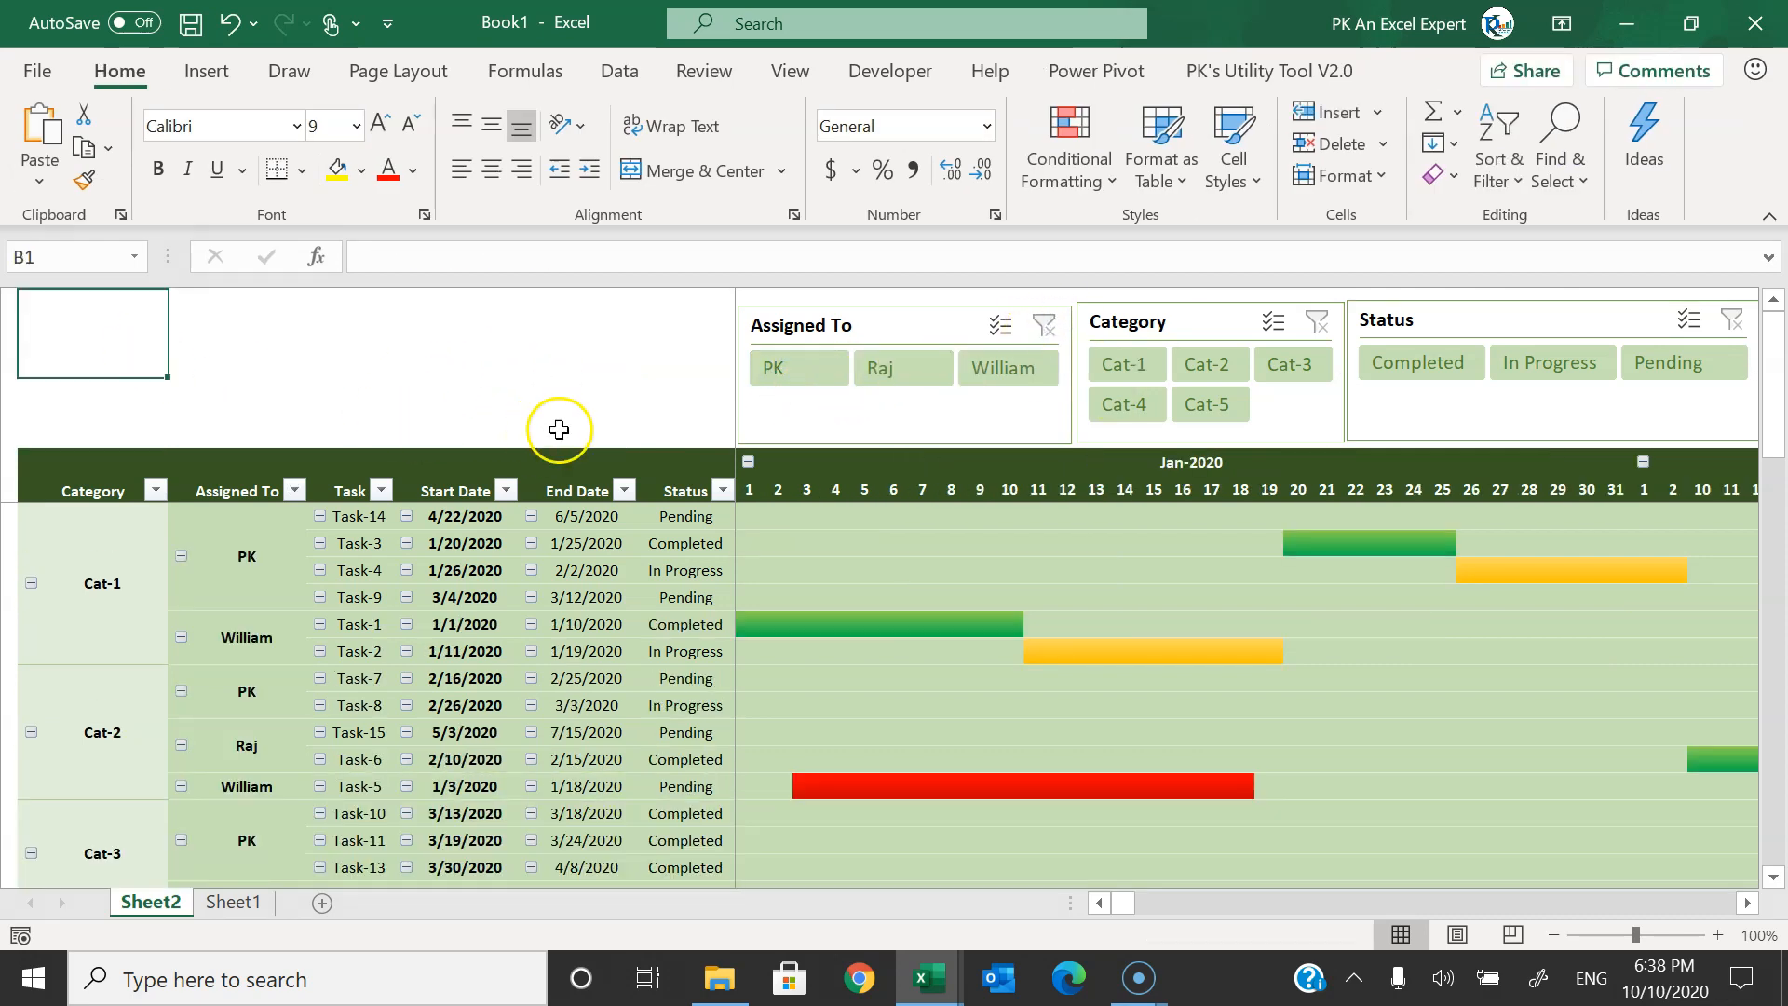
- Insert a timeline for the Calendar Date field and fit it above the task columns at about 3.69 by 13.83 cm
left_click(685, 543)
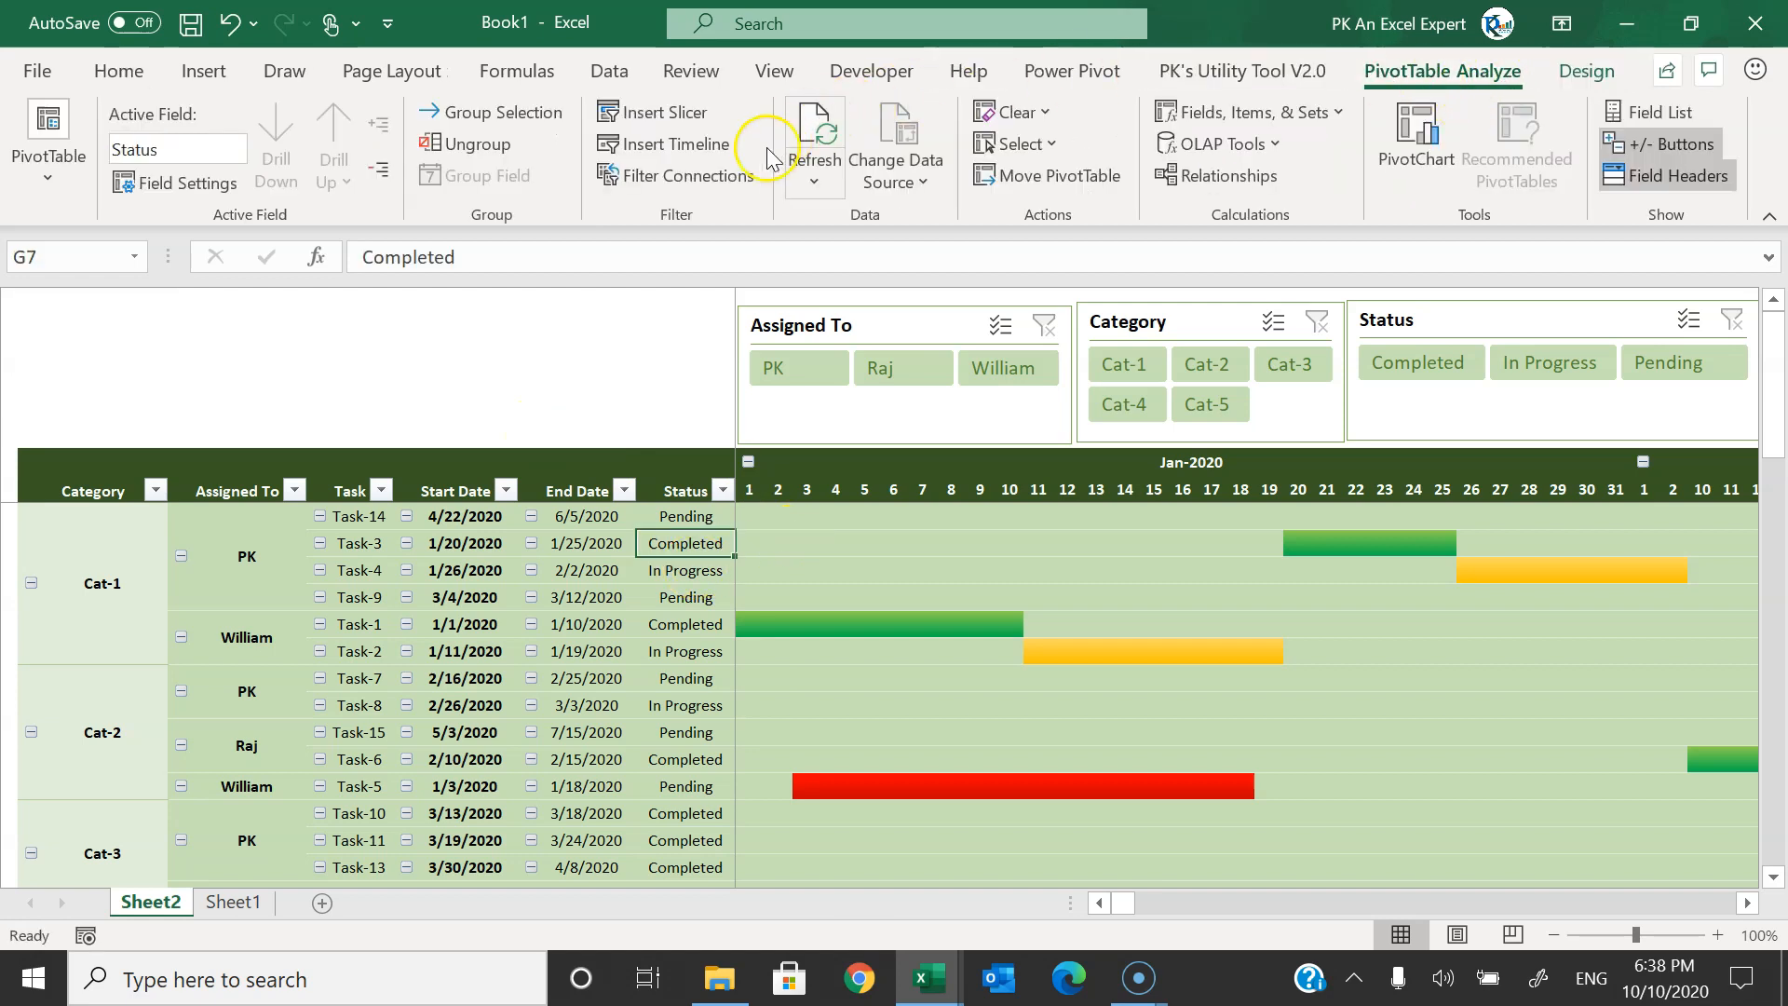
left_click(700, 149)
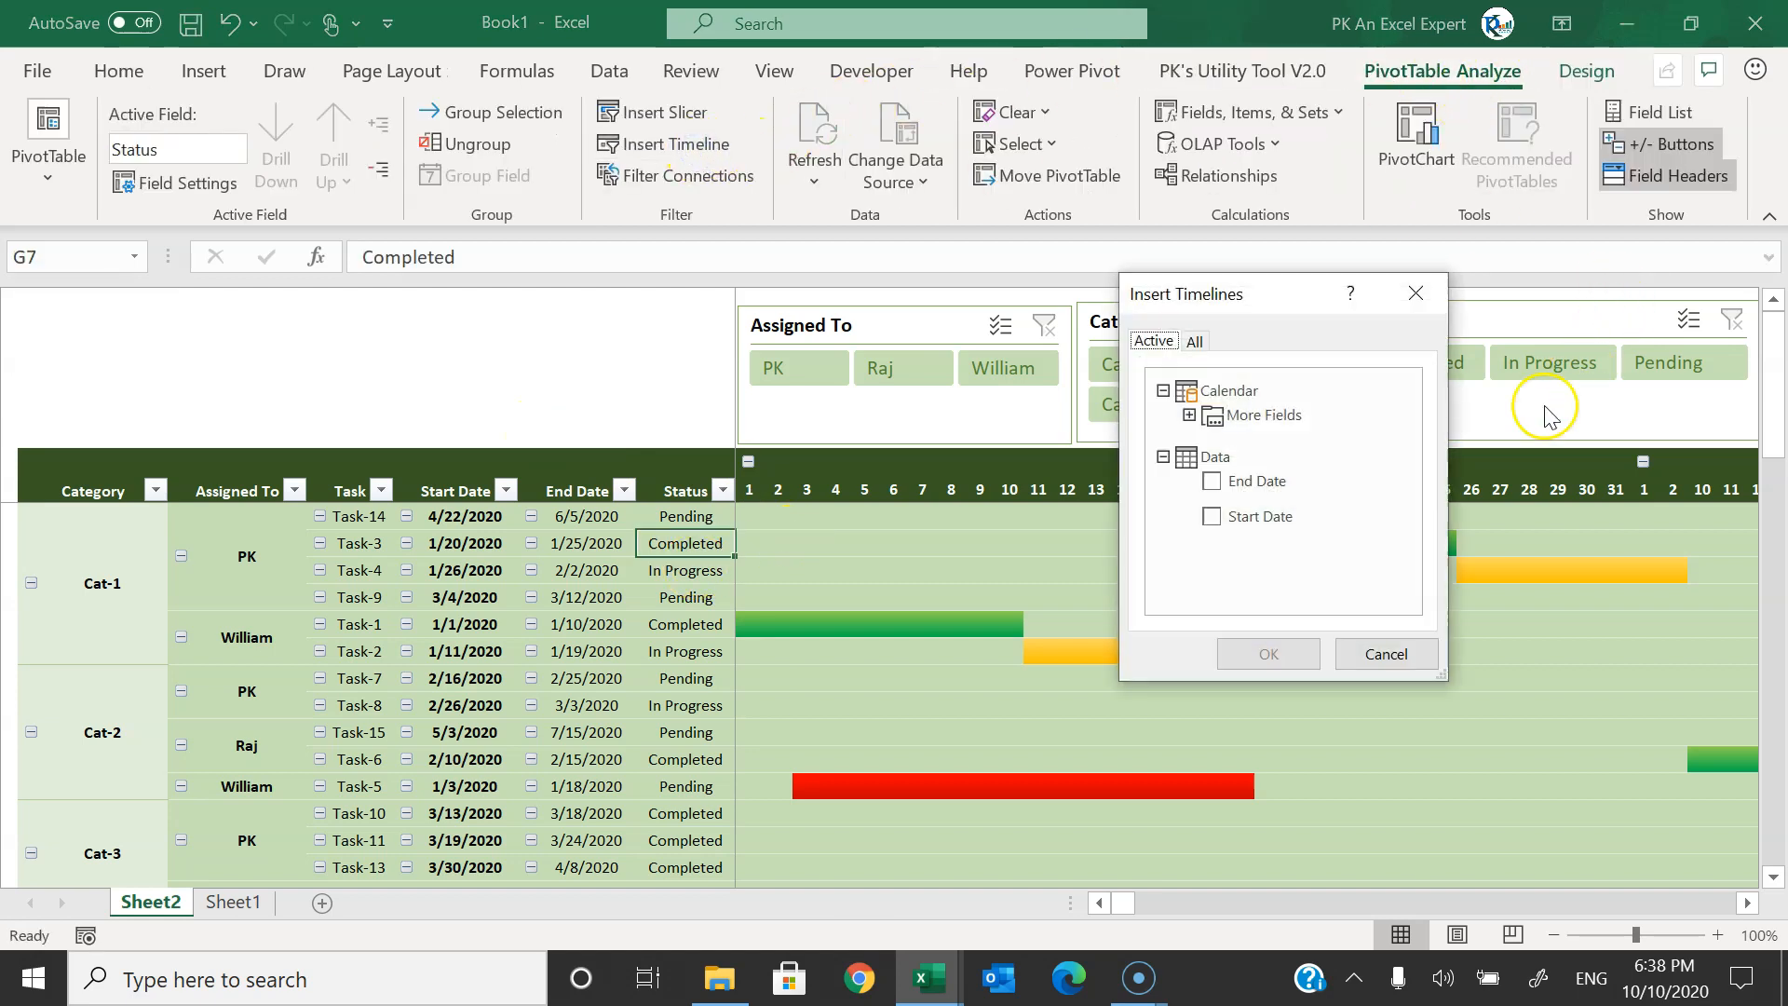
left_click(1189, 415)
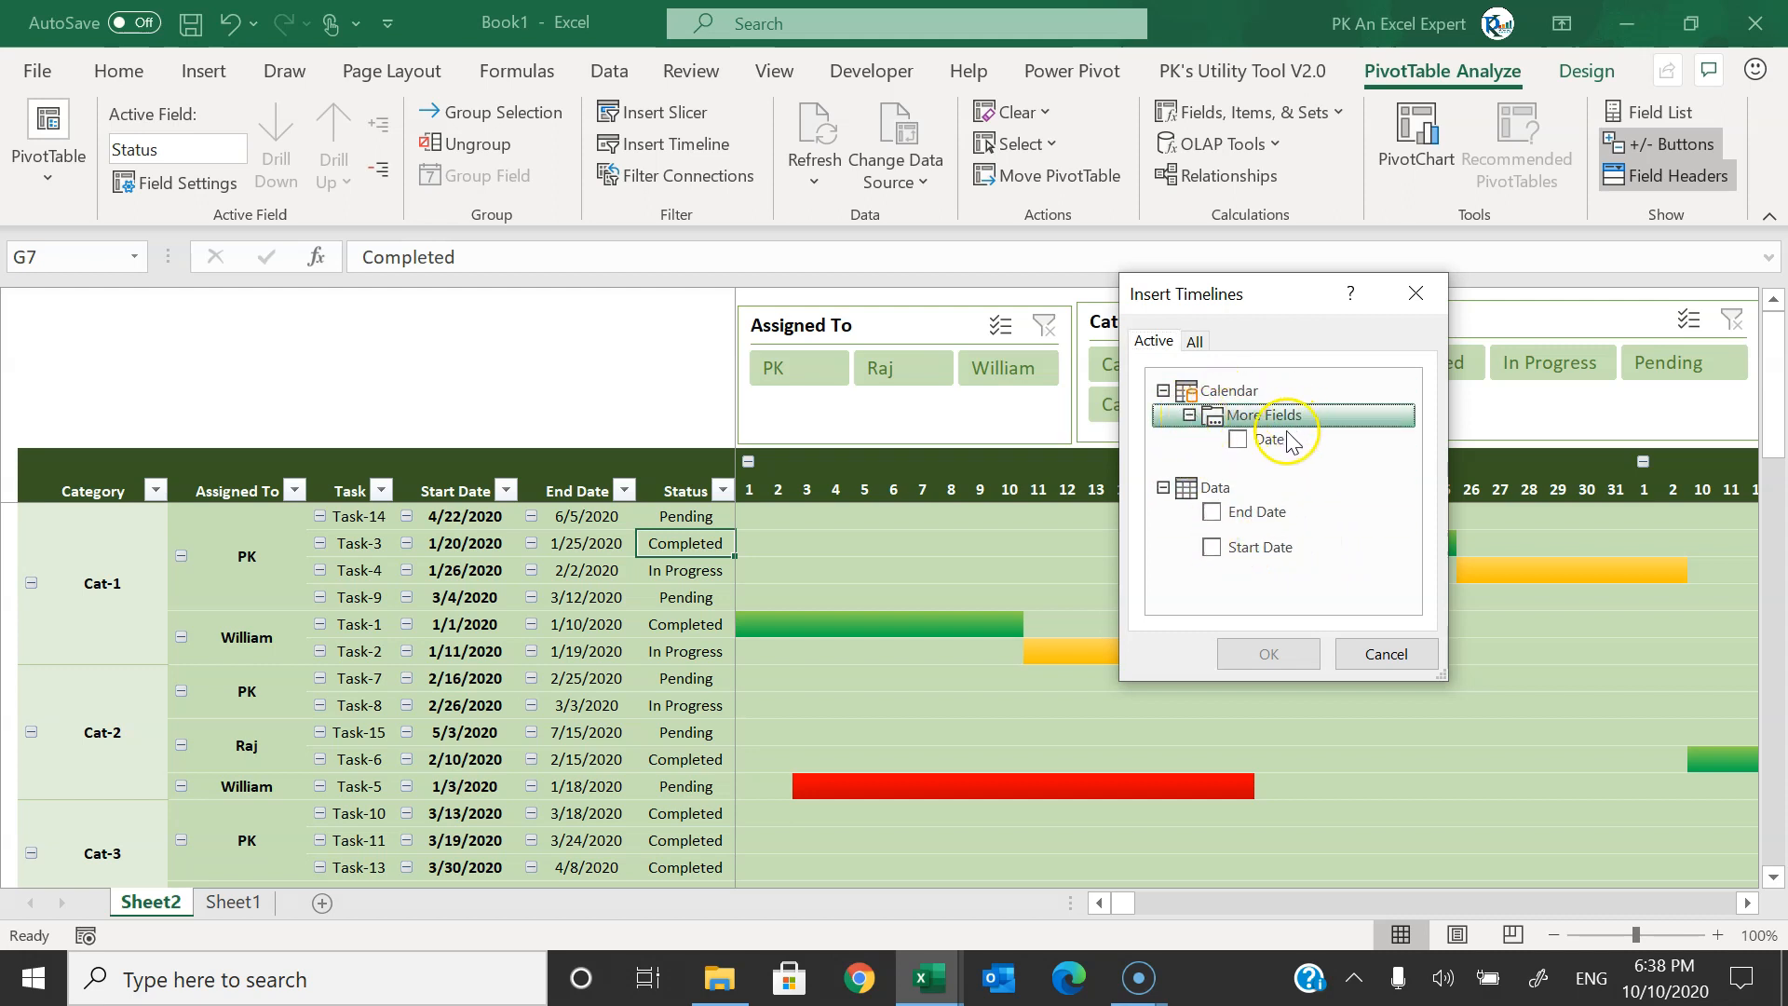
left_click(1289, 440)
left_click(1268, 652)
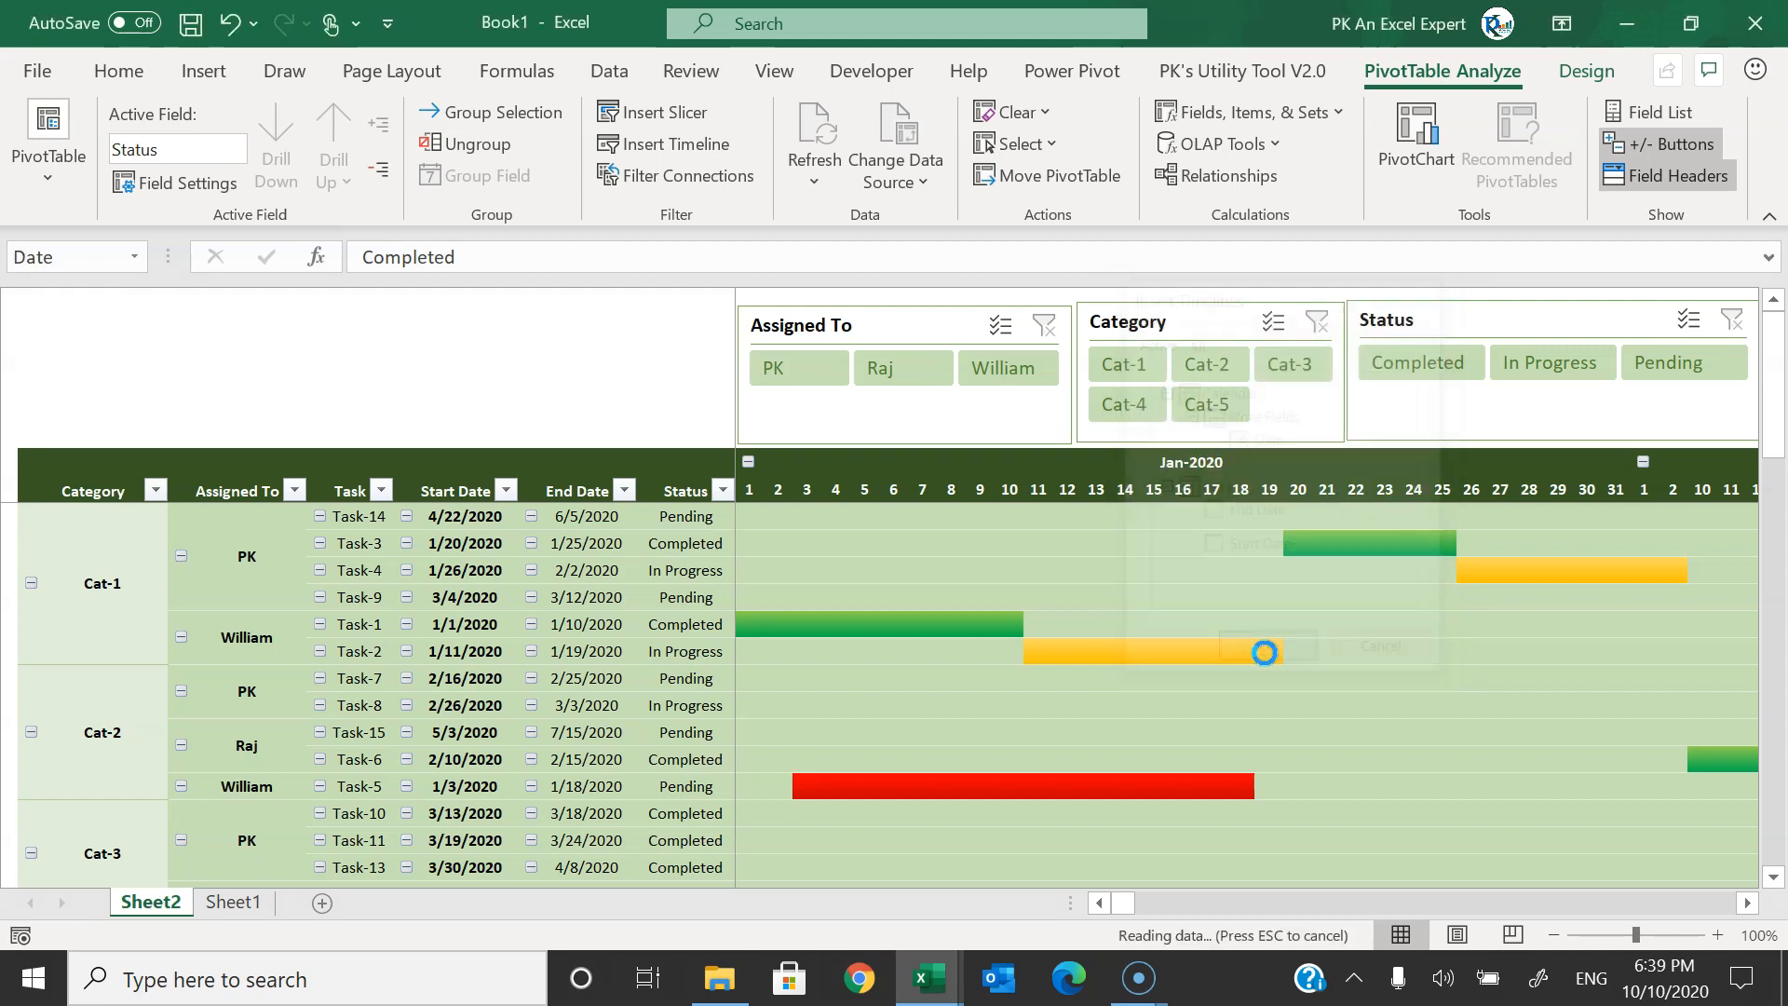
left_click_drag(435, 617, 240, 311)
left_click_drag(484, 493, 735, 445)
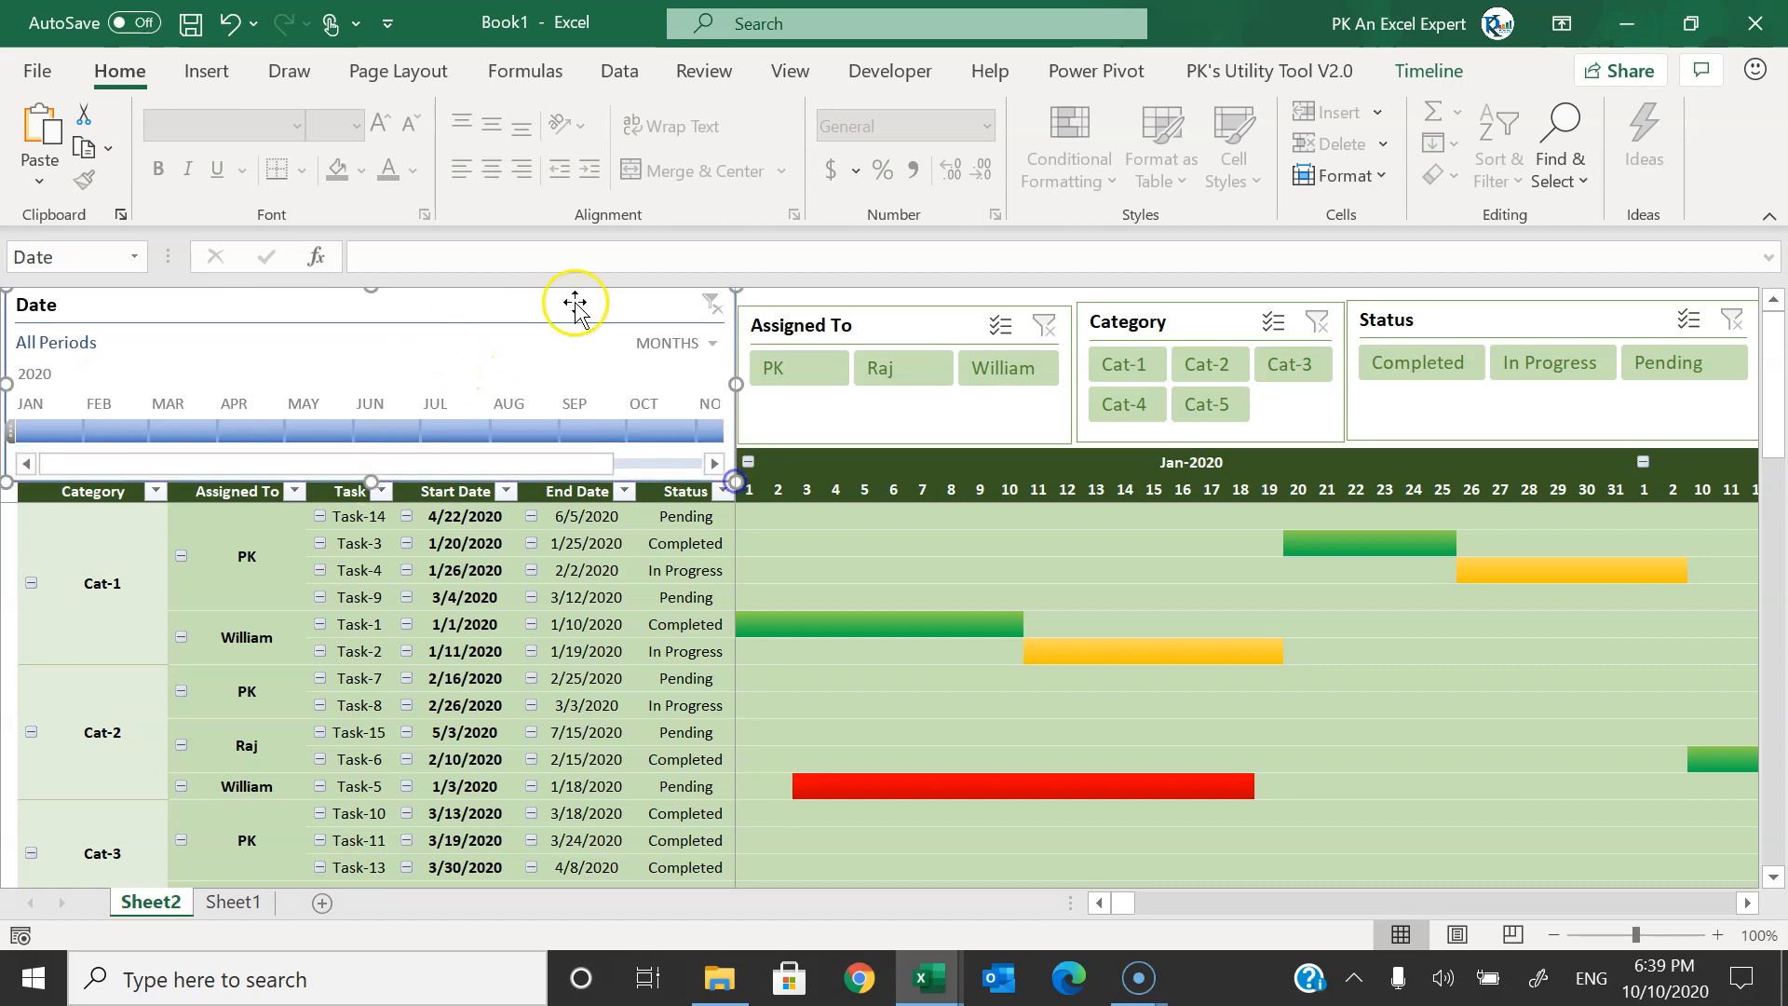
- Apply the dark green timeline style to the Date timeline
left_click(1428, 71)
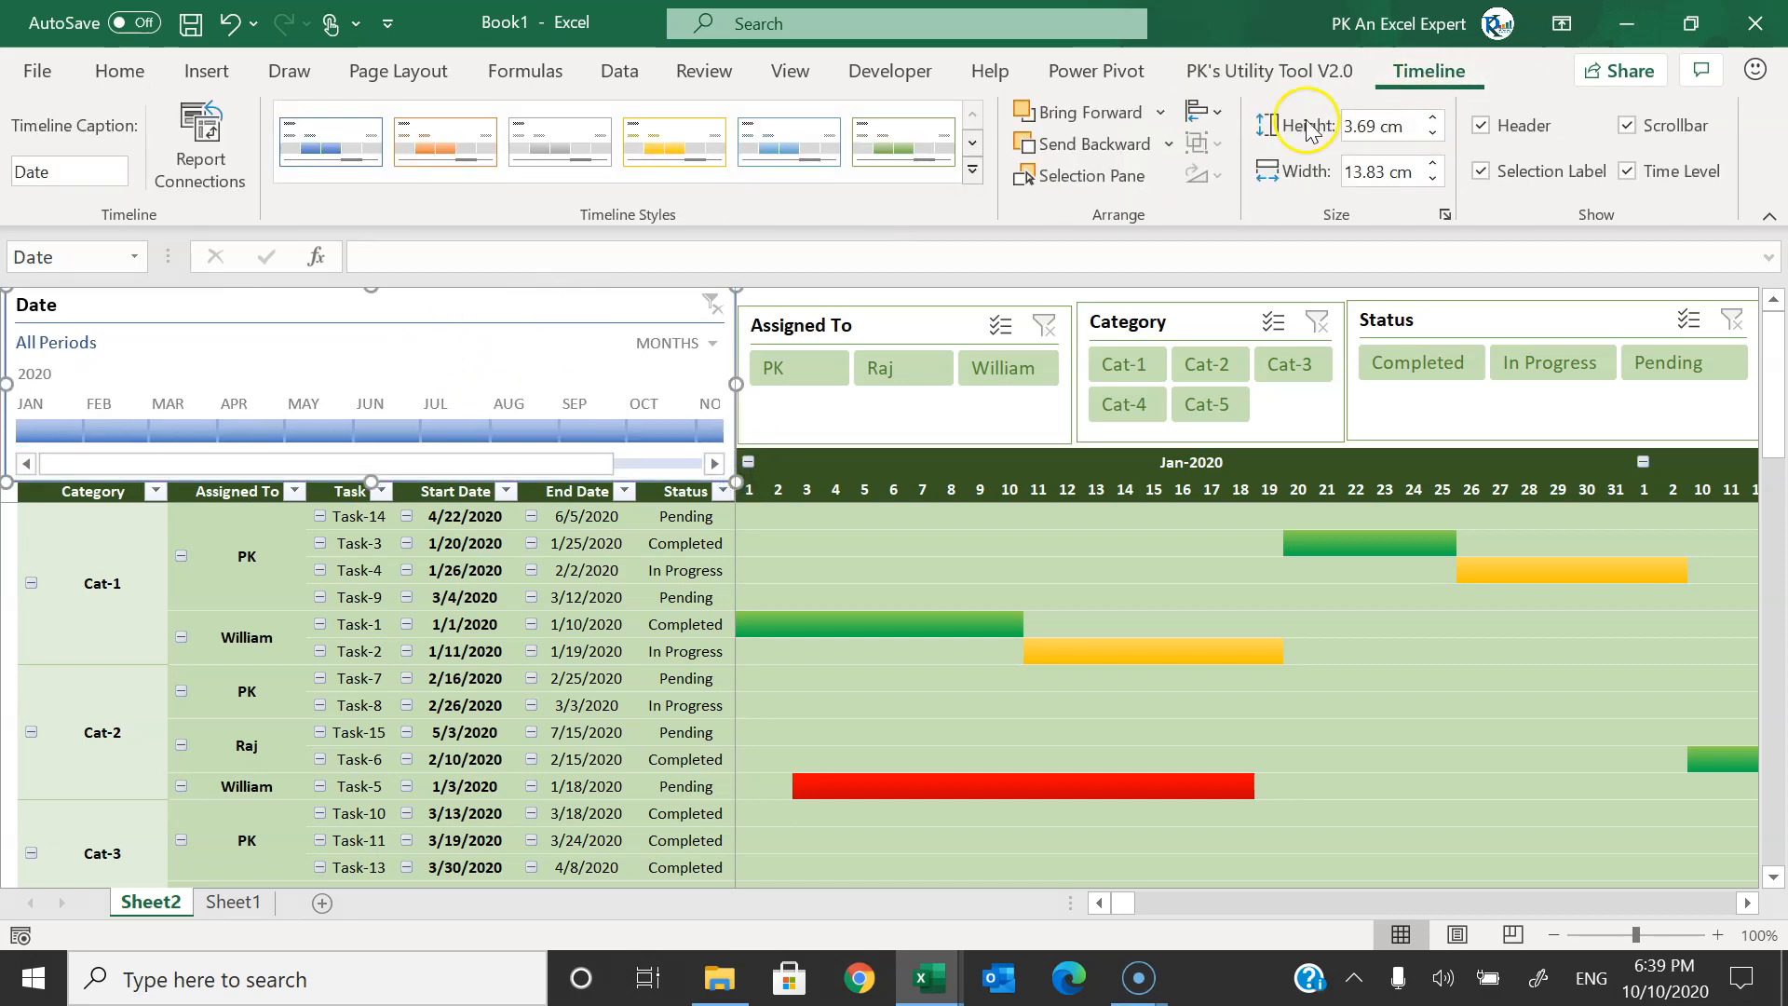
left_click(974, 171)
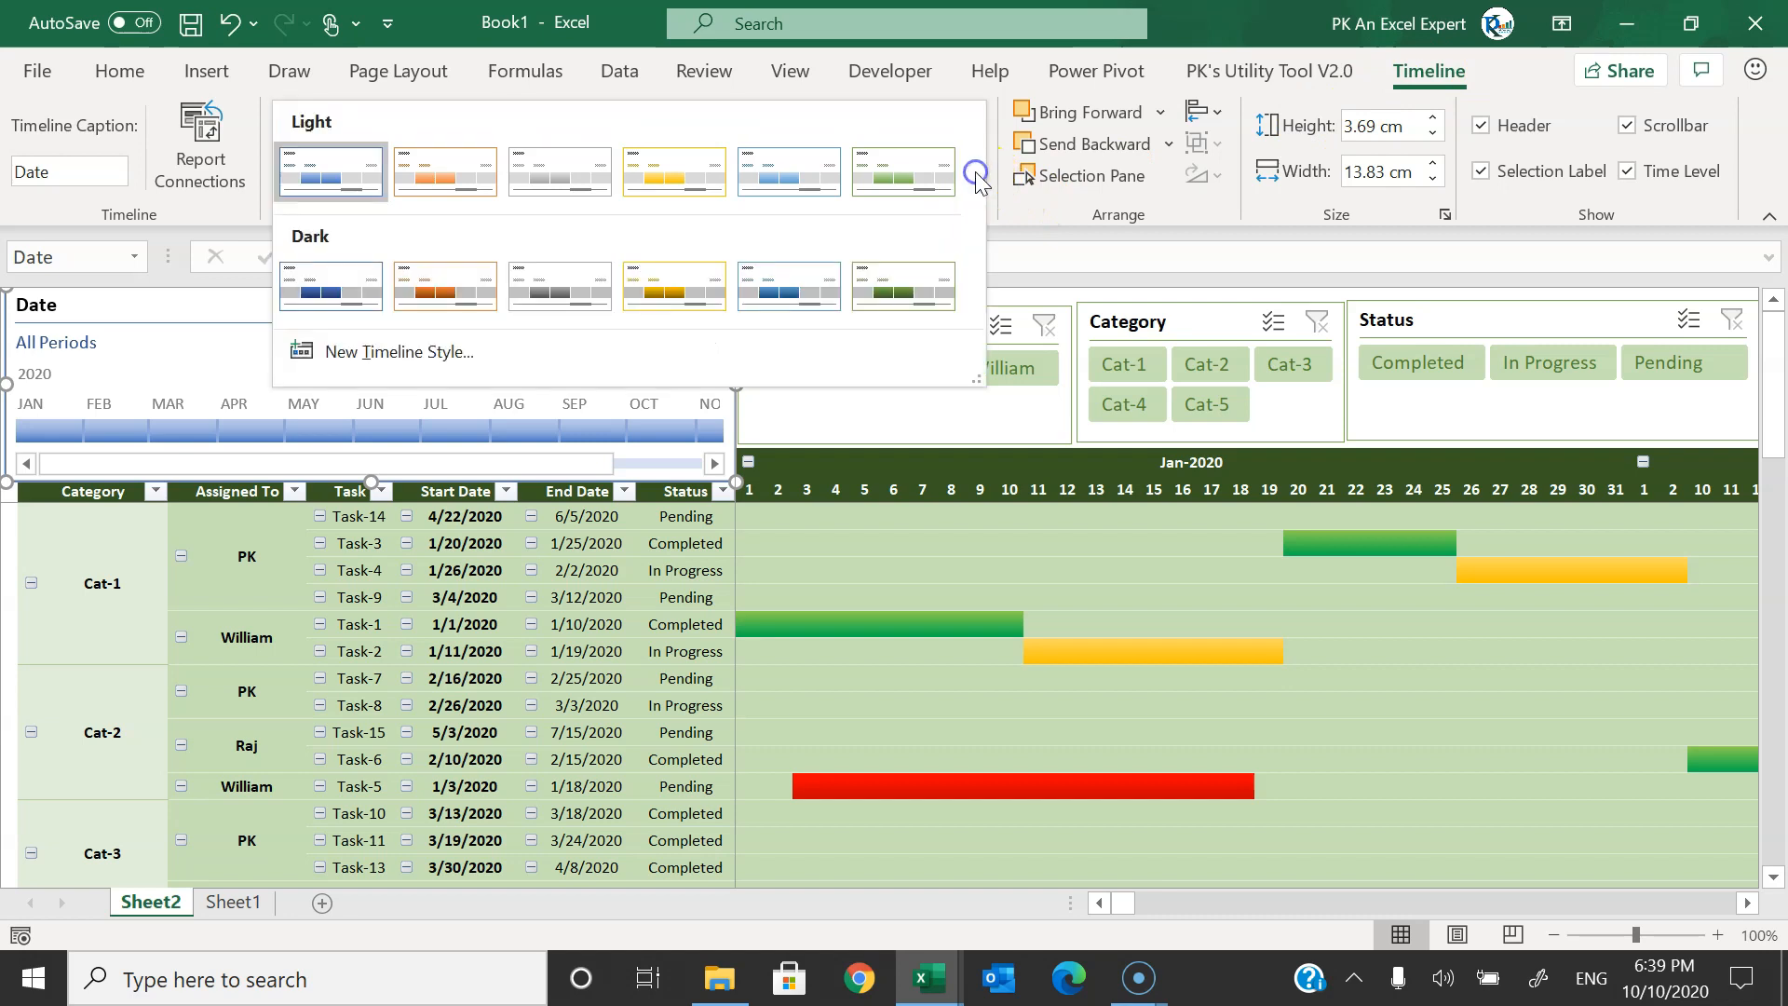
left_click(927, 284)
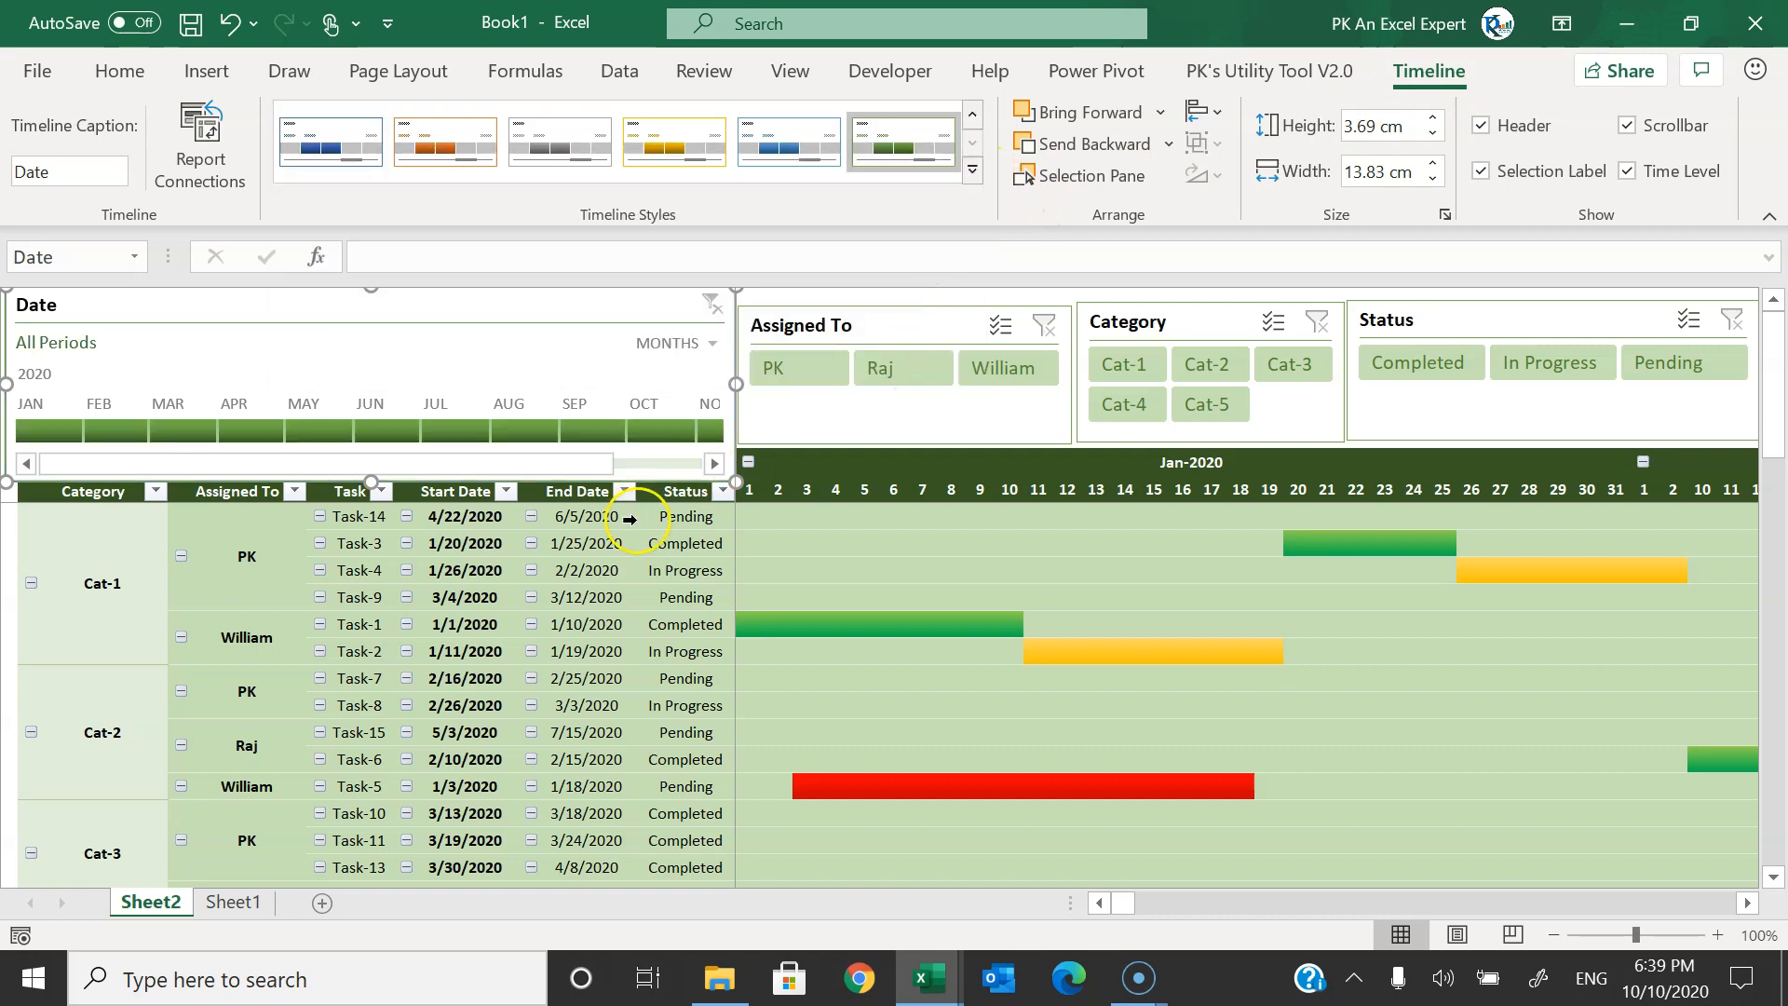
- Move the Date timeline clear of the top rows and show the row and column headings
left_click_drag(208, 431, 630, 519)
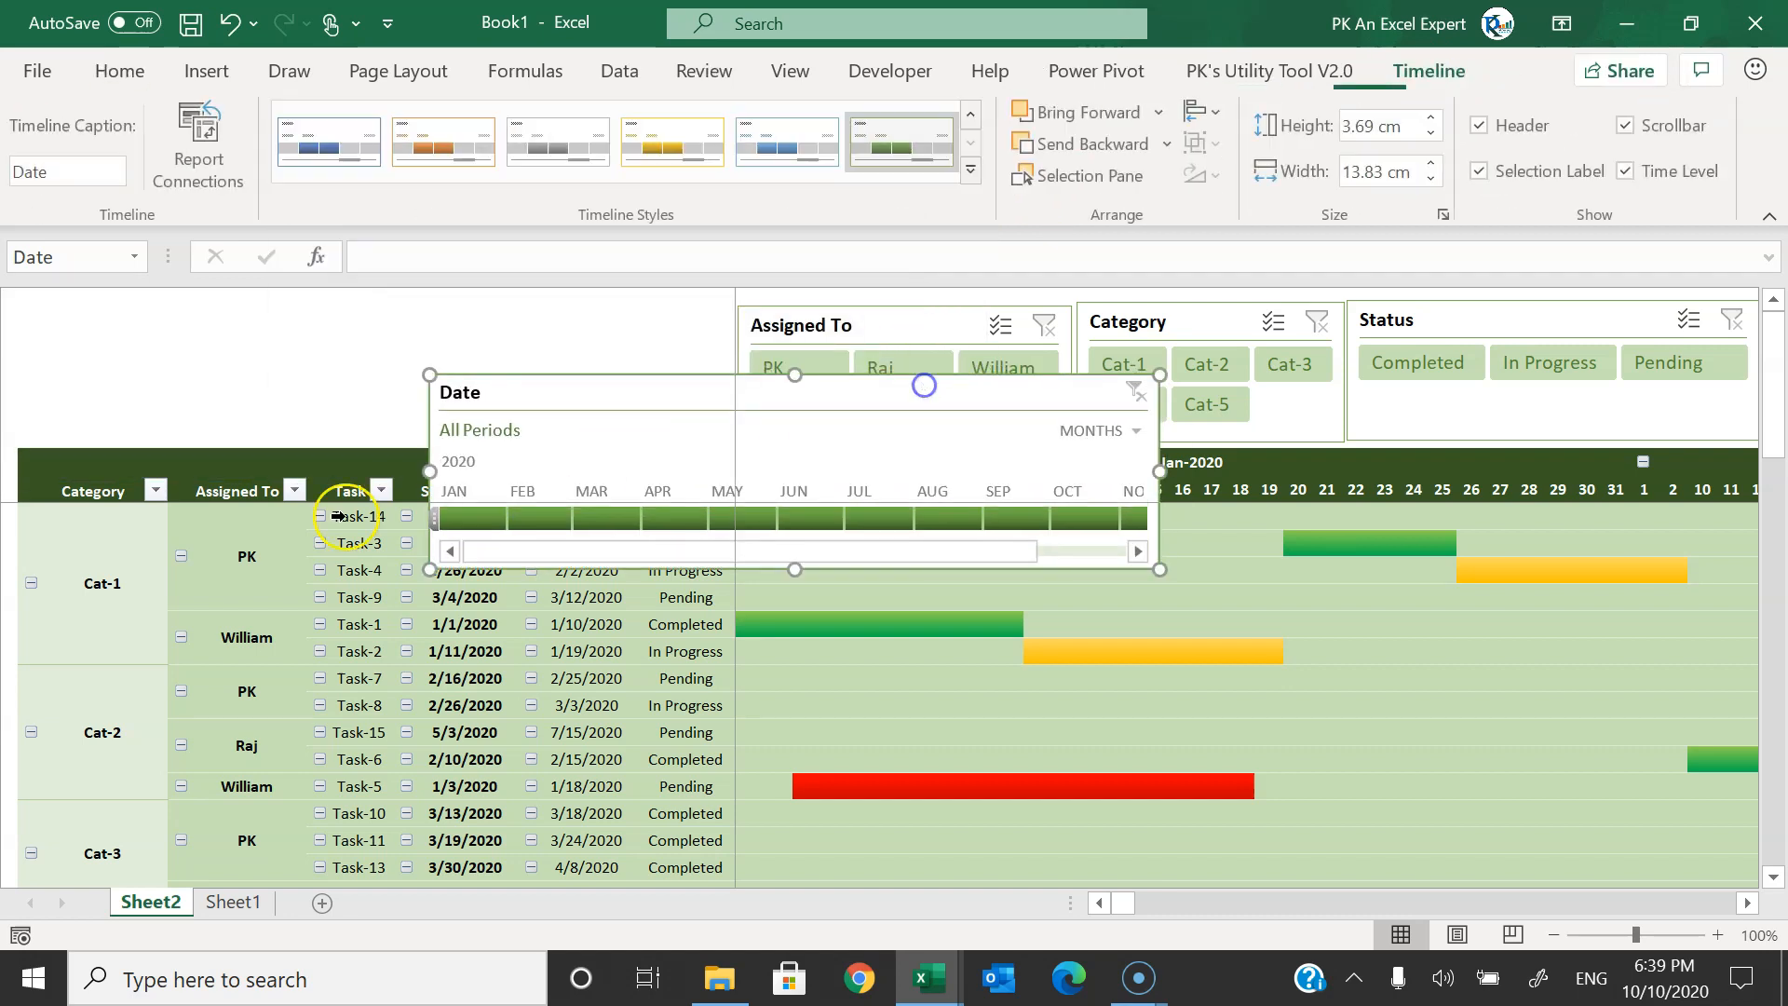
left_click(245, 315)
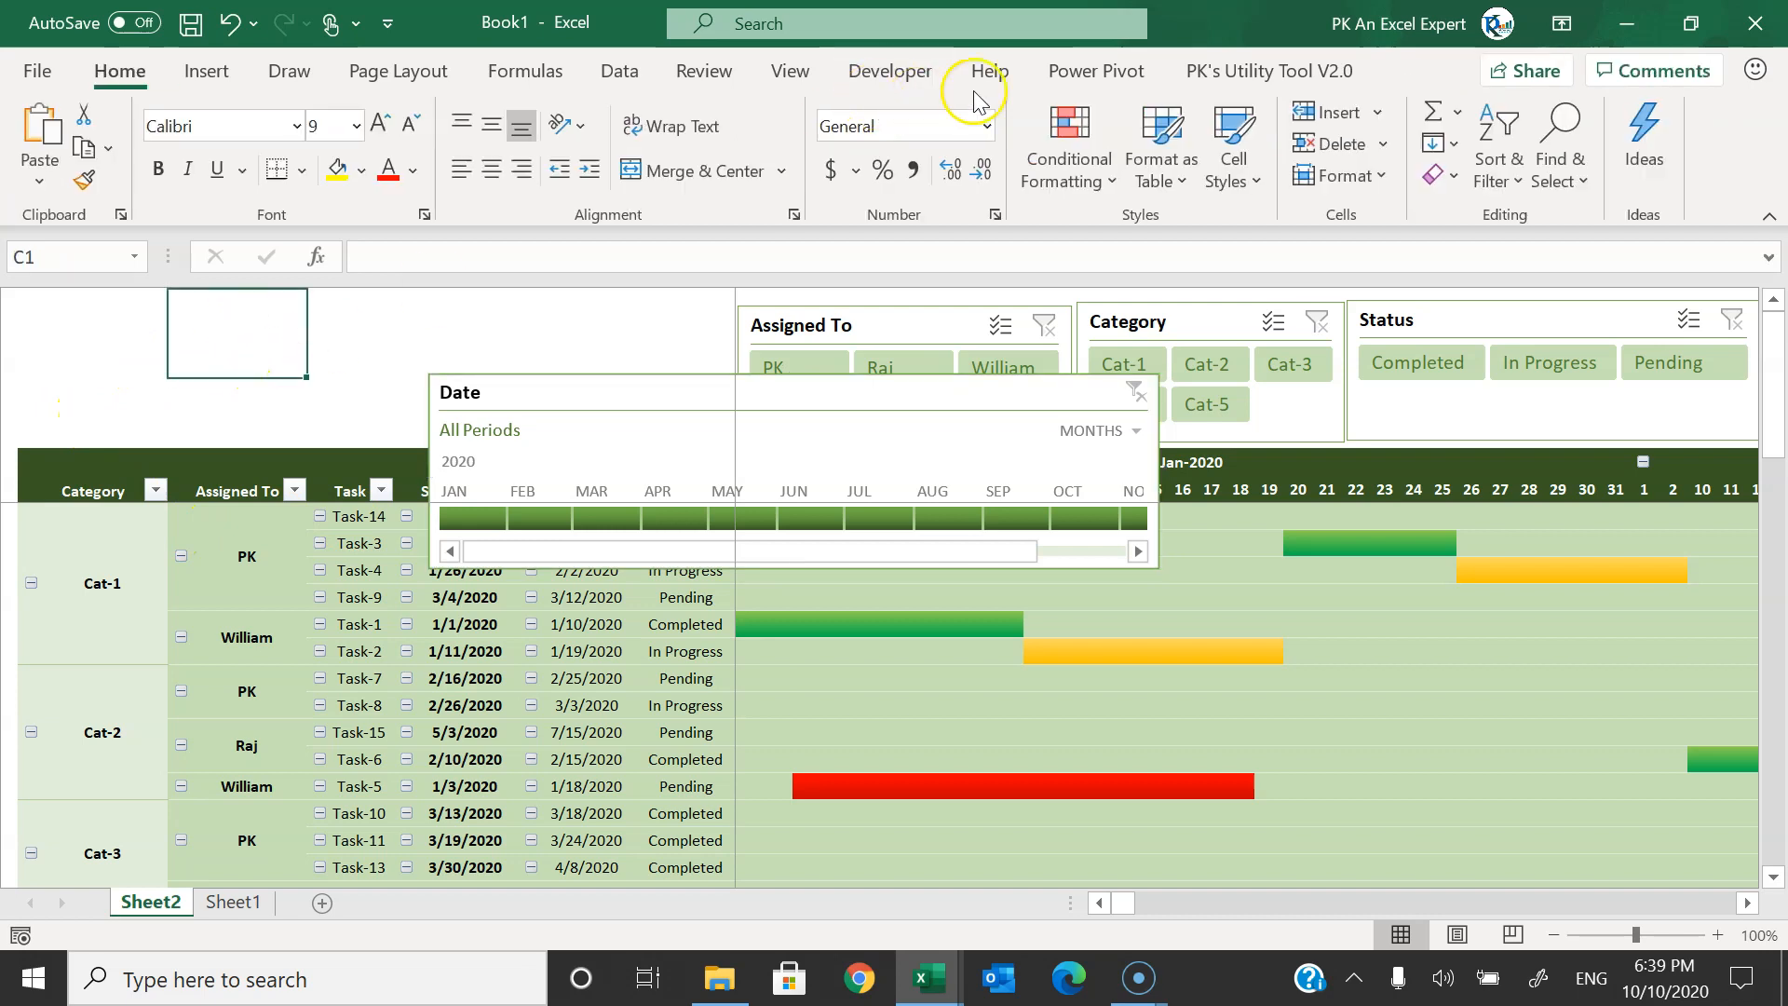
left_click(790, 67)
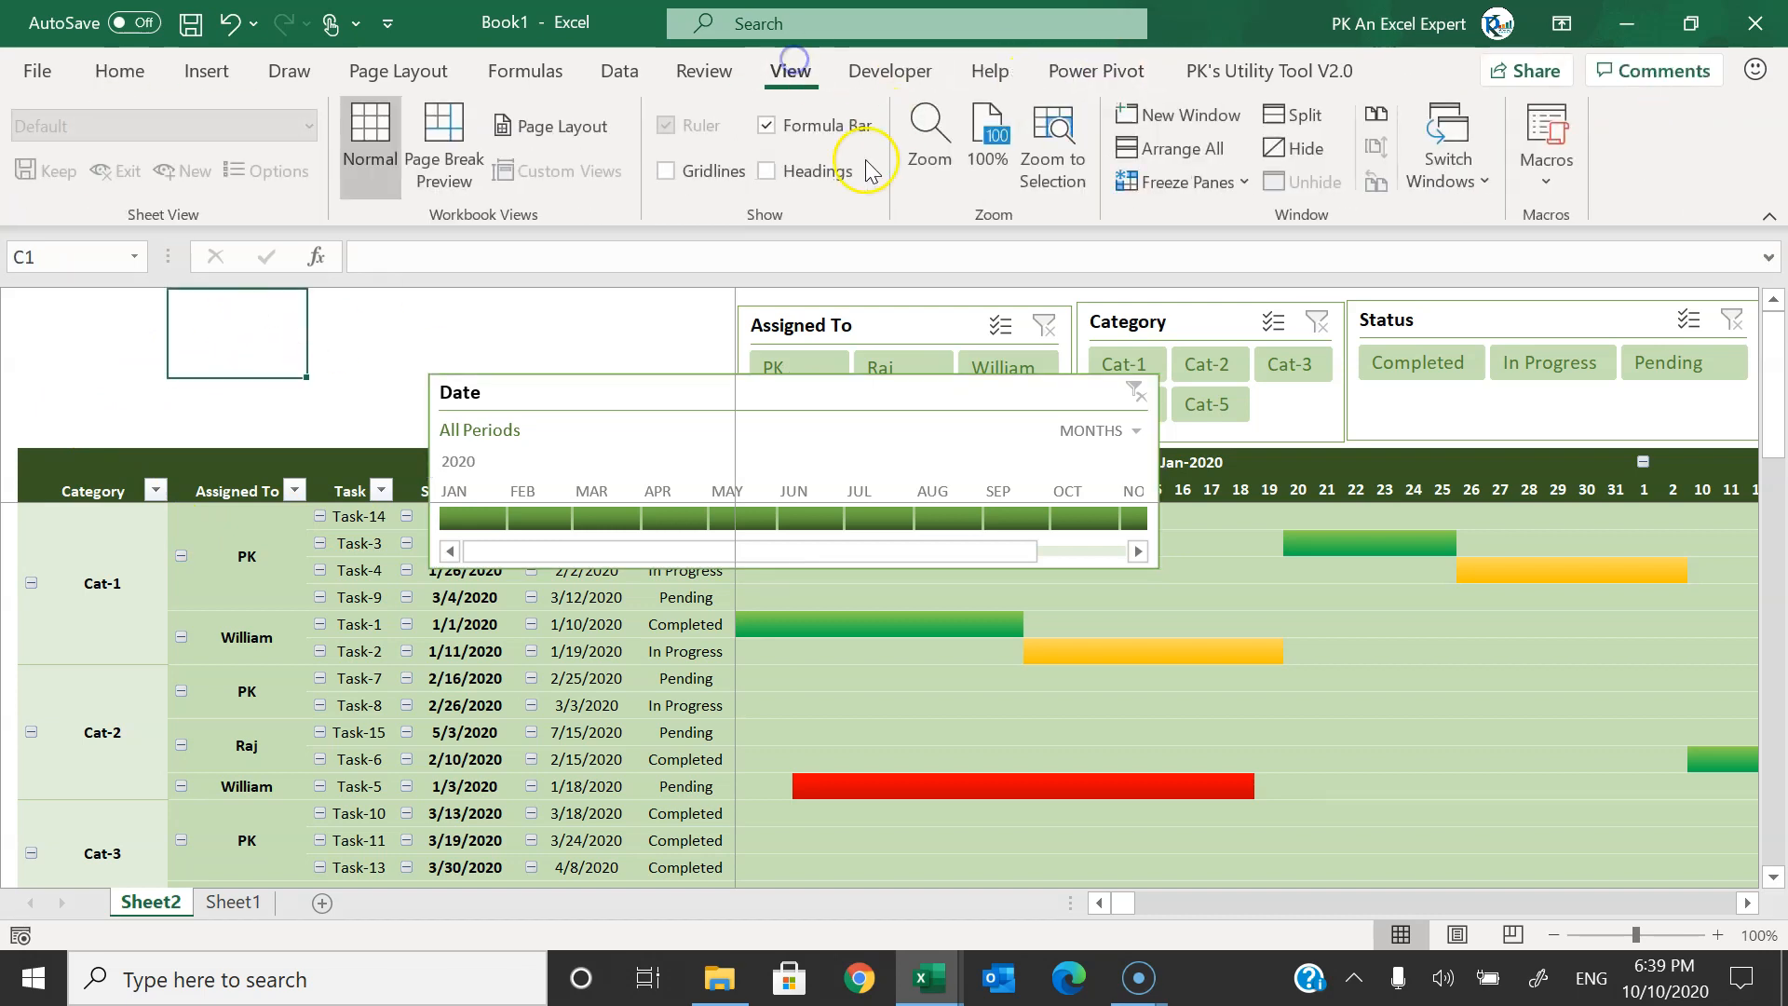
left_click(812, 172)
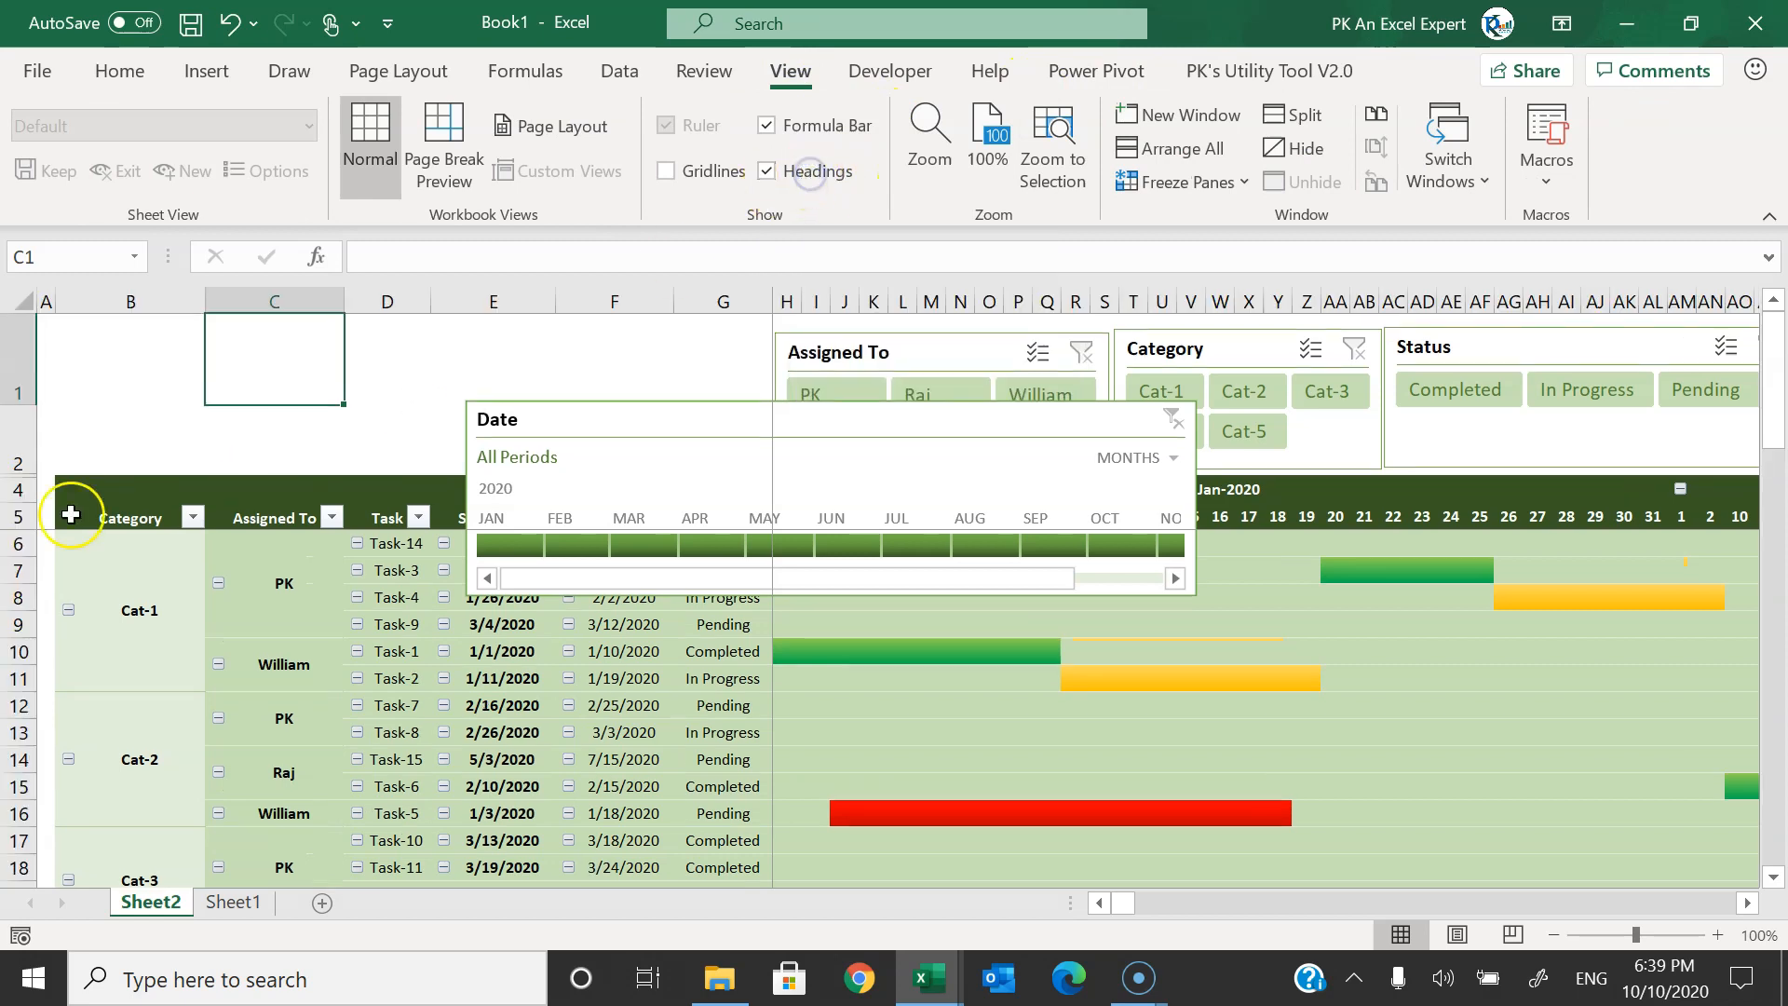
- Make rows 1 and 2 taller with row 3 hidden, and fit the Date timeline back above the task columns
left_click_drag(19, 476, 19, 490)
left_click_drag(586, 419, 149, 306)
left_click_drag(20, 398, 24, 415)
right_click(19, 503)
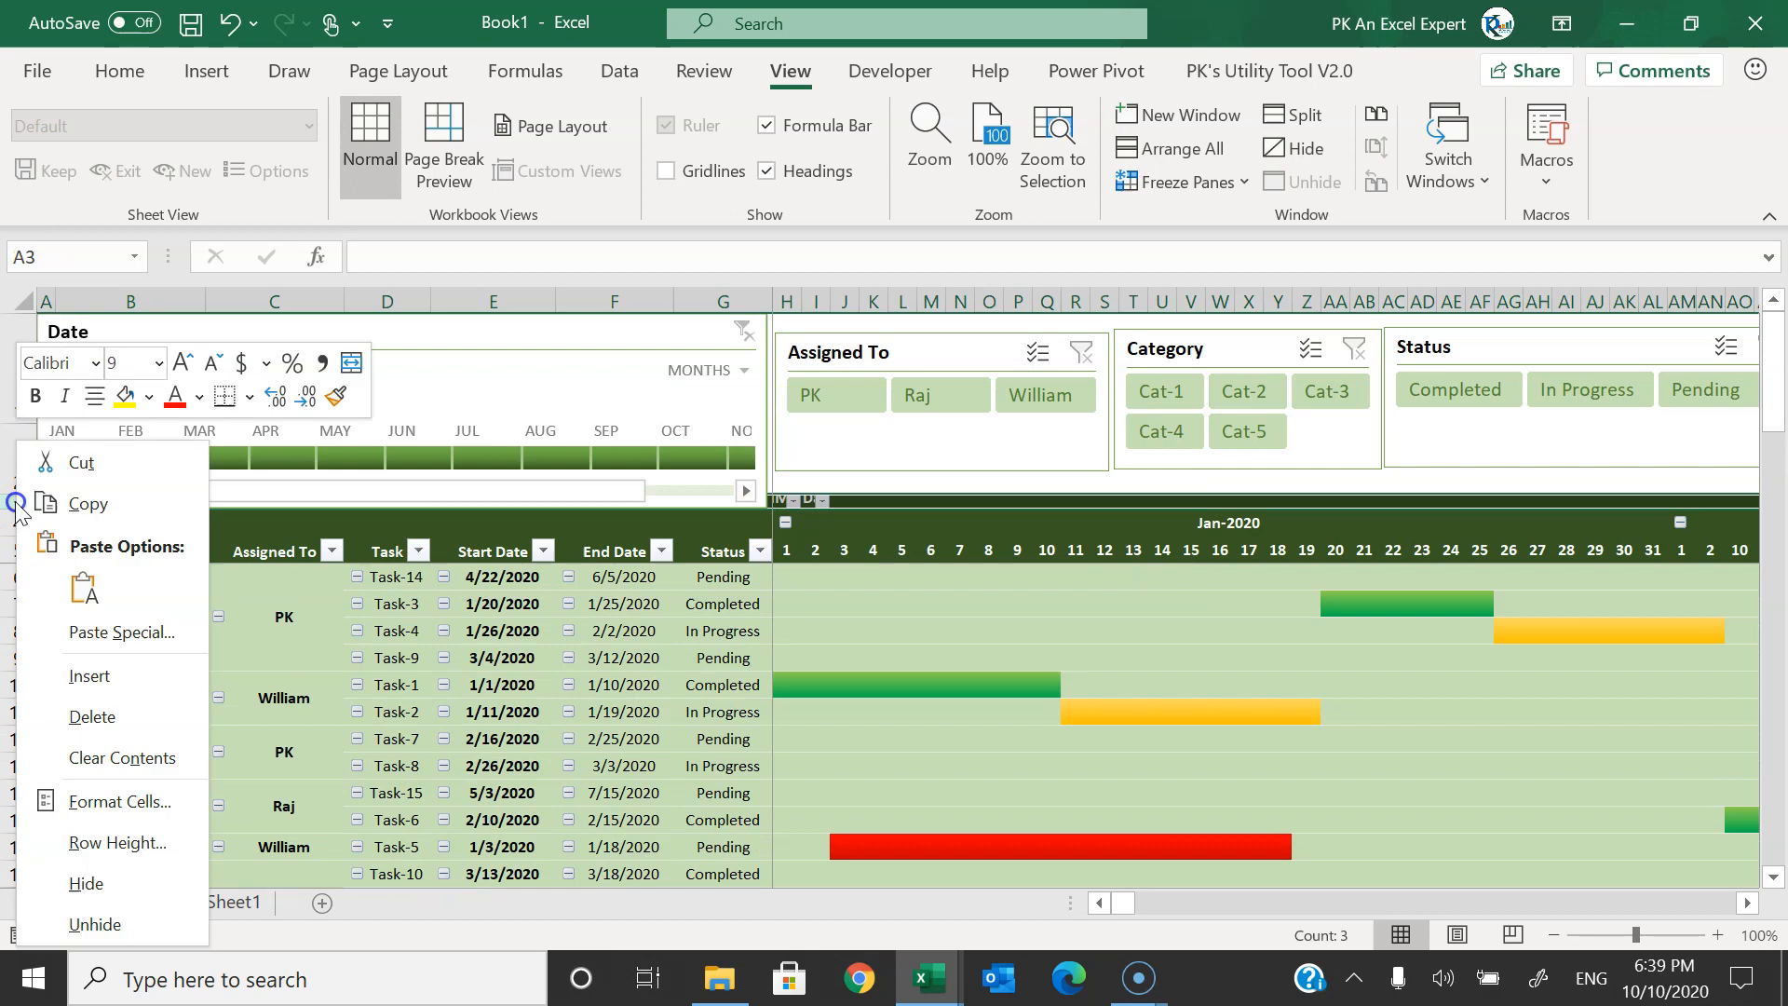
left_click_drag(18, 502, 18, 493)
- Lower the Assigned To, Category and Status slicers to just above the chart header and hide the headings
left_click_drag(838, 352, 838, 388)
left_click_drag(1164, 348, 1164, 386)
left_click_drag(1536, 347, 1536, 385)
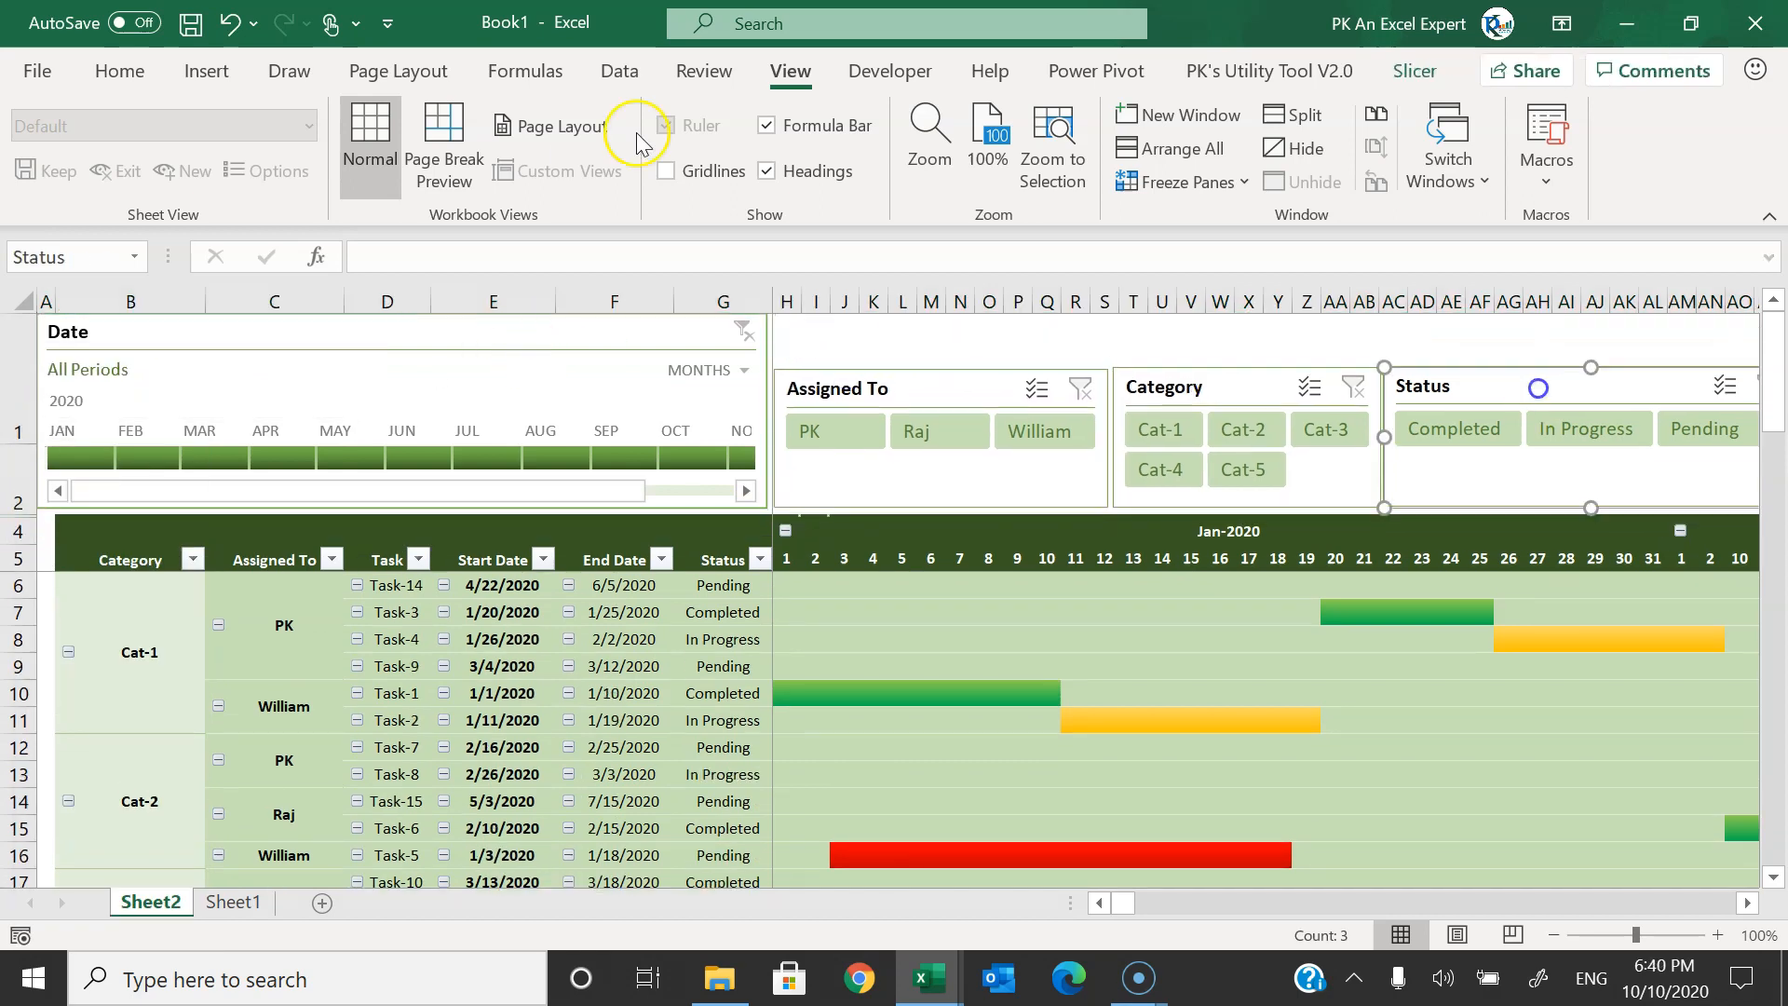
left_click(807, 183)
left_click(1013, 305)
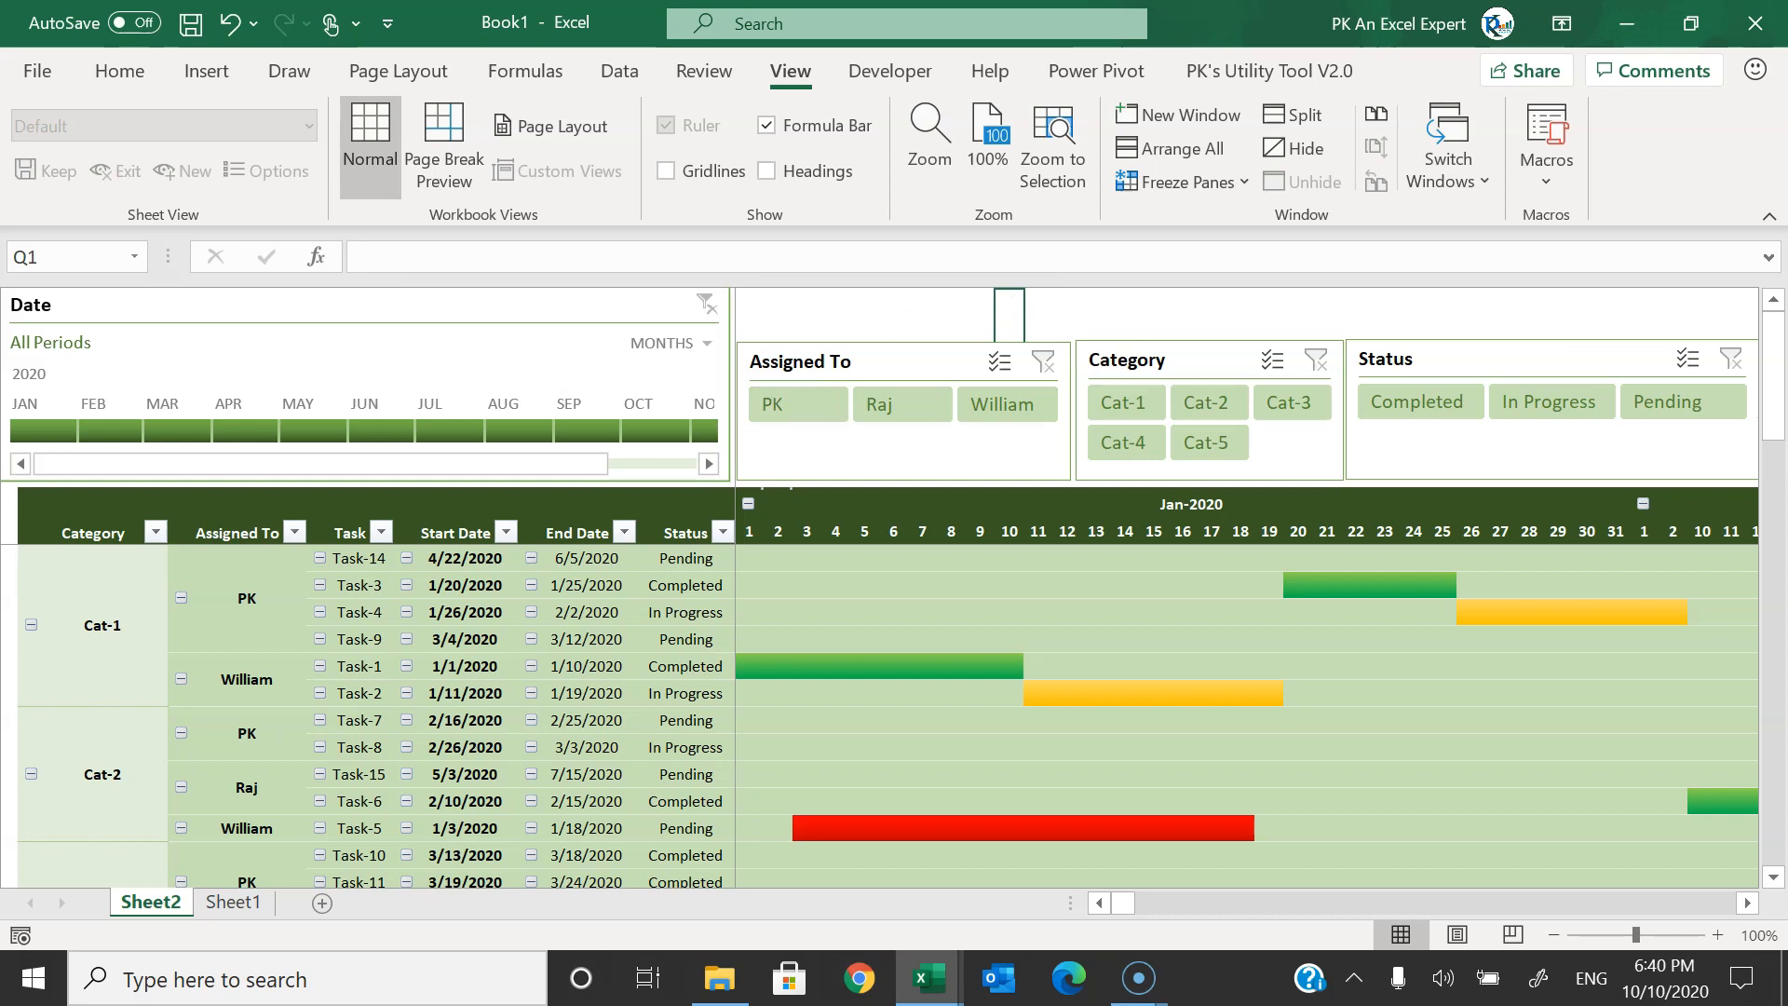
- Filter the Date timeline to January 2020 and hide row 3 containing the Conditional Formatting caption
left_click(41, 428)
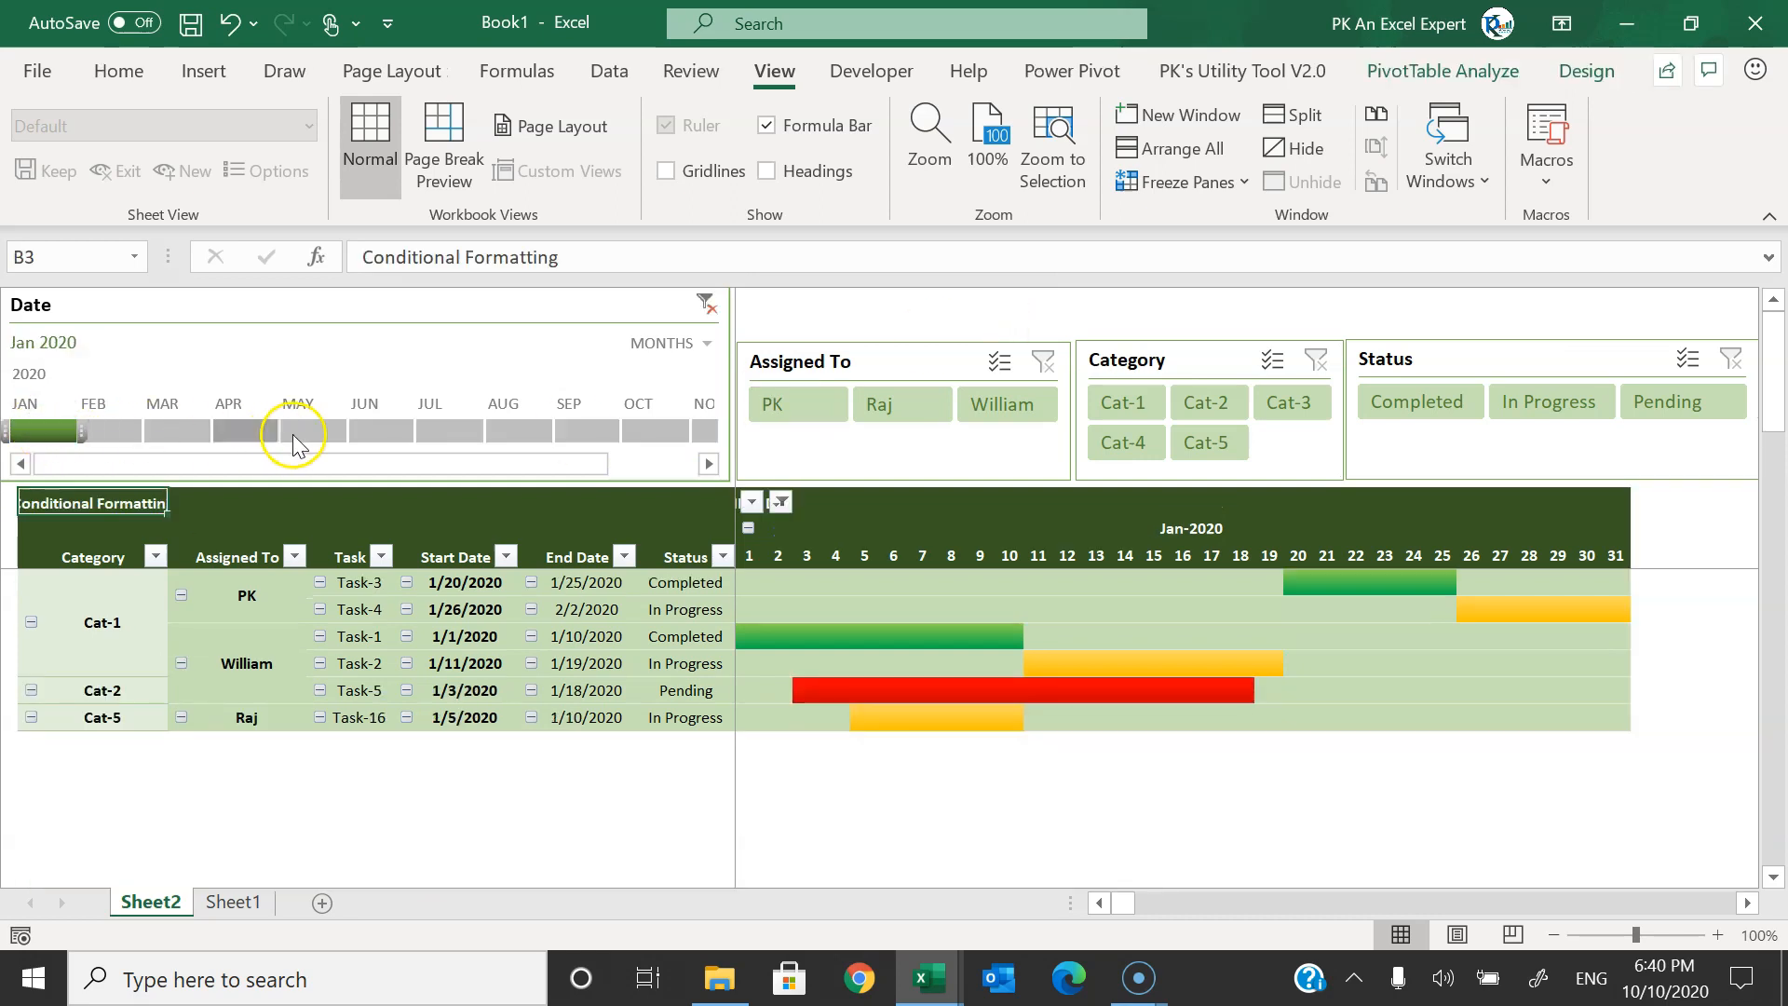
left_click(858, 504)
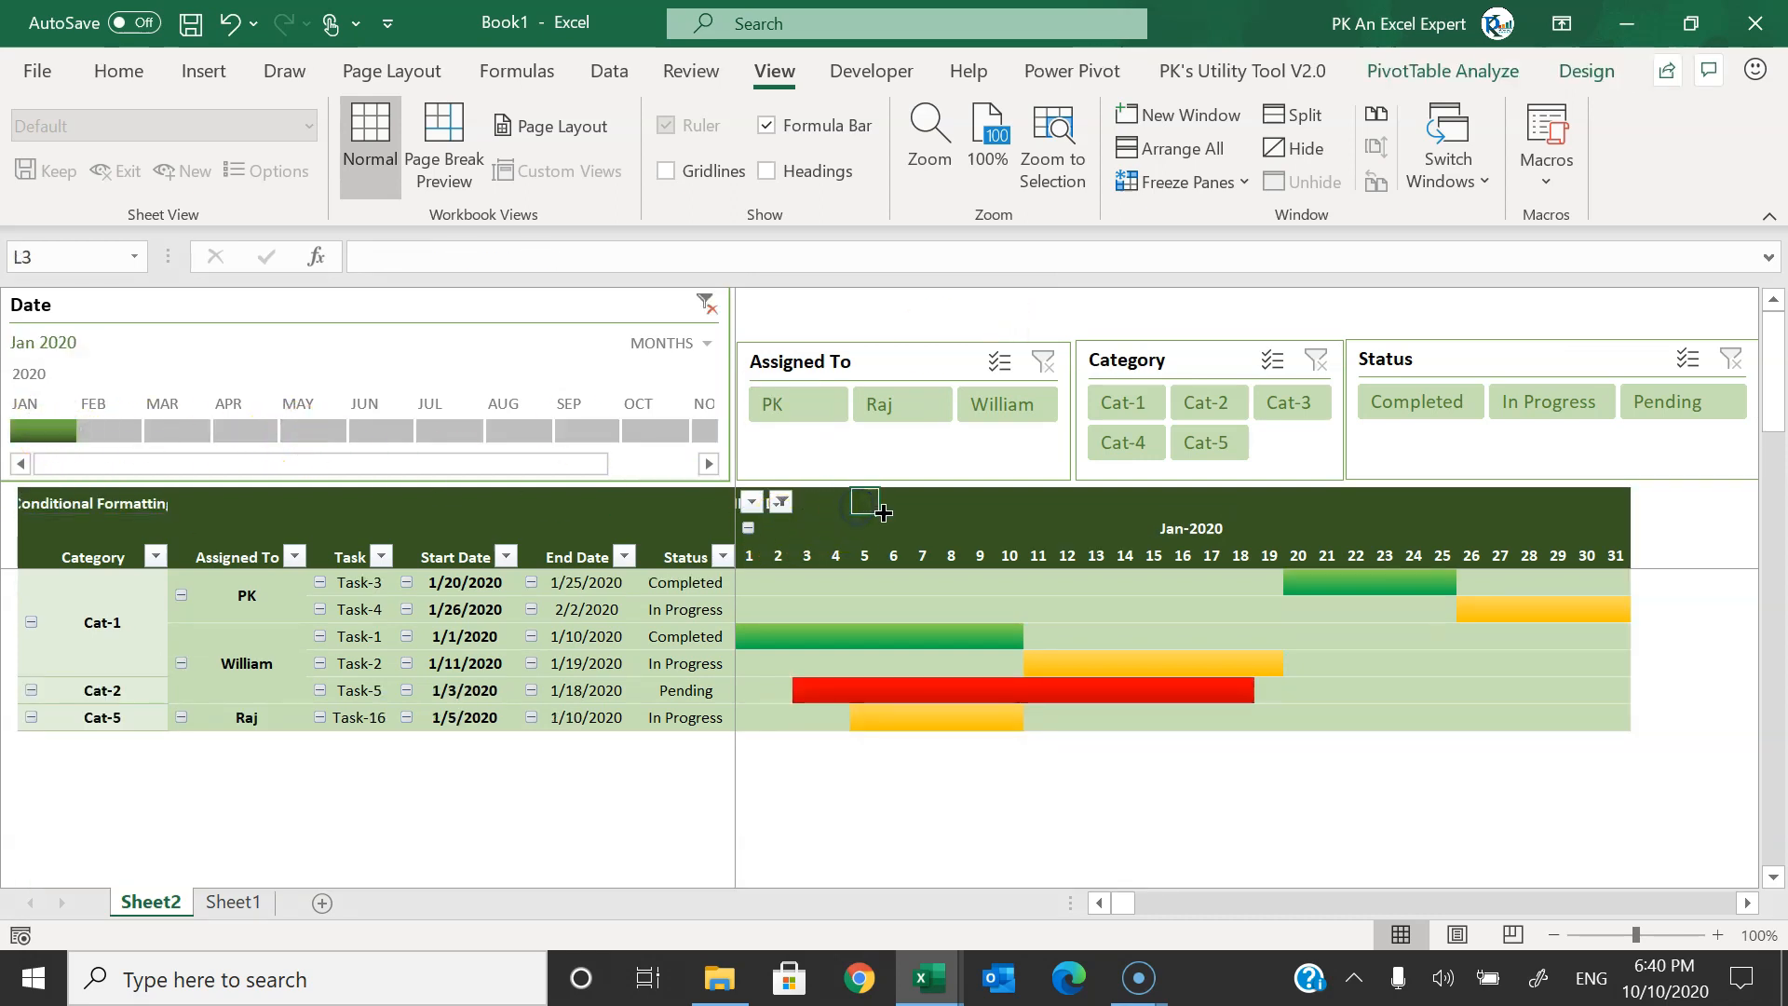
key("shift+space")
right_click(914, 503)
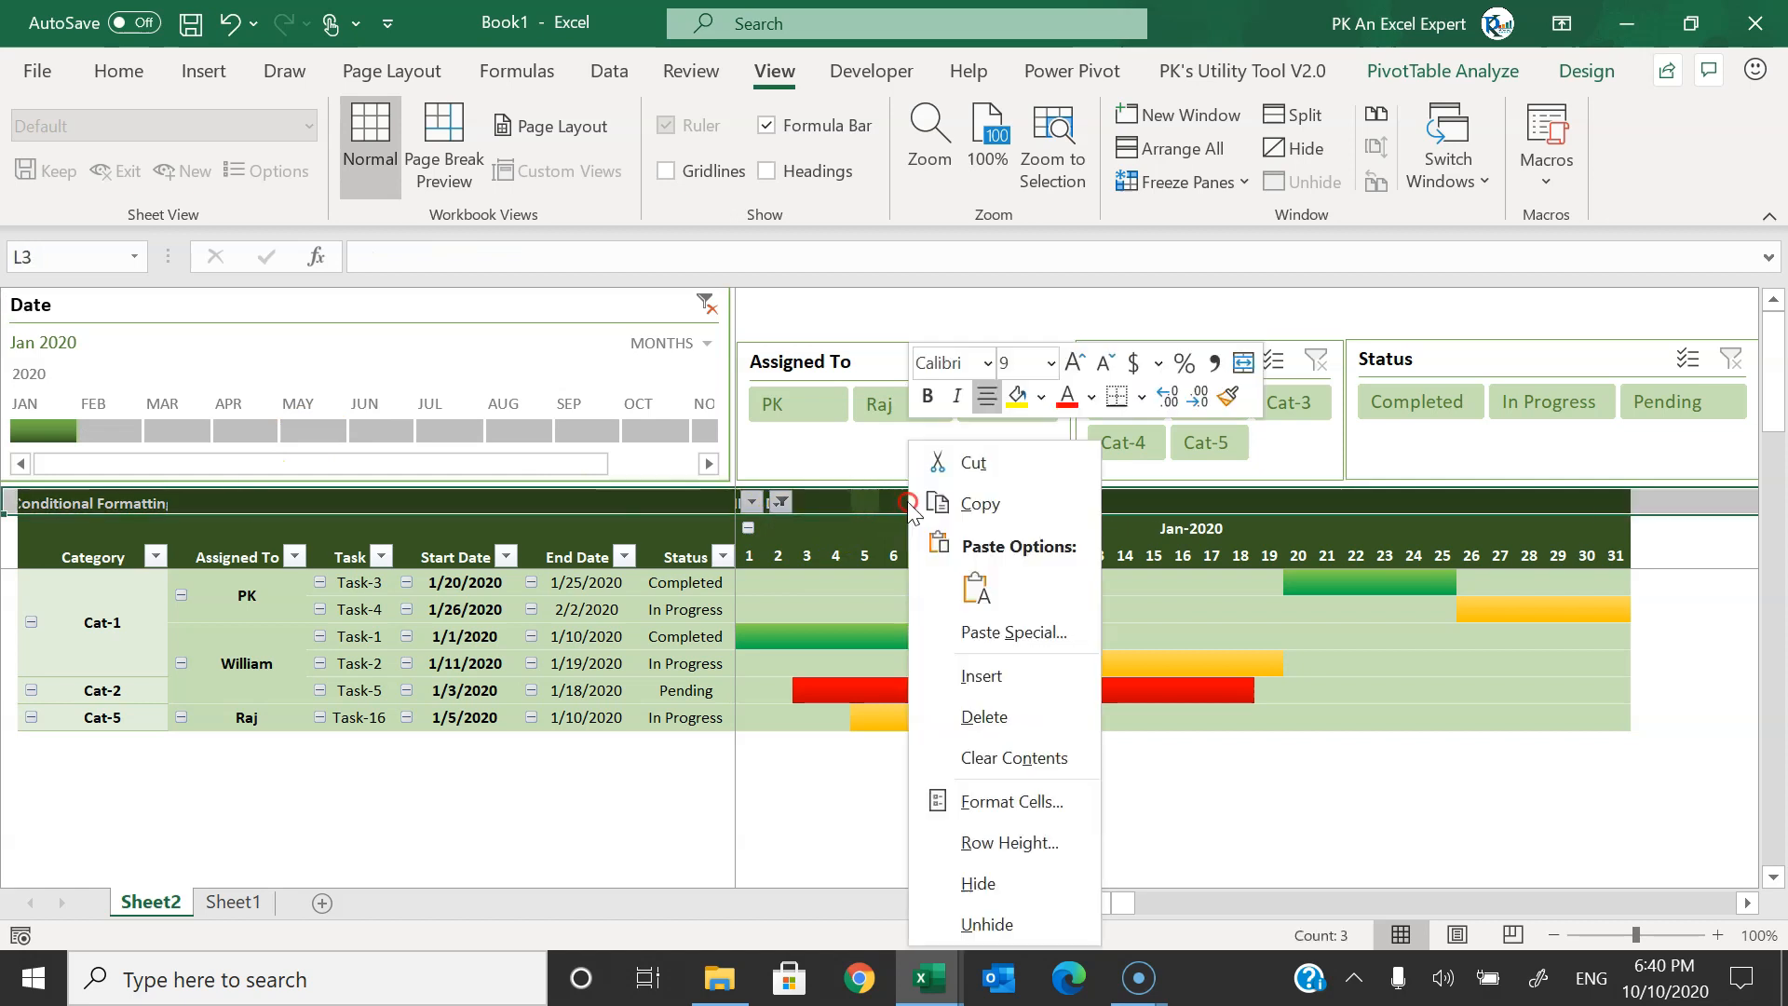
left_click(1024, 883)
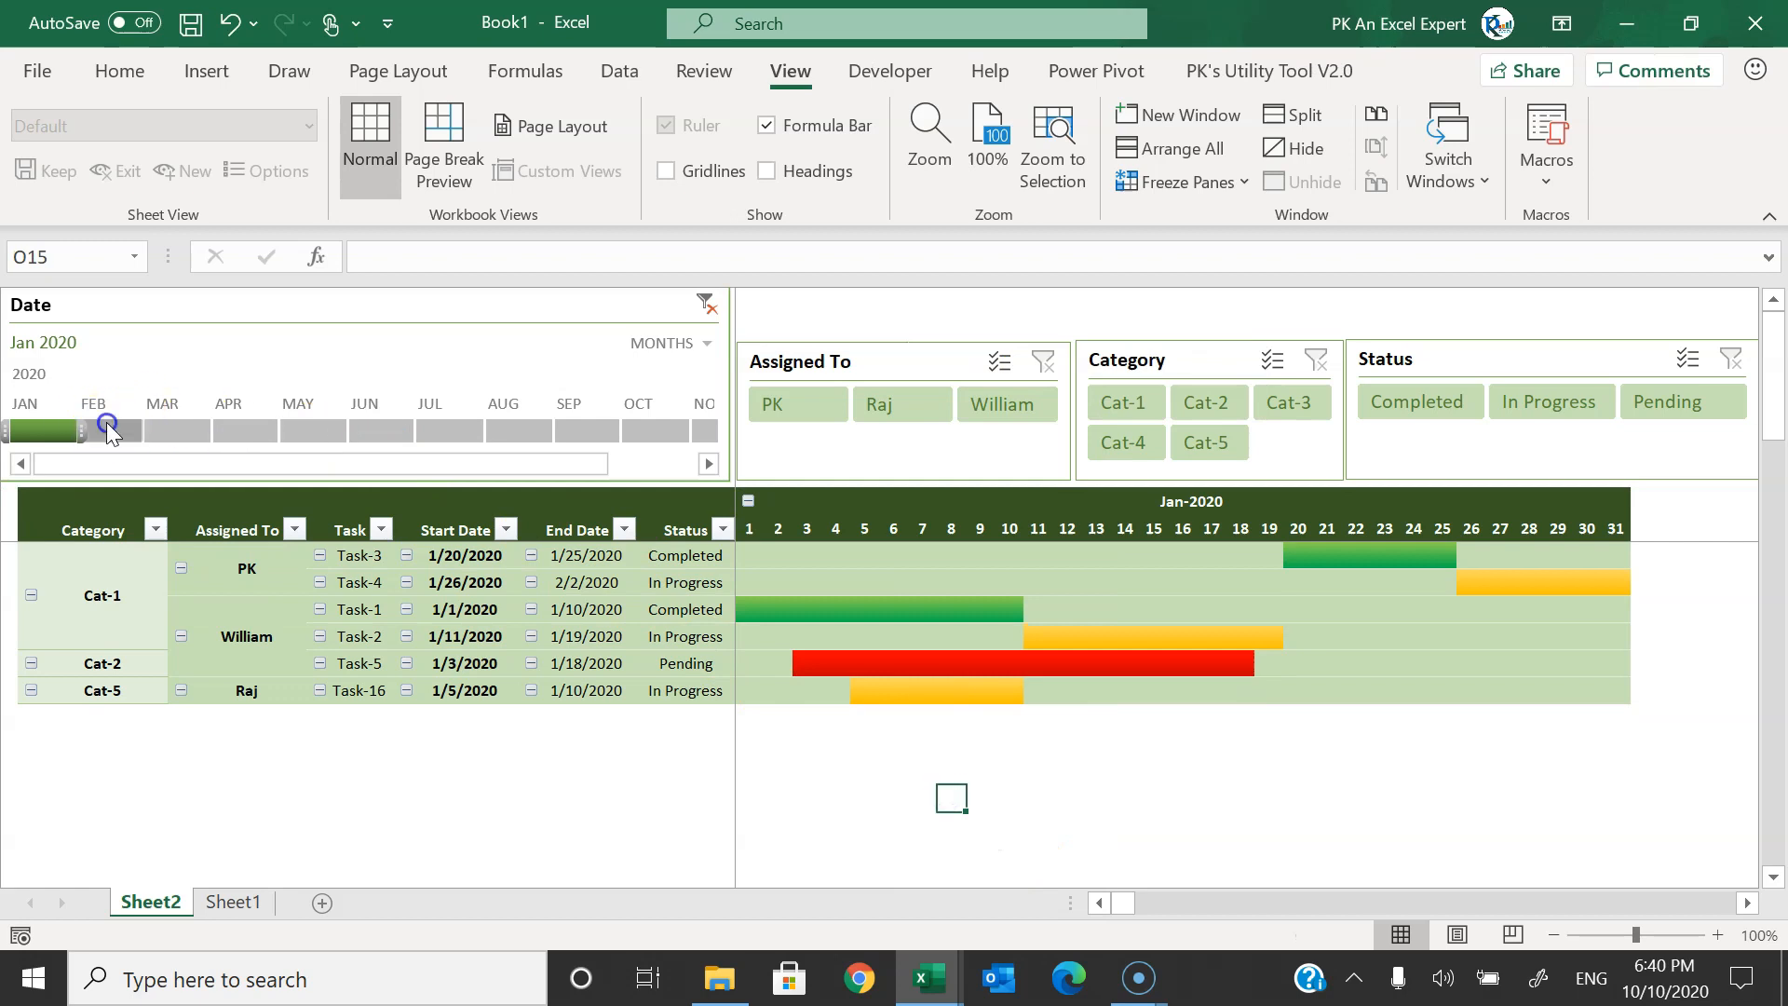
- Test the Date timeline on February, March and January 2020 and clear its filter
left_click(107, 426)
left_click(183, 428)
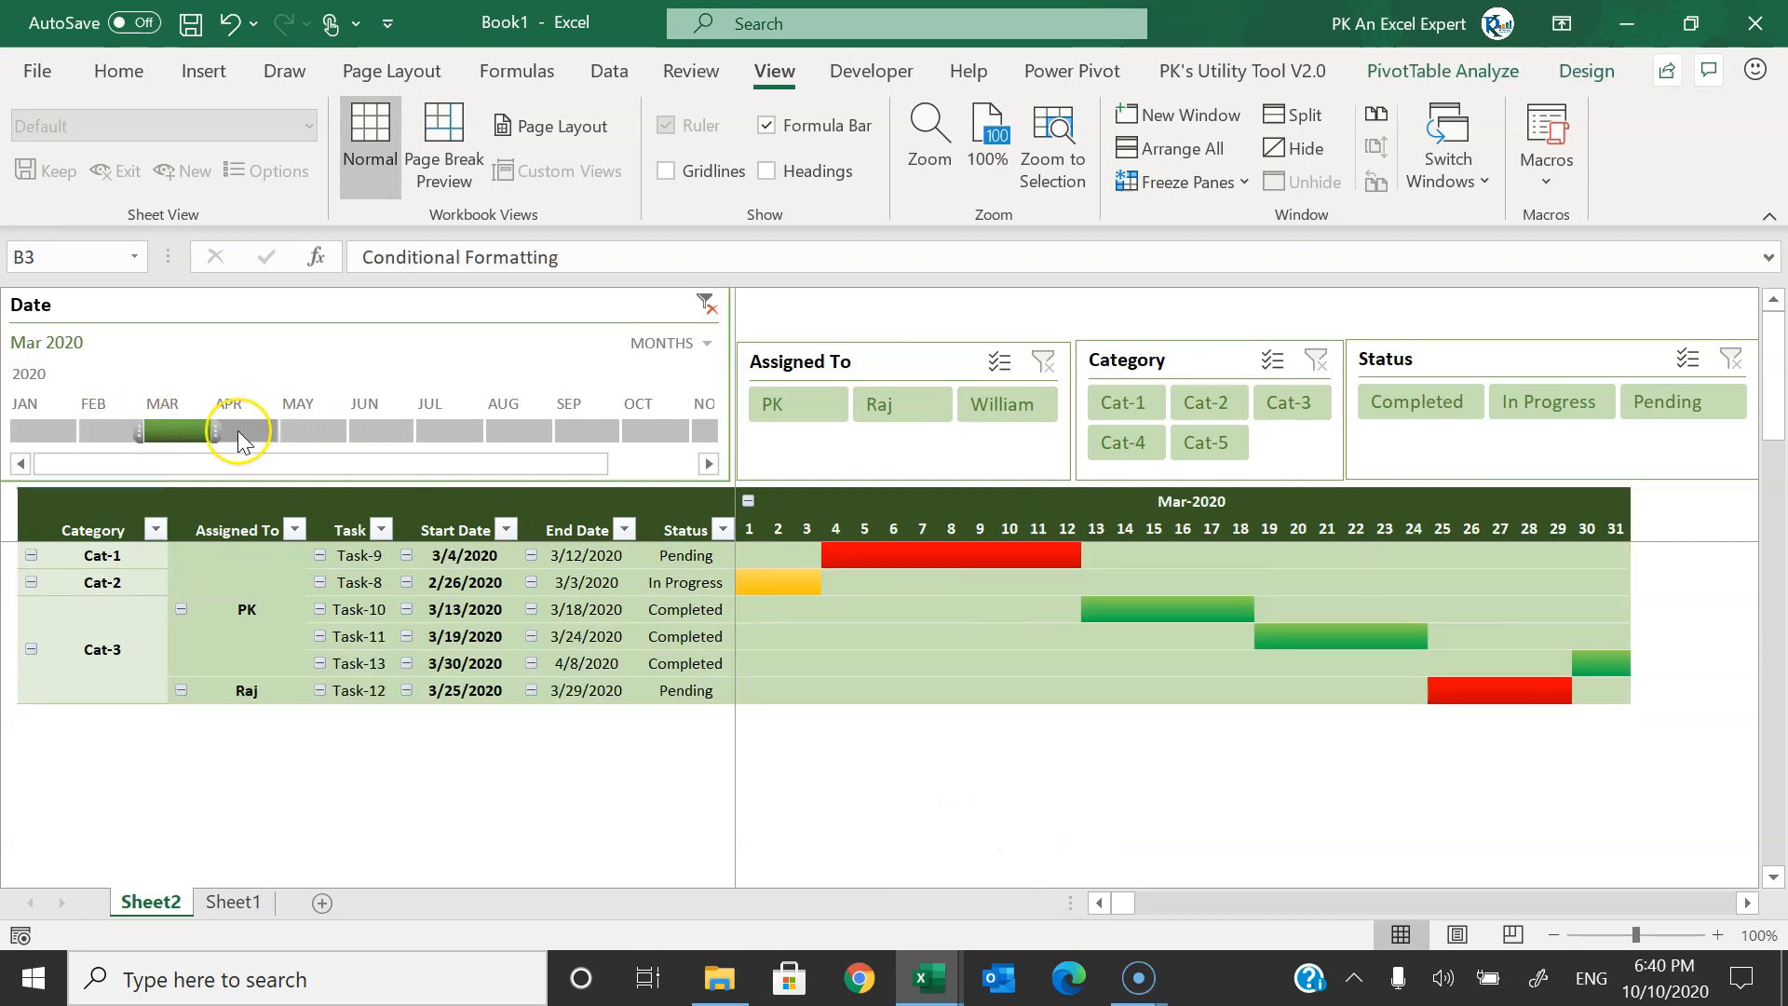
left_click(124, 428)
left_click(39, 423)
left_click(704, 304)
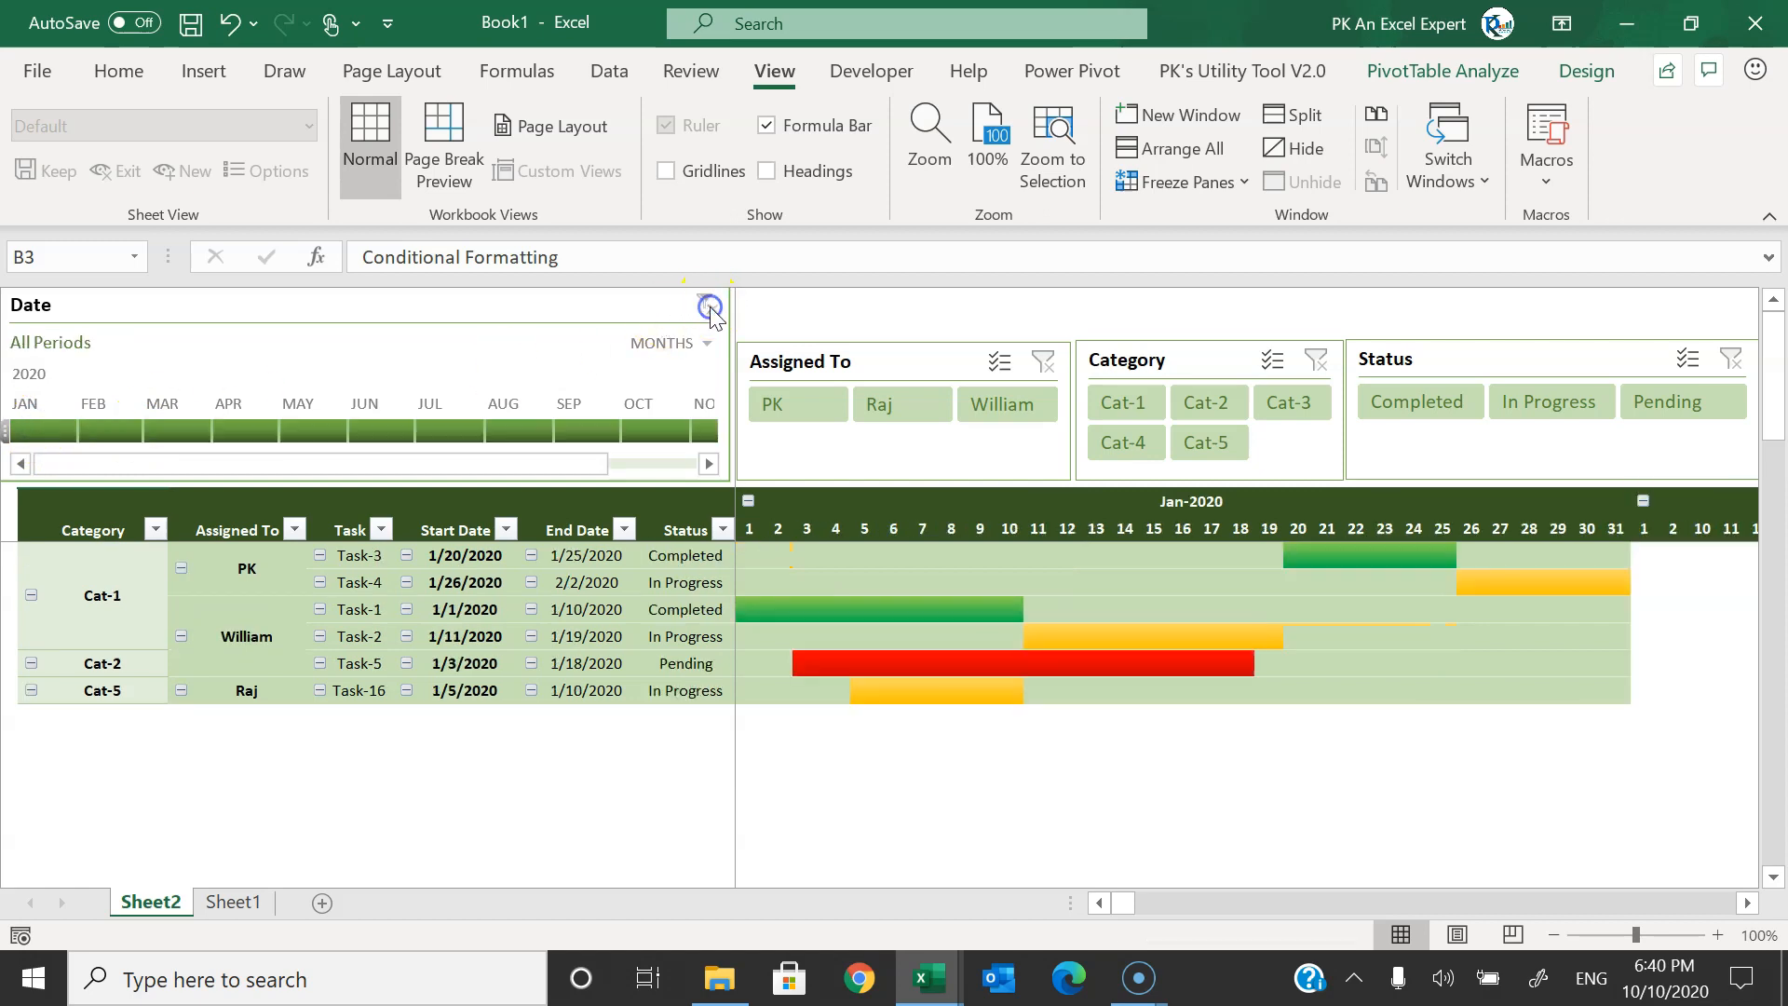
- Test the Assigned To slicer on each of the three assignees, examine their tasks, and clear its filter
left_click(799, 404)
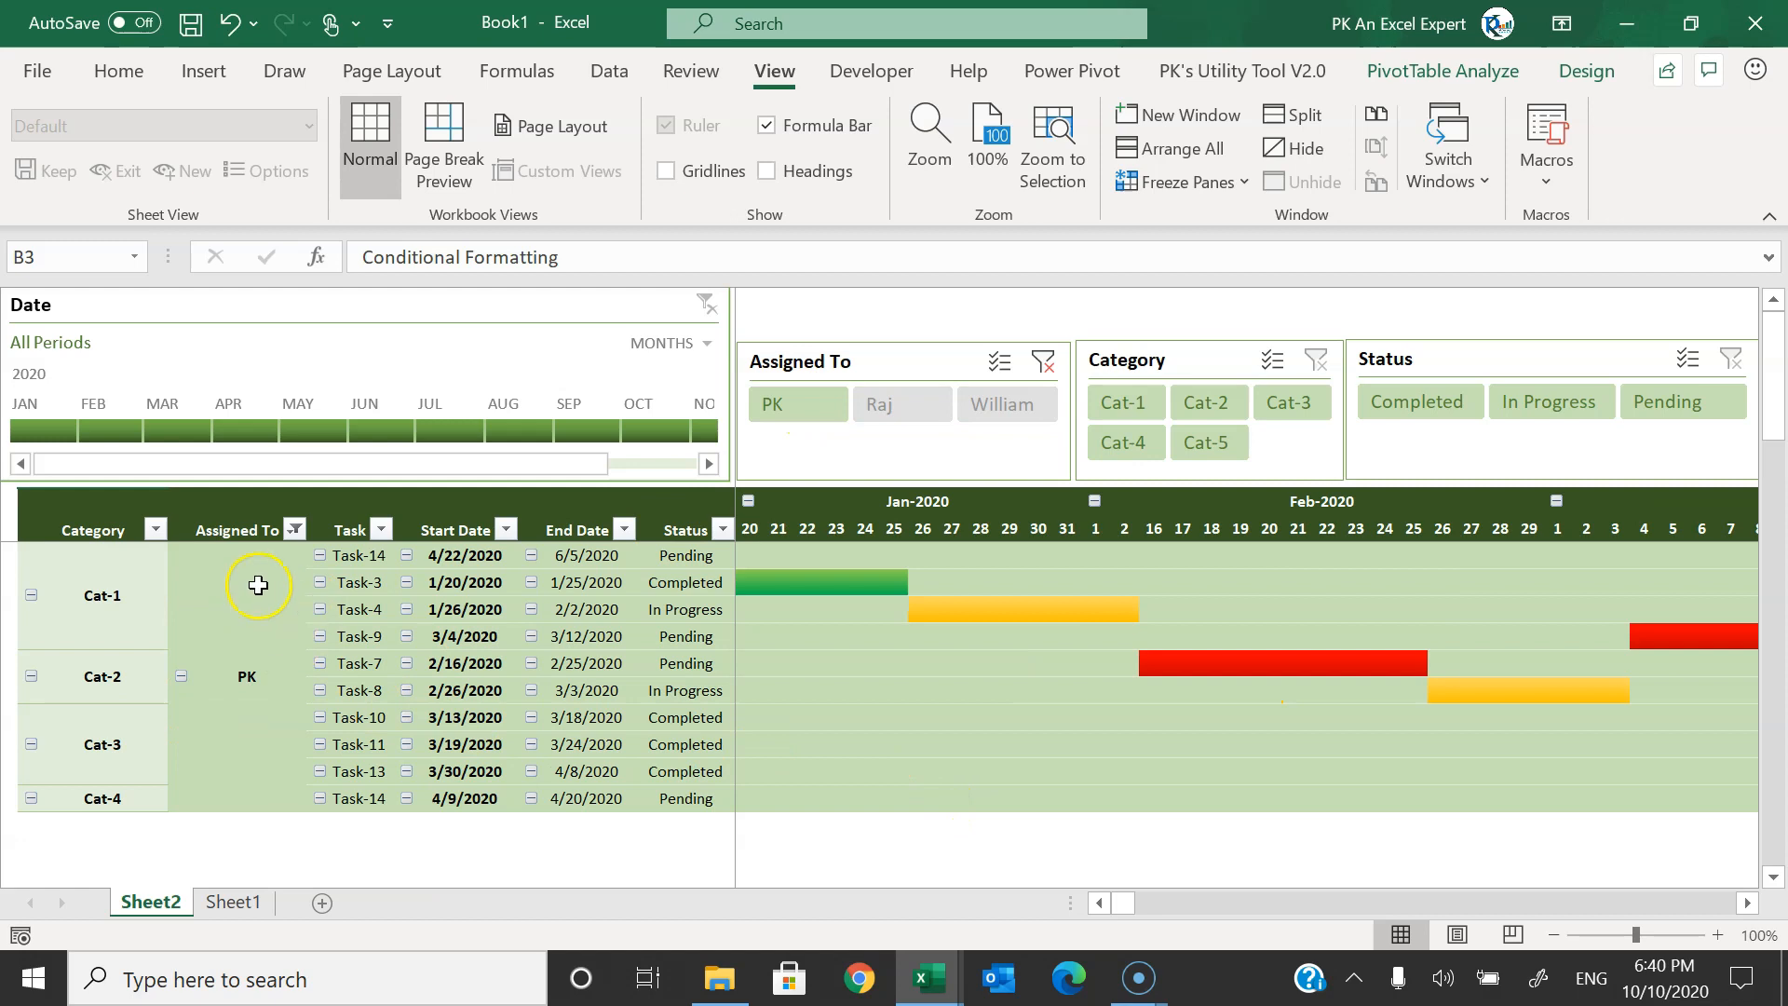
left_click(258, 585)
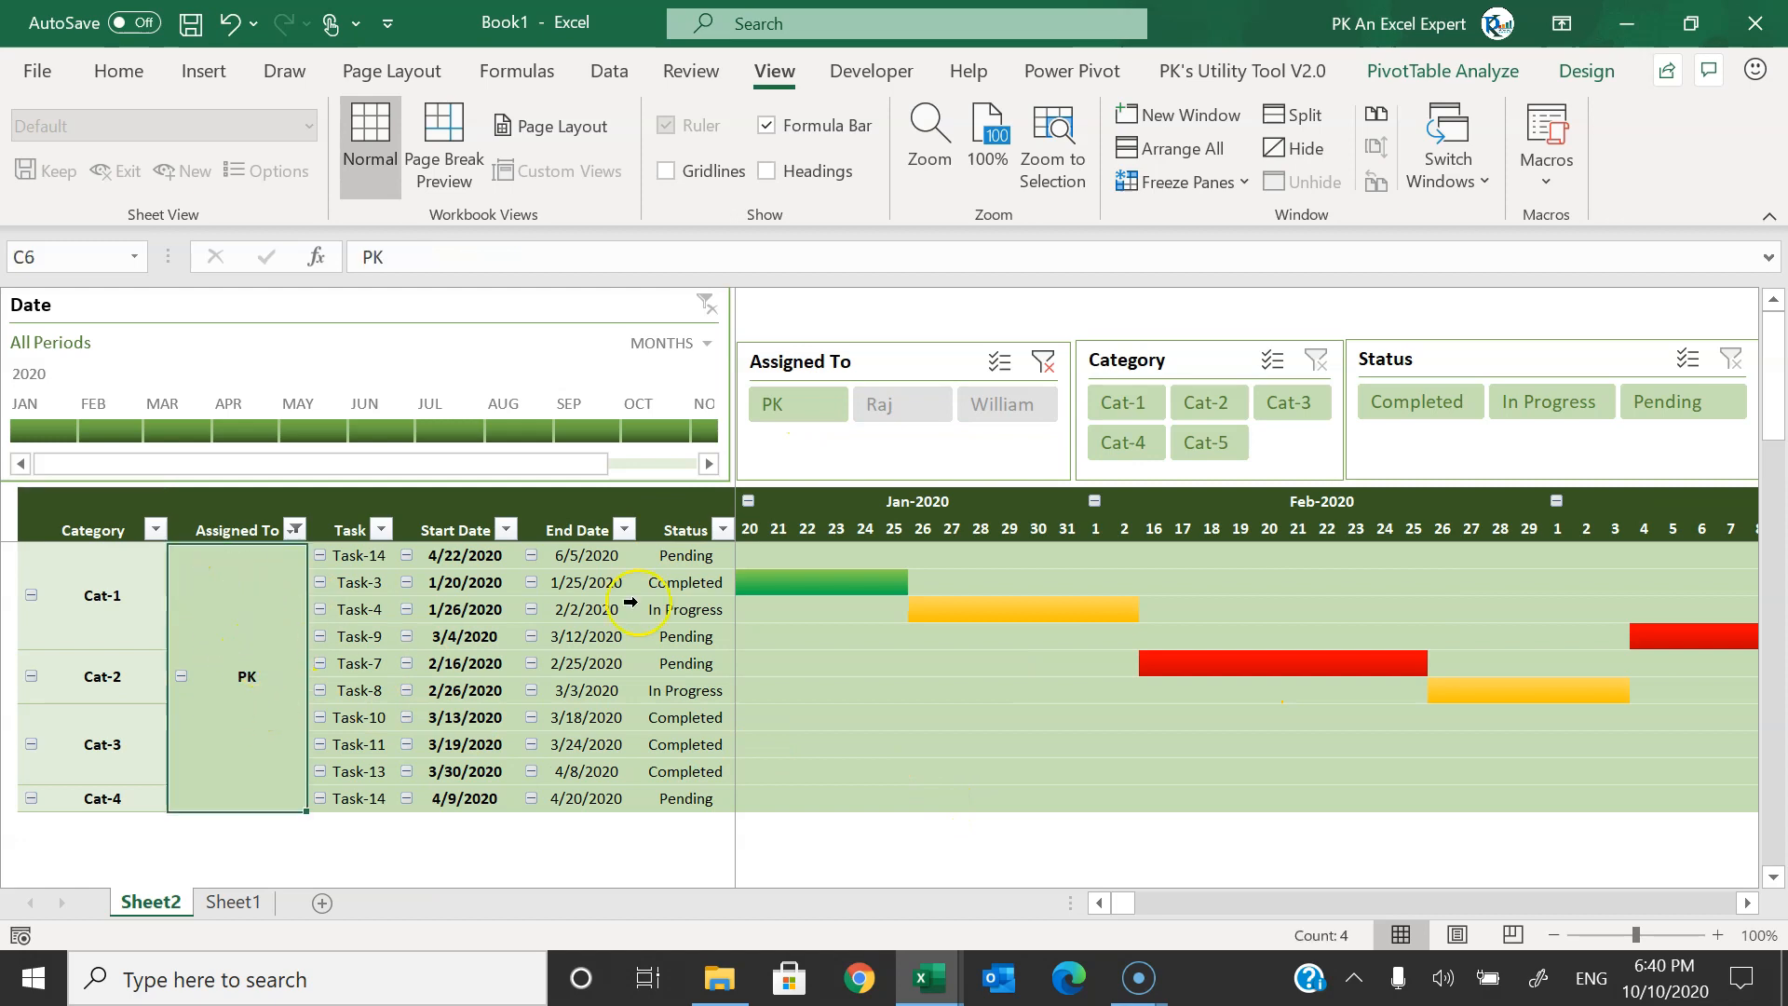
left_click_drag(102, 591, 642, 749)
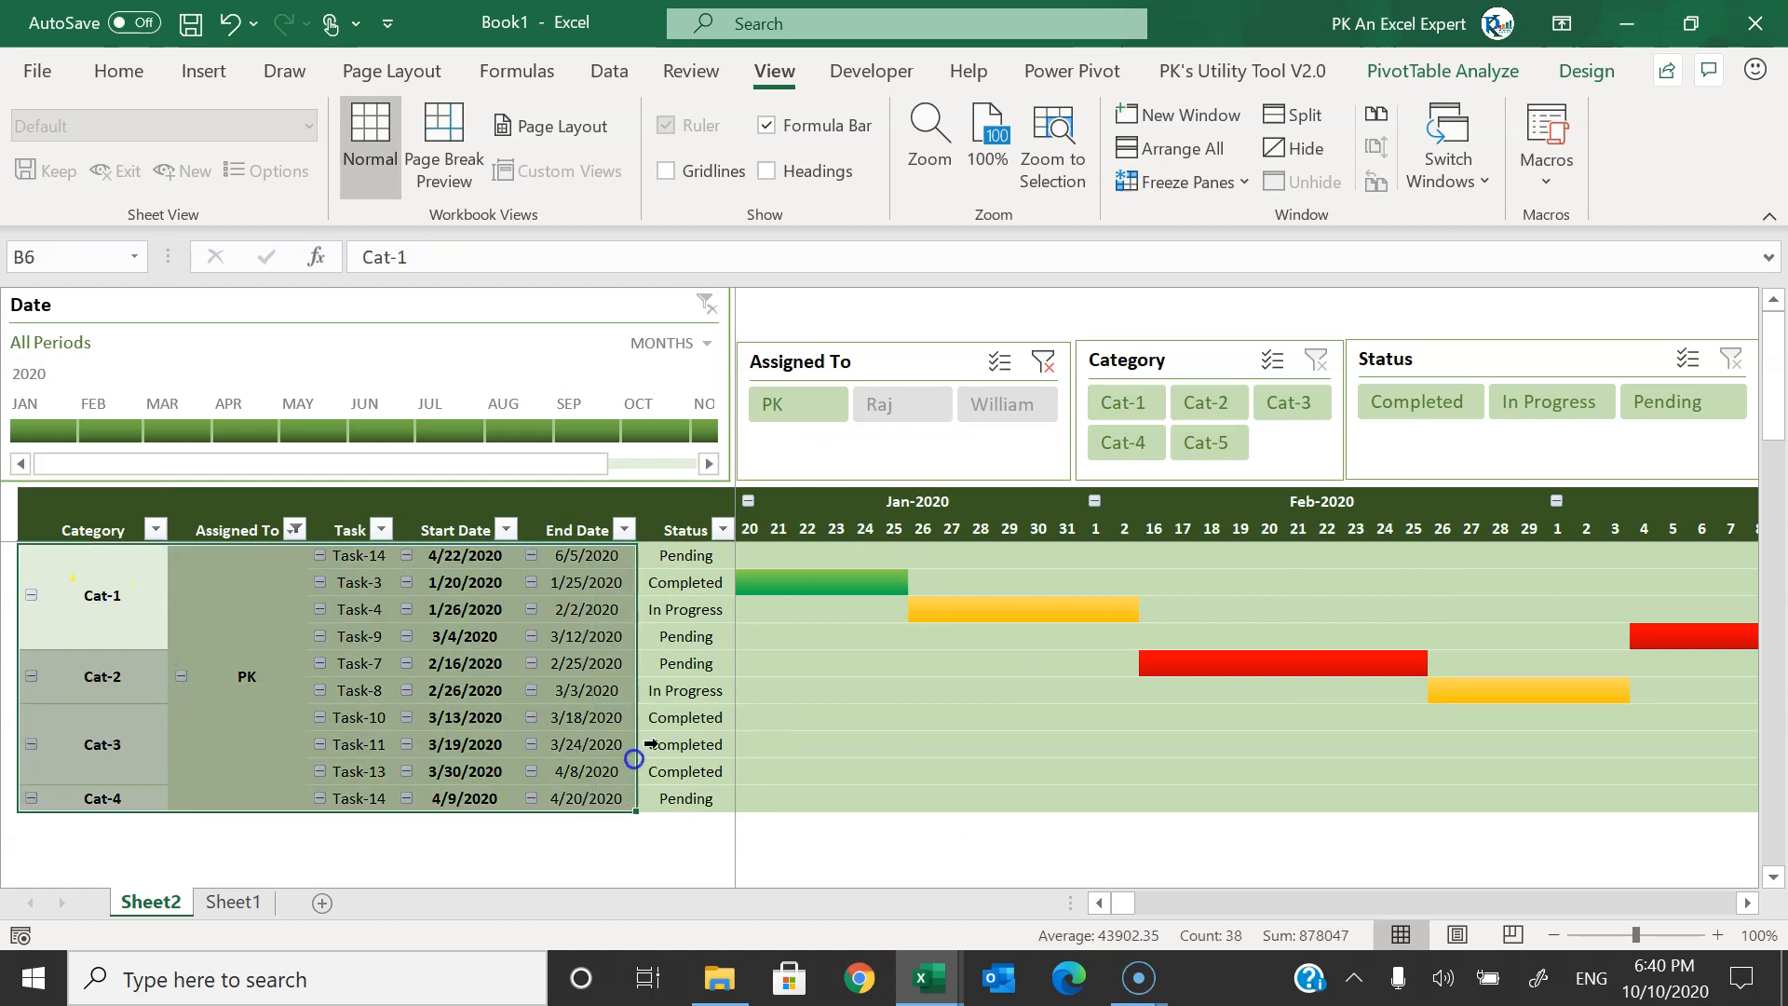
left_click(899, 403)
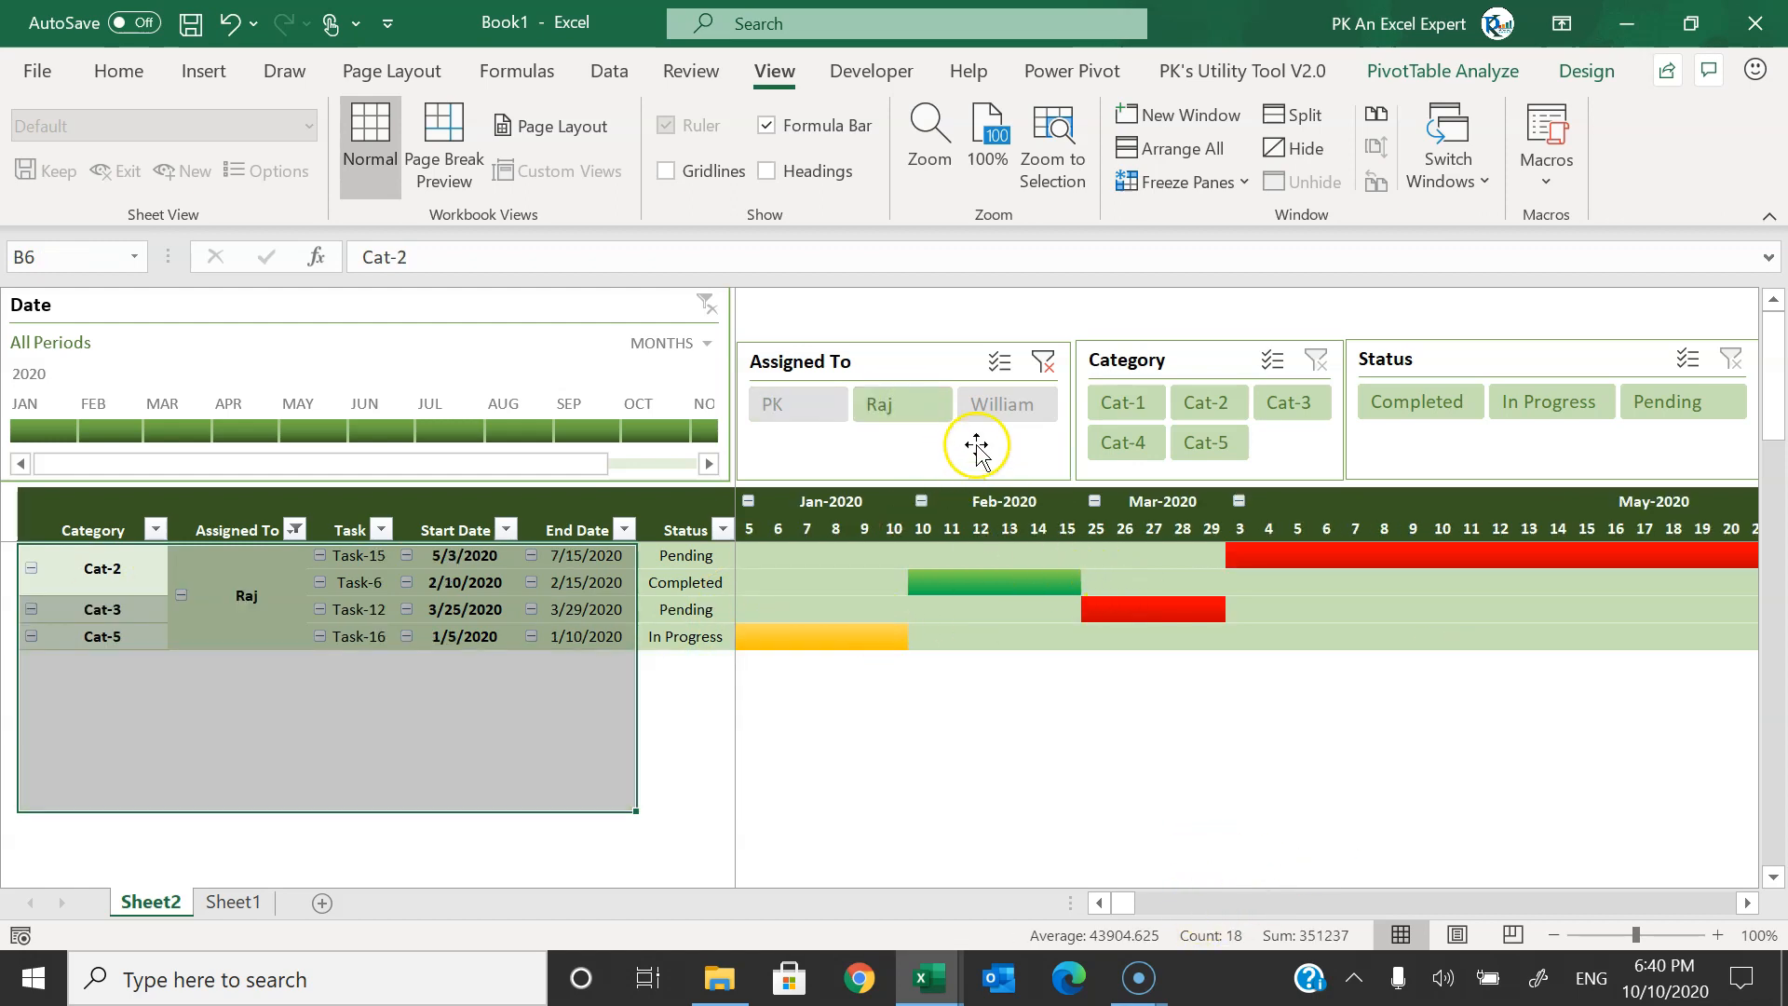
left_click(1015, 403)
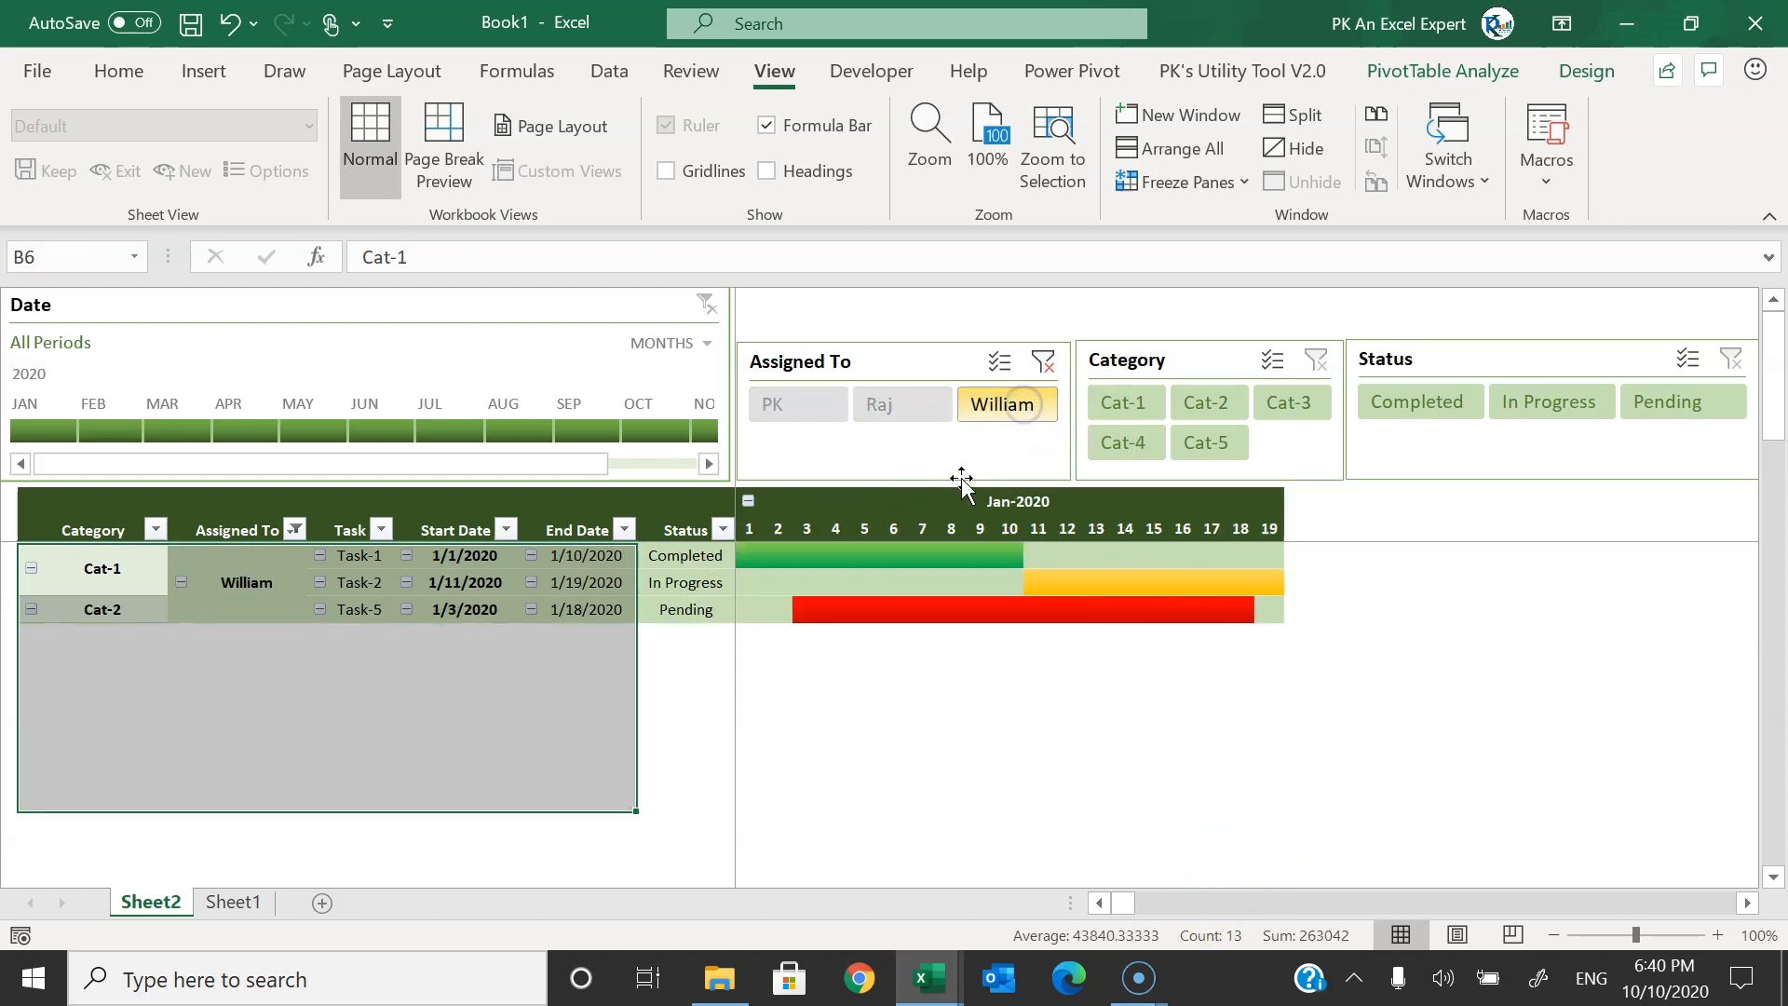
left_click(1148, 556)
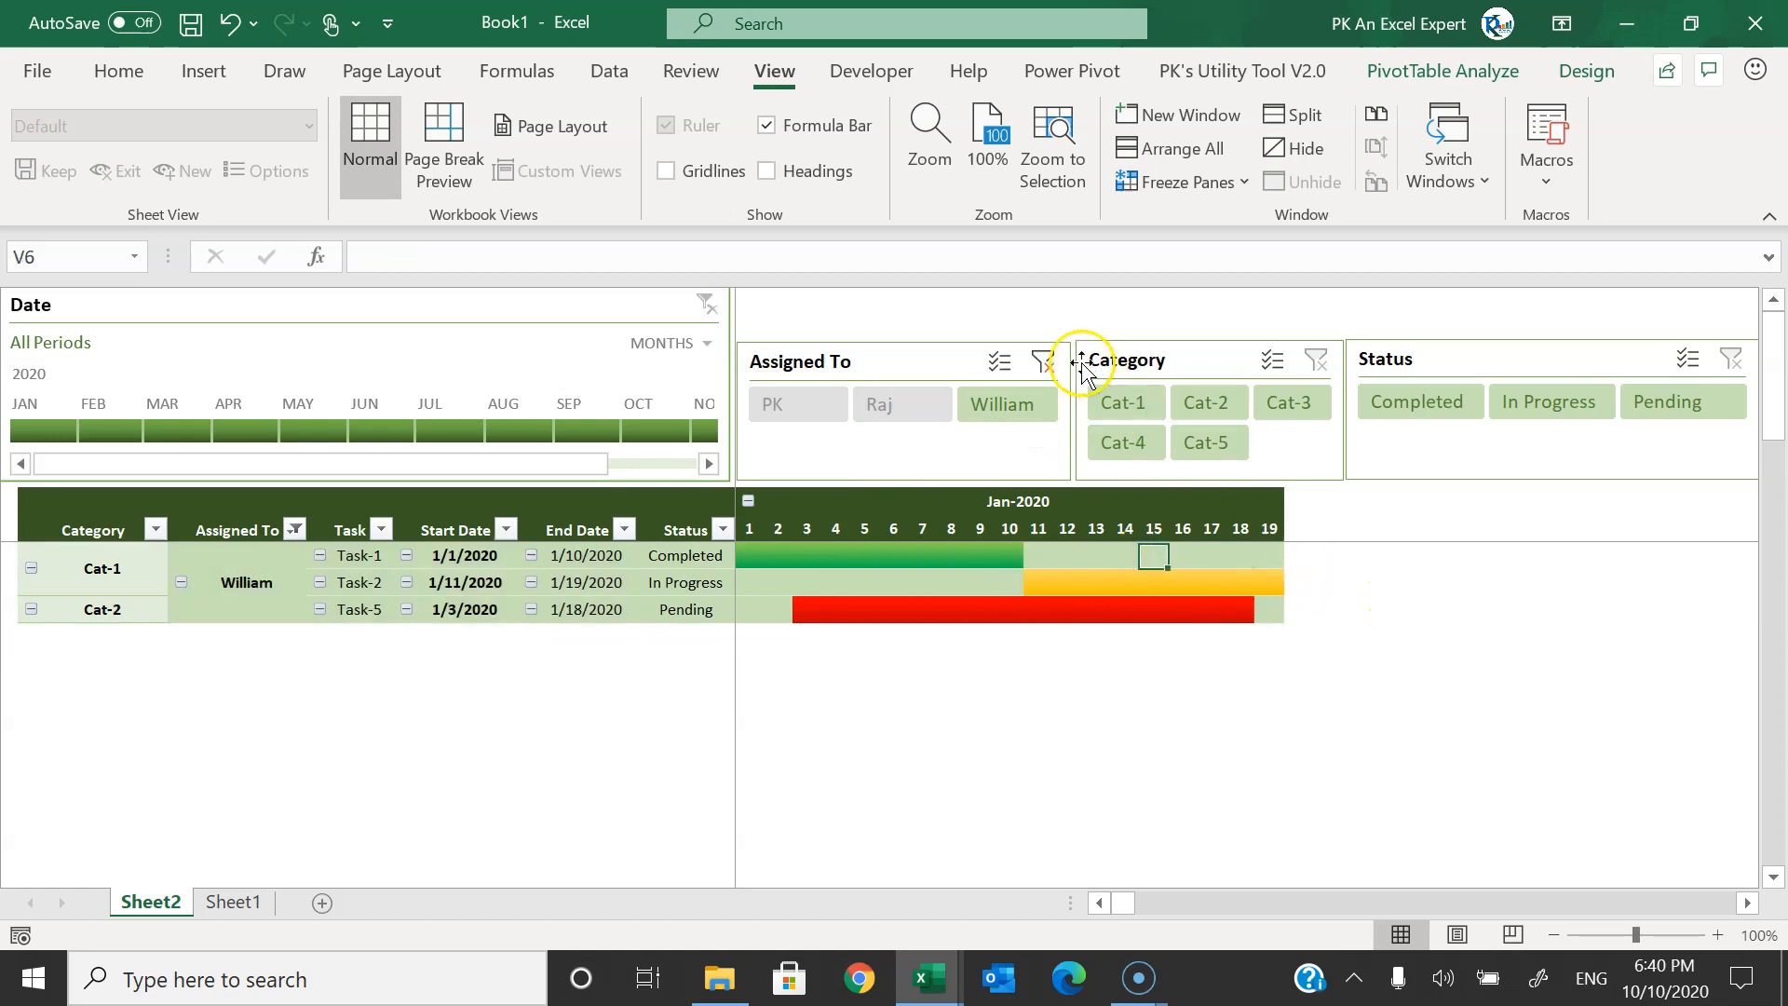
left_click(1043, 361)
- Test the Category slicer on Cat-5, Cat-4 and Cat-3 and clear its filter
left_click(1200, 439)
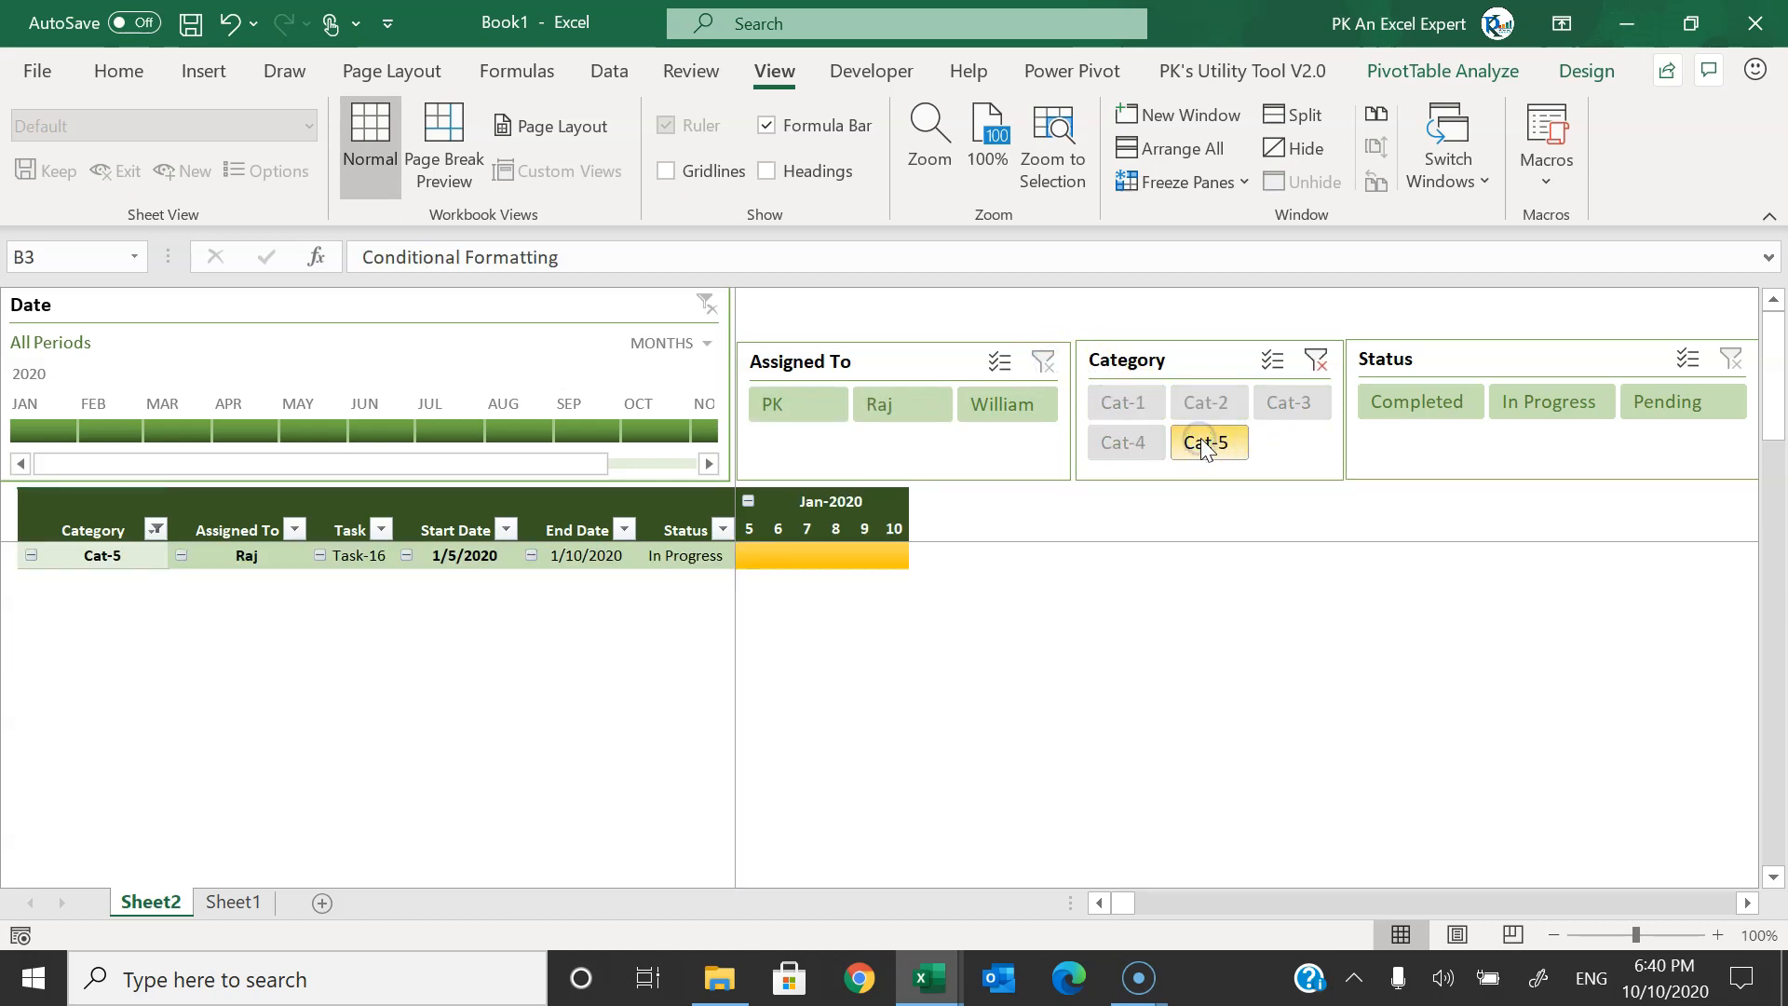
left_click(1147, 449)
left_click(1276, 406)
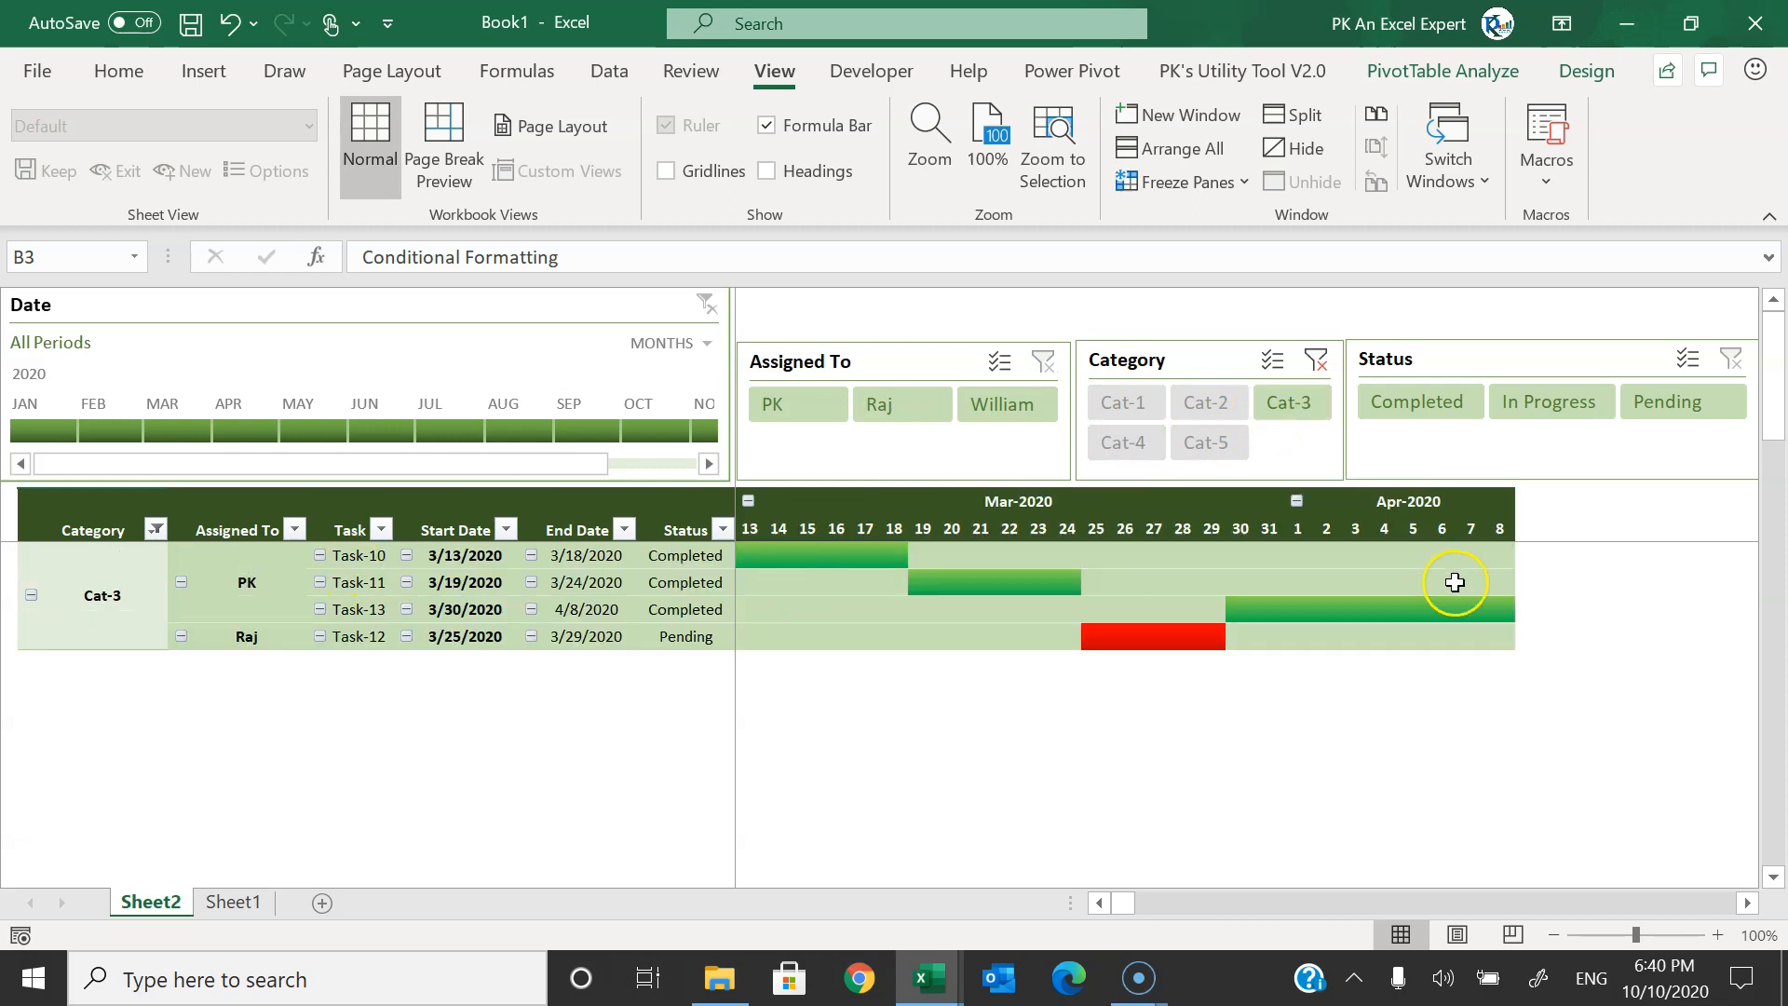
mouse_move(1444, 582)
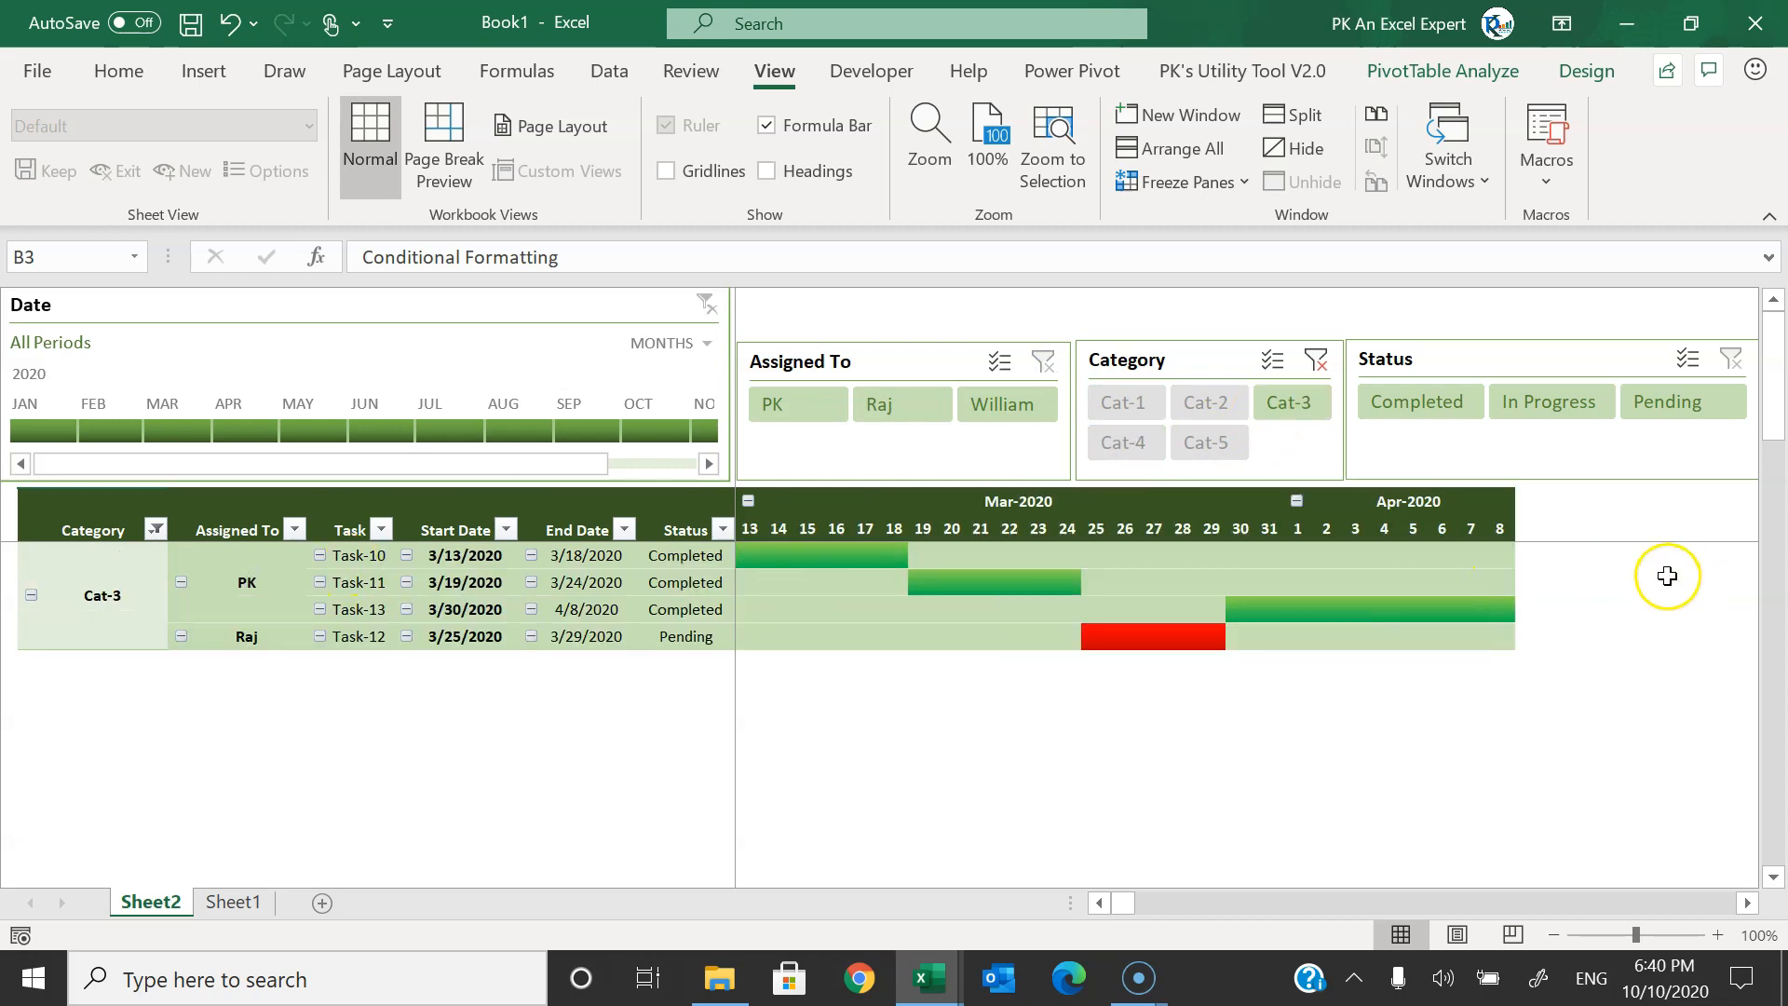
left_click(1314, 359)
- Add a new row named Task-17 below the last task in the Sheet1 table
left_click(263, 903)
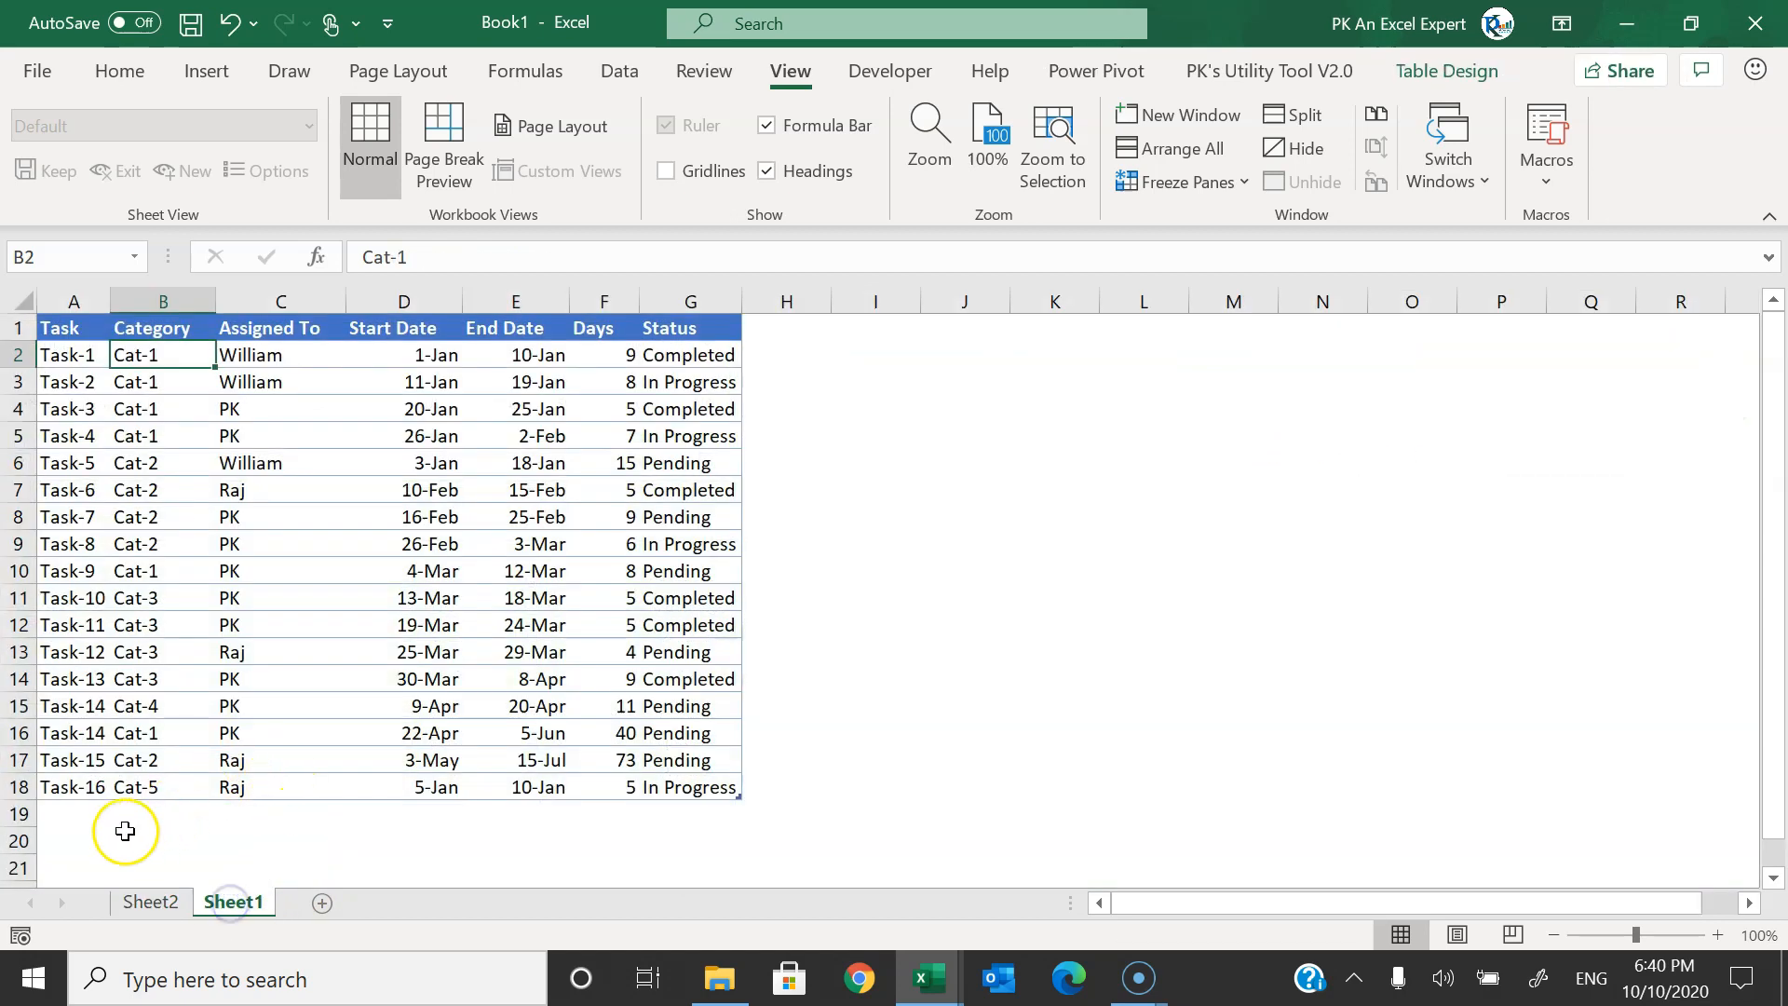
left_click(80, 814)
key("ctrl+d")
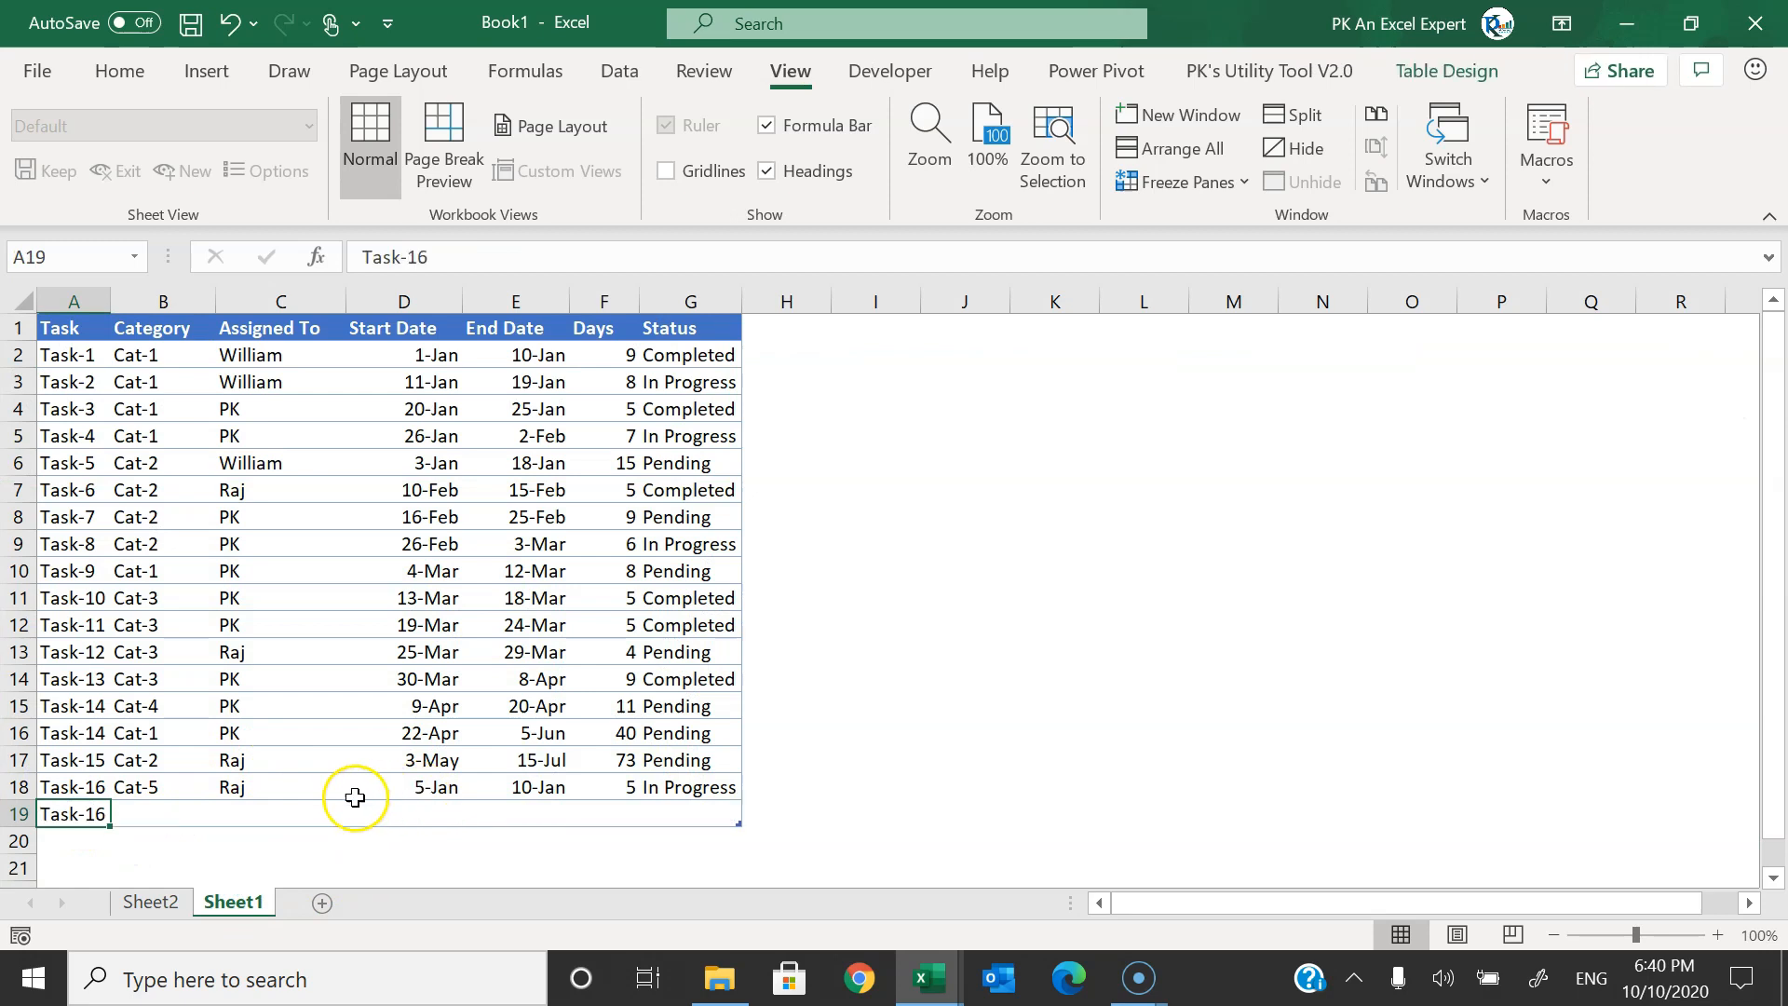
key("BackSpace")
type("7")
key("Tab")
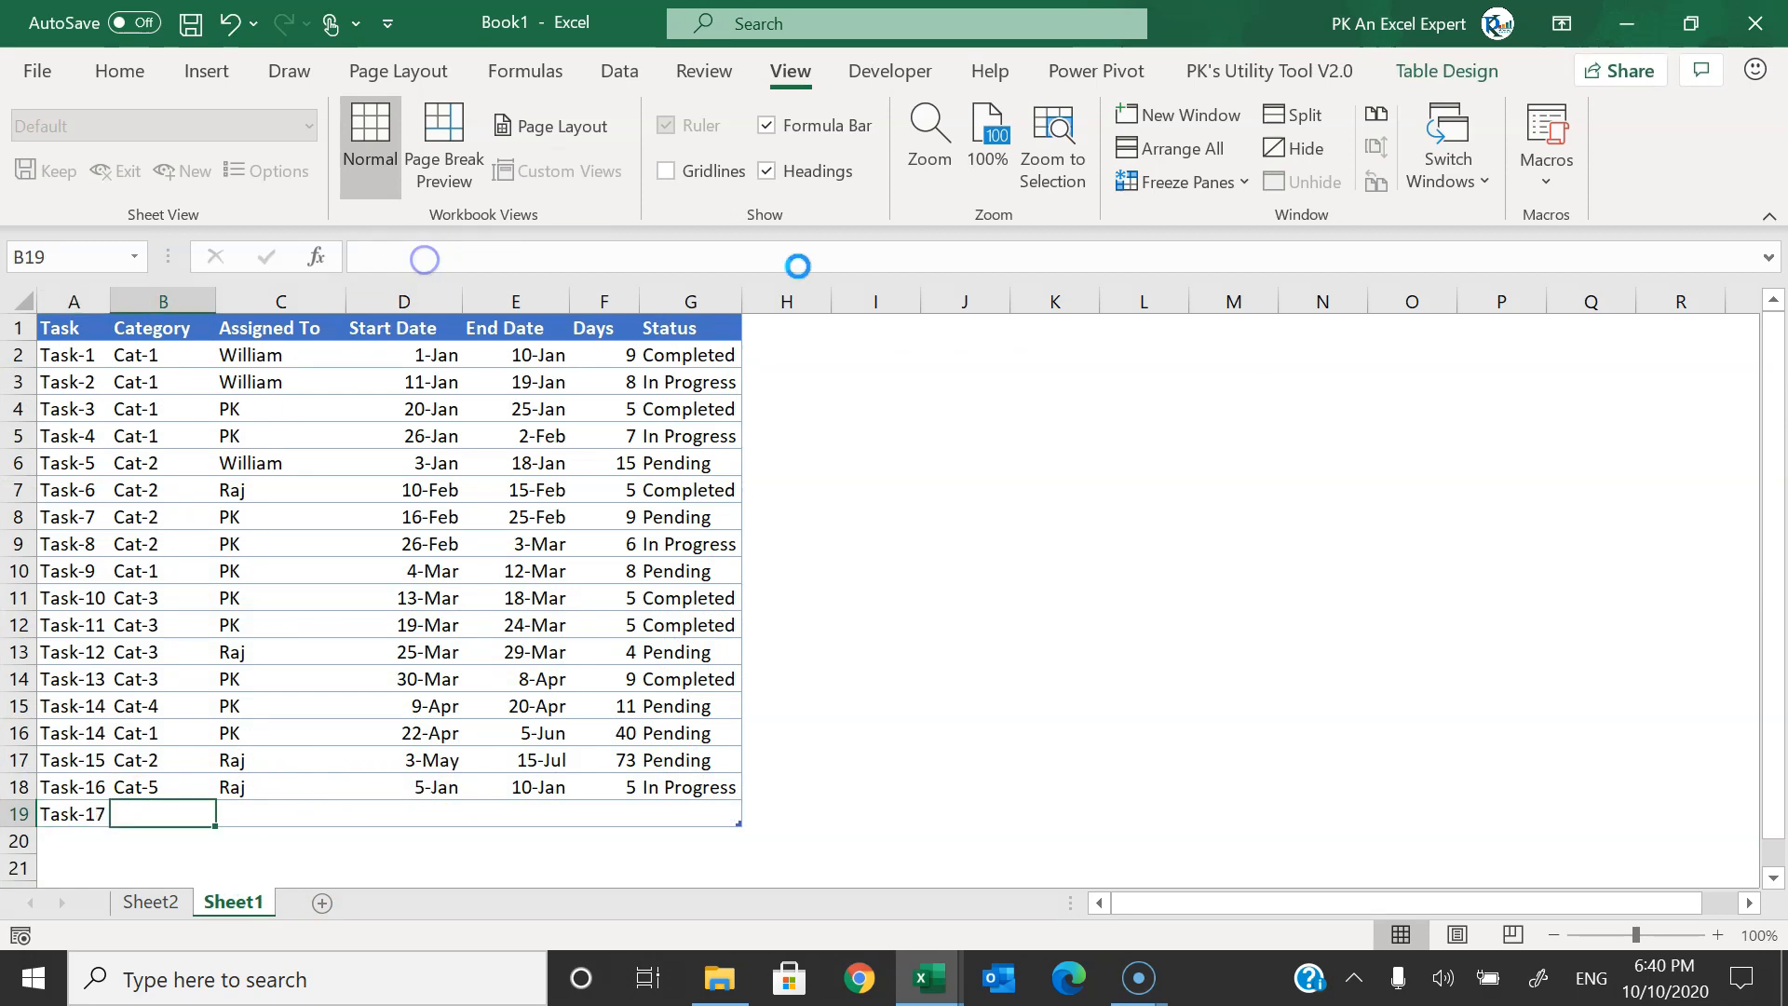
- Set Task-17's category to Cat-5 and fill its assignee, dates, days and status from the row above
type("Ca")
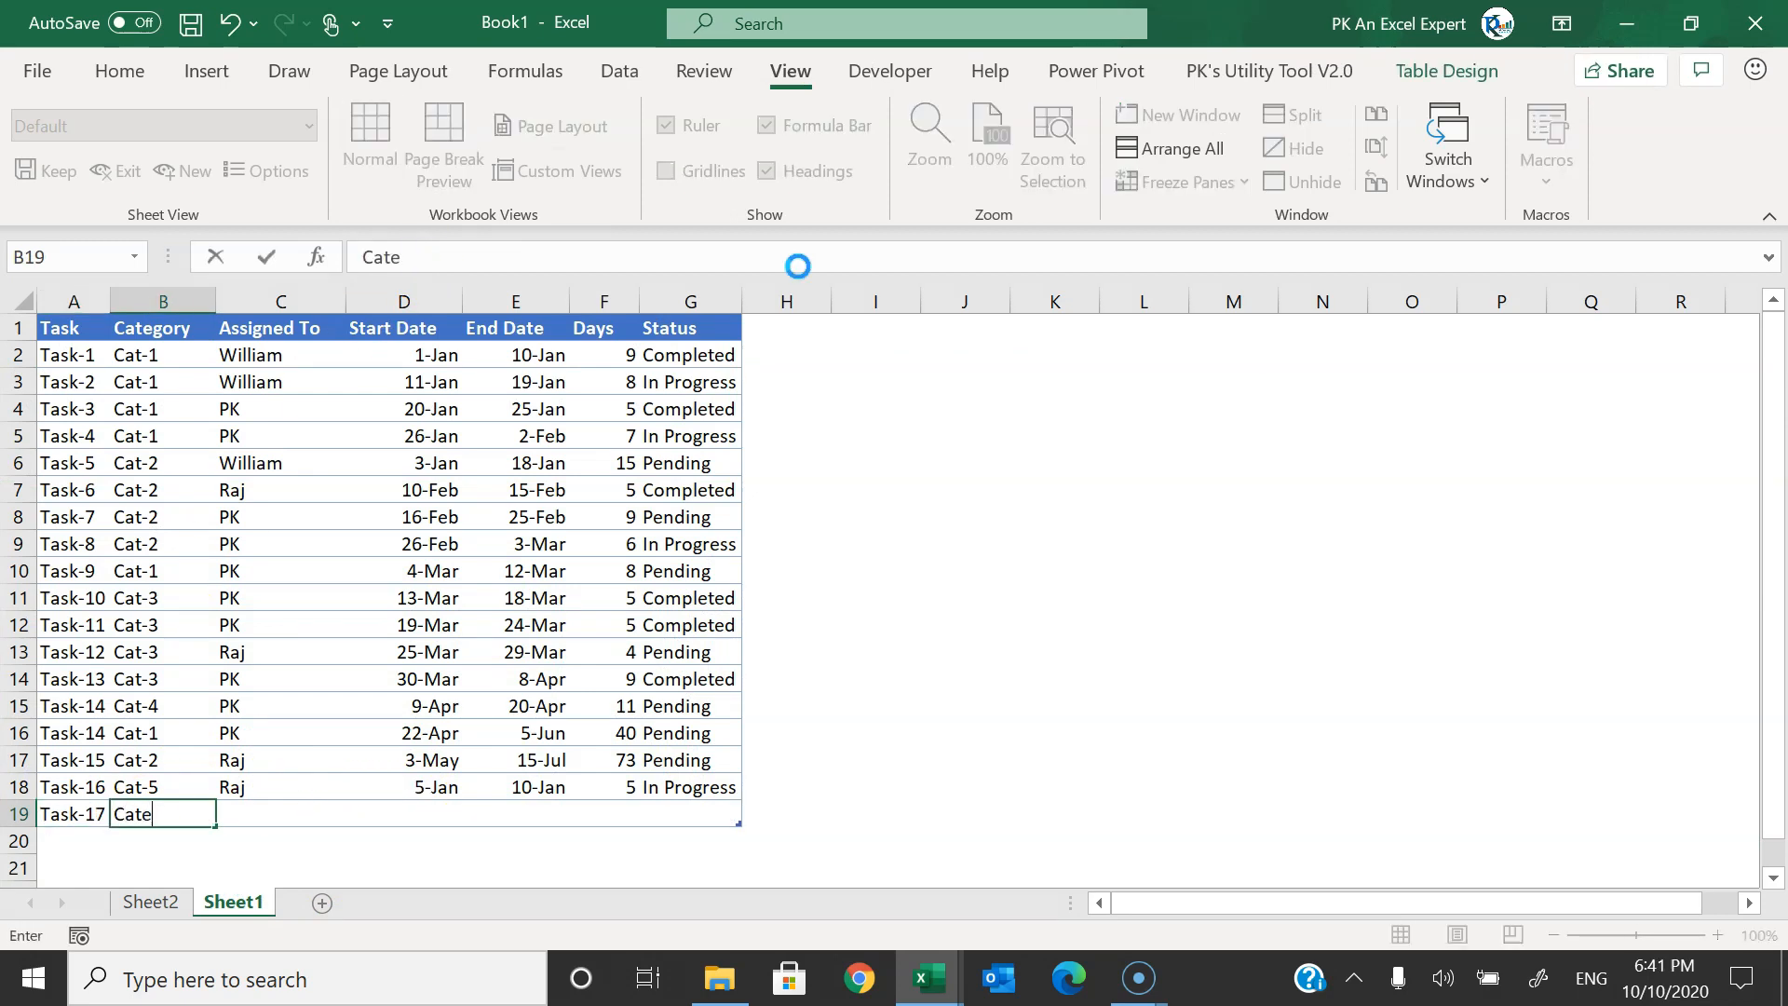
type("t-5")
key("Tab")
key("shift+Right")
key("shift+Right")
key("shift+Right")
key("shift+Right")
key("ctrl+d")
- Set Task-17's status to Pending
key("Right")
key("Right")
key("Right")
key("Right")
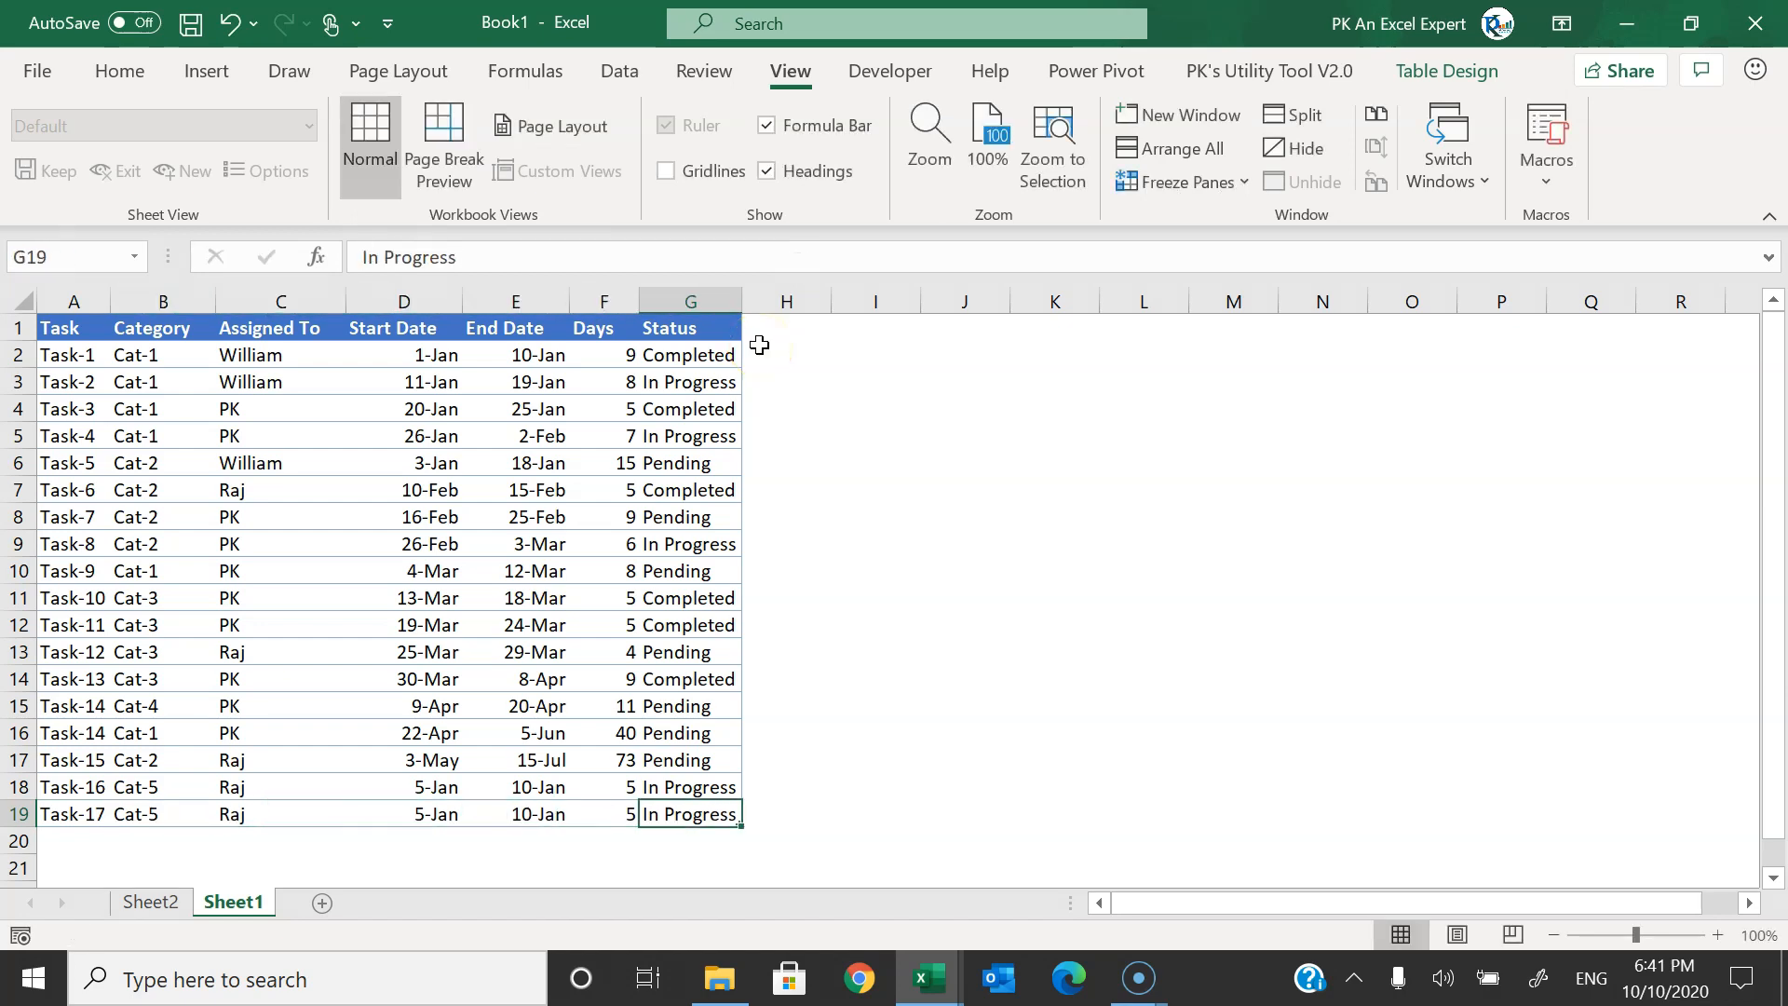
type("Pending")
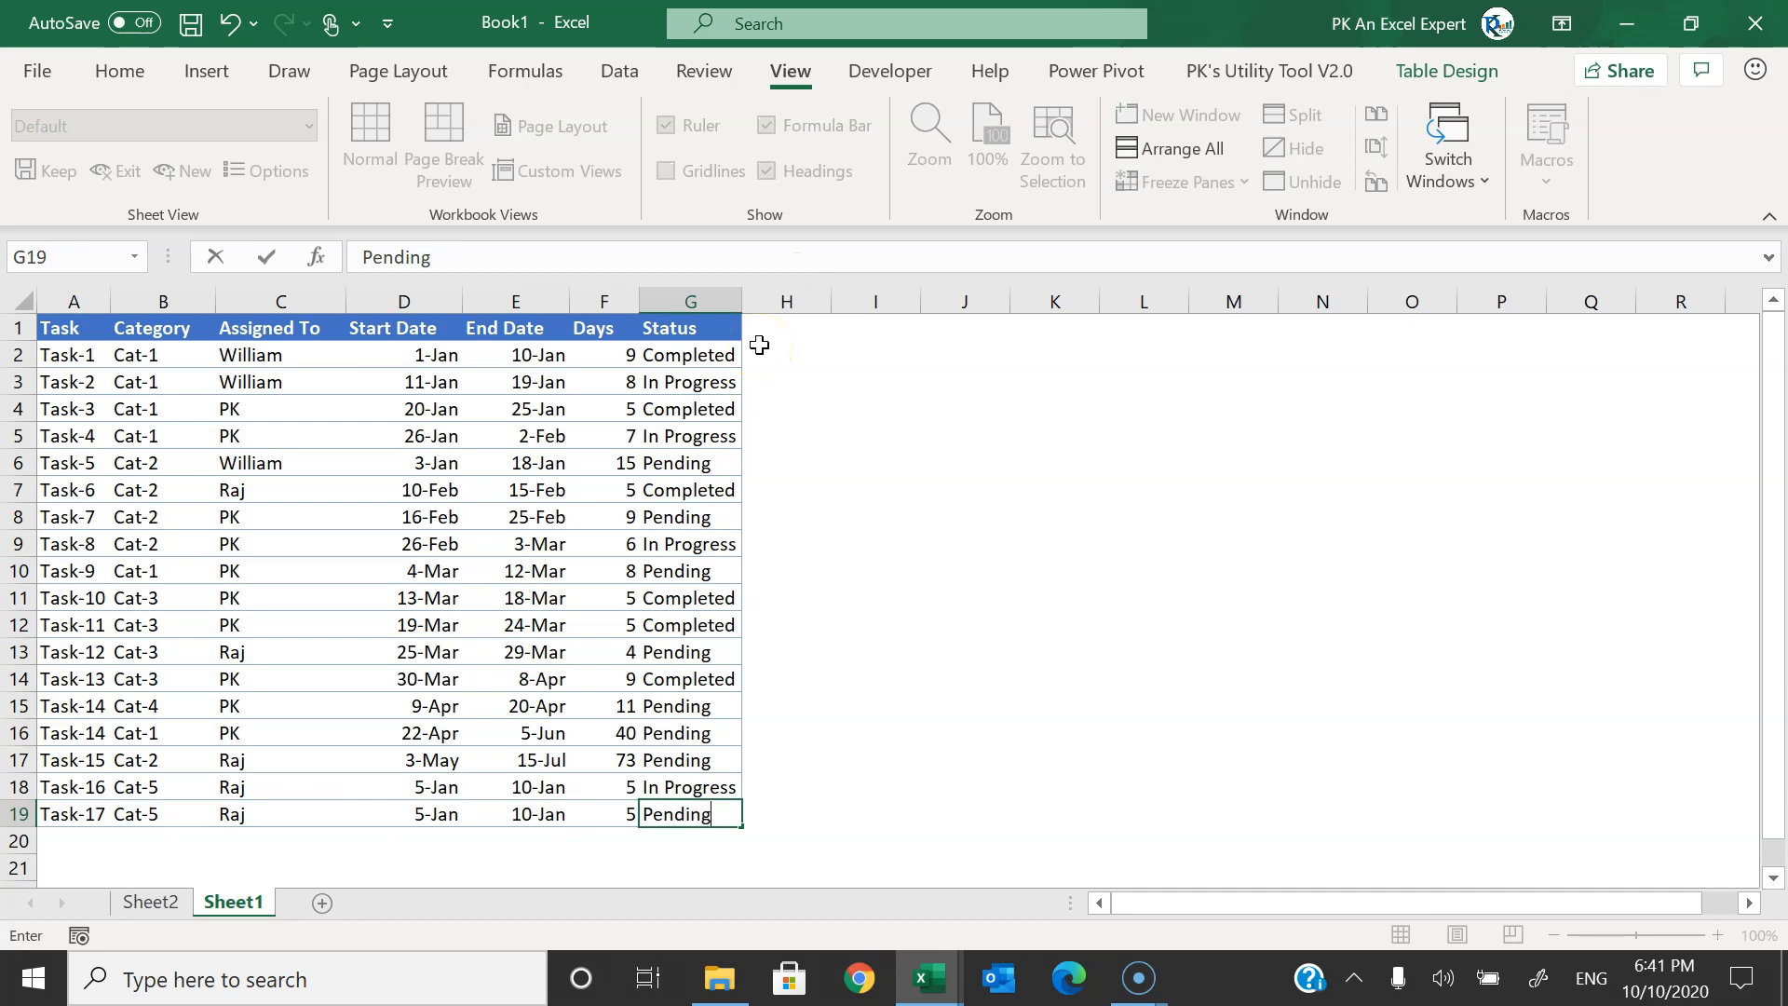
key("Return")
- Refresh the Gantt chart PivotTable on Sheet2 and check the Task-17 bar under Cat-5
left_click(151, 903)
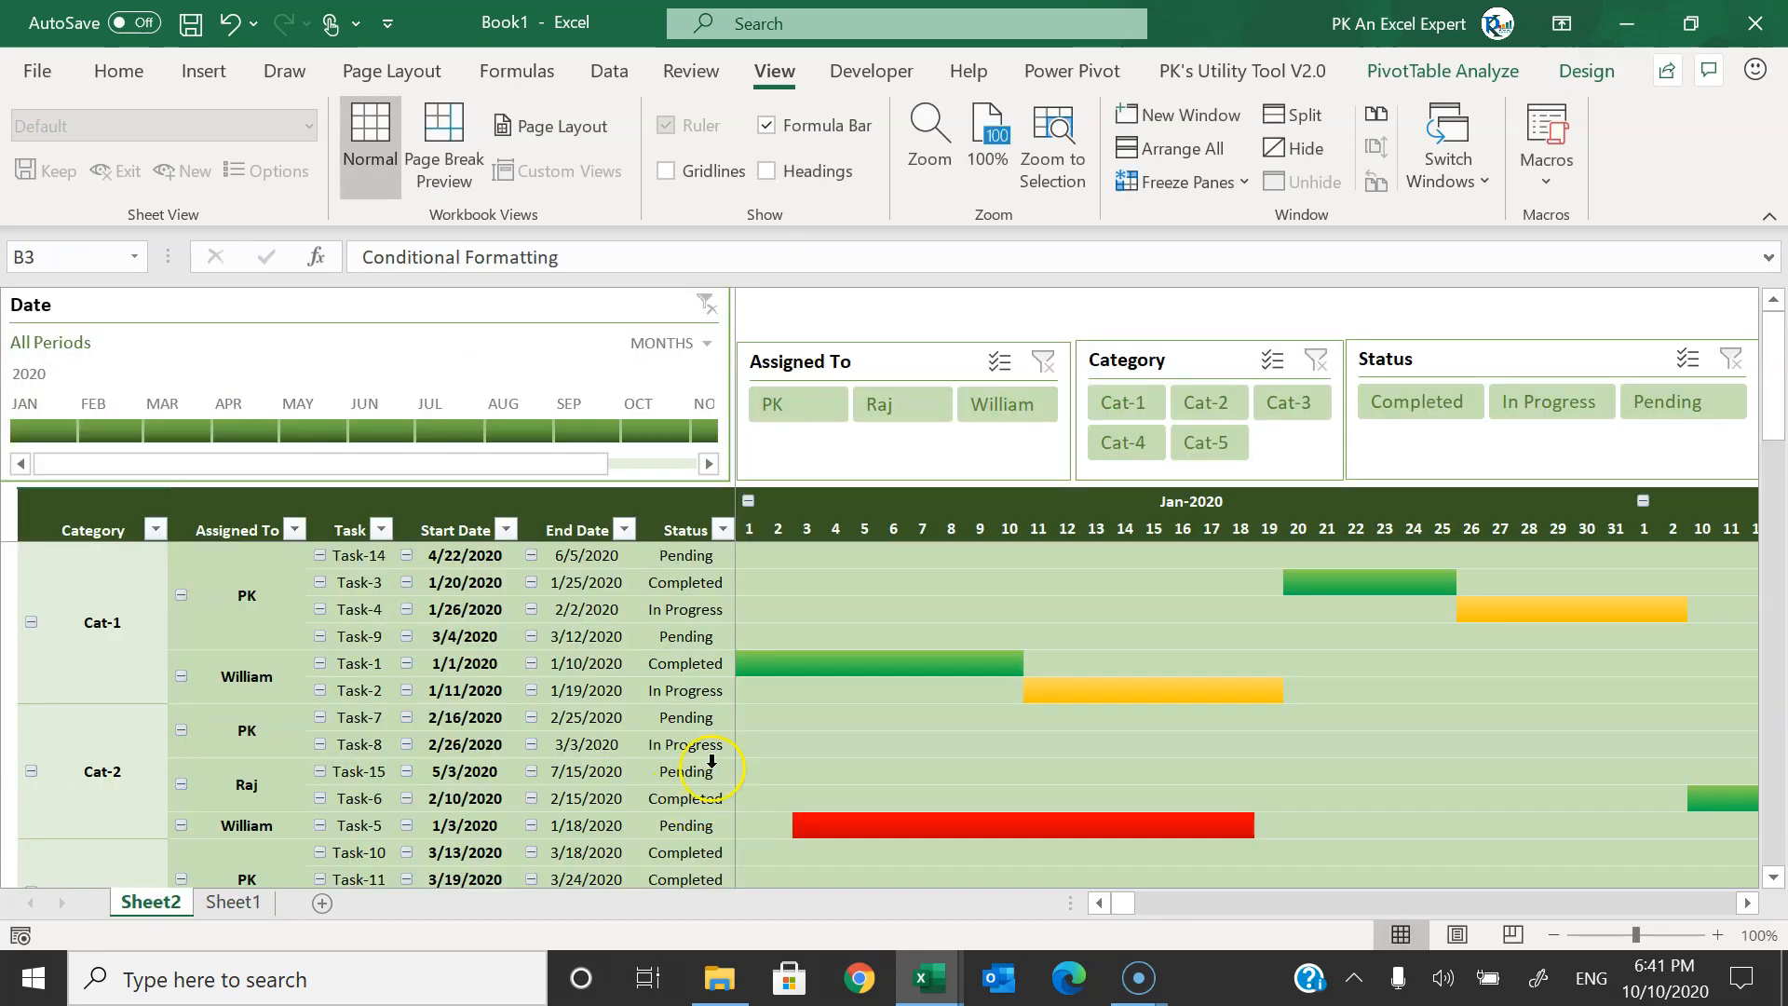
scroll(707, 759, "down", 4)
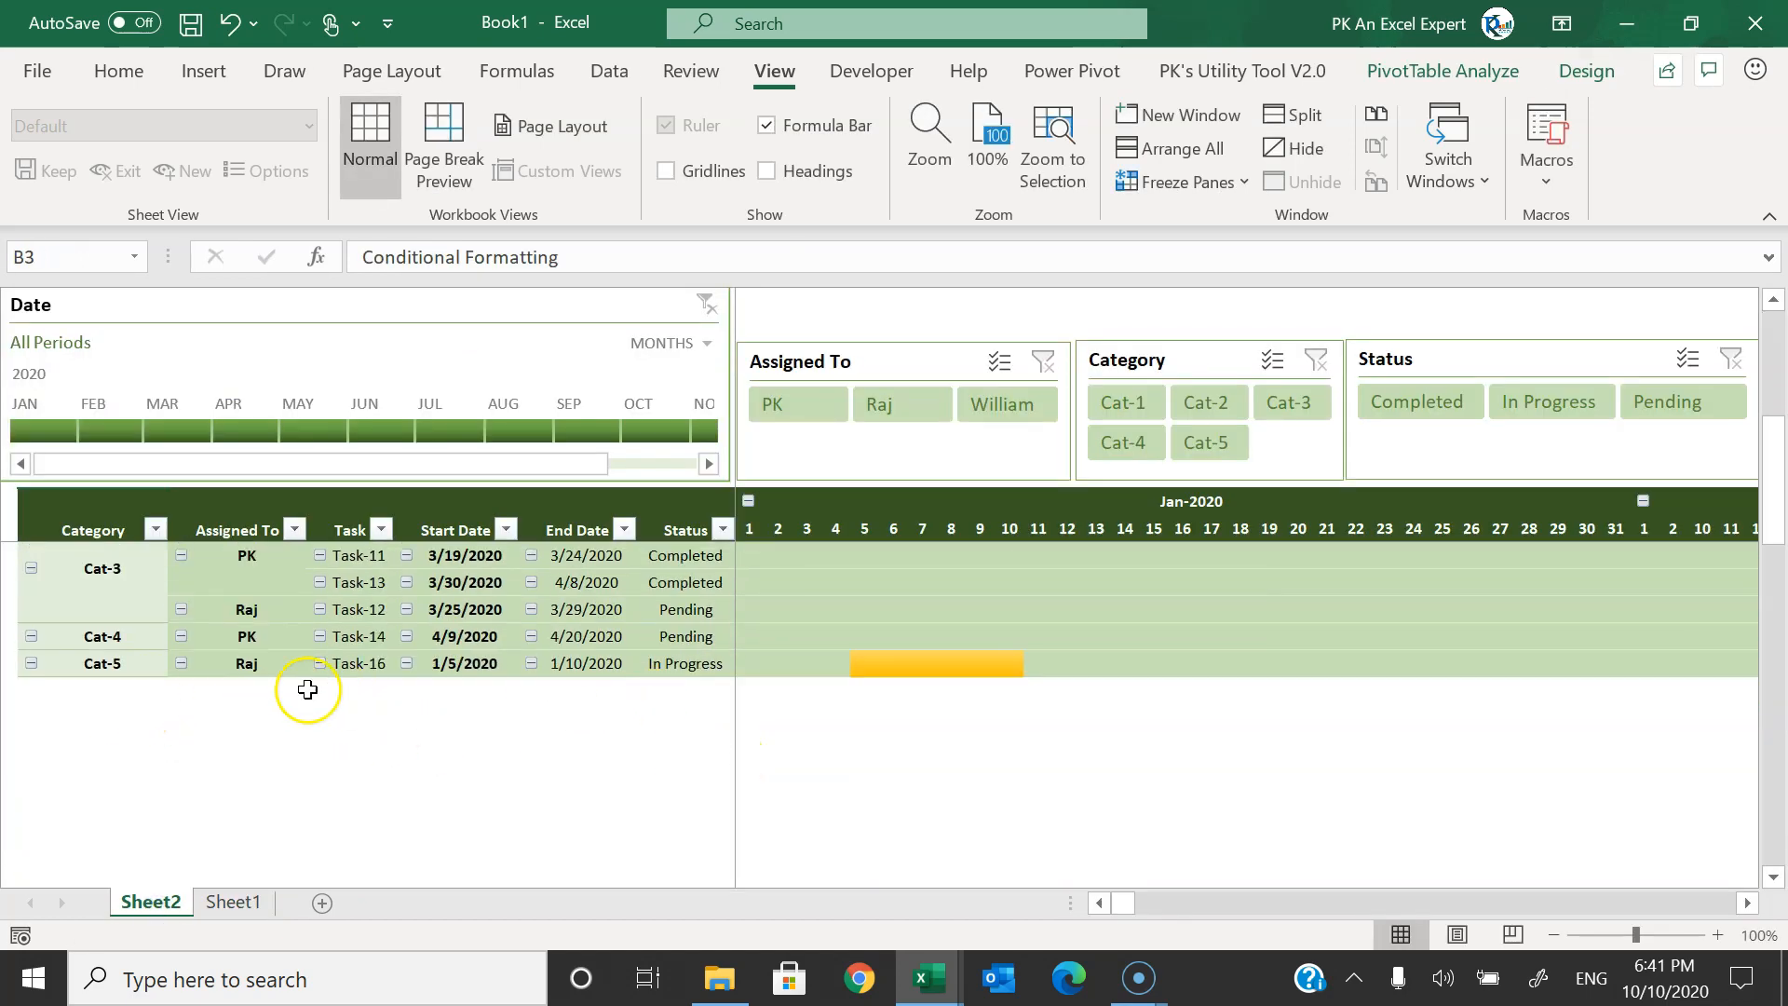
right_click(903, 591)
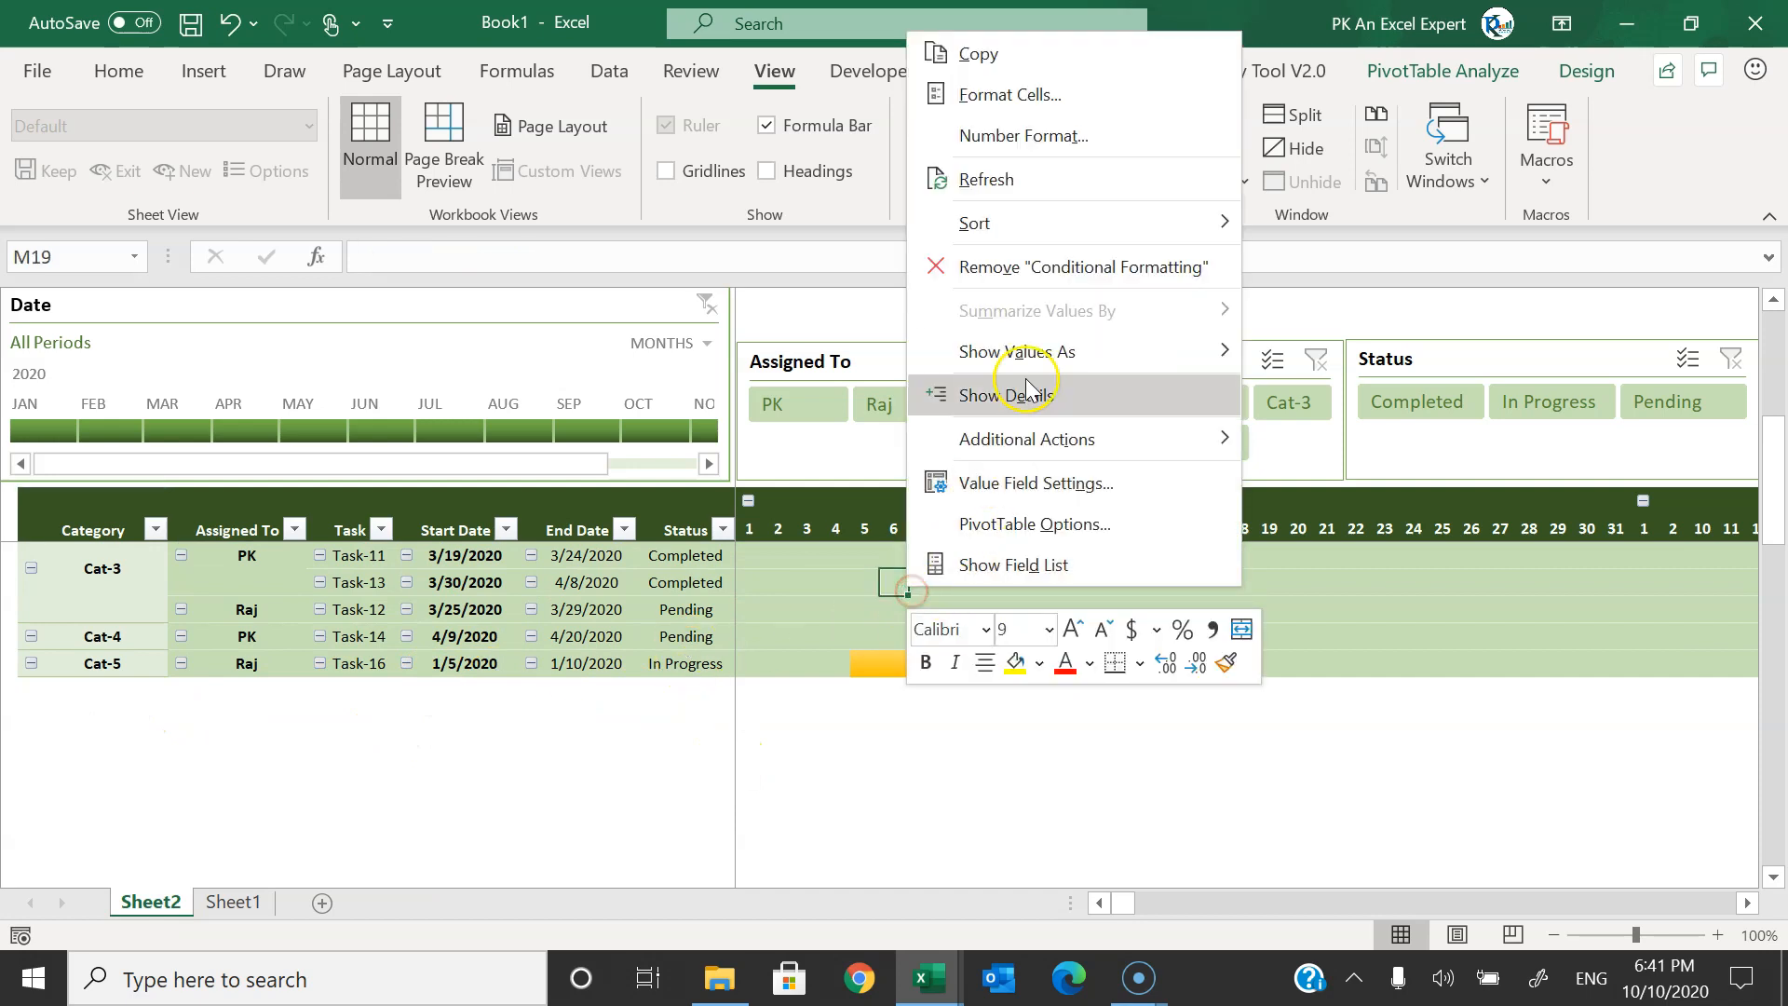
left_click(1031, 198)
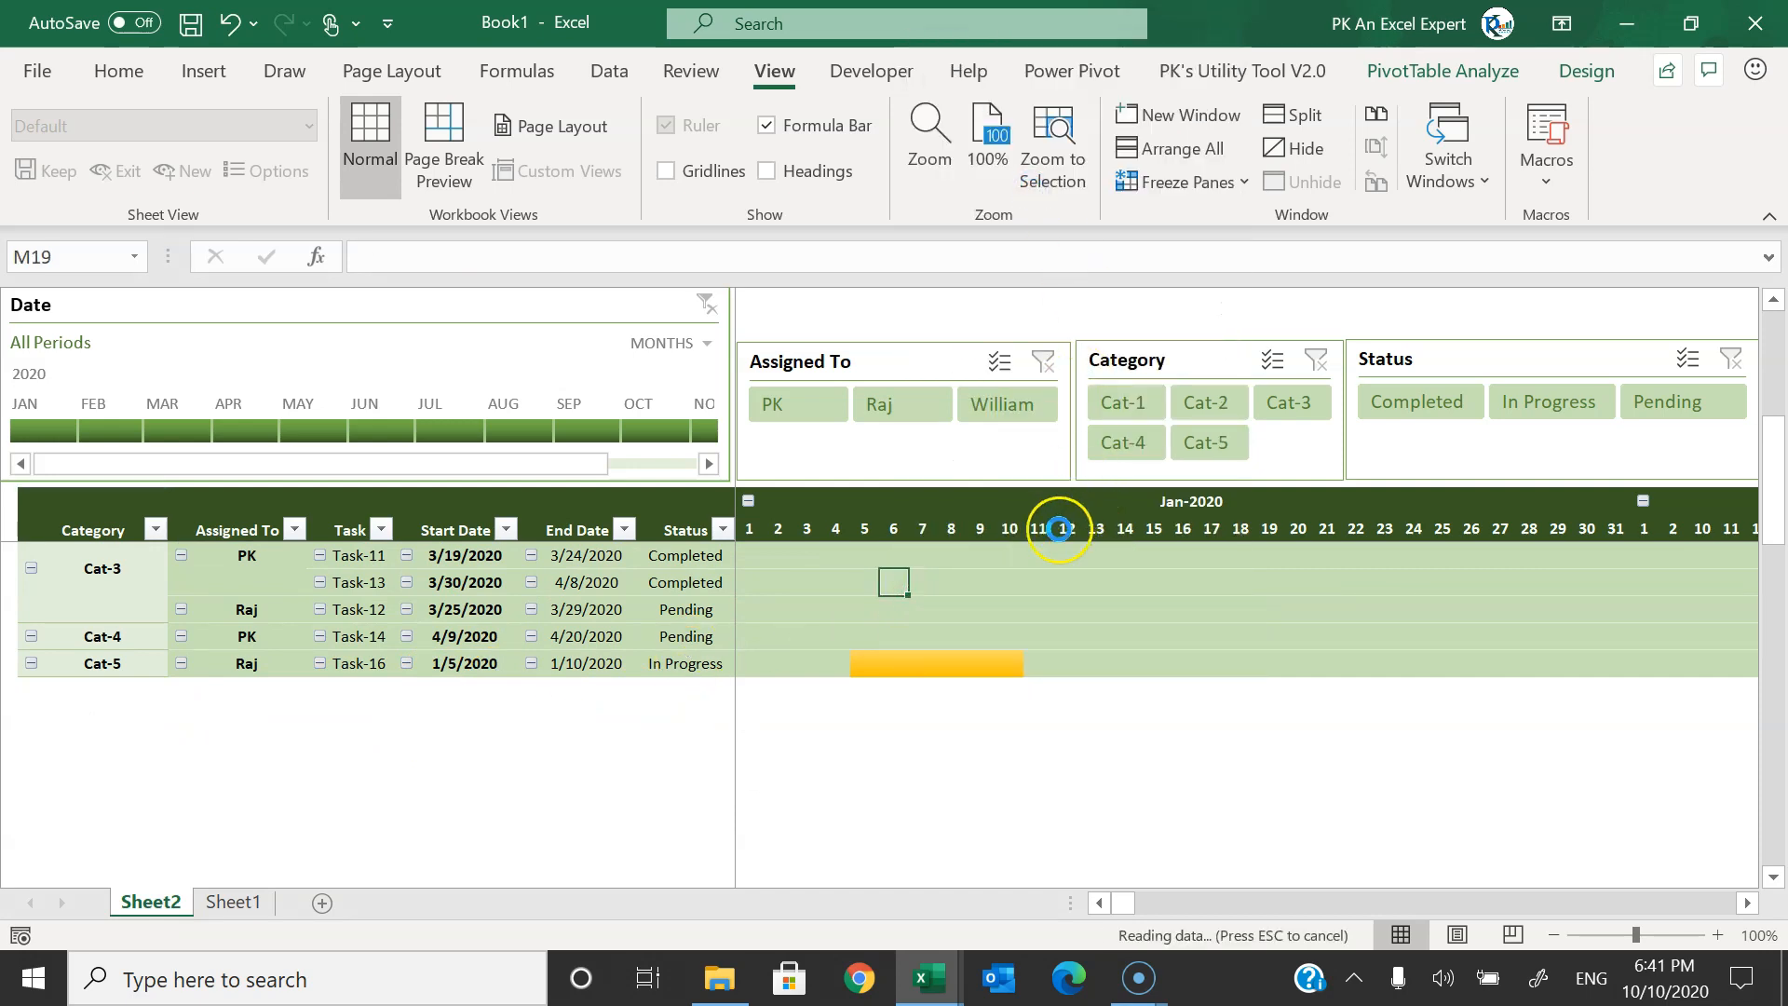
left_click_drag(366, 699, 742, 701)
left_click(925, 689)
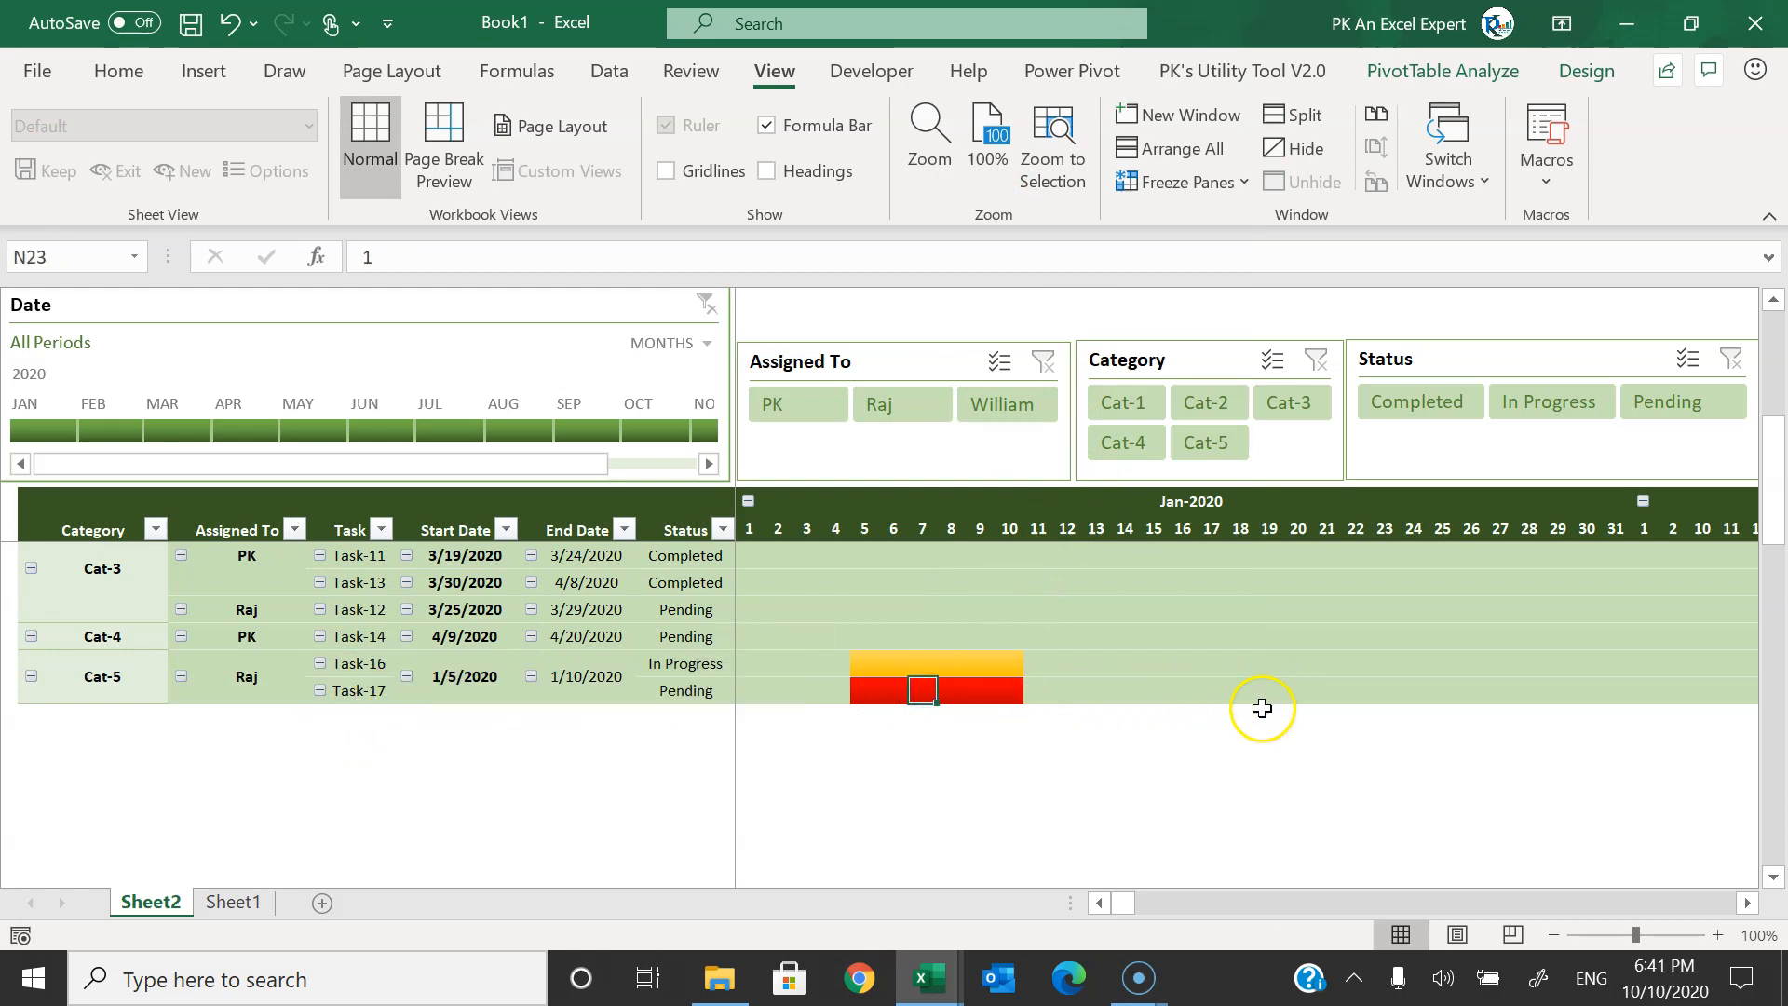
scroll(1261, 707, "up", 2)
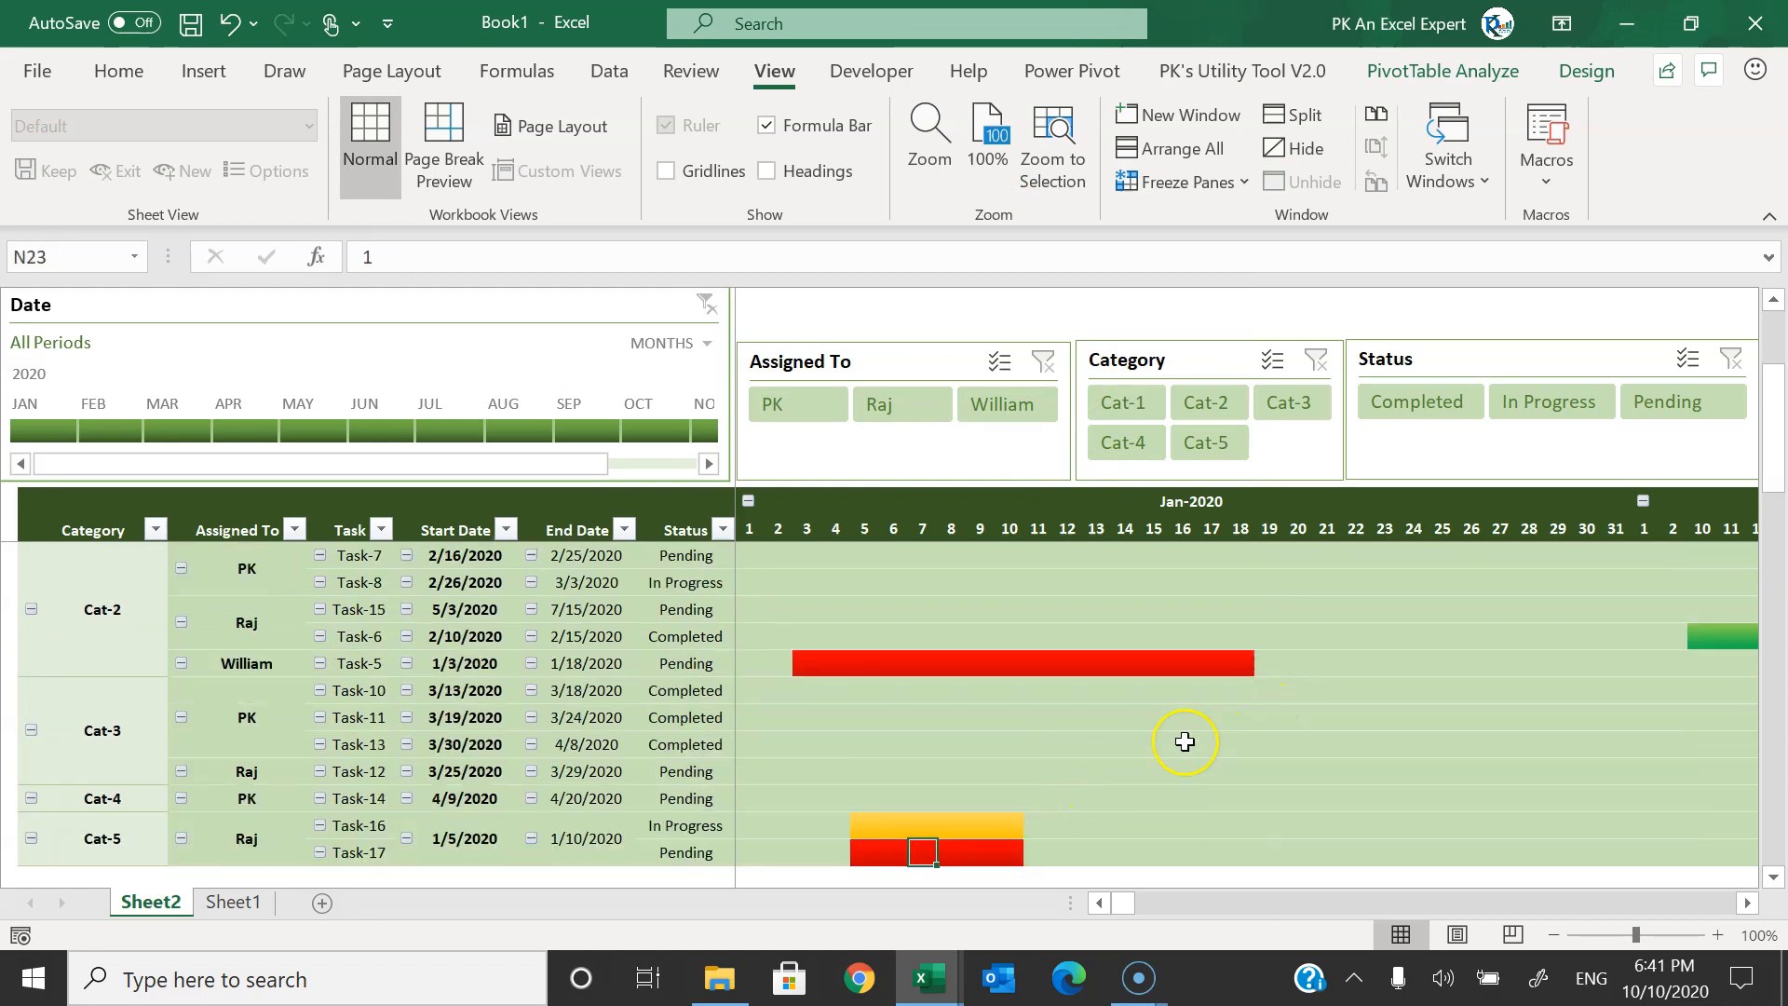
scroll(1025, 730, "up", 2)
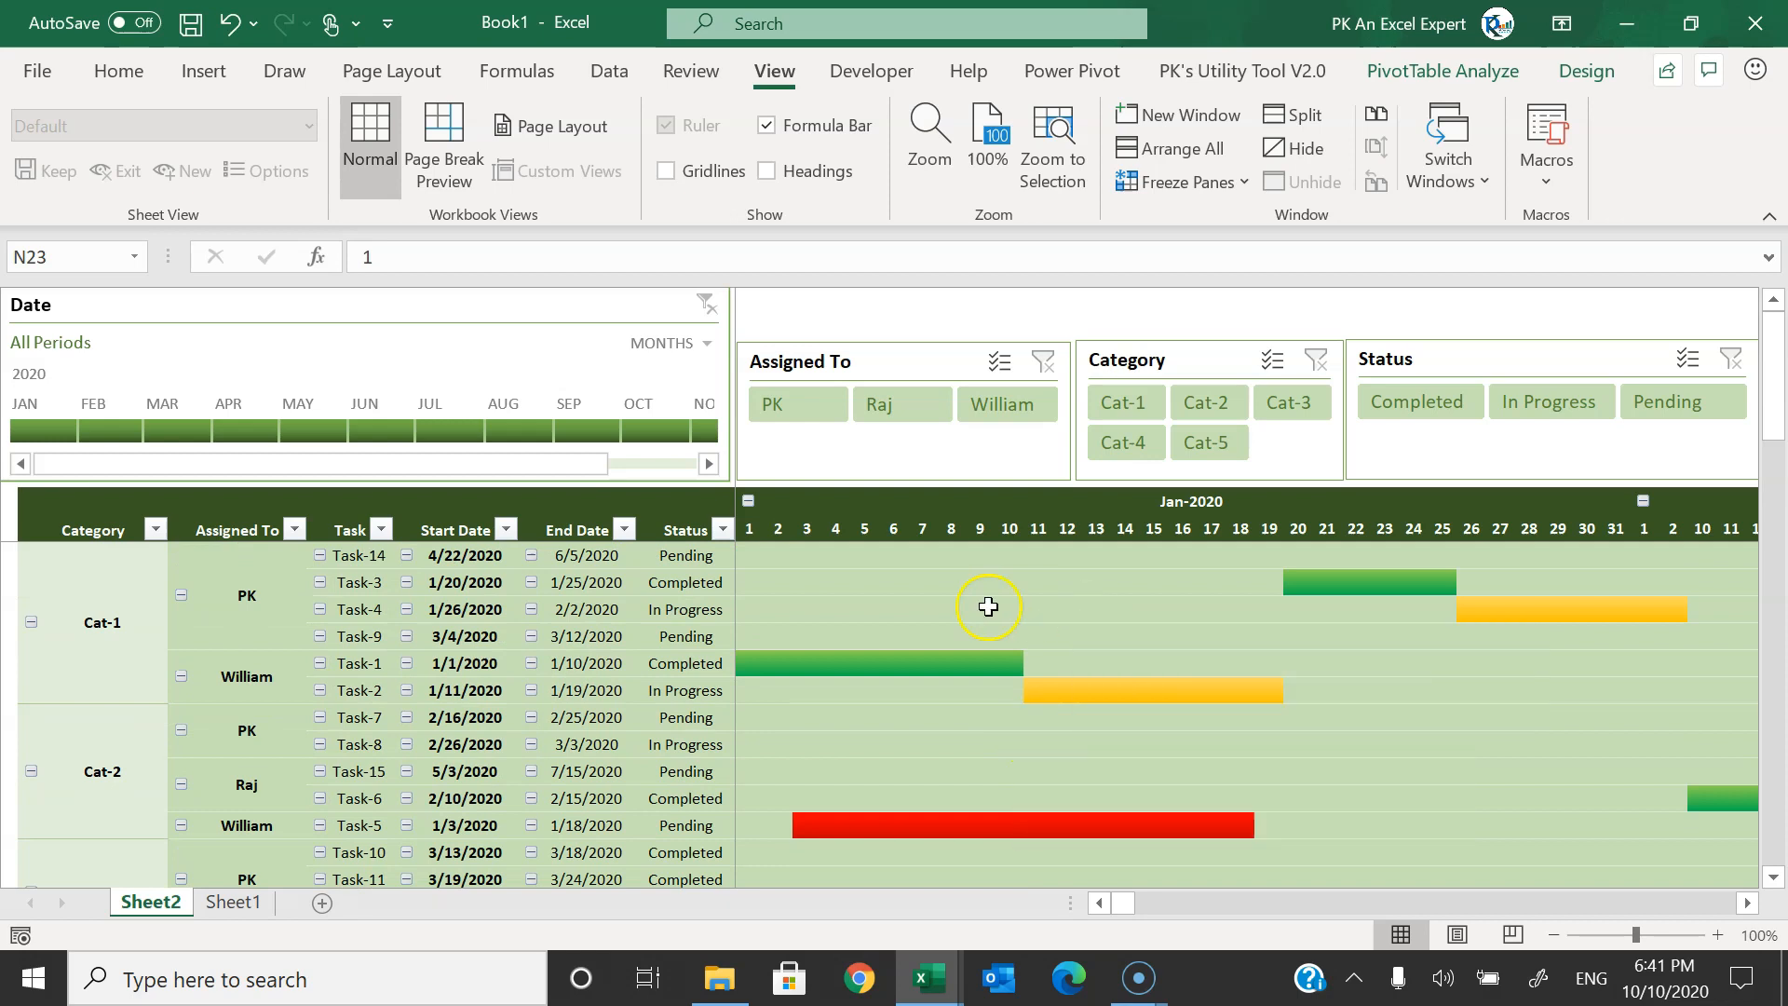